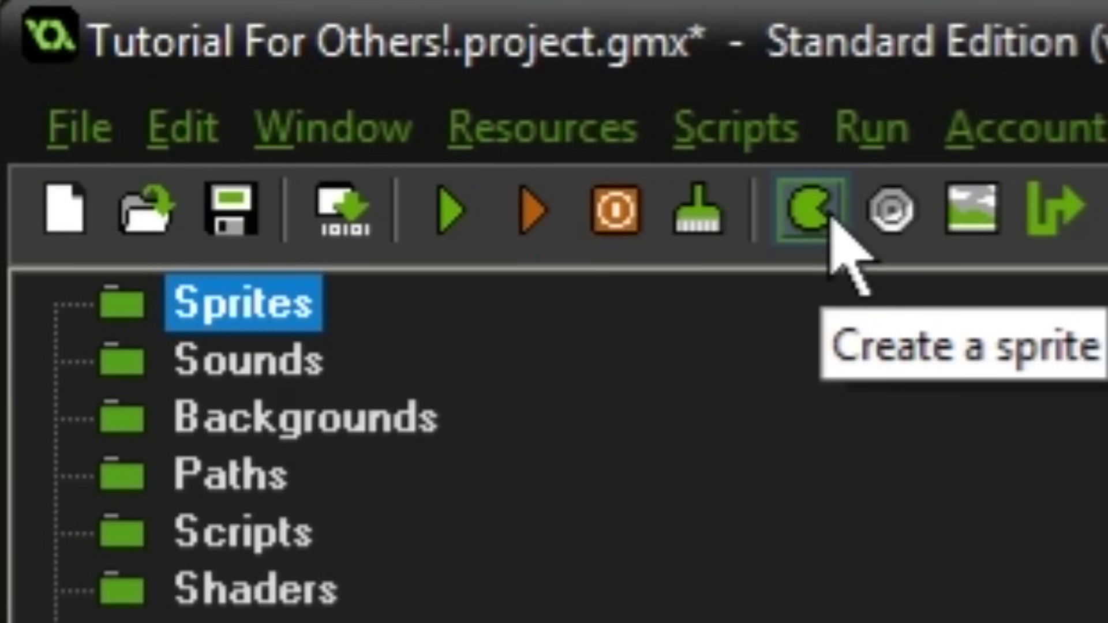
- Create a new sprite resource in the project's Sprites folder
click(830, 225)
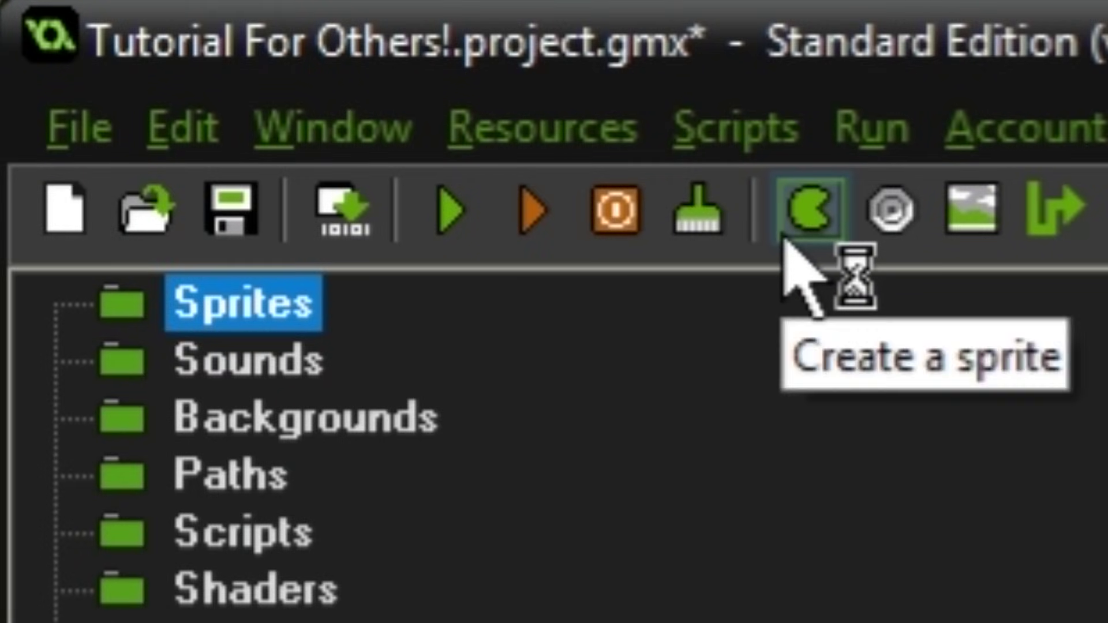
right_click(297, 317)
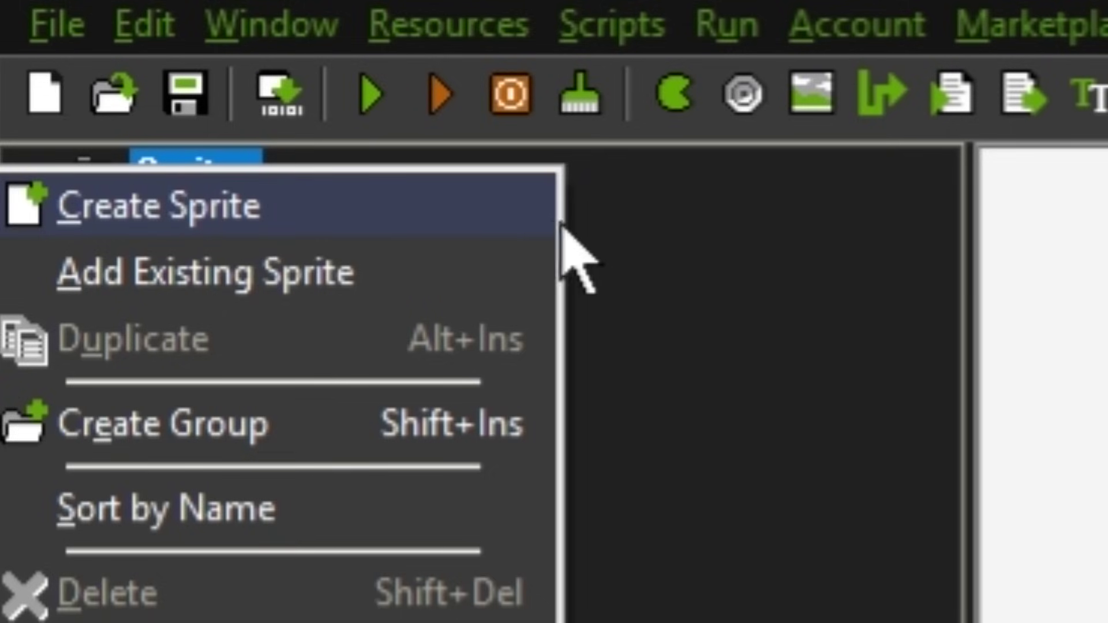
click(668, 224)
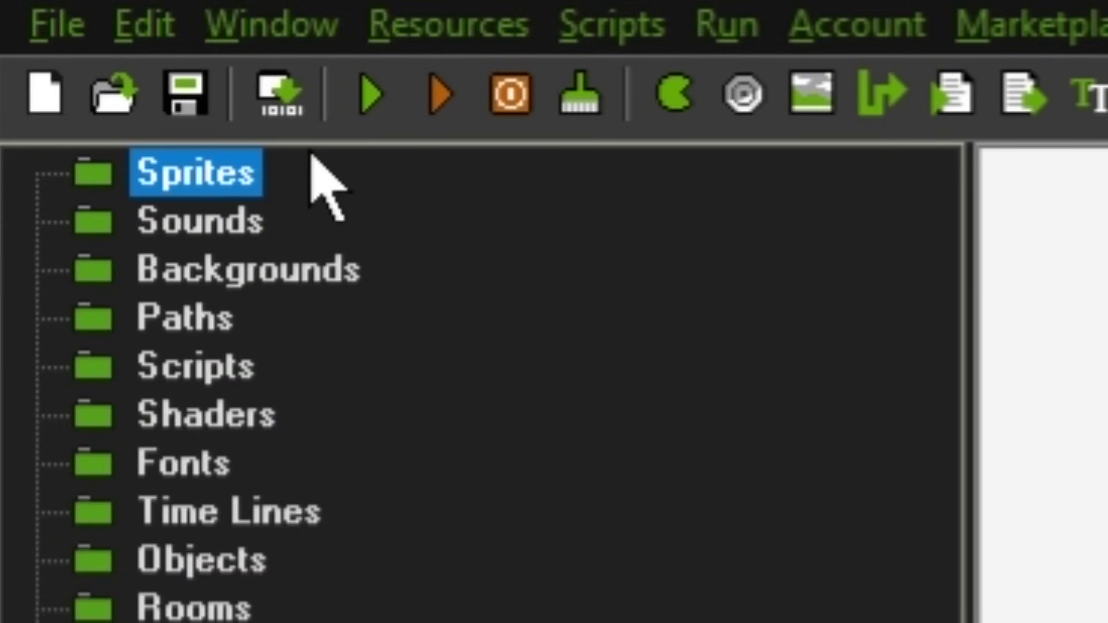
right_click(169, 186)
click(178, 229)
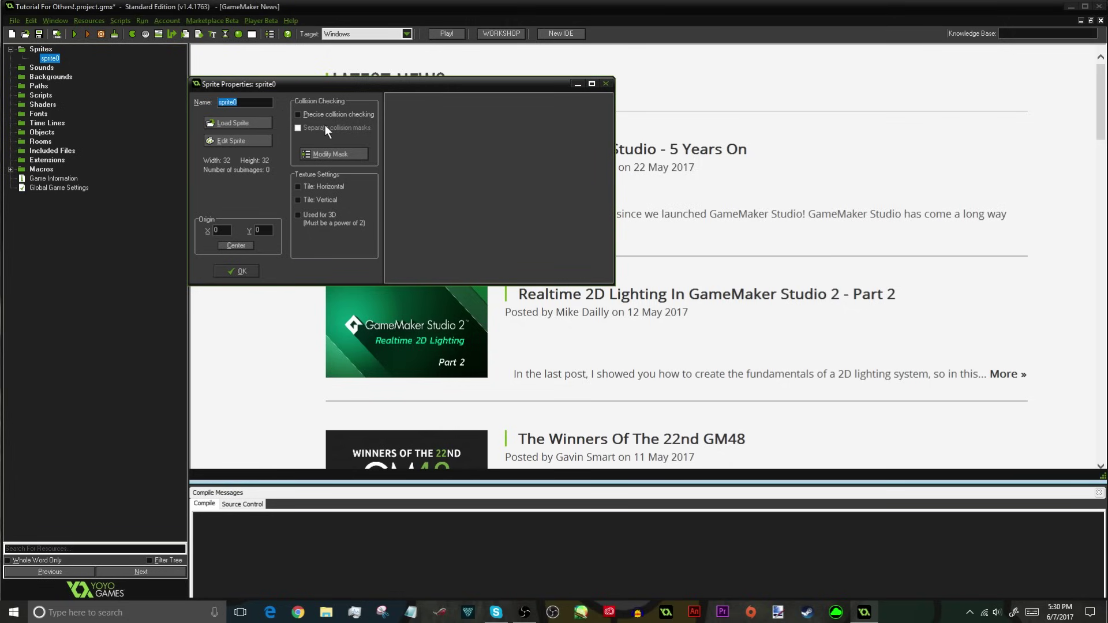
- Move the sprite properties window clear of the resource tree and name the sprite sMM_Background
drag(219, 84, 504, 141)
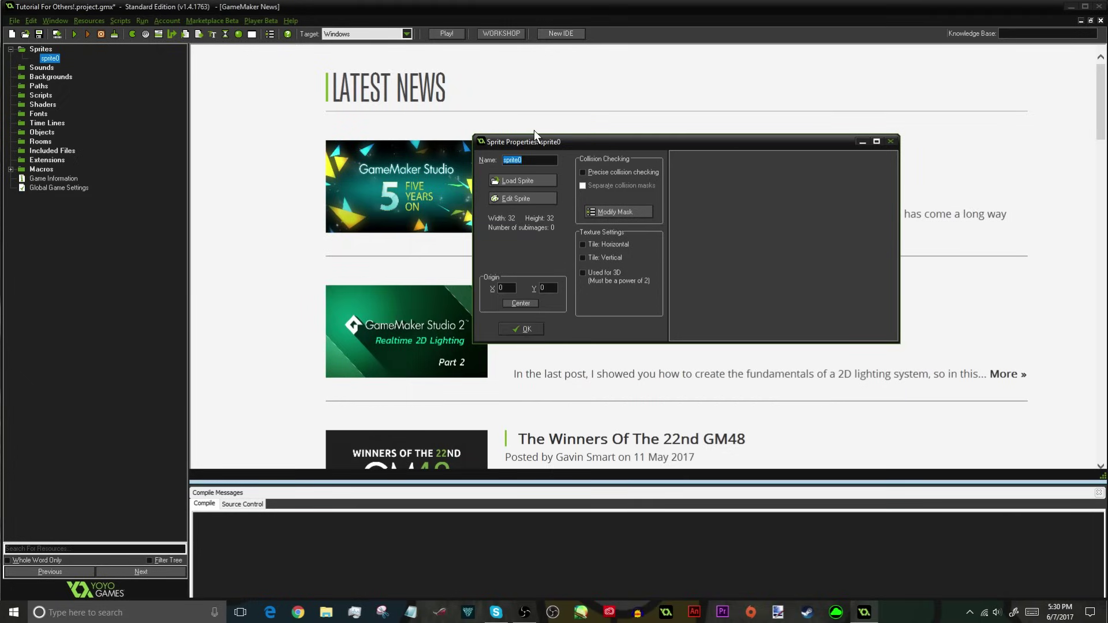
drag(539, 140, 588, 91)
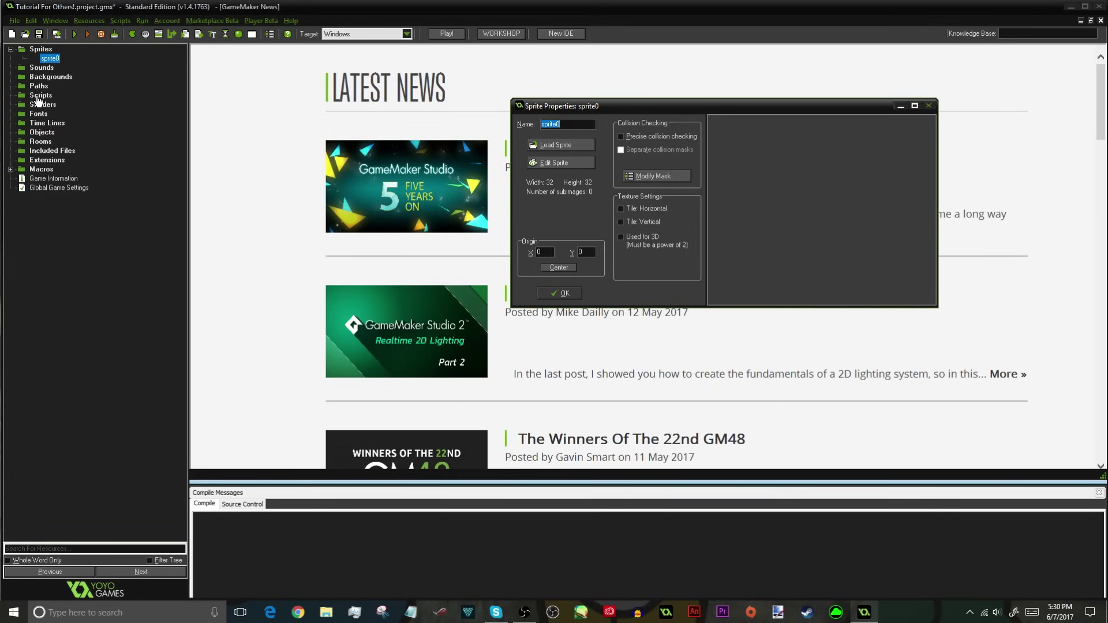
drag(564, 106, 621, 125)
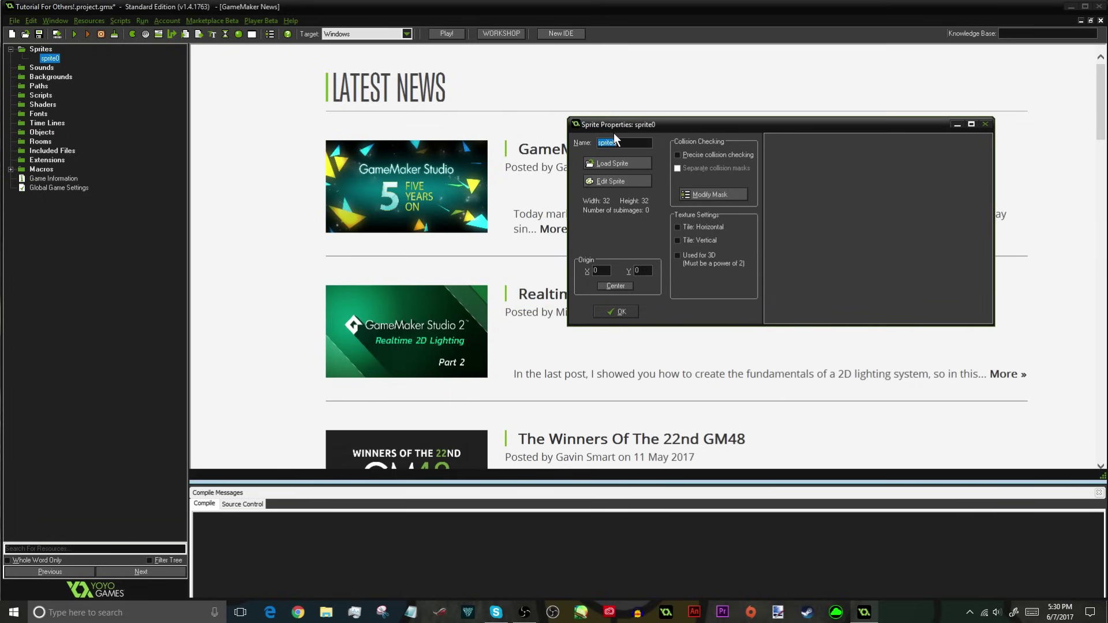
text(s)
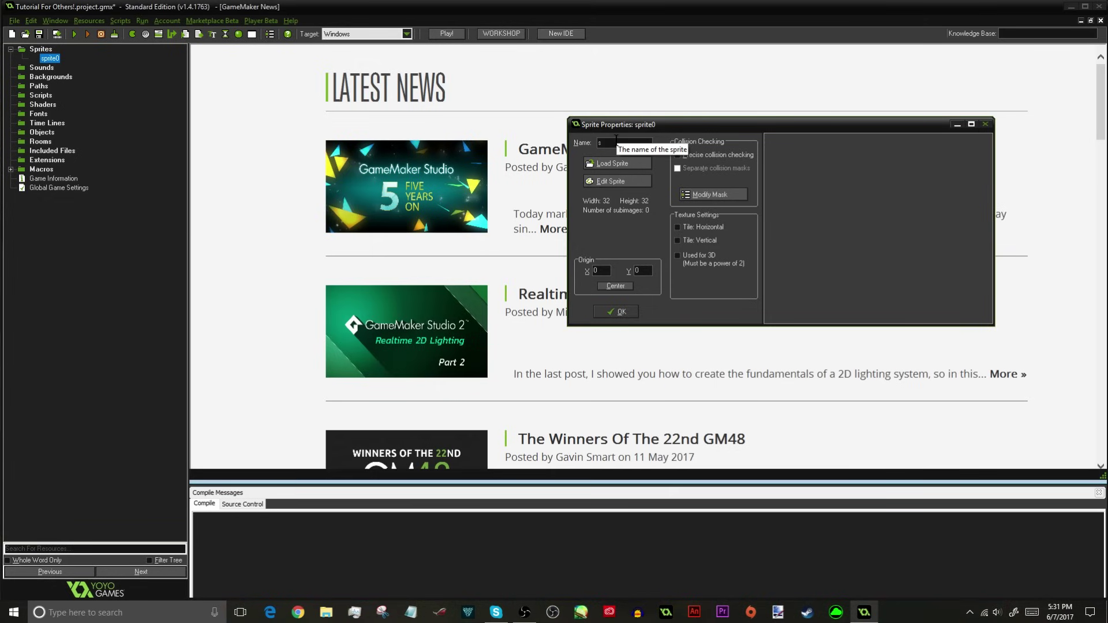
text(MM_)
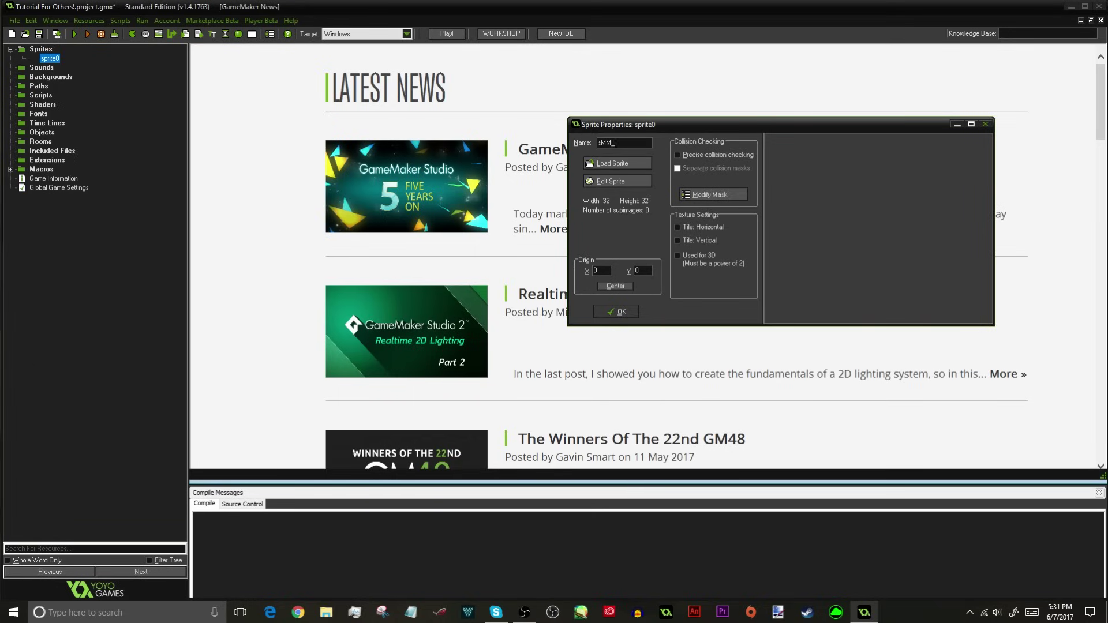
text(backgroundB)
- Open sMM_Background in the sprite editor and create a blank image 1280 pixels wide and 720 pixels high
click(618, 182)
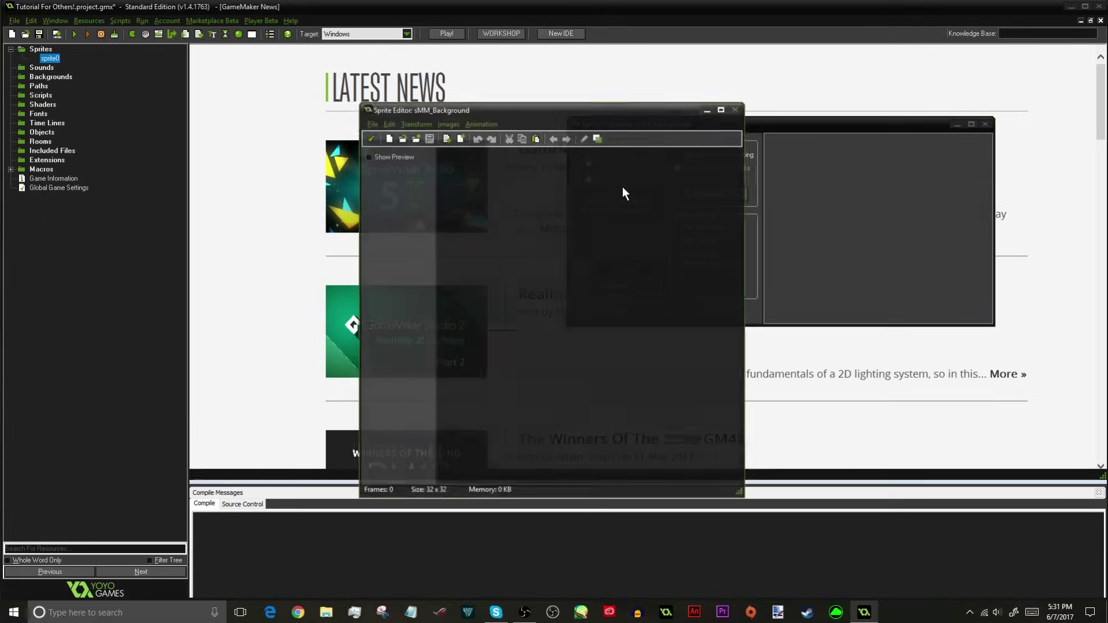
click(722, 108)
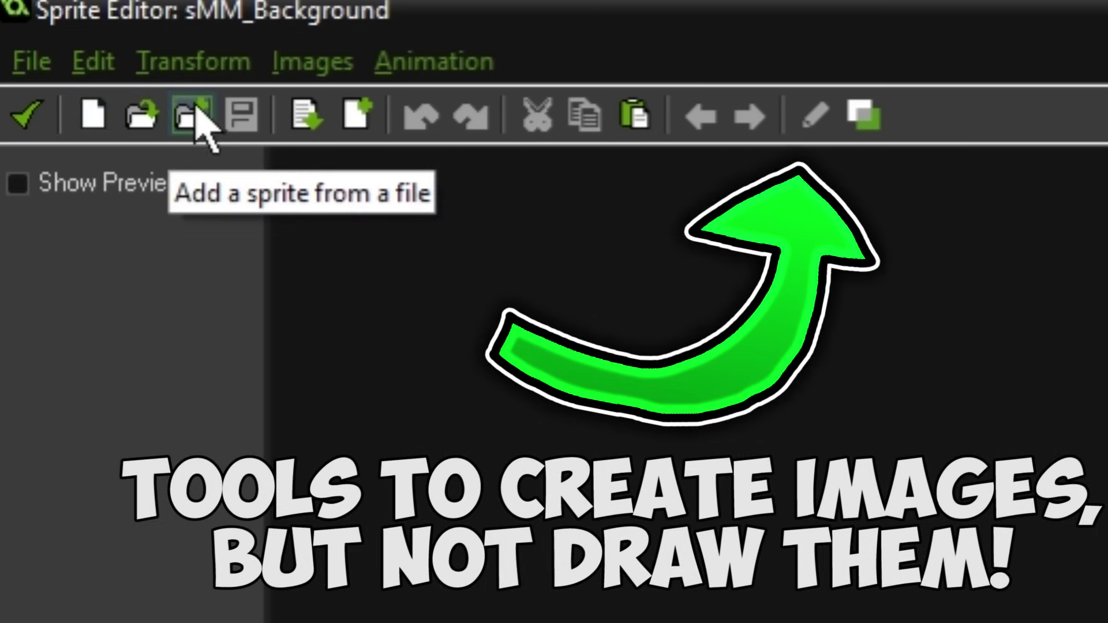
click(195, 114)
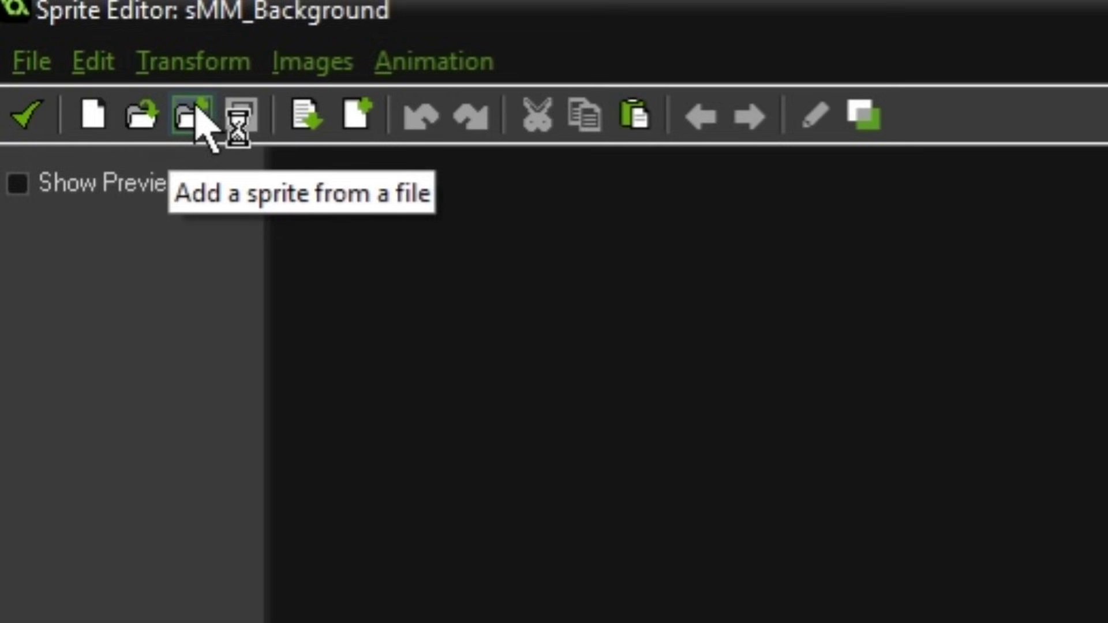
click(98, 122)
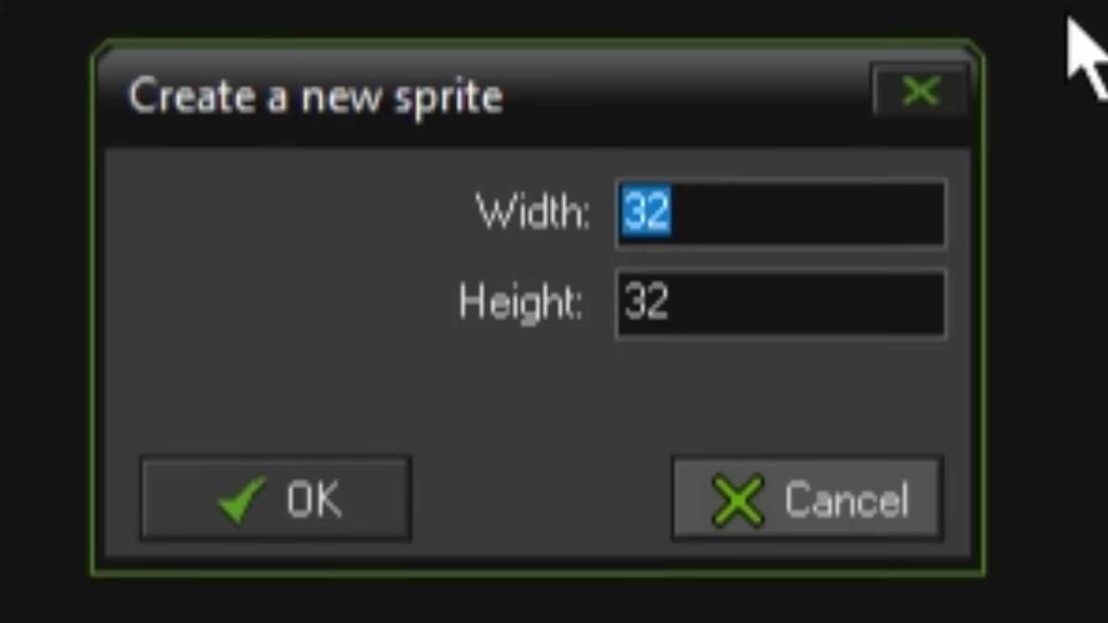
text(1280)
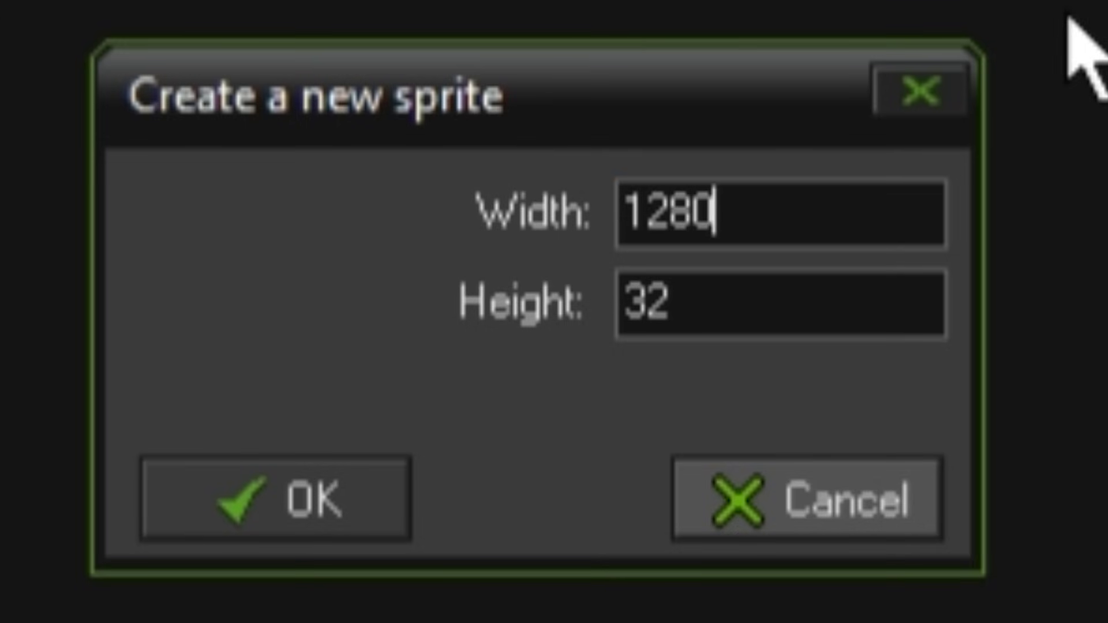
double_click(744, 297)
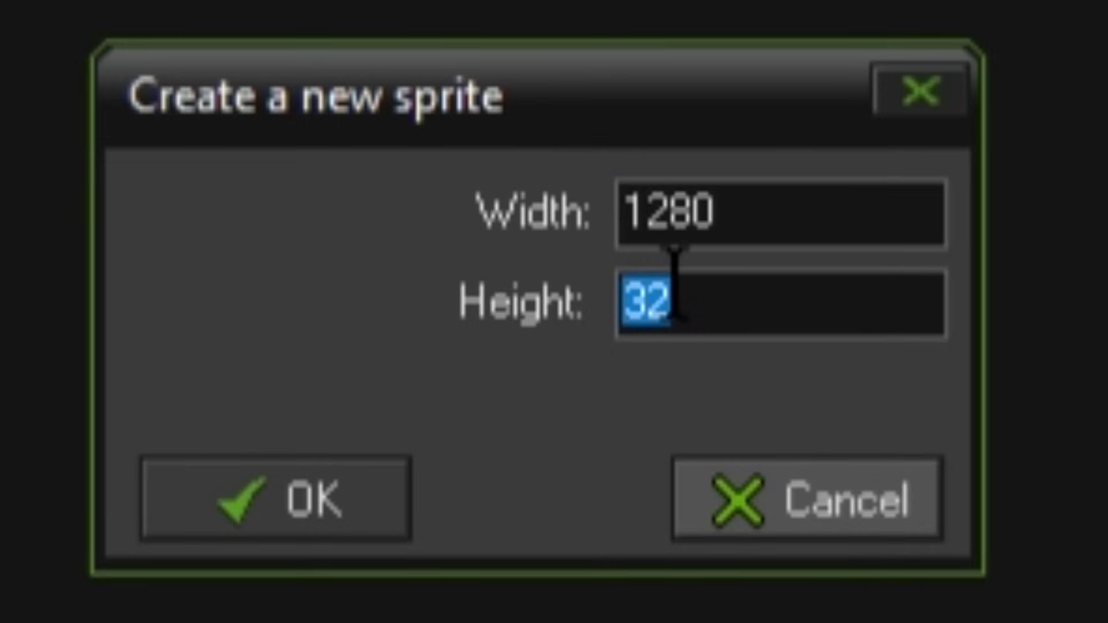
text(720)
key(Return)
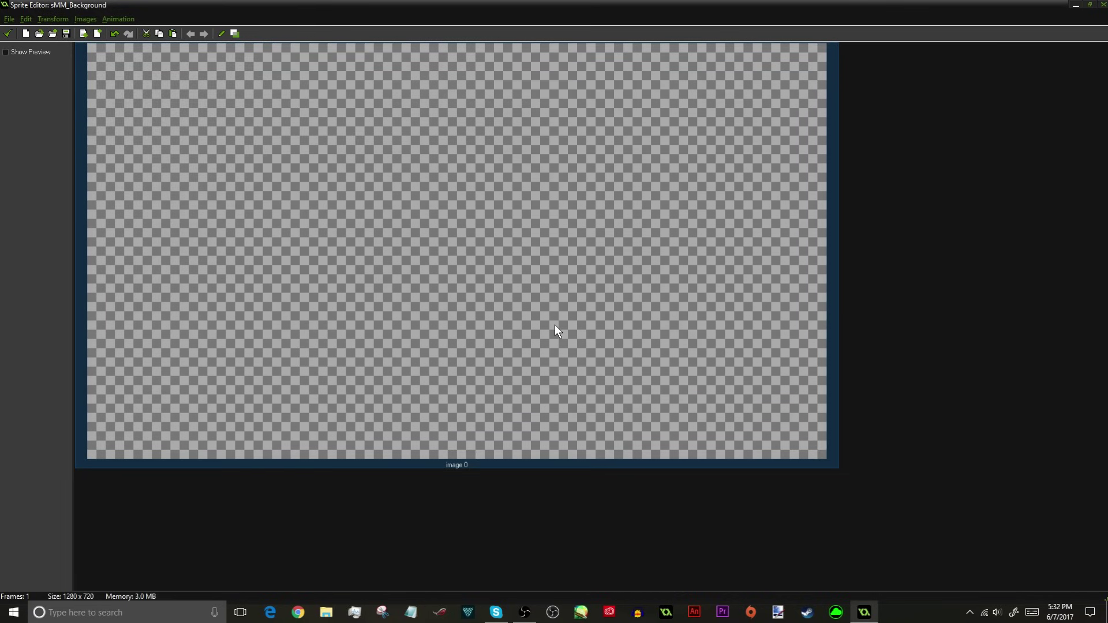
- Open the blank image in the image editor and fill the whole canvas with black
double_click(597, 298)
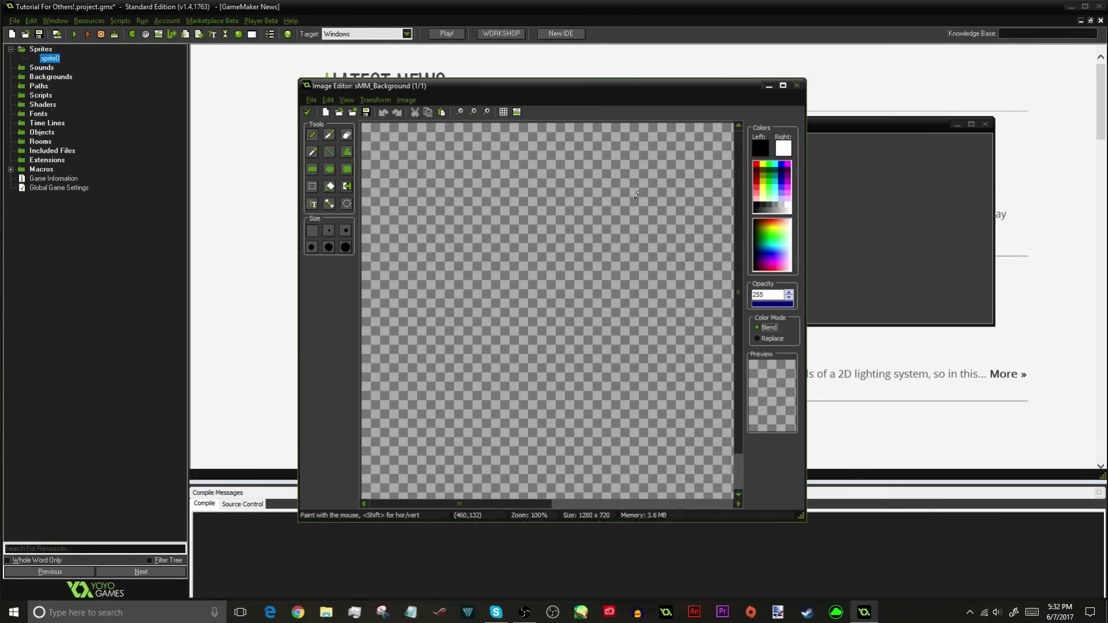
click(782, 85)
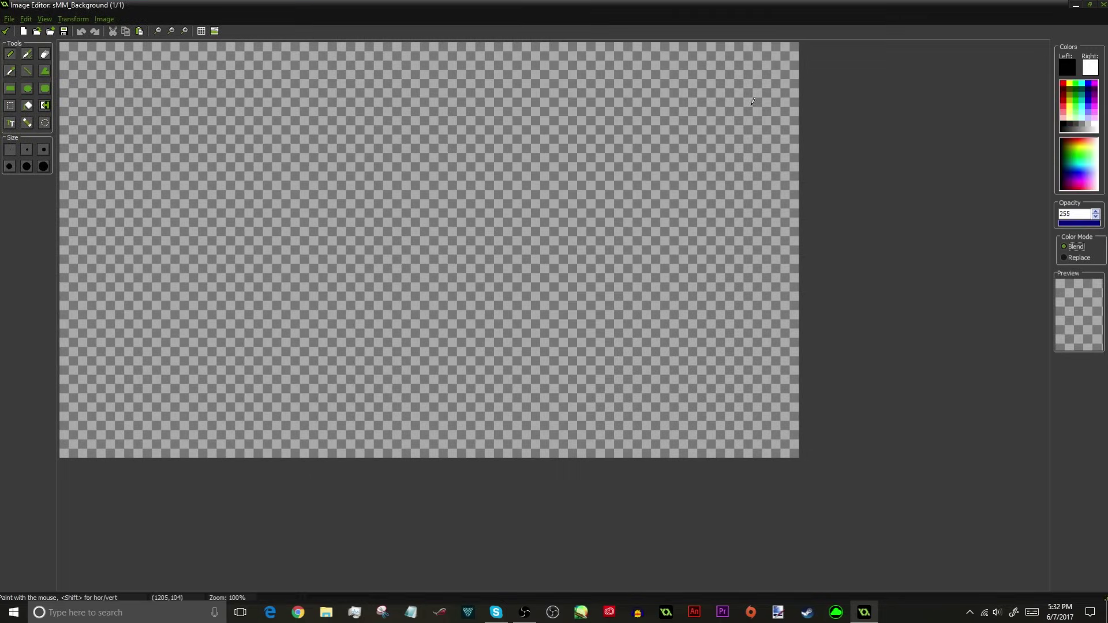
mouse_move(117, 289)
mouse_down()
mouse_move(281, 278)
mouse_move(639, 145)
mouse_move(661, 126)
mouse_up()
key(ctrl+z)
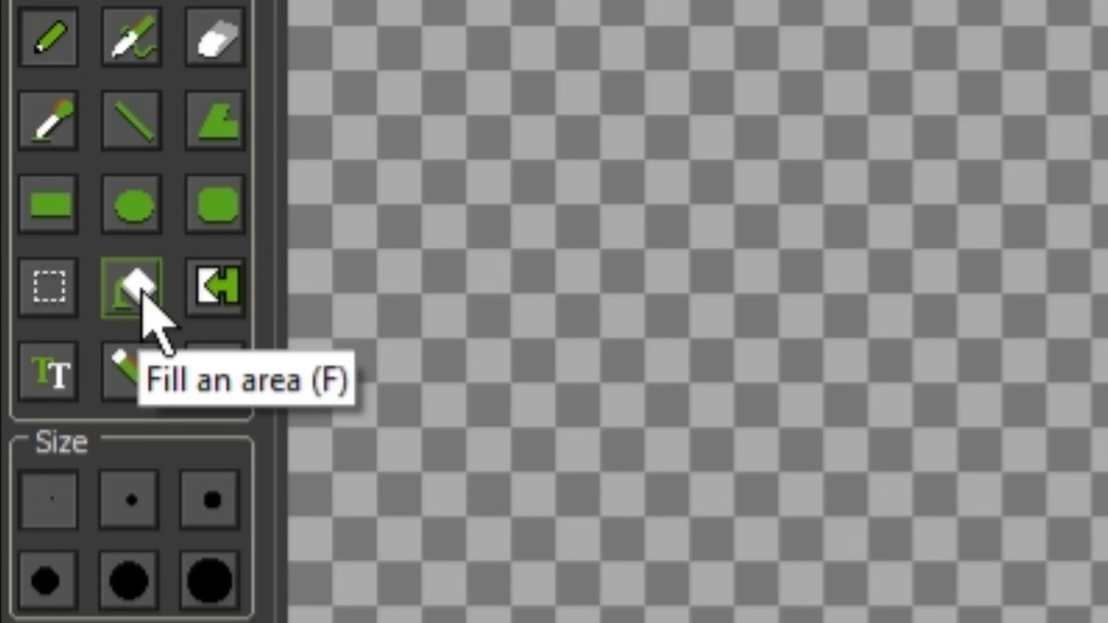
click(130, 297)
click(440, 230)
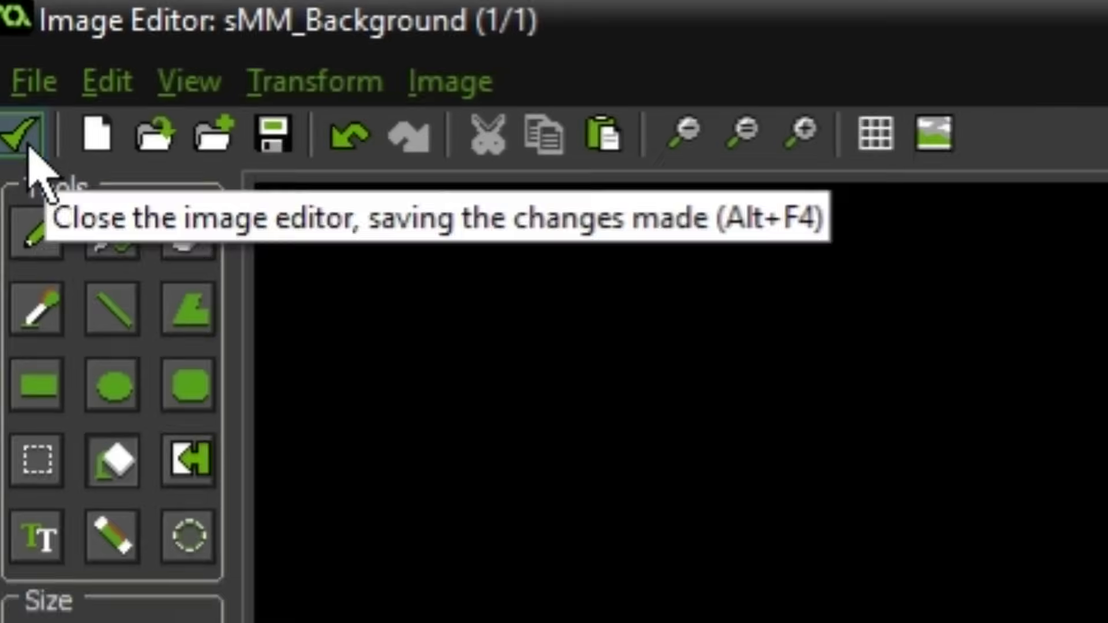
- Save the black image to the sprite, closing both editors, and confirm the sprite's properties
click(7, 33)
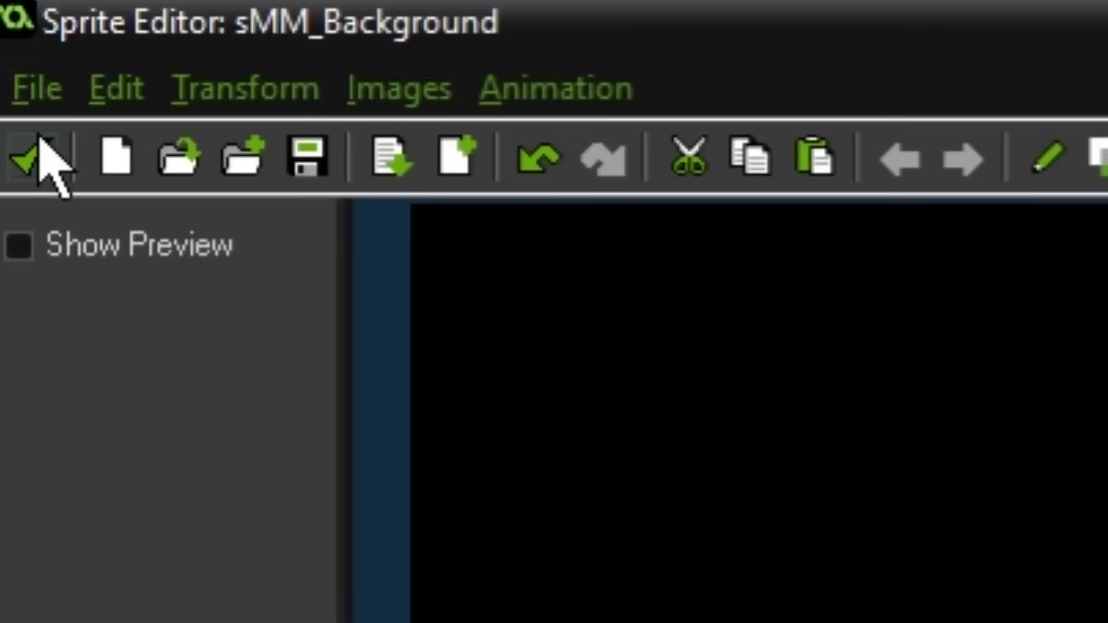
click(7, 33)
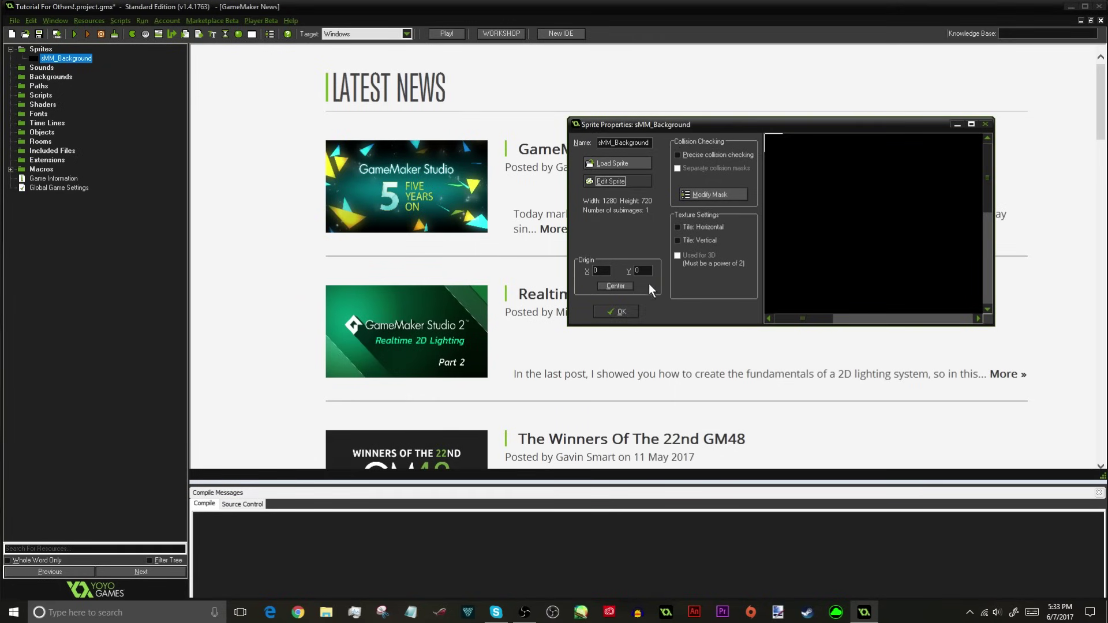
click(615, 311)
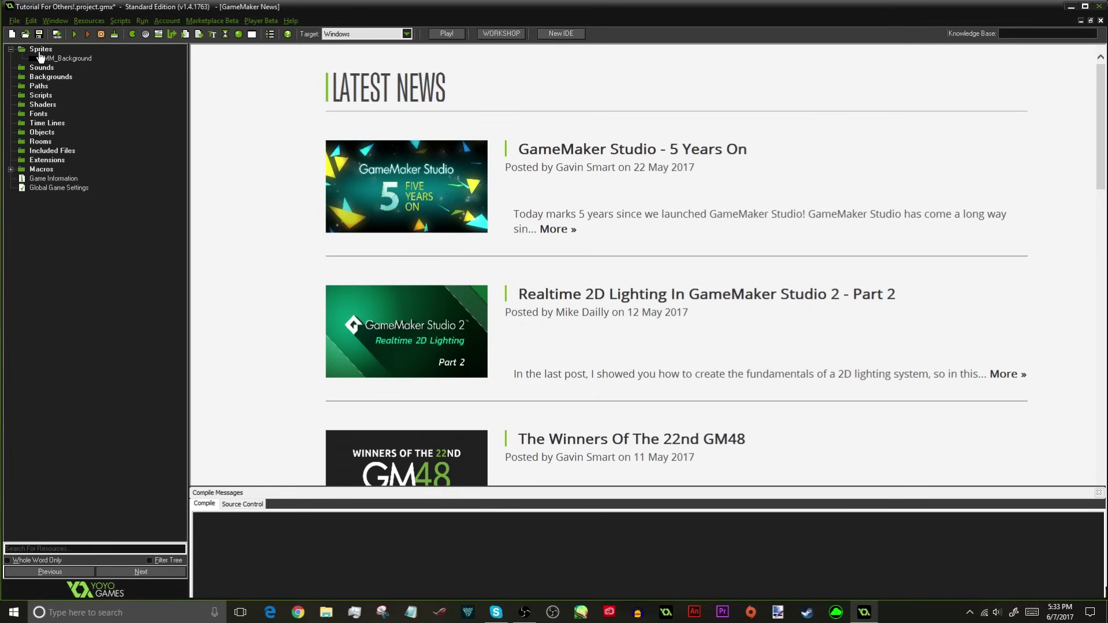
- Create a group named Main Menu inside the Sprites folder
right_click(39, 53)
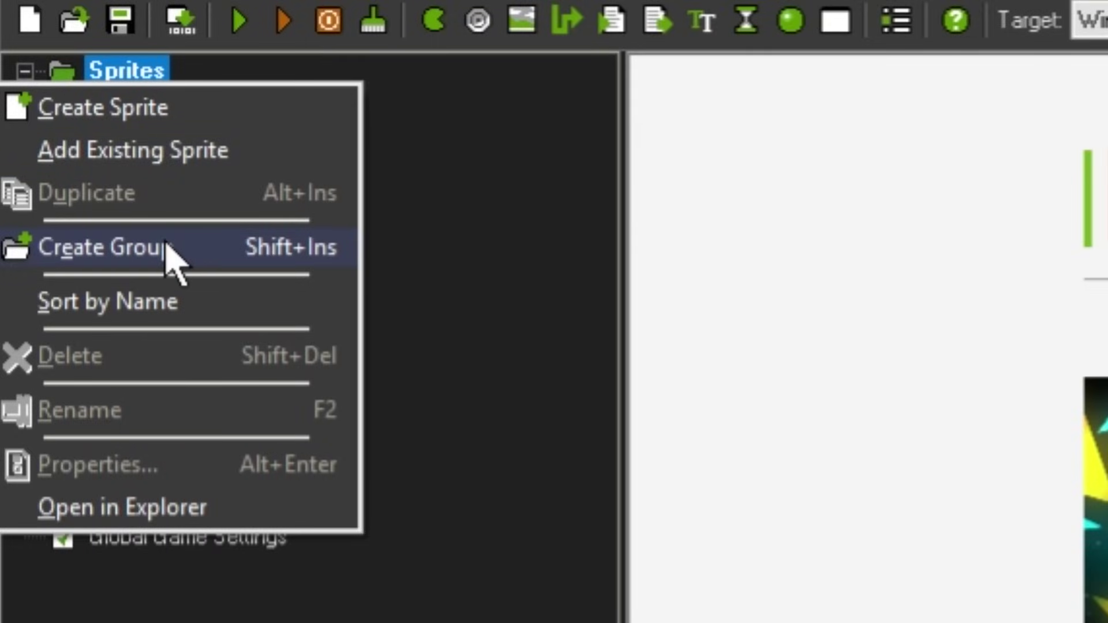
click(131, 248)
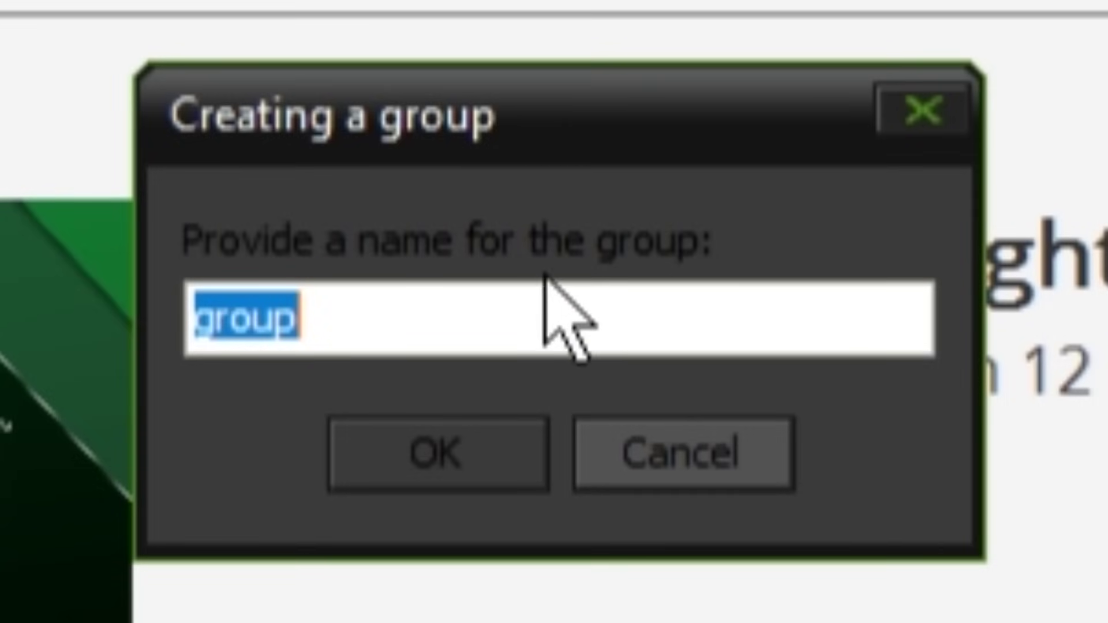
text(Main )
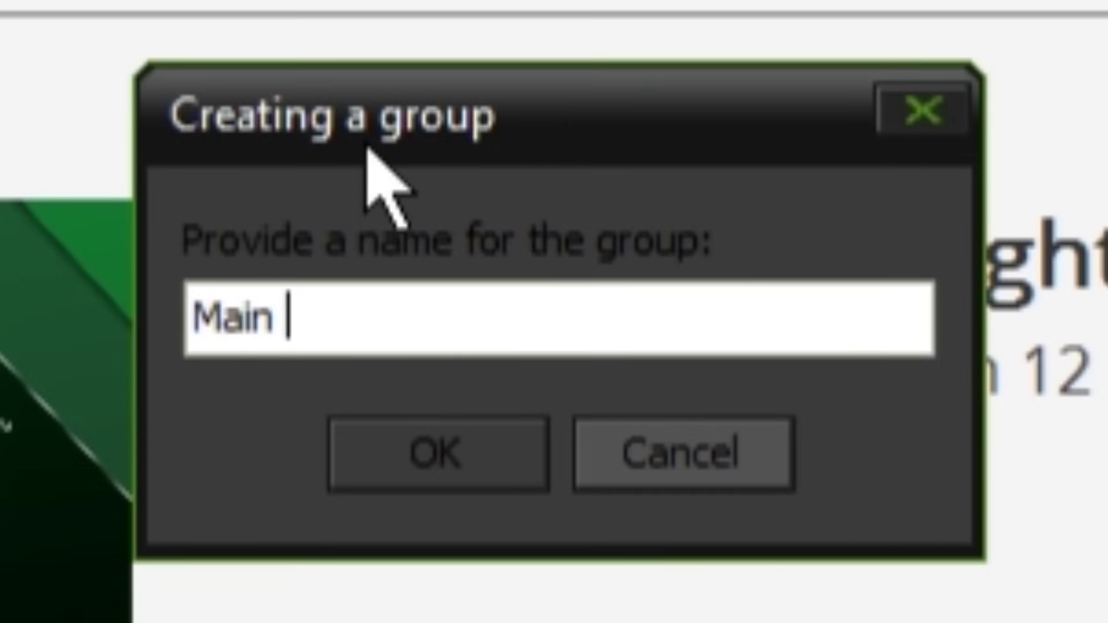
text(men)
key(BackSpace)
key(BackSpace)
key(BackSpace)
text(me)
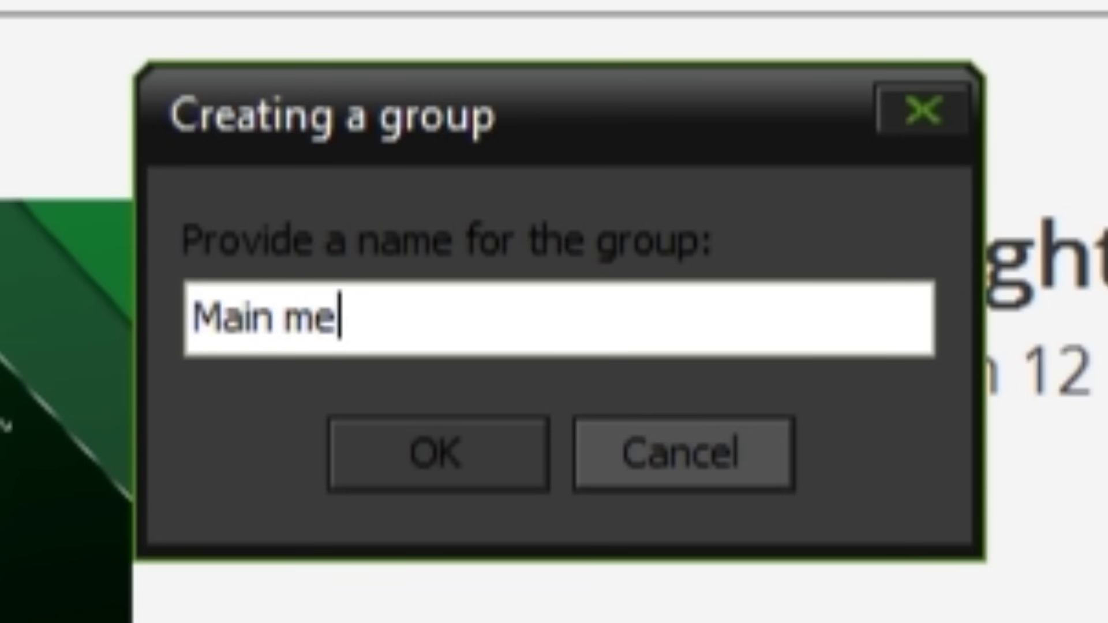
text(n)
key(BackSpace)
key(BackSpace)
key(BackSpace)
text(Me)
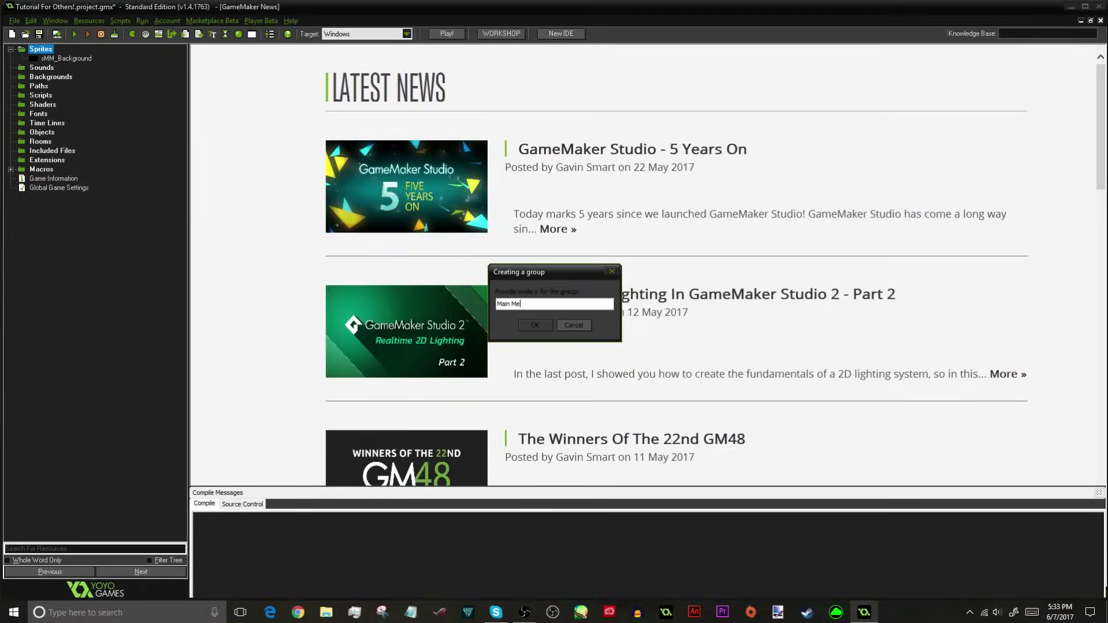
text(nu)
key(Return)
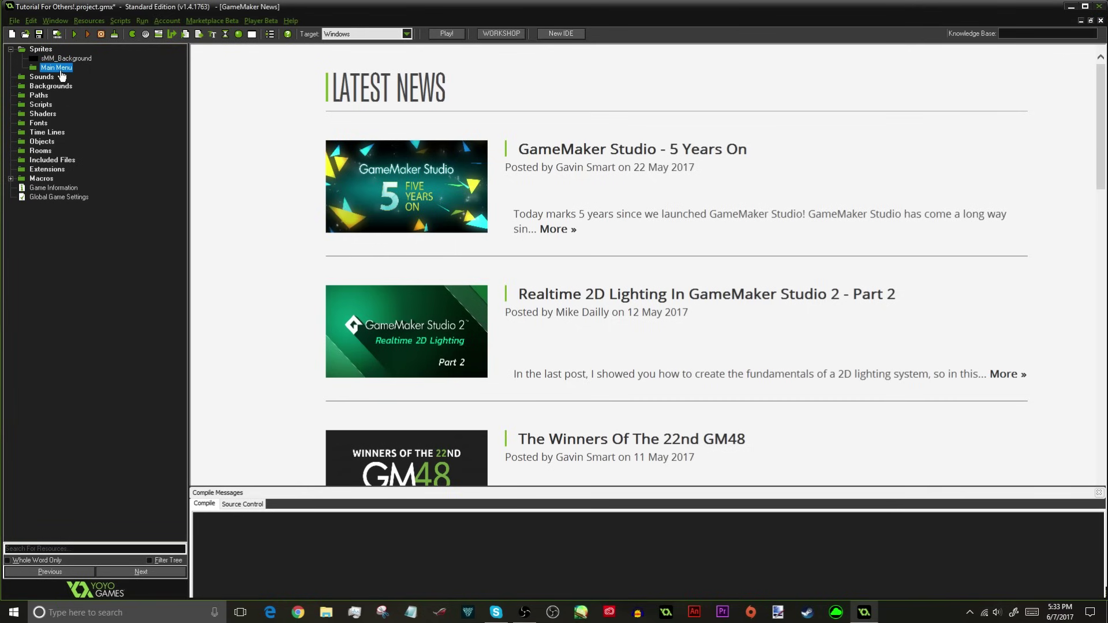
- Move the sMM_Background sprite into the Main Menu group and leave the group expanded
drag(63, 58, 53, 68)
click(22, 58)
click(22, 58)
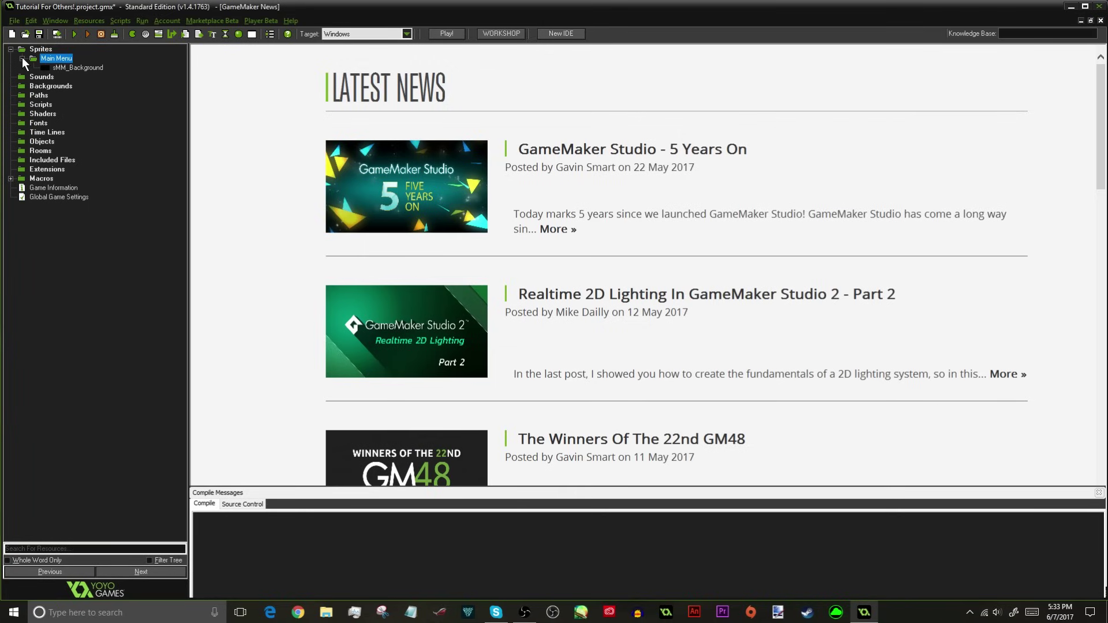
click(22, 58)
click(22, 59)
click(22, 58)
click(23, 59)
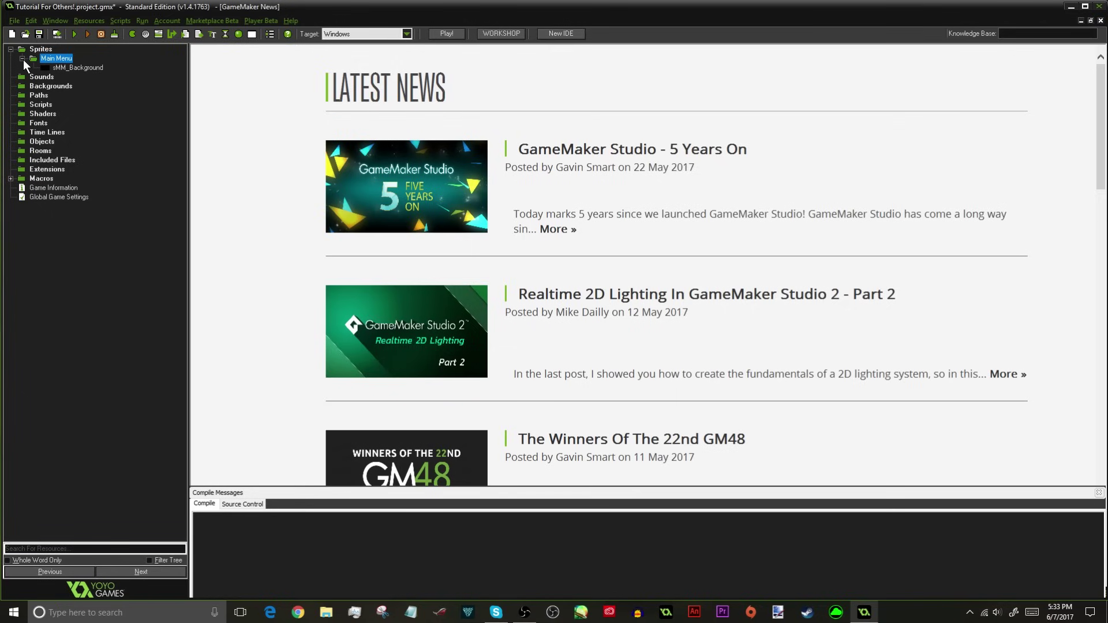
- Insert another new sprite inside the Main Menu sprite group
double_click(64, 59)
double_click(66, 60)
right_click(67, 61)
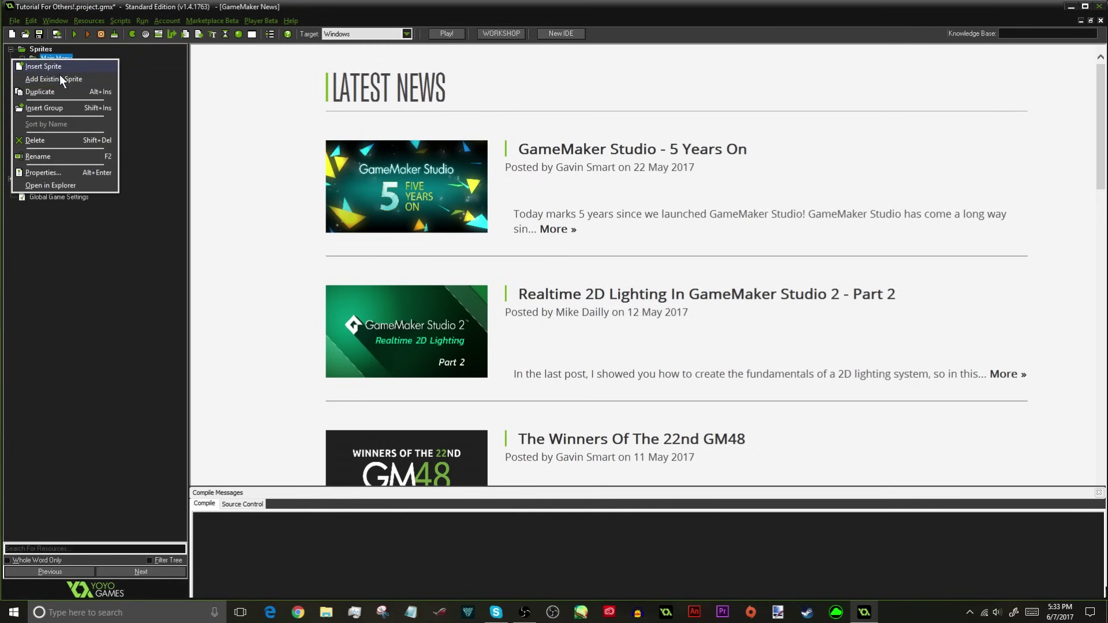
click(46, 70)
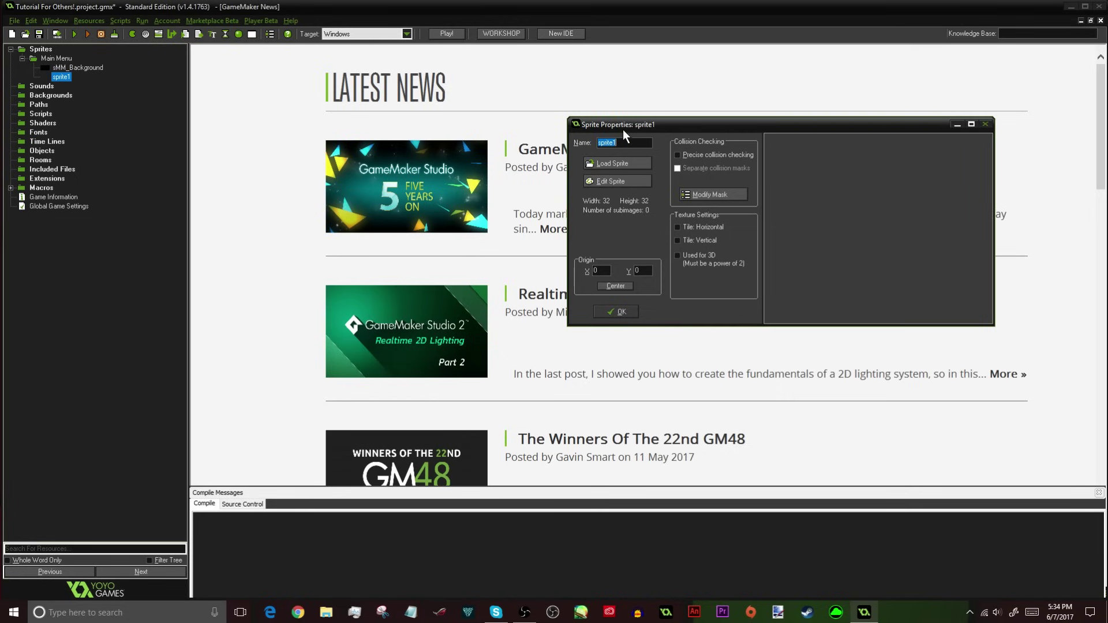
- Name the new sprite sMMOverlay
drag(623, 130, 618, 117)
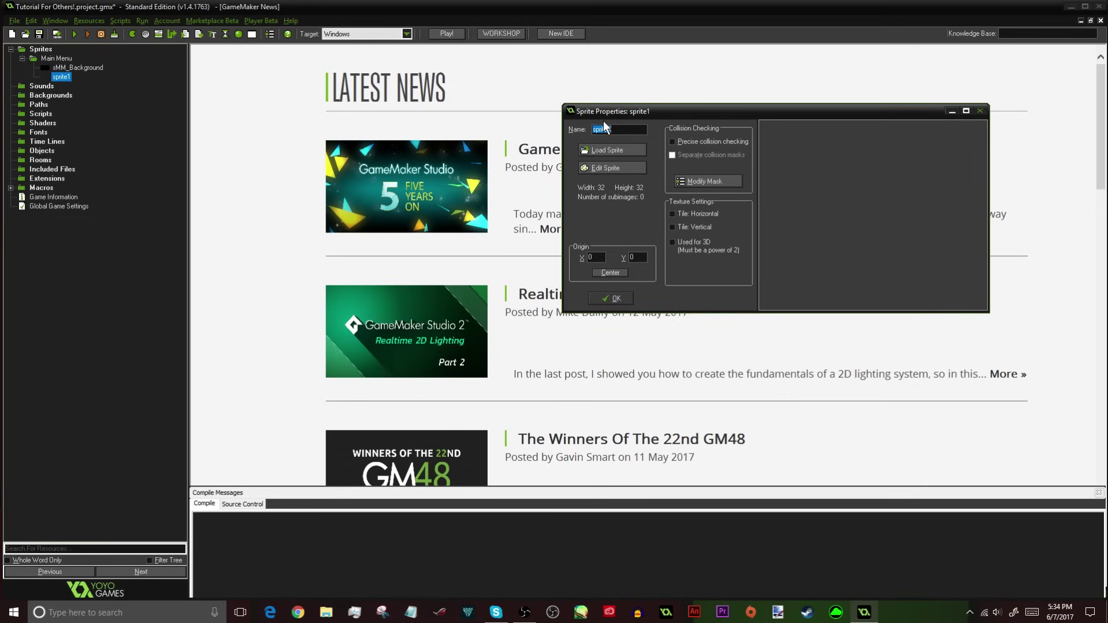
text(s)
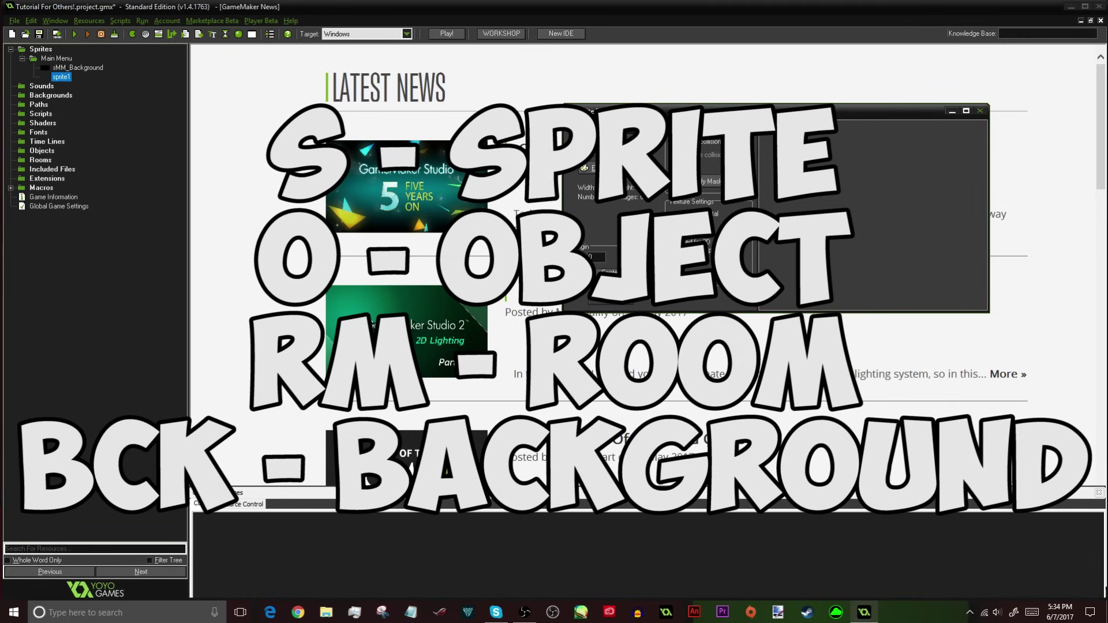
text(sM)
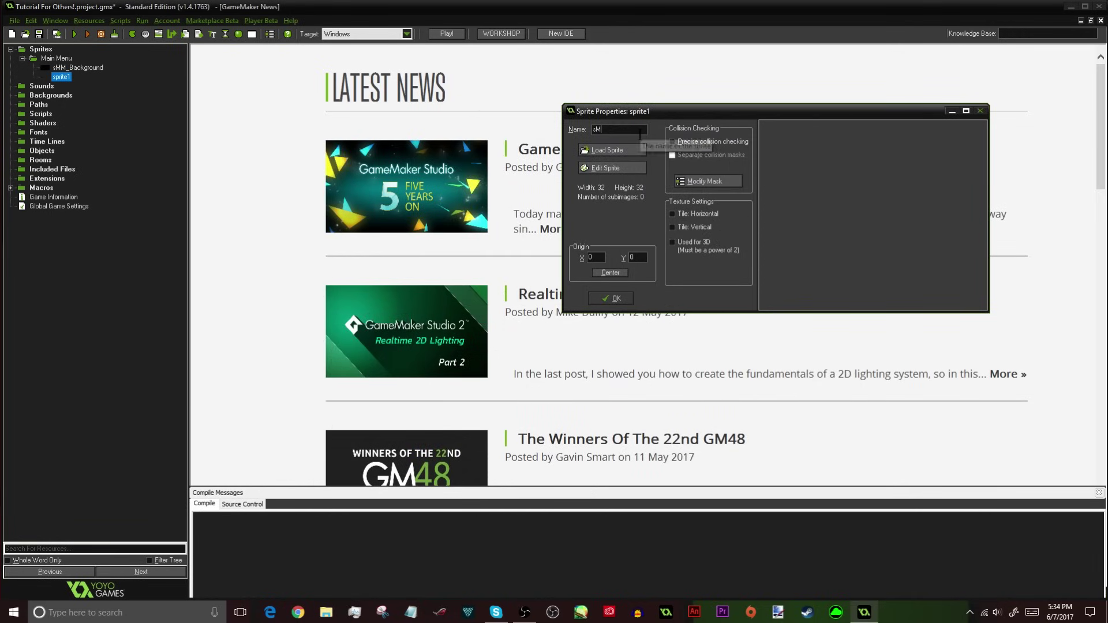
text(MOverlay)
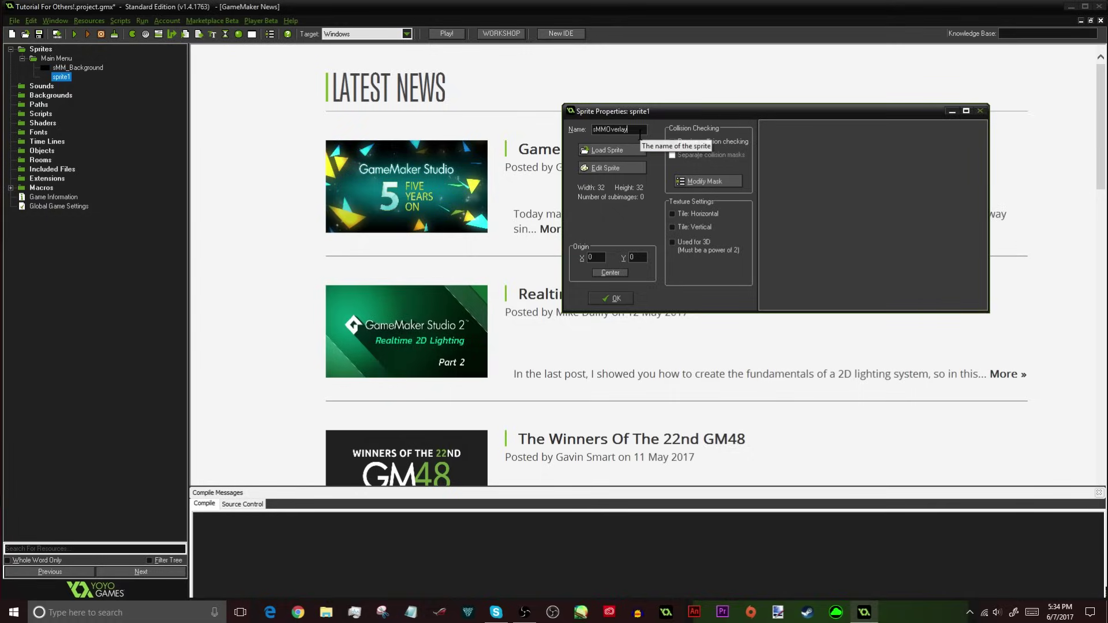
- Create a blank 1280 x 720 image for the sMMOverlay sprite in the sprite editor
click(596, 169)
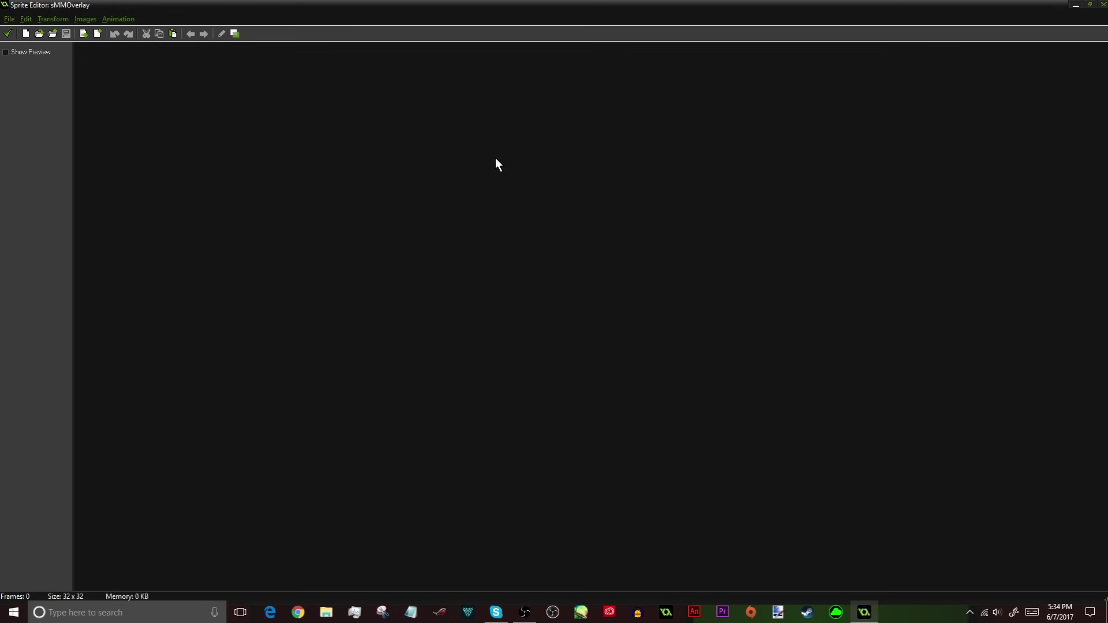
click(29, 32)
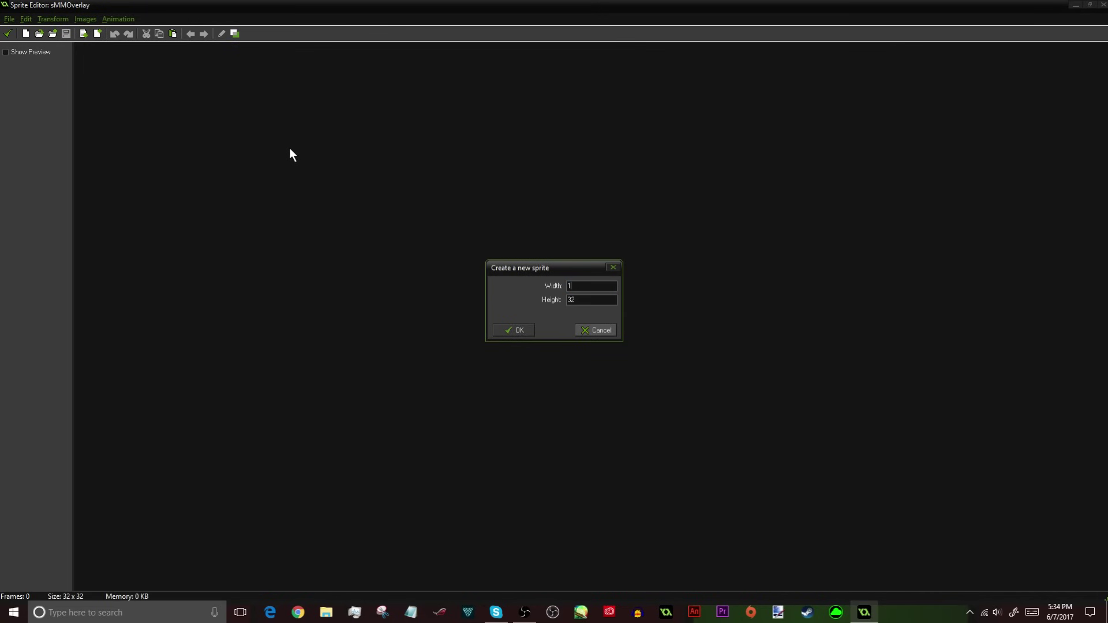
double_click(593, 300)
key(Return)
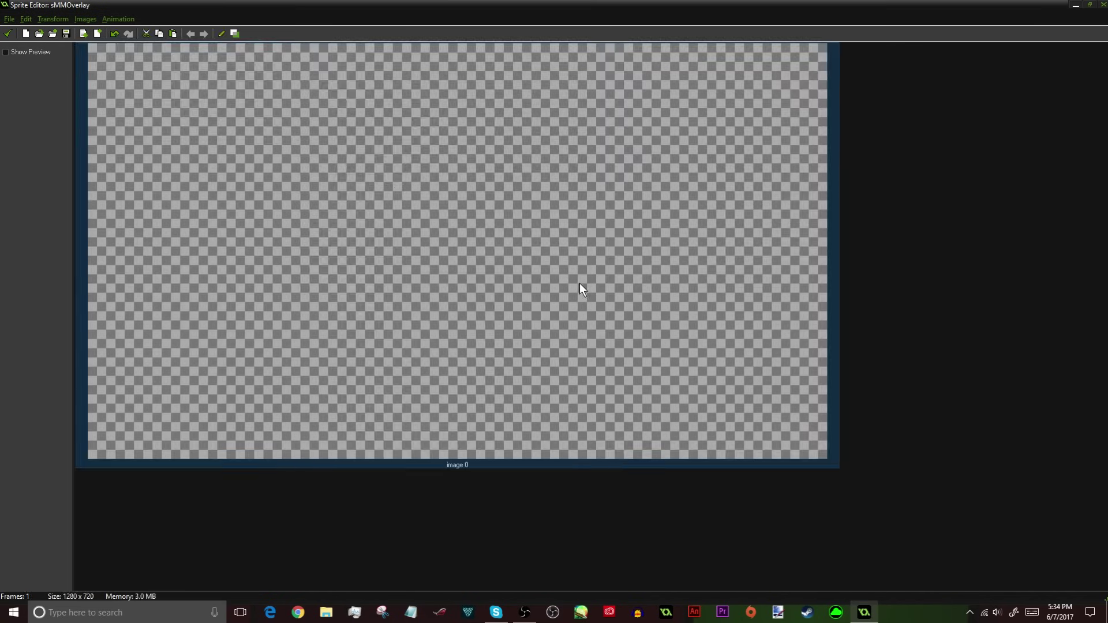
- Open the blank image for editing and ready the Text tool with white as the primary drawing colour
double_click(522, 301)
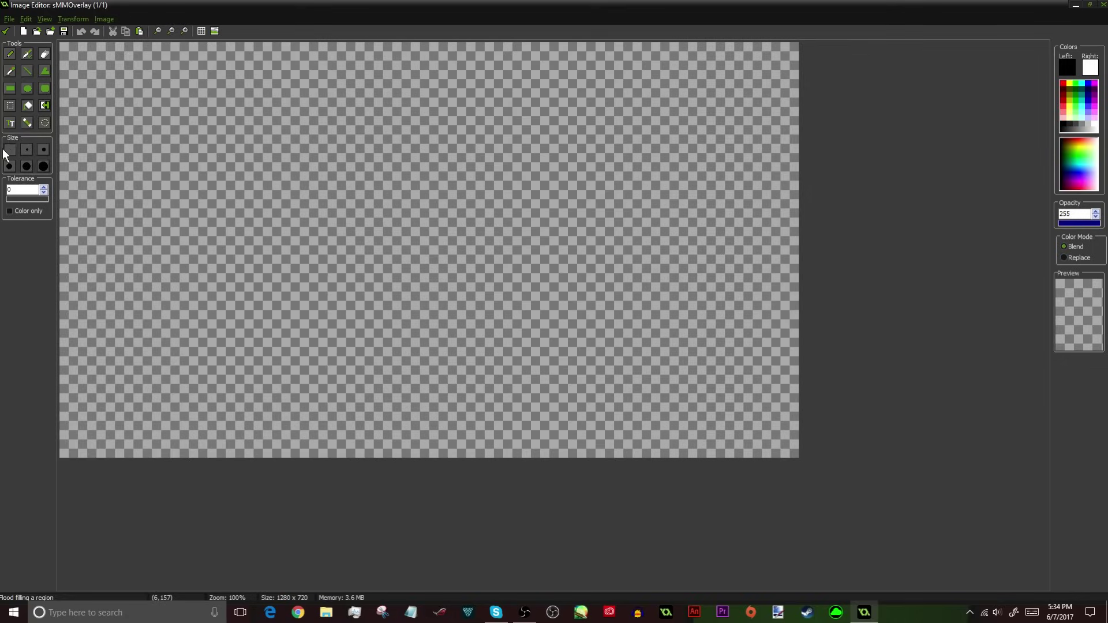
click(1095, 123)
click(12, 122)
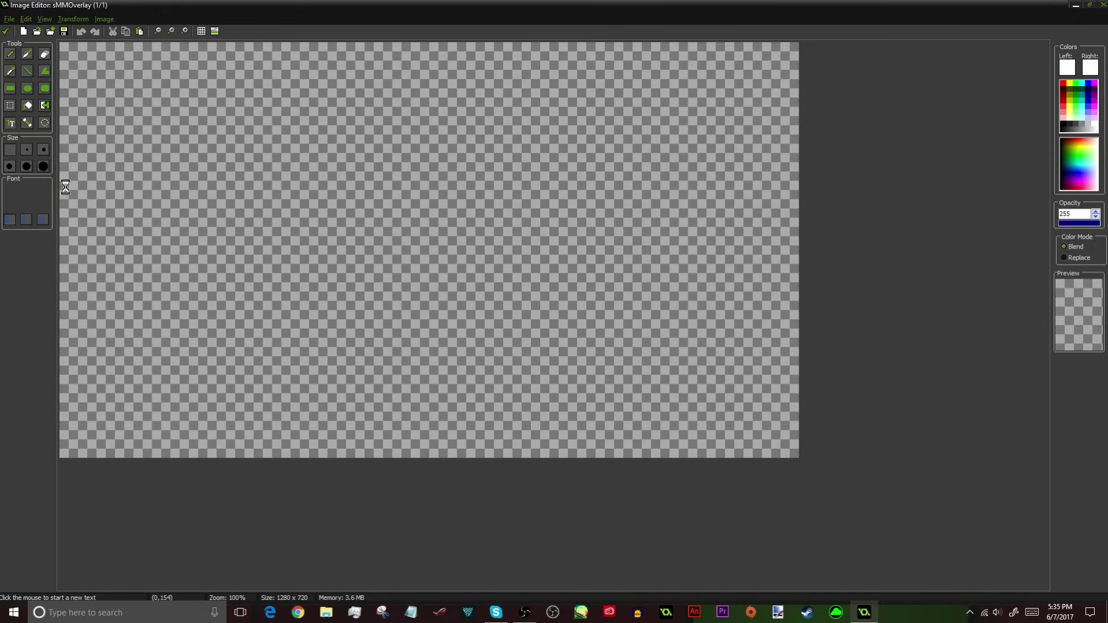
- Choose Tarzan as the font for the Text tool
click(408, 206)
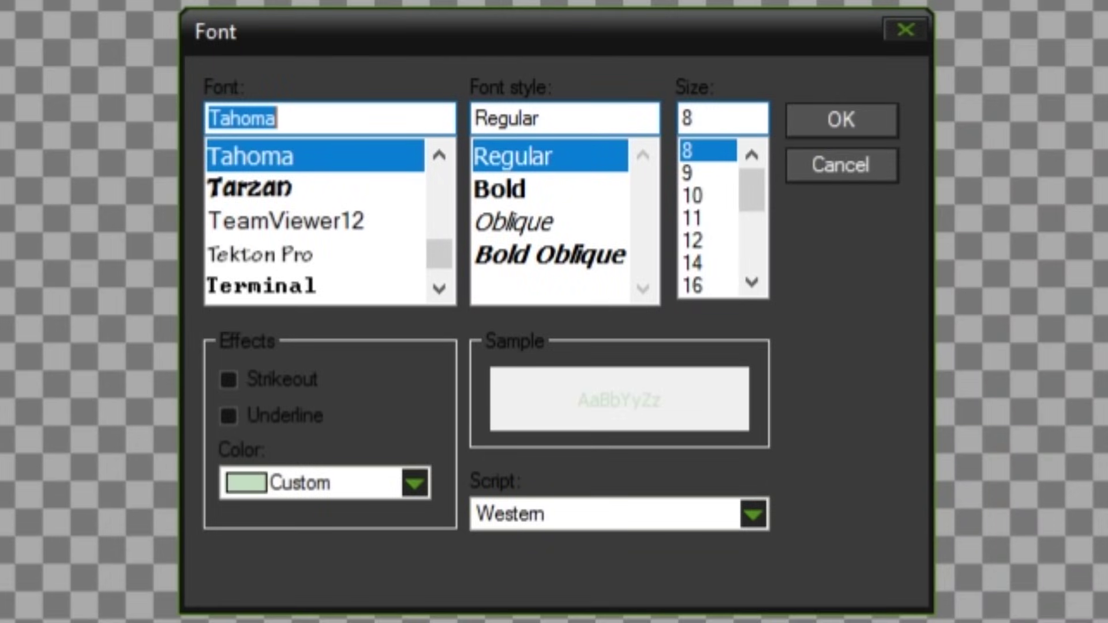
scroll(349, 222, up, 10)
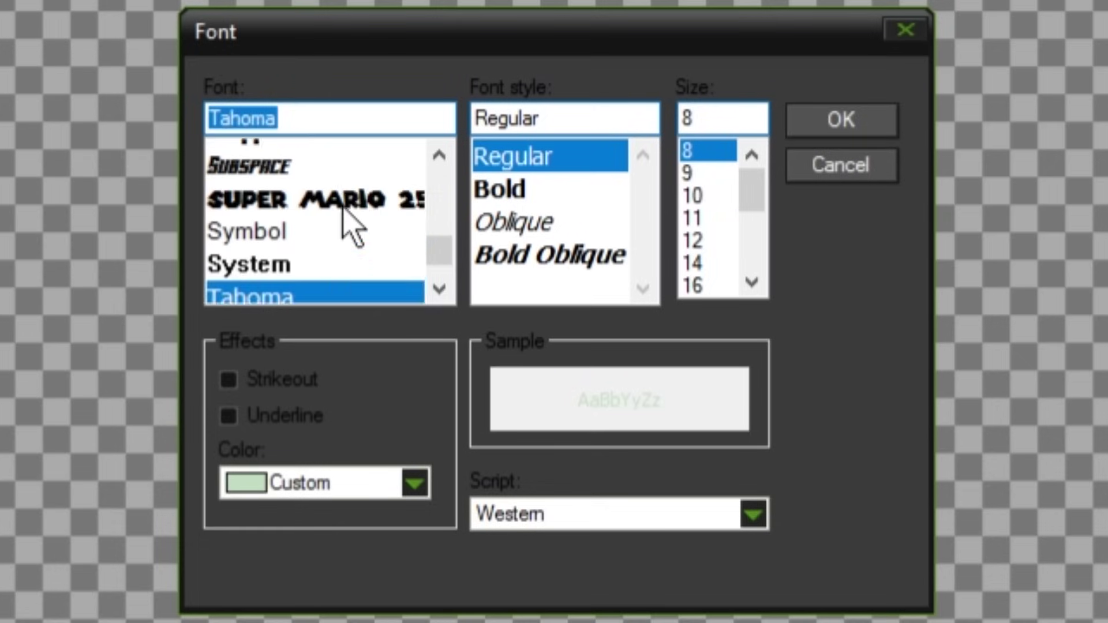
scroll(343, 206, down, 10)
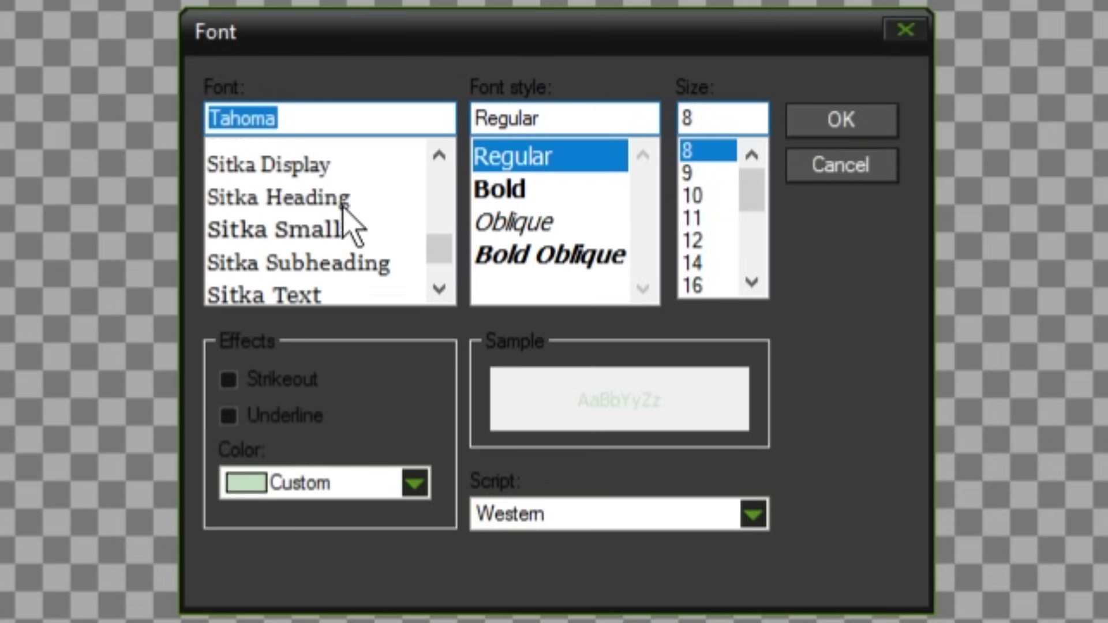
scroll(350, 225, down, 3)
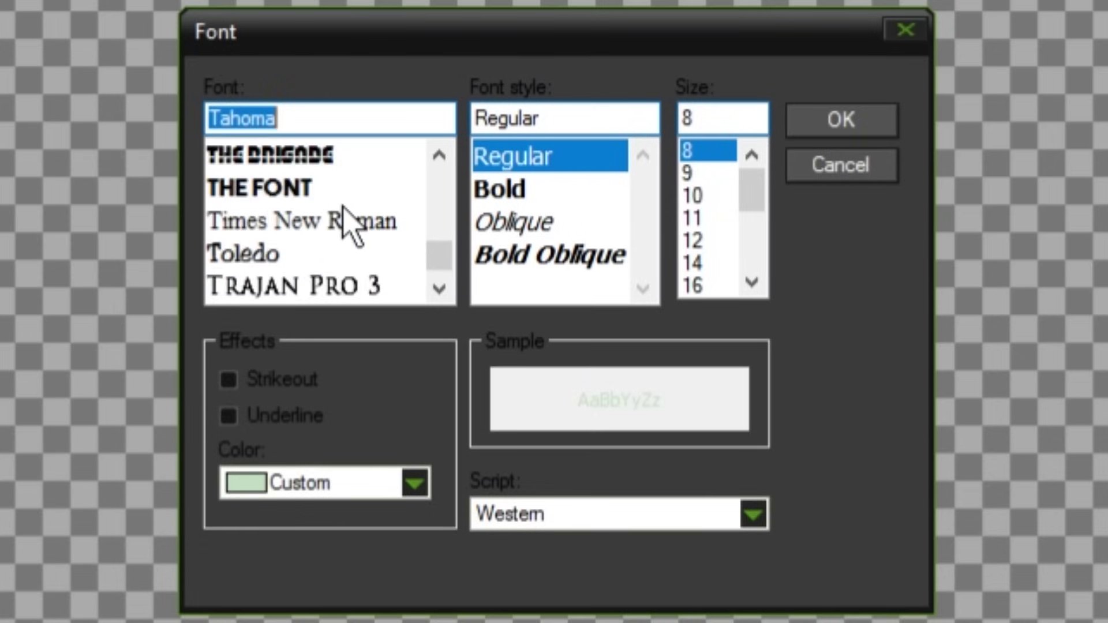
scroll(351, 225, up, 1)
scroll(347, 225, up, 5)
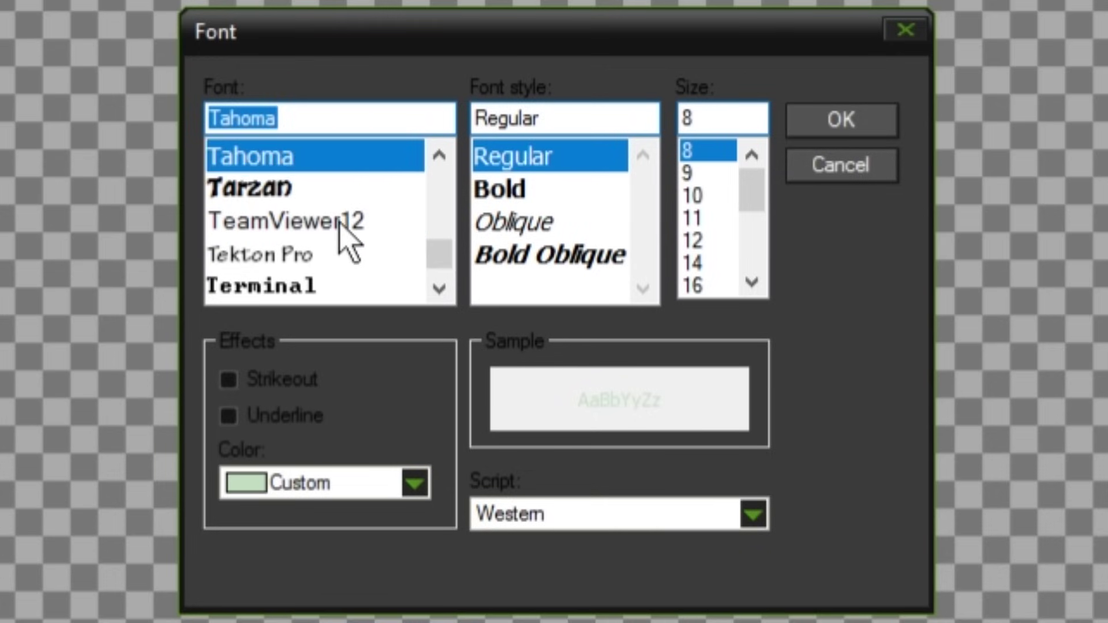
scroll(344, 239, up, 4)
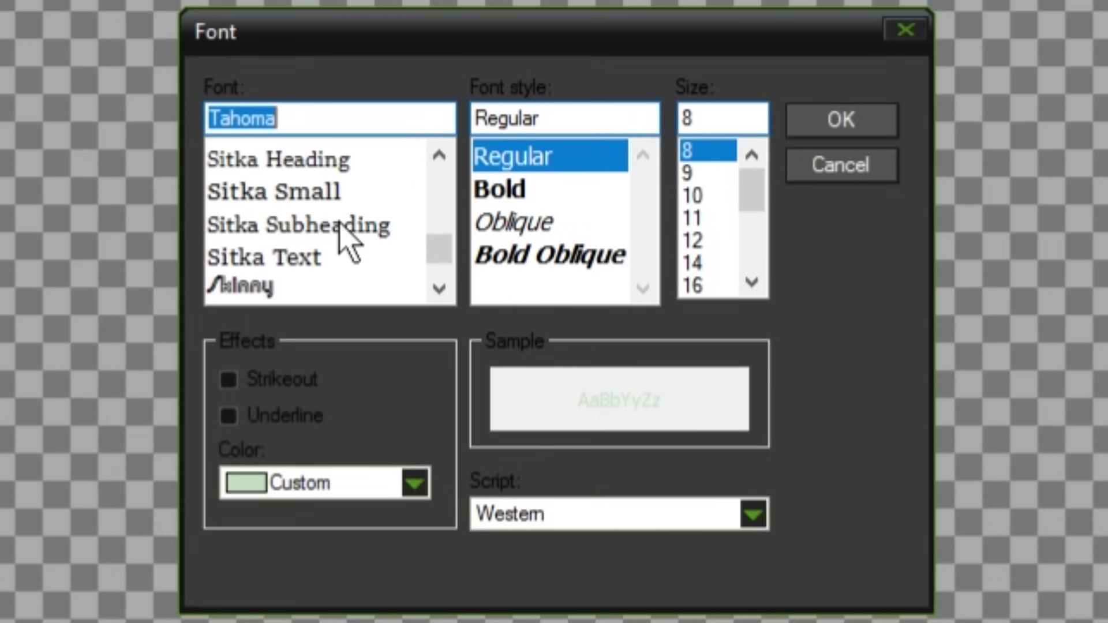
scroll(349, 237, down, 5)
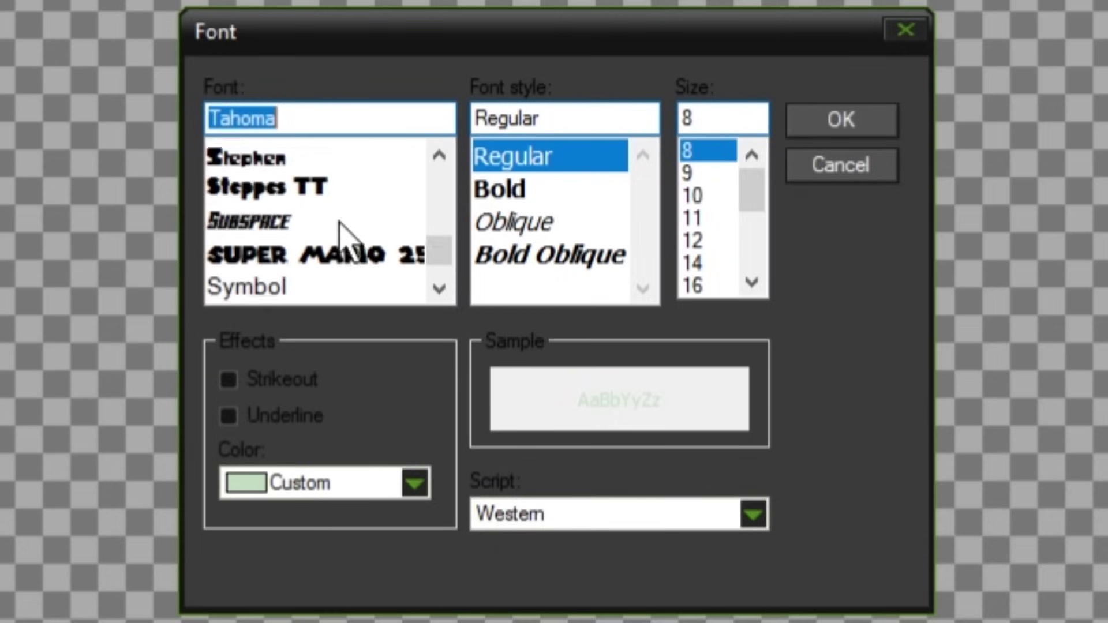
scroll(239, 216, up, 2)
scroll(237, 205, up, 1)
scroll(254, 212, down, 3)
scroll(291, 254, down, 1)
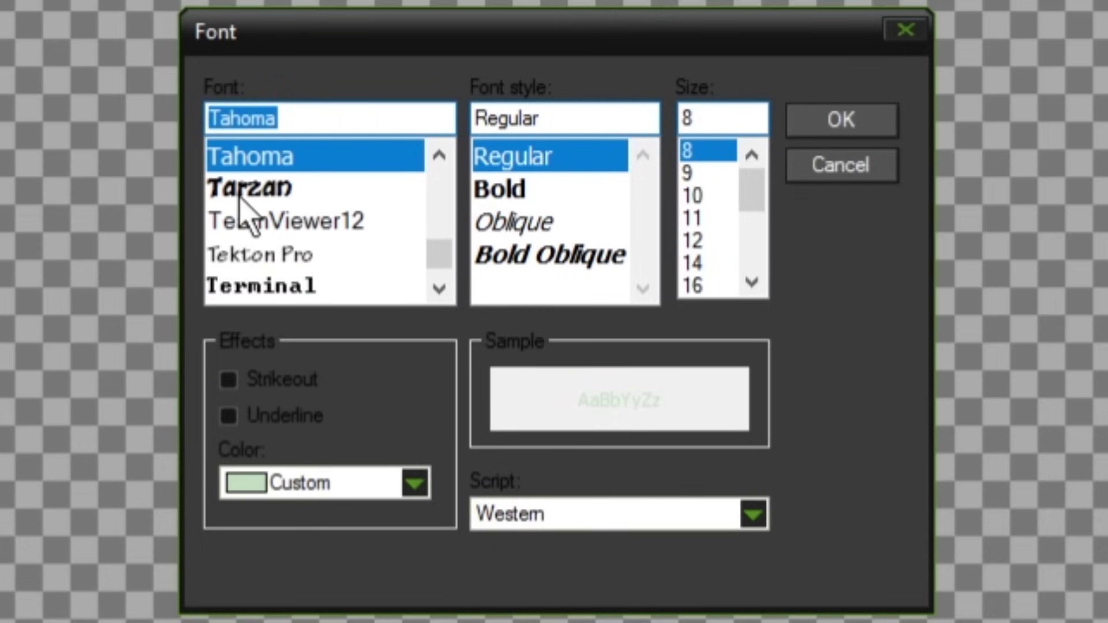
click(254, 187)
- Set the text font's size to 72 and its style to Bold
scroll(689, 263, down, 2)
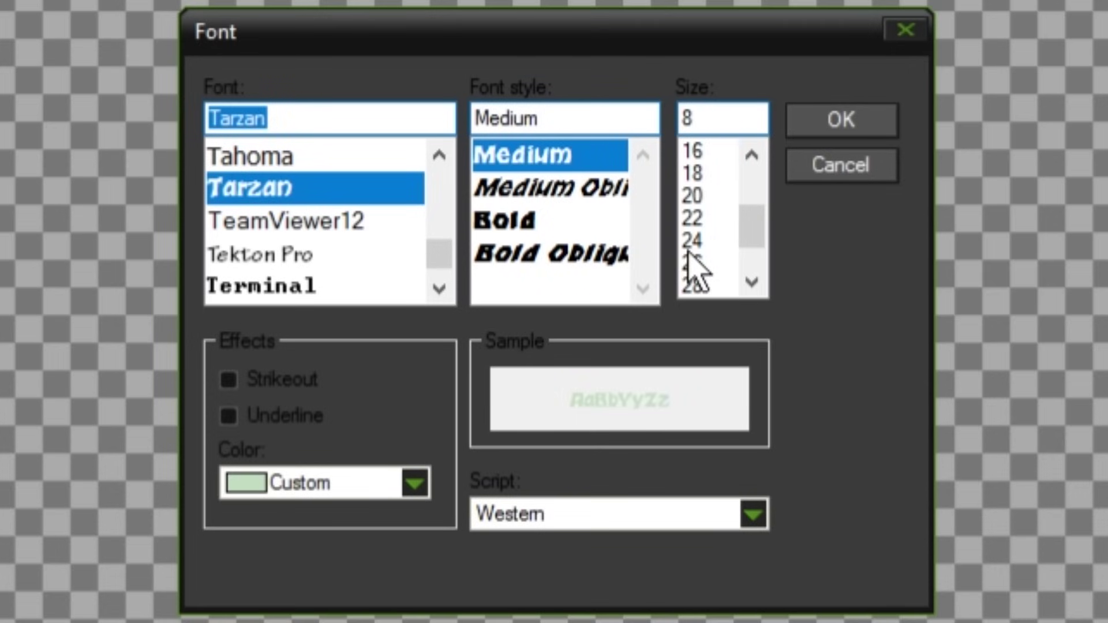
scroll(698, 266, down, 1)
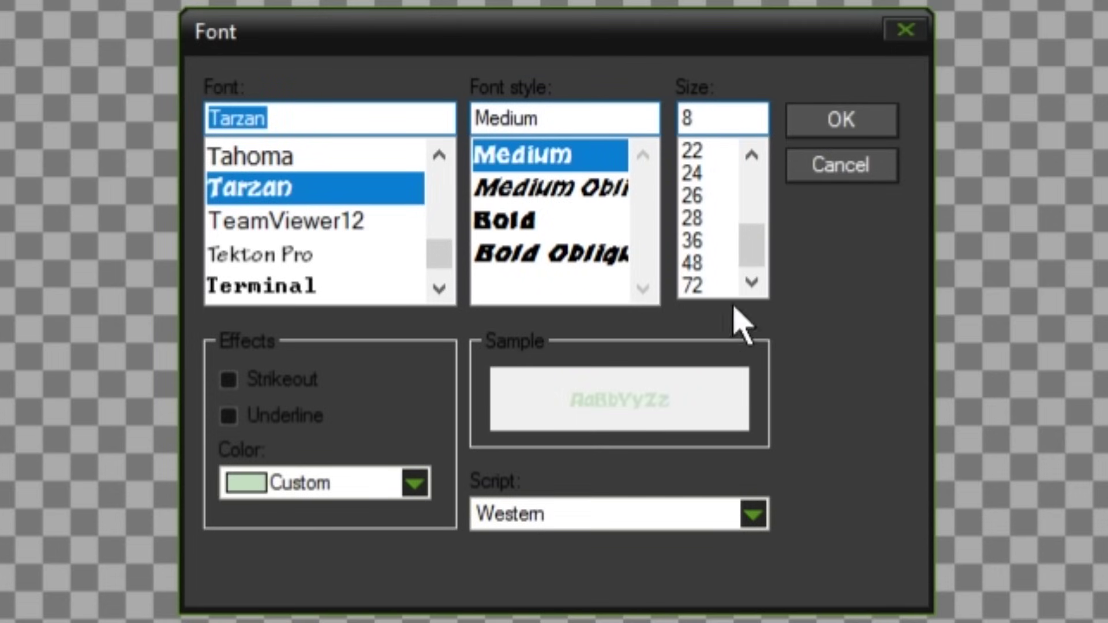
click(709, 264)
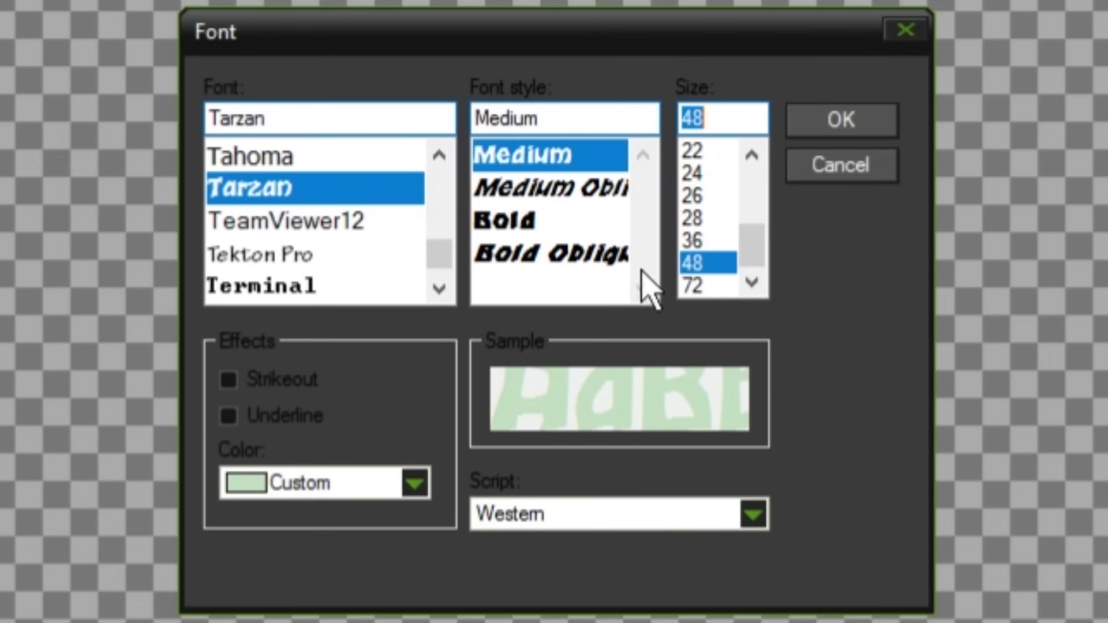
click(709, 285)
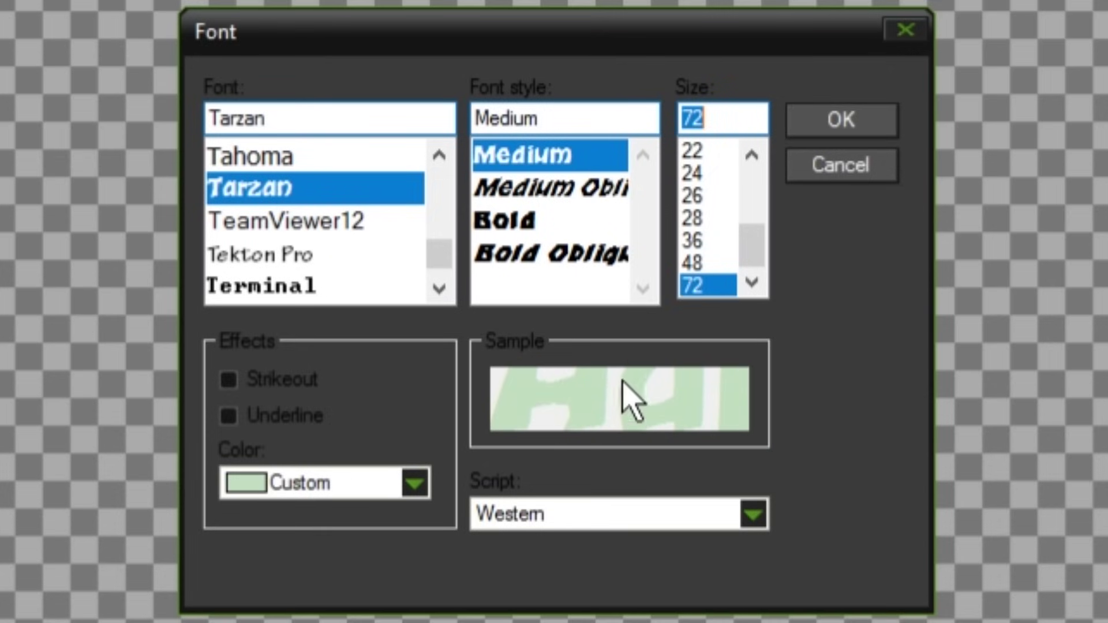
click(515, 226)
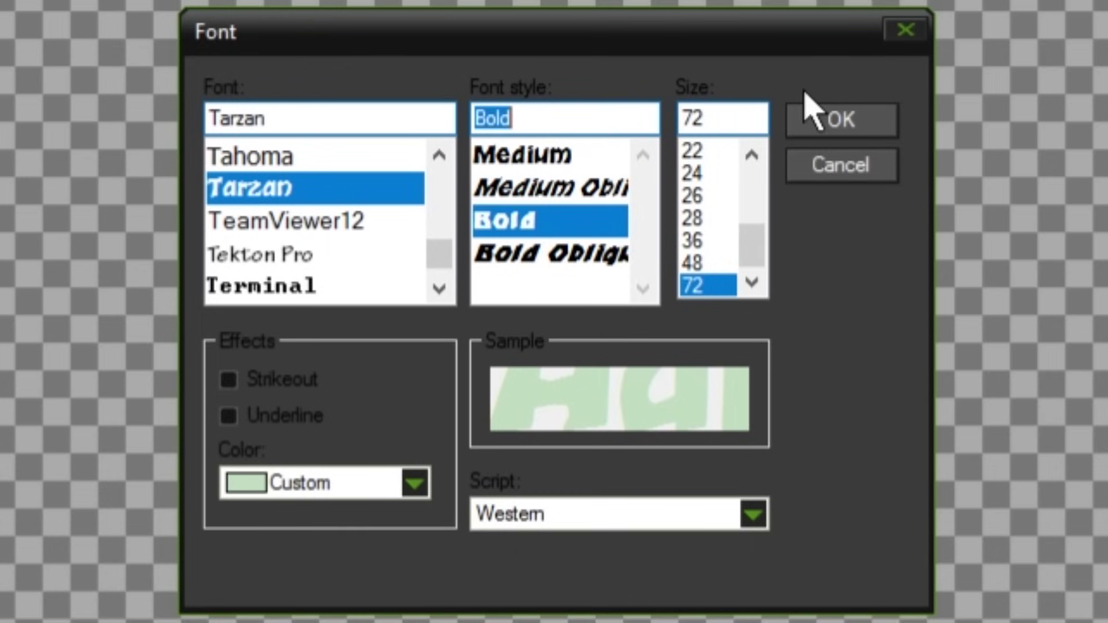
click(270, 415)
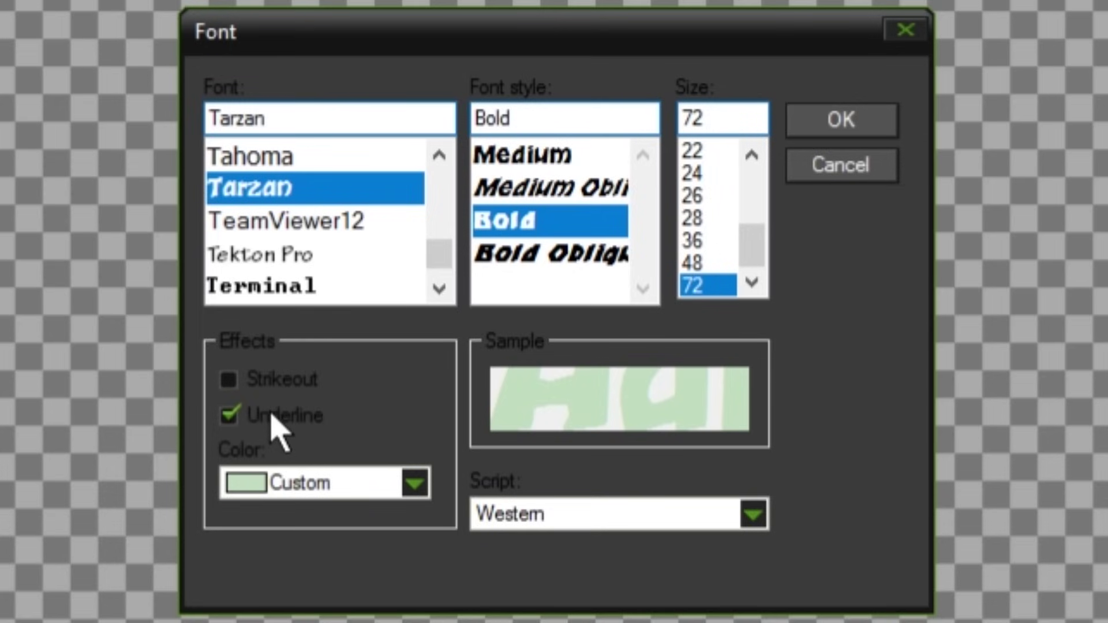
click(271, 416)
click(266, 379)
click(267, 379)
- Apply the font settings and start a new text in the upper-left area of the overlay image
click(842, 120)
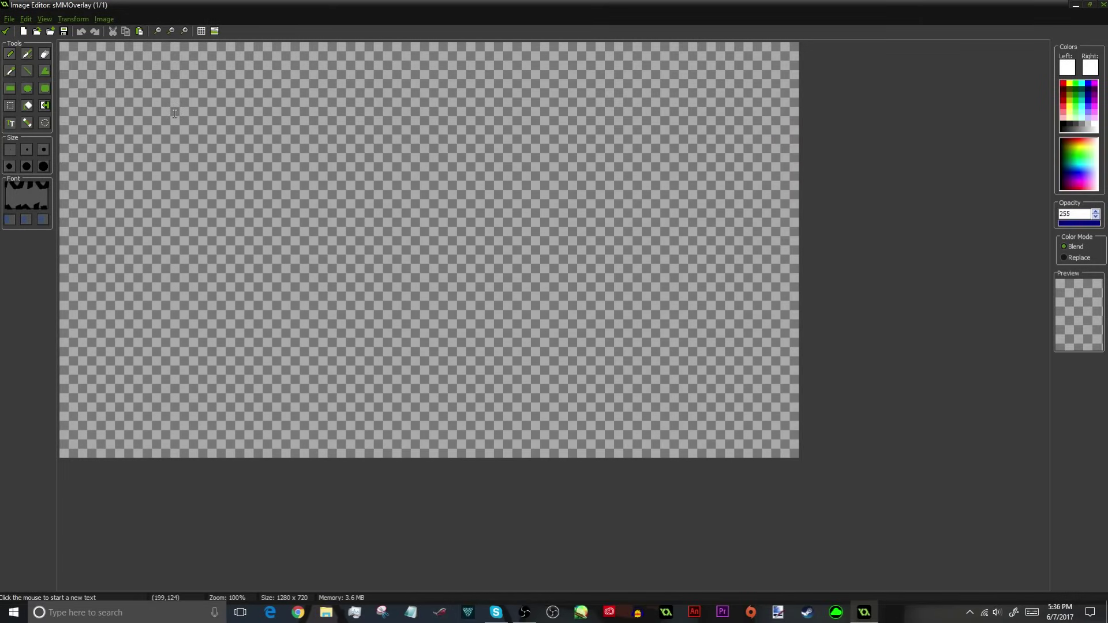
click(293, 202)
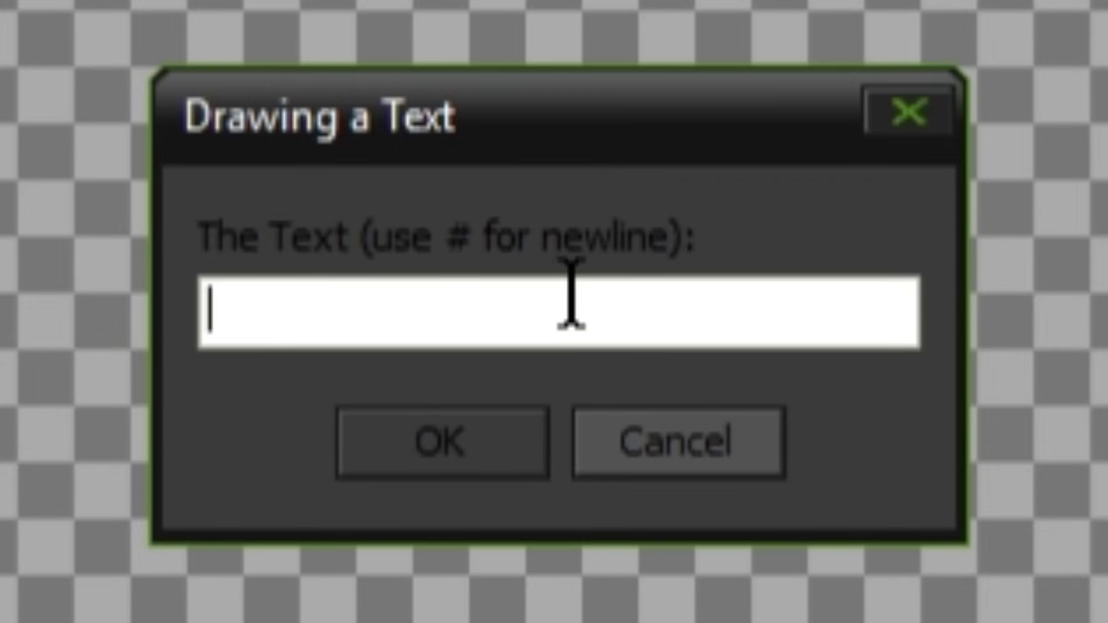
text(Five)
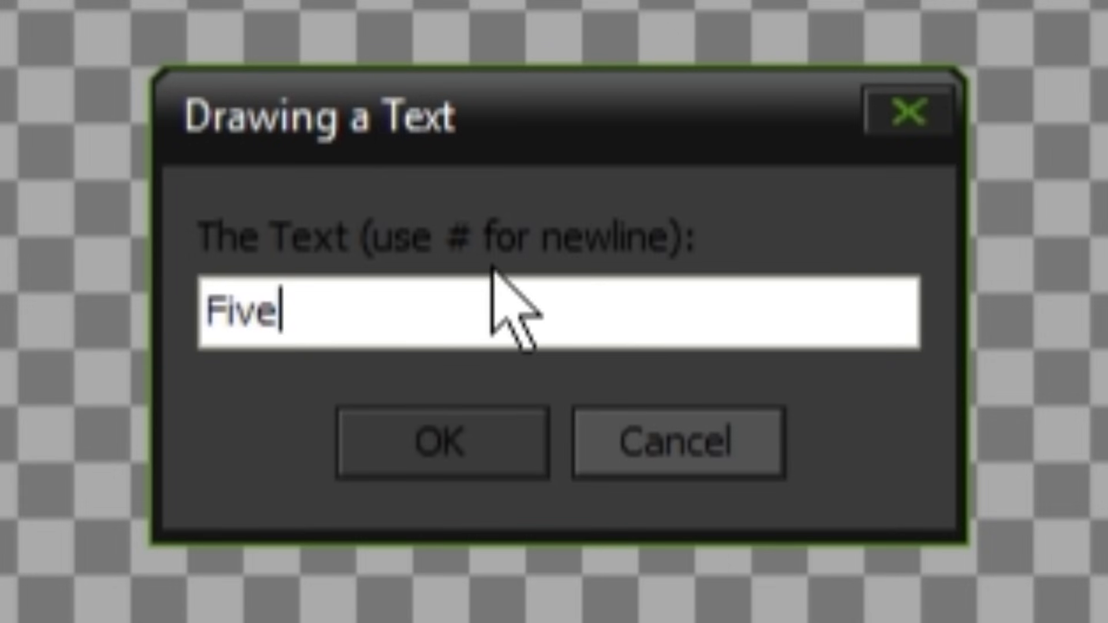
text(#)
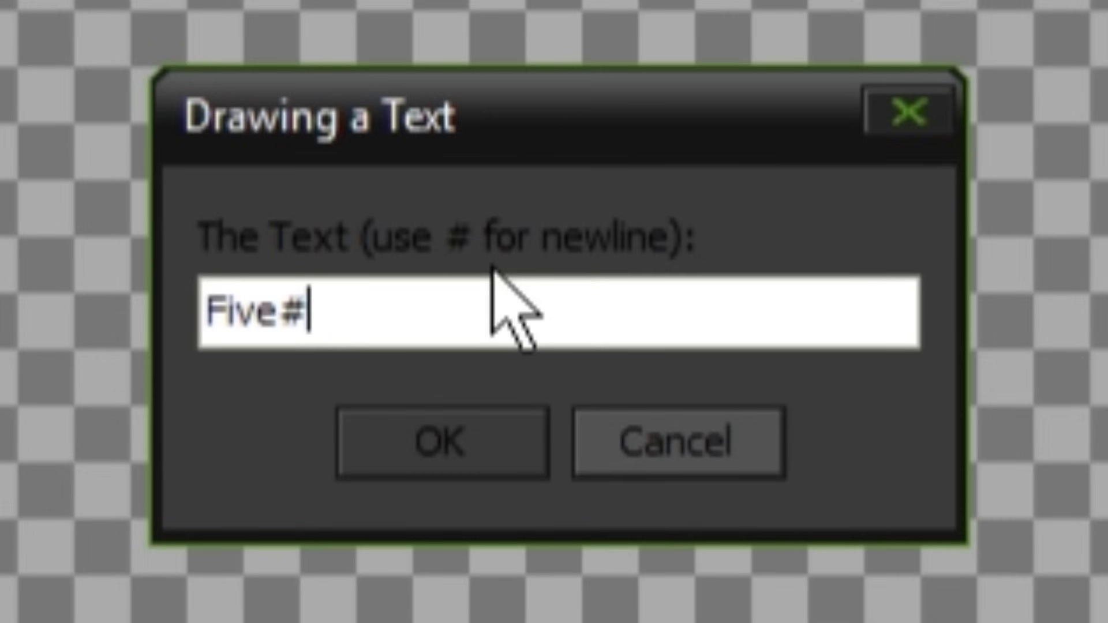
text(Nih)
key(BackSpace)
key(BackSpace)
key(BackSpace)
key(BackSpace)
key(BackSpace)
key(BackSpace)
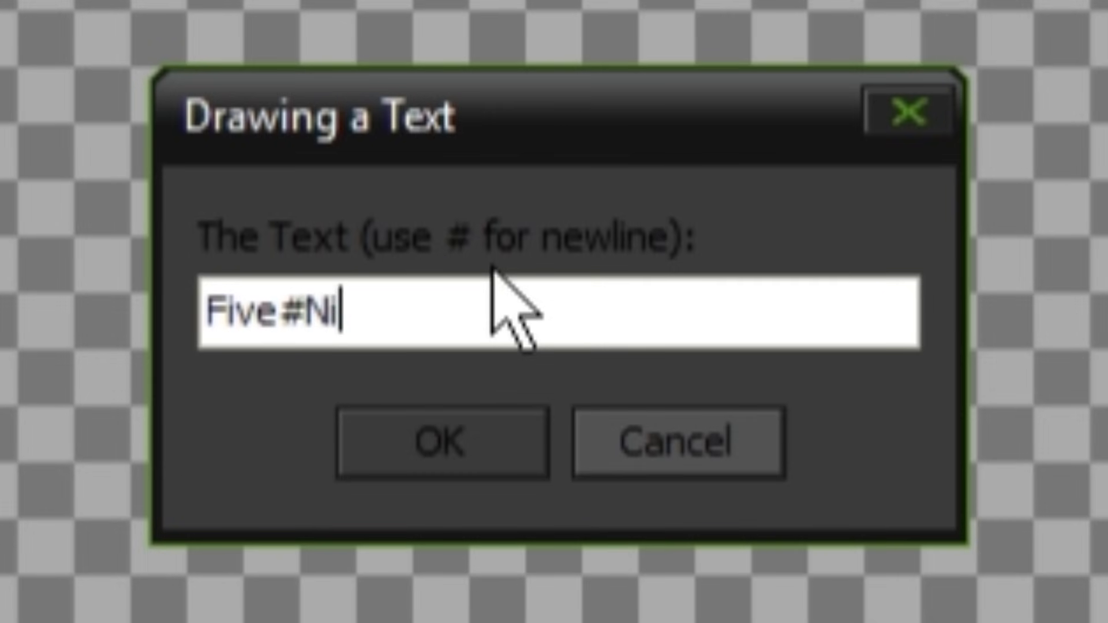
key(BackSpace)
key(BackSpace)
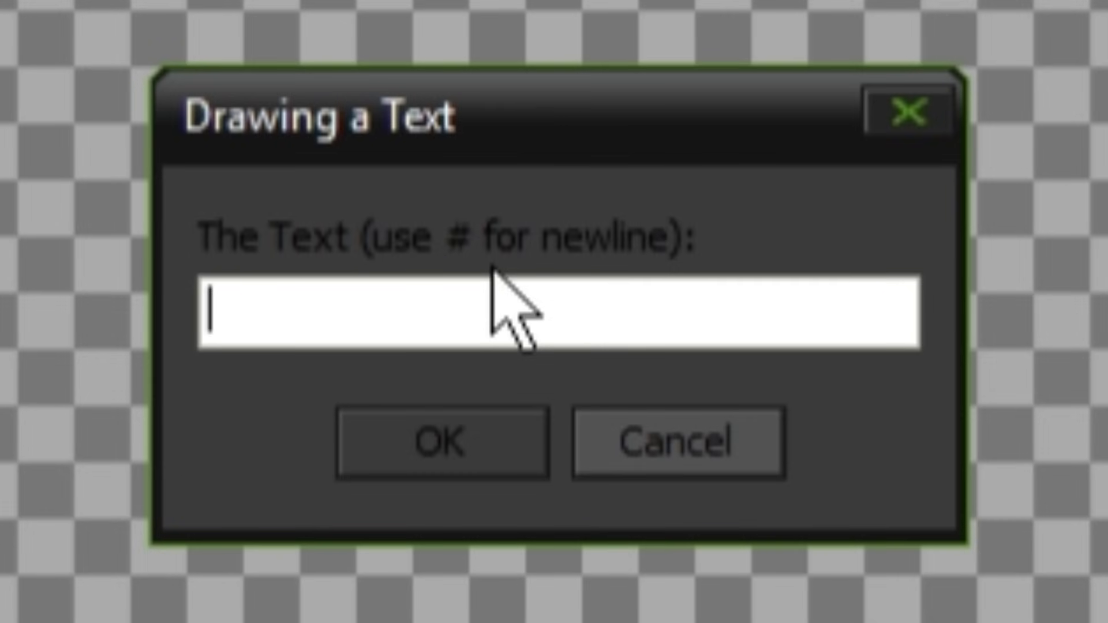
- Enter Two#Nights#At# as the opening lines of the title text
text(Two#)
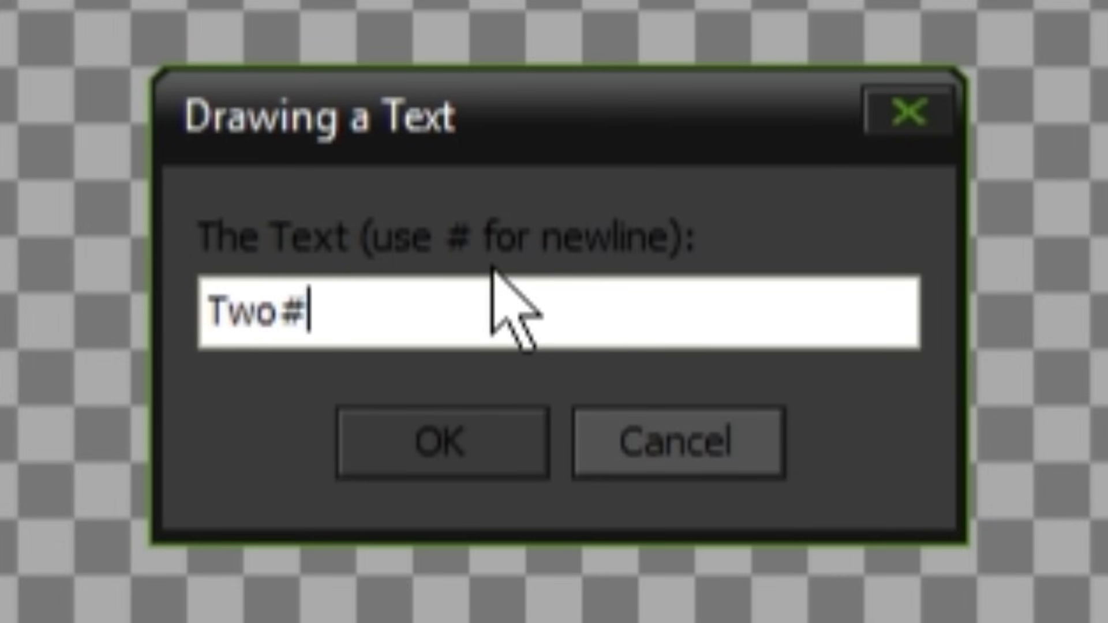
text(Nights#At#)
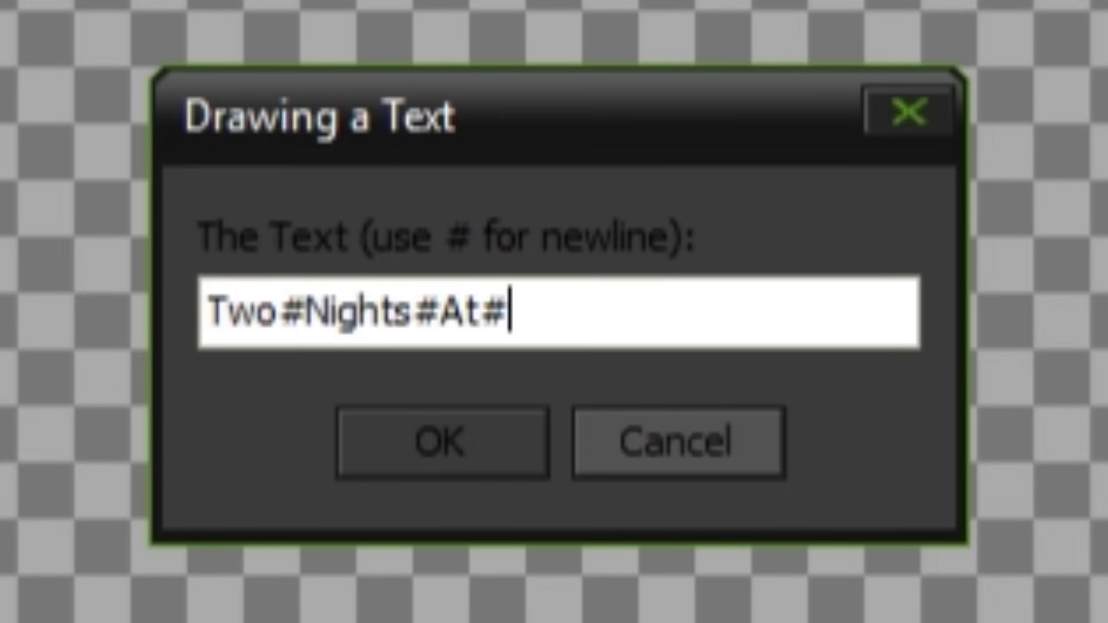
- Try Bleek, Bud and Blud as the title's last word, and clear the word again
text(Bleek)
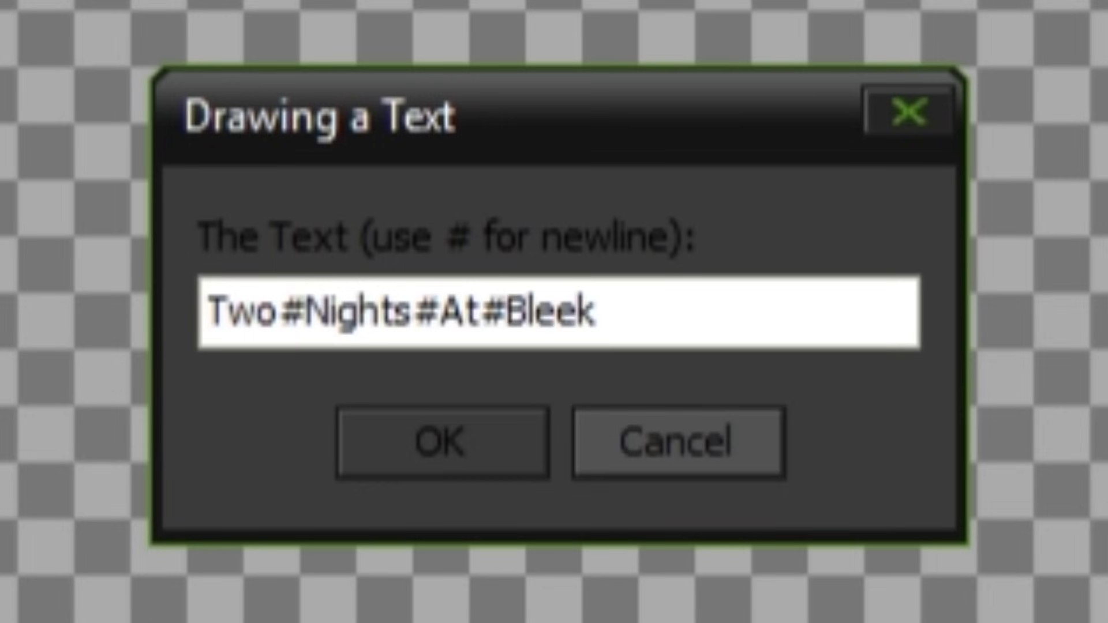
drag(656, 321, 527, 346)
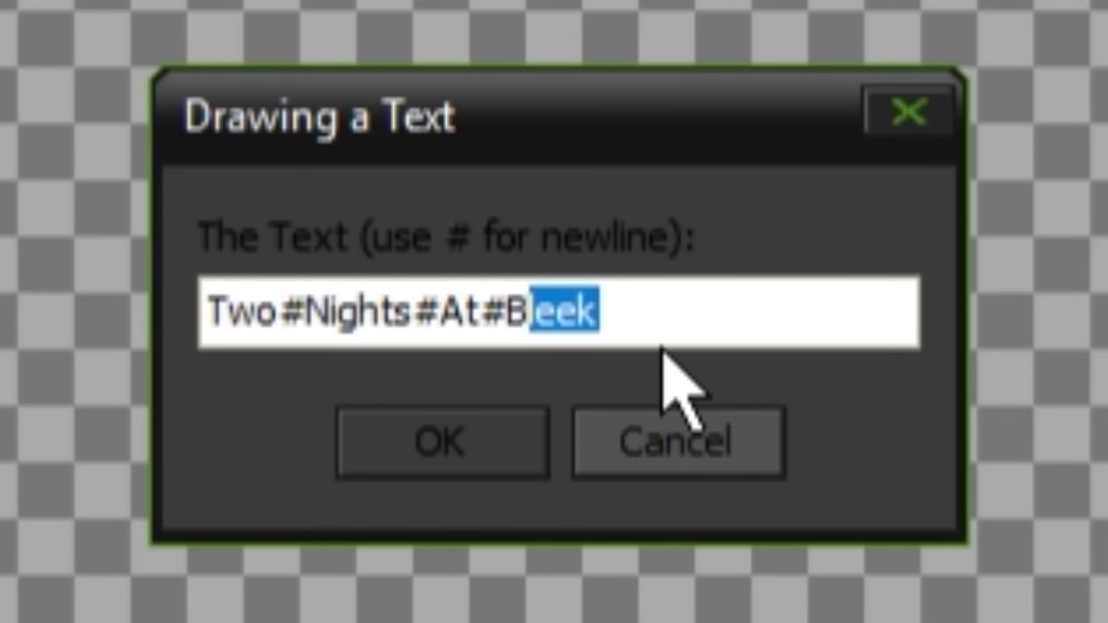
text(ud)
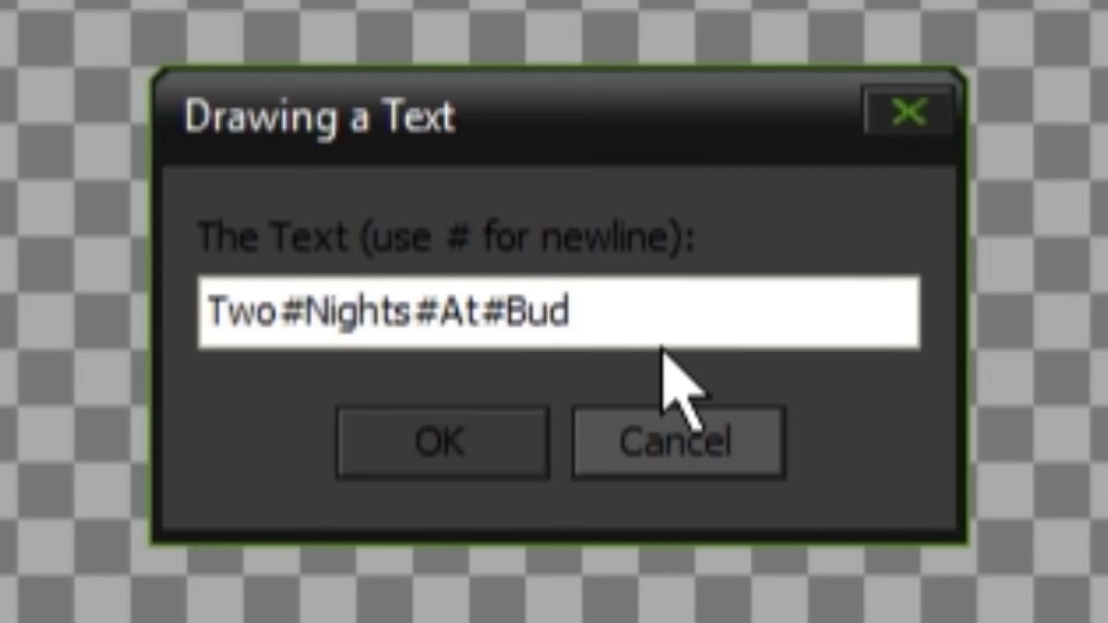
key(BackSpace)
key(BackSpace)
text(lud)
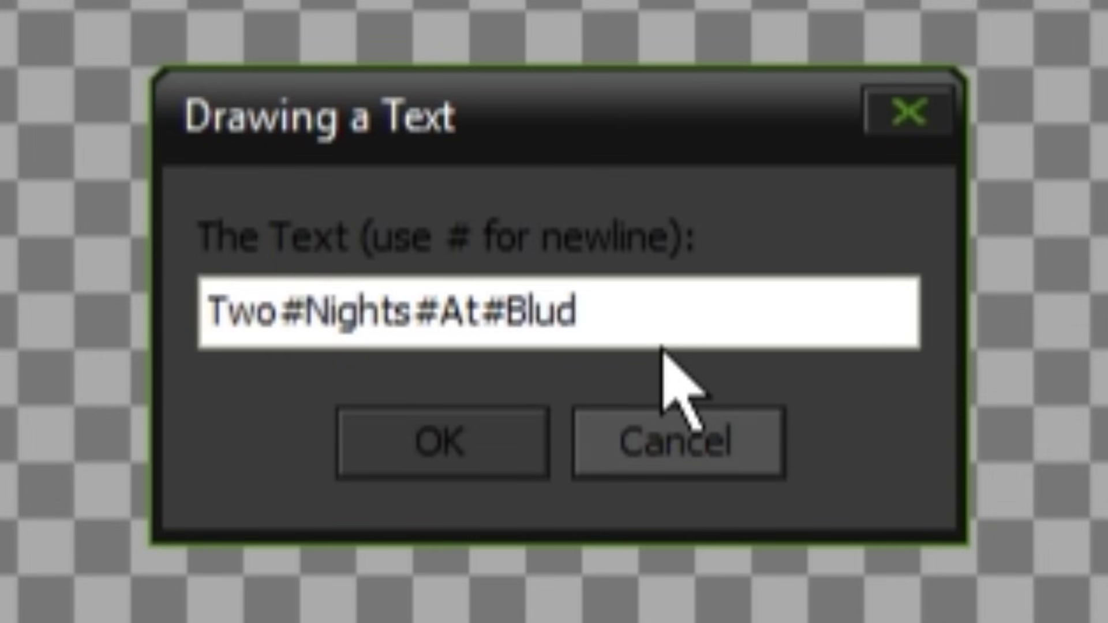
drag(605, 329, 531, 346)
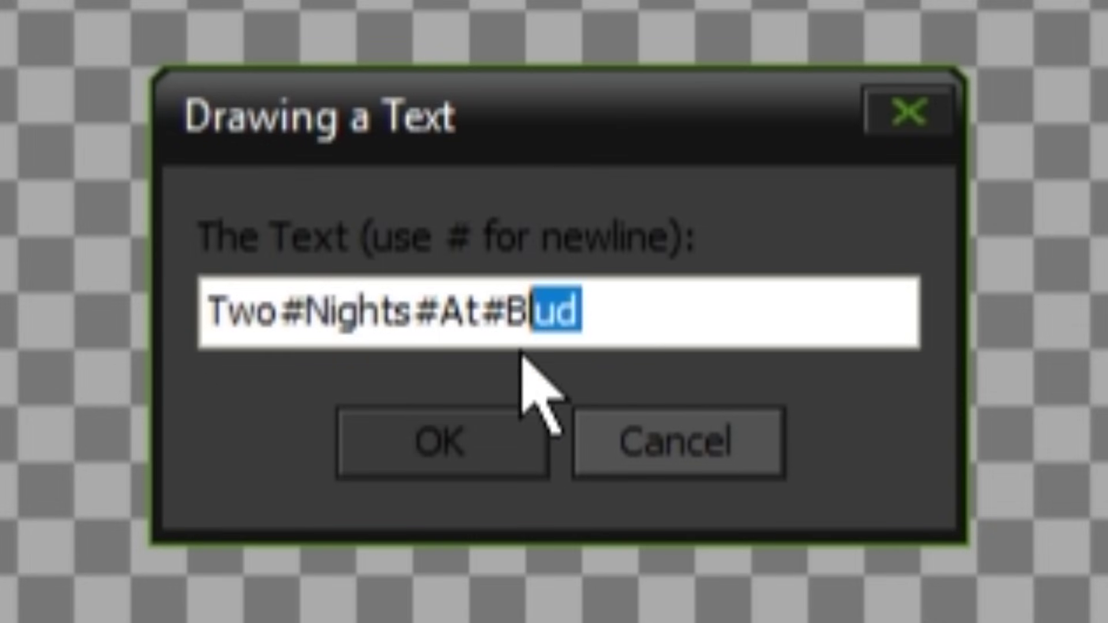
key(BackSpace)
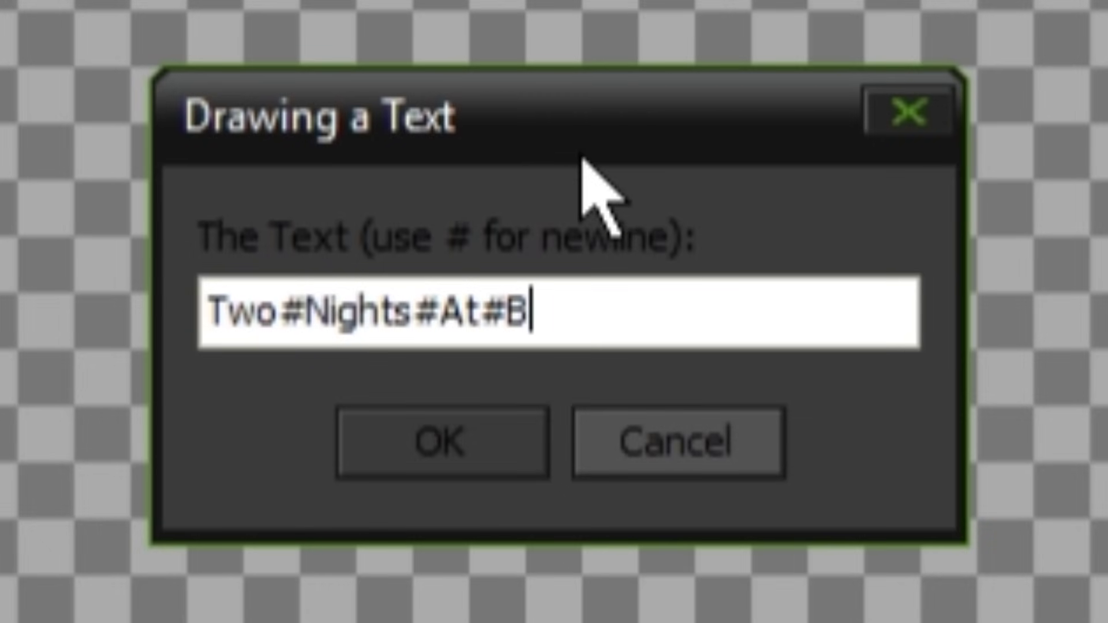
key(BackSpace)
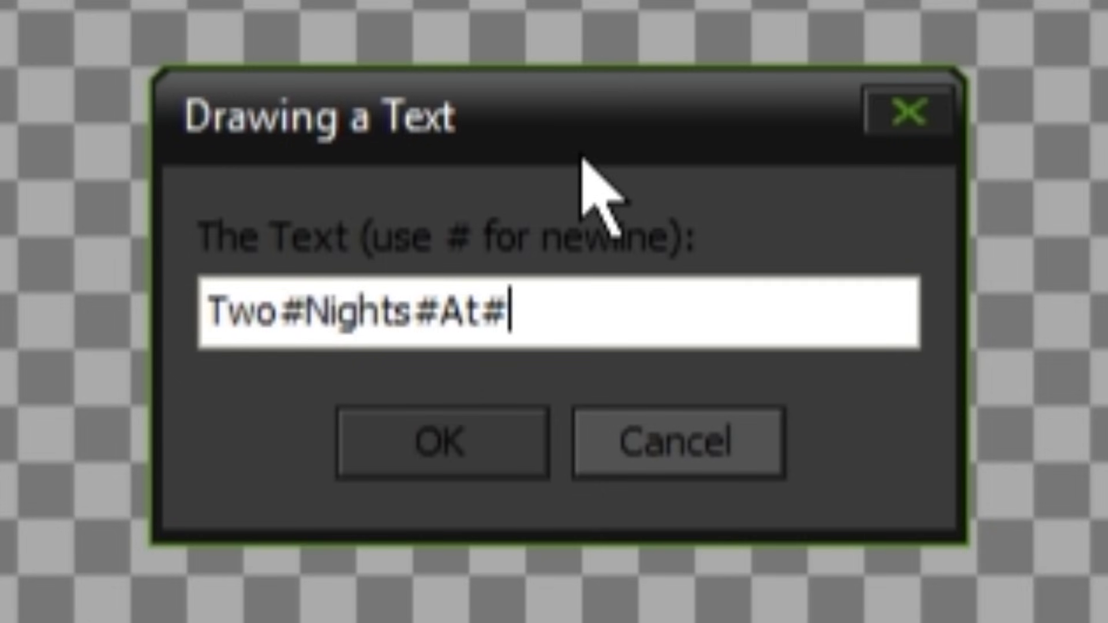
- Finish the title text with Ricks as its last line and place it on the overlay
text(Riciks)
key(BackSpace)
key(BackSpace)
key(BackSpace)
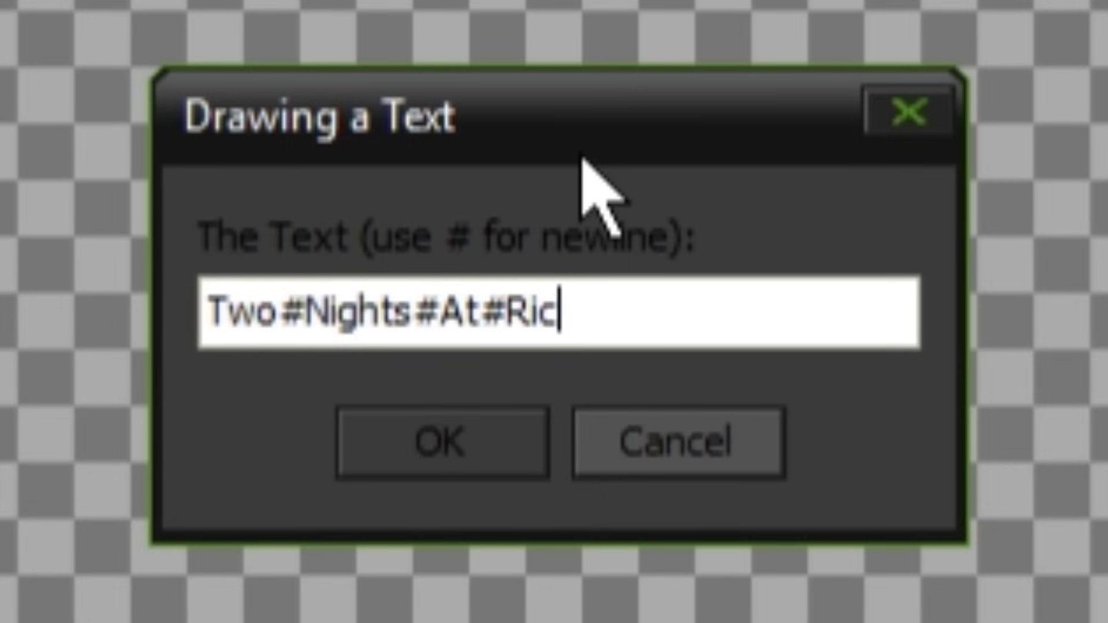
text(ks)
key(Return)
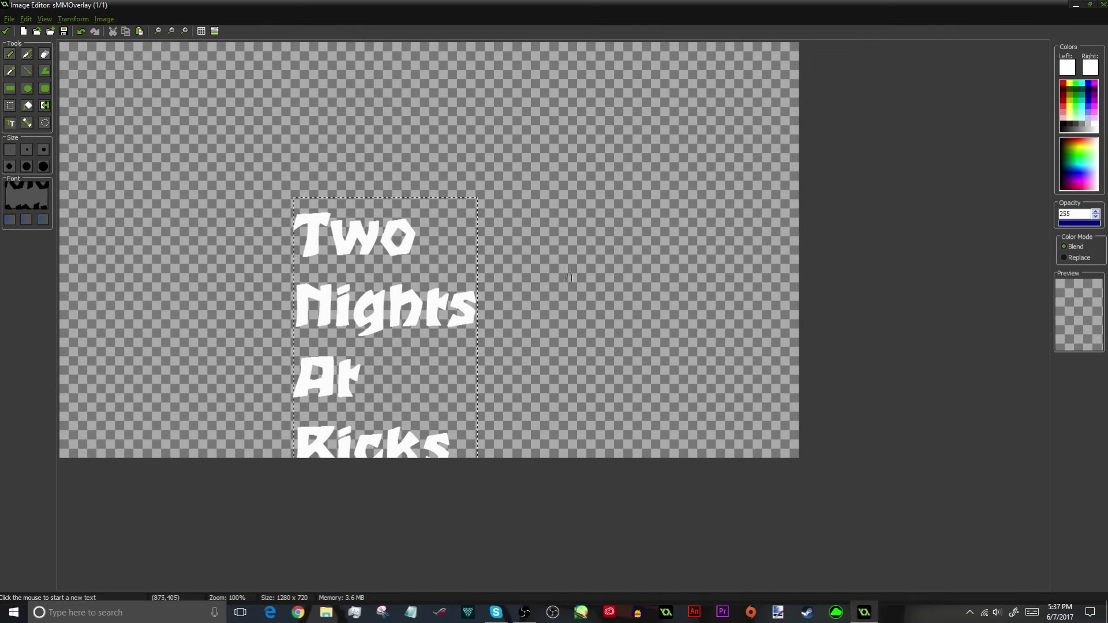
- Try right and centre alignment, move the title left-aligned into the overlay's upper-left corner, and switch to the Fill tool
drag(372, 325, 433, 200)
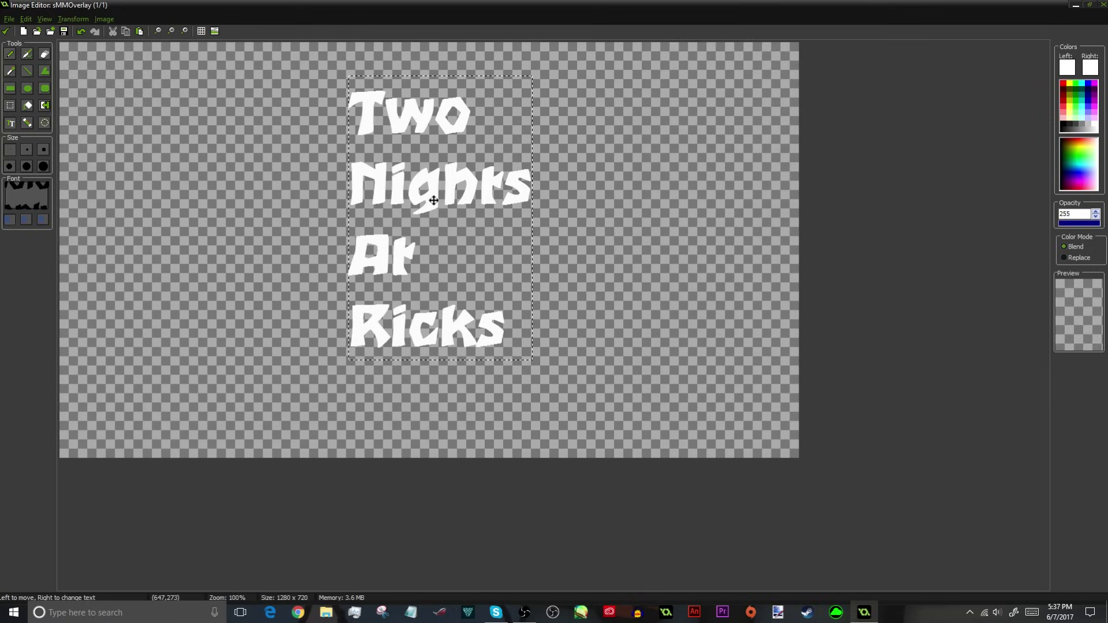
click(43, 220)
drag(485, 205, 348, 201)
click(27, 220)
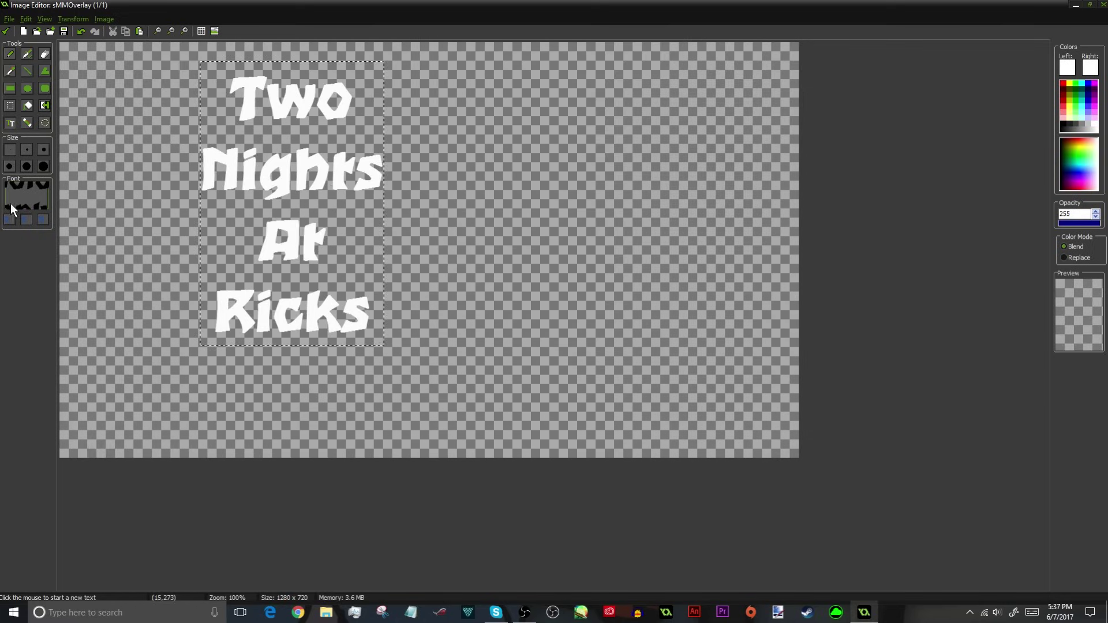
click(9, 220)
drag(260, 171, 134, 152)
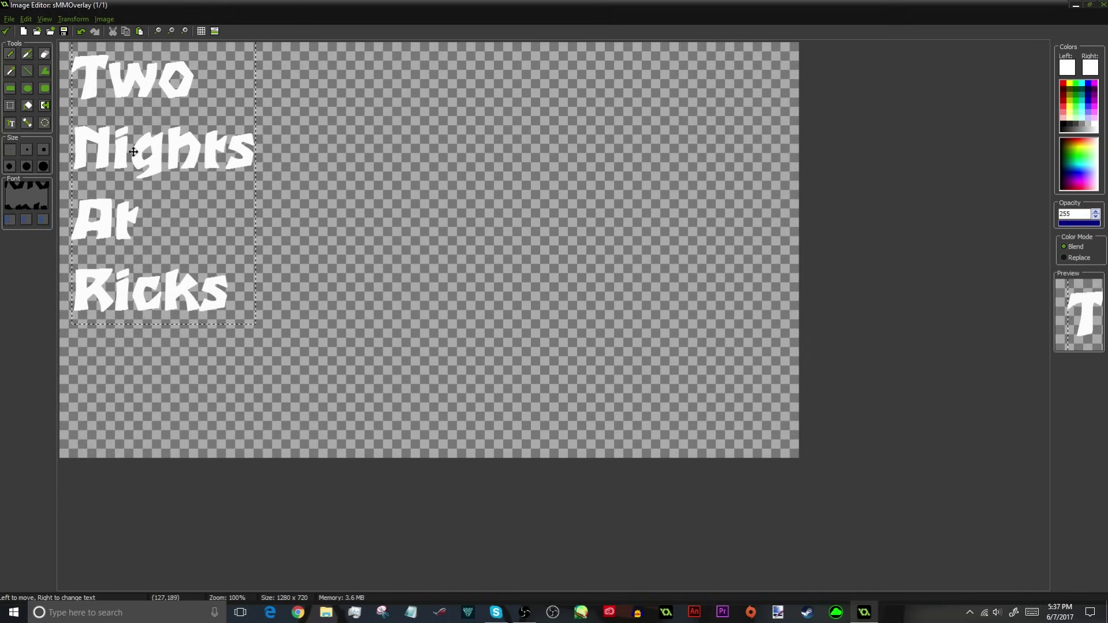
click(30, 109)
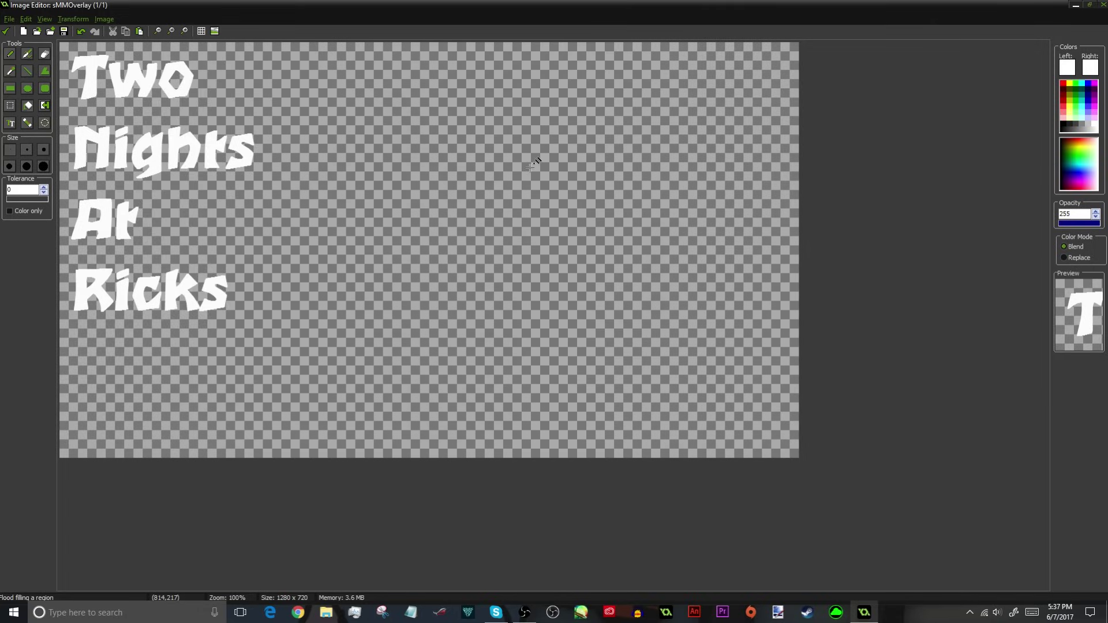
- Try filling letters of the word Nights with dark blue, and undo the fills
click(1089, 92)
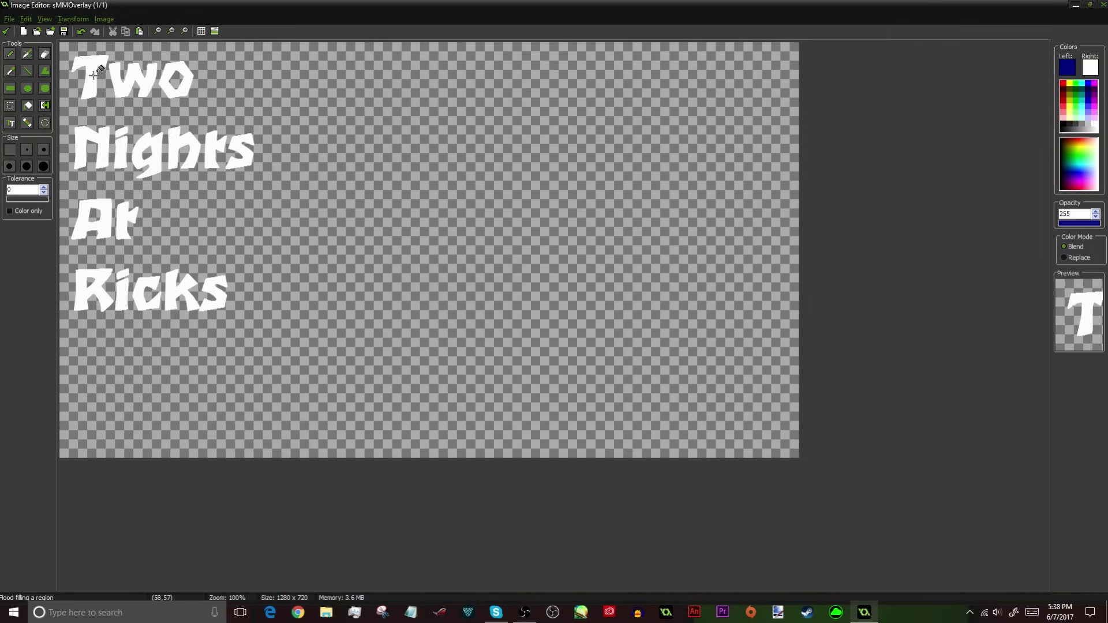
click(144, 146)
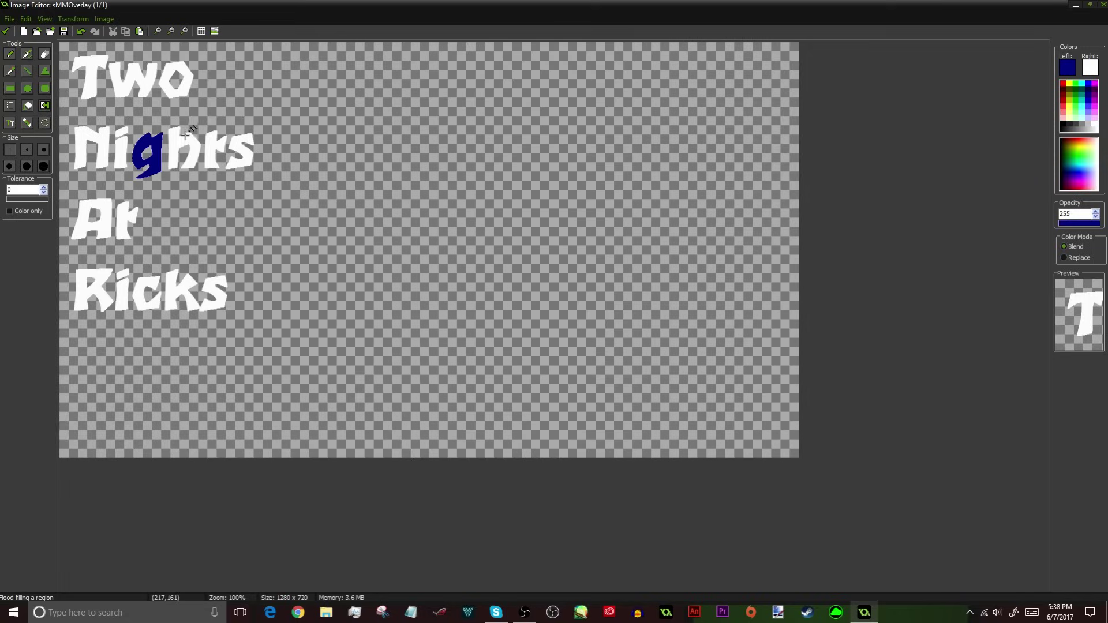
click(173, 142)
key(ctrl+z)
key(ctrl+z)
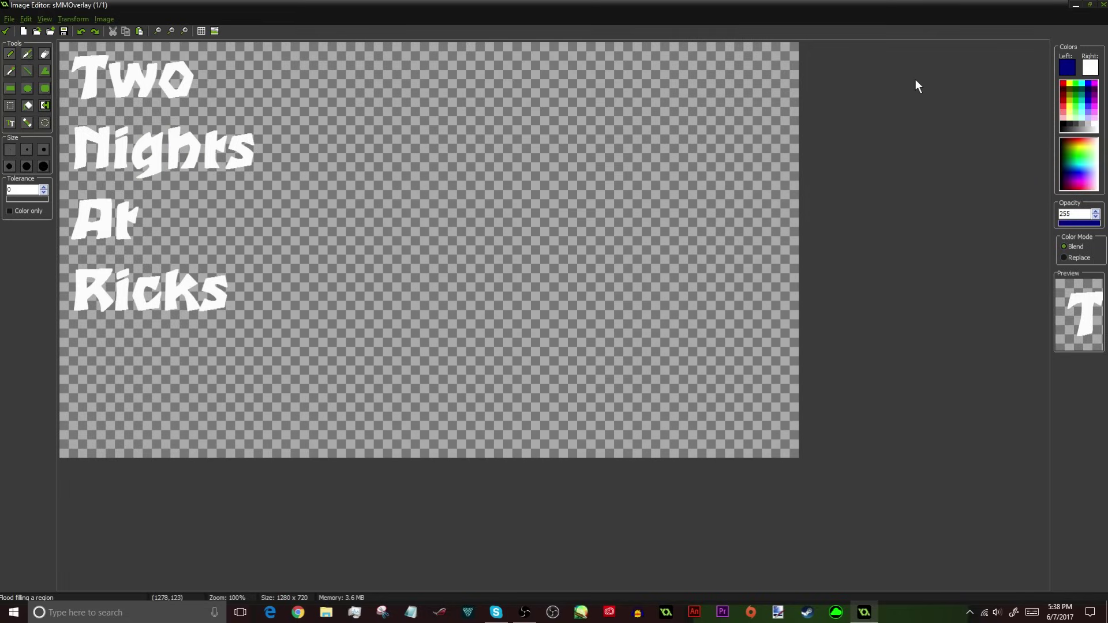
- Fill the letters of the word Ricks with cyan, using a fill tolerance of 40
click(1083, 82)
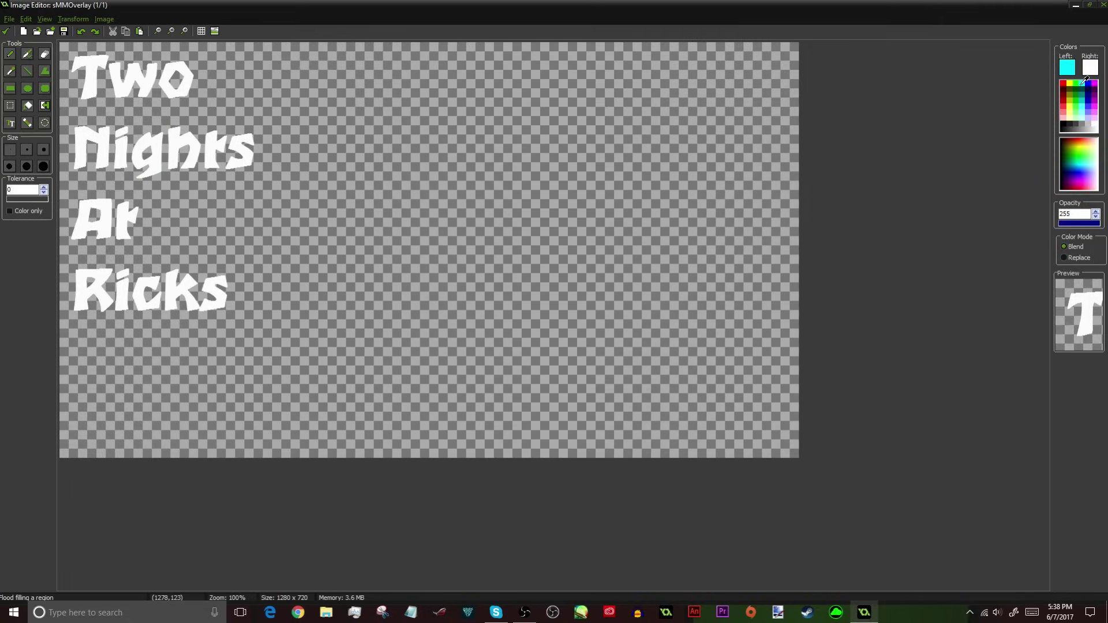
click(95, 285)
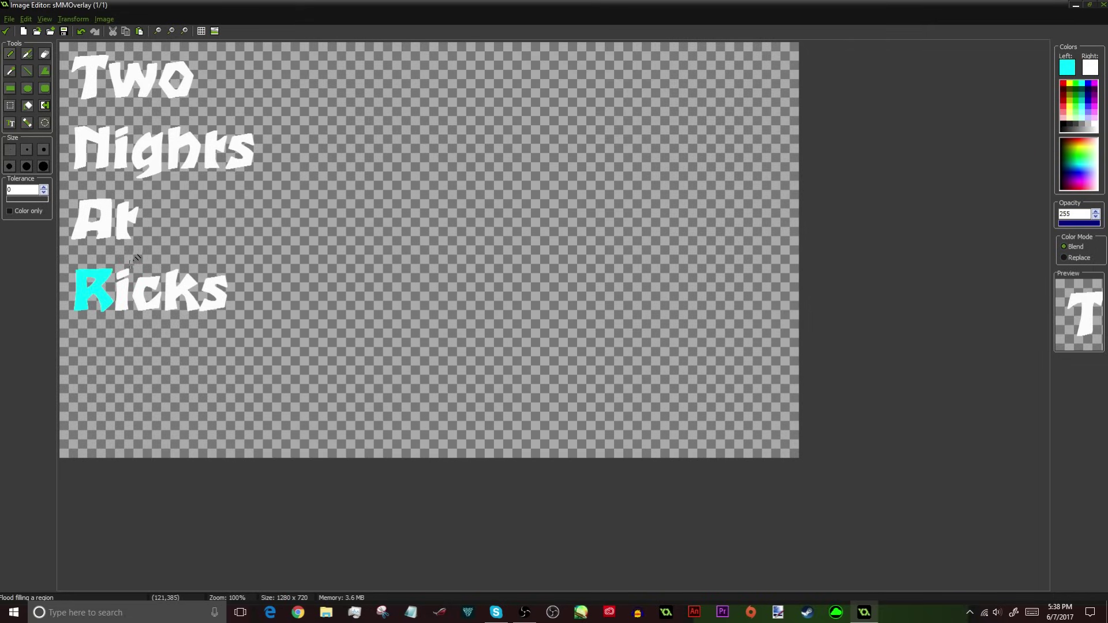
key(ctrl+z)
click(32, 198)
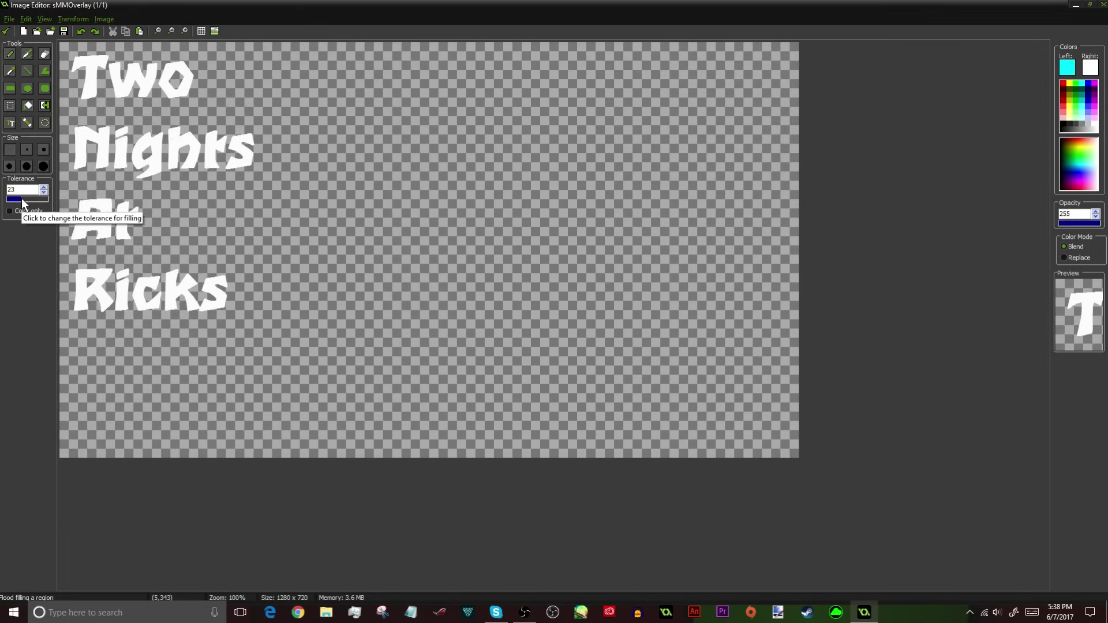
click(94, 286)
click(123, 291)
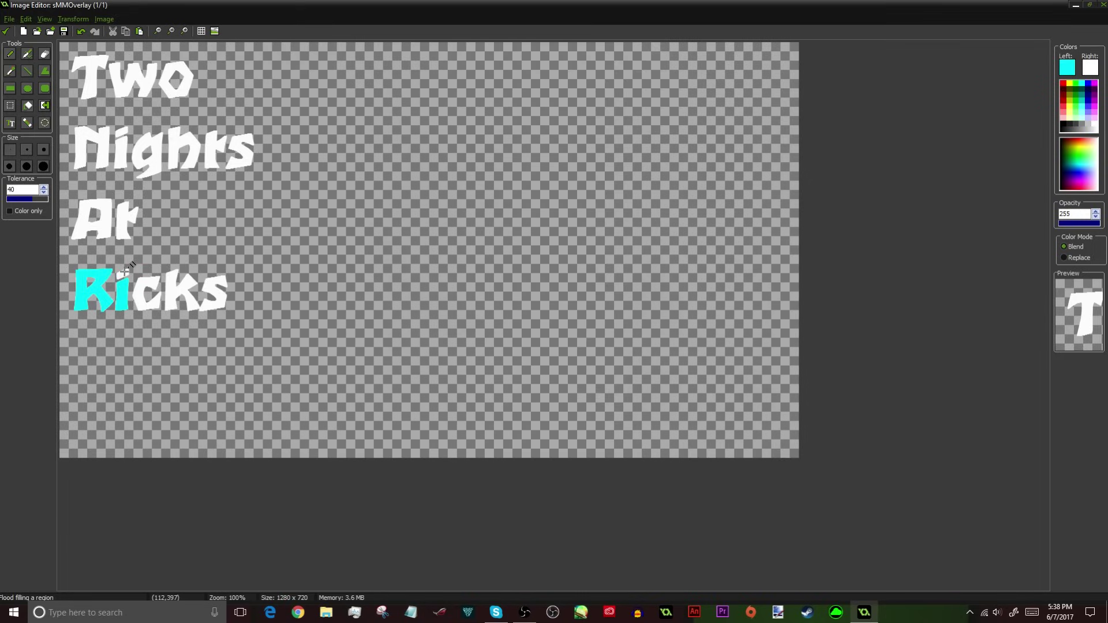
click(142, 288)
click(181, 287)
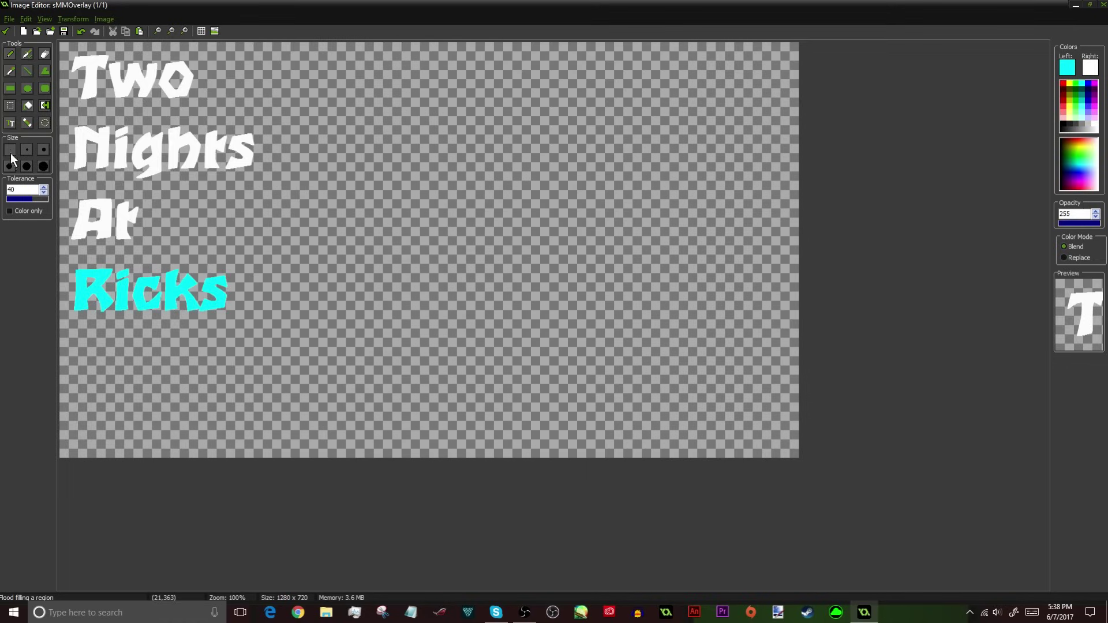
- Ready the Text tool with white as the drawing colour and the Tarzan font in Medium style at size 28
click(10, 123)
click(1095, 124)
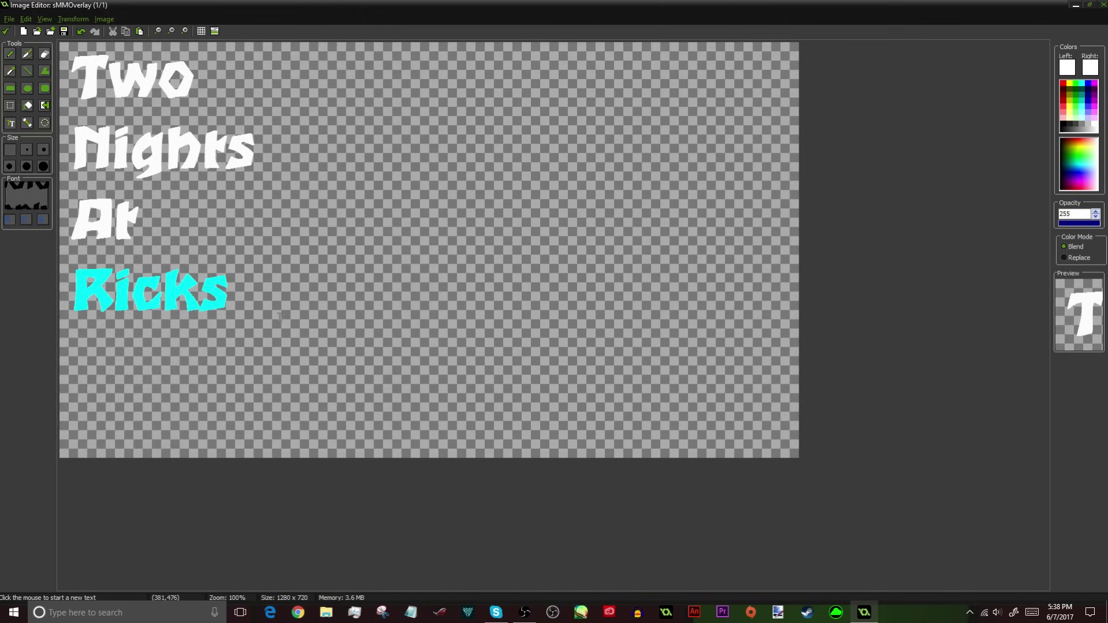
click(18, 199)
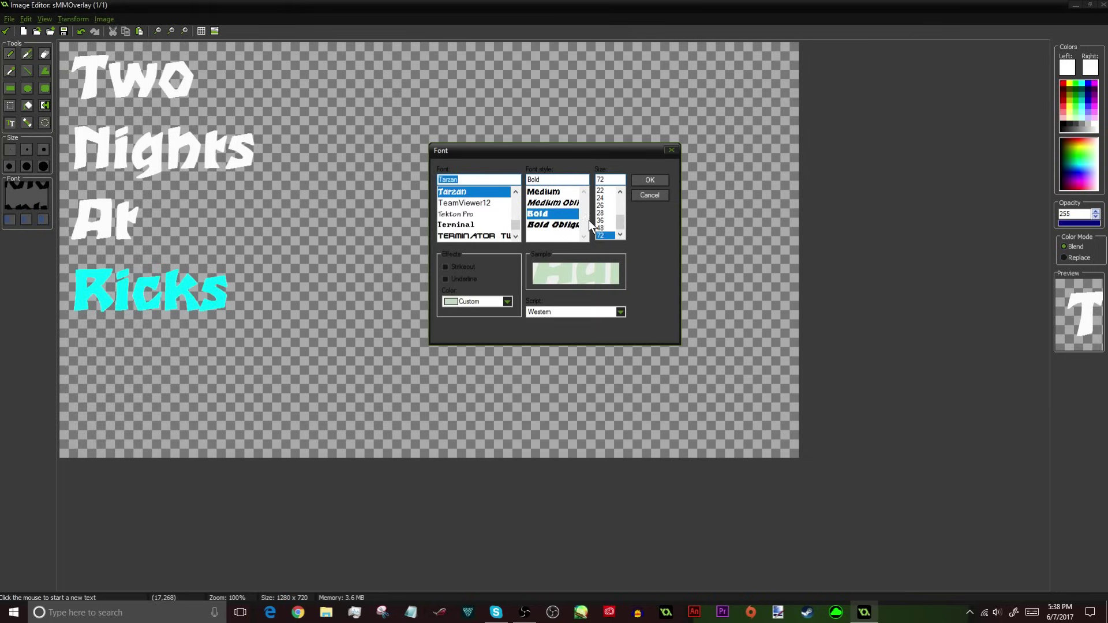
click(604, 221)
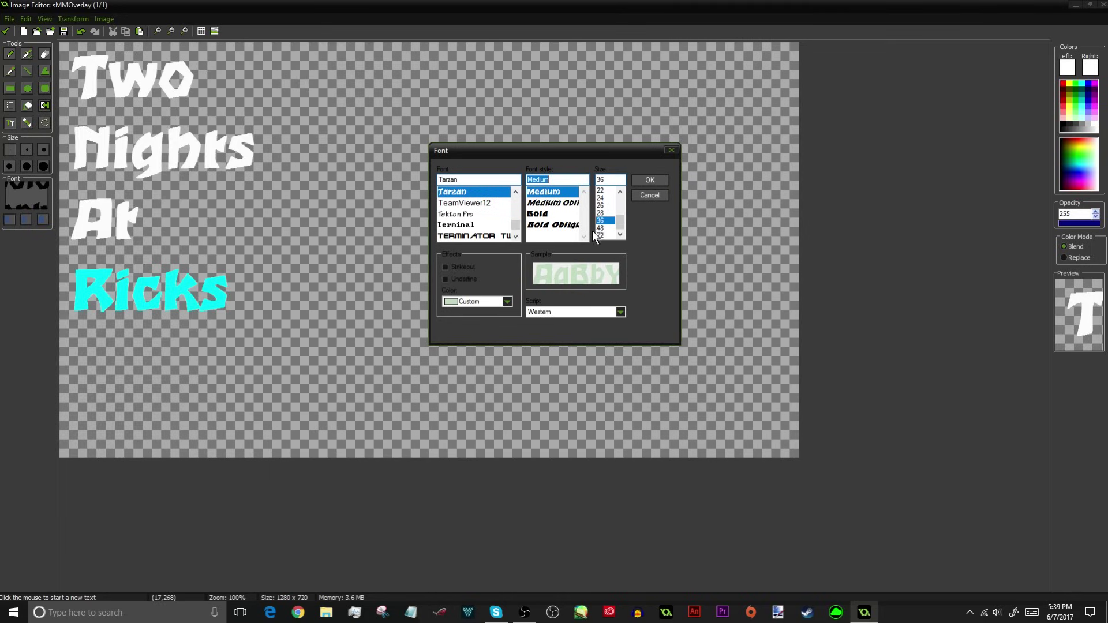
drag(602, 222, 605, 216)
click(643, 185)
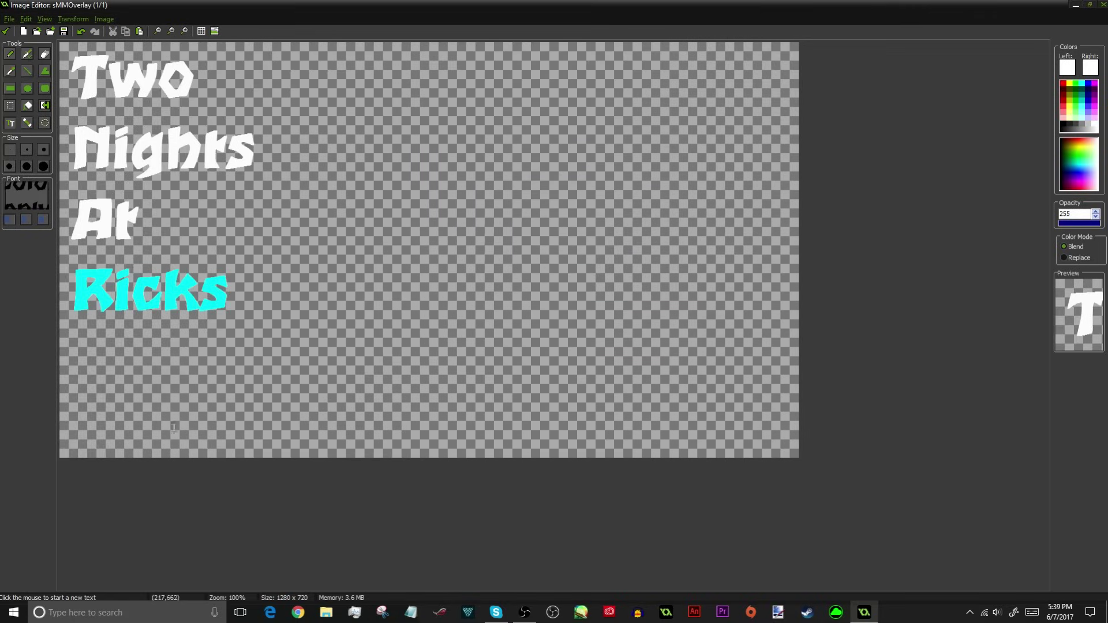
- Add a two-line credit below the title: "Made By :" with the maker's username, and "Original Game By : Scott Cawthon"
click(298, 339)
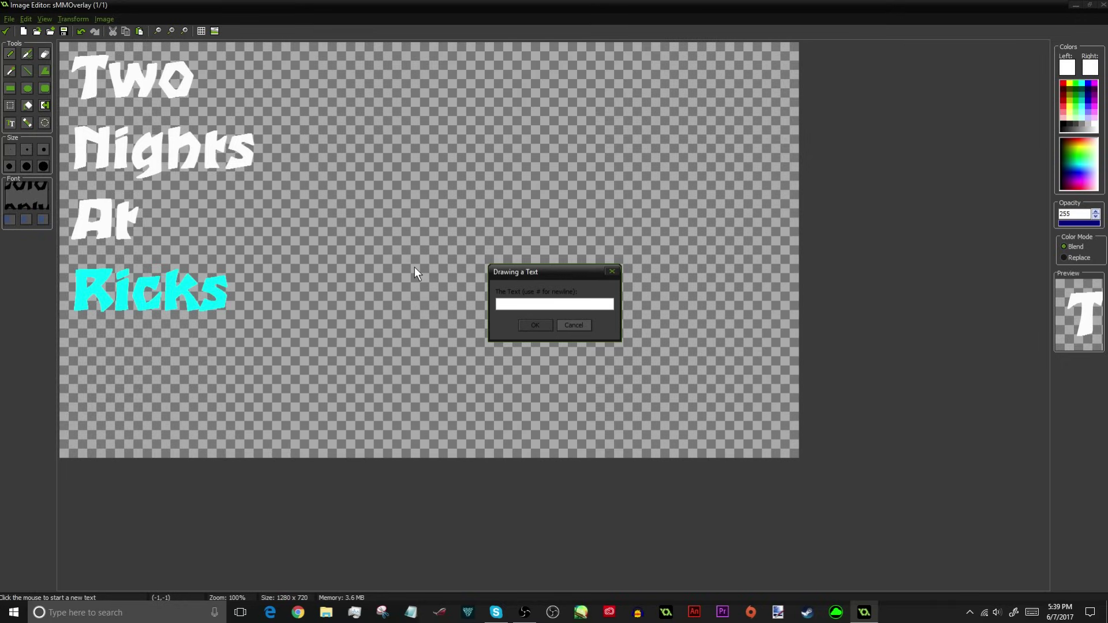
text(Made B)
text(y : FuriousWa)
text(rrior1)
text(1#)
text(Origi)
text(nal Game By)
text( : Scott)
text( Cawt)
text(hon)
key(Return)
- Move the credit text into the overlay's lower-left corner and fix it in place
scroll(293, 484, down, 1)
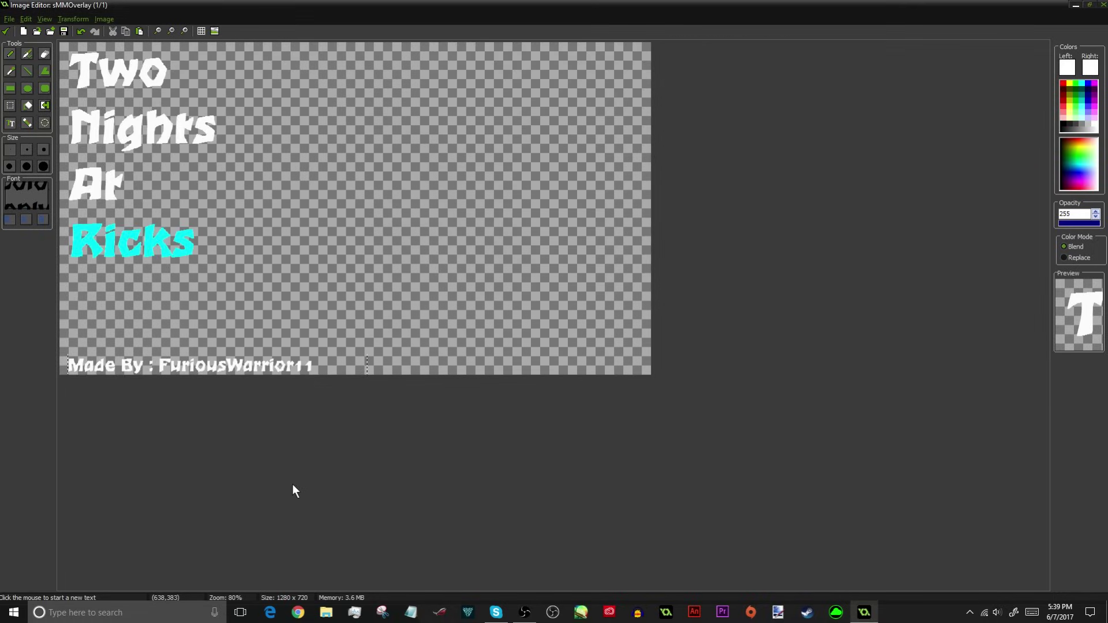
scroll(200, 378, up, 1)
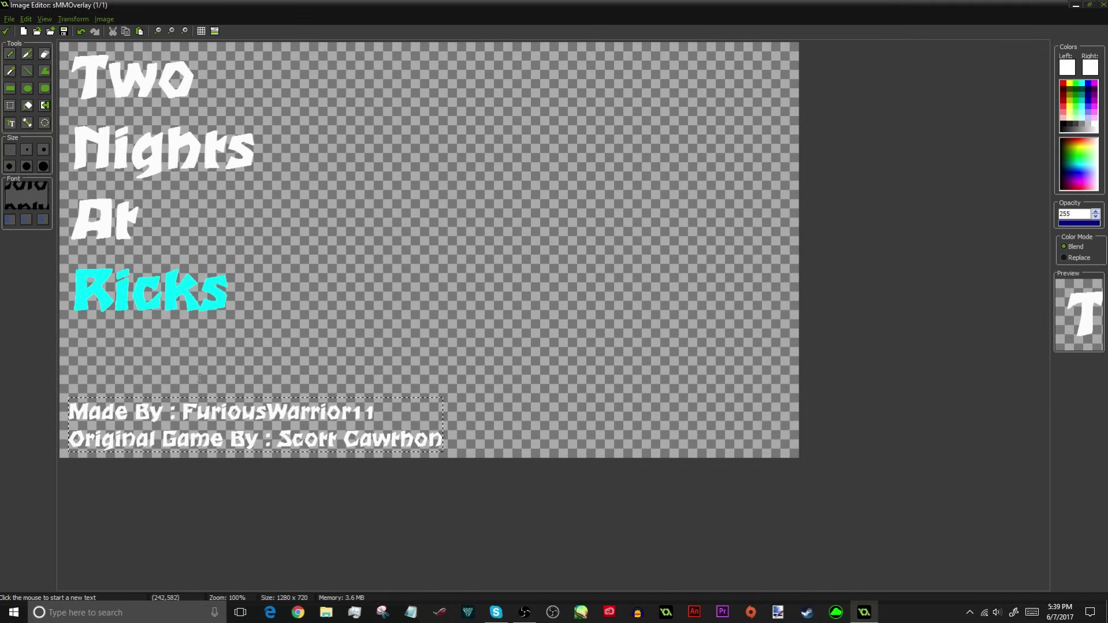
drag(173, 412, 169, 417)
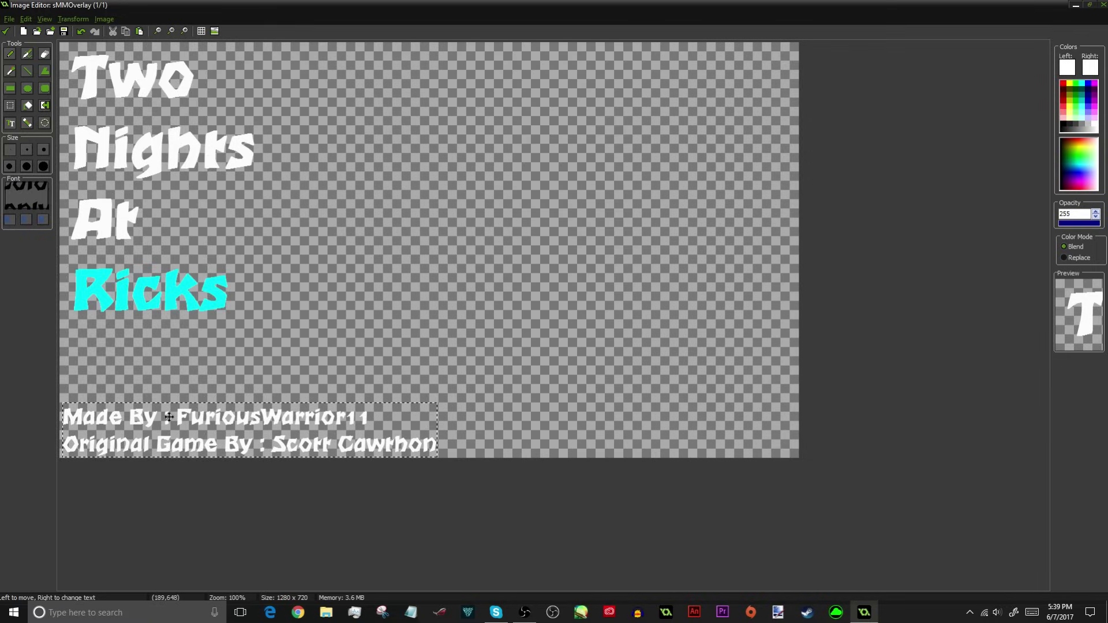
click(10, 55)
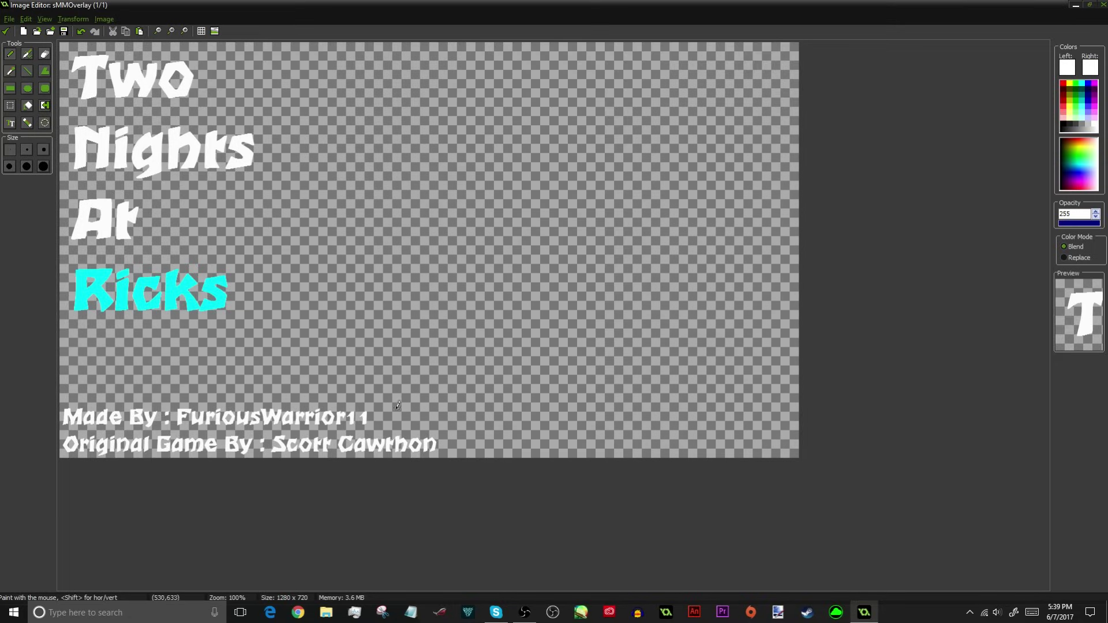
- Ready the Fill tool with orange (red 255, green 128, blue 0) as the drawing colour
click(29, 109)
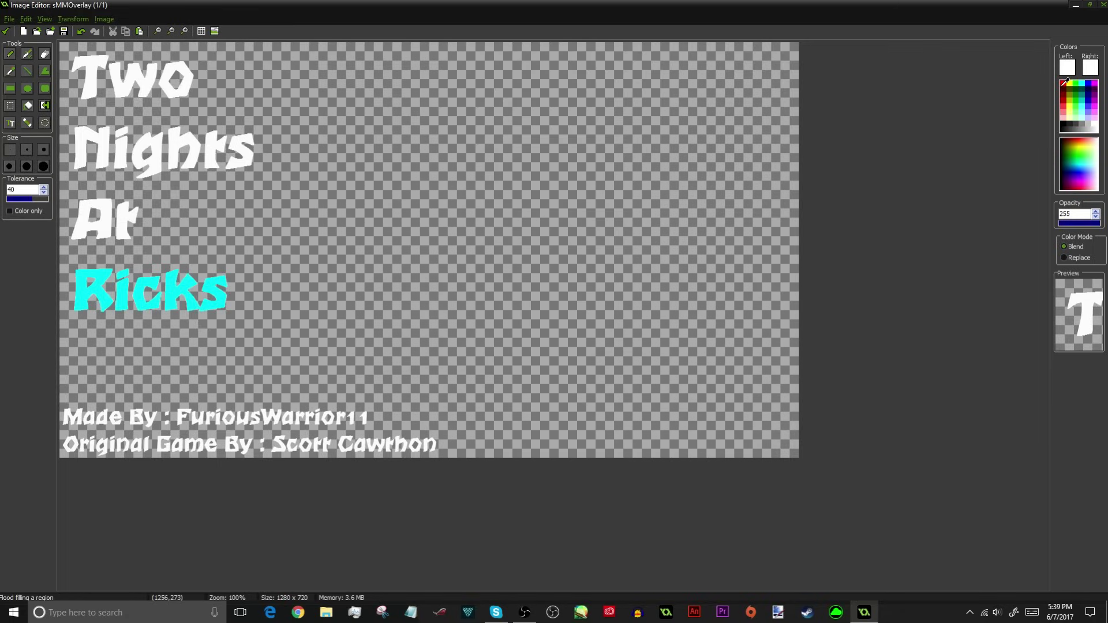
click(1069, 83)
click(1068, 63)
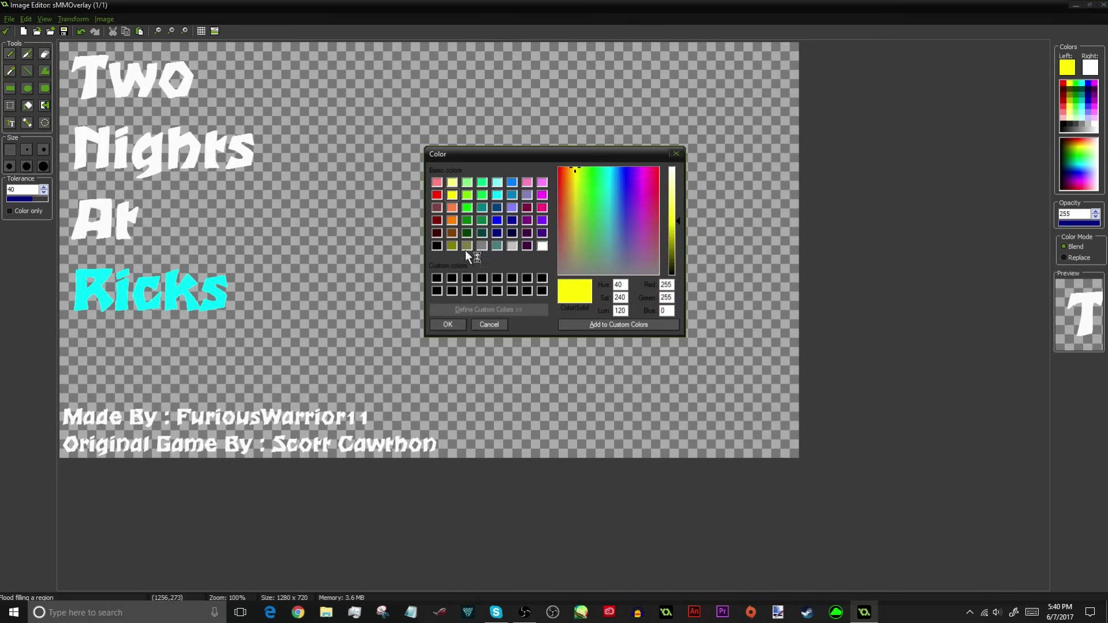
click(451, 220)
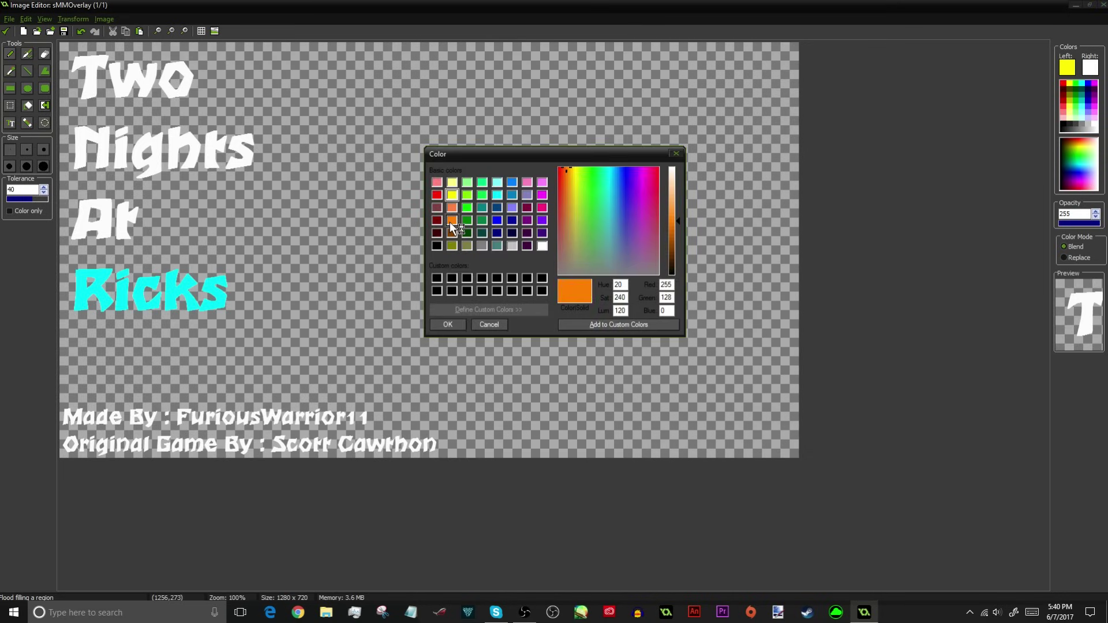
click(447, 324)
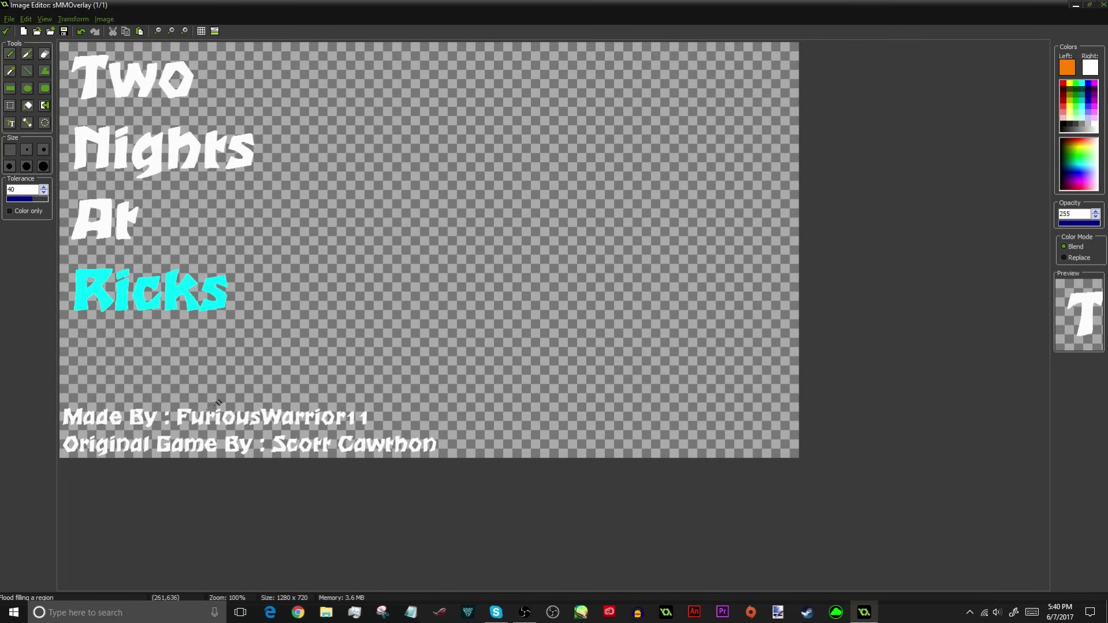
- Try to fill the first letter of the maker's username with orange at fill tolerances from 40 up to 64
scroll(467, 382, up, 4)
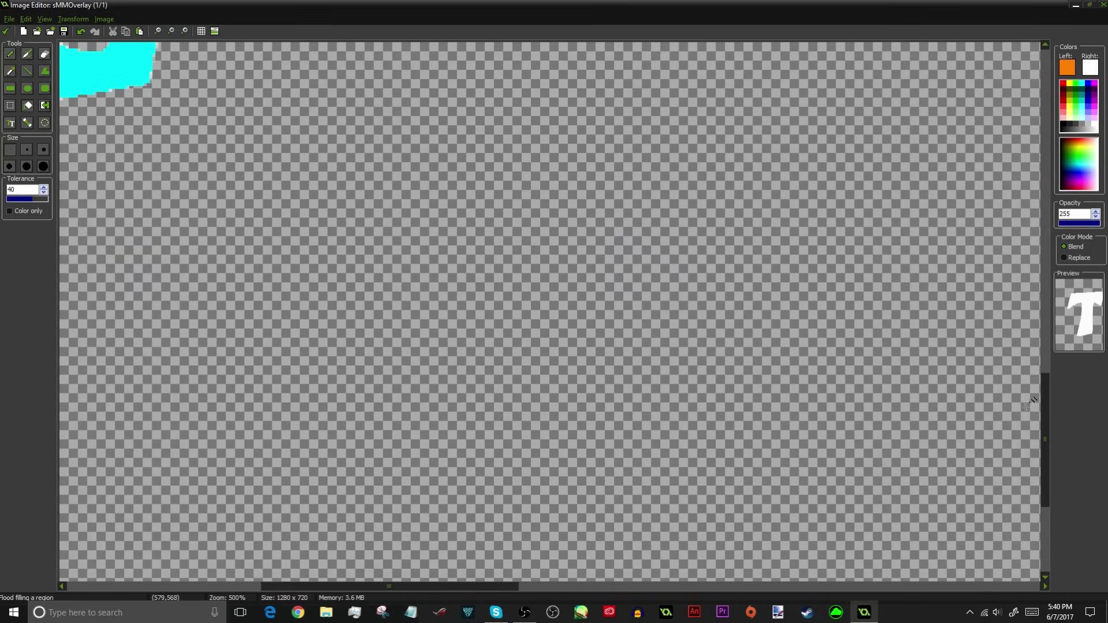
drag(1045, 399, 1010, 476)
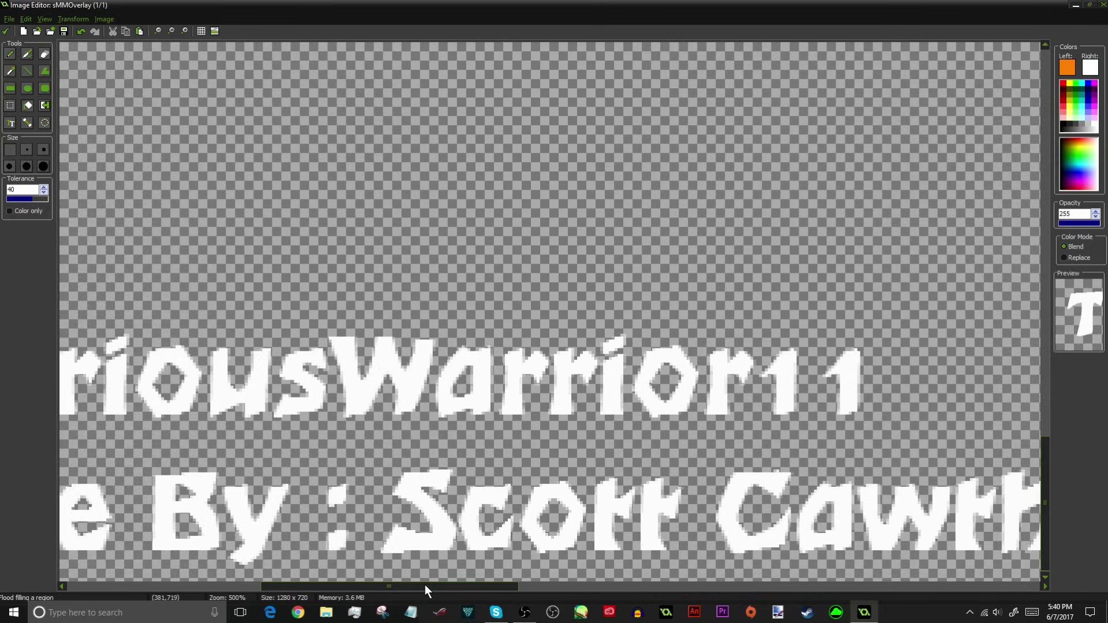
drag(424, 584, 340, 562)
click(247, 374)
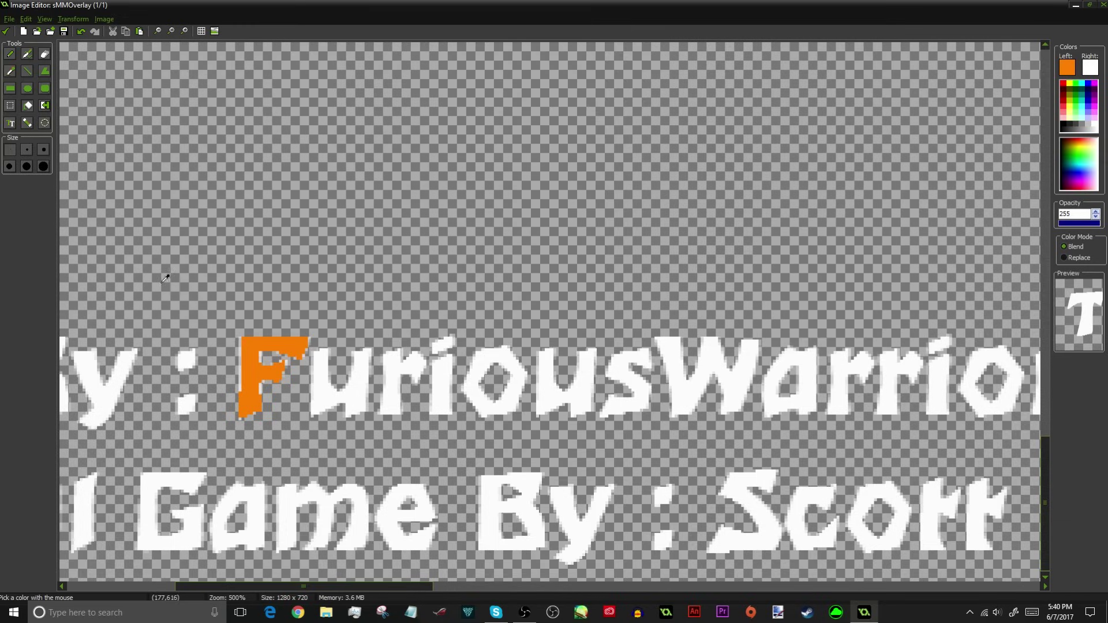
key(ctrl+z)
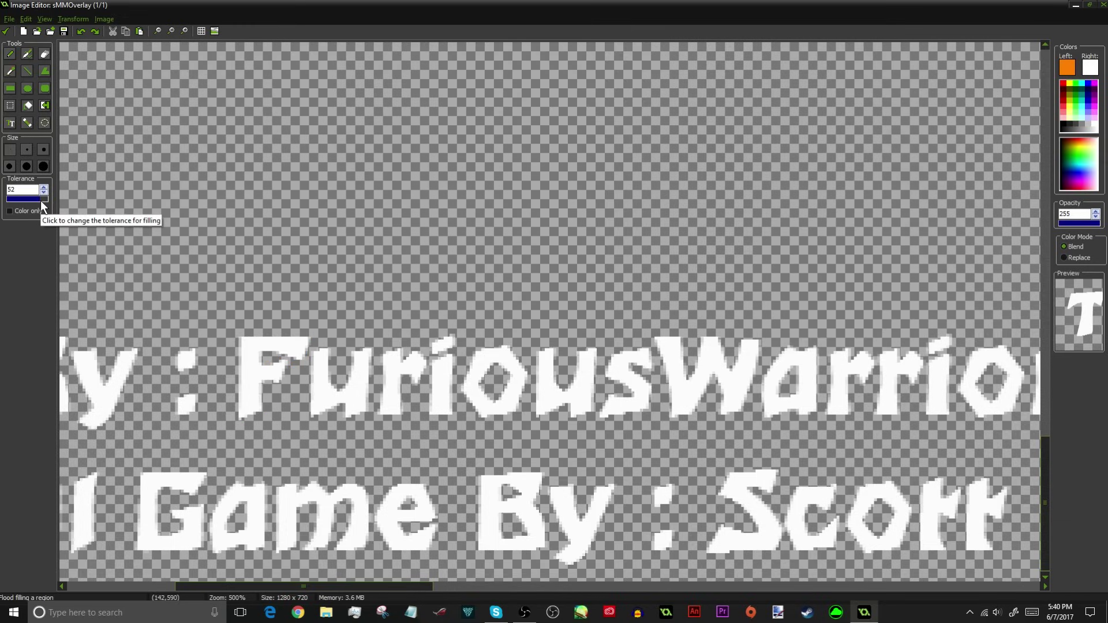
key(ctrl+y)
key(ctrl+z)
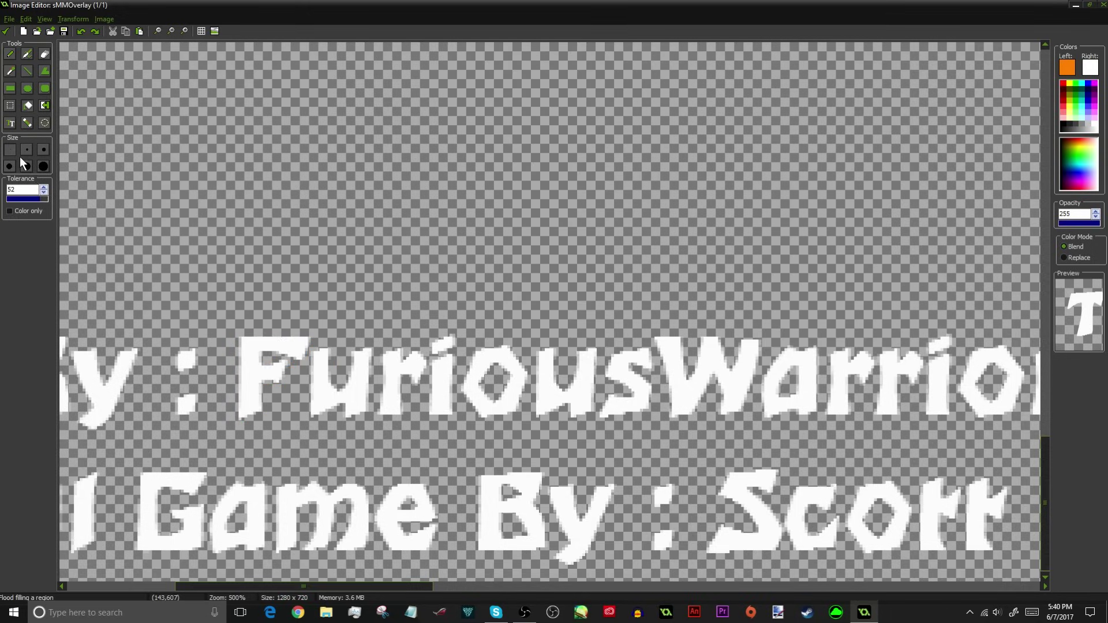
key(ctrl+y)
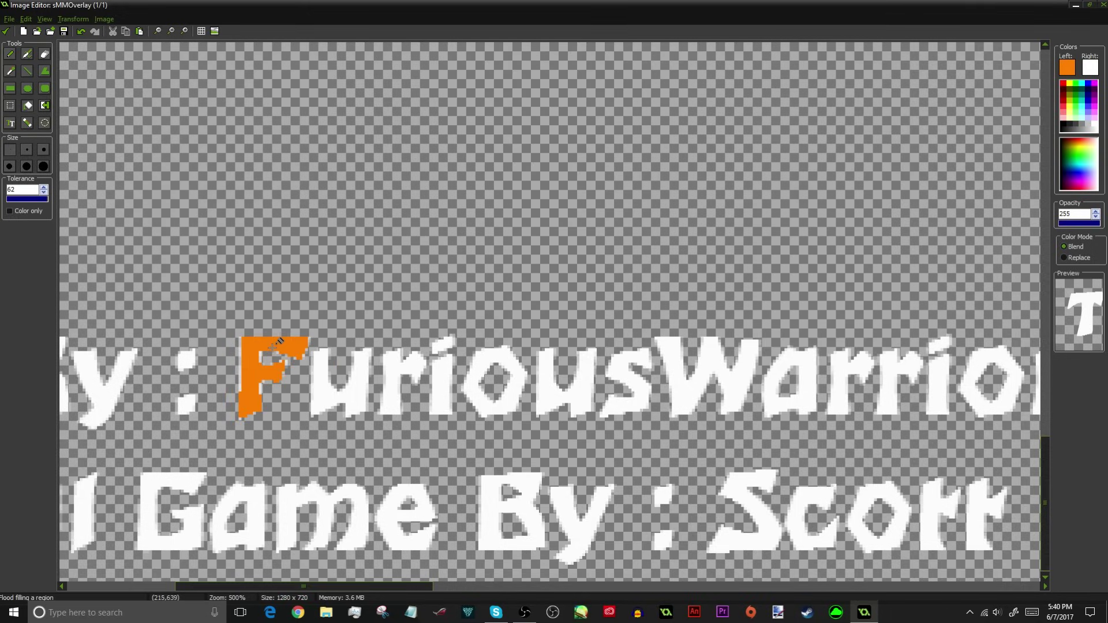
key(ctrl+z)
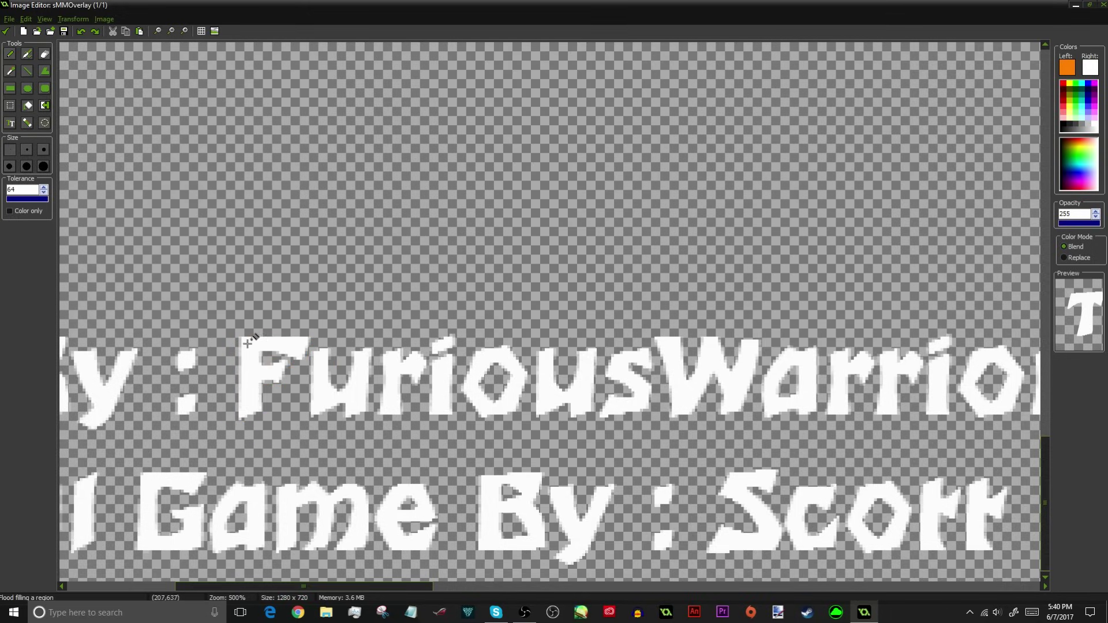
click(249, 343)
key(ctrl+z)
- Fill every character of the maker's username with orange, using a tolerance of 64 with Color only enabled
click(20, 211)
click(274, 342)
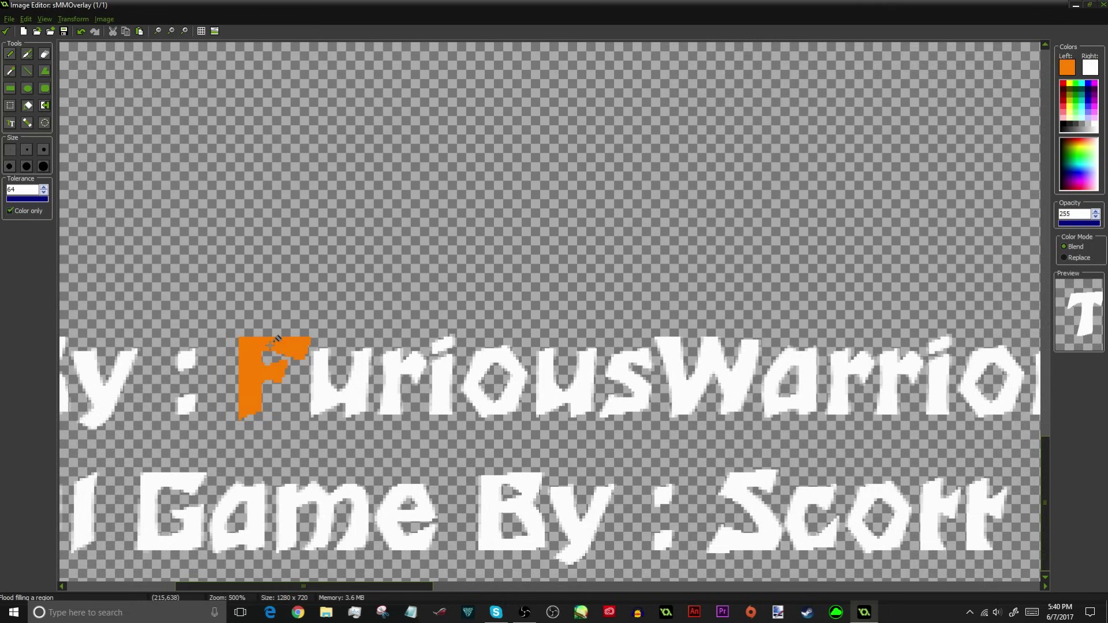
click(319, 385)
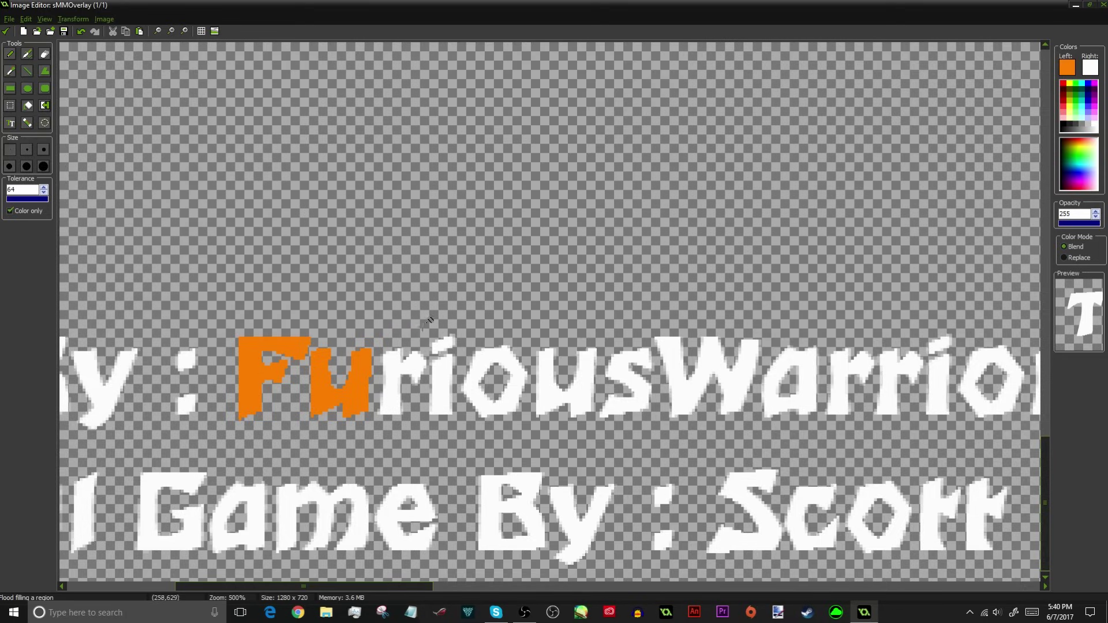
click(404, 370)
click(442, 346)
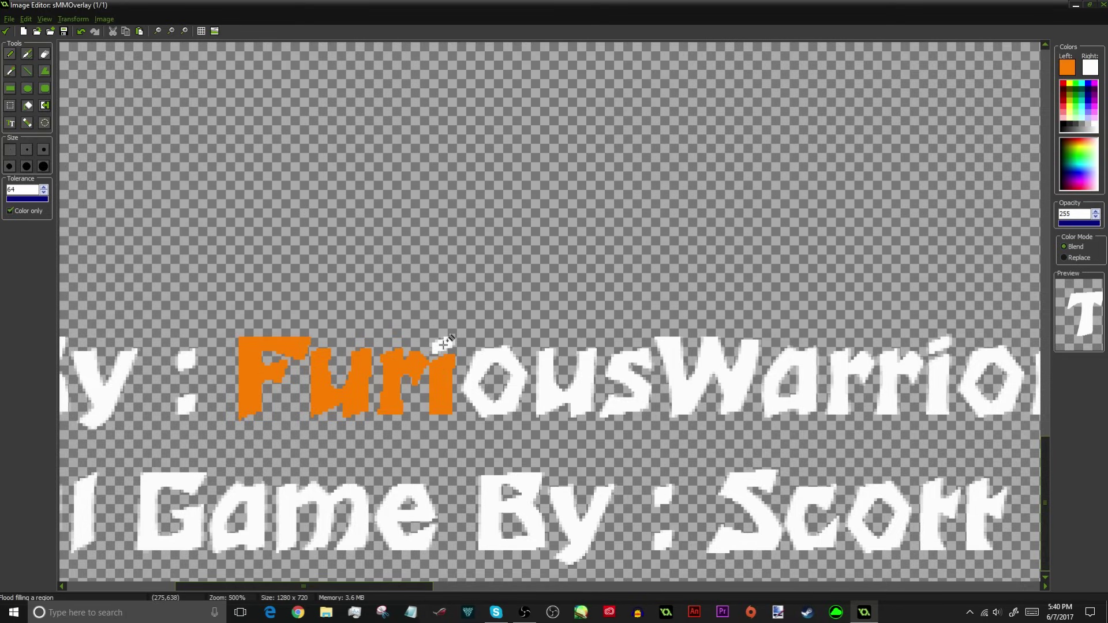
click(492, 368)
click(586, 378)
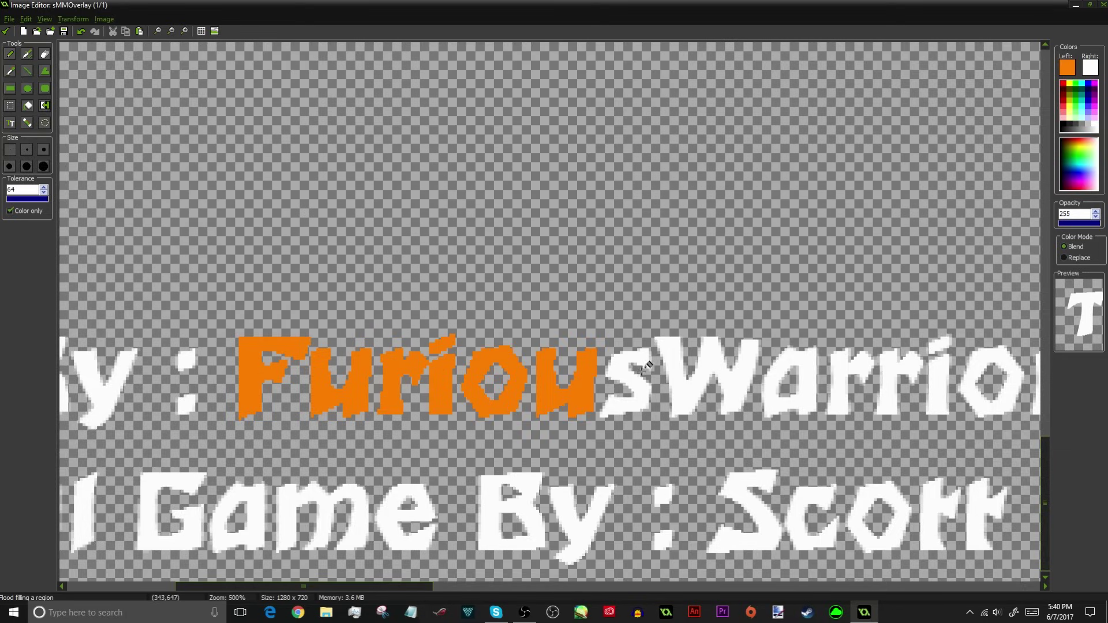
click(640, 371)
click(672, 380)
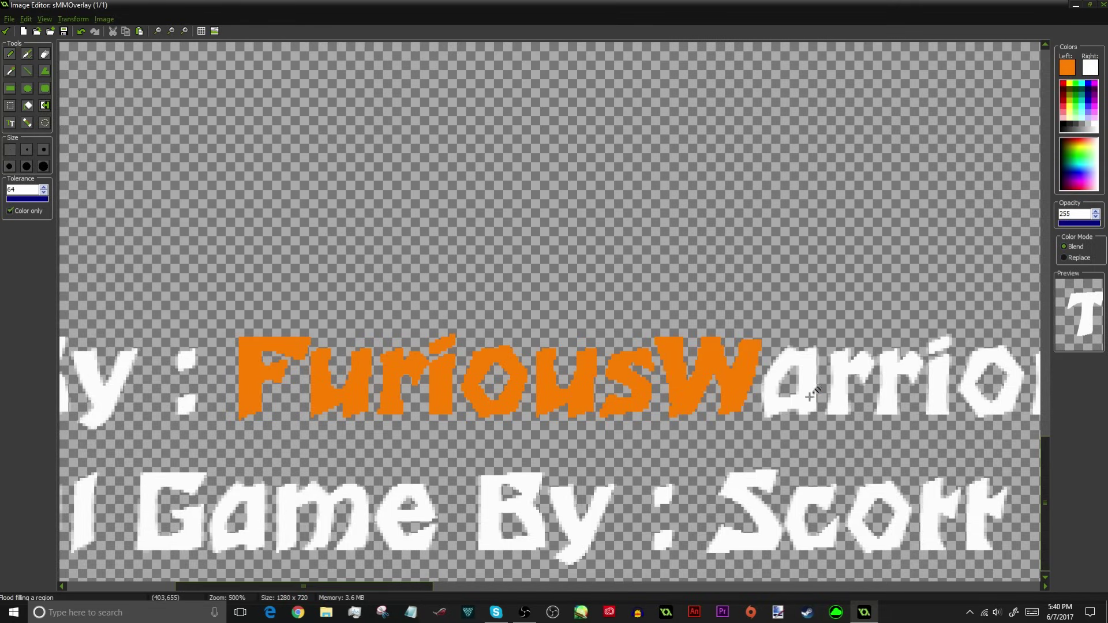
click(810, 391)
click(840, 377)
scroll(593, 477, down, 3)
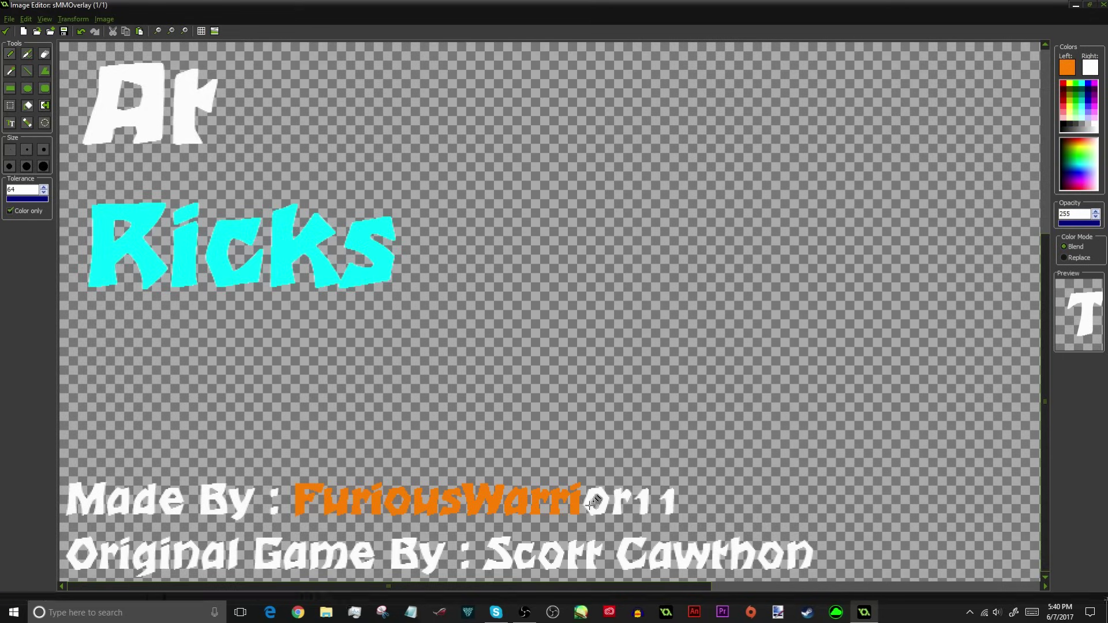
click(611, 509)
click(623, 502)
click(641, 502)
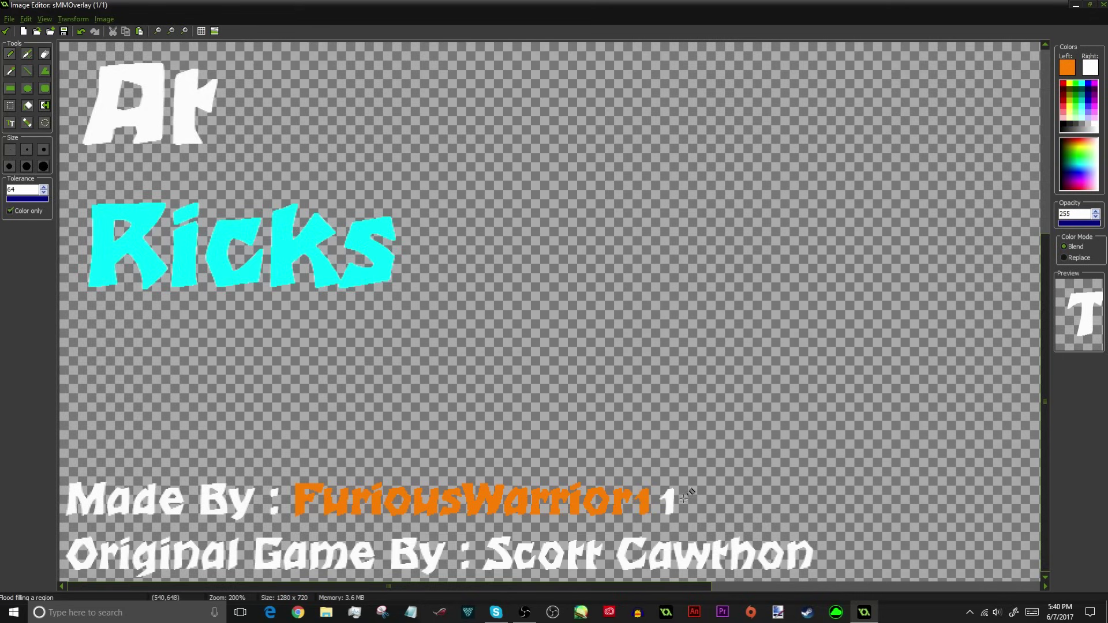
click(667, 491)
- Fill the letters of "Scott Cawthon" in the second credit line with orange, and switch back to the paint tool
click(500, 548)
click(528, 557)
click(552, 555)
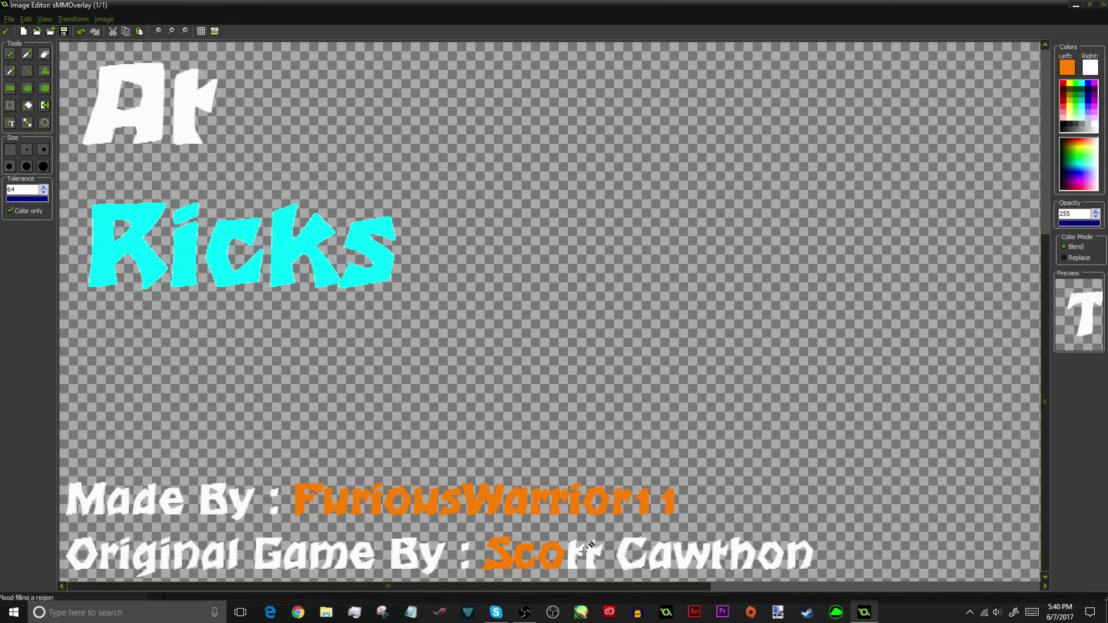
click(580, 553)
click(594, 548)
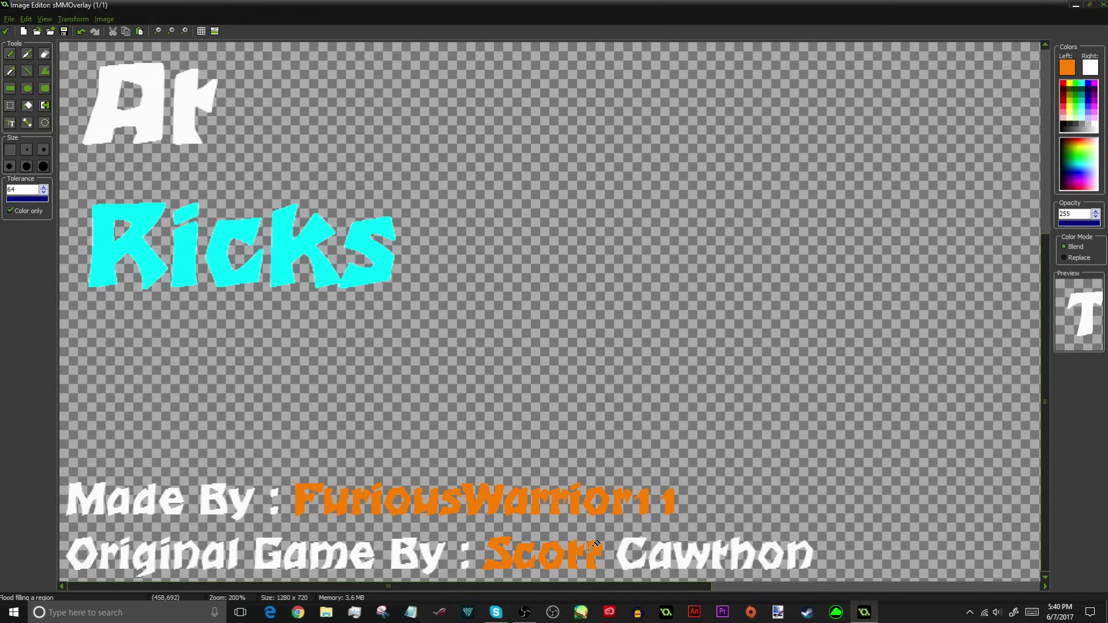
click(628, 545)
click(668, 553)
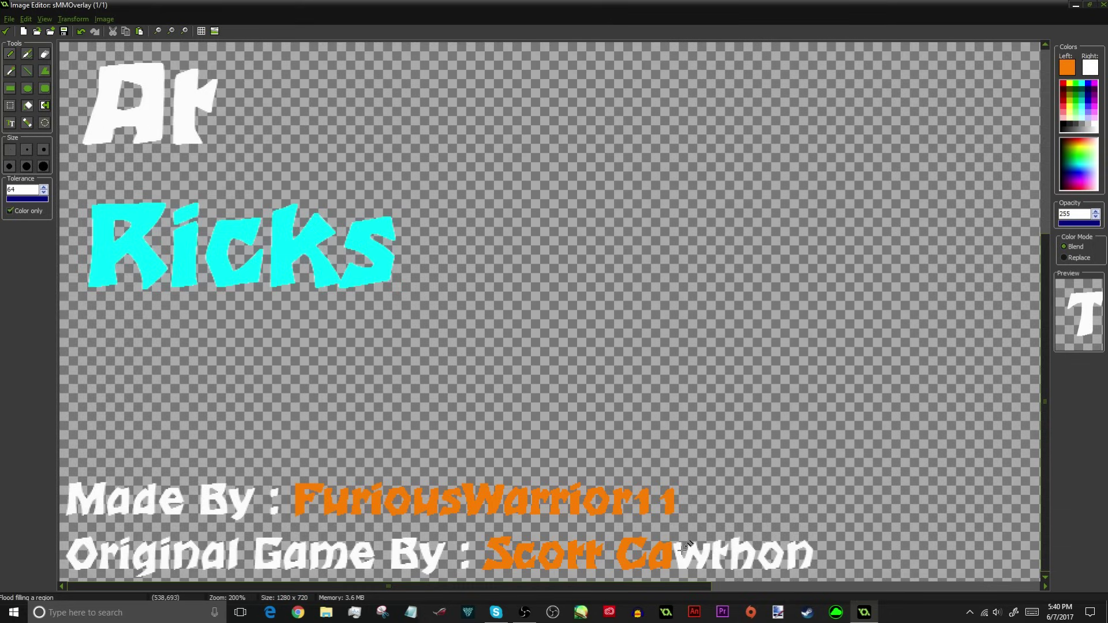
click(686, 552)
click(721, 553)
click(745, 551)
click(770, 552)
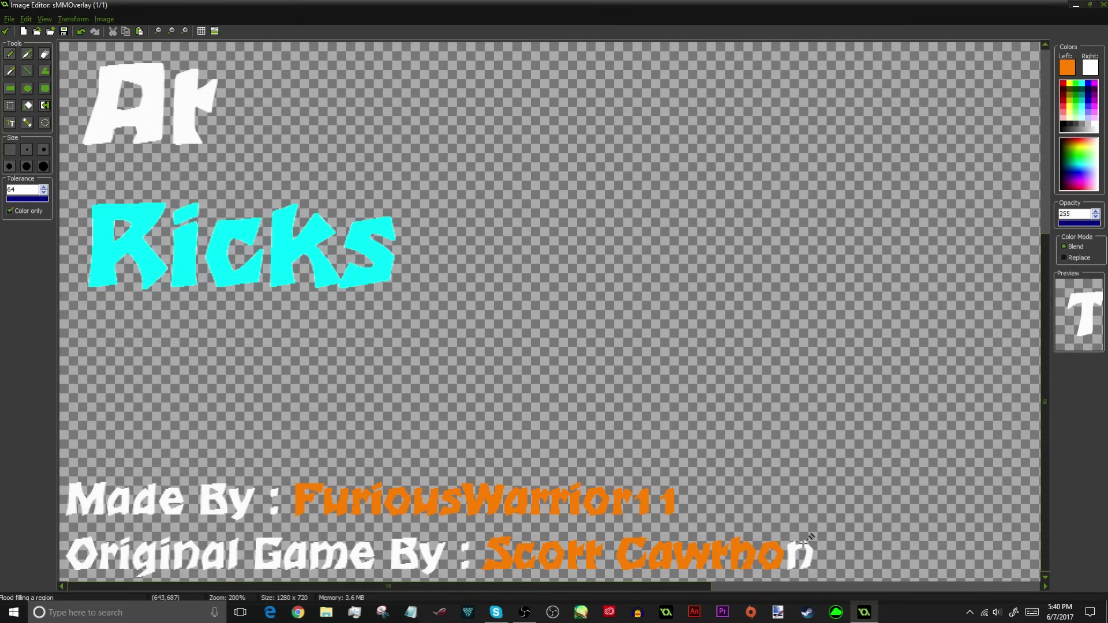
click(802, 545)
scroll(727, 468, down, 1)
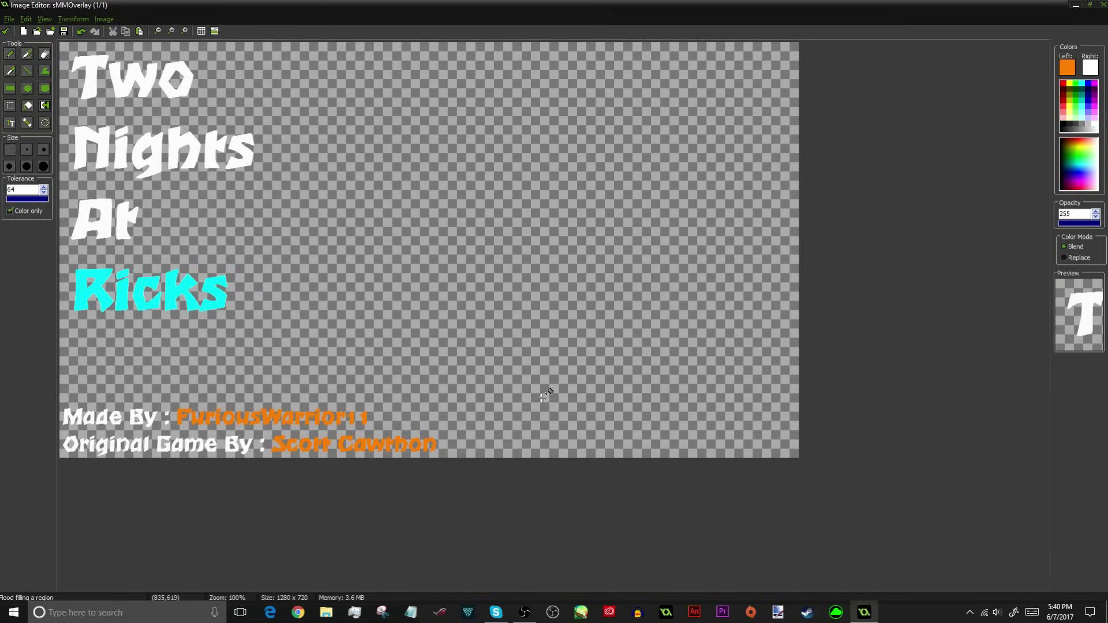
click(28, 55)
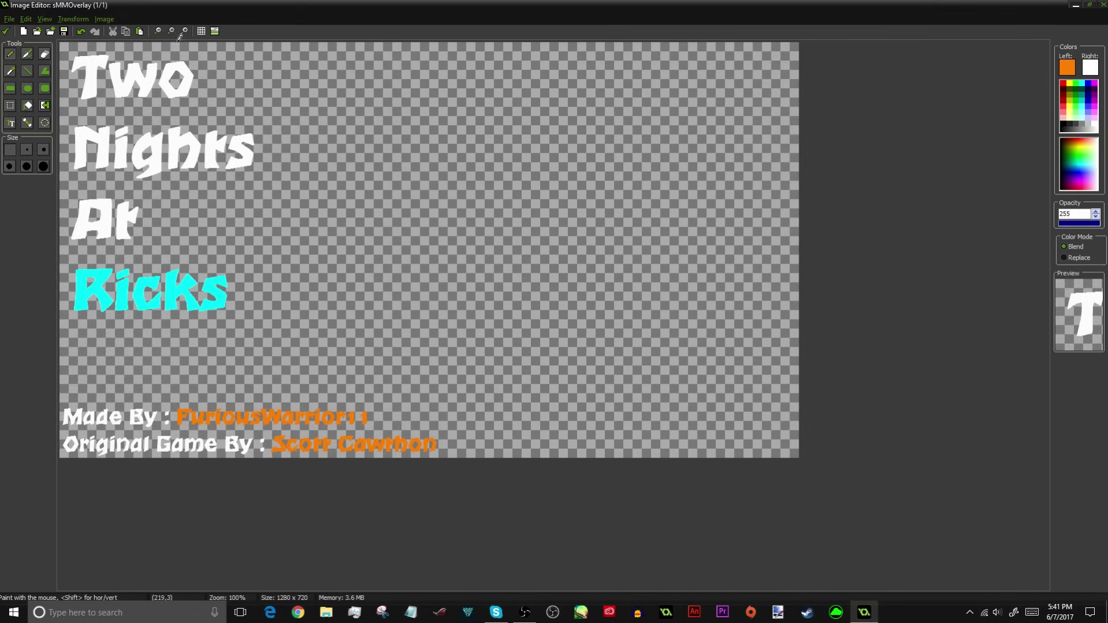
- Add a black outline of thickness 1 around all the text in the overlay image
click(104, 19)
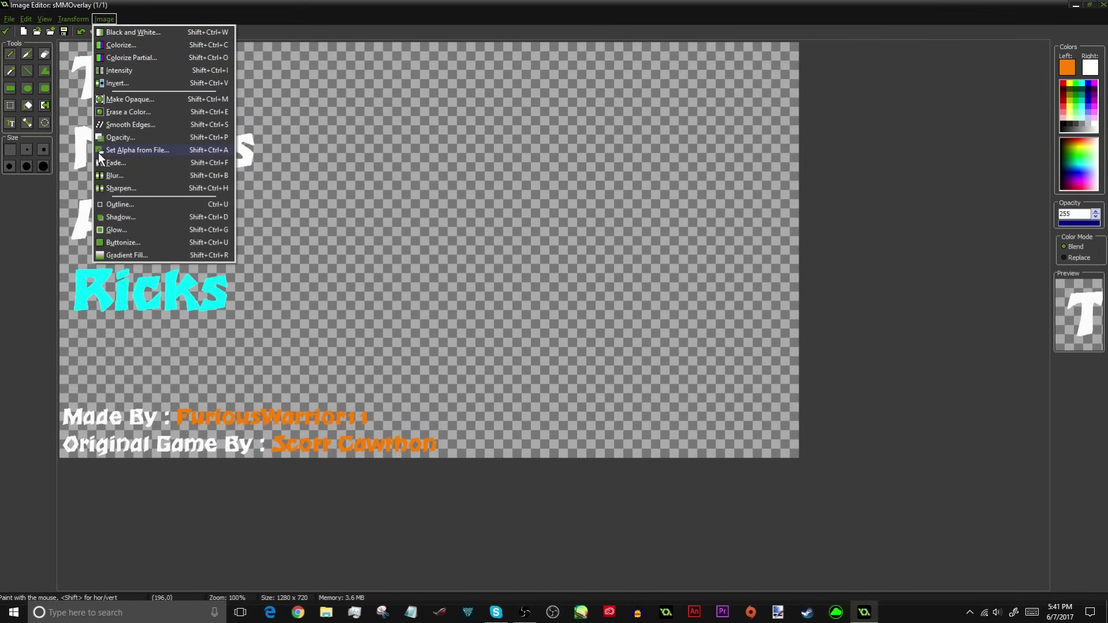
click(117, 207)
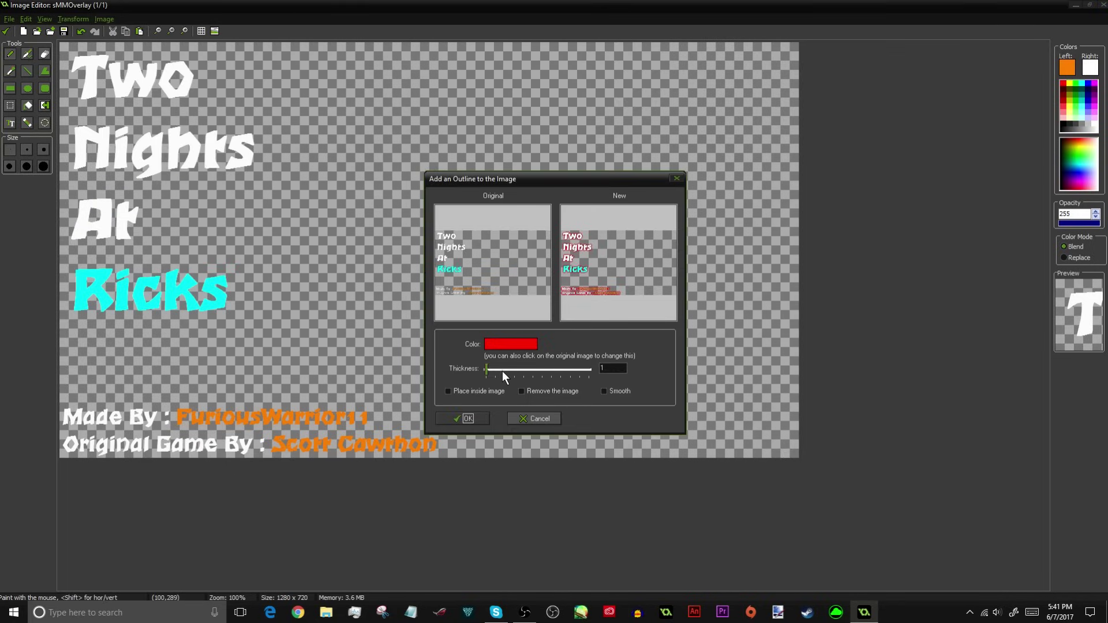
click(510, 343)
click(436, 247)
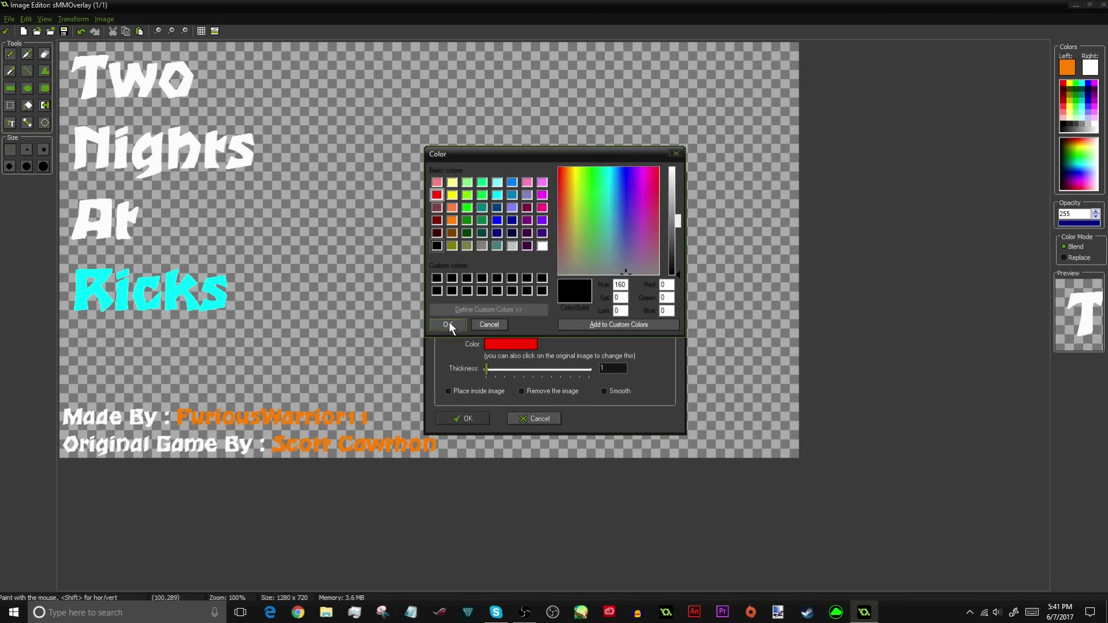
click(449, 323)
click(486, 368)
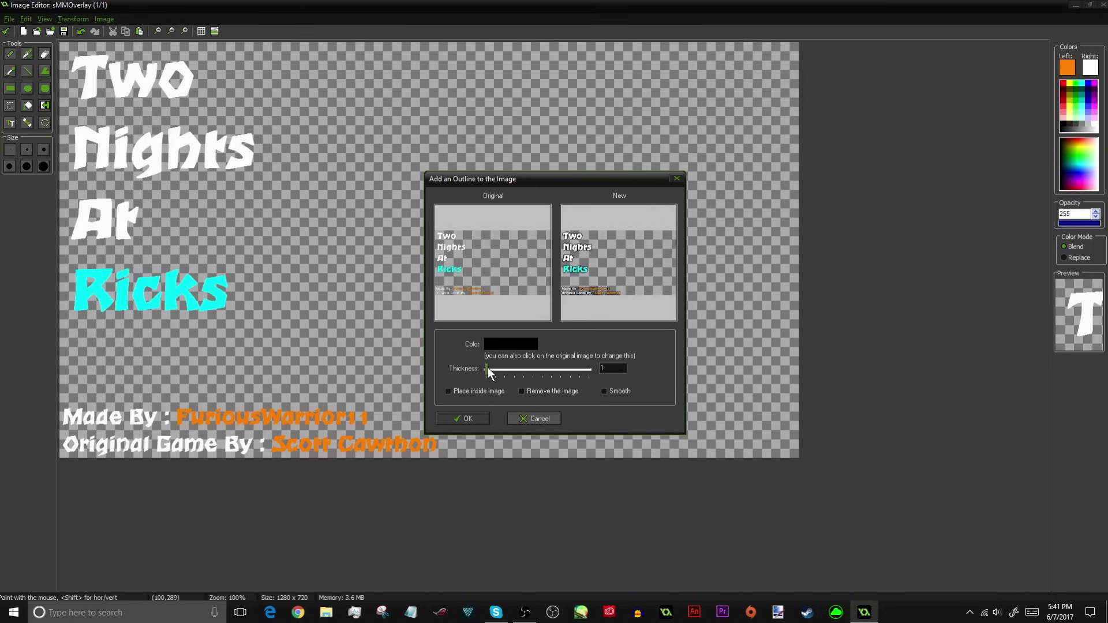
click(468, 420)
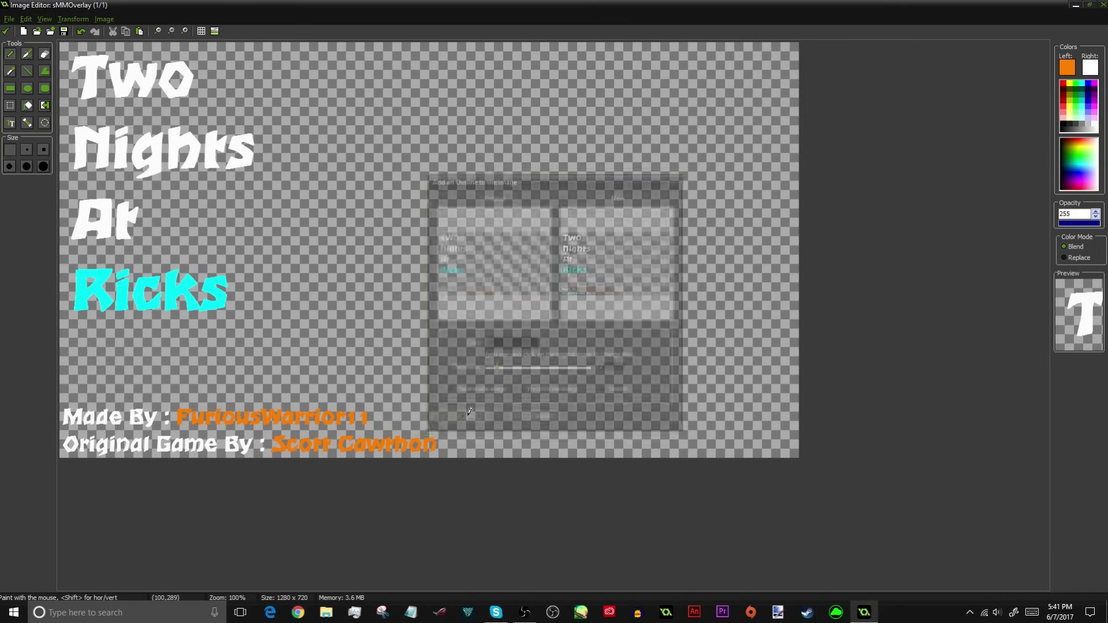
- Add a second black outline to the overlay image with a thickness of 2
click(104, 19)
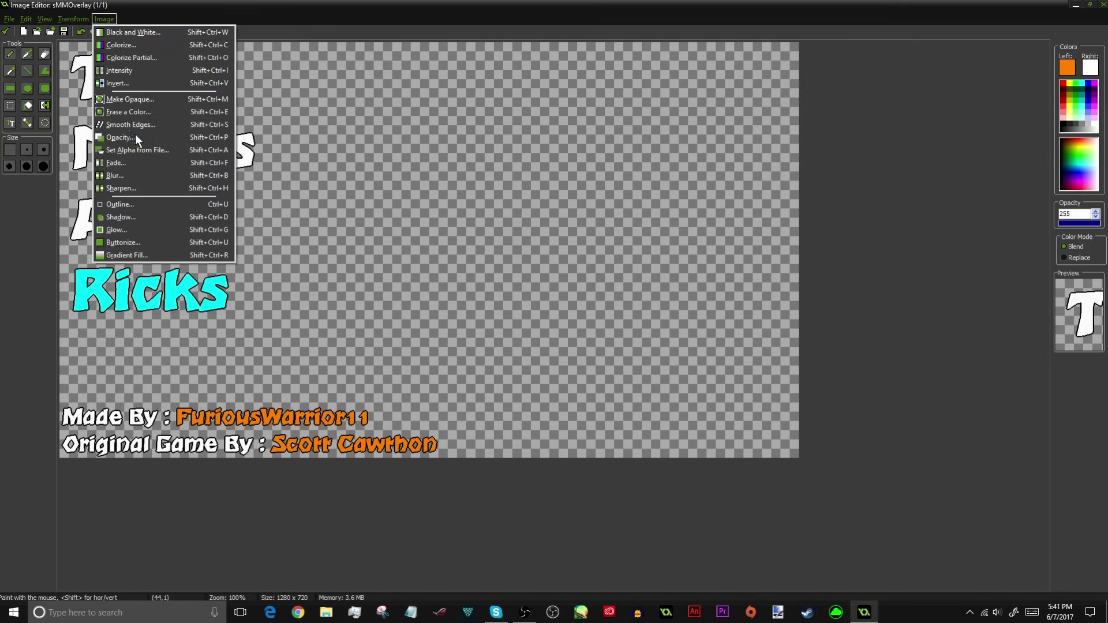
click(114, 209)
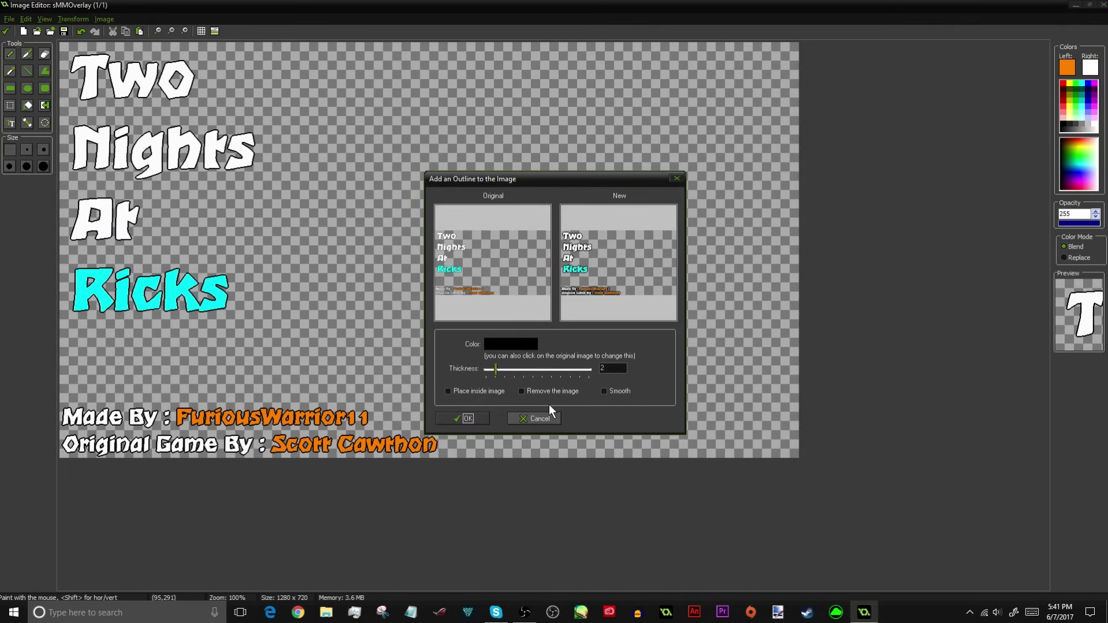
click(477, 417)
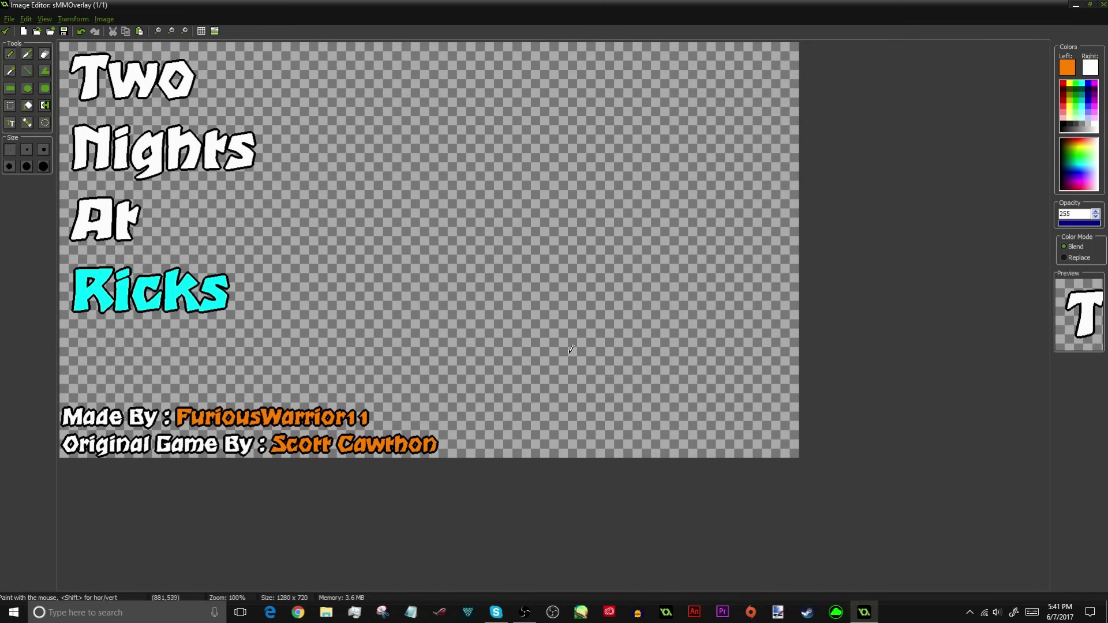
- Accept the image and sprite edits to return to the sMMOverlay sprite properties, and check the credits in the preview
click(5, 34)
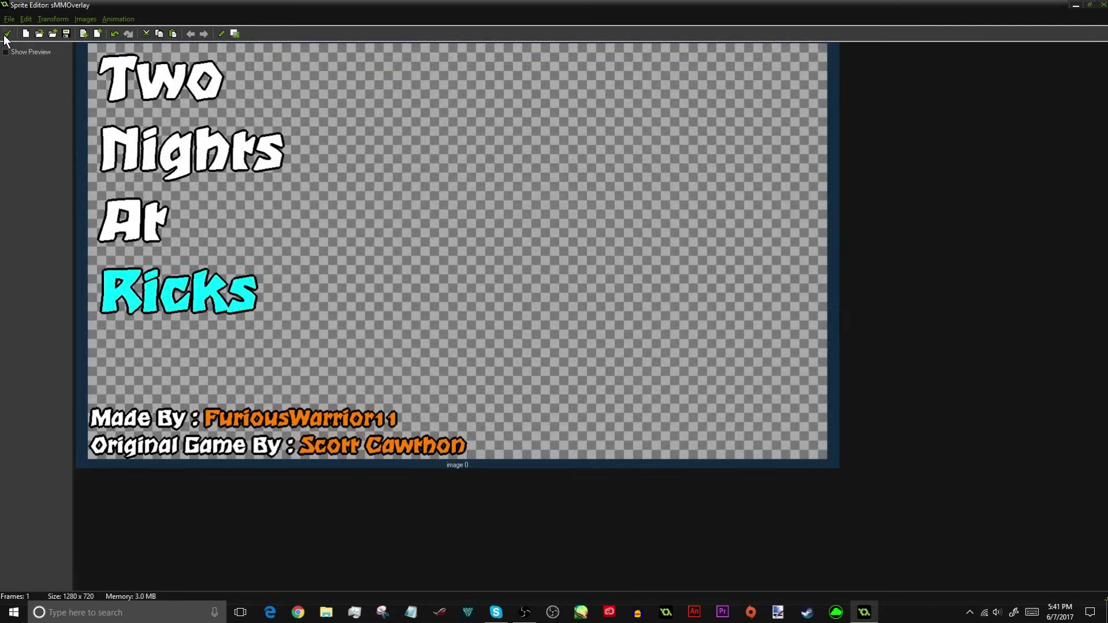
click(12, 32)
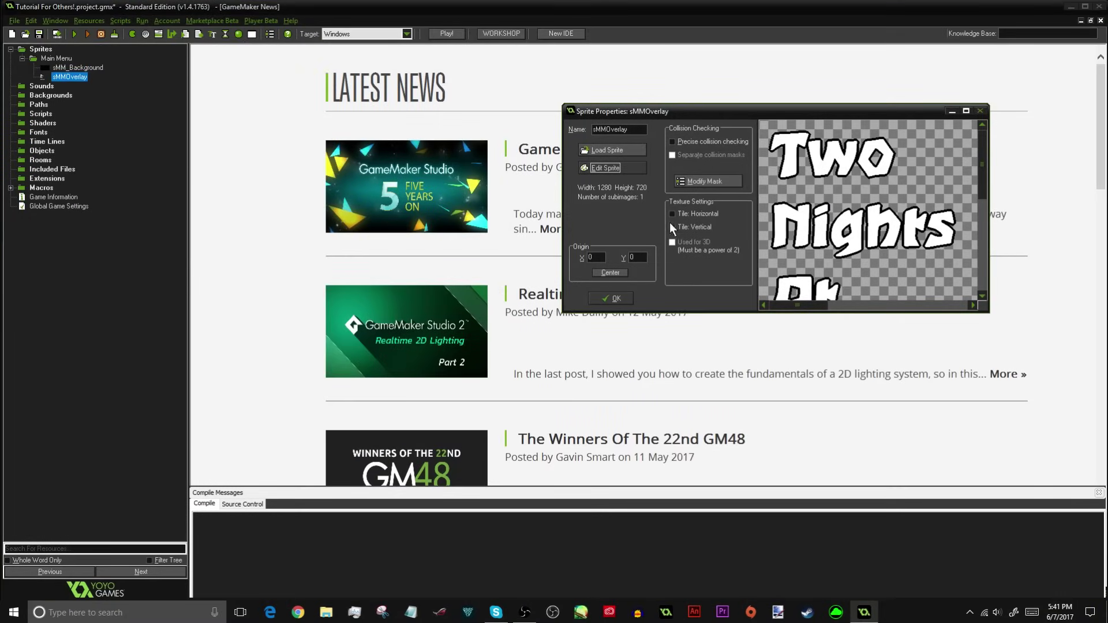
drag(973, 173, 979, 271)
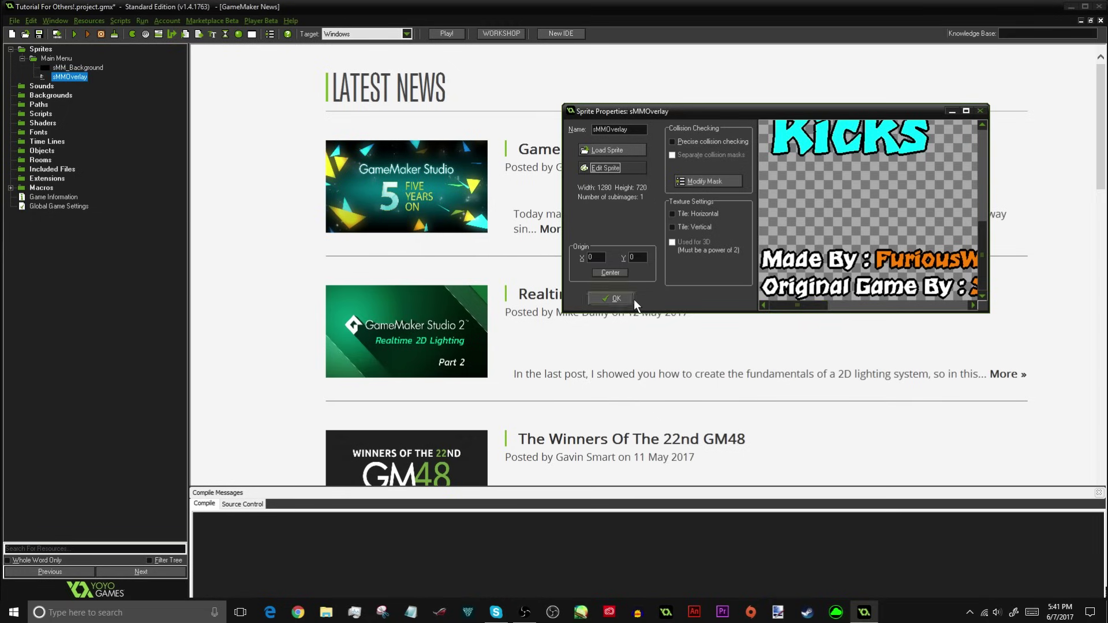
- Accept and close the sMMOverlay sprite properties
click(614, 298)
drag(518, 294, 670, 295)
click(715, 271)
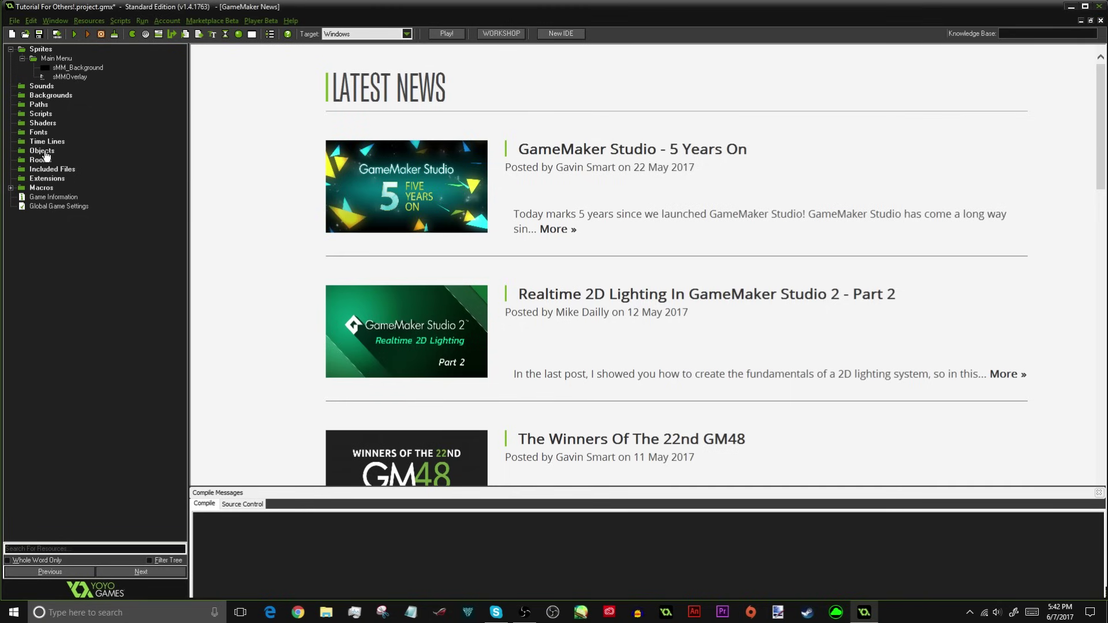
- Create a new object in the Objects group and begin its name with the prefix "o"
right_click(41, 151)
key(Escape)
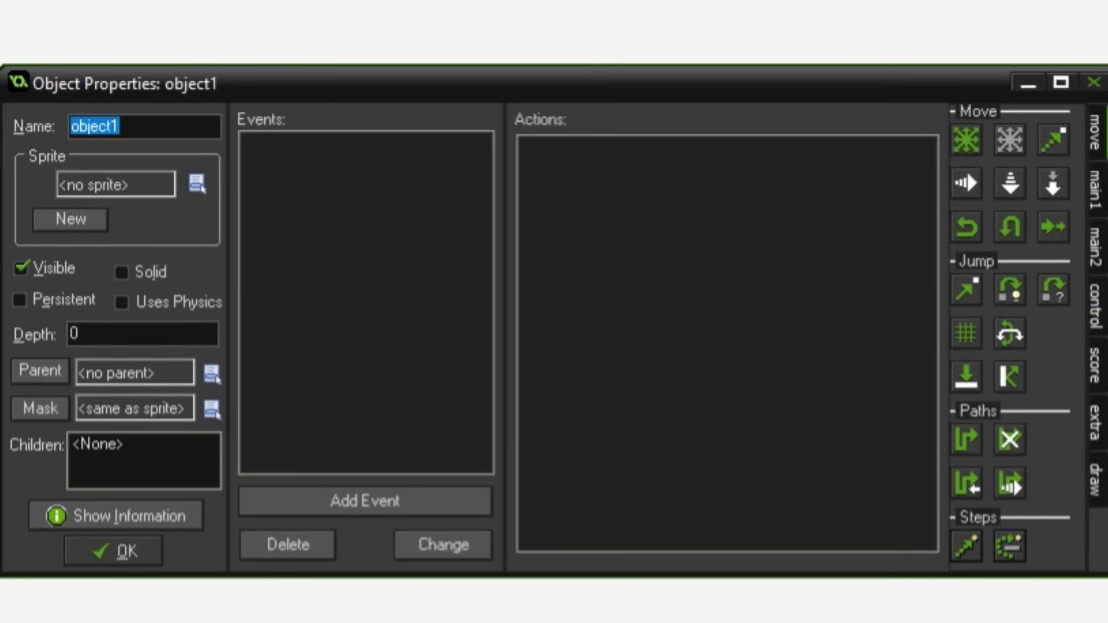
text(o)
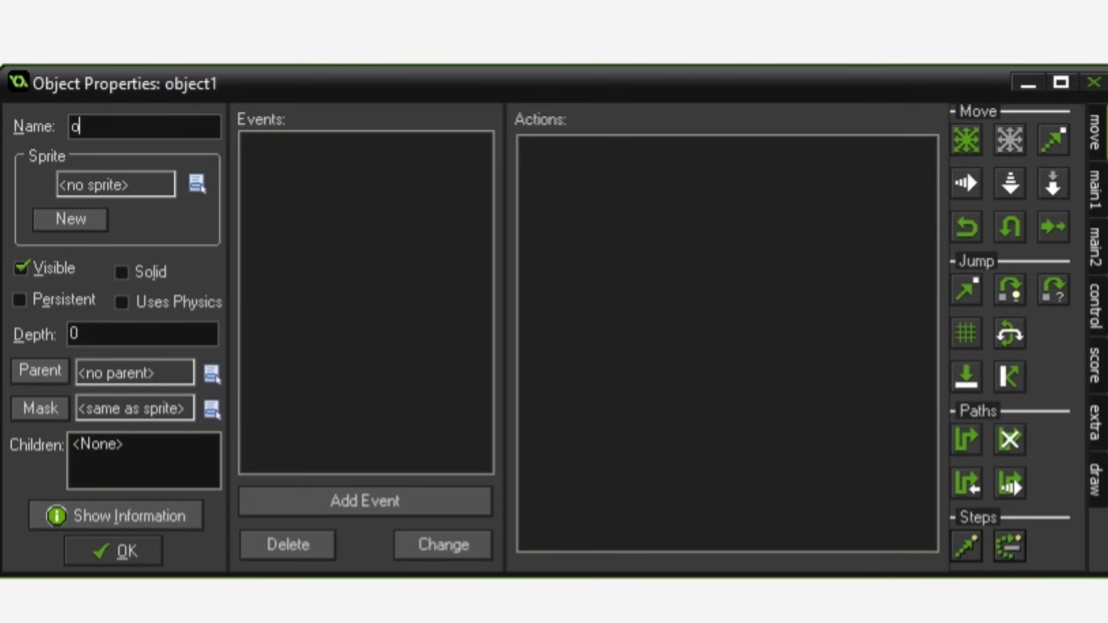
- Look through the object's action categories and try to add an Execute Code action, then return to the move actions
click(1096, 201)
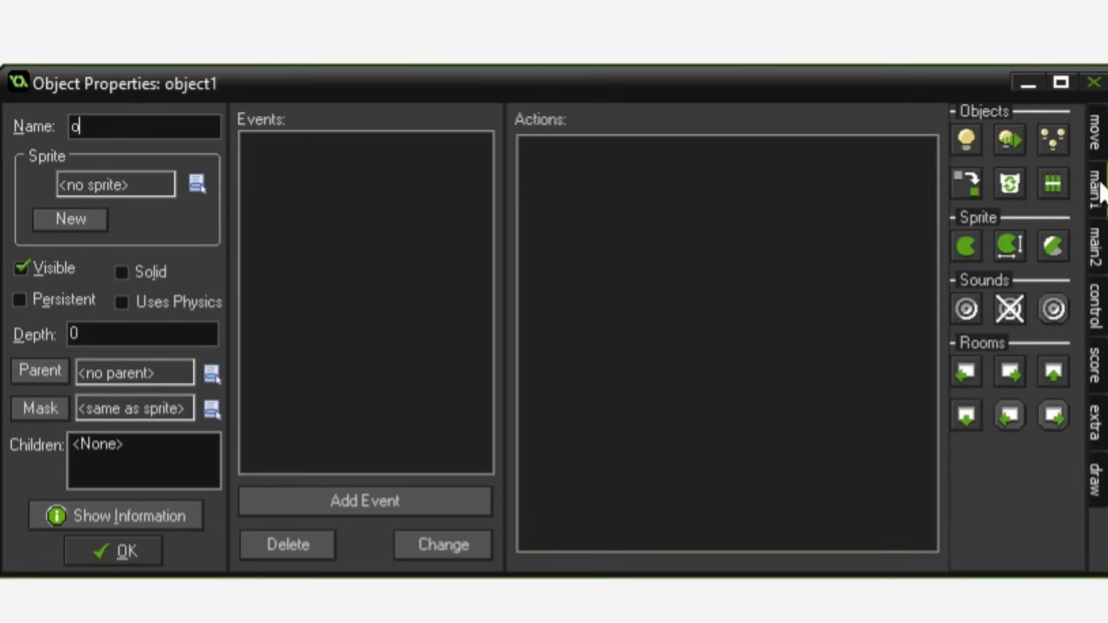
click(1098, 254)
click(1103, 311)
drag(1022, 390, 991, 378)
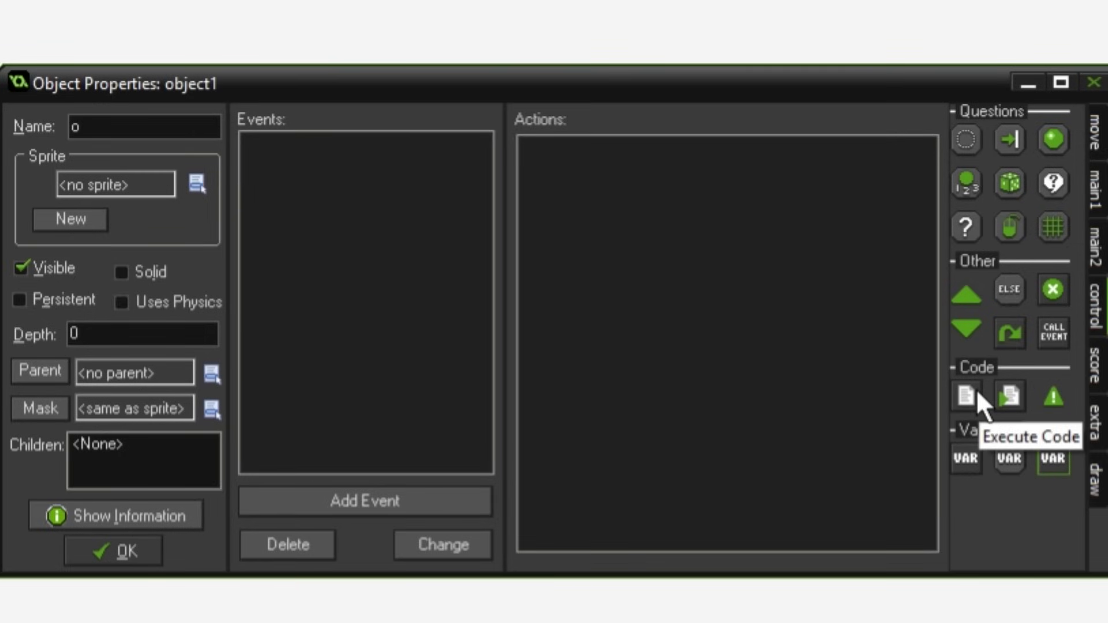
double_click(975, 388)
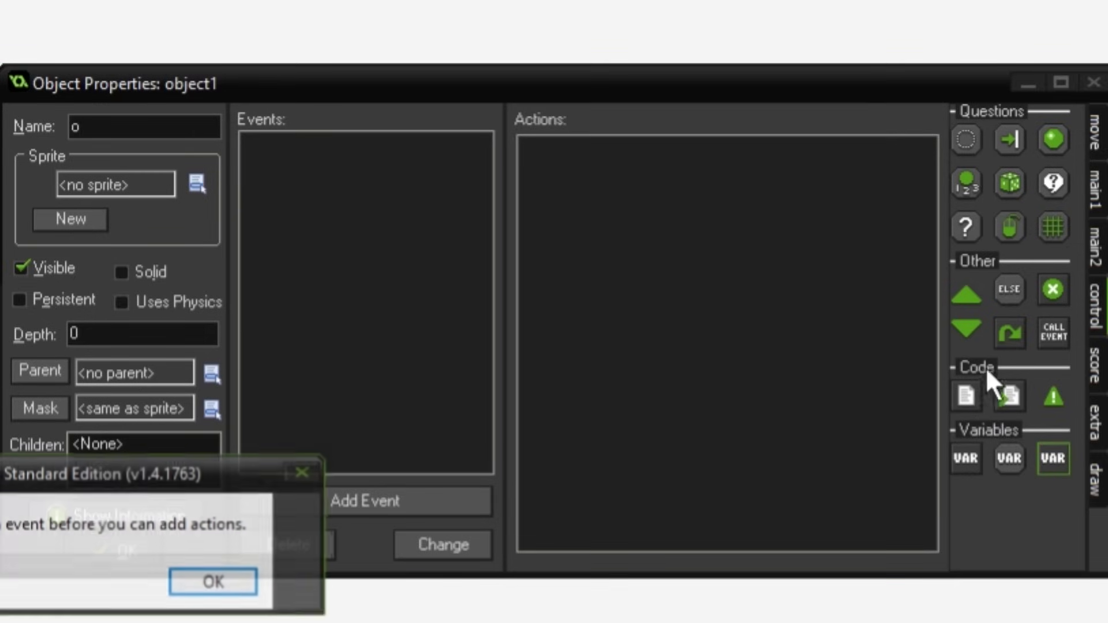
click(215, 581)
click(1095, 138)
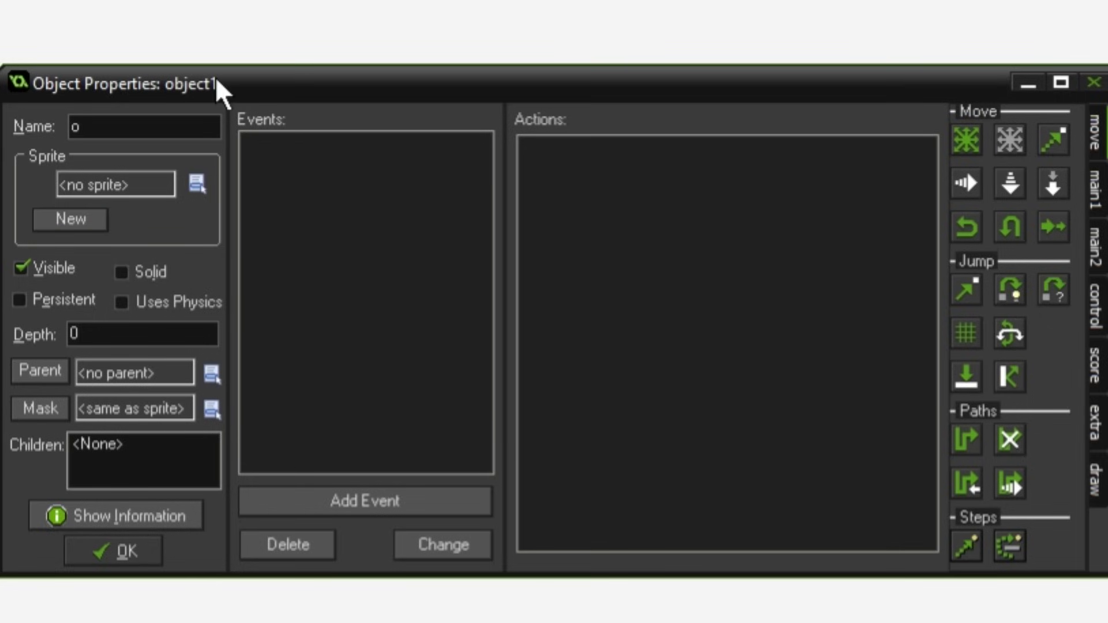
- Complete the new object's name as oMM_Background, with a capital B
text(MM_backg)
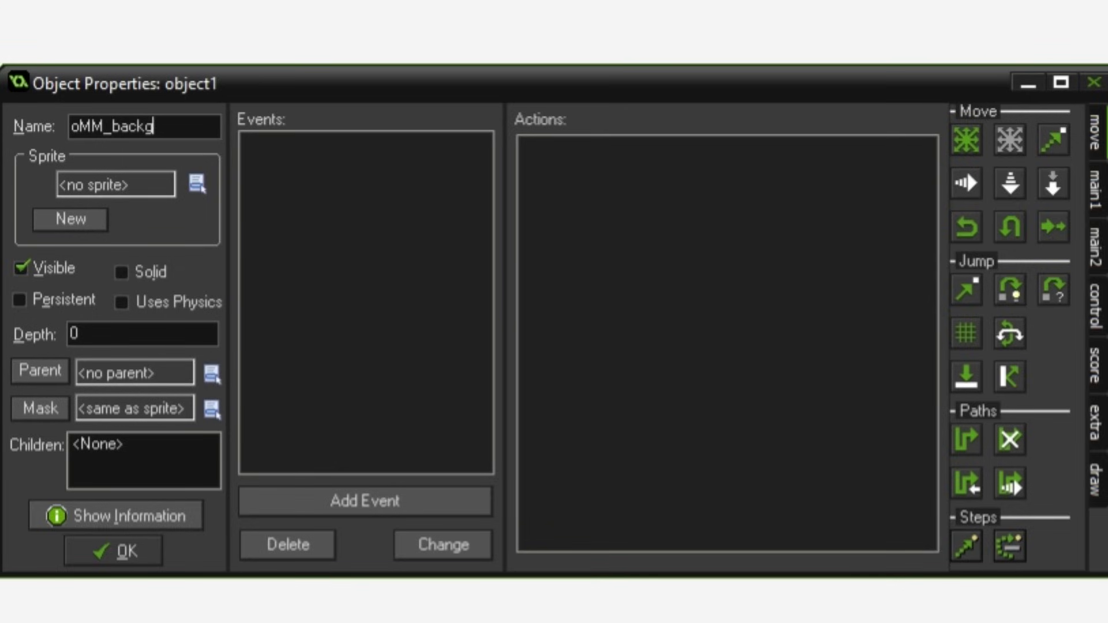
text(round)
click(119, 123)
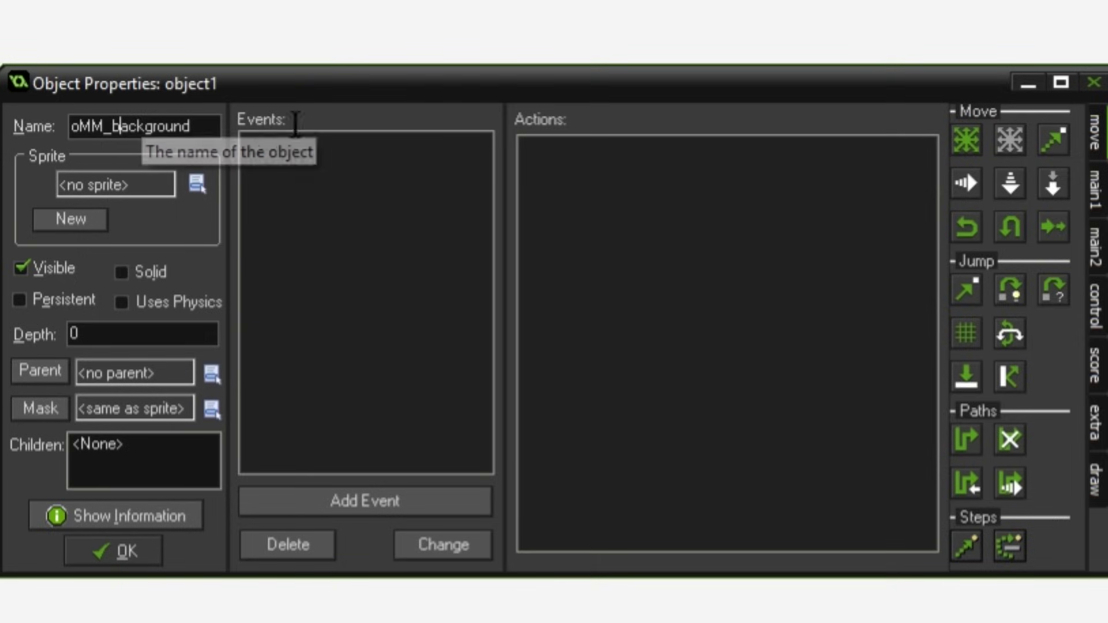
key(BackSpace)
text(B)
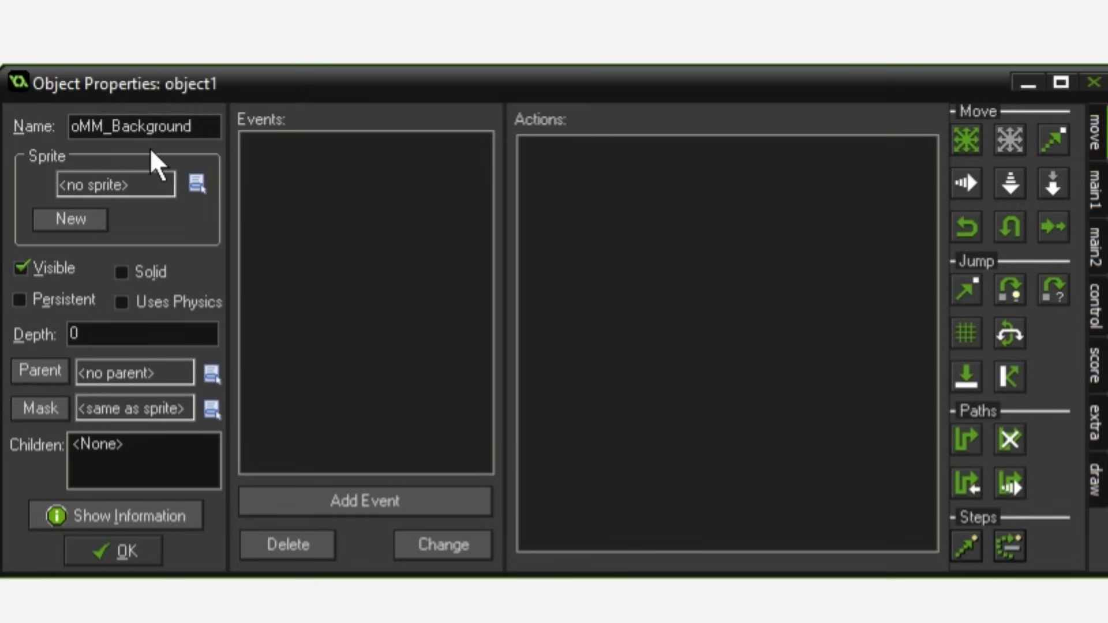
- Assign the sMM_Background sprite from the Main Menu group to the object and accept its properties
click(103, 185)
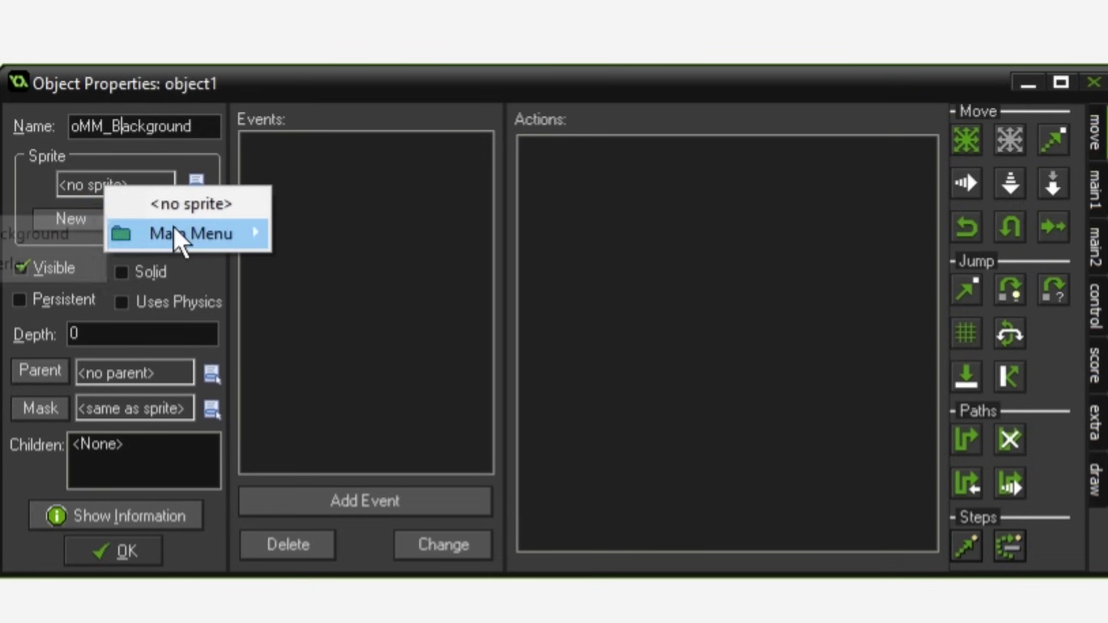
mouse_move(173, 234)
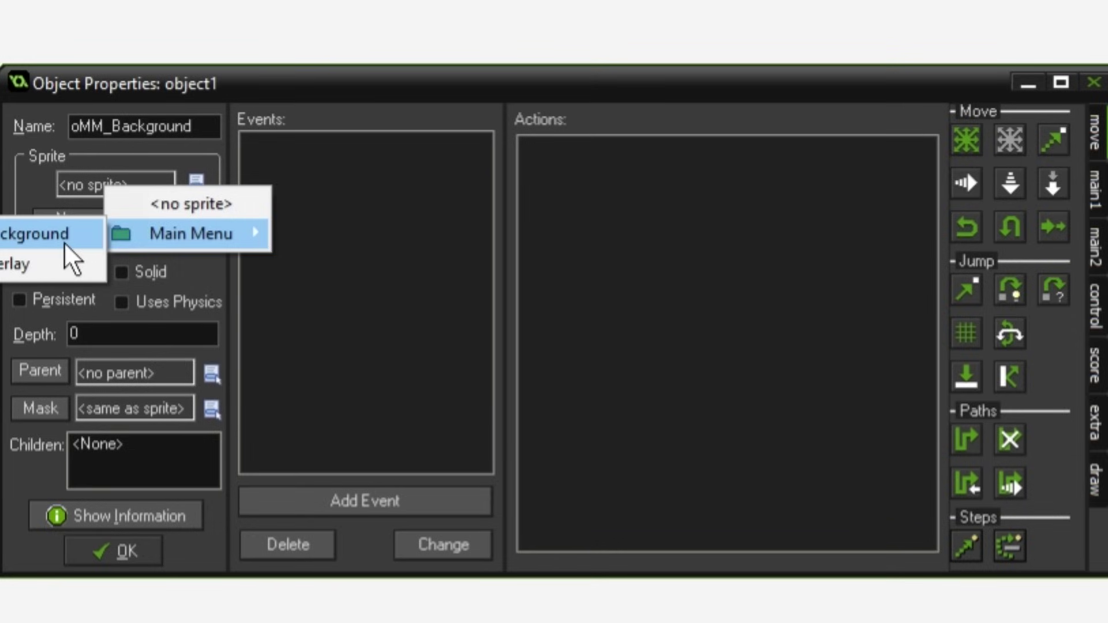
click(38, 237)
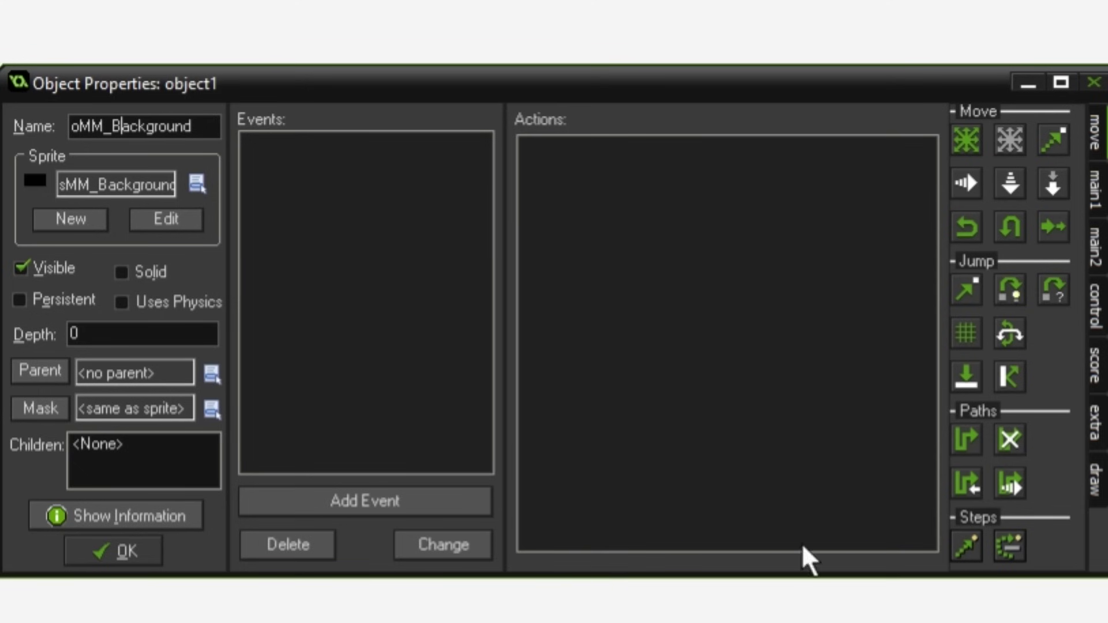
click(126, 551)
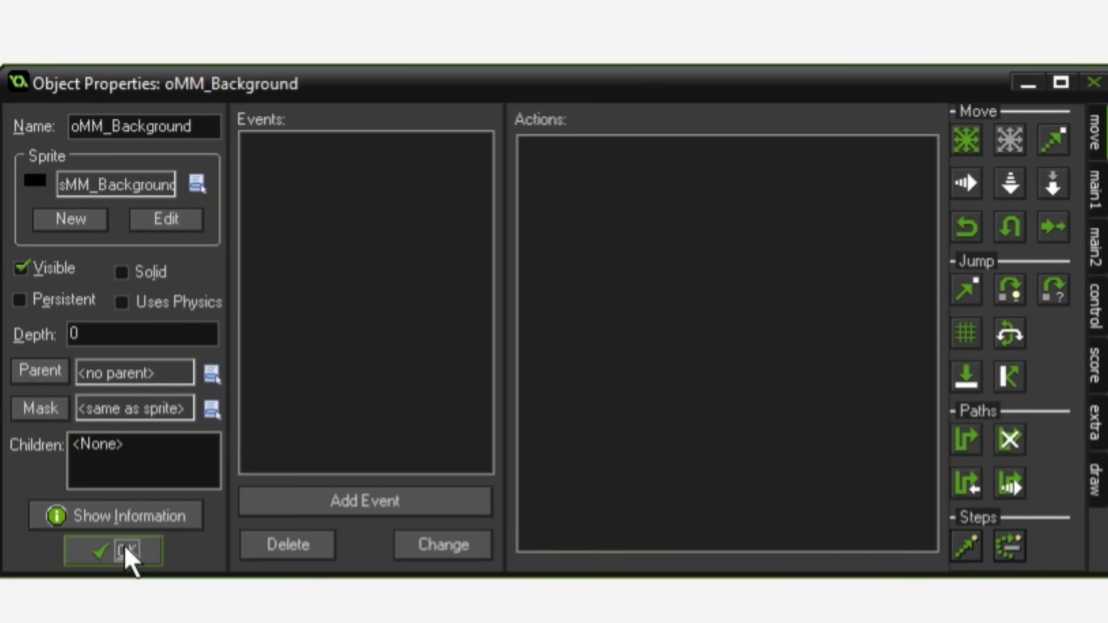
- Create a "Main Menu" group under Objects, move oMM_Background into it and expand the group
right_click(43, 151)
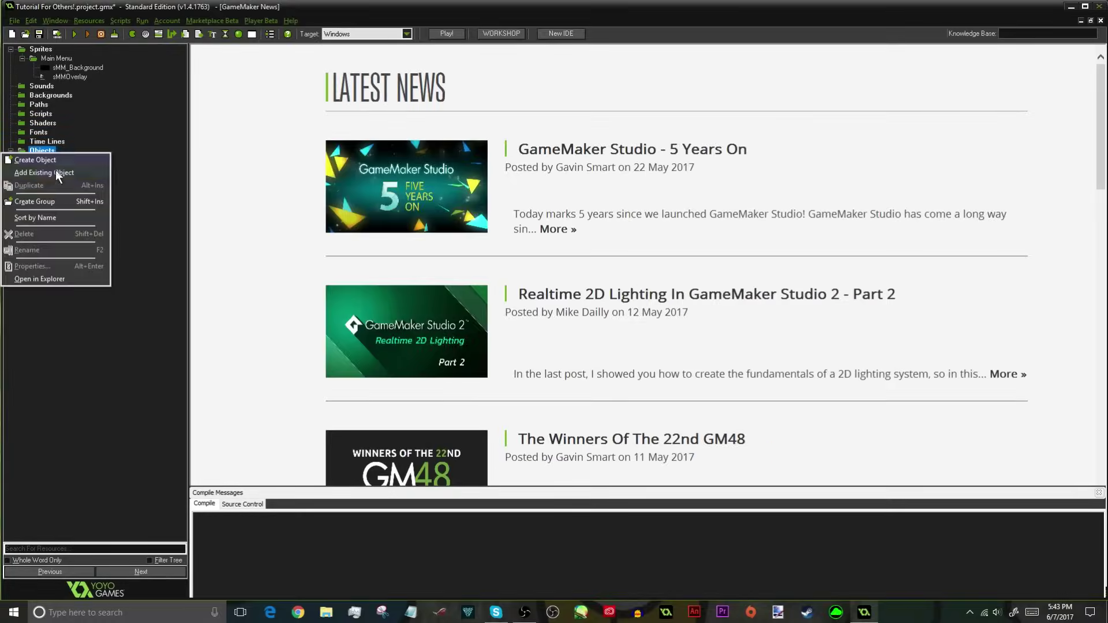
click(57, 201)
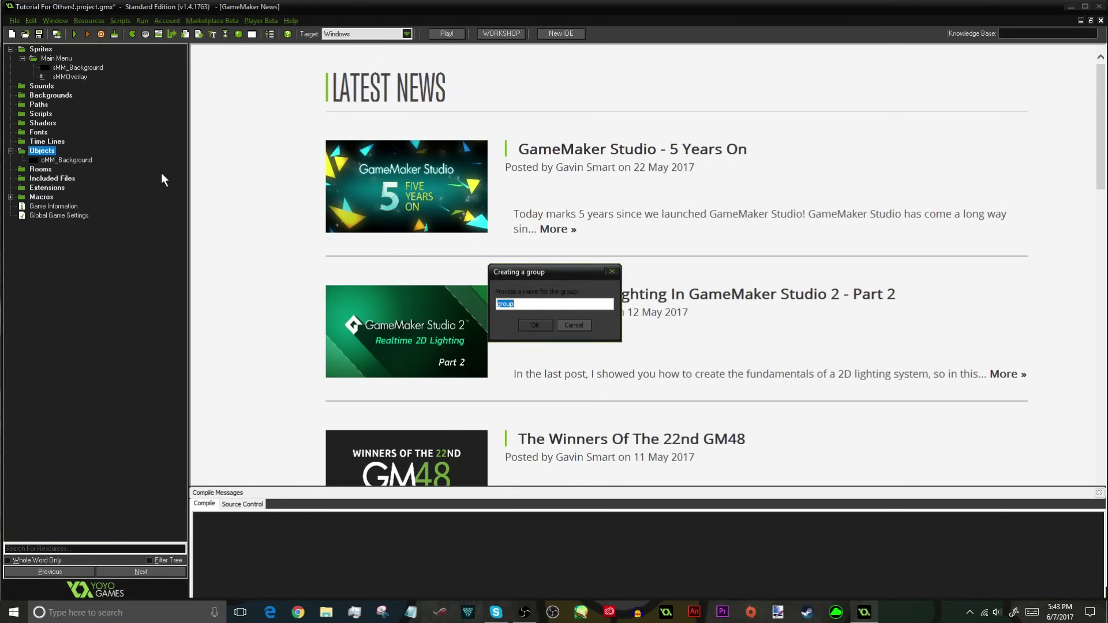
text(Main Menu)
key(Return)
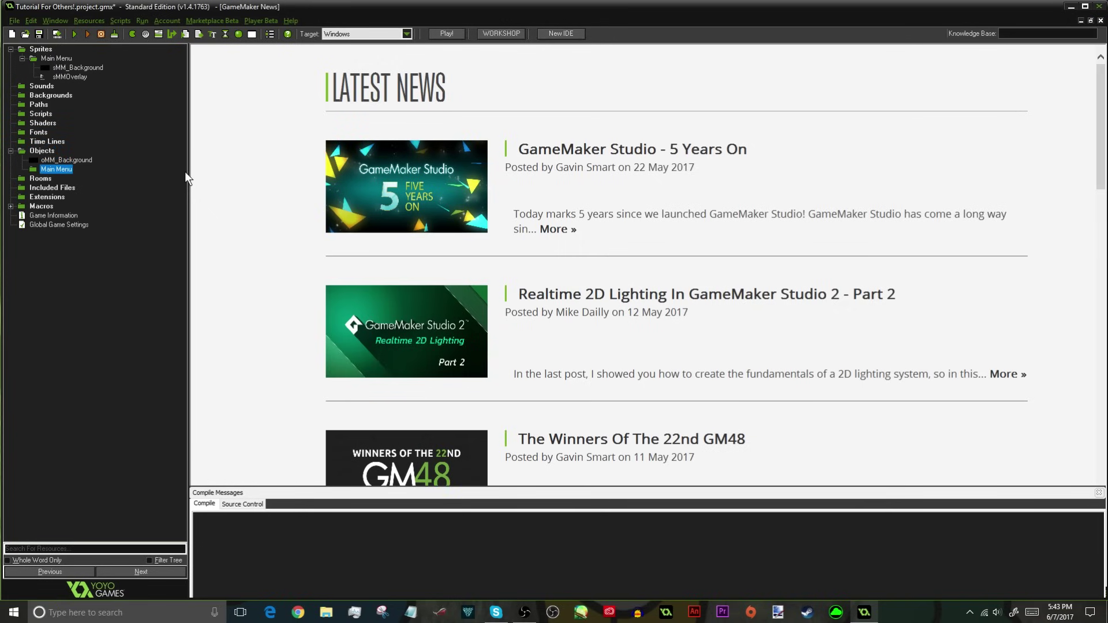
drag(66, 160, 59, 173)
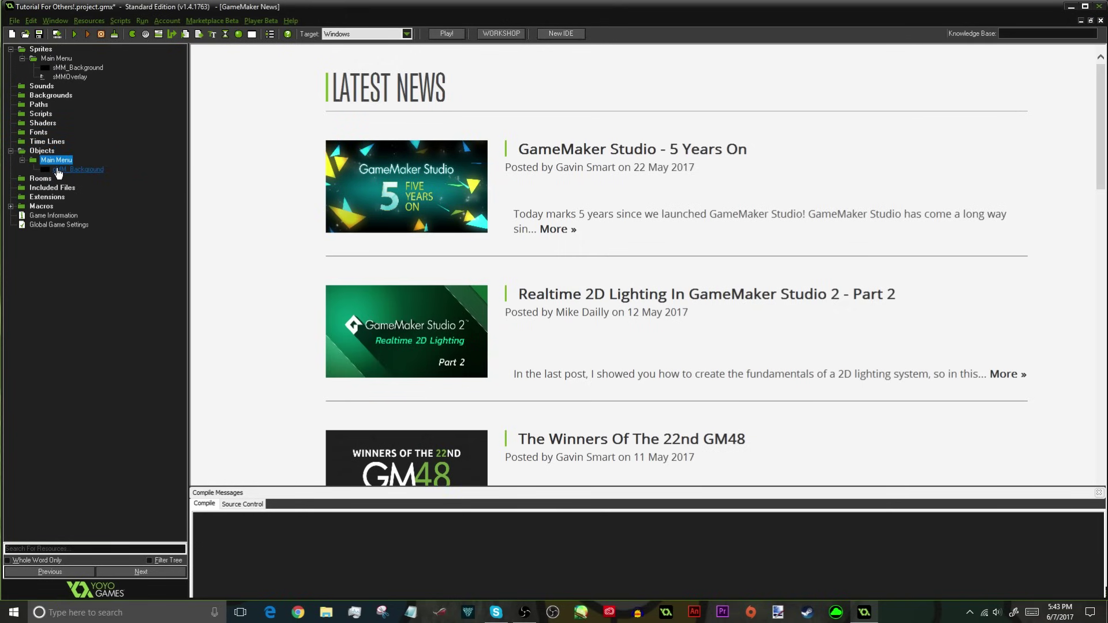
click(55, 163)
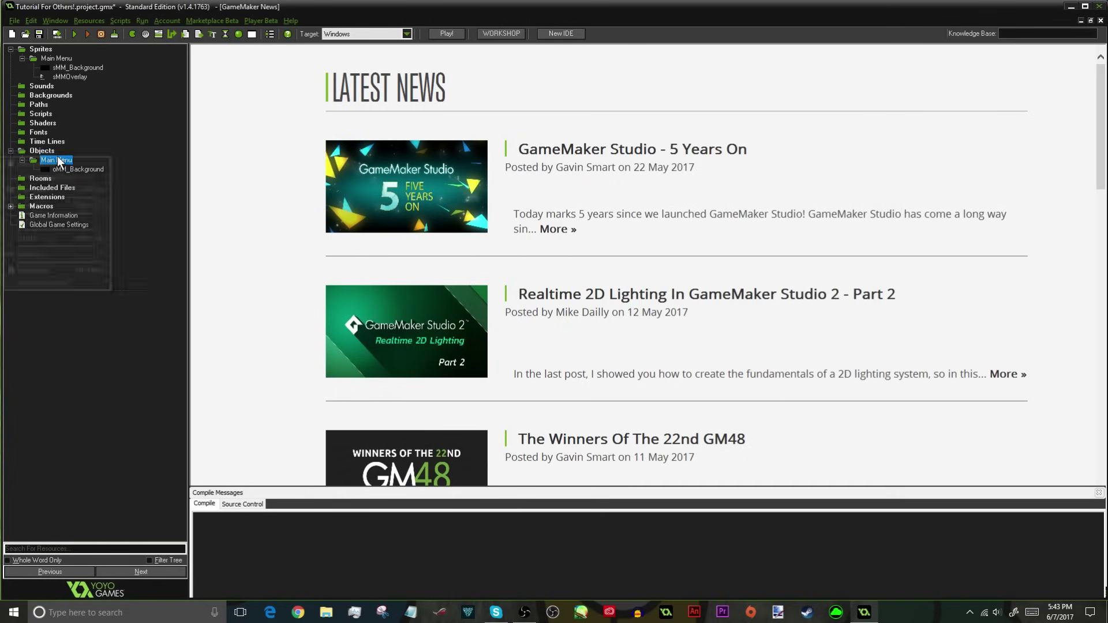
- Create an object named oMMOverlay in the Main Menu object group and assign it the sMMOverlay sprite
right_click(65, 164)
click(84, 170)
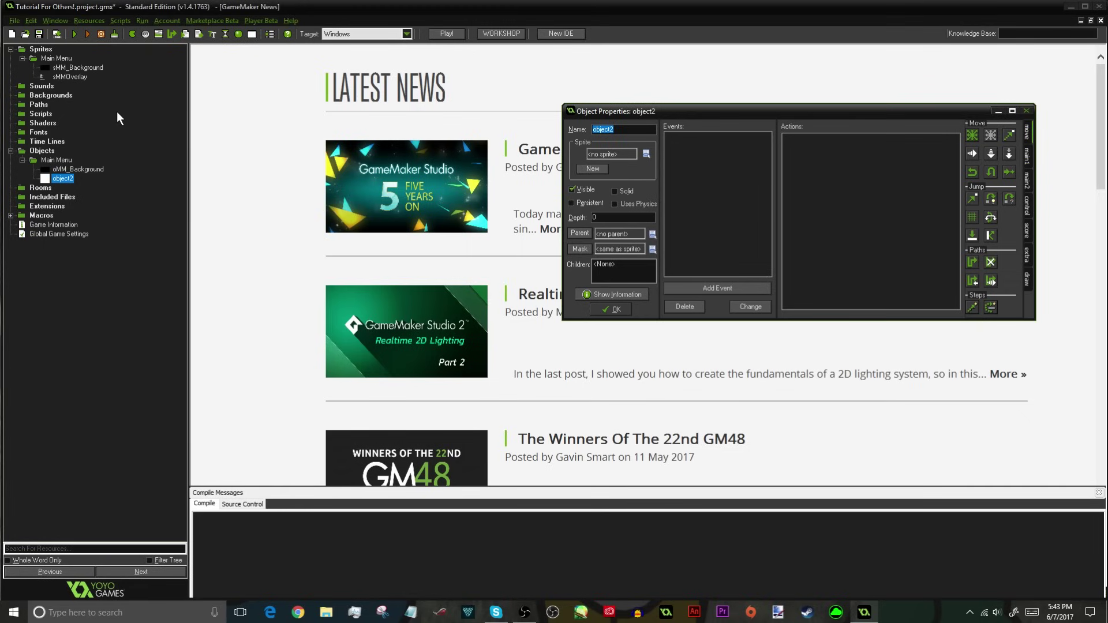
text(oMMOverlay)
click(646, 153)
mouse_move(684, 168)
click(598, 181)
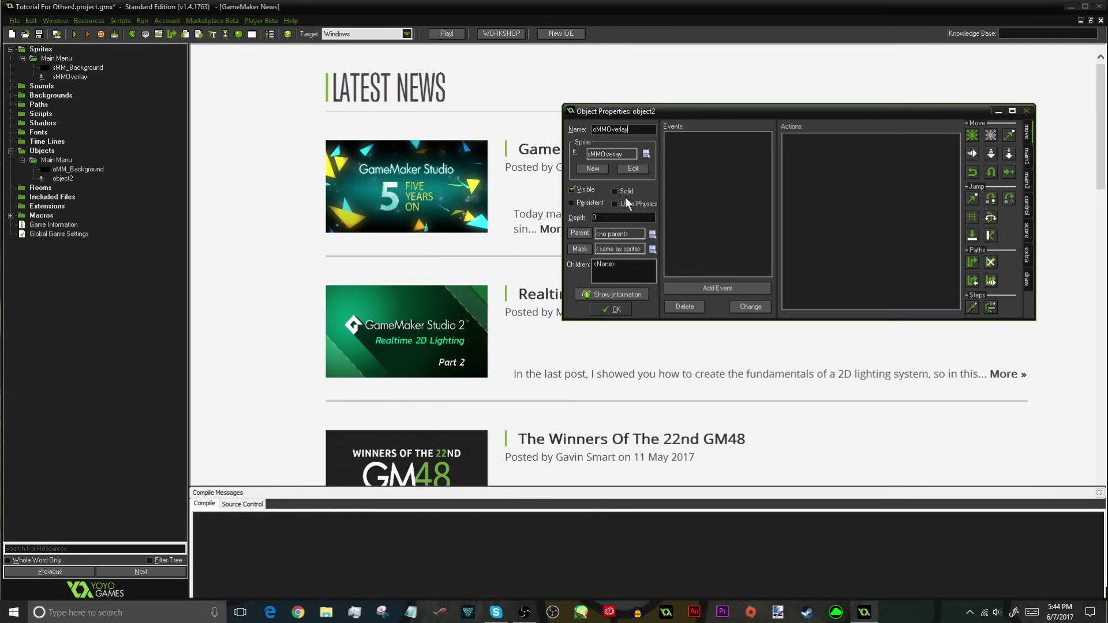
- Set the depth of oMMOverlay to -1 and accept the object's properties
double_click(609, 217)
drag(616, 116, 564, 131)
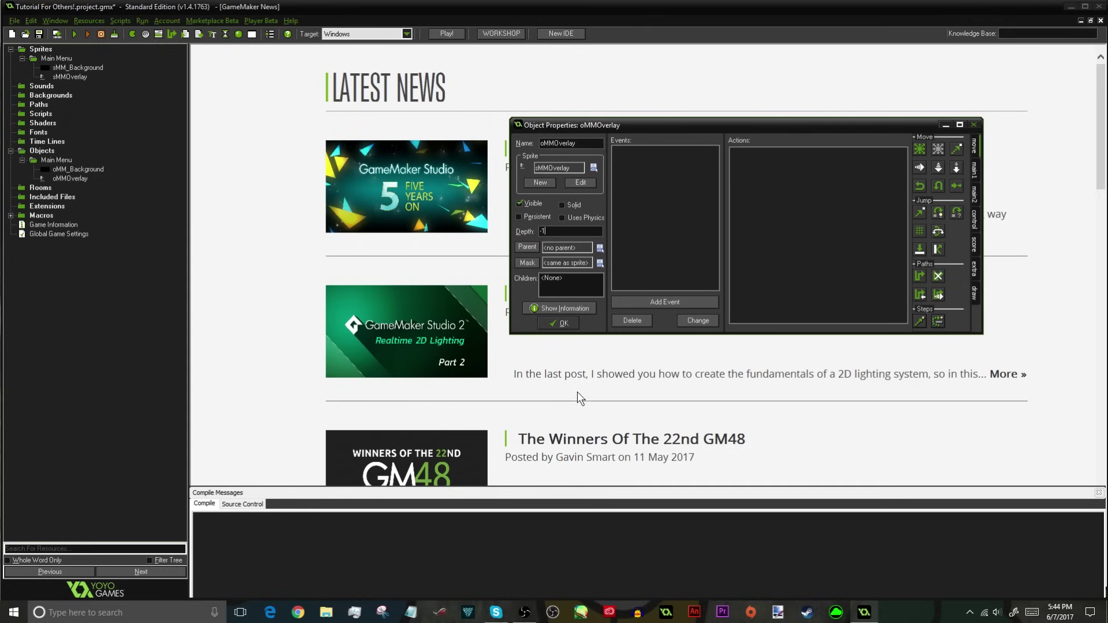
click(562, 324)
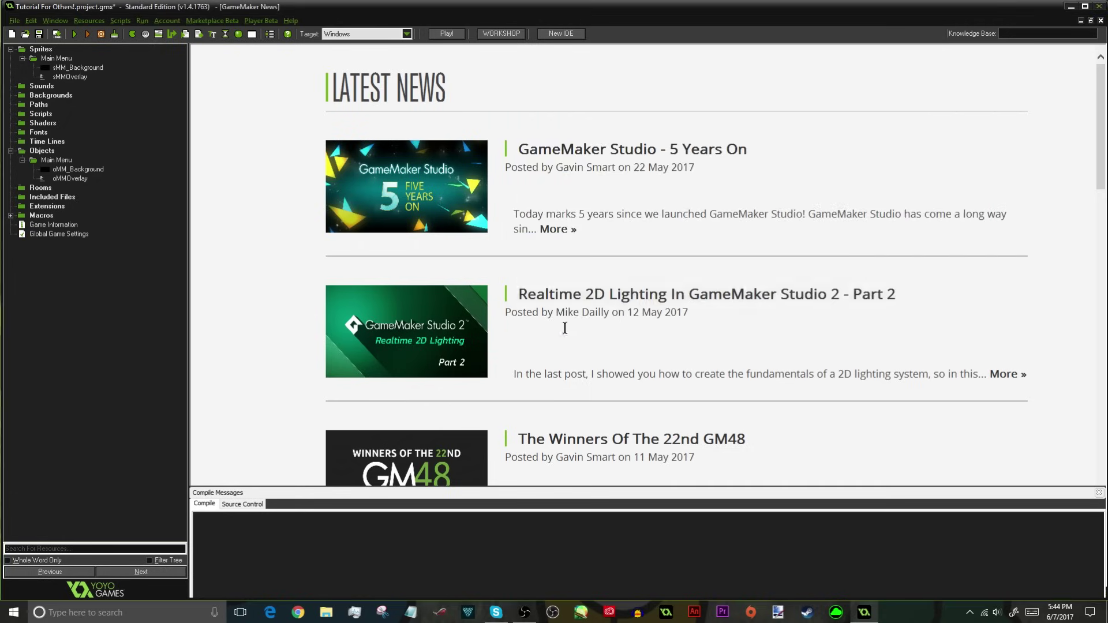
- Create a new room and move its properties window closer to the middle of the workspace
right_click(33, 191)
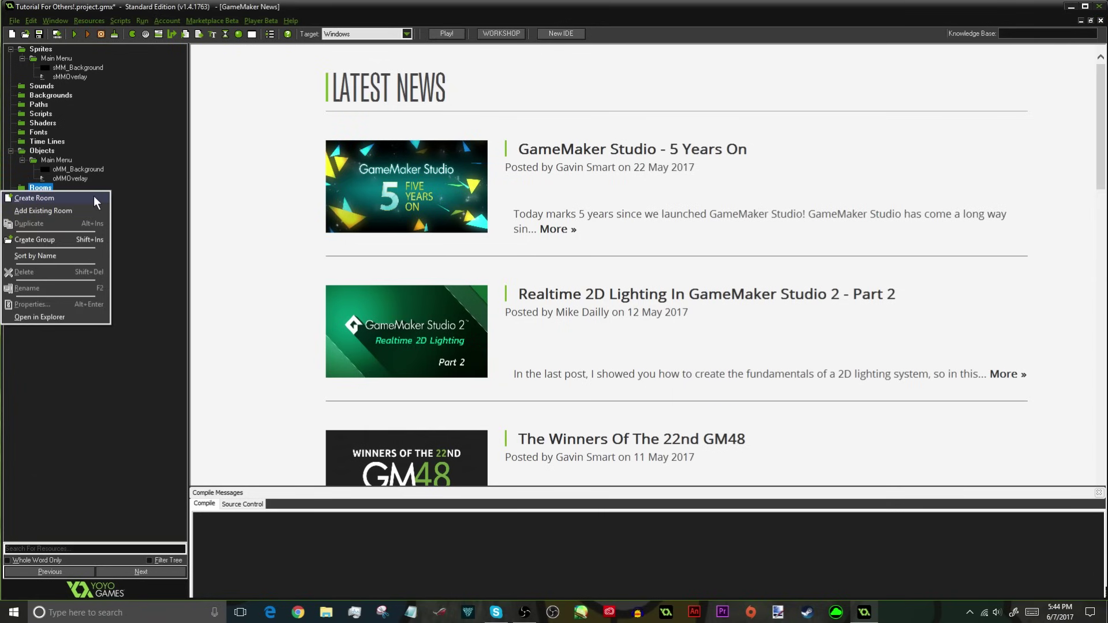
click(97, 202)
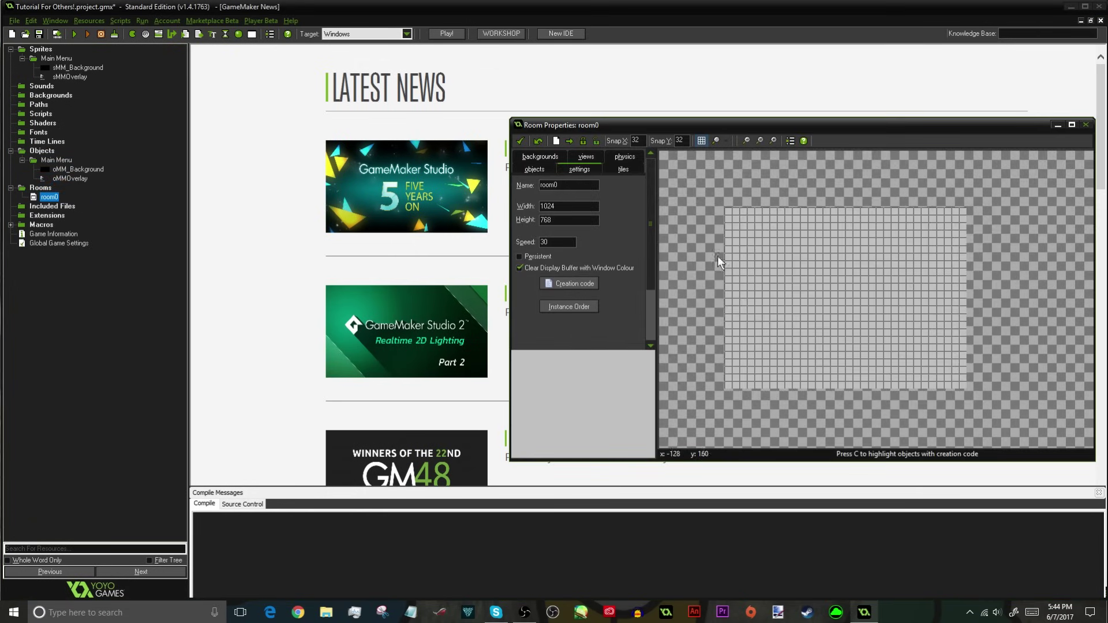
scroll(719, 262, down, 3)
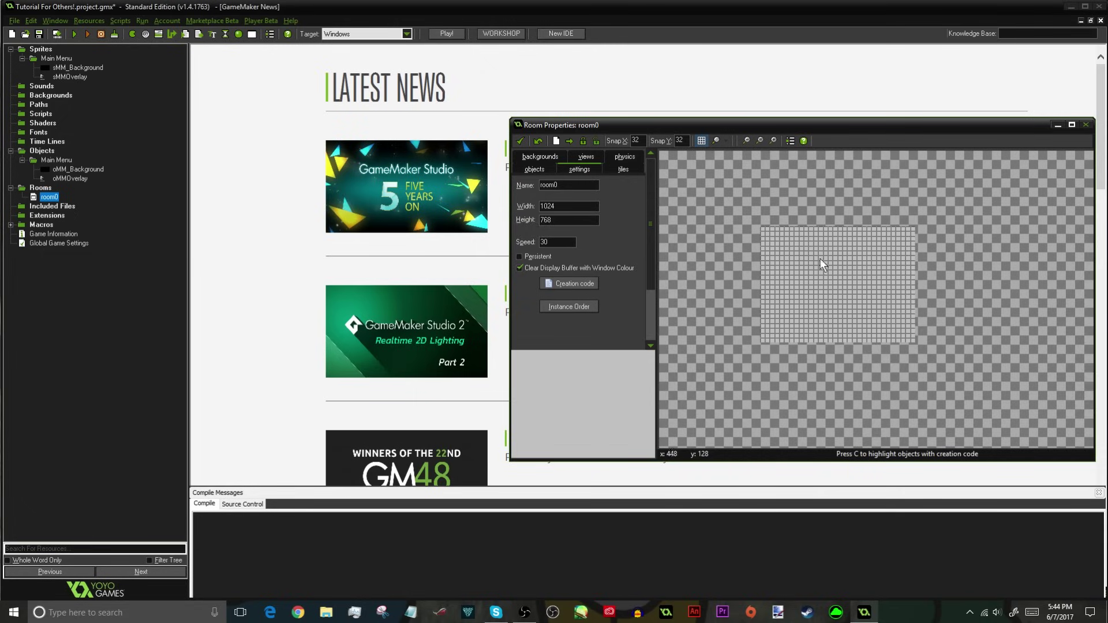
drag(811, 127, 559, 138)
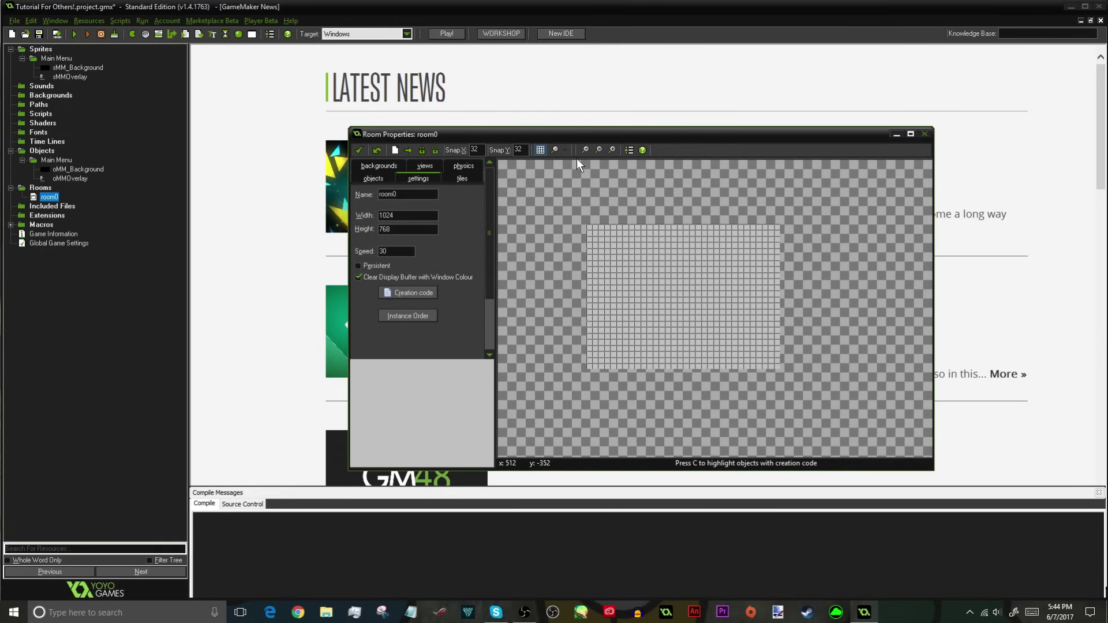
- Check the new room's instance order list and examine its empty grid
click(407, 316)
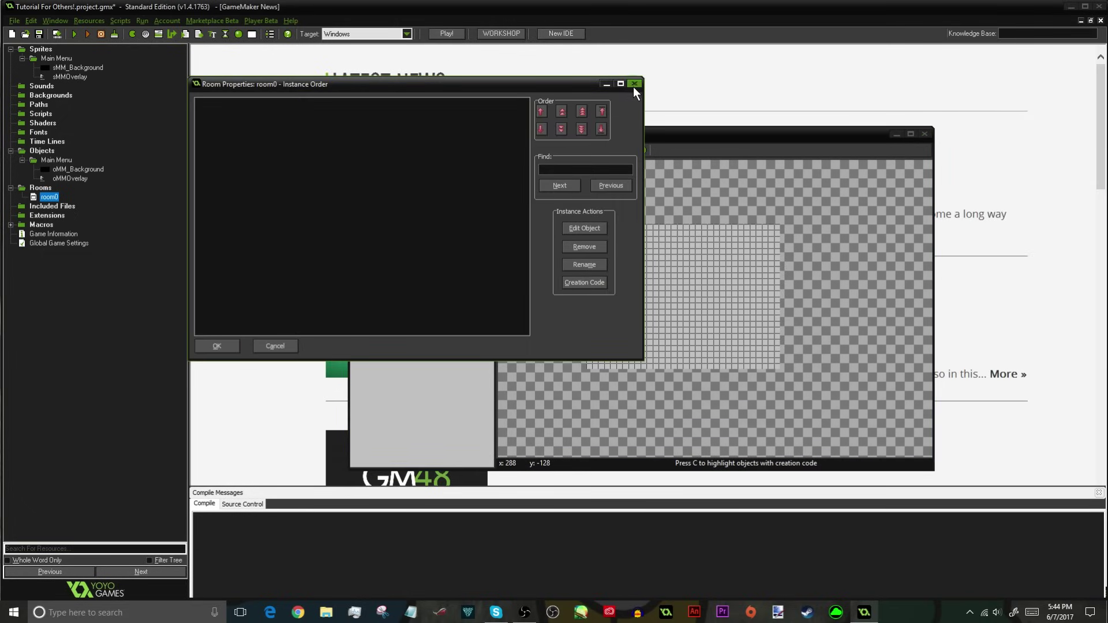
click(271, 346)
scroll(675, 282, up, 1)
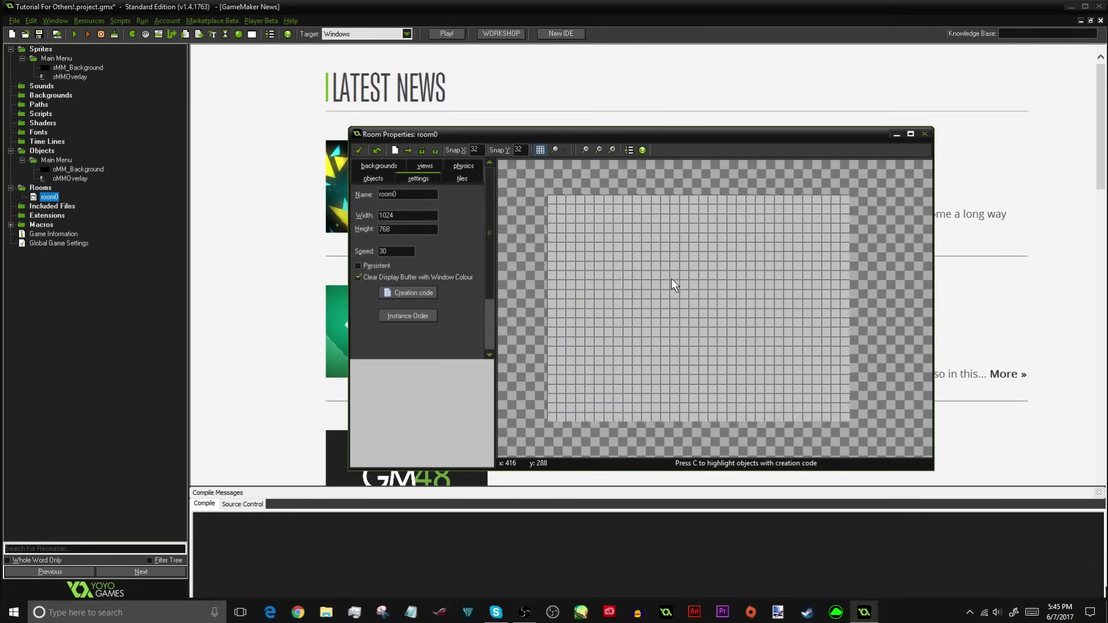
scroll(671, 278, down, 1)
scroll(663, 317, up, 2)
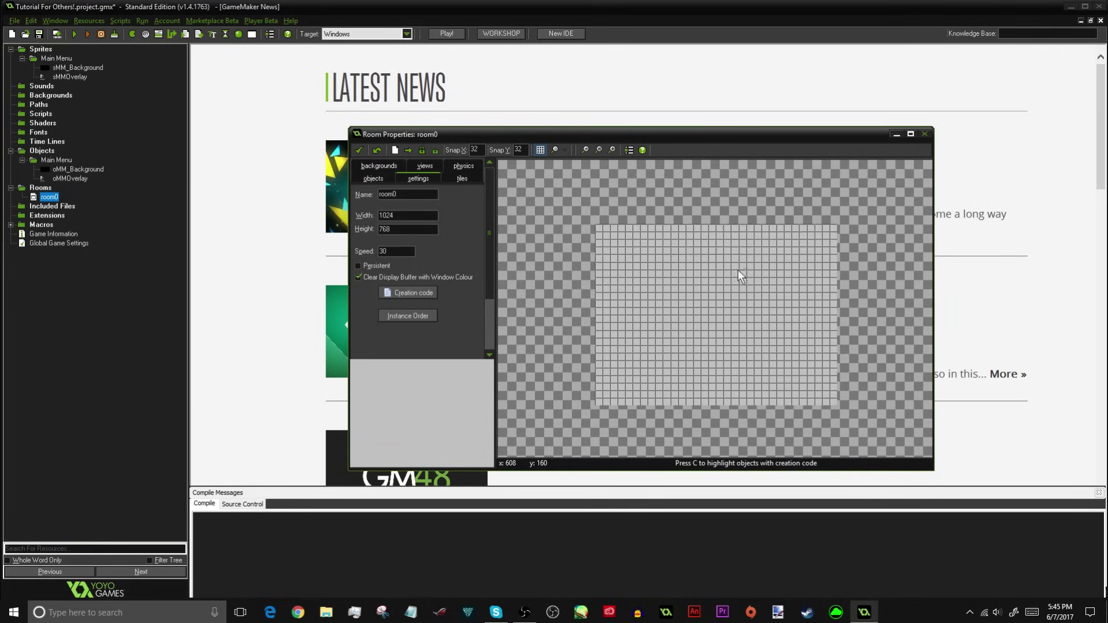
scroll(681, 222, up, 1)
scroll(712, 267, down, 1)
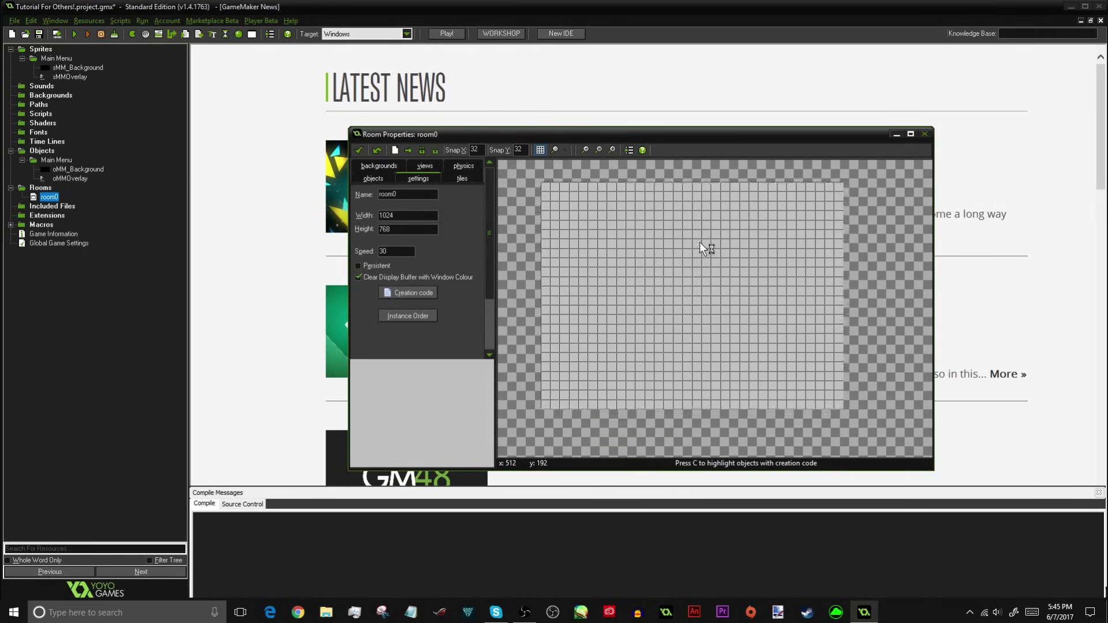
scroll(722, 283, up, 1)
scroll(635, 289, down, 1)
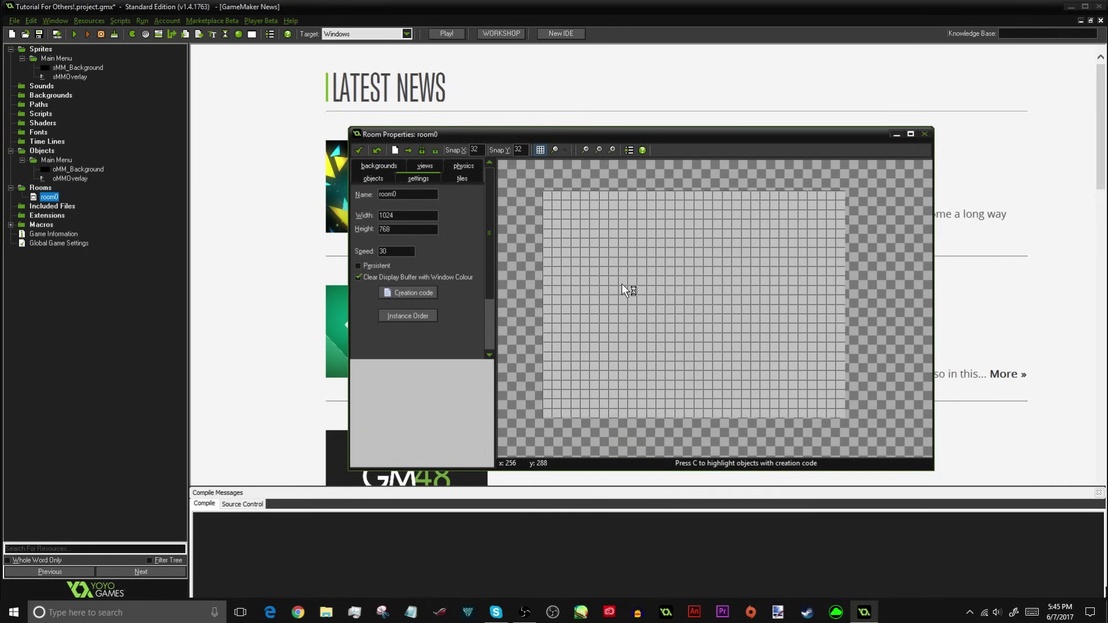
scroll(640, 286, up, 1)
scroll(664, 274, down, 1)
scroll(666, 272, down, 2)
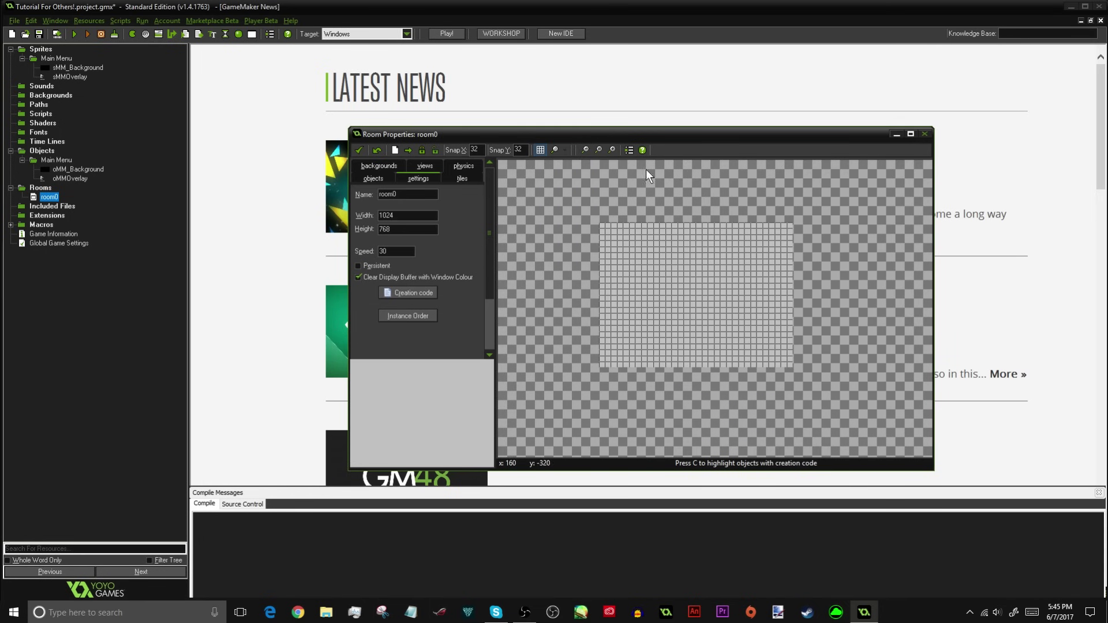
- Maximize the room's properties window and rename the room rmMainMenu
click(910, 134)
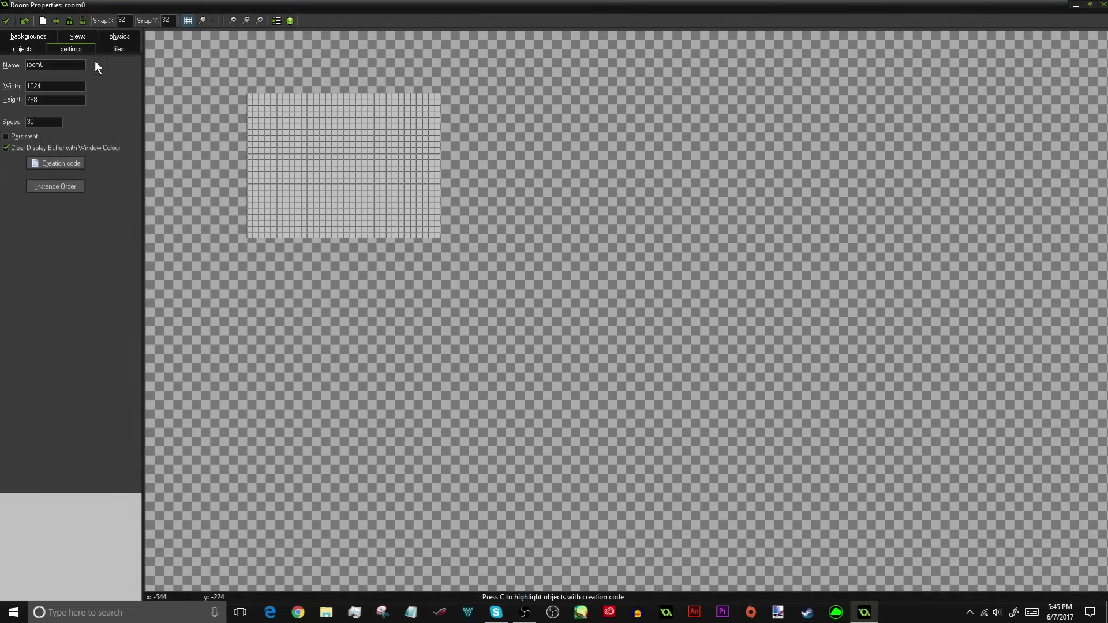
double_click(59, 63)
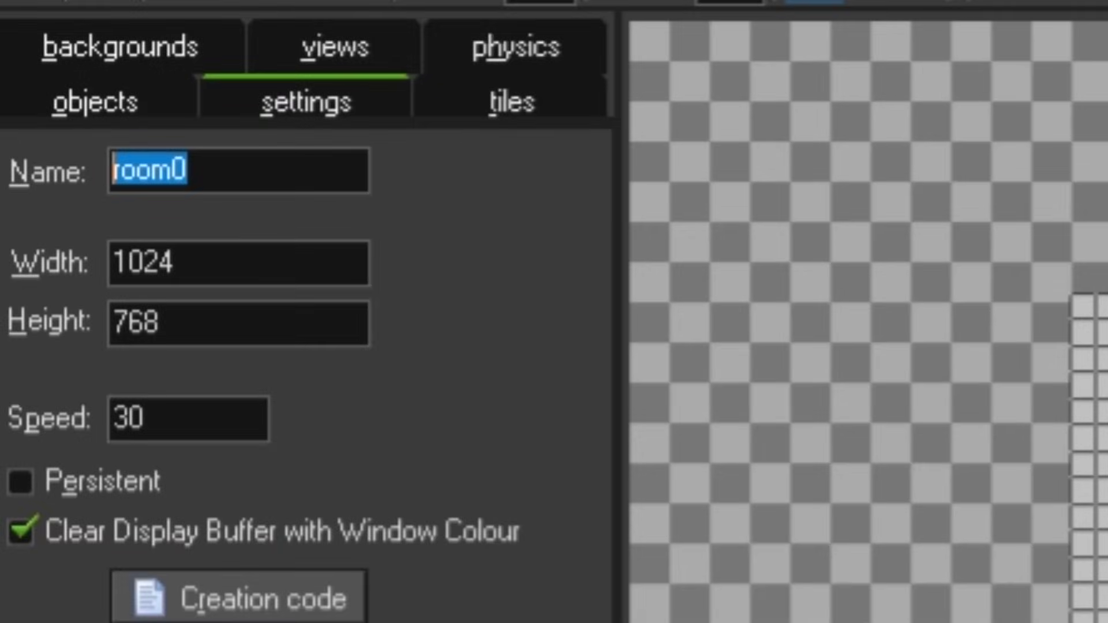
text(rm)
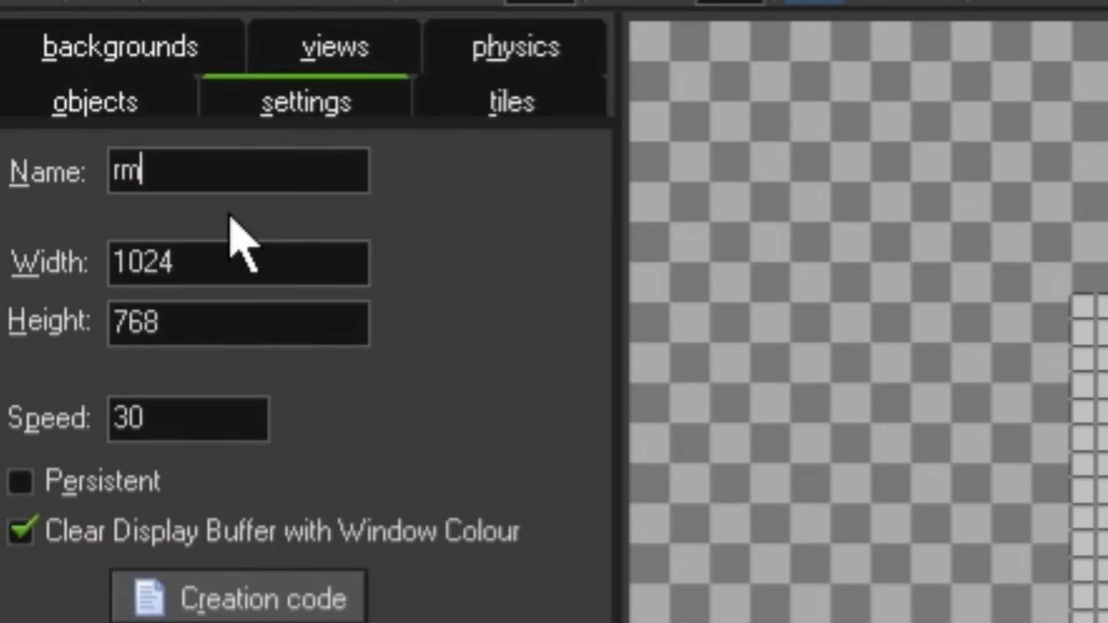
text(Mainmenu)
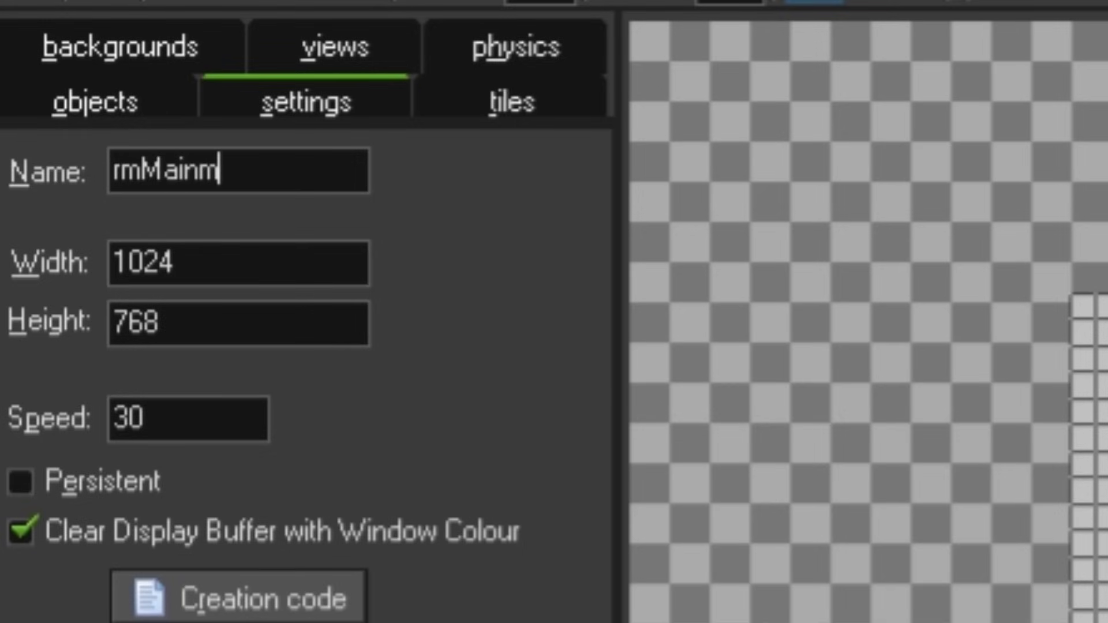
key(BackSpace)
key(BackSpace)
key(BackSpace)
key(BackSpace)
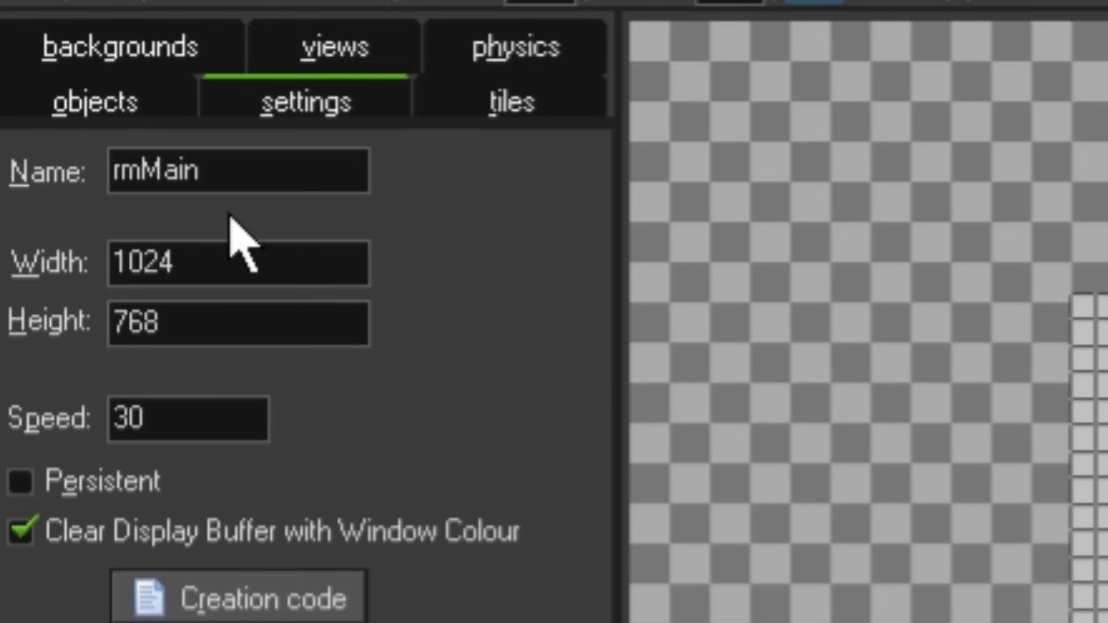
text(Menu)
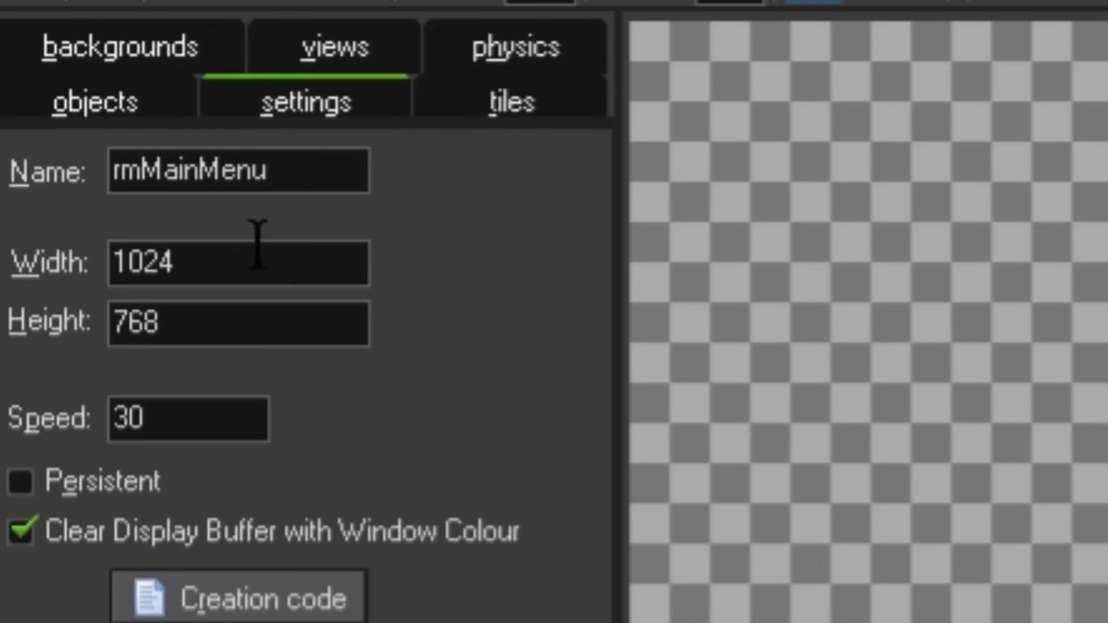
- Set the room's width to 1280 and its height to 720
double_click(249, 271)
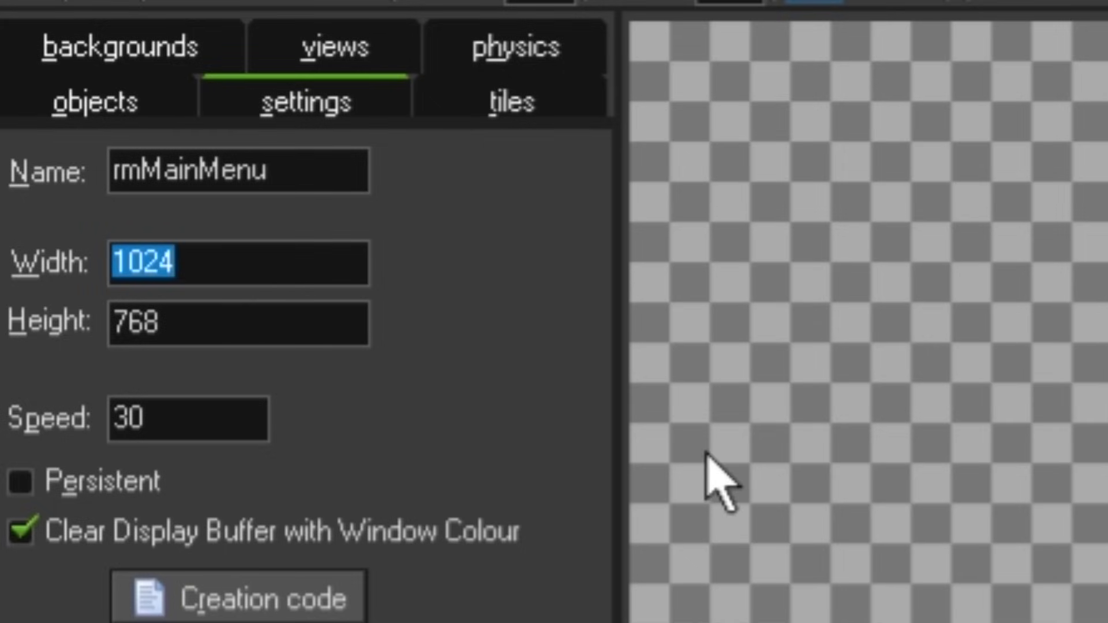
text(1280)
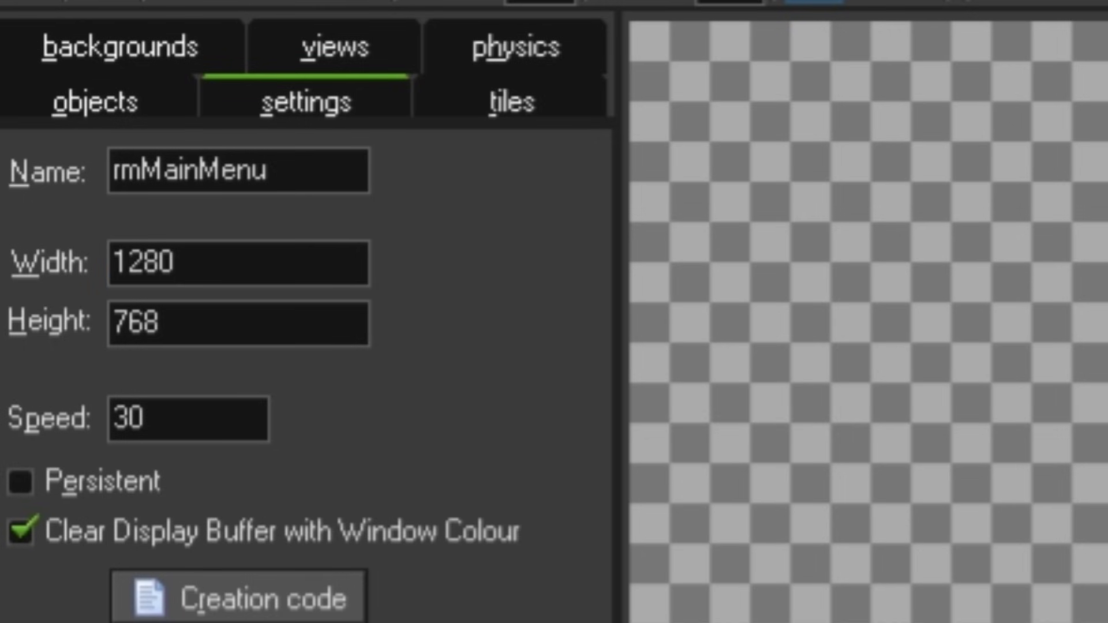
double_click(181, 326)
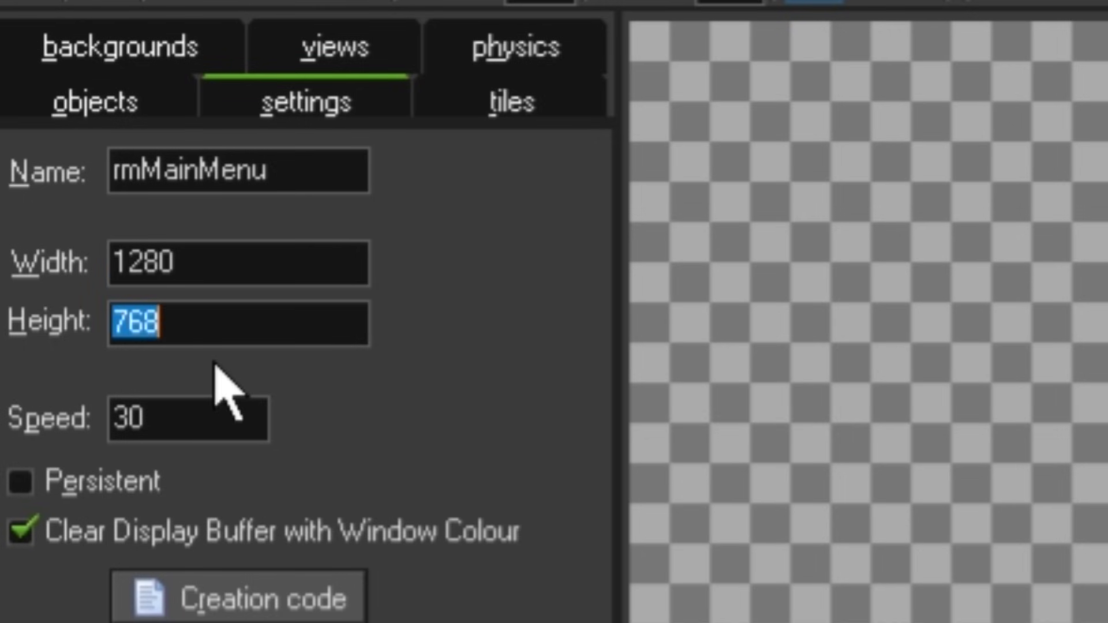
text(720)
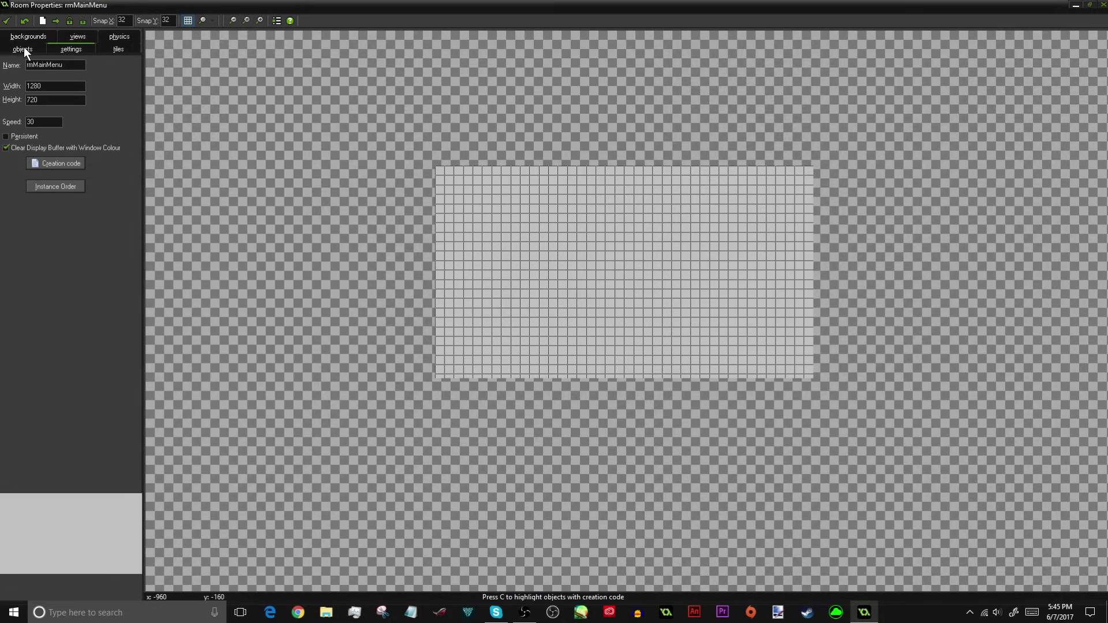
- Choose oMM_Background from the Main Menu group as the object to add to the room
click(103, 104)
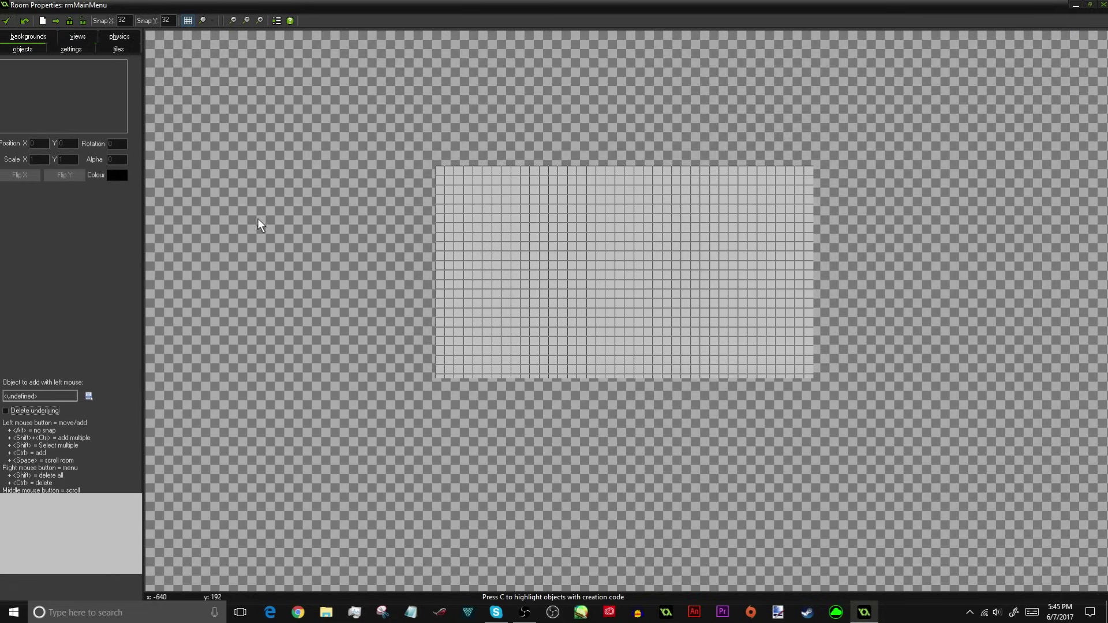
scroll(476, 223, up, 2)
middle_drag(532, 310, 393, 286)
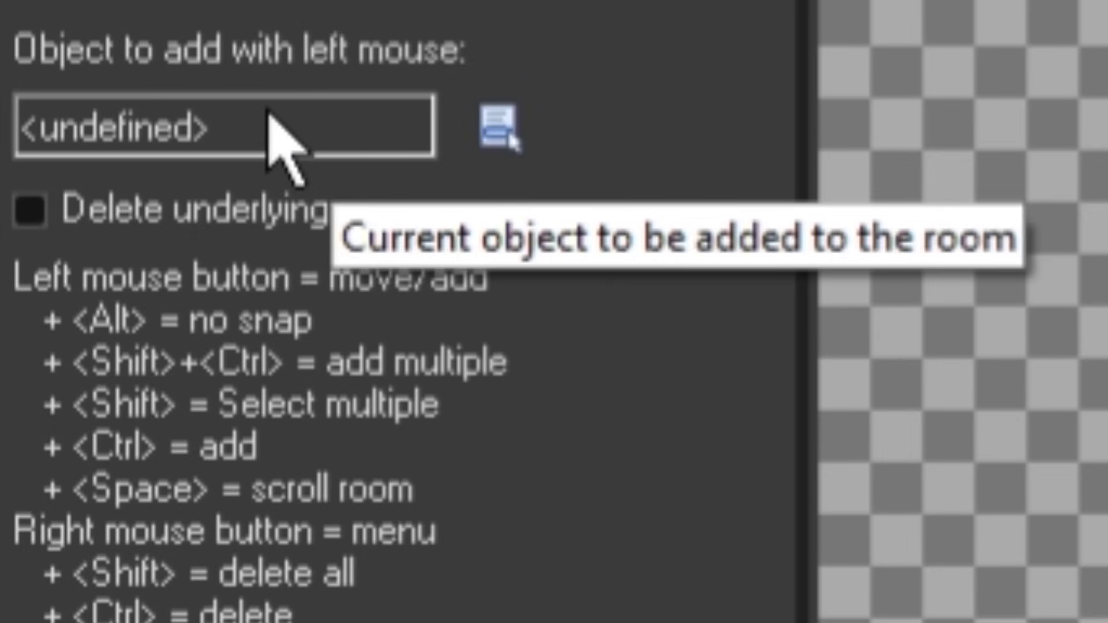
click(297, 126)
mouse_move(404, 191)
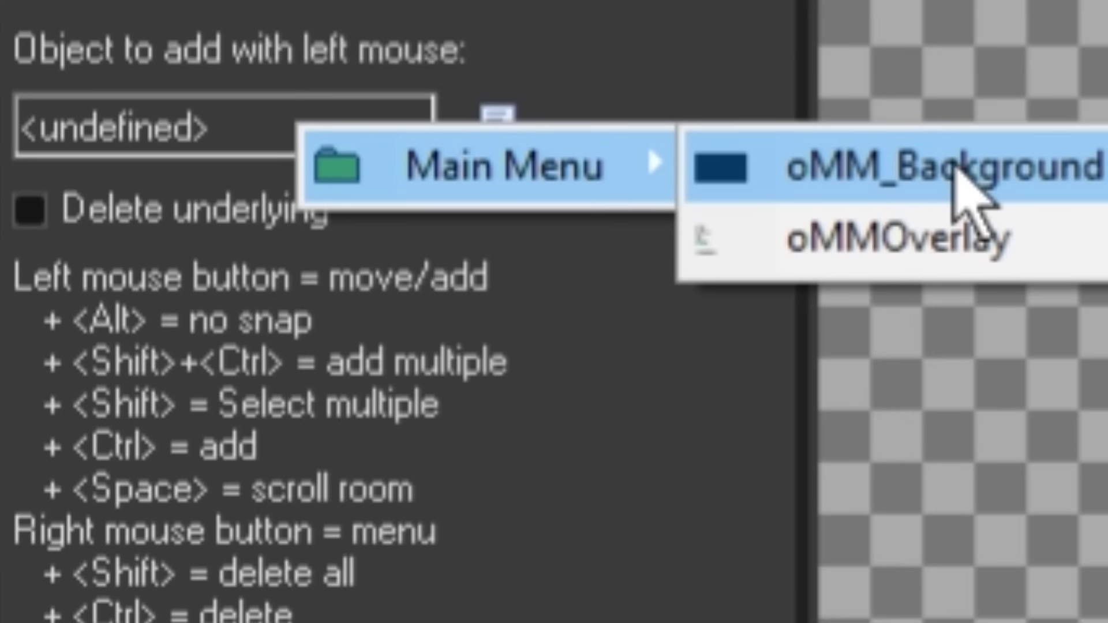
click(892, 173)
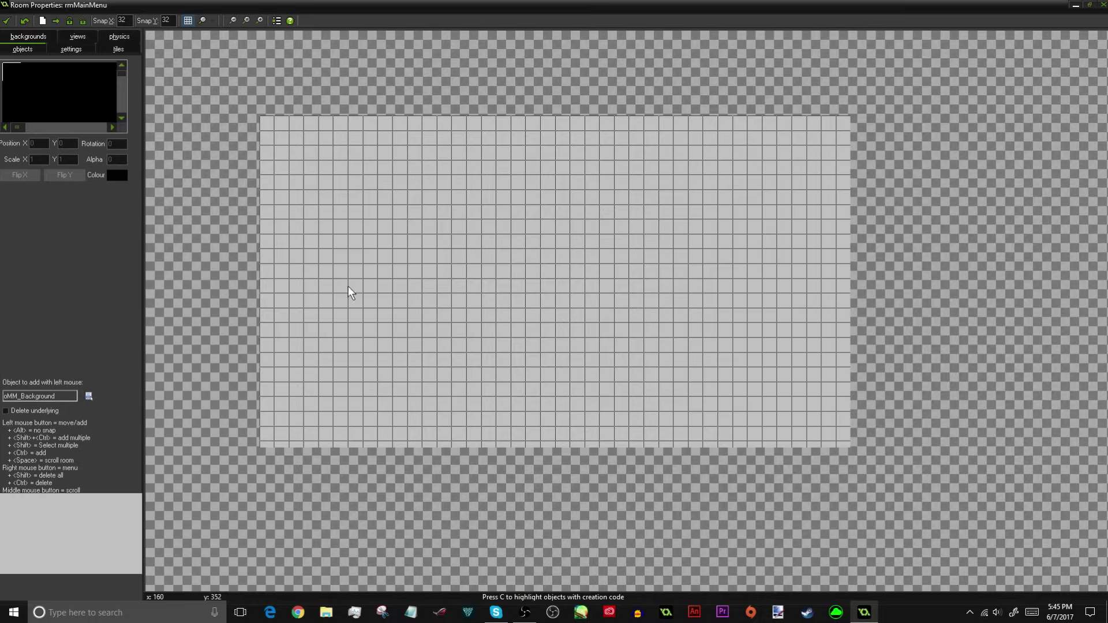
click(941, 159)
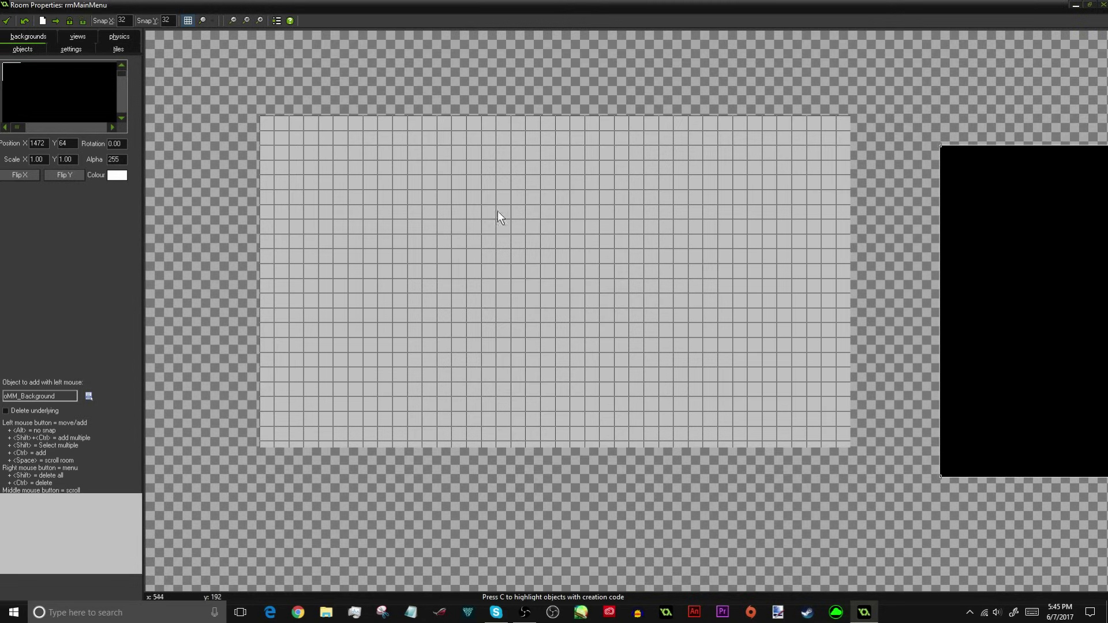
click(240, 182)
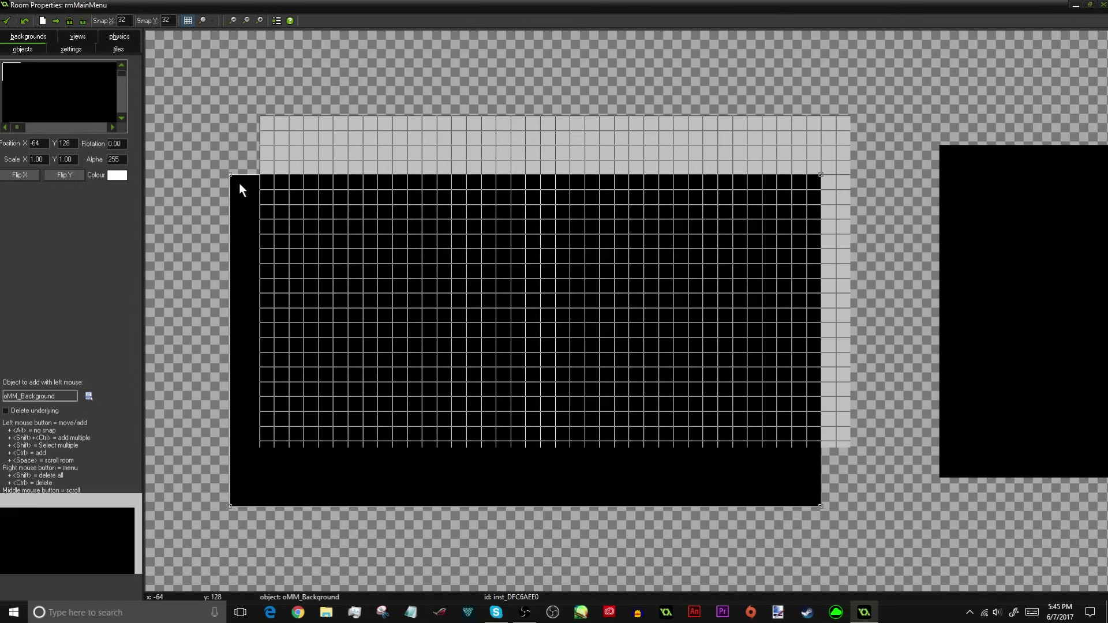
right_click(779, 224)
click(834, 230)
right_click(1005, 225)
click(998, 231)
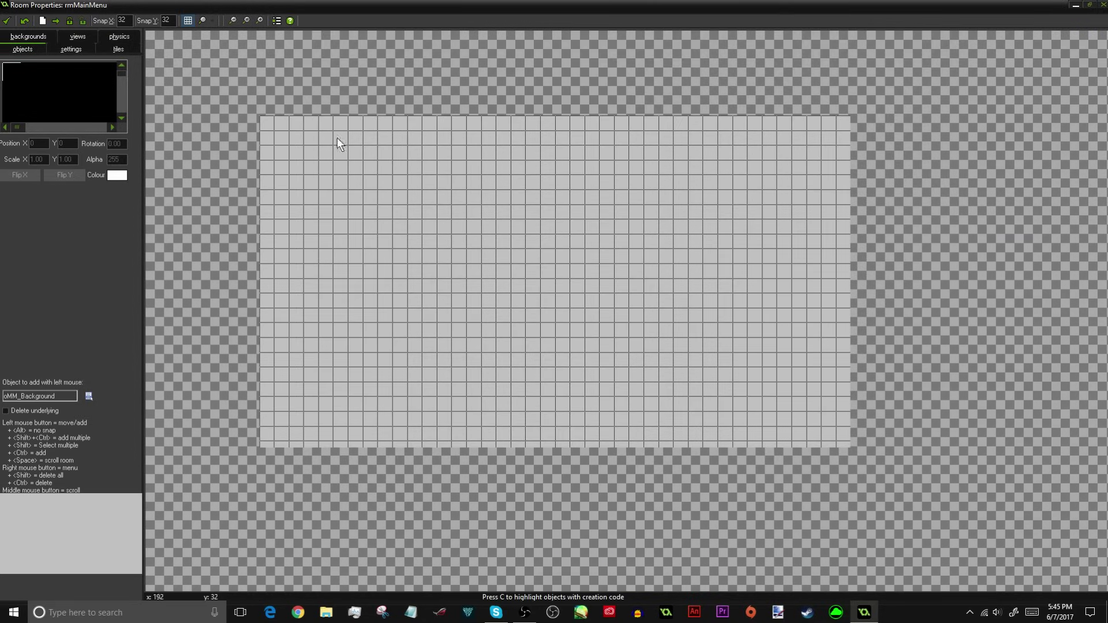
- Place an oMM_Background instance at X 0, Y 0 and add an oMMOverlay instance at about X -64, Y -96
click(268, 122)
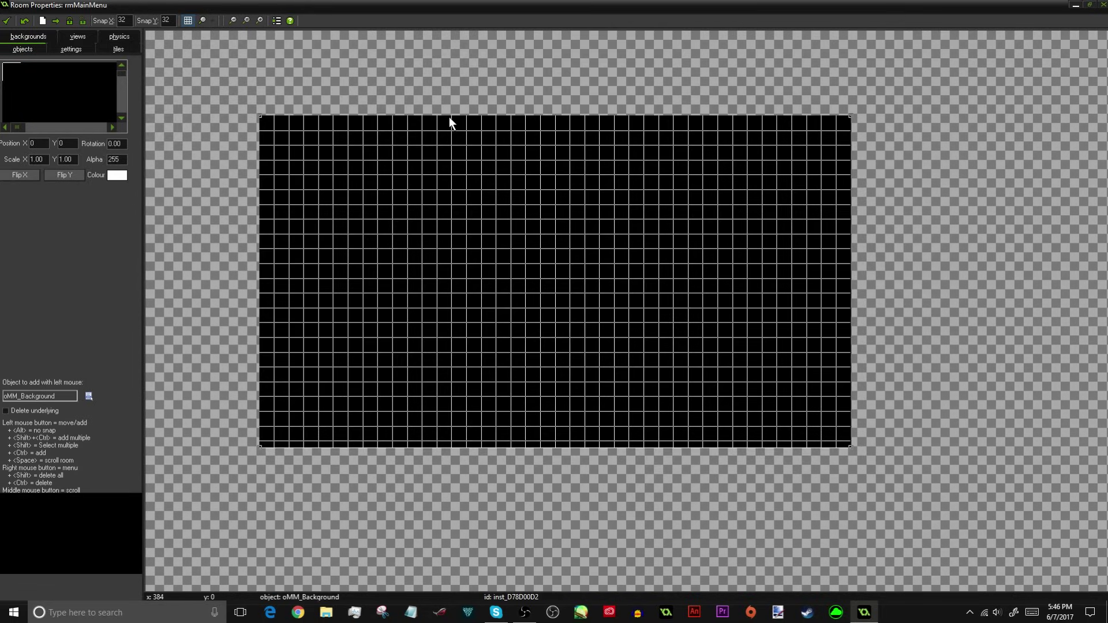
ctrl+scroll(449, 116, up, 1)
click(51, 396)
mouse_move(68, 404)
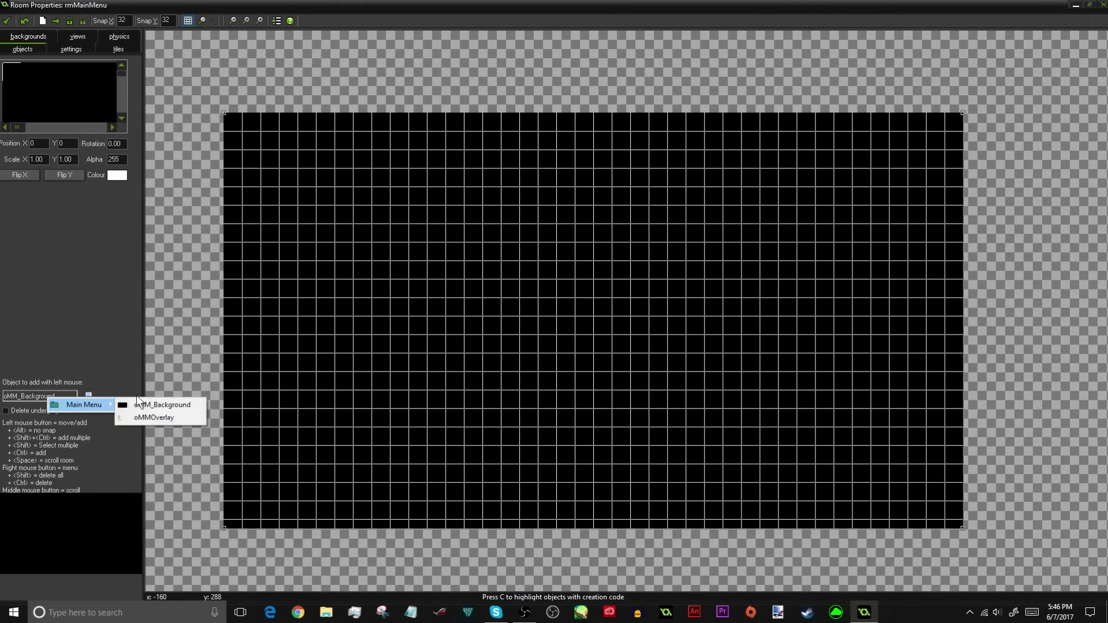
click(153, 415)
click(194, 71)
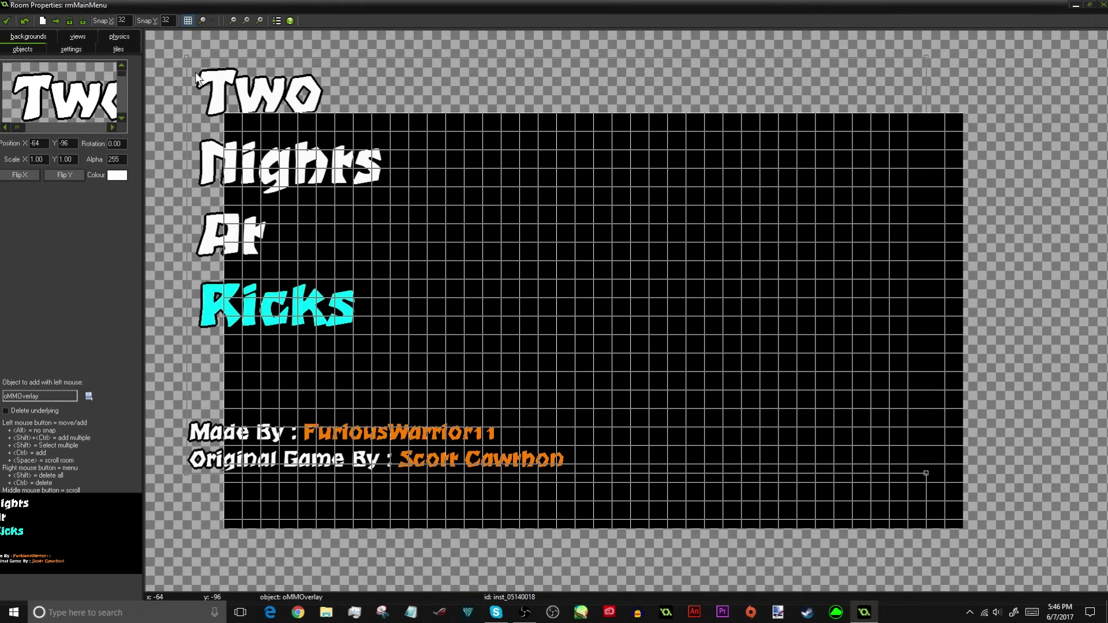
- Move the oMMOverlay instance to X 0, Y 0 so it lines up with the background
ctrl+scroll(175, 65, up, 1)
ctrl+scroll(625, 212, down, 2)
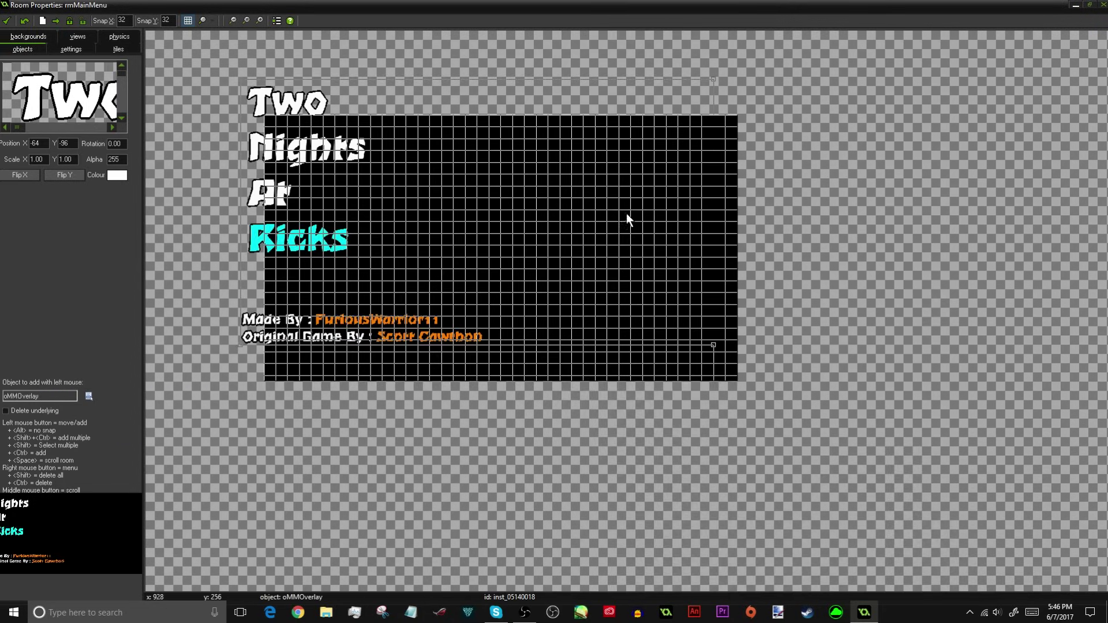
key(ctrl+z)
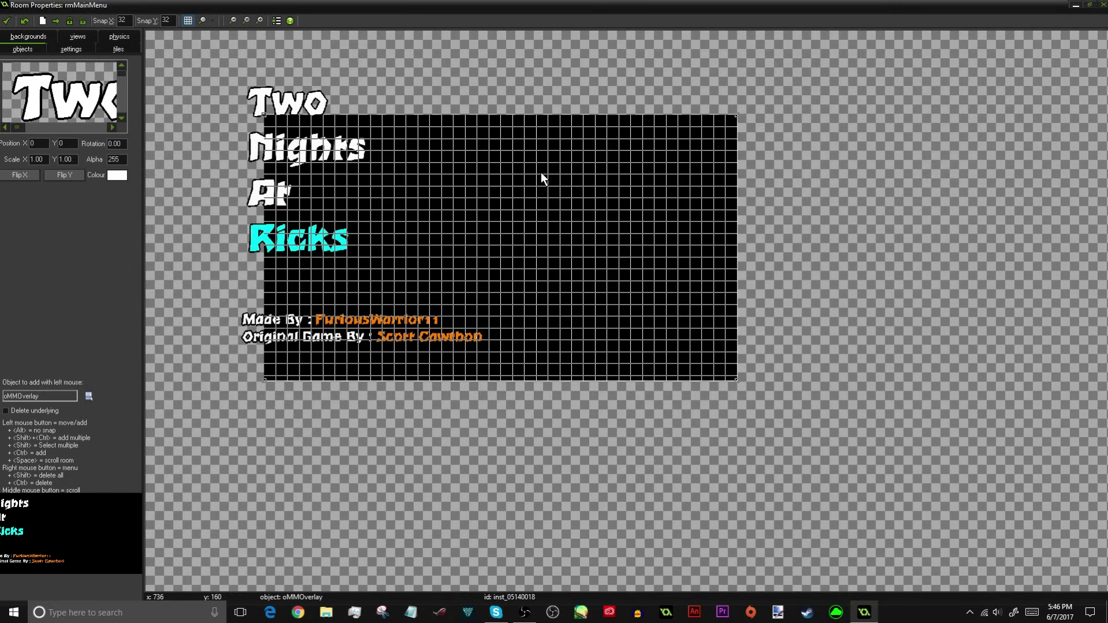
click(258, 101)
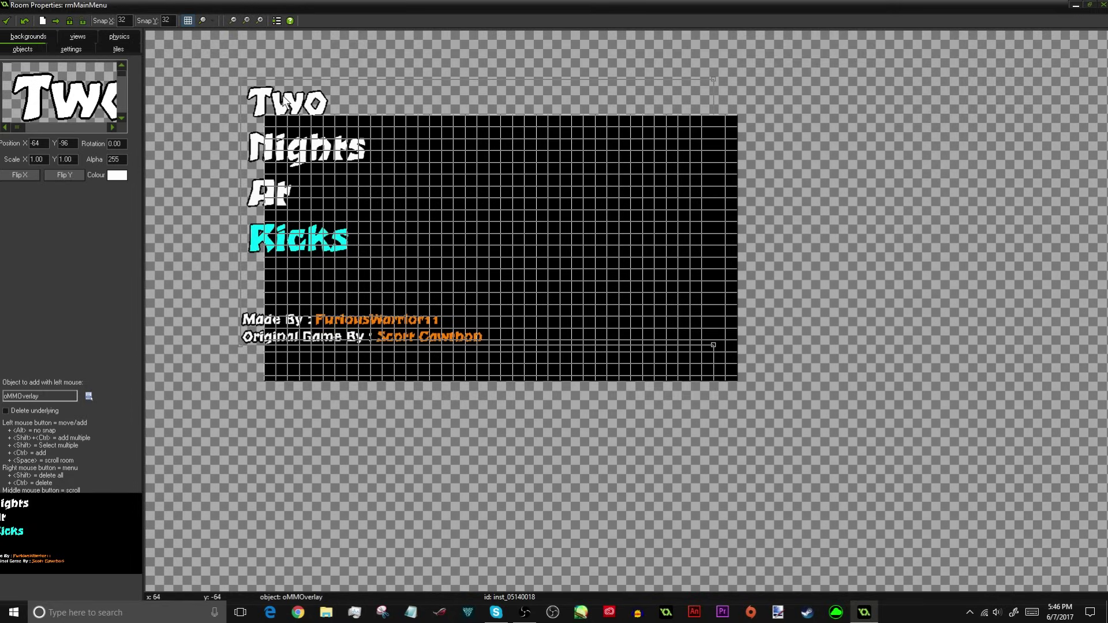
drag(259, 101, 283, 140)
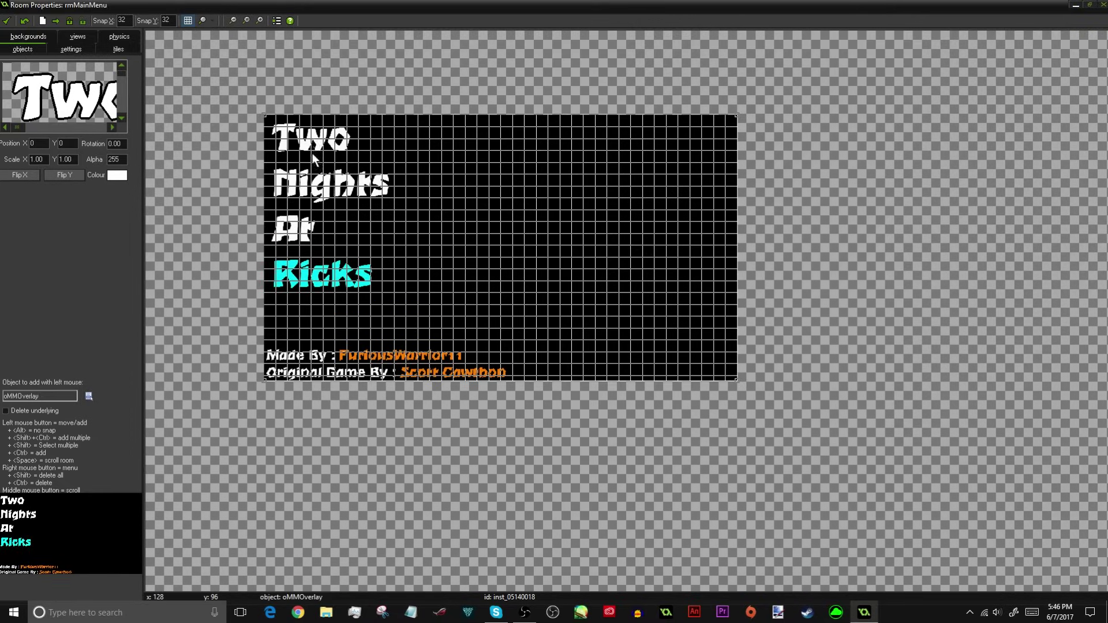
ctrl+scroll(434, 196, up, 2)
ctrl+scroll(567, 198, down, 2)
ctrl+scroll(628, 208, up, 2)
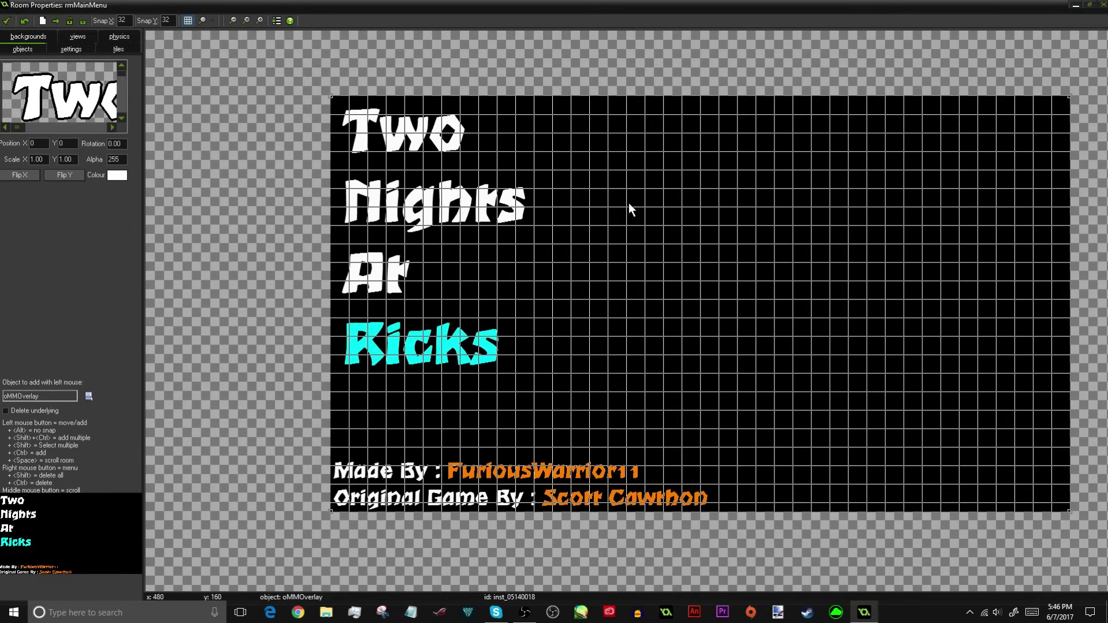
- Accept the room's properties and run the game to check the main menu, closing the game window when done
click(7, 21)
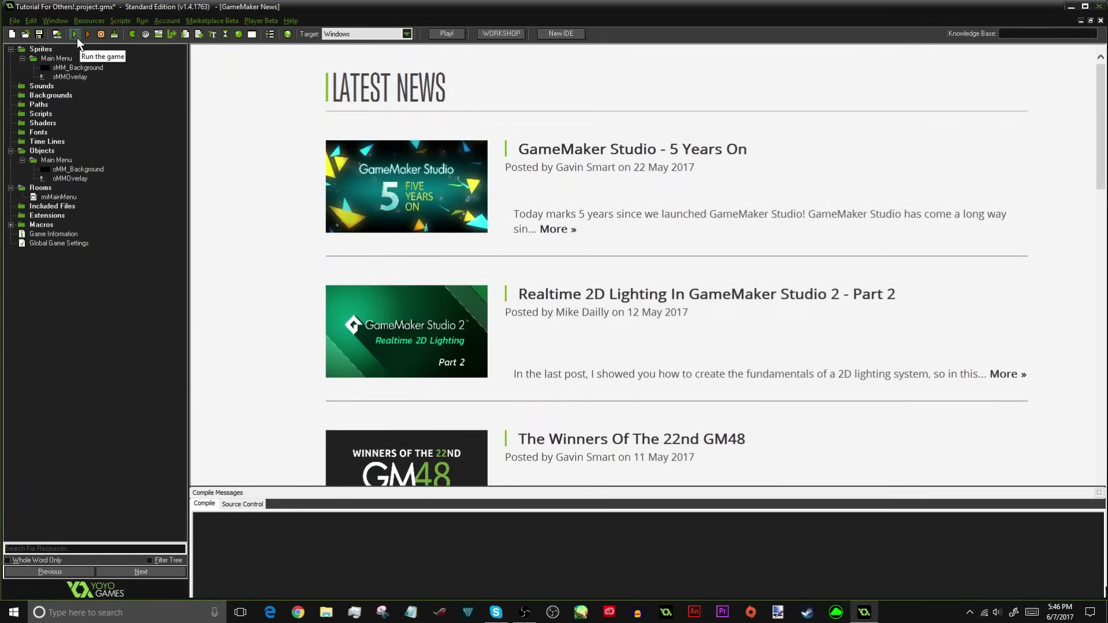
click(76, 36)
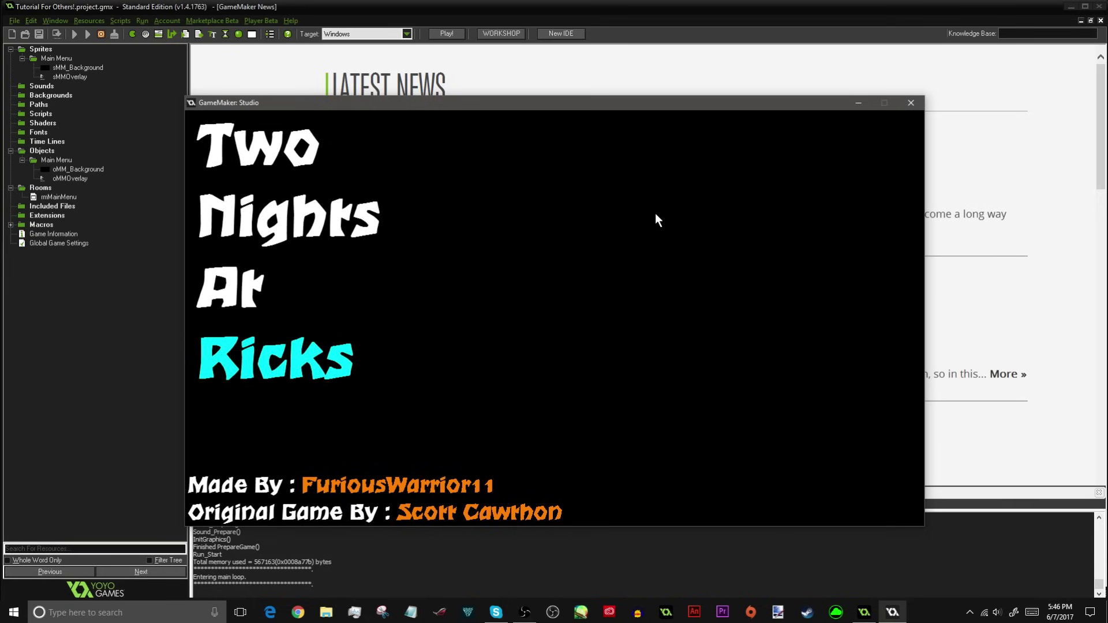
click(910, 103)
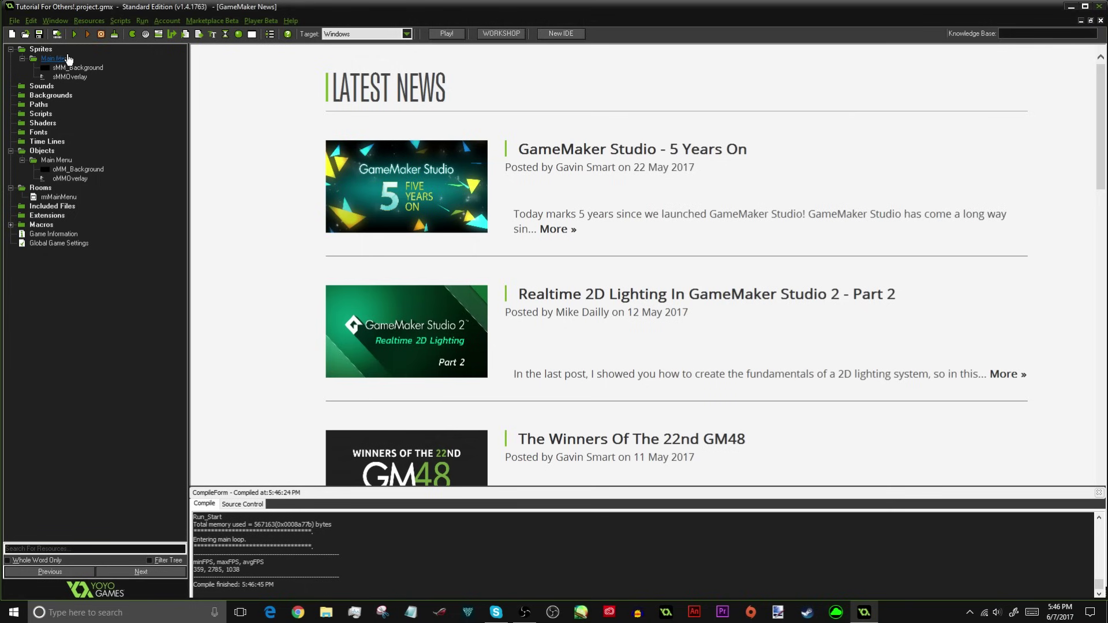
- Create a new sprite in the Main Menu sprite group
right_click(68, 58)
click(68, 67)
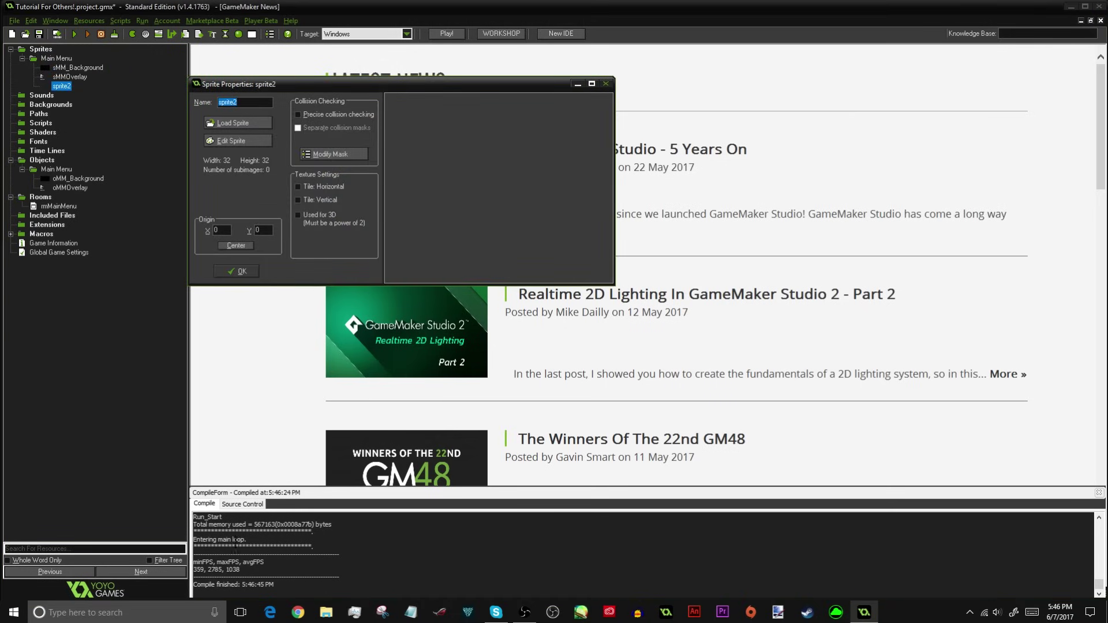
- Switch to Chrome, open the Tumblr static GIF linked in the YouTube tutorial's top comment, and close the video's page
click(298, 612)
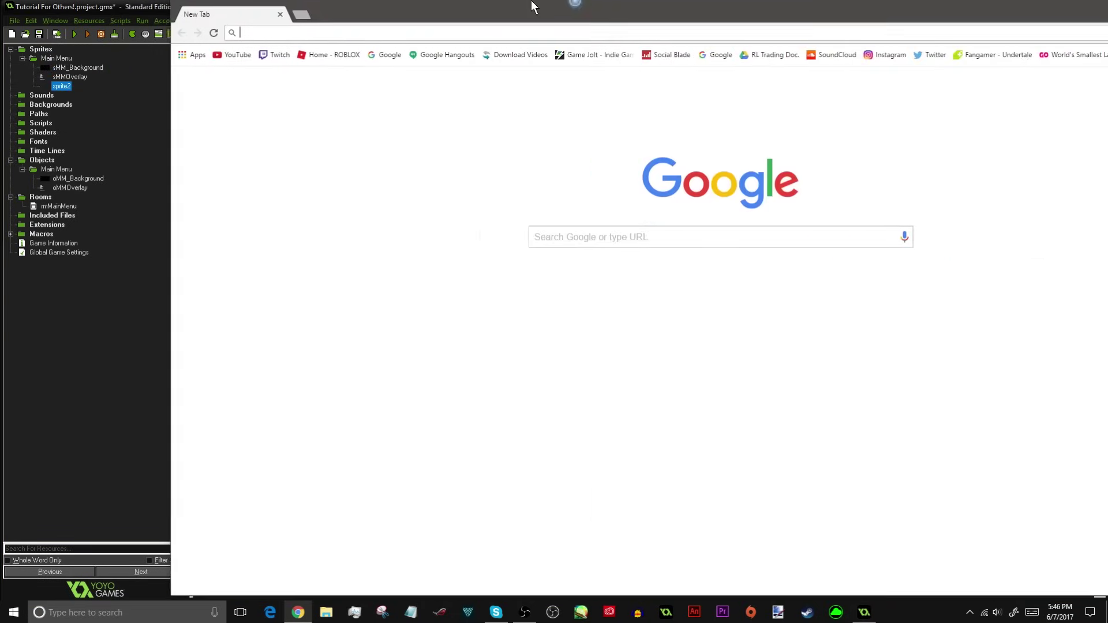
click(73, 50)
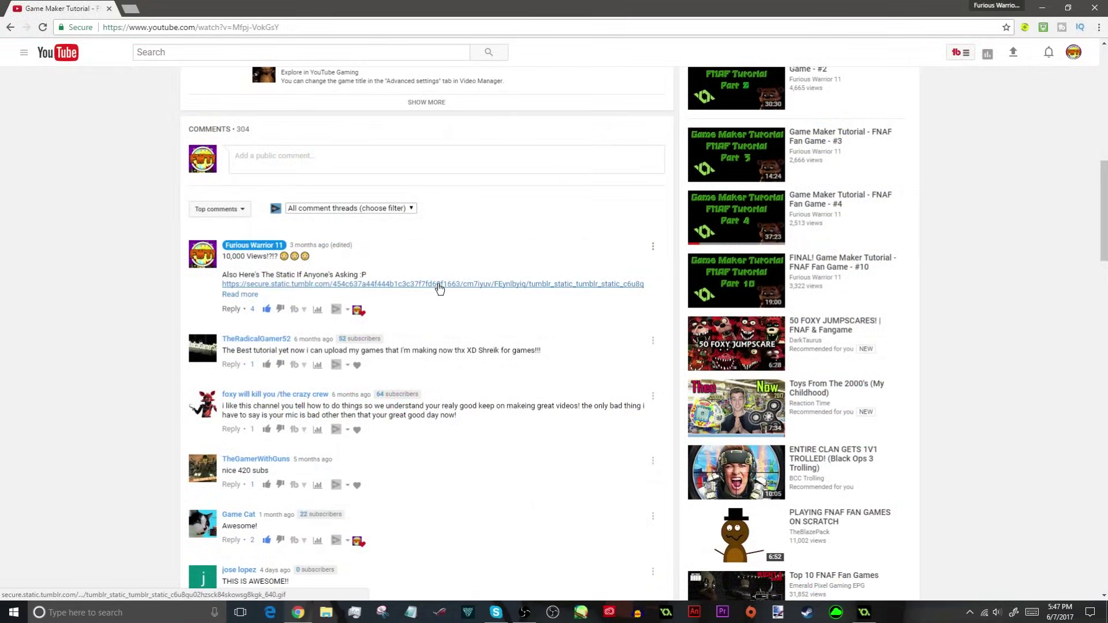
click(440, 286)
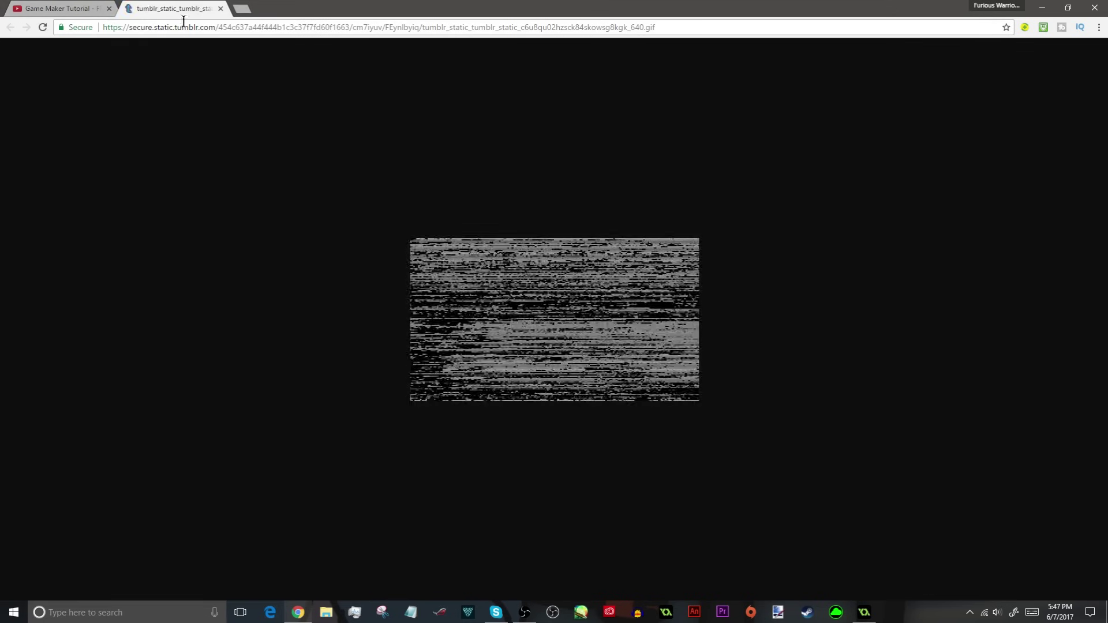
click(109, 8)
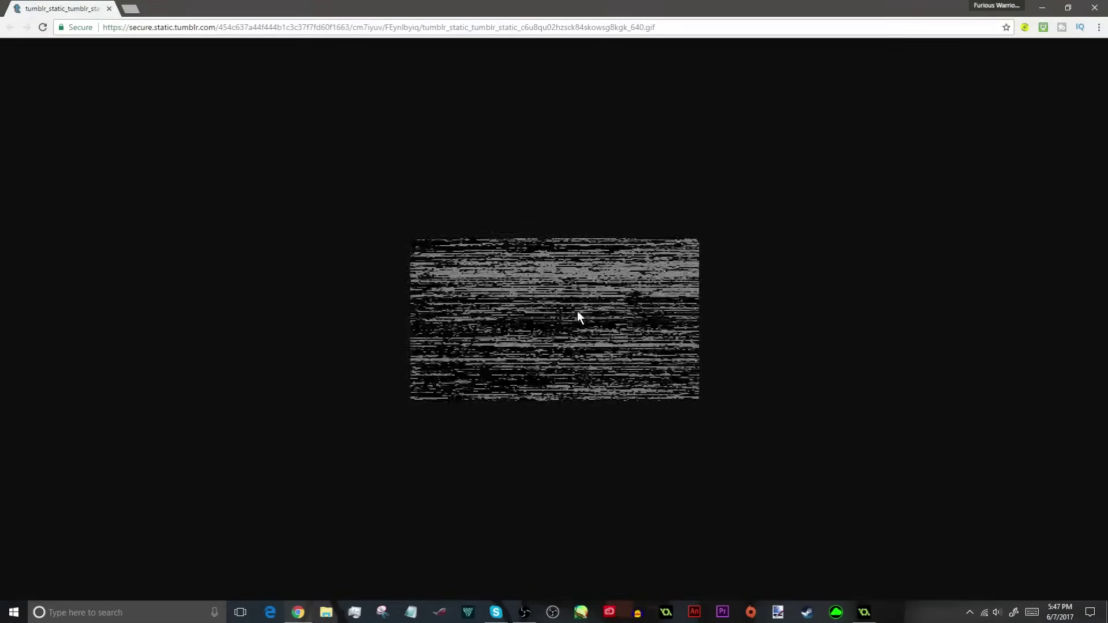
- Start saving the static GIF image to the Desktop and create a folder there named Game Maker Tutorial
right_click(561, 290)
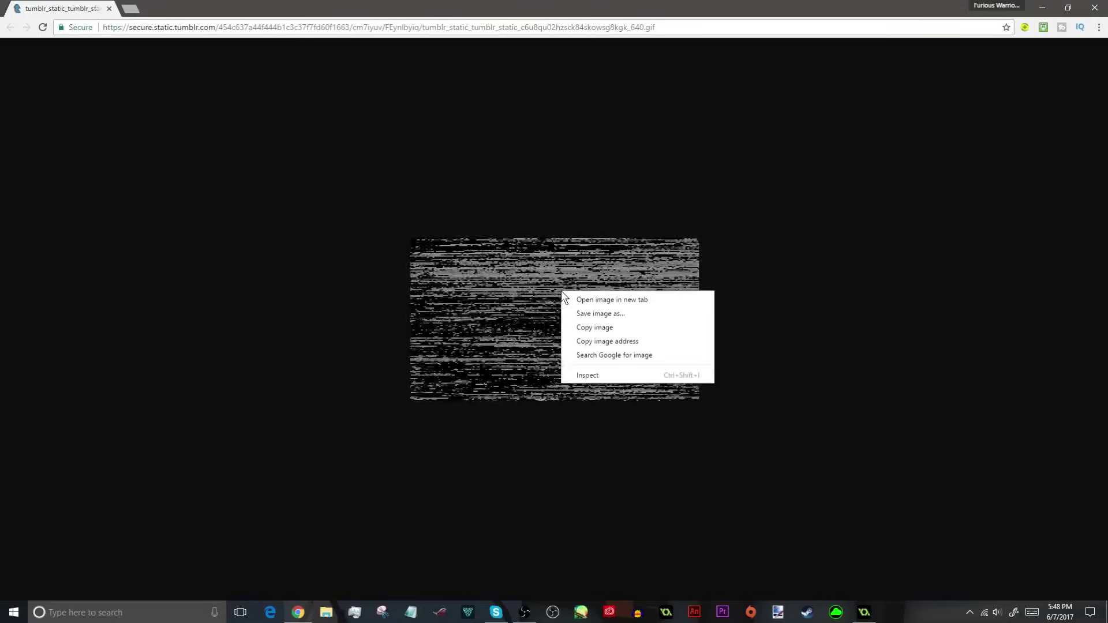
click(598, 314)
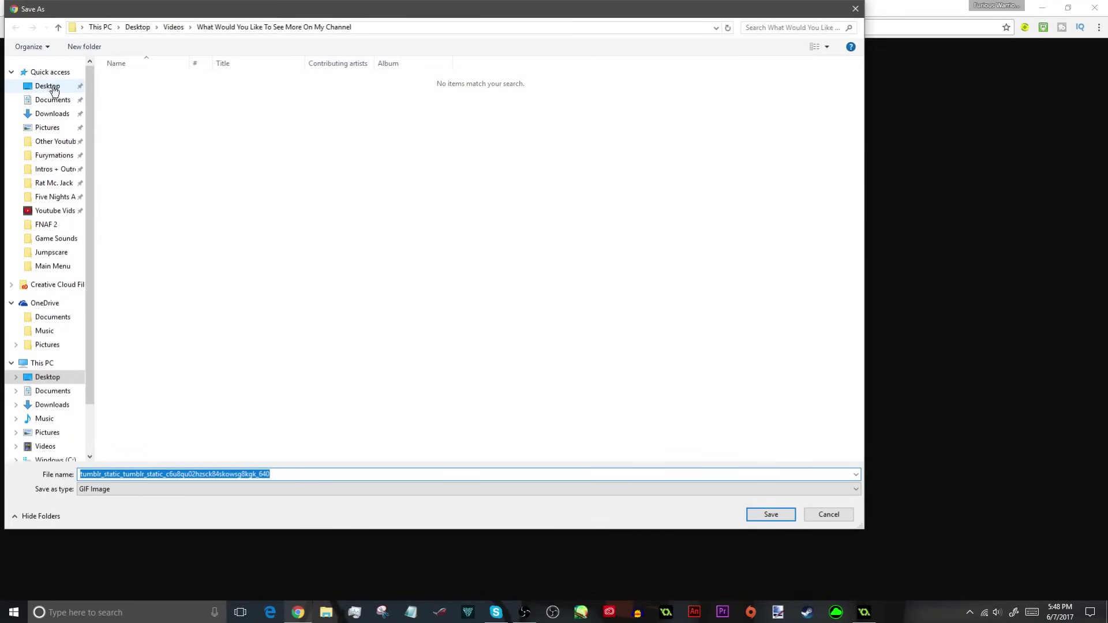
click(48, 87)
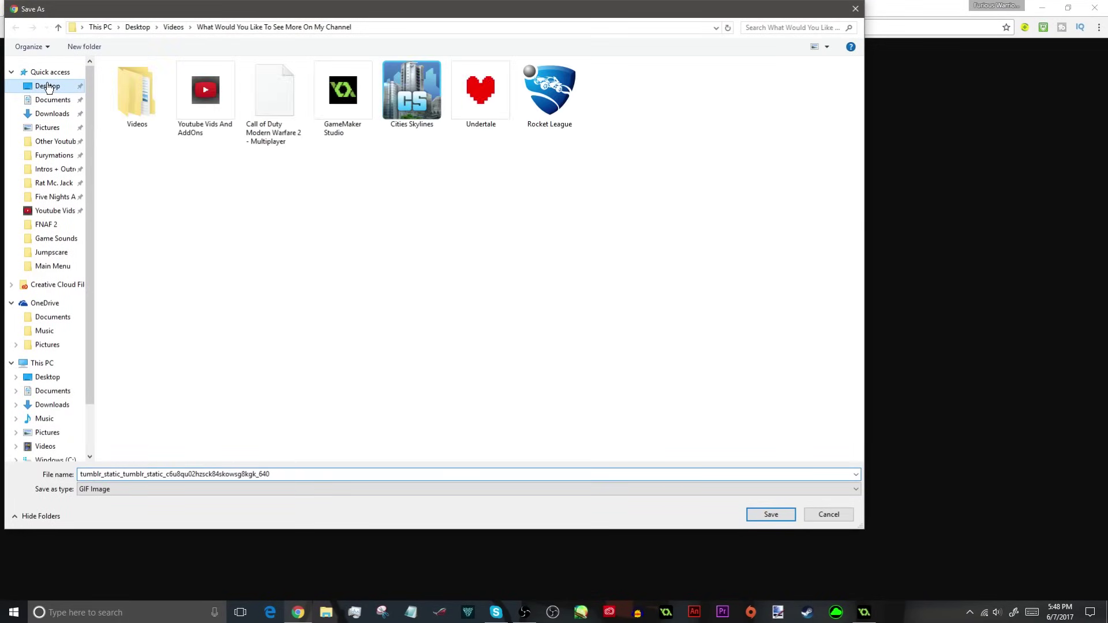
right_click(205, 233)
mouse_move(164, 353)
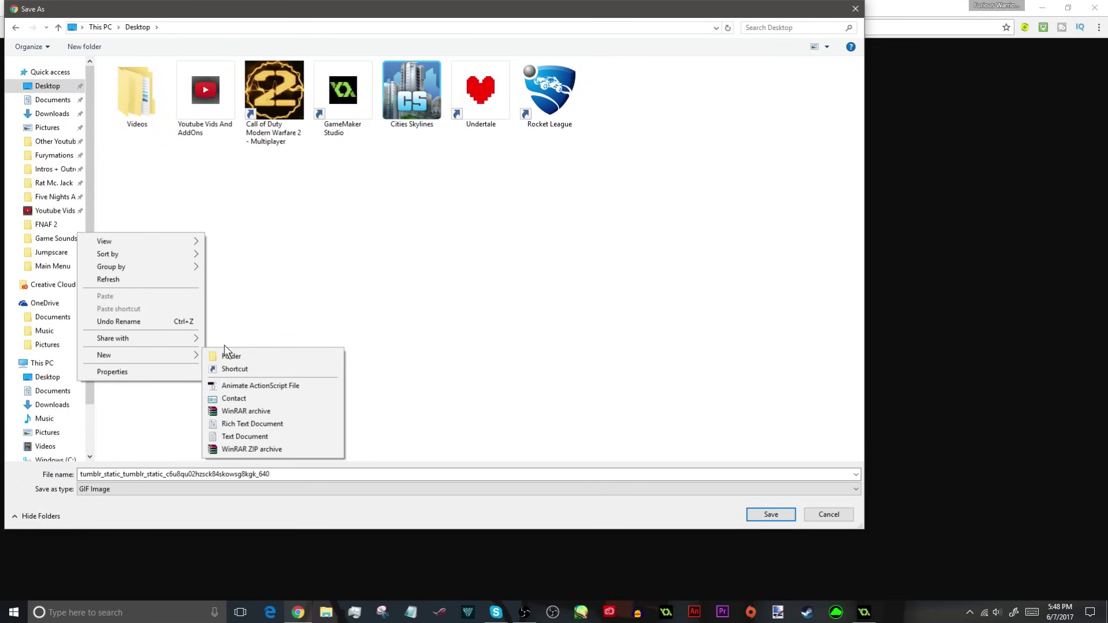
click(231, 355)
text(G)
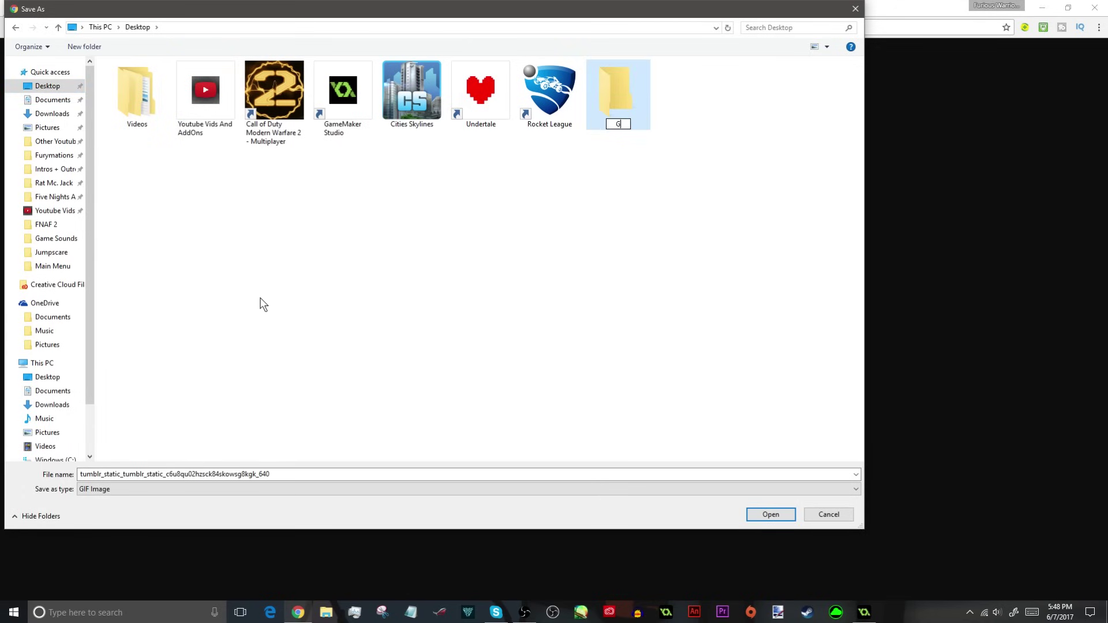
text(ame Maker Tutorial)
key(Return)
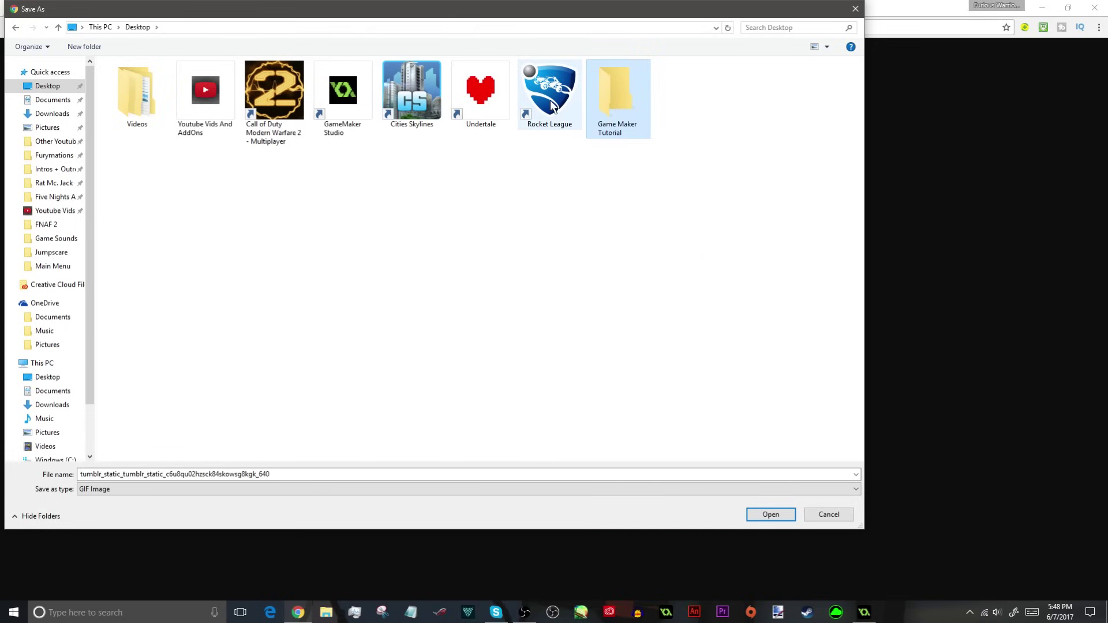
- Save the GIF as Static inside the Game Maker Tutorial folder and close the browser window
double_click(609, 91)
double_click(300, 474)
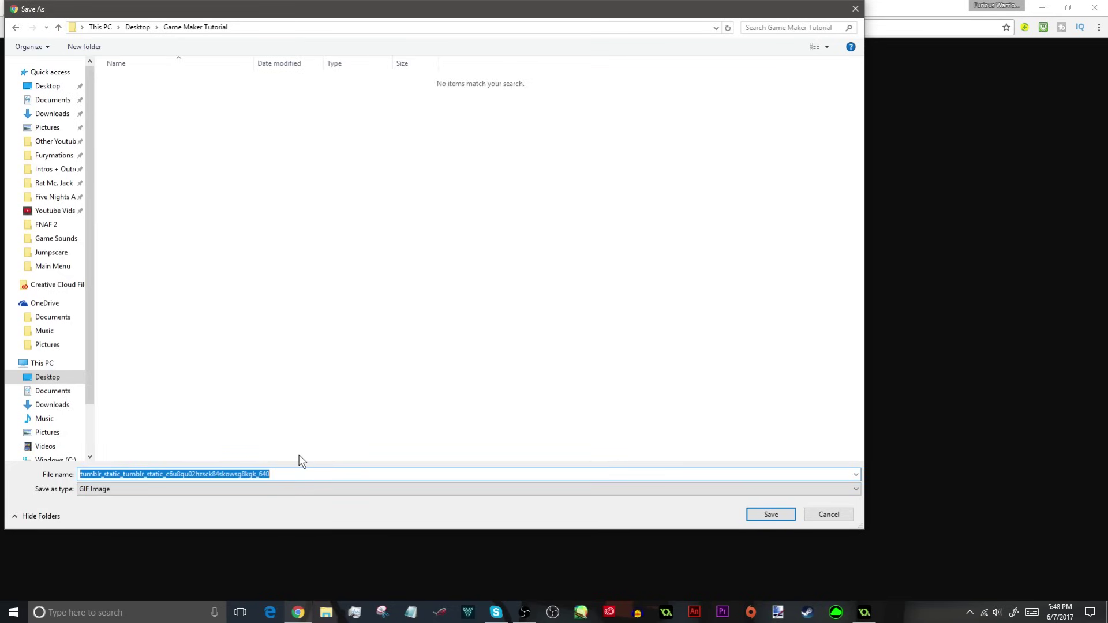
text(Static)
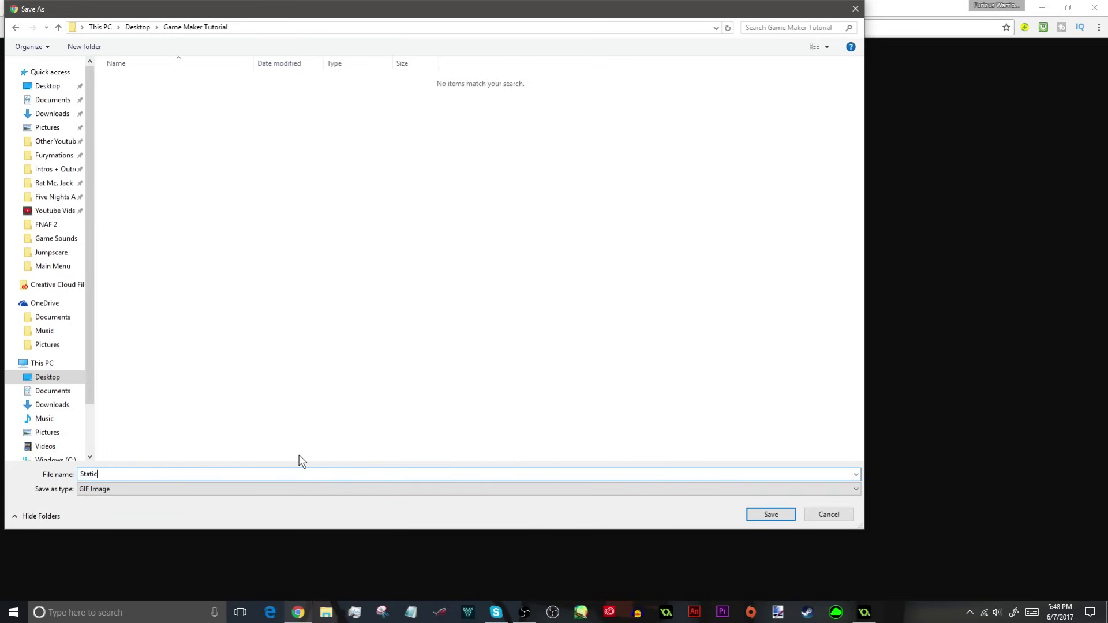
key(Return)
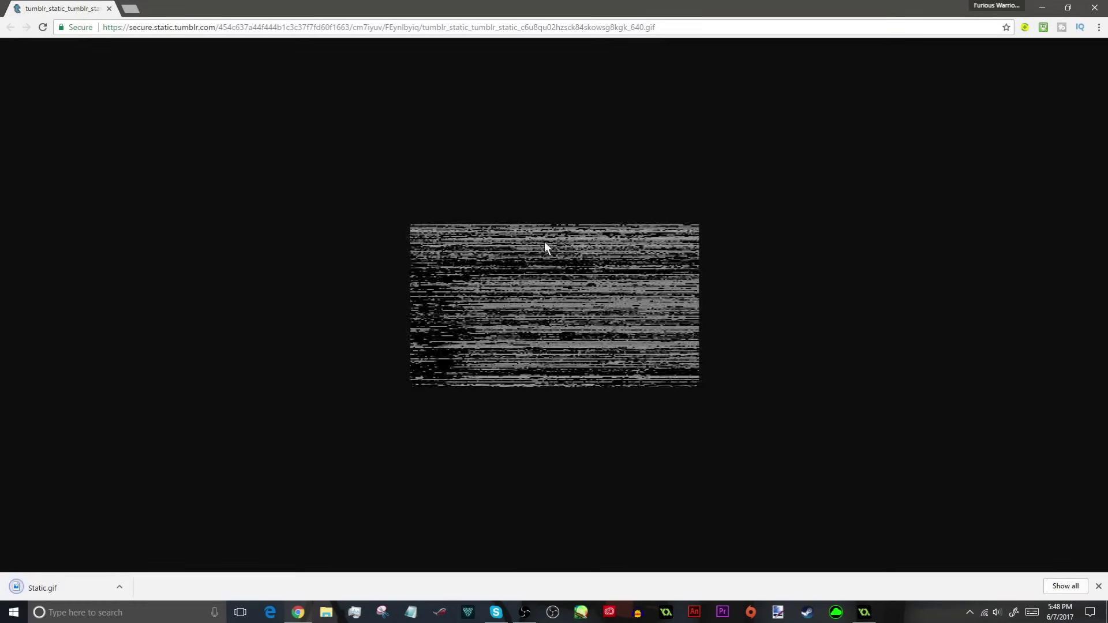
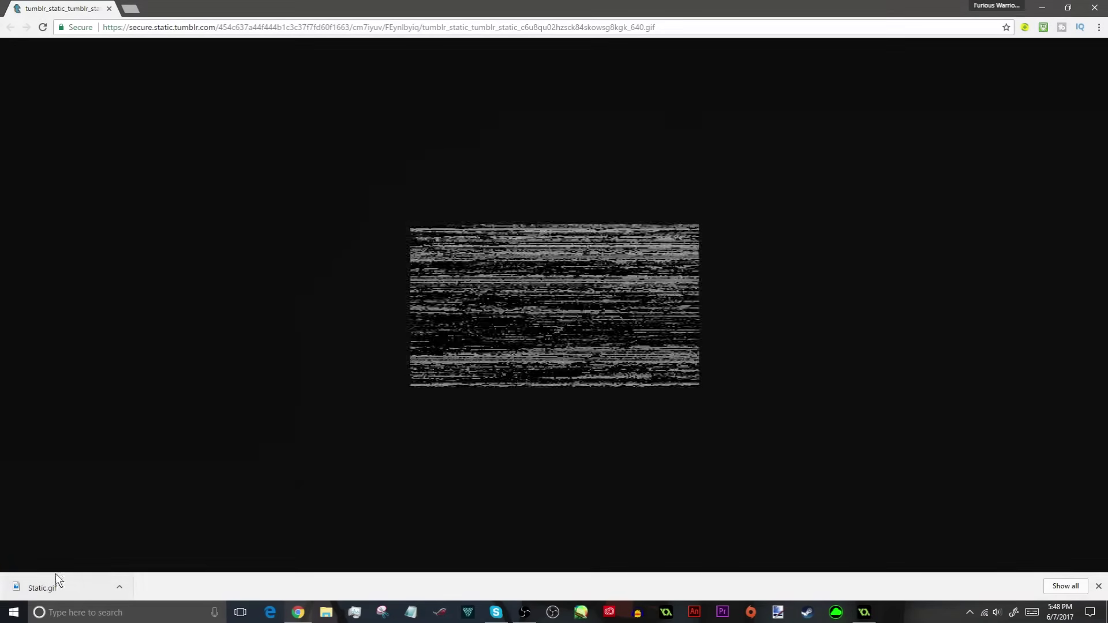
click(1099, 12)
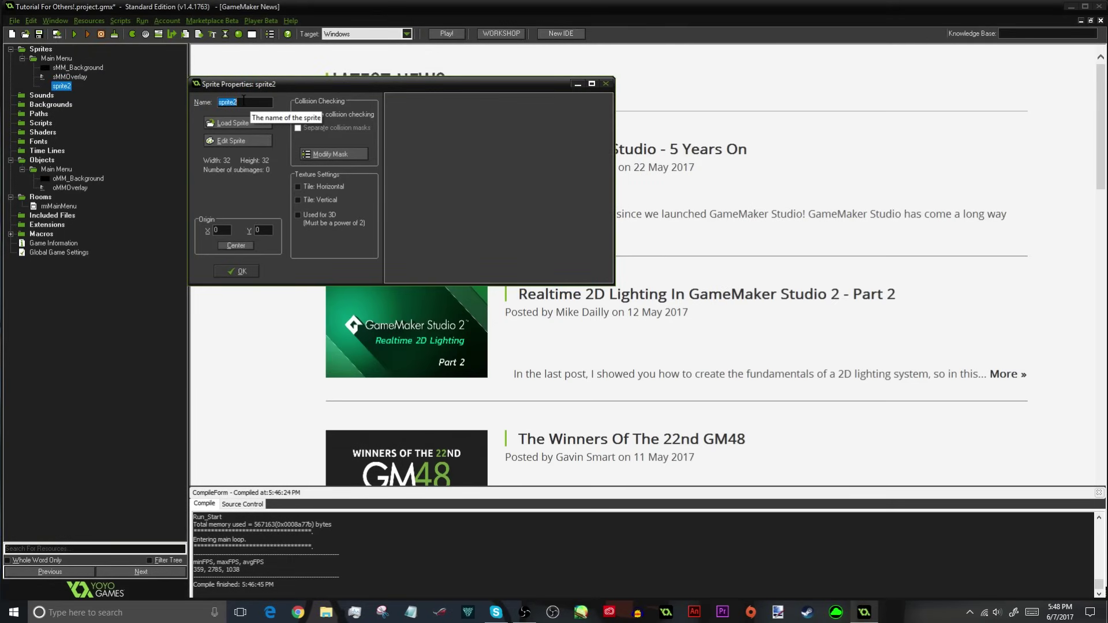
- Name the new sprite sStatic and load the Static image from the Desktop's Game Maker Tutorial folder into it
text(sStatic)
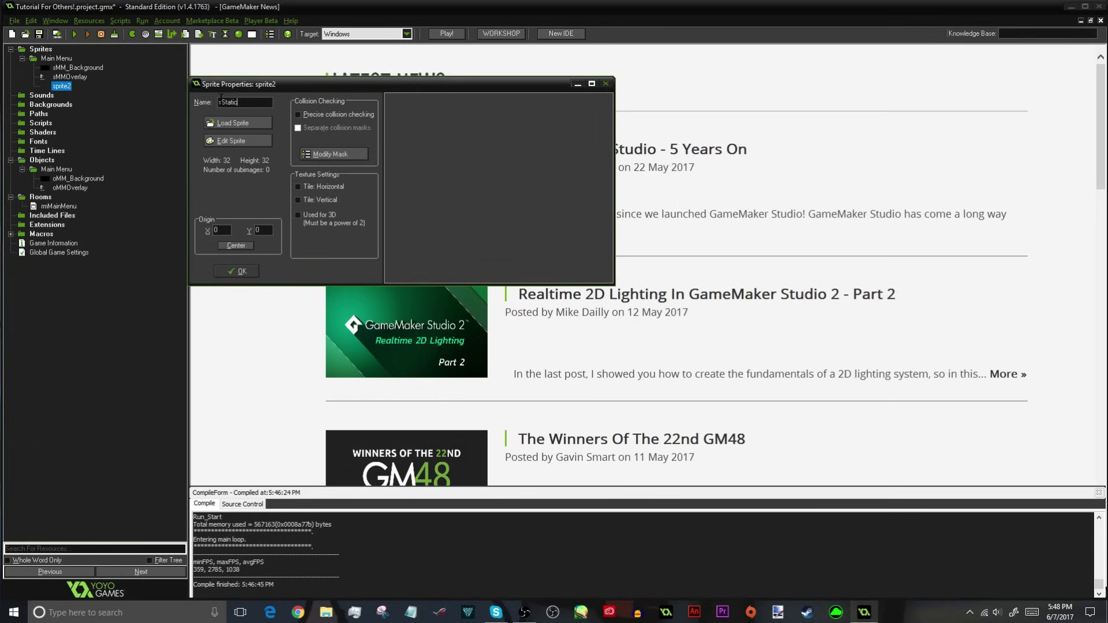
drag(246, 87, 278, 62)
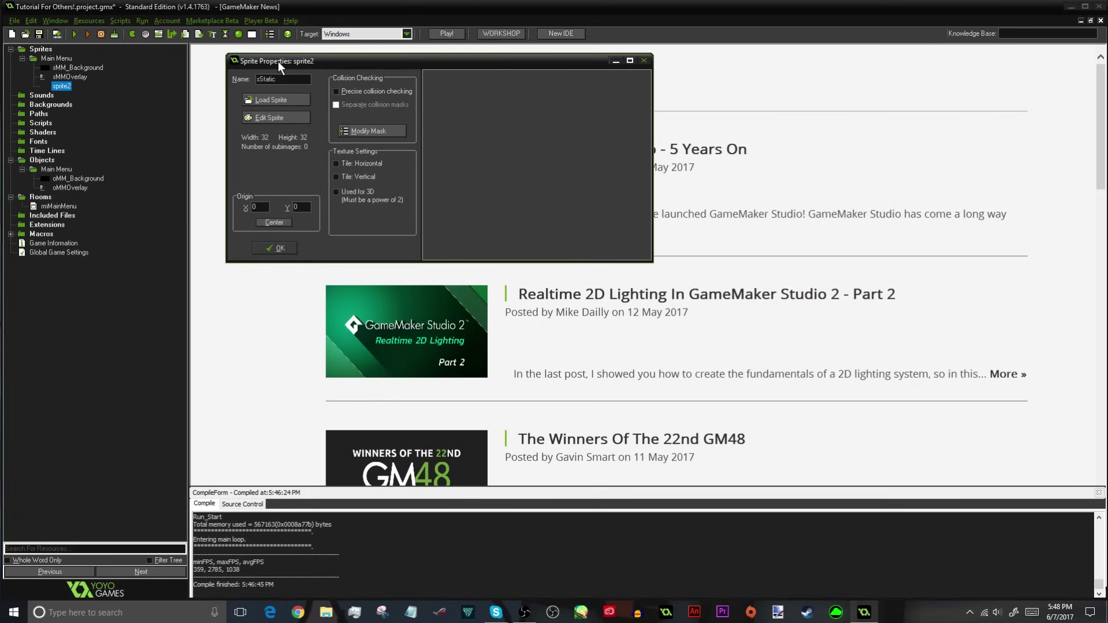
click(269, 104)
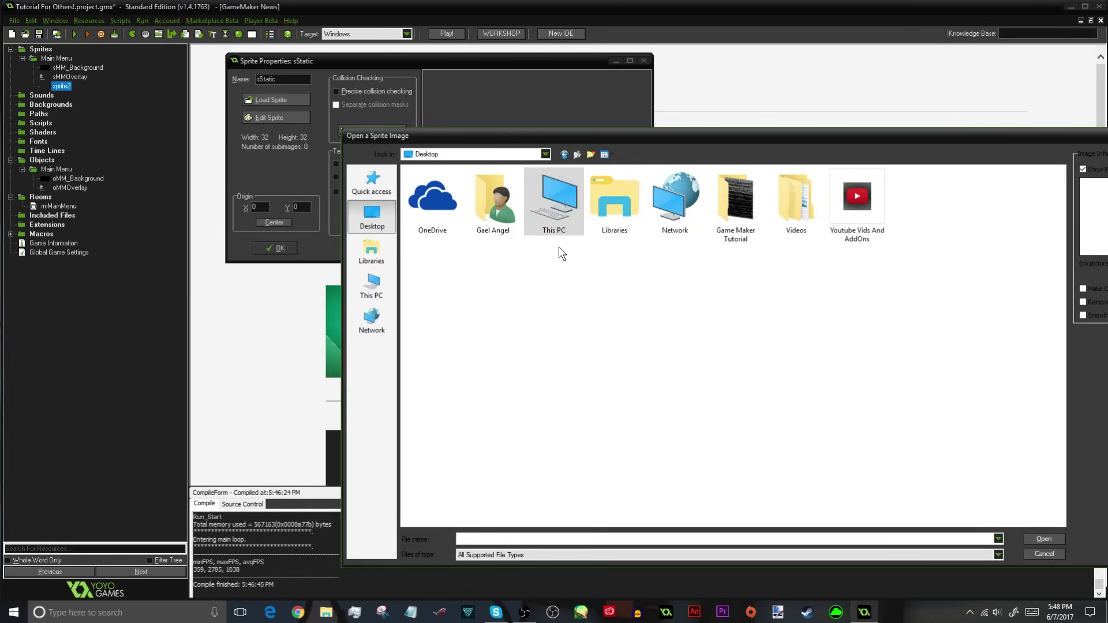
double_click(742, 237)
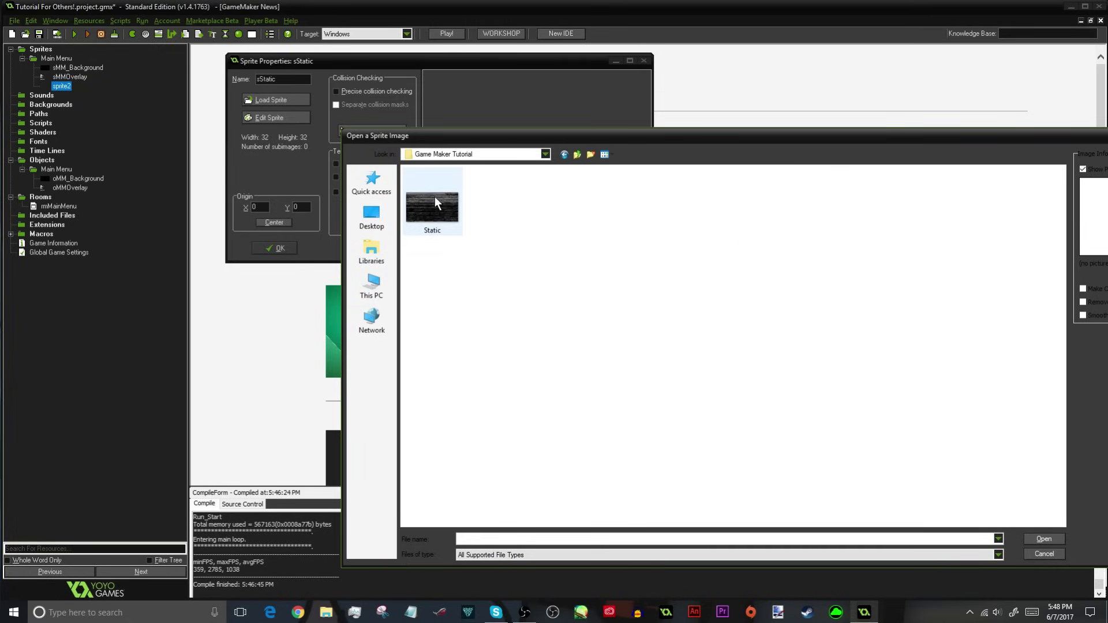
double_click(429, 202)
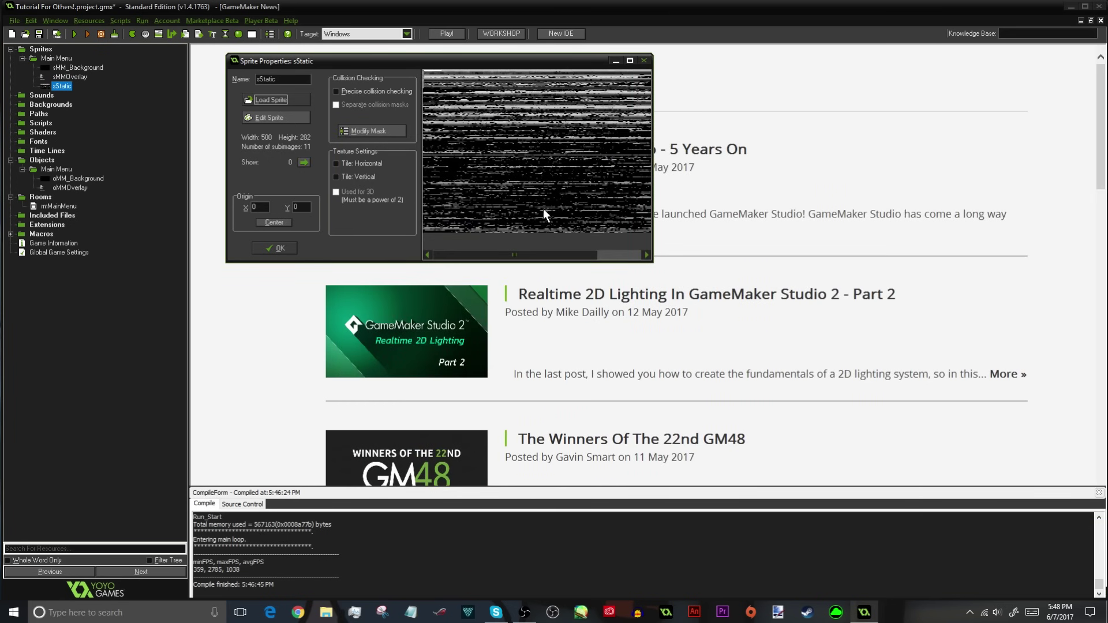
- Open sStatic for editing, examine its frames and preview the animation in an enlarged preview area, then hide the preview
click(283, 118)
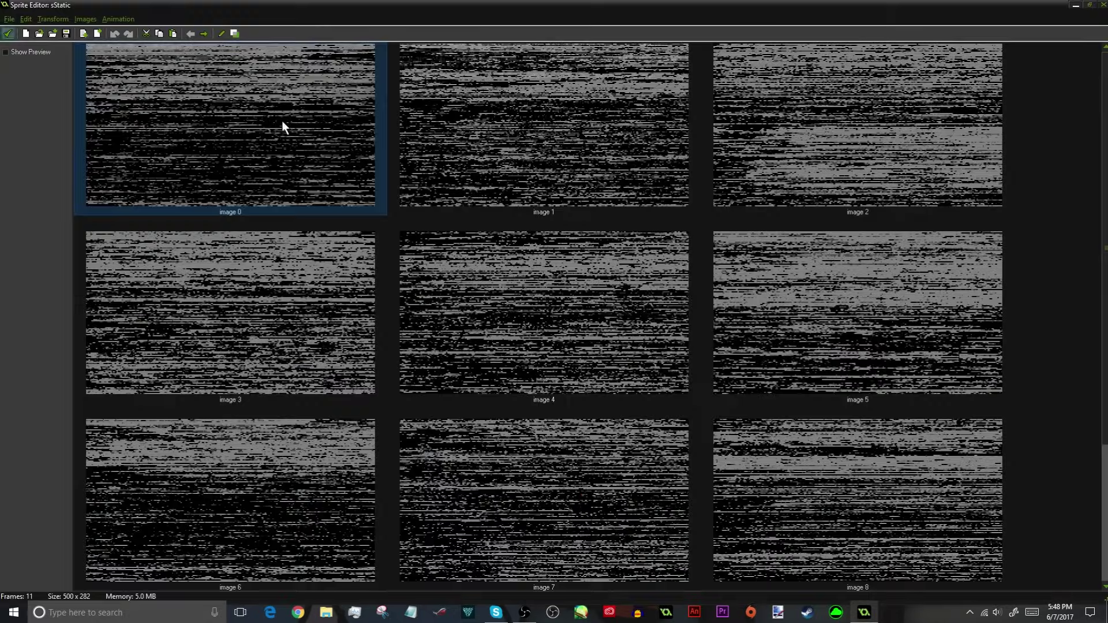
scroll(325, 142, down, 3)
scroll(325, 142, up, 3)
scroll(364, 141, down, 3)
scroll(462, 211, up, 3)
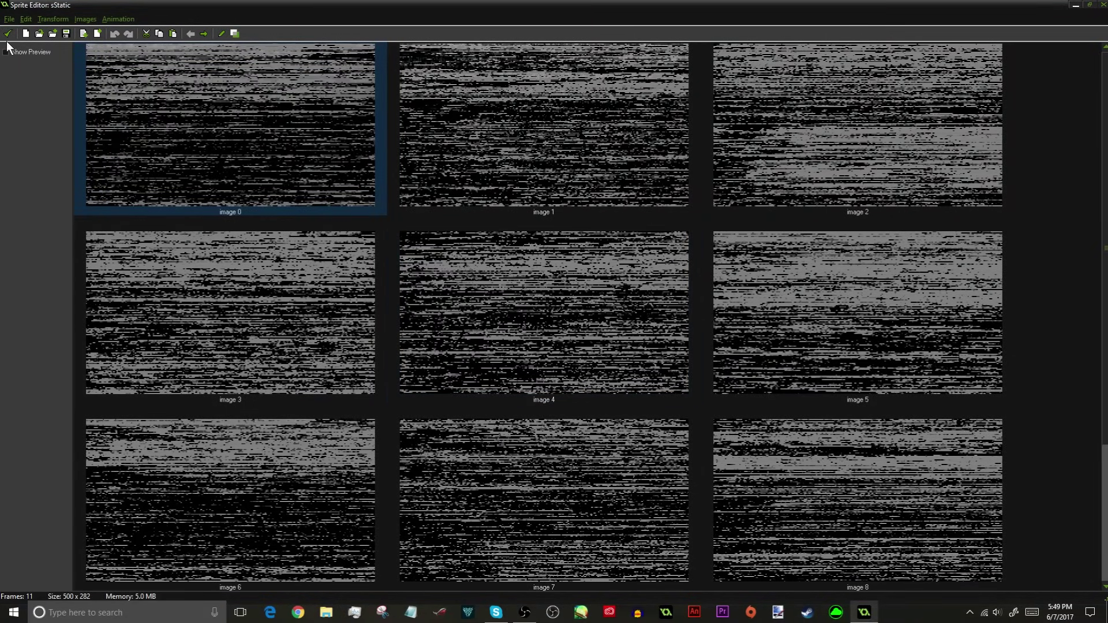
click(40, 52)
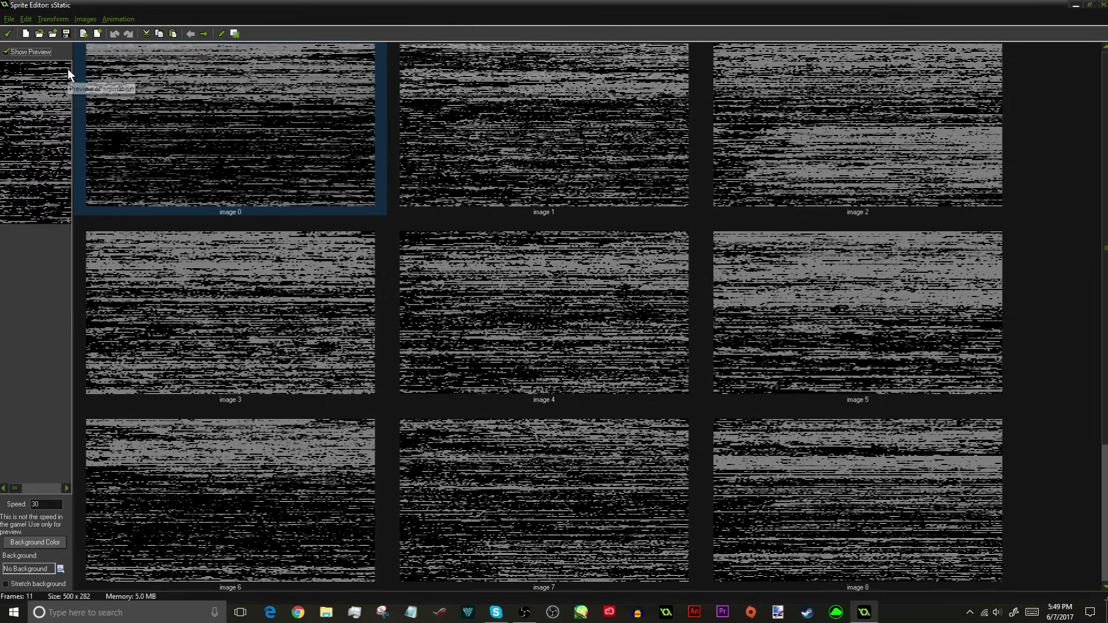
drag(69, 69, 498, 82)
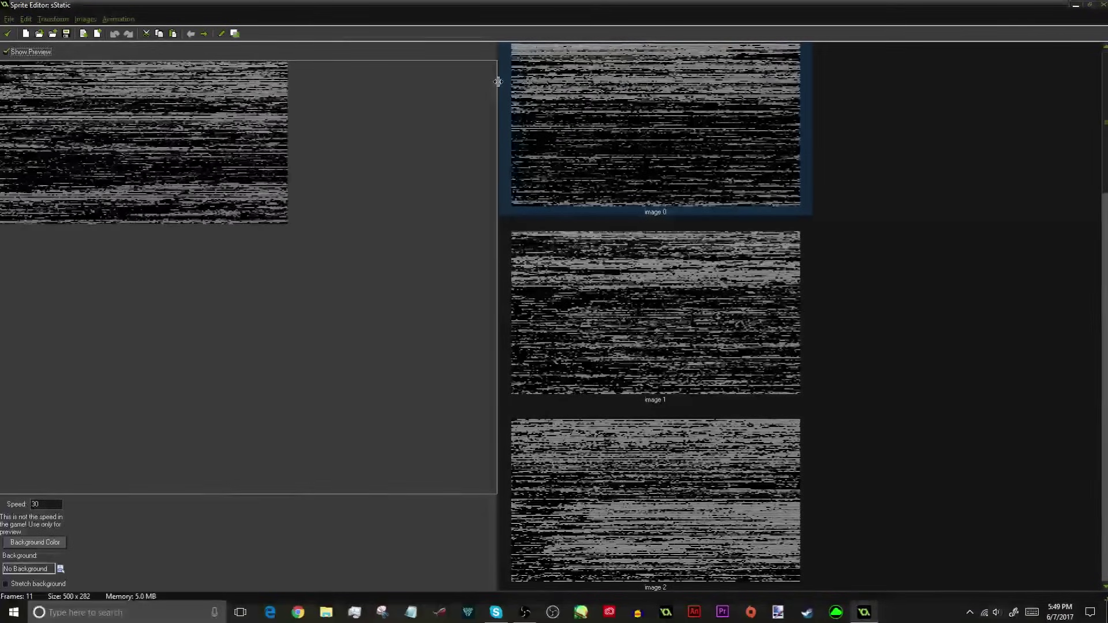
click(46, 54)
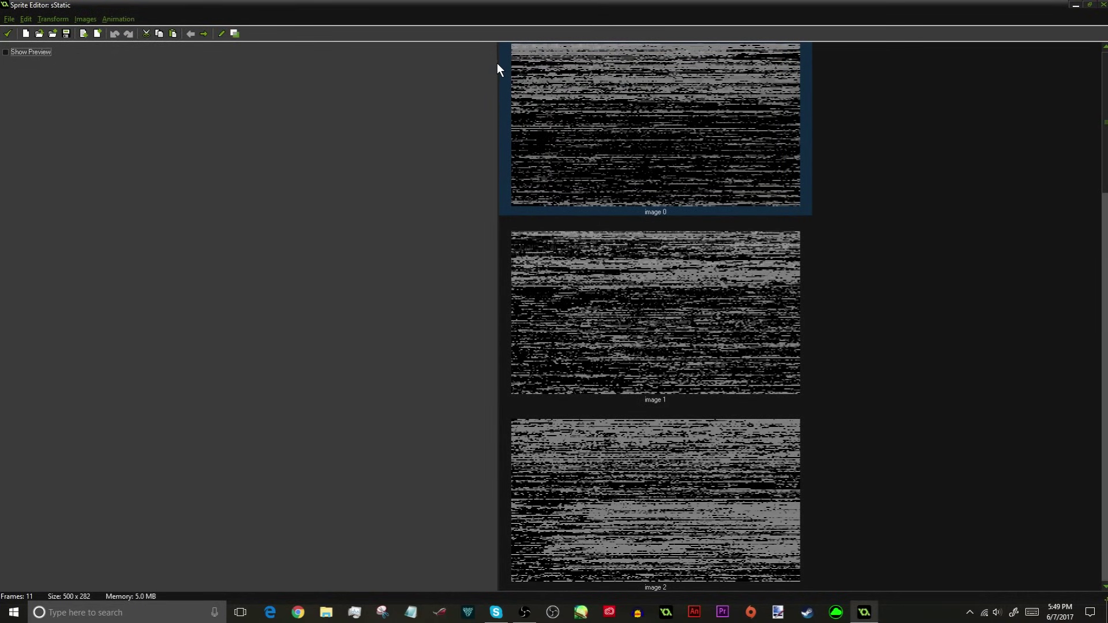
drag(496, 64, 18, 58)
- Stretch the sprite's images to 1280 x 720 pixels without keeping the aspect ratio, and preview the resized animation
click(56, 22)
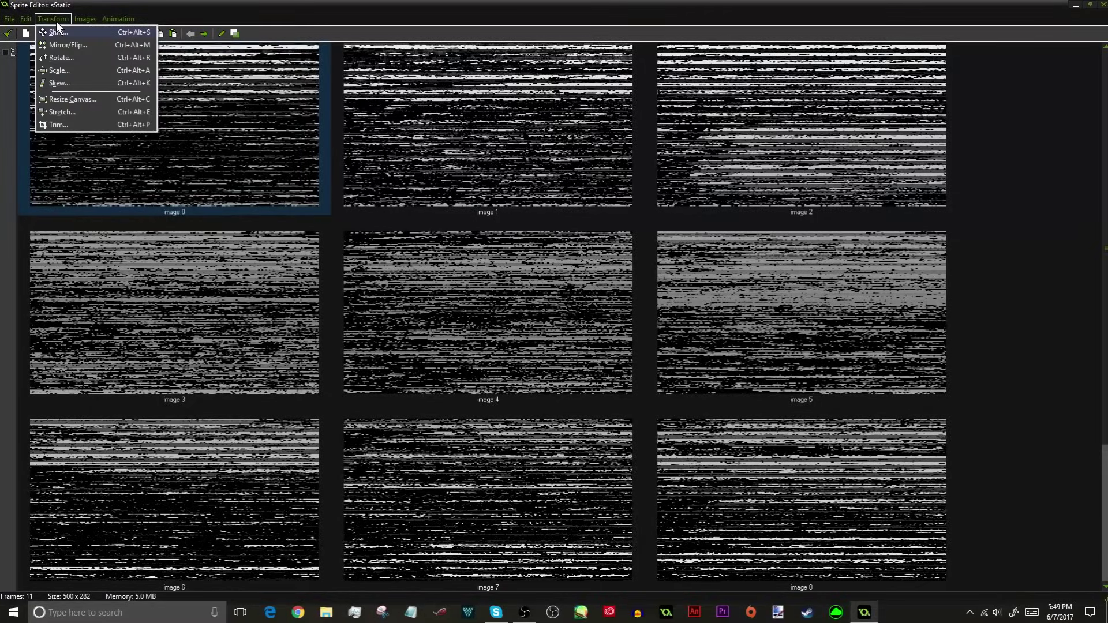
click(76, 113)
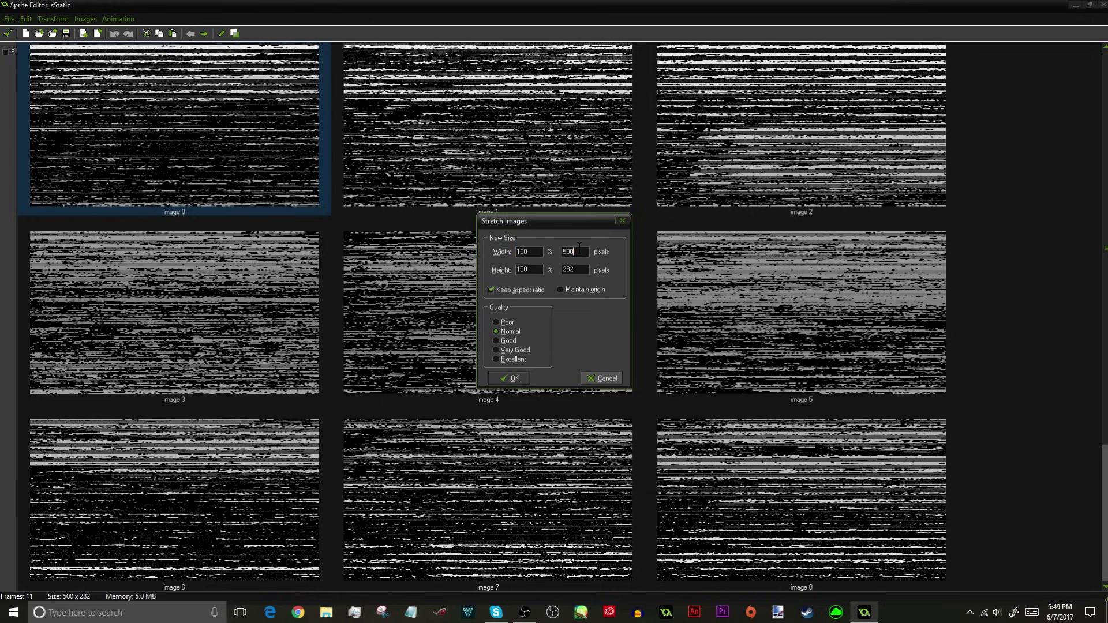
click(516, 290)
text(1280)
double_click(568, 270)
text(720)
key(Return)
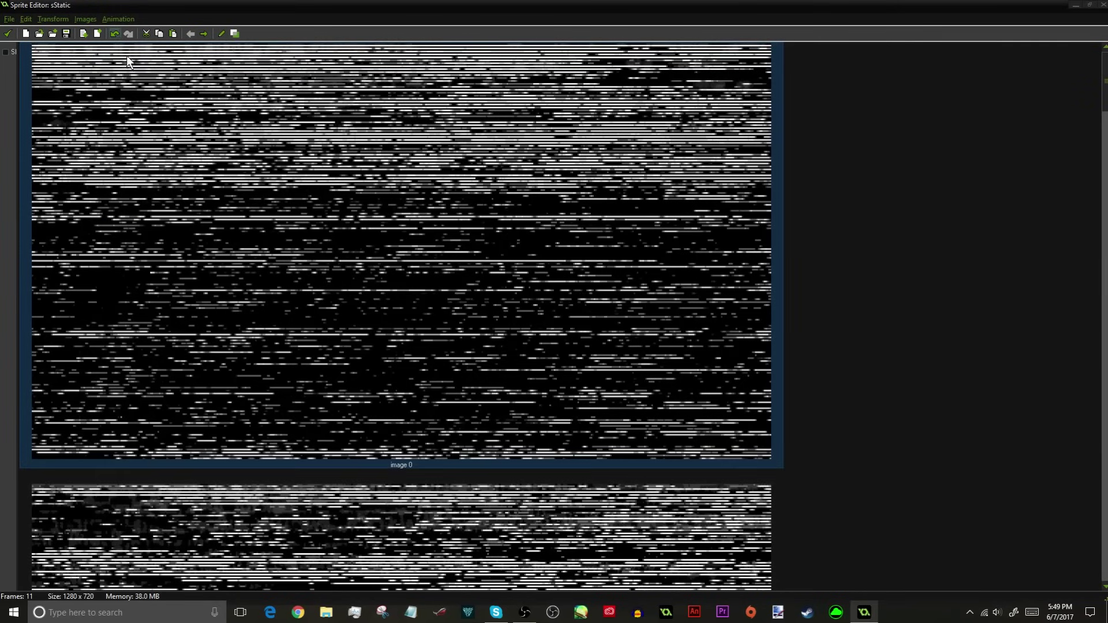
click(6, 51)
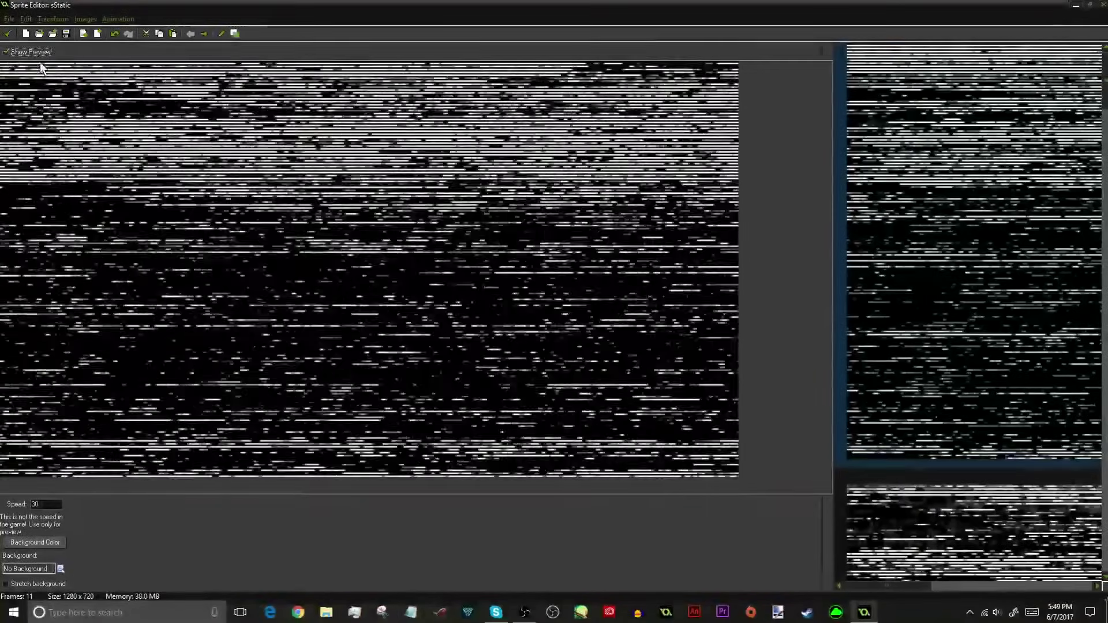
key(space)
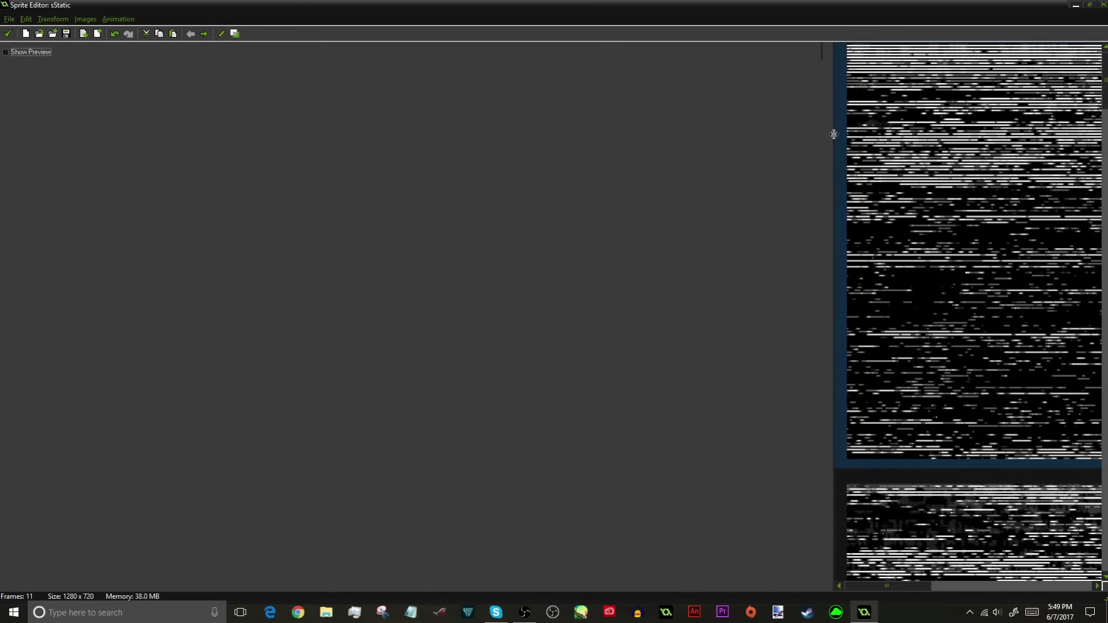
drag(834, 134, 15, 138)
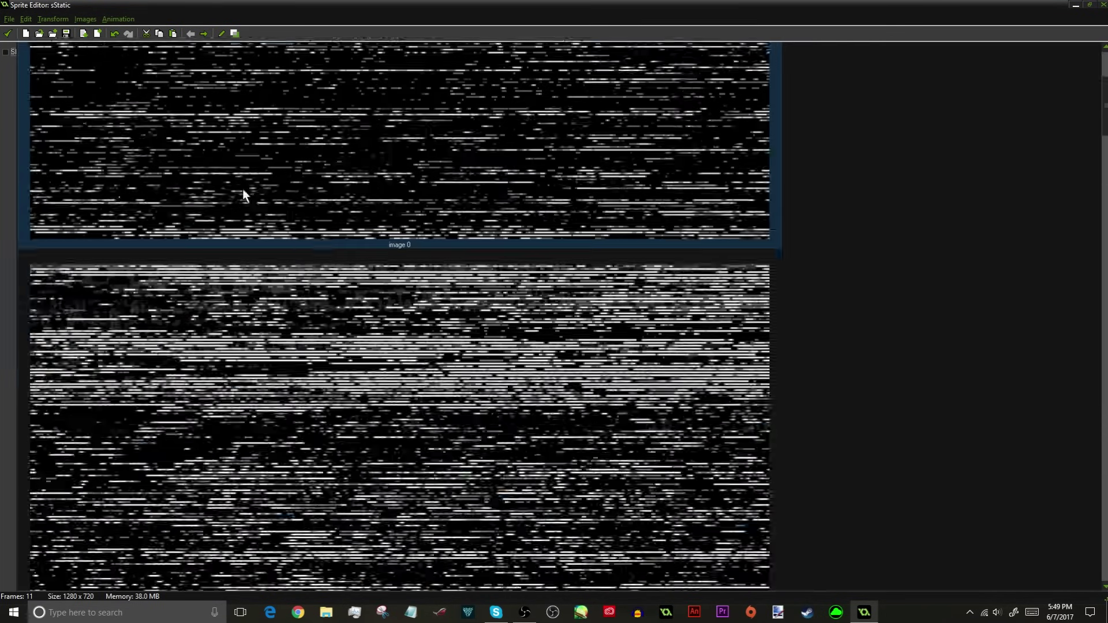
scroll(246, 211, up, 3)
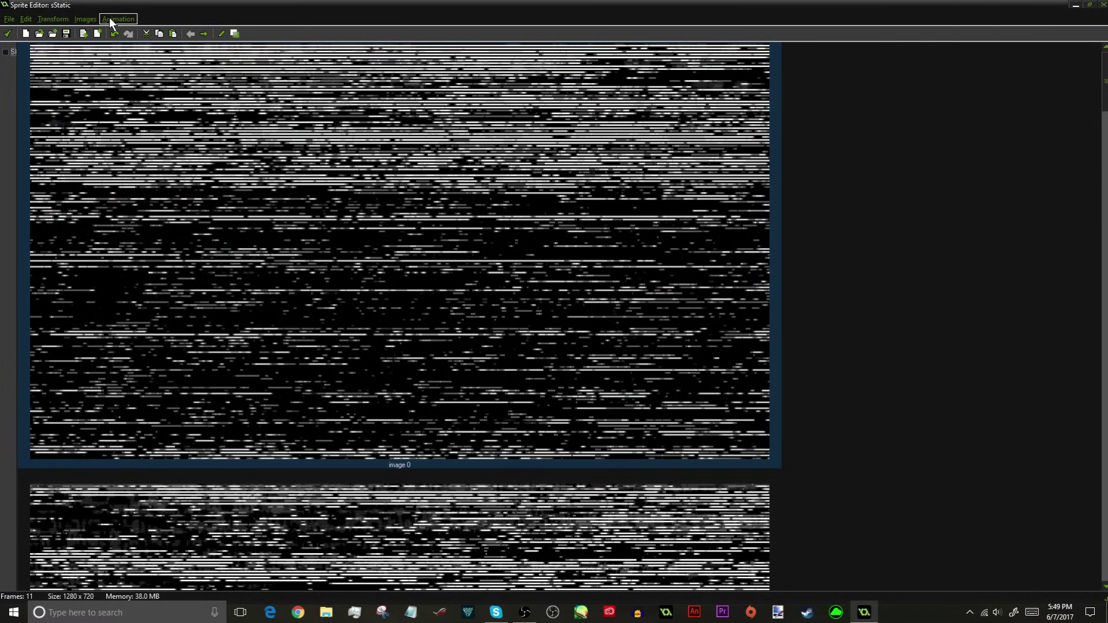
- Set the opacity (alpha) to 25 for all images in the sprite
click(90, 20)
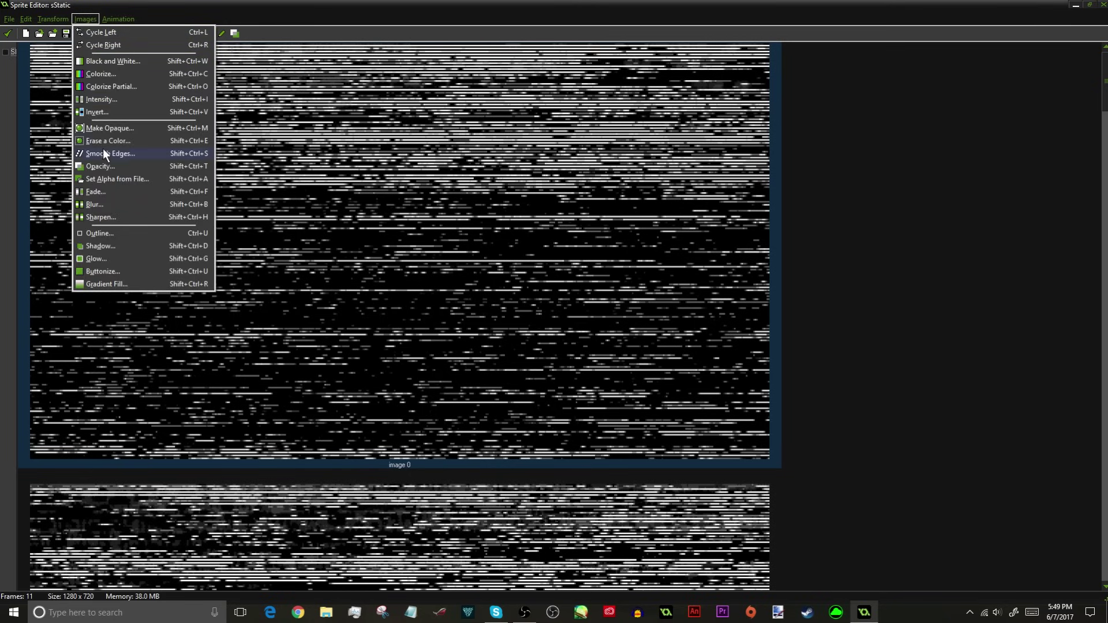
click(107, 165)
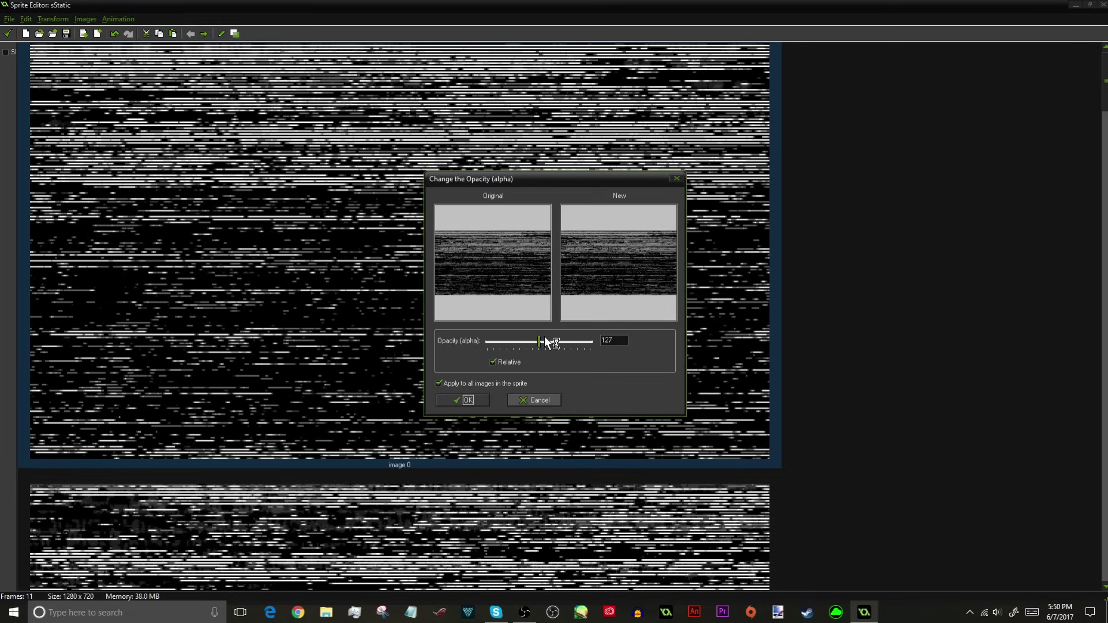
drag(545, 337, 502, 336)
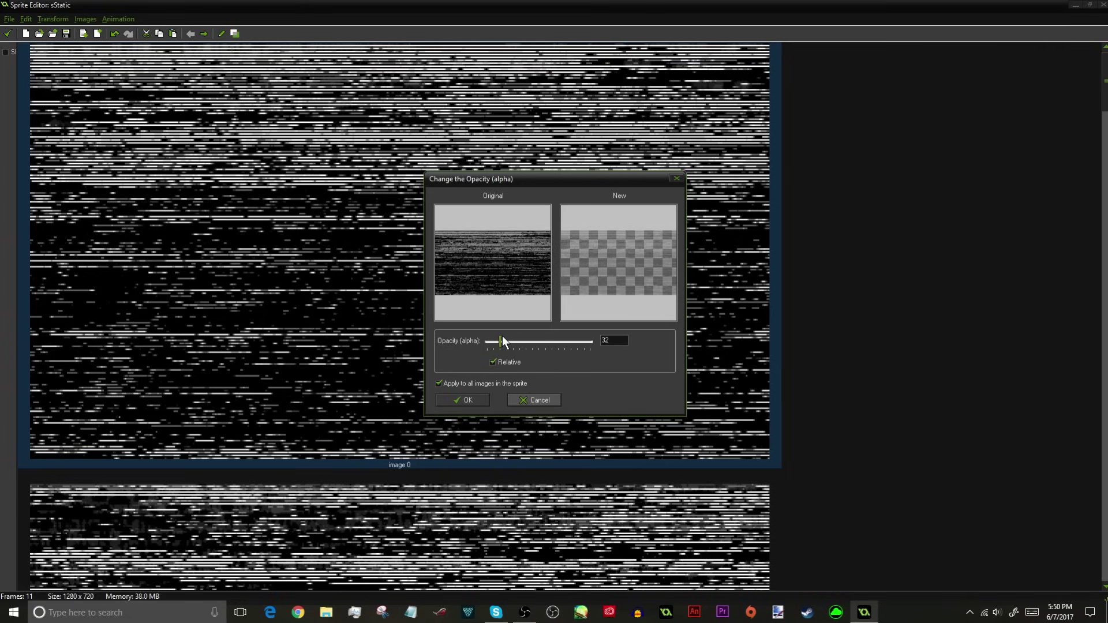
double_click(611, 340)
text(25)
click(467, 400)
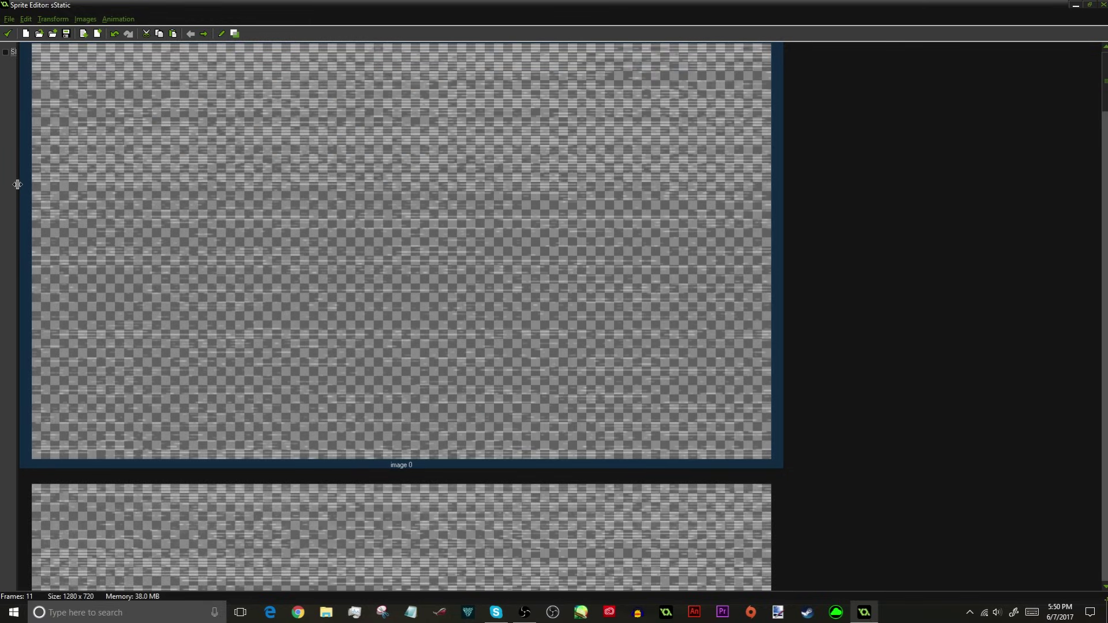
- Preview the semi-transparent static animation, then accept the image edits and the sStatic sprite's properties
drag(19, 185, 866, 220)
click(42, 51)
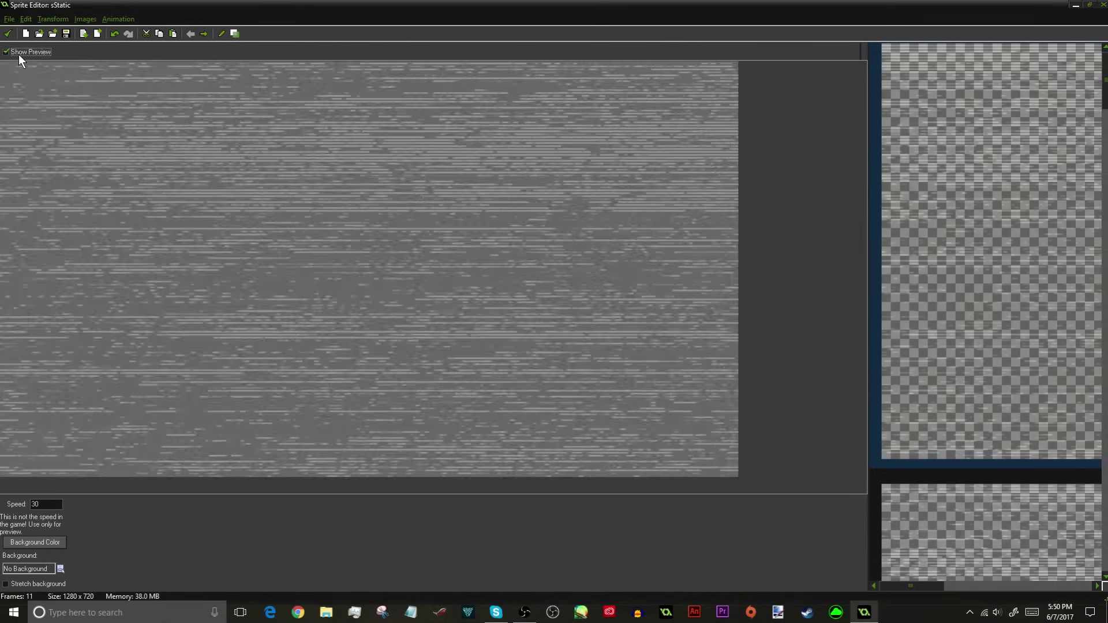
click(18, 53)
click(7, 33)
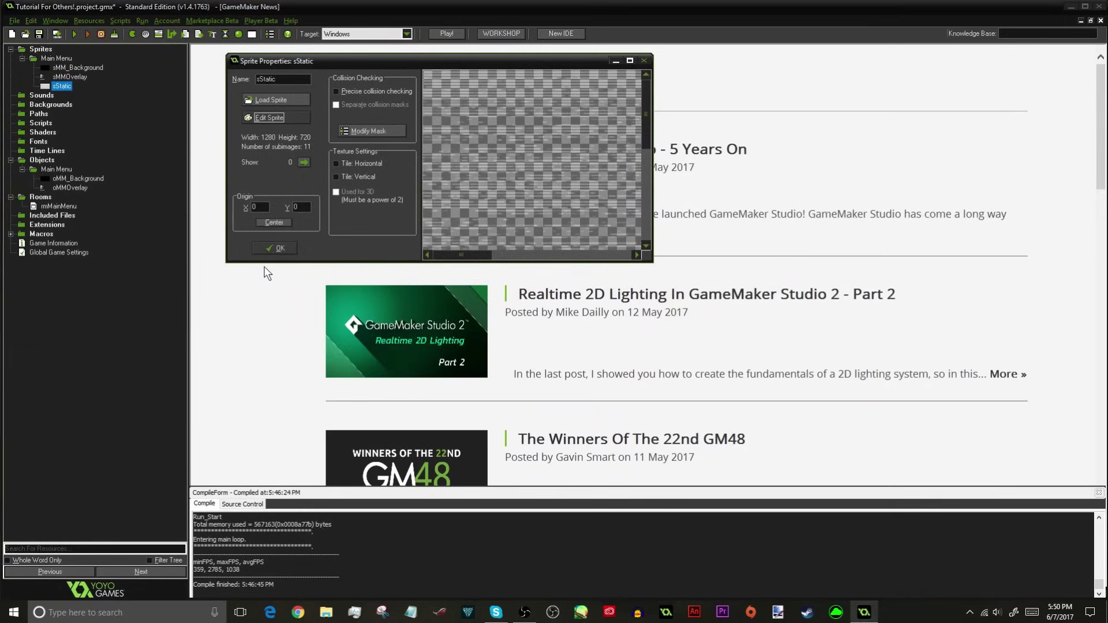
click(274, 248)
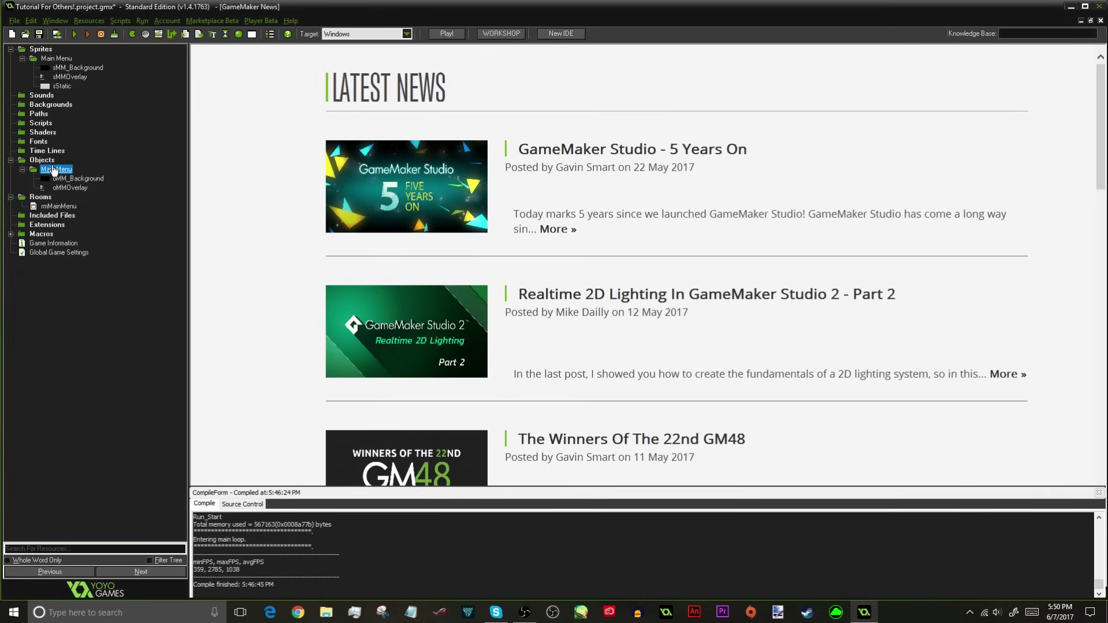
- Create an object named oStatic in the Main Menu objects group and assign it the sStatic sprite
right_click(57, 169)
click(86, 175)
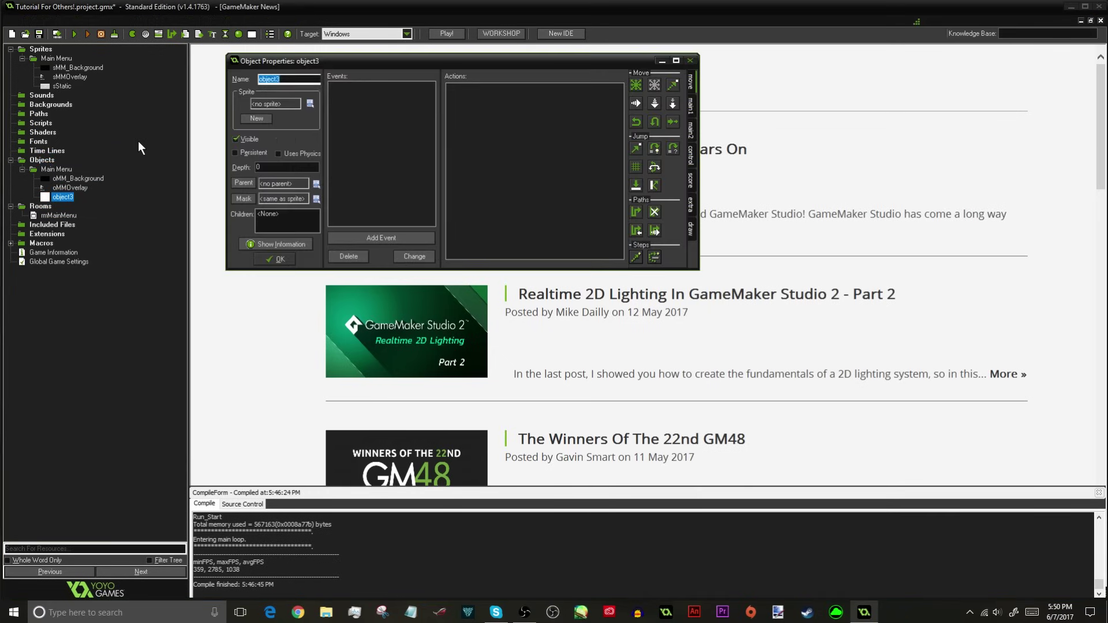
text(oStatic)
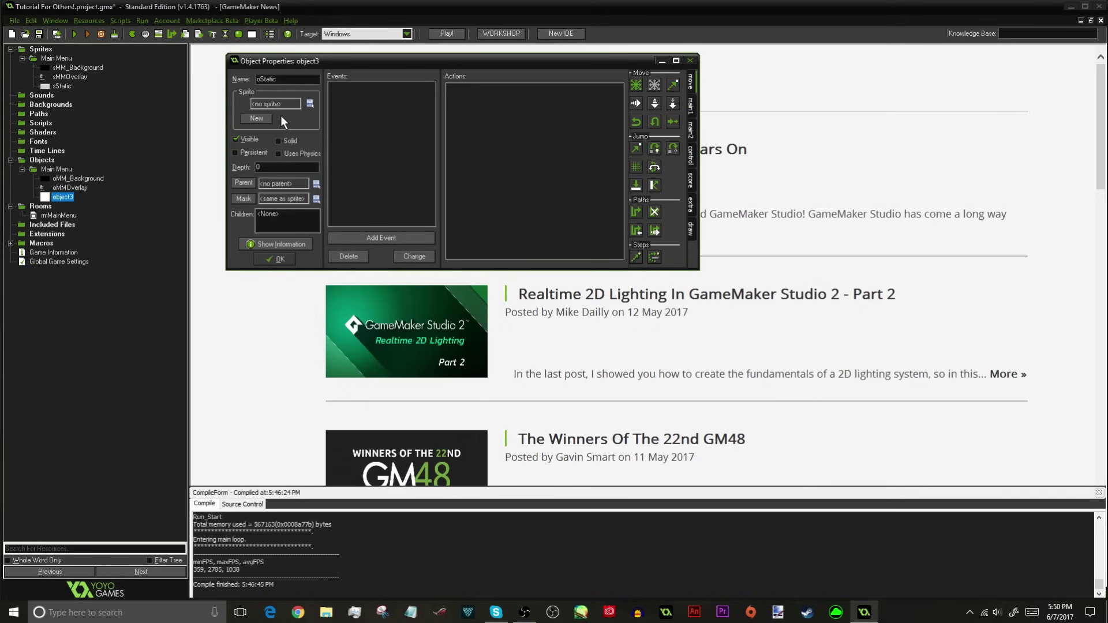
click(310, 104)
mouse_move(340, 125)
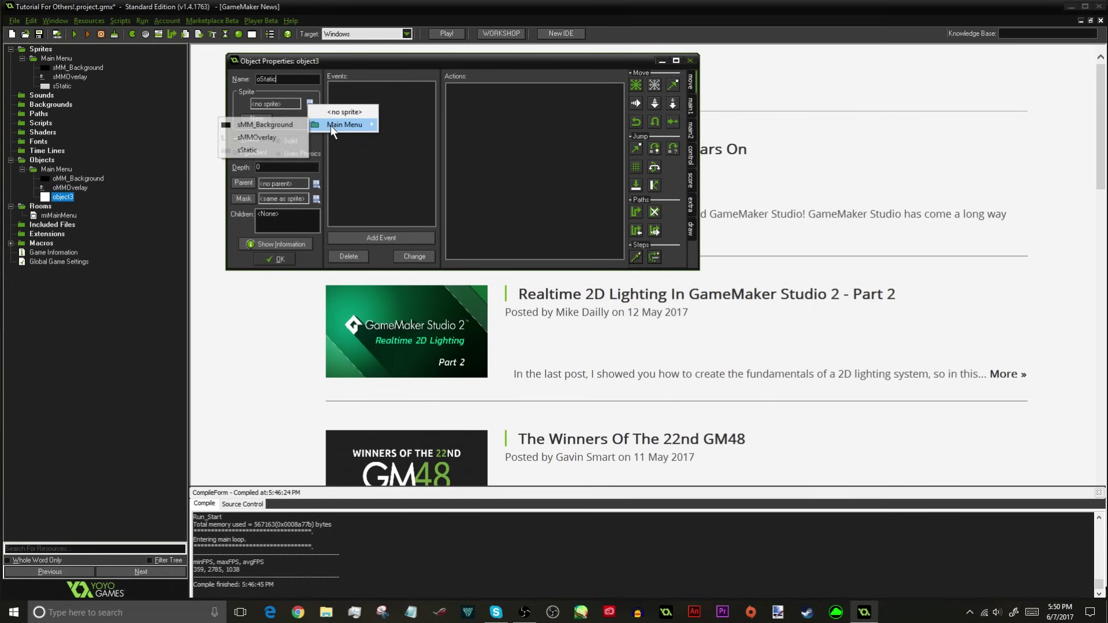
click(265, 150)
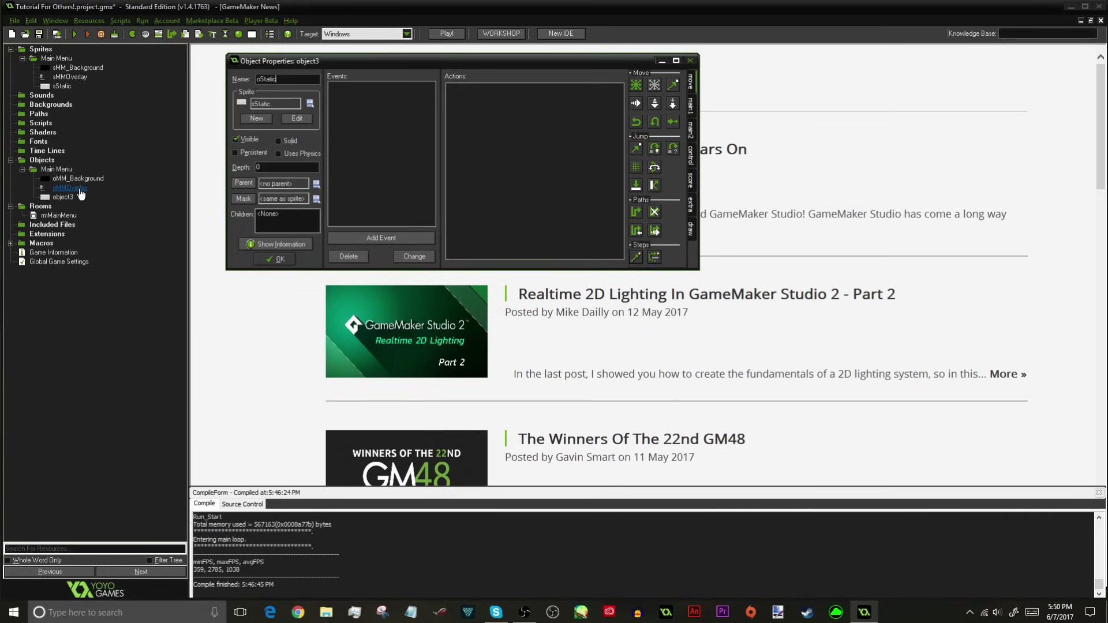
- Check the depth of the oMMOverlay object, then set oStatic's depth to -3 and accept its properties
double_click(79, 190)
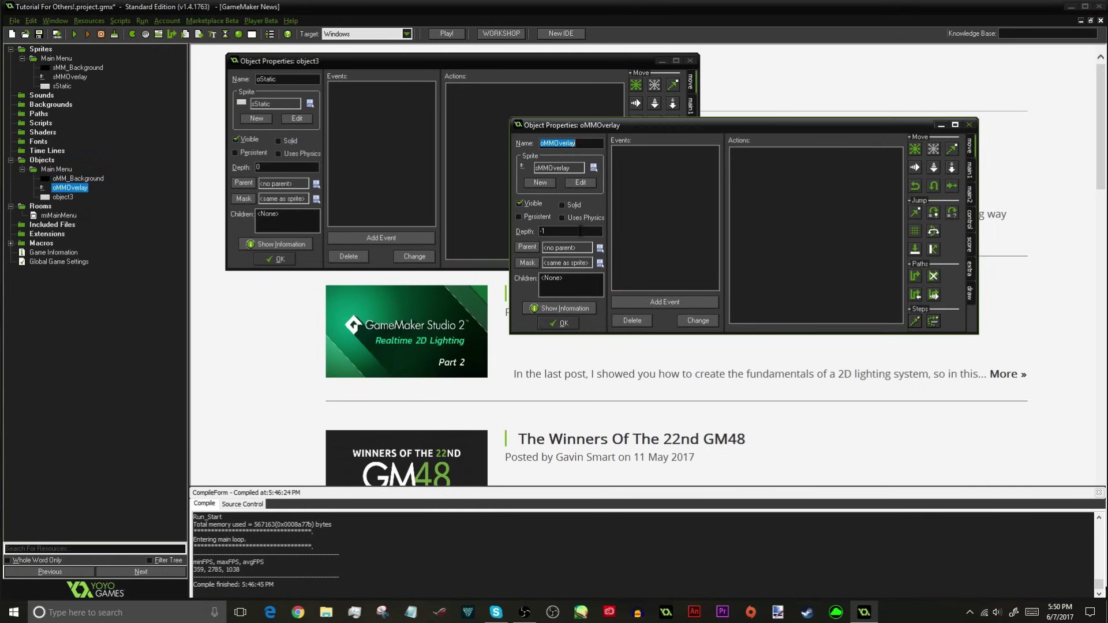
click(666, 237)
click(559, 323)
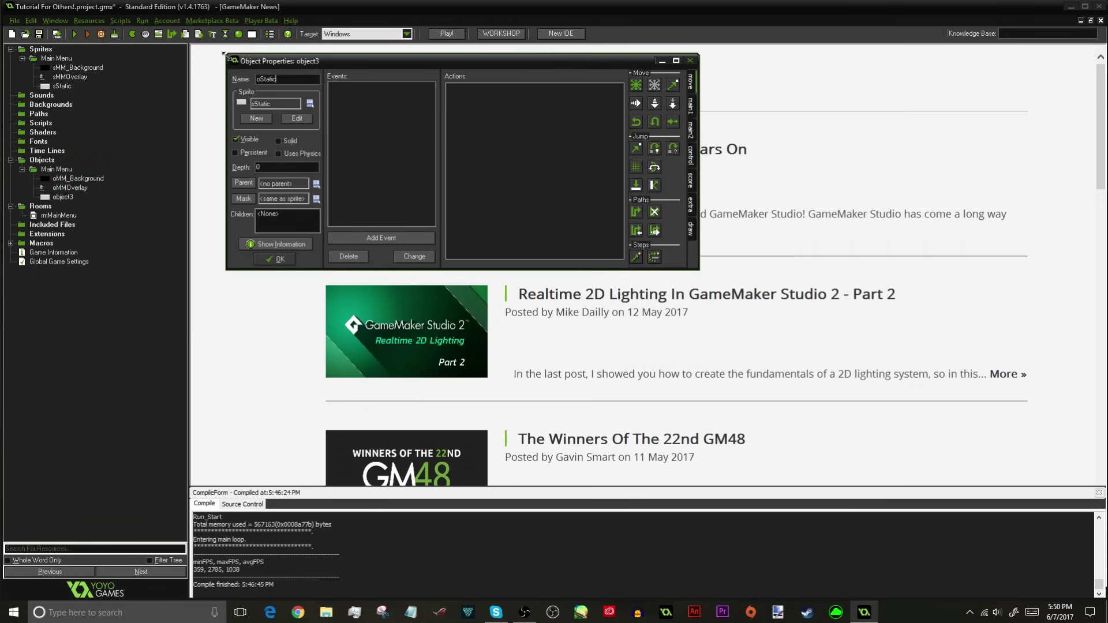
click(265, 164)
text(-3)
click(276, 259)
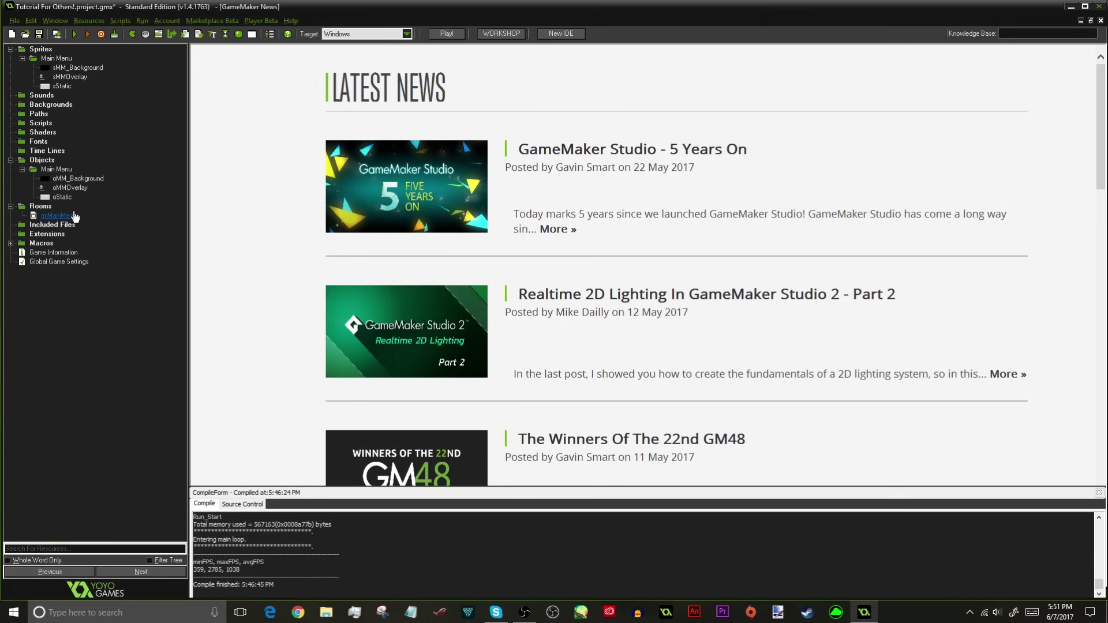
- Open the rmMainMenu room and place an oStatic instance at position 0, 0 so it covers the whole room
double_click(74, 216)
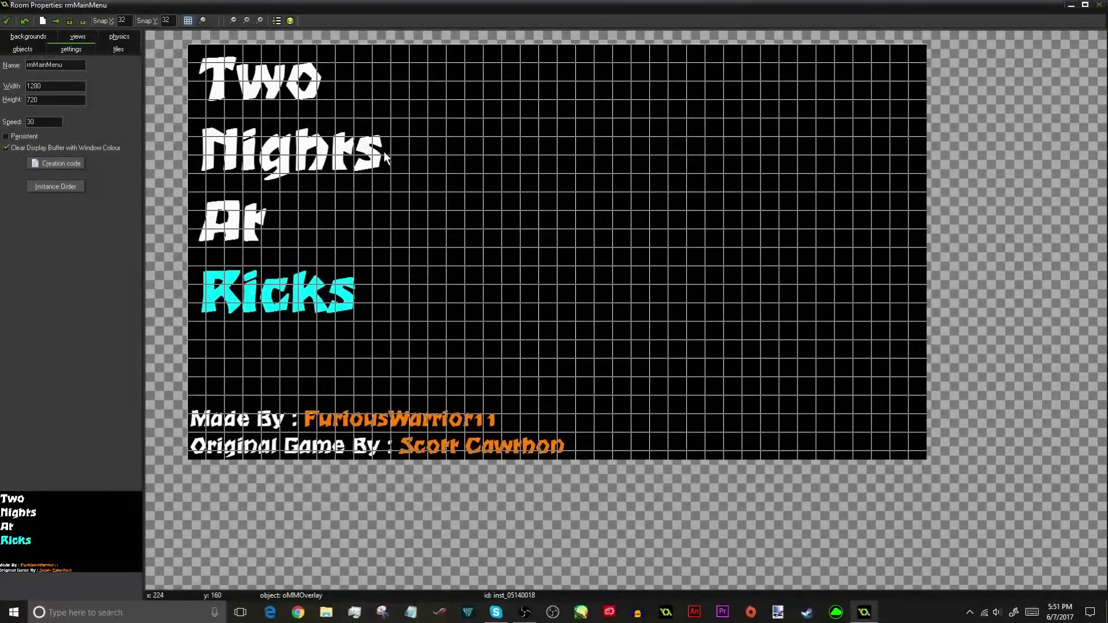
middle_drag(384, 157, 440, 210)
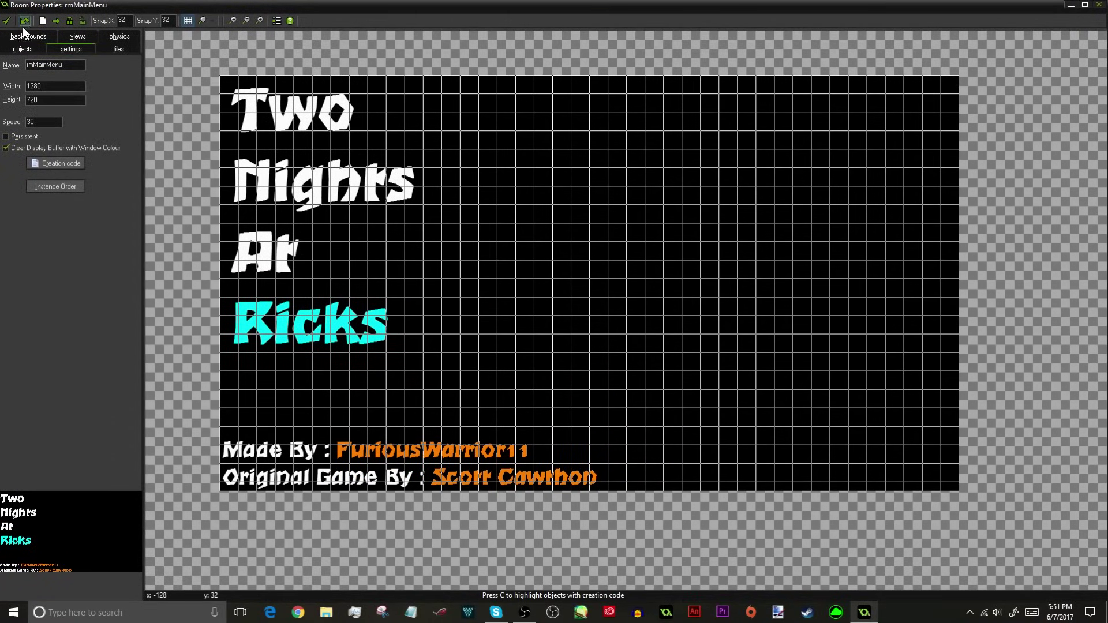
click(17, 50)
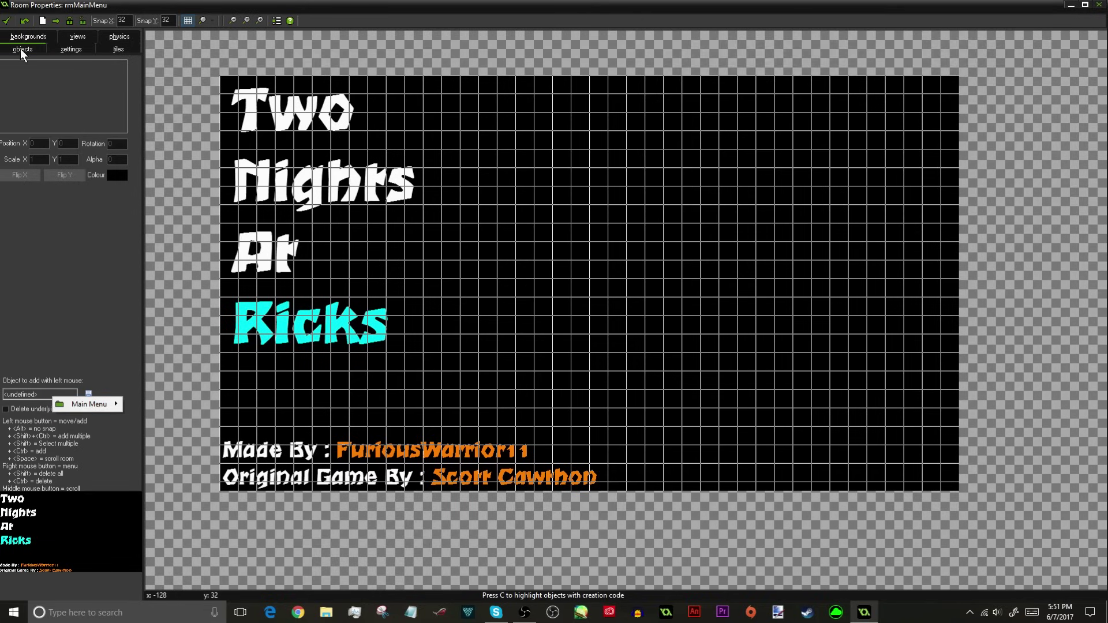
mouse_move(105, 404)
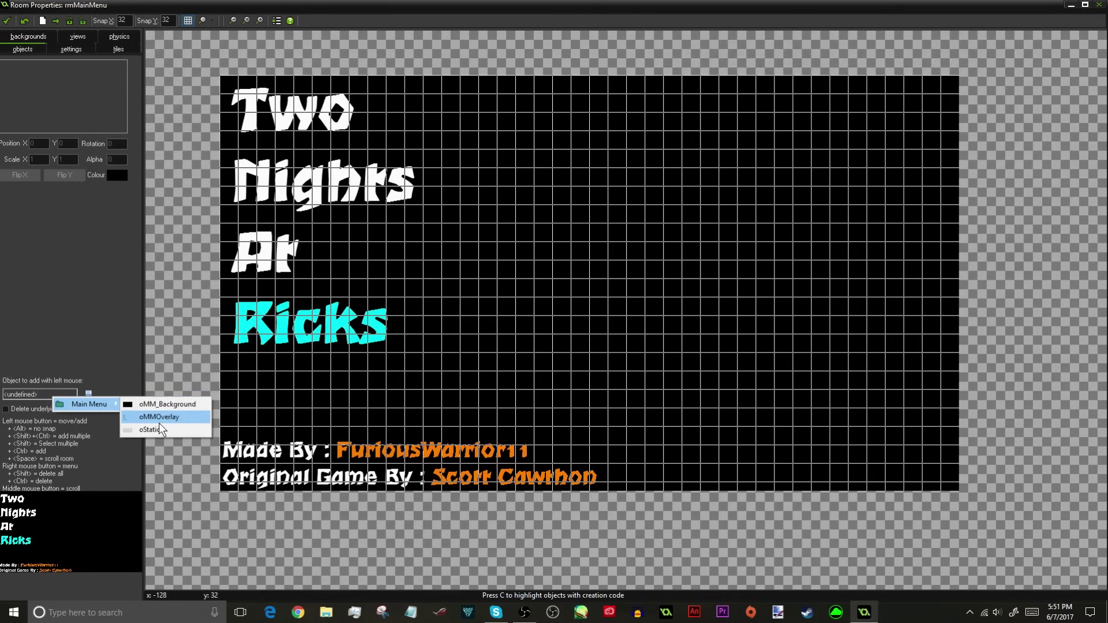
click(158, 427)
click(203, 170)
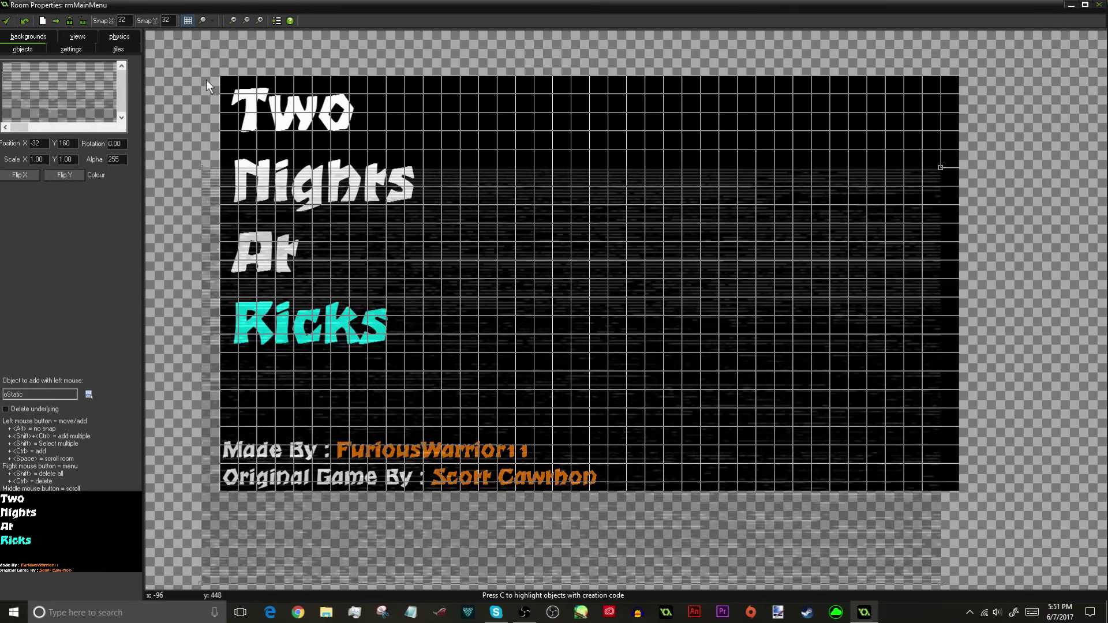
drag(206, 79, 222, 72)
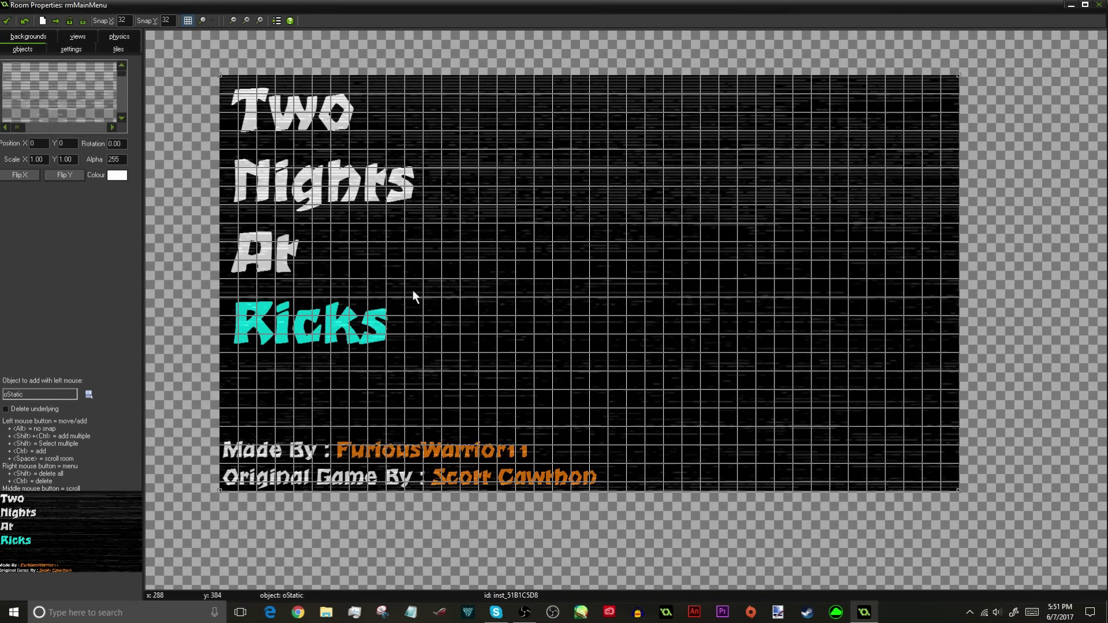
- Accept the changes to the rmMainMenu room and save the project
middle_drag(474, 210, 472, 225)
drag(70, 535, 39, 531)
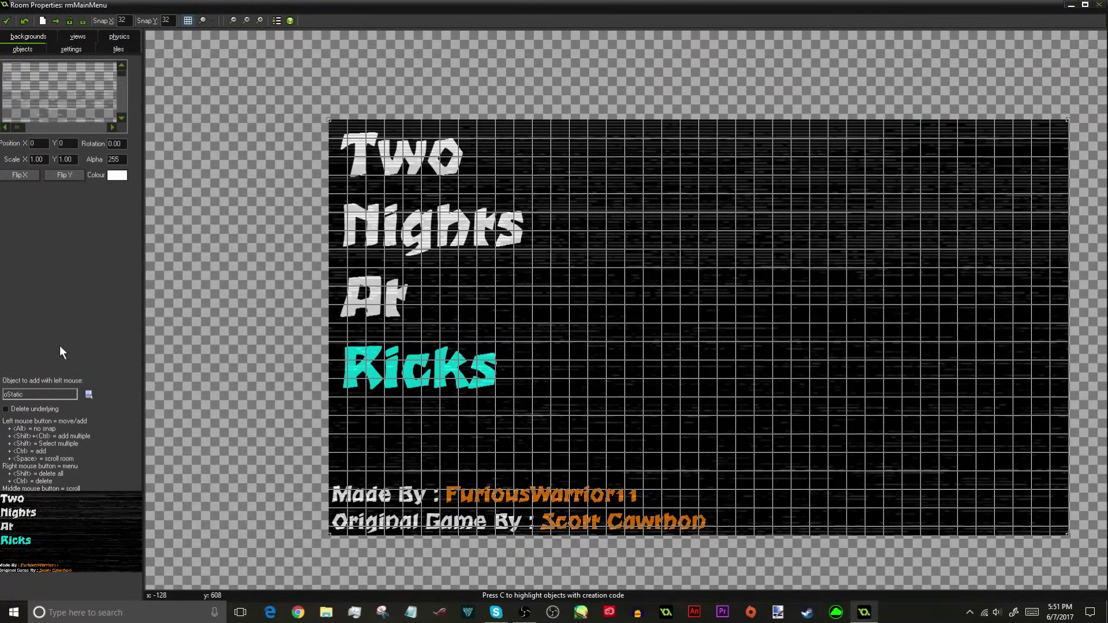
click(6, 20)
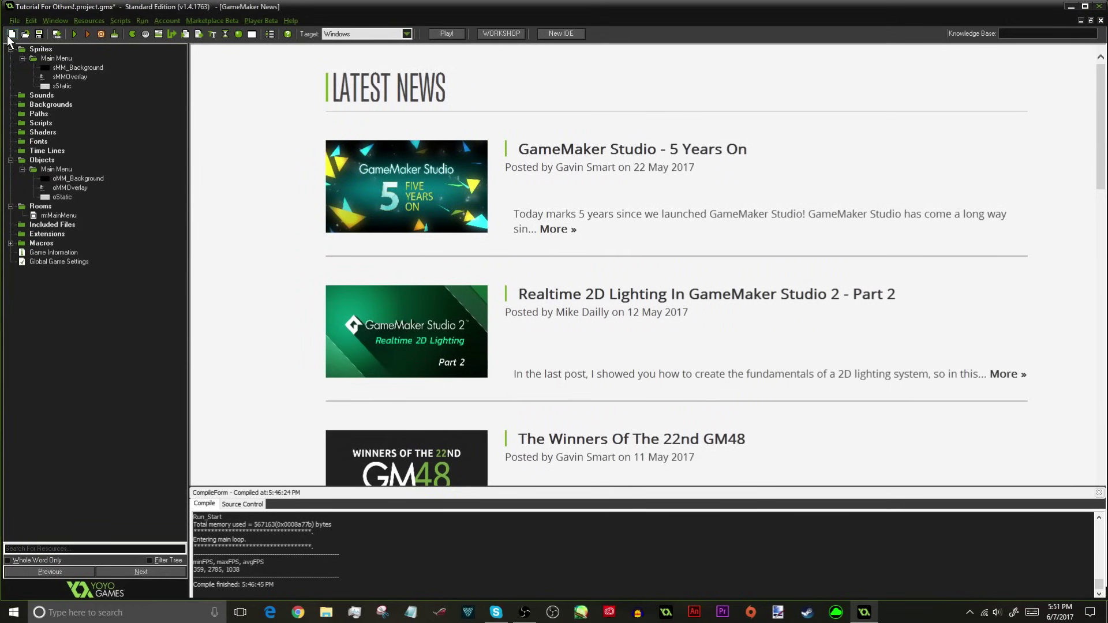
click(45, 39)
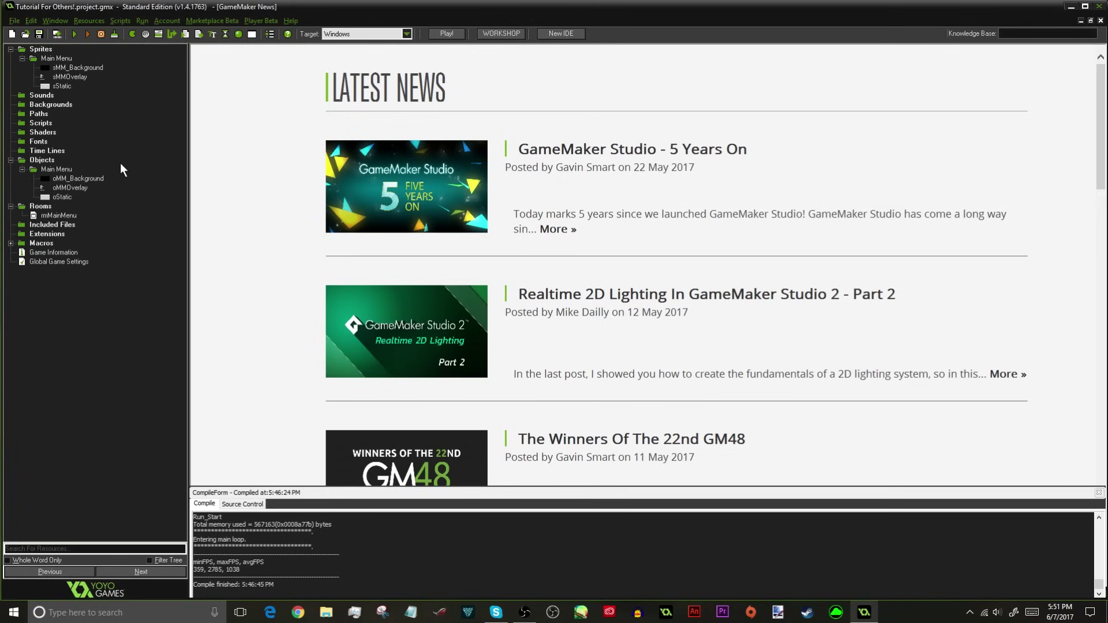
- Create a sprite named sICOStaticBarrier in the Main Menu sprites group
right_click(64, 60)
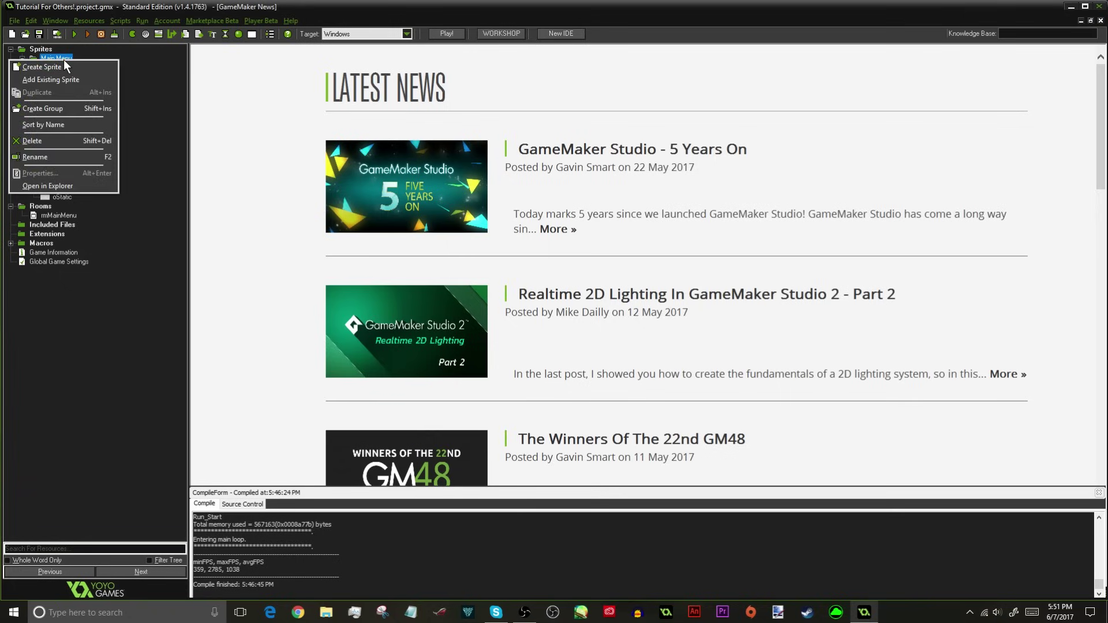
click(65, 62)
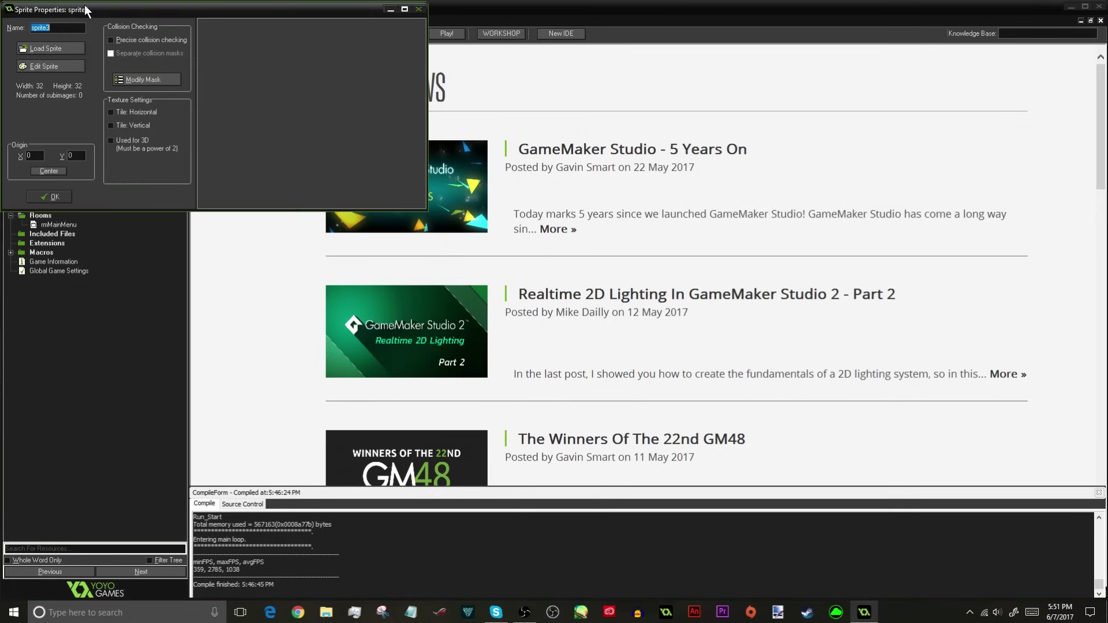
drag(85, 10, 276, 73)
text(sICO)
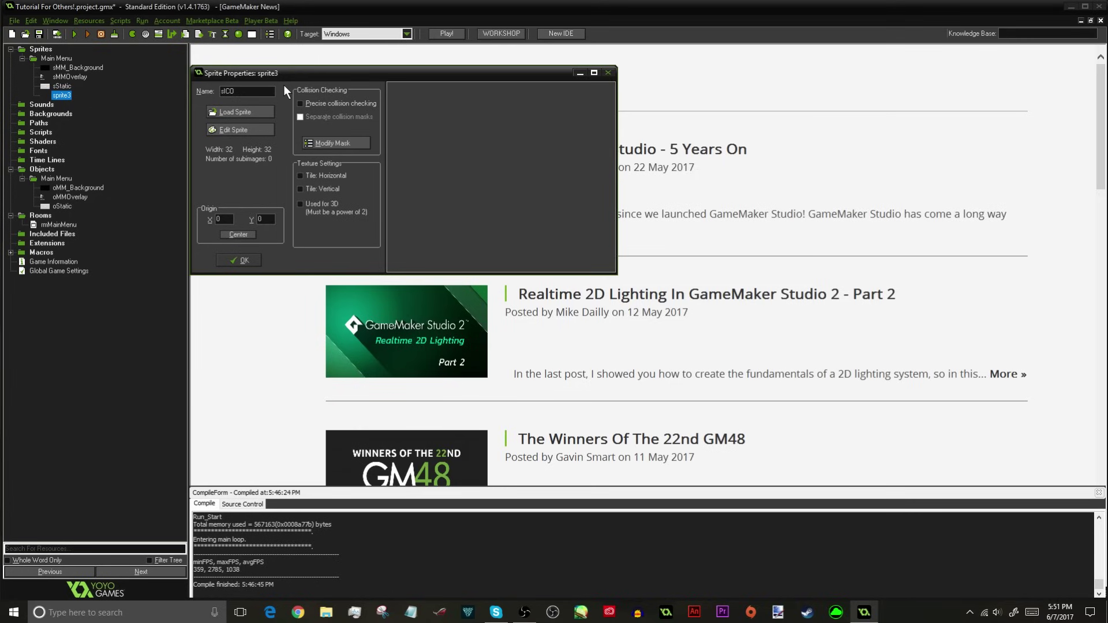
text(Ban)
drag(253, 92, 234, 99)
text(StaticBarrier)
- Add a blank 32 x 32 image to the sprite and flood-fill it with black
click(240, 129)
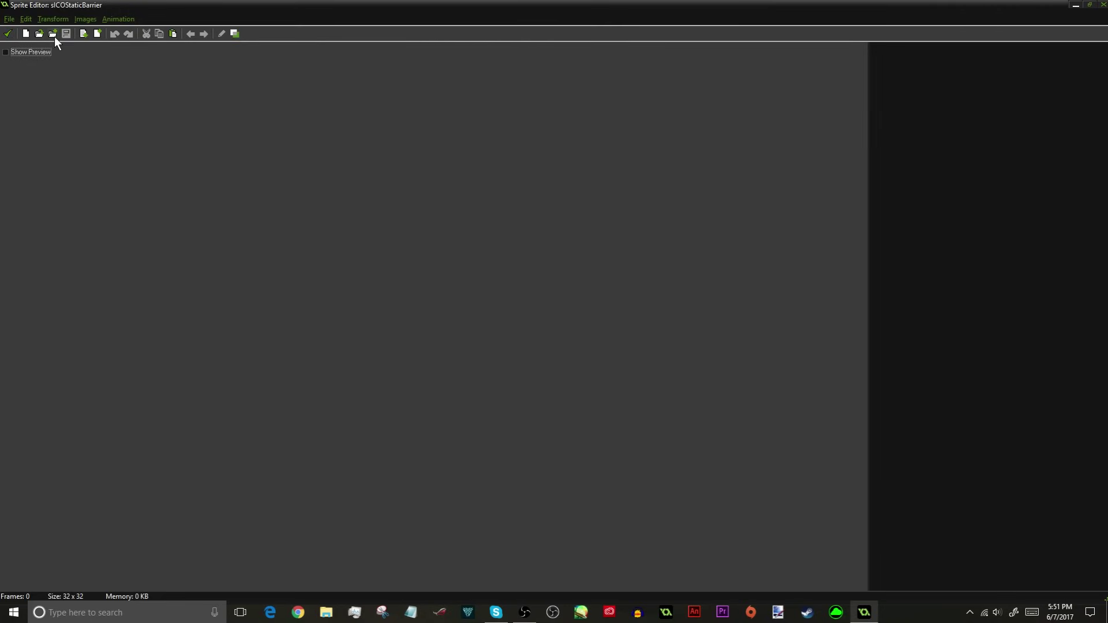
click(96, 35)
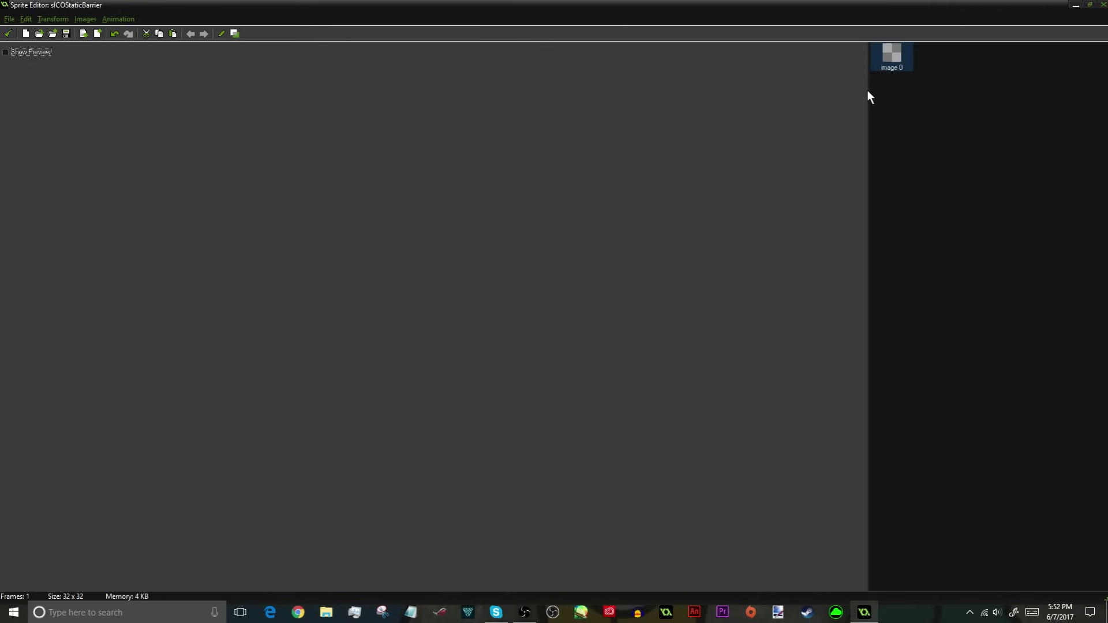
drag(867, 90, 60, 67)
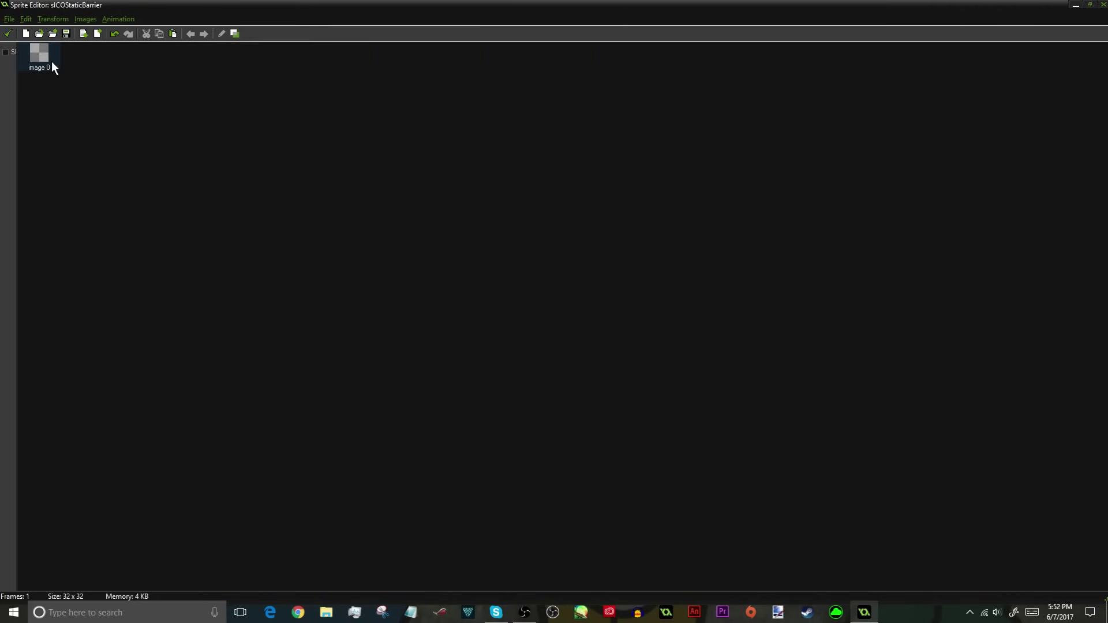
double_click(50, 61)
scroll(98, 60, up, 1)
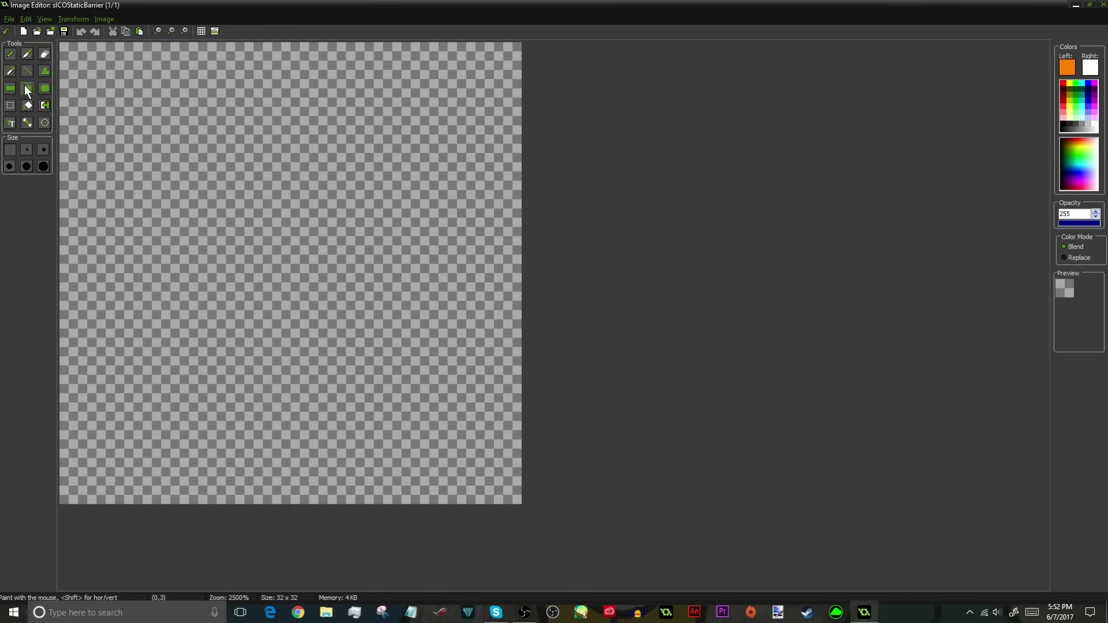
click(27, 105)
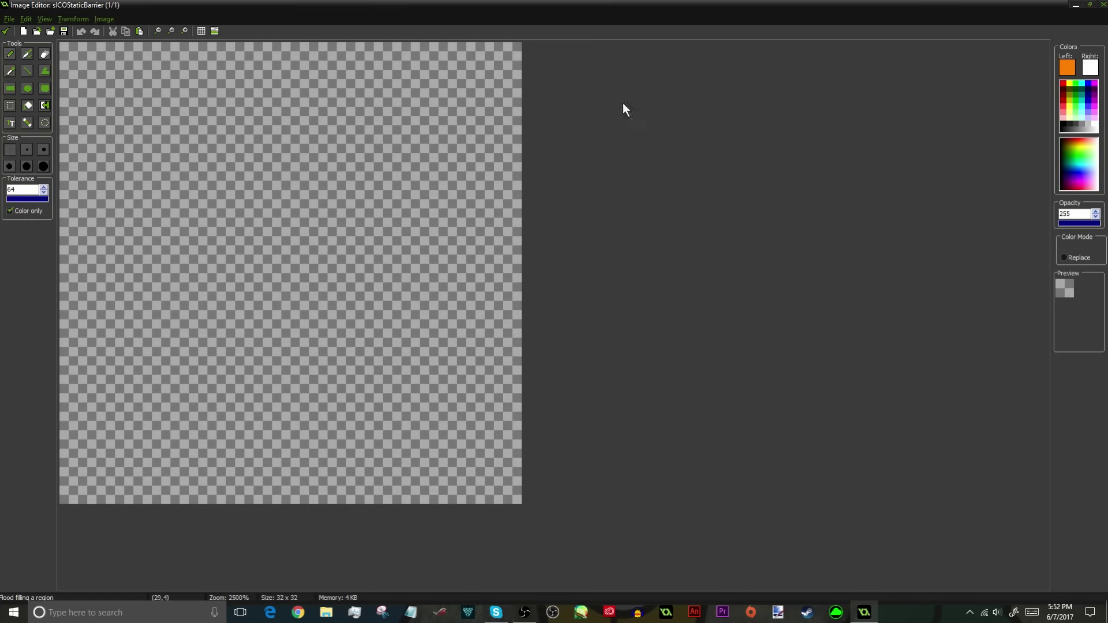
click(1062, 124)
click(346, 185)
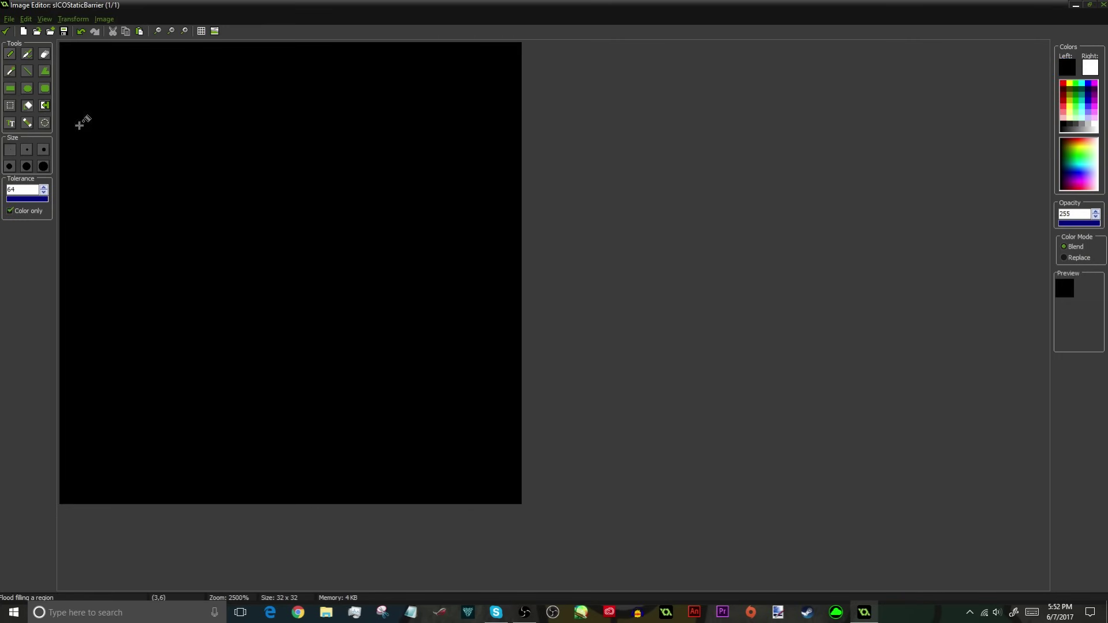
- Draw two solid white full-width horizontal bands, about 8 and 13 pixels tall, across the black image
click(9, 88)
click(1094, 124)
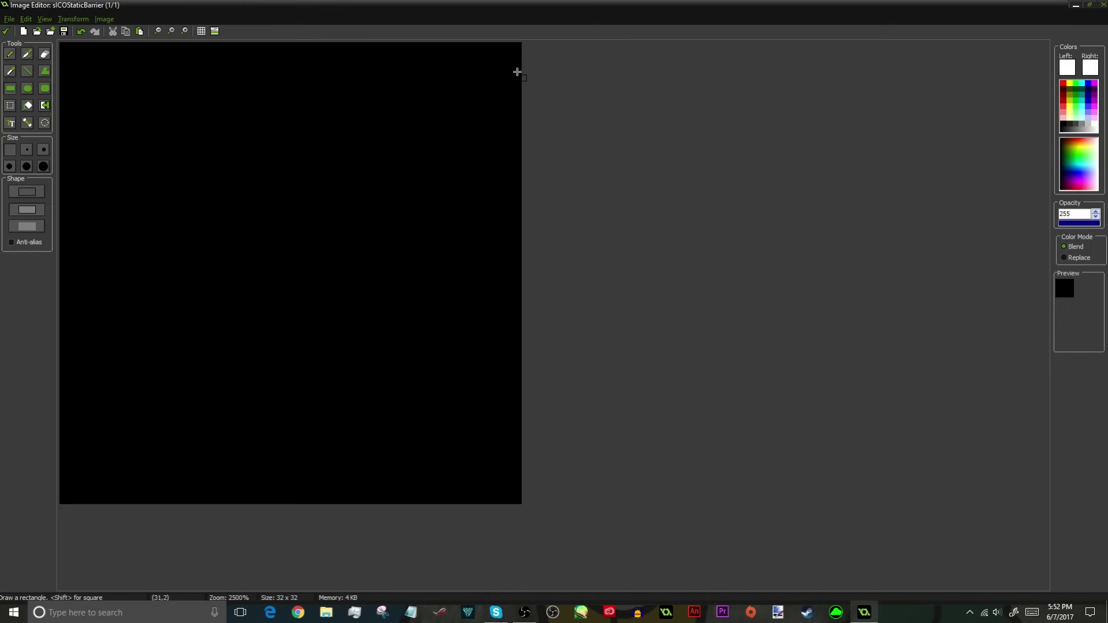
drag(501, 76, 52, 185)
drag(491, 76, 524, 185)
drag(506, 277, 19, 469)
drag(497, 263, 519, 460)
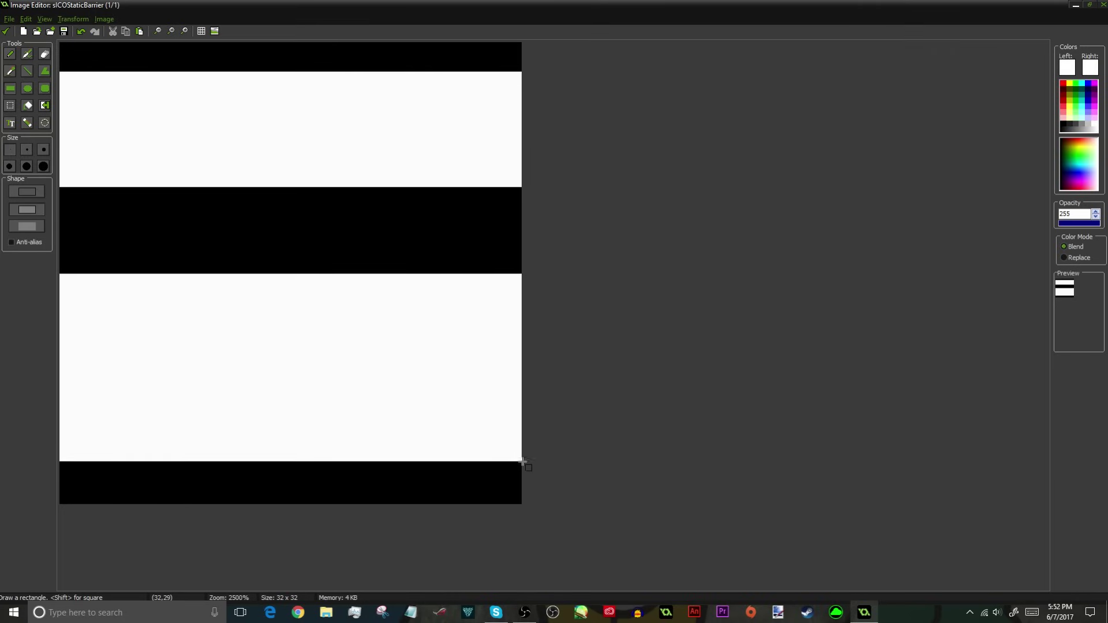
- Accept the image edits and the sICOStaticBarrier sprite's properties
click(6, 31)
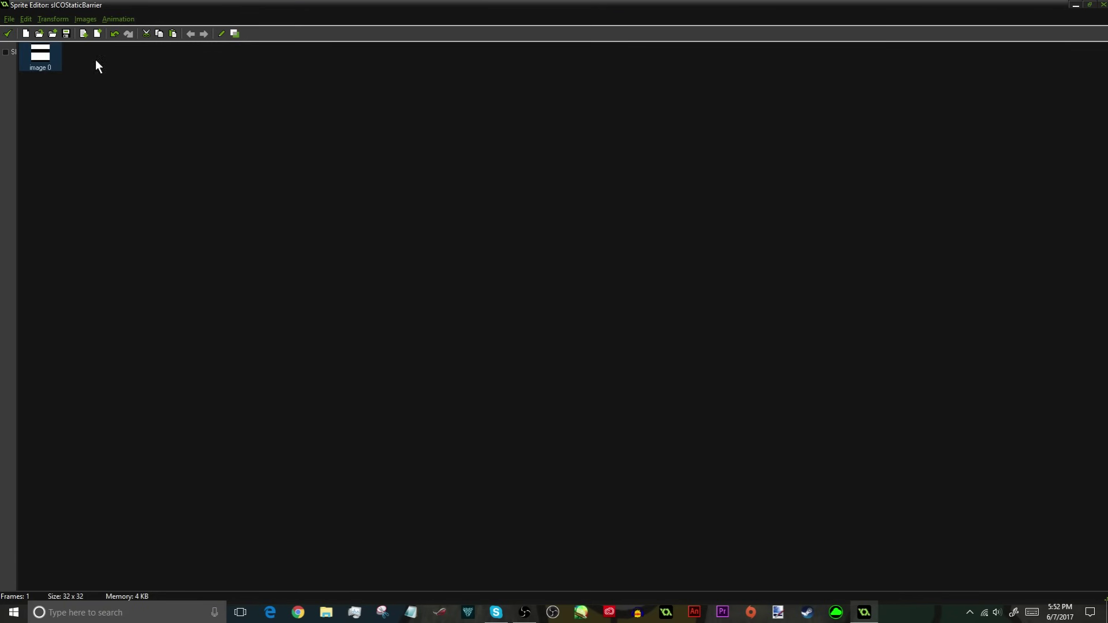
click(8, 34)
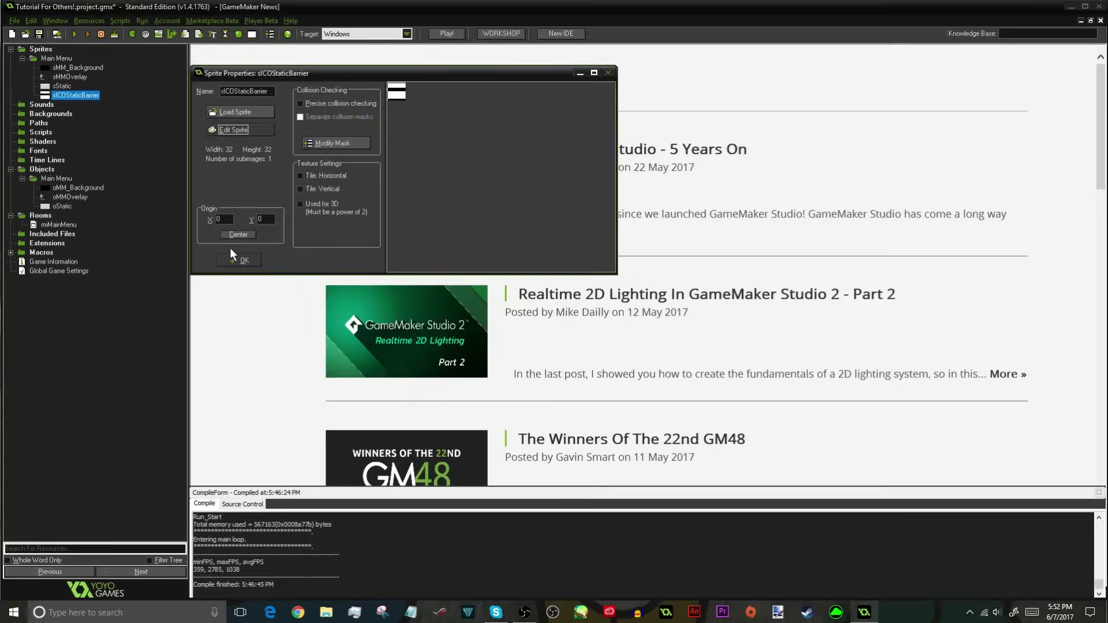
click(237, 261)
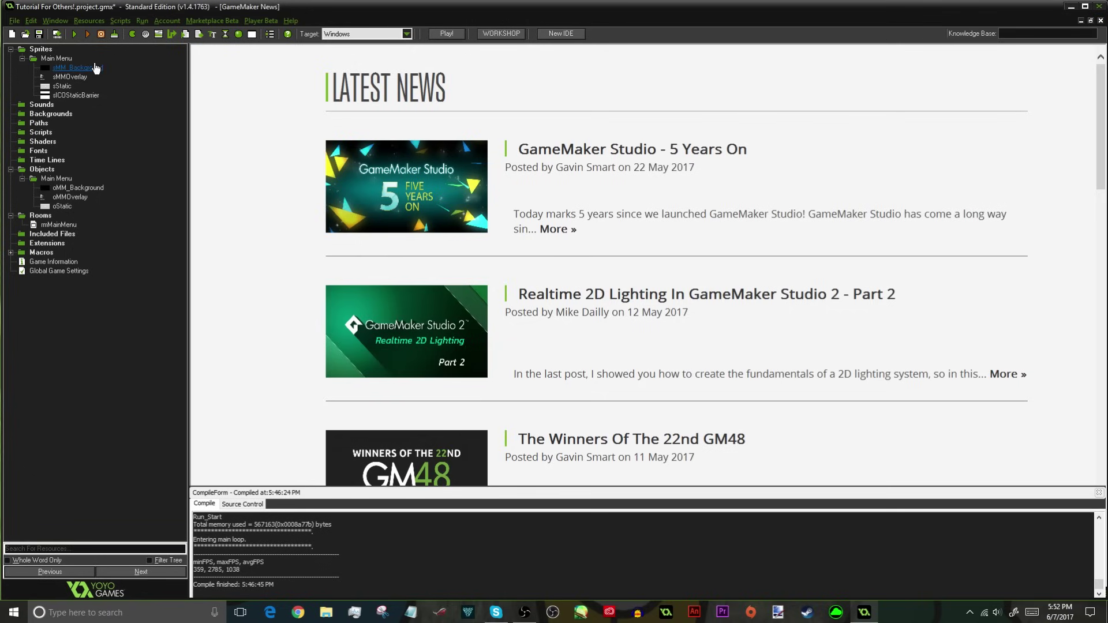
- Create another sprite in the Main Menu sprites group and name it sStaticBar_Small
right_click(65, 59)
click(175, 94)
right_click(37, 65)
click(37, 66)
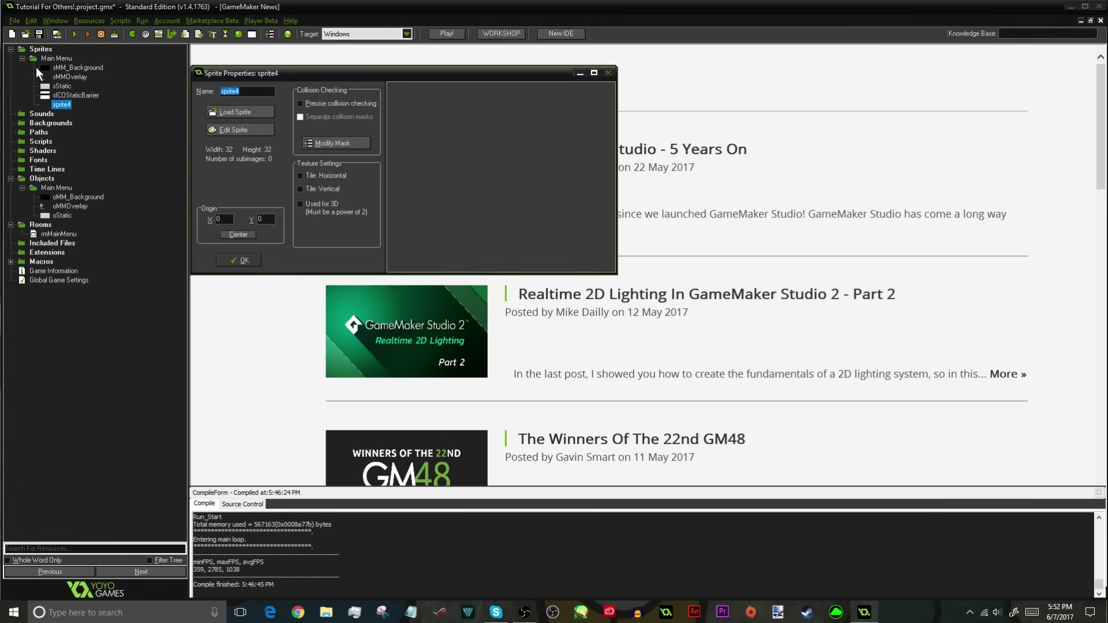
text(sStaticBar_Small)
- Create a new 1280 x 120 pixel image for the sprite and open it for editing
click(228, 133)
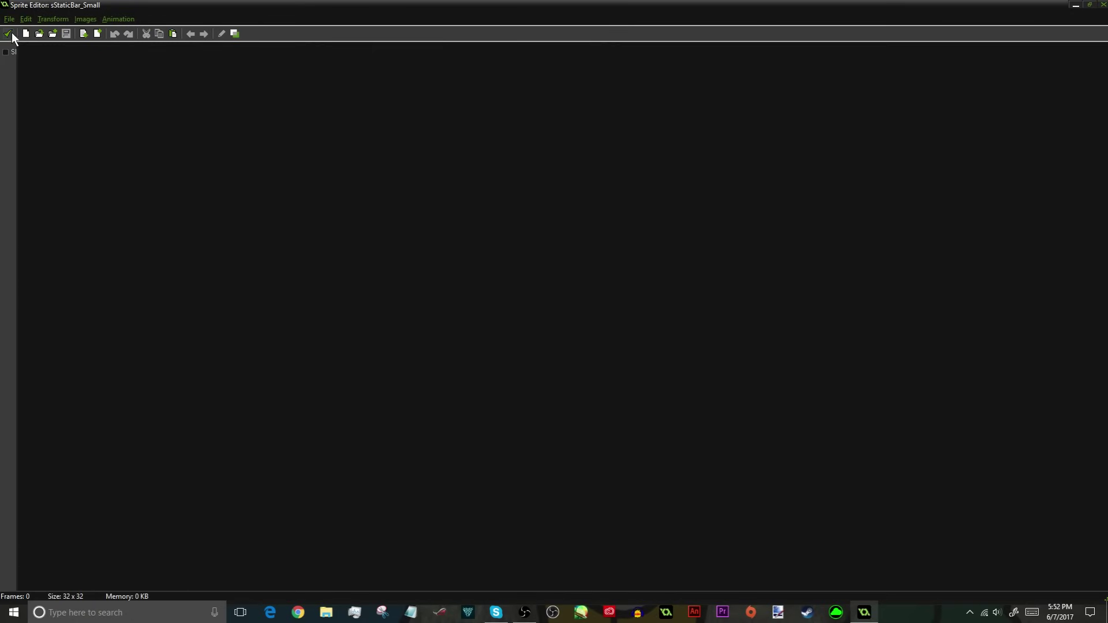
click(26, 34)
text(1280)
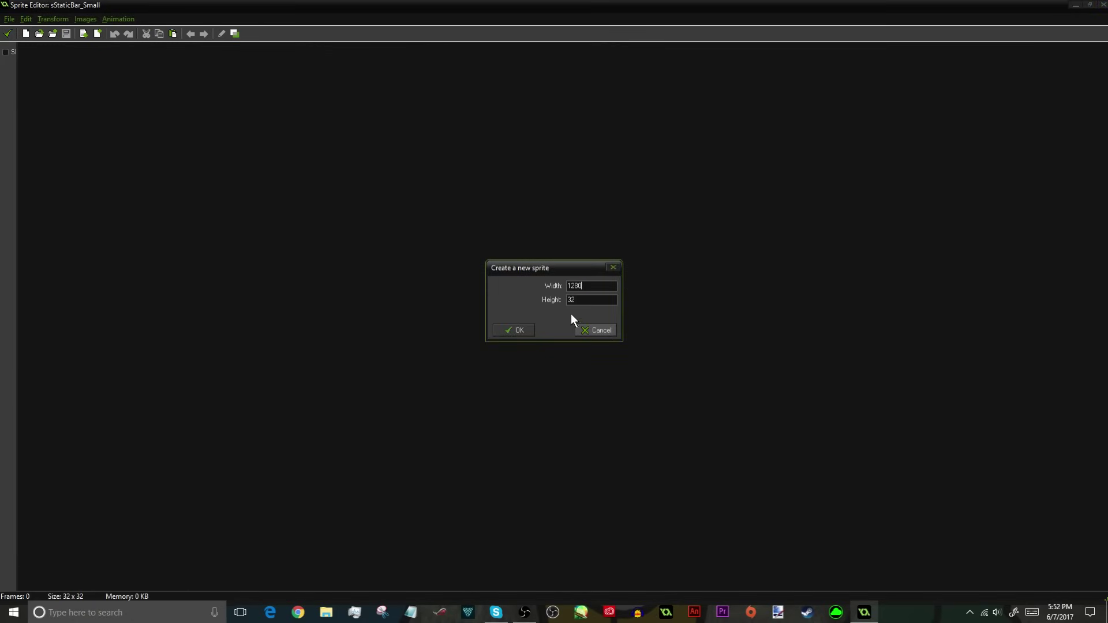
key(Tab)
text(120)
key(Return)
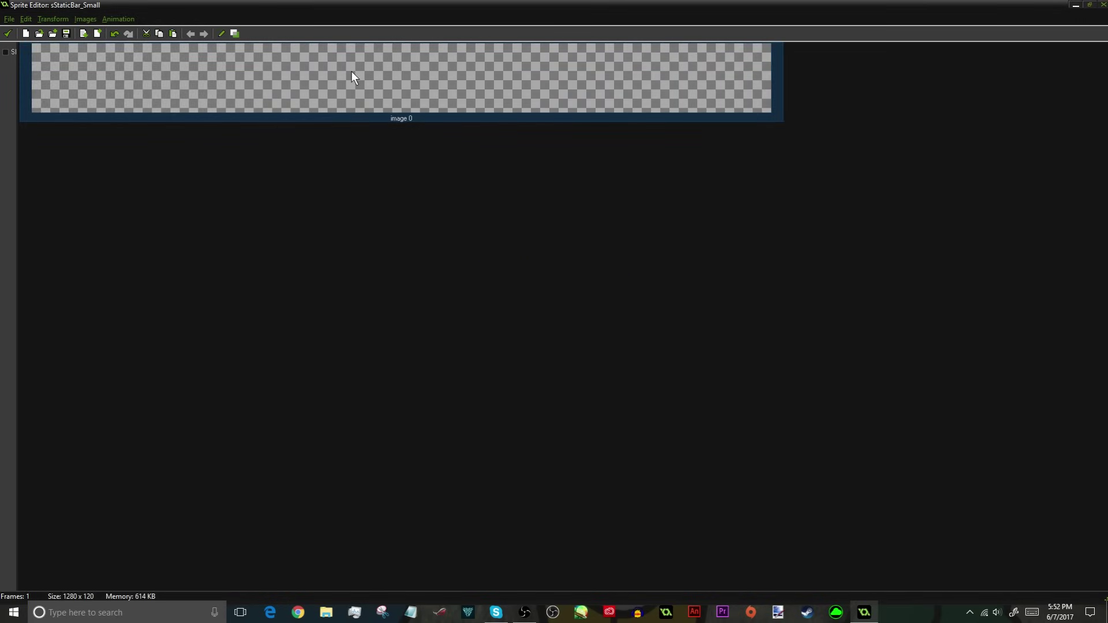
double_click(503, 87)
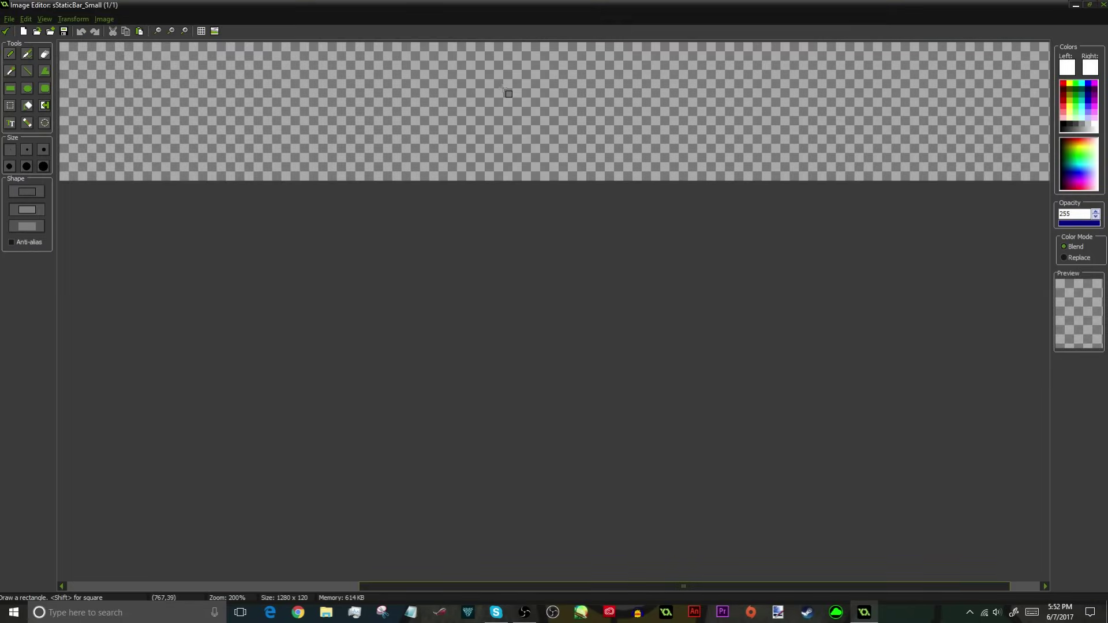
- Try flood filling the whole sStaticBar_Small image with white at opacity 255, and undo the fill
click(27, 105)
click(203, 58)
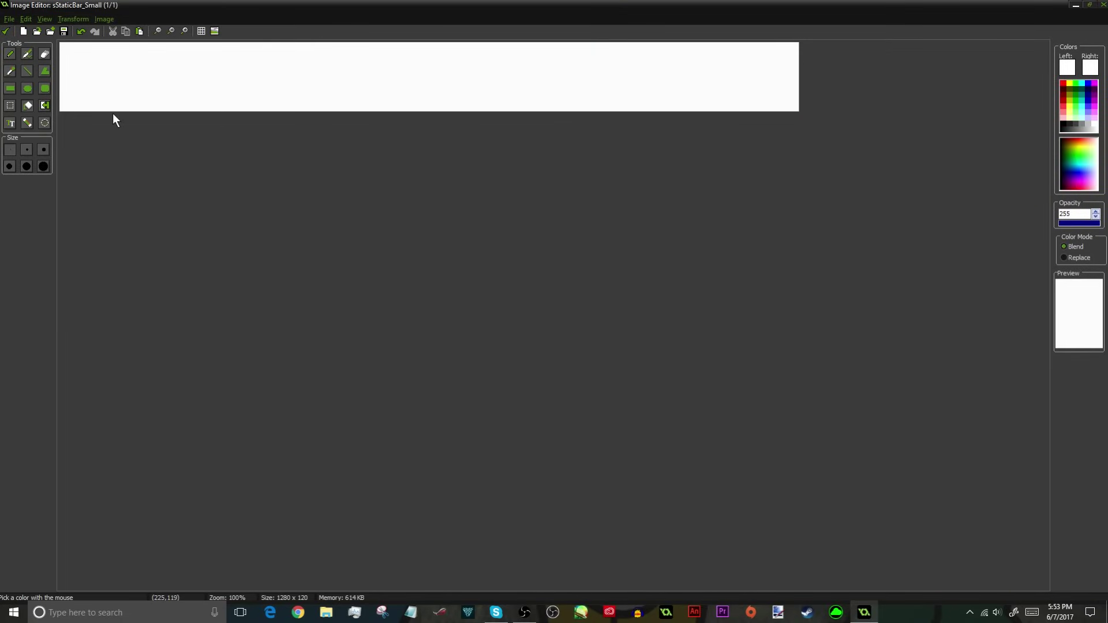
key(ctrl+z)
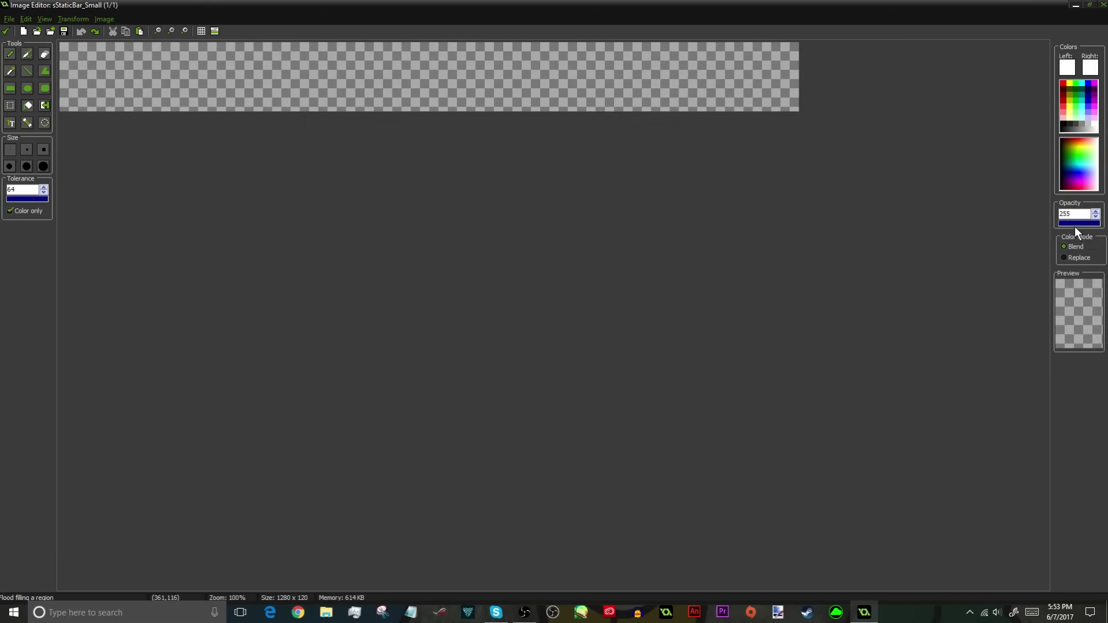
- Try flood filling the blank image with white at opacity 80, and undo the fill
click(1077, 223)
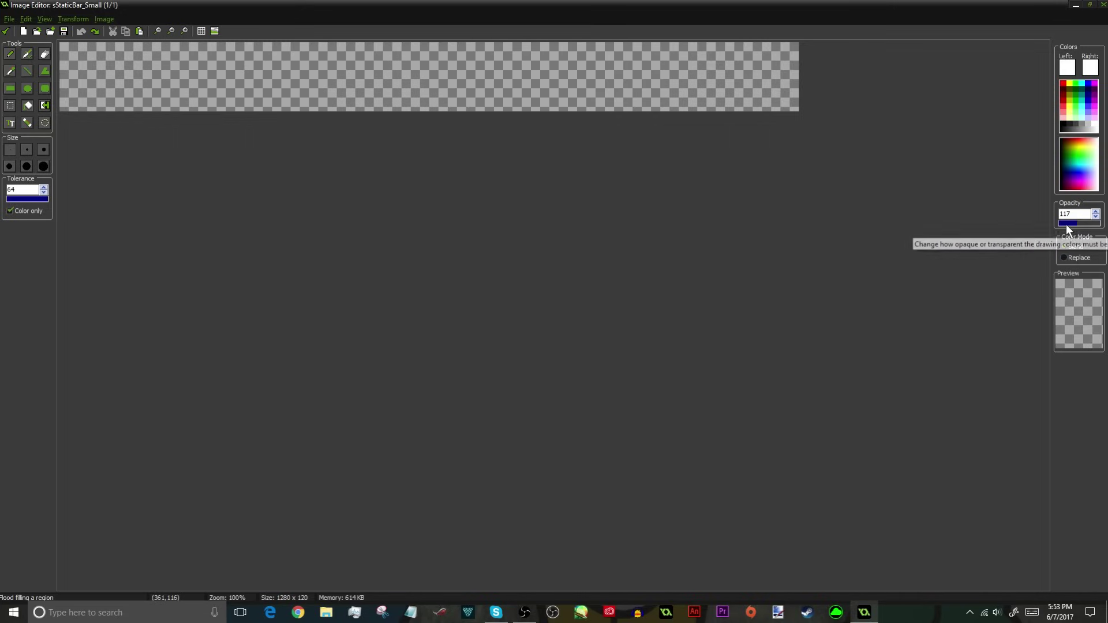
click(1071, 223)
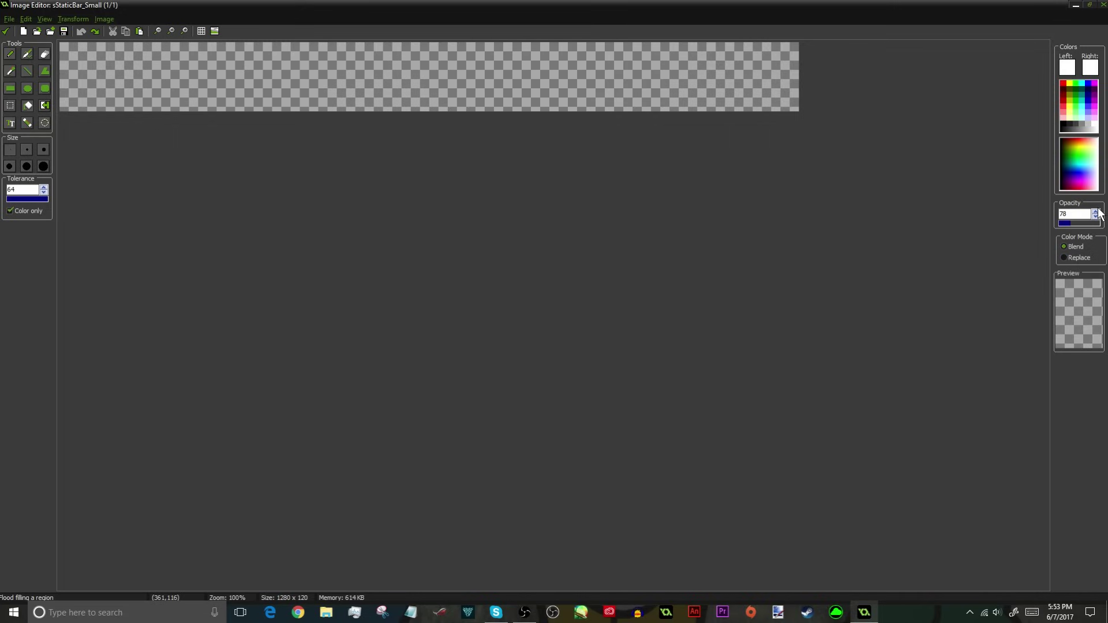
click(1095, 211)
click(1095, 211)
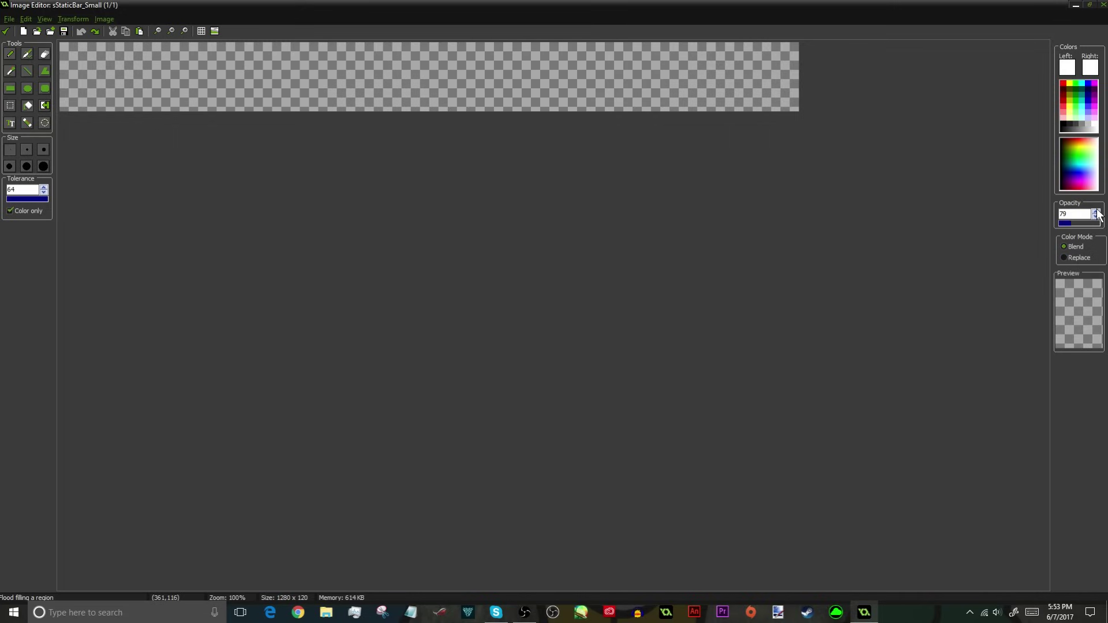
click(614, 71)
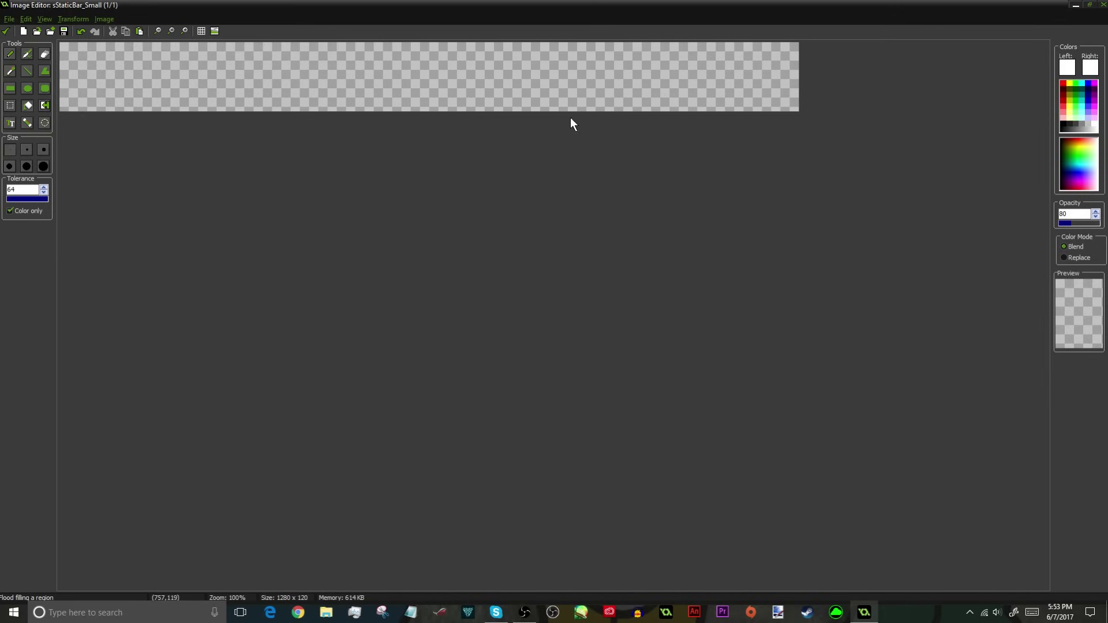
key(ctrl)
key(ctrl+z)
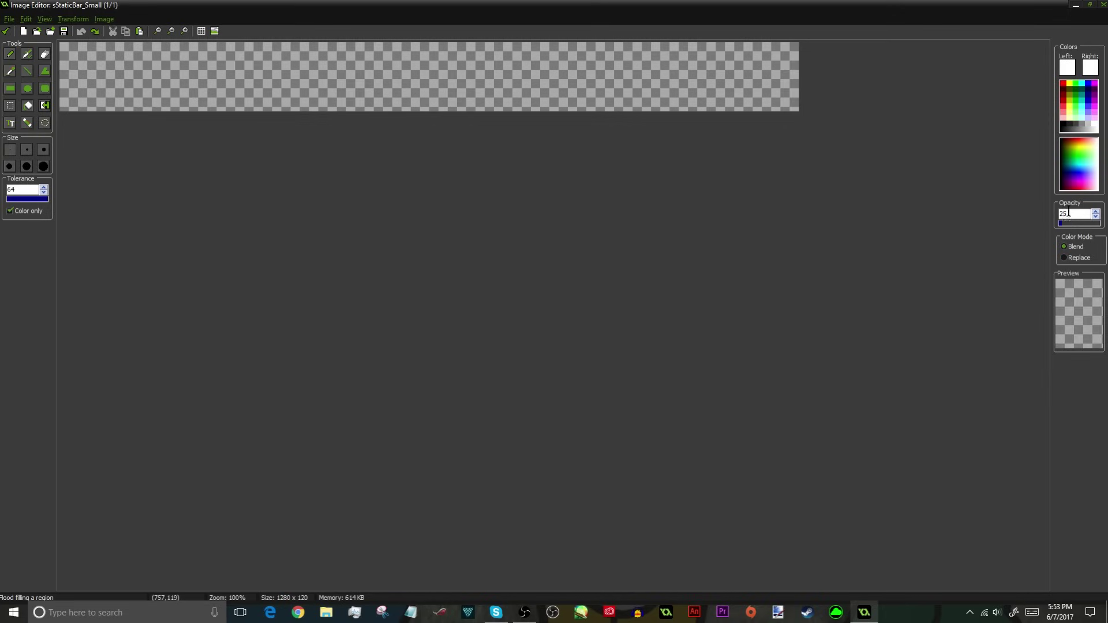
- Flood fill the image with white at opacity 25 and accept the image edits and the sStaticBar_Small sprite's properties
click(614, 67)
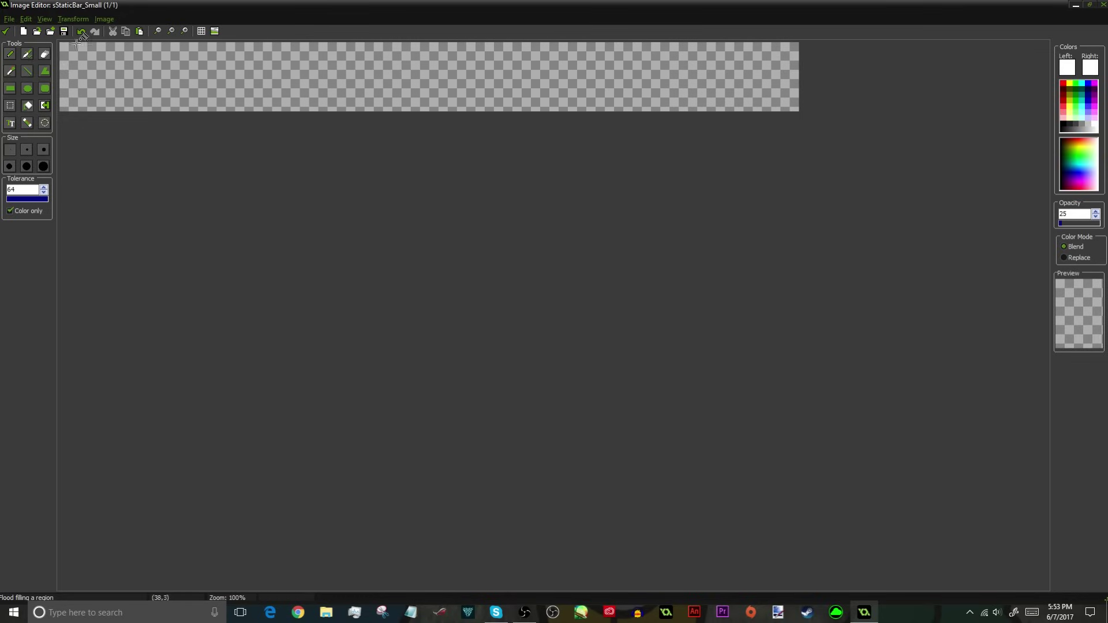
click(5, 31)
click(6, 31)
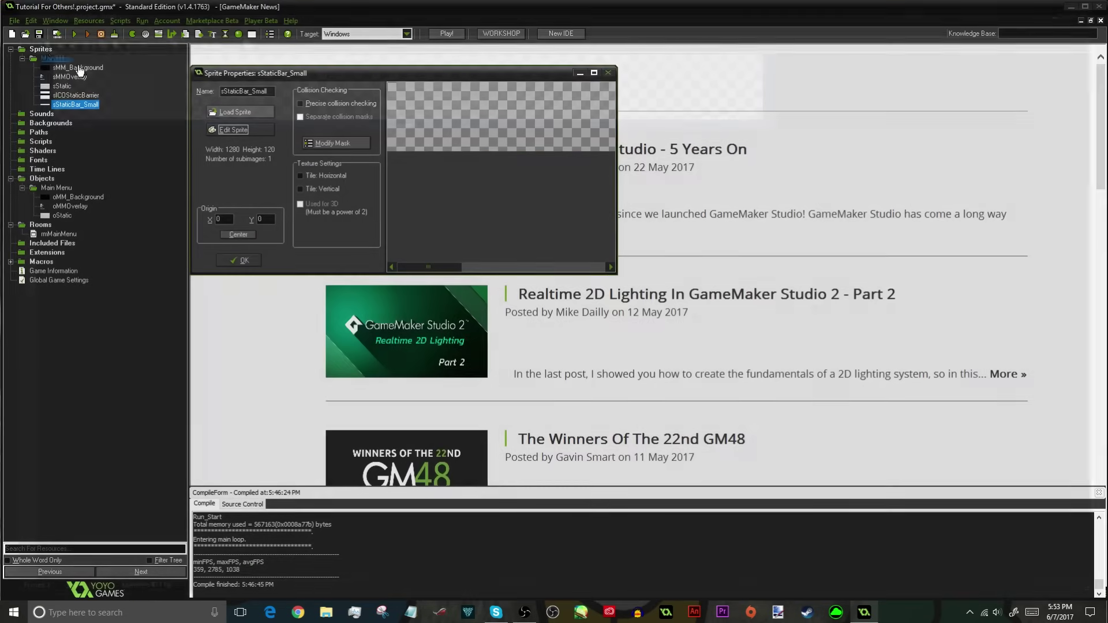
click(240, 261)
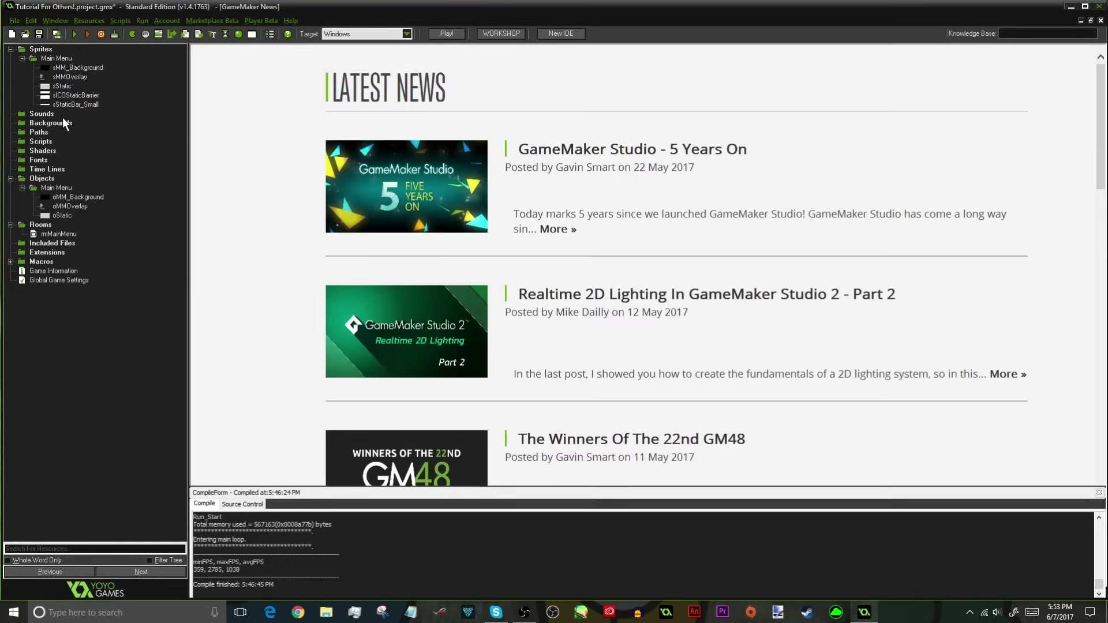
- Duplicate the sStaticBar_Small sprite and name the copy sStaticBar_Large
right_click(70, 105)
click(157, 133)
right_click(70, 107)
click(78, 138)
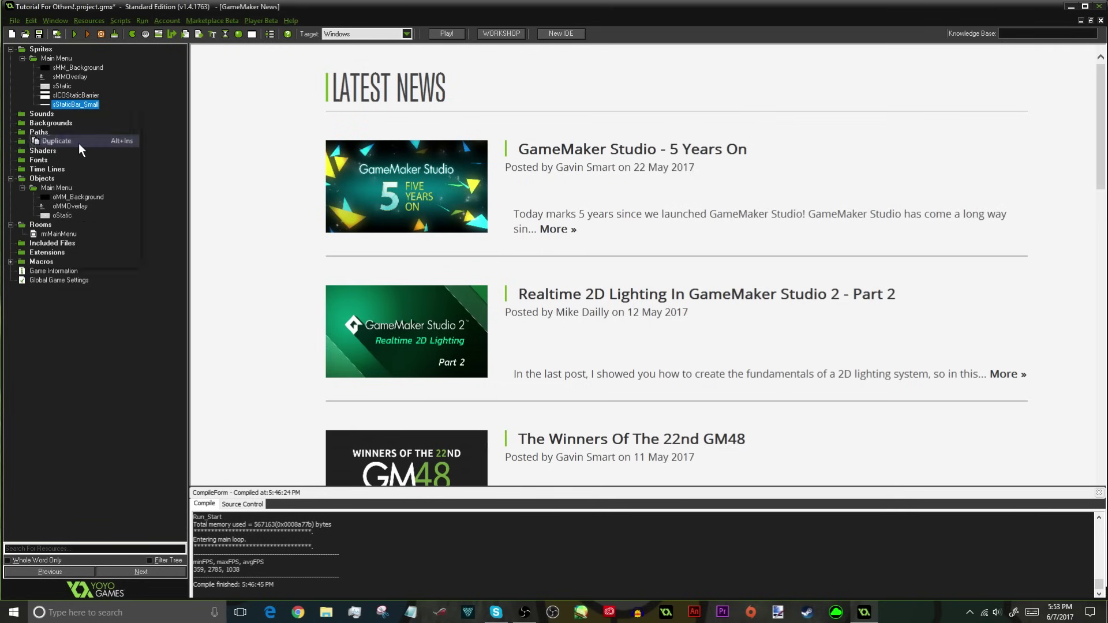
text(sS)
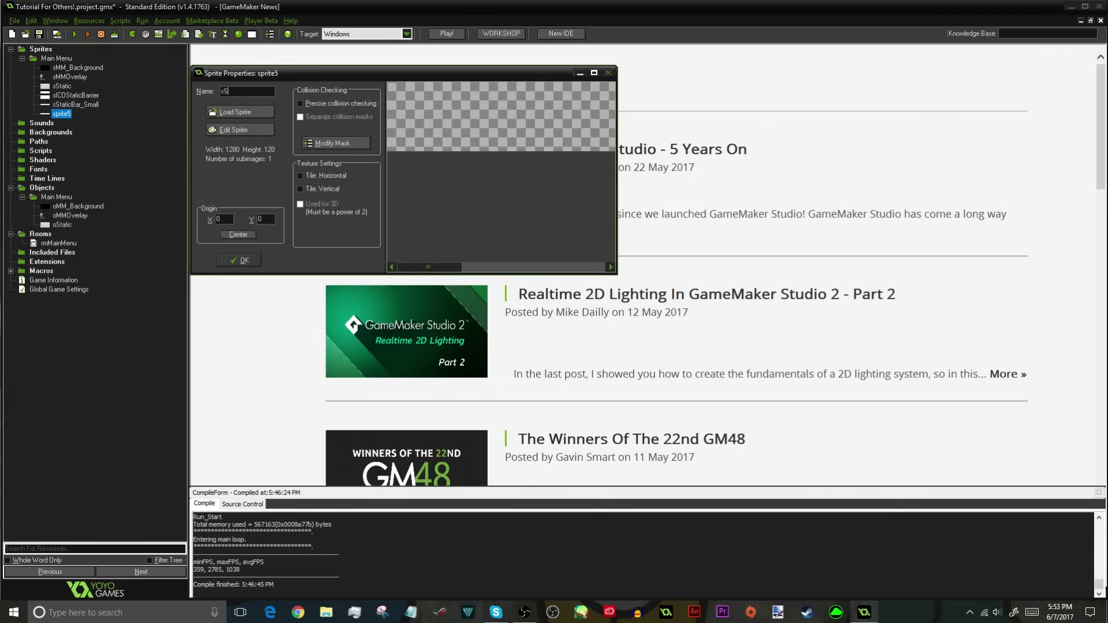
text(taticBar_Large)
- Stretch the sStaticBar_Large sprite's image to a height of 235 pixels and accept the sprite edits
click(217, 131)
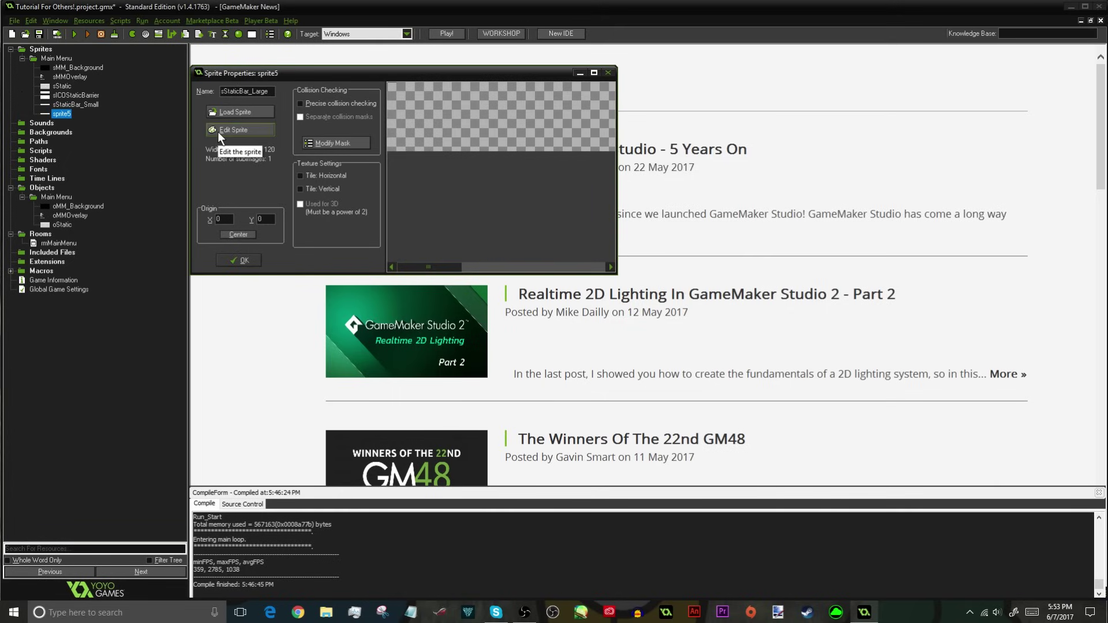
click(60, 23)
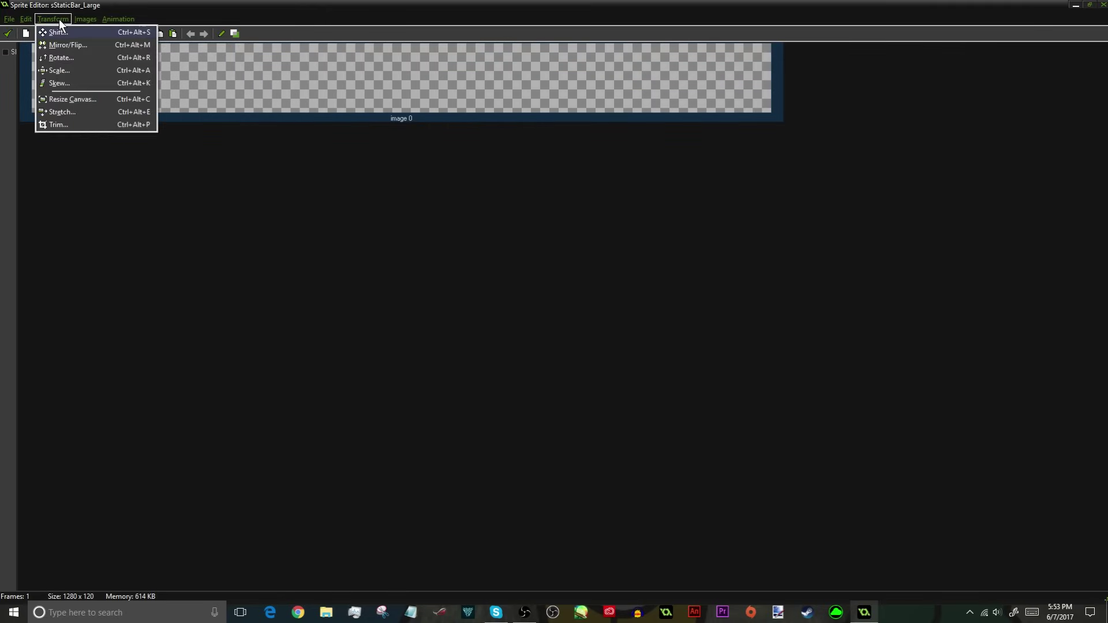
click(62, 111)
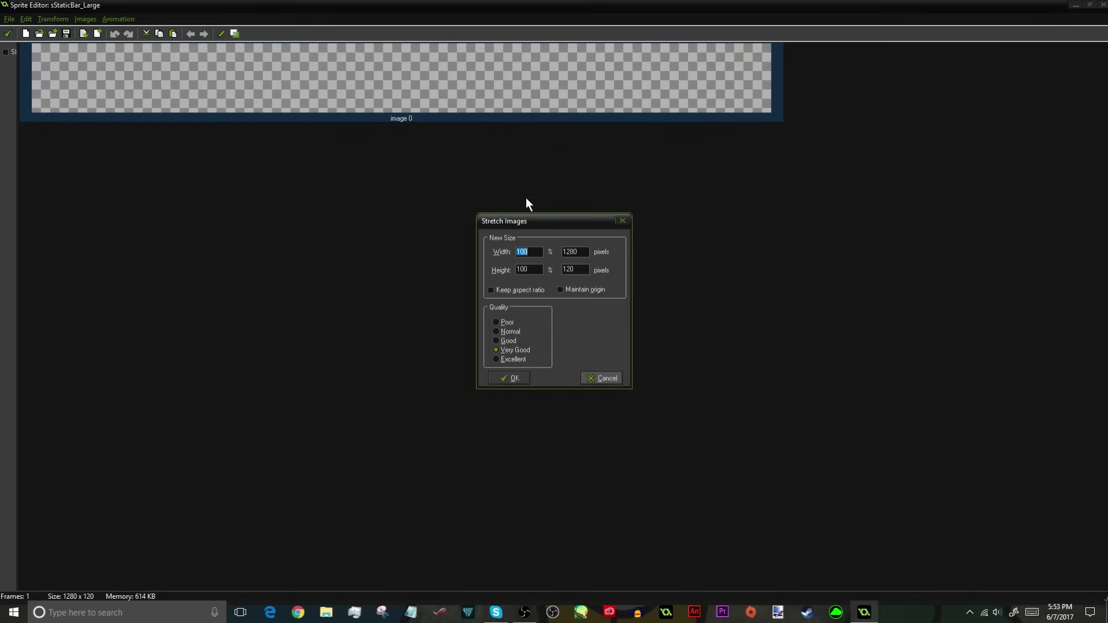
double_click(577, 269)
text(235)
key(Return)
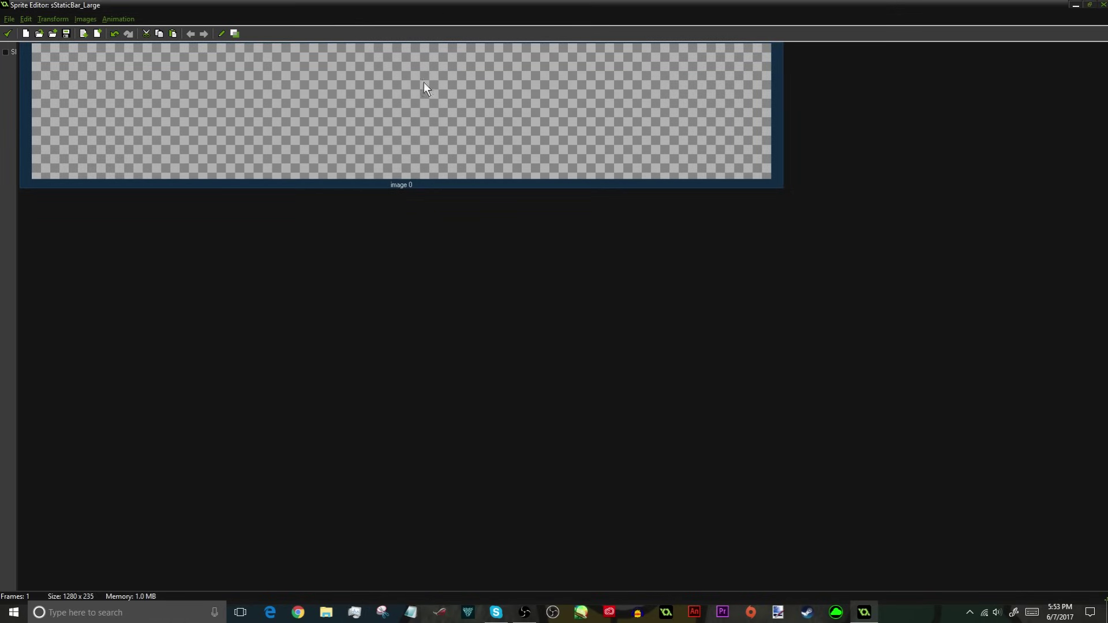
click(7, 33)
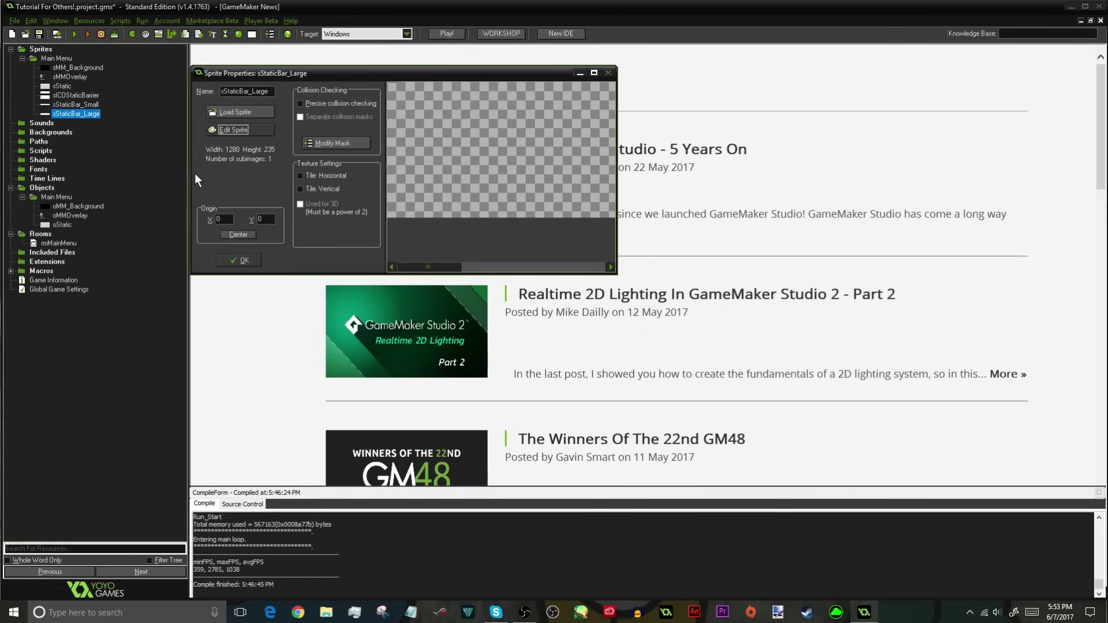
- Close the large bar's sprite properties and create a Main Menu object named oStaticBar_Small that uses the sStaticBar_Small sprite
click(229, 262)
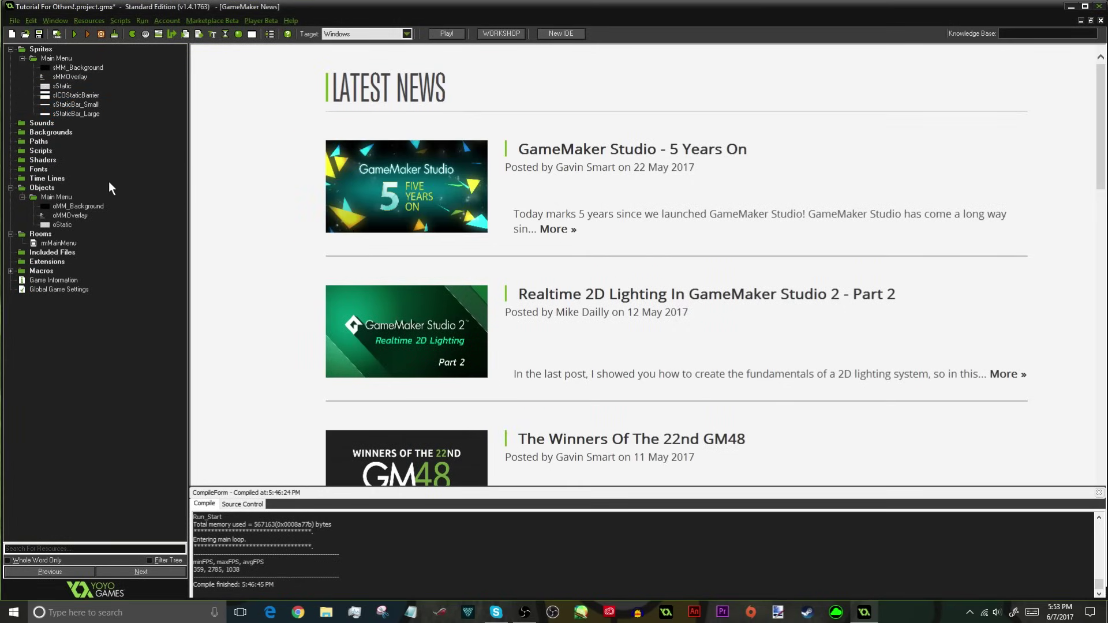
right_click(50, 198)
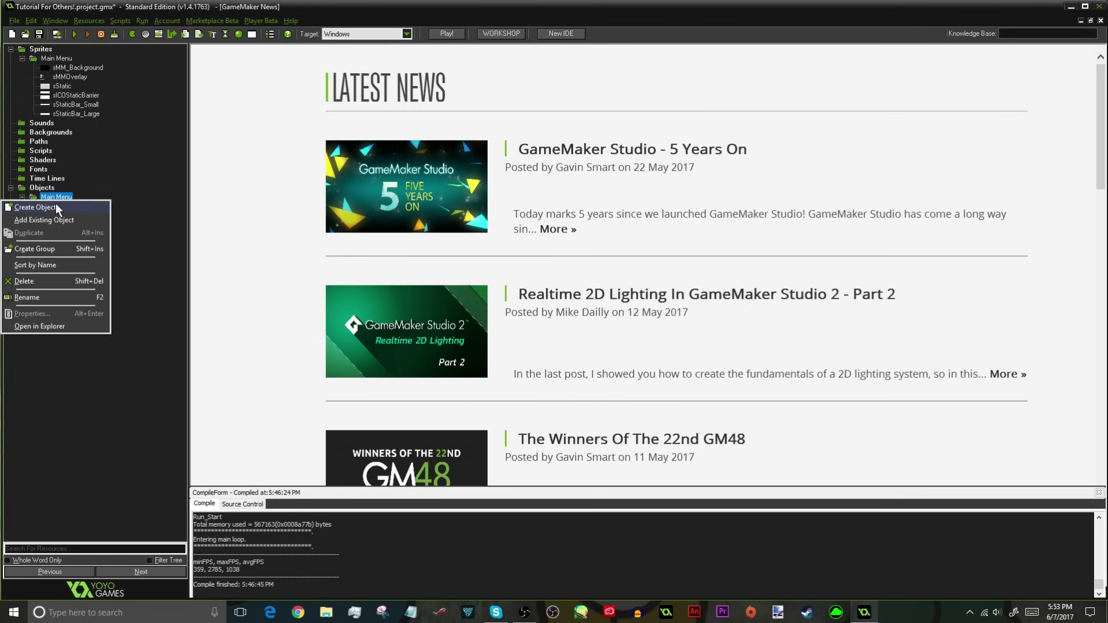
click(50, 206)
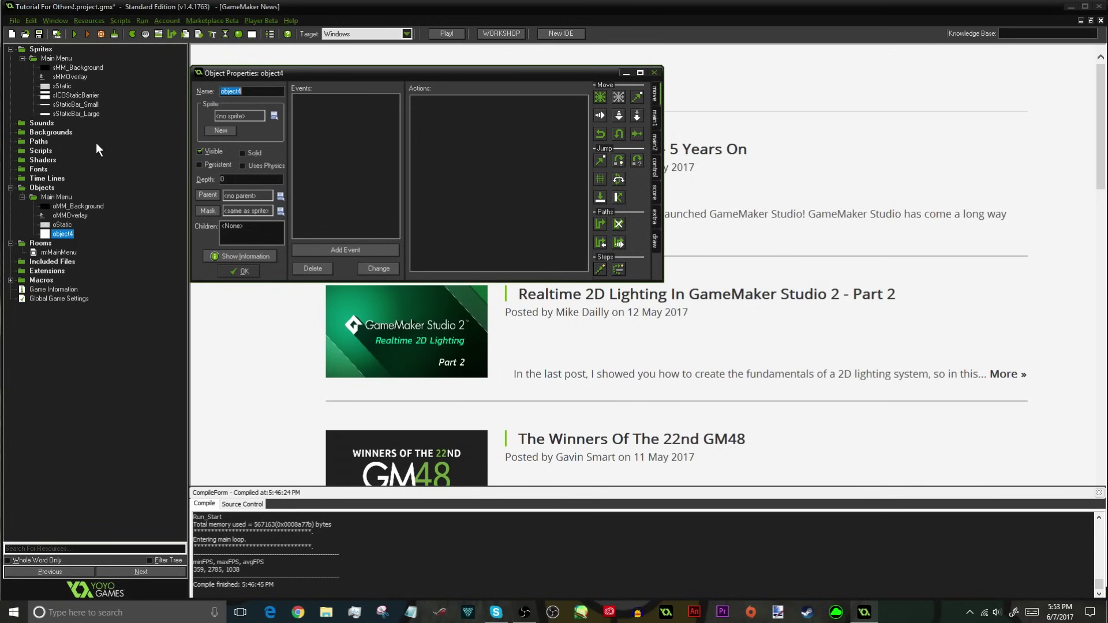
text(oStatic)
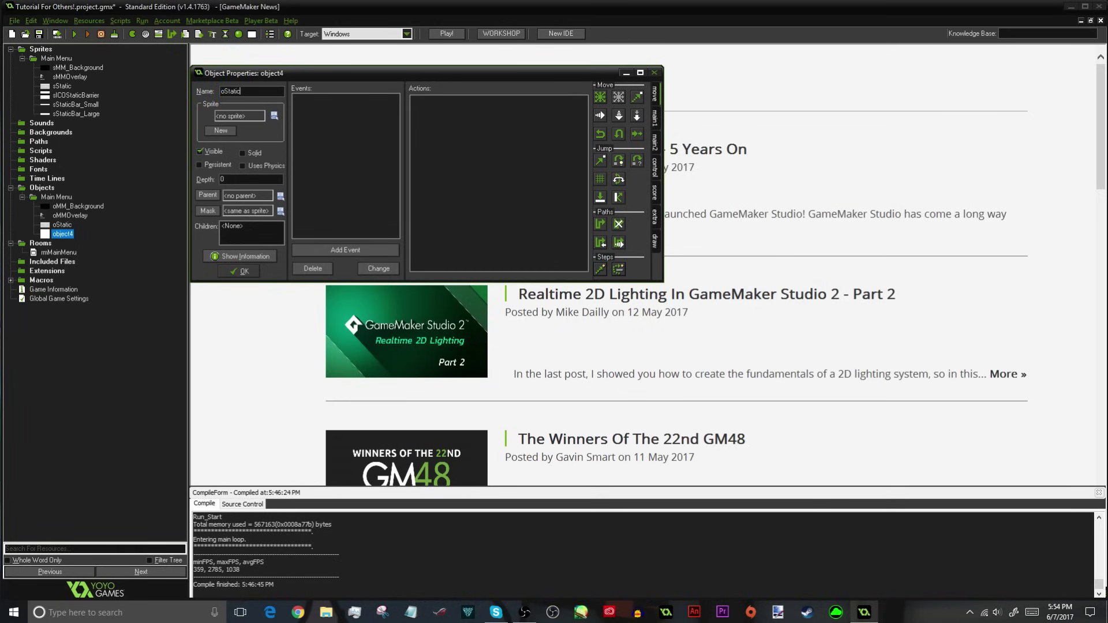
text(Bar_Small)
click(221, 117)
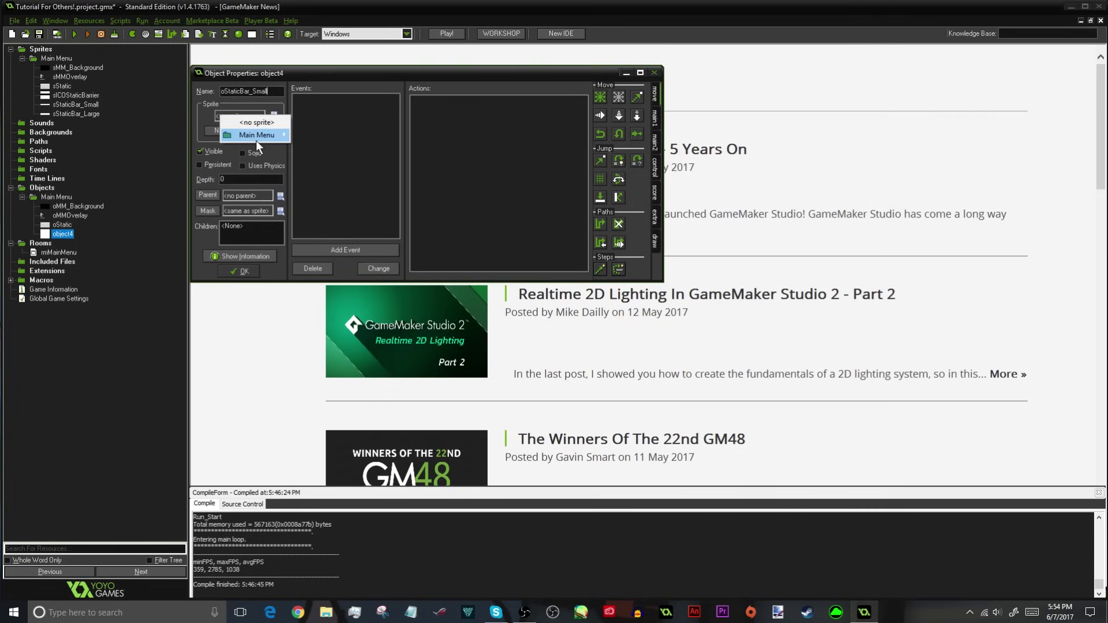
mouse_move(255, 136)
click(181, 185)
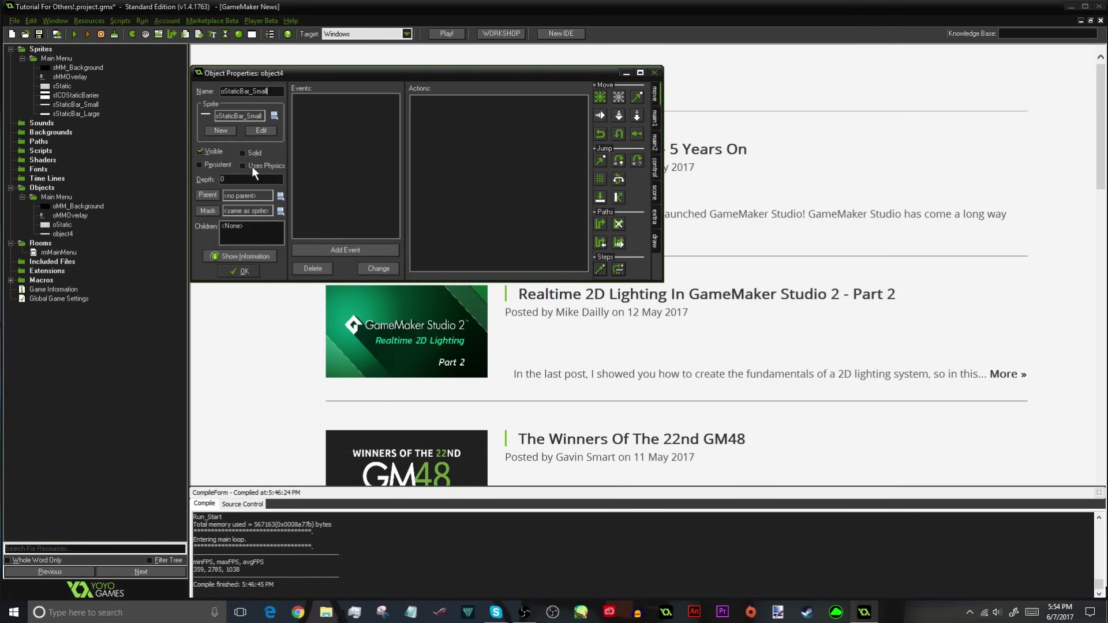
- Check the depth of oStatic, set the depth of oStaticBar_Small to -4, and accept the object
double_click(62, 224)
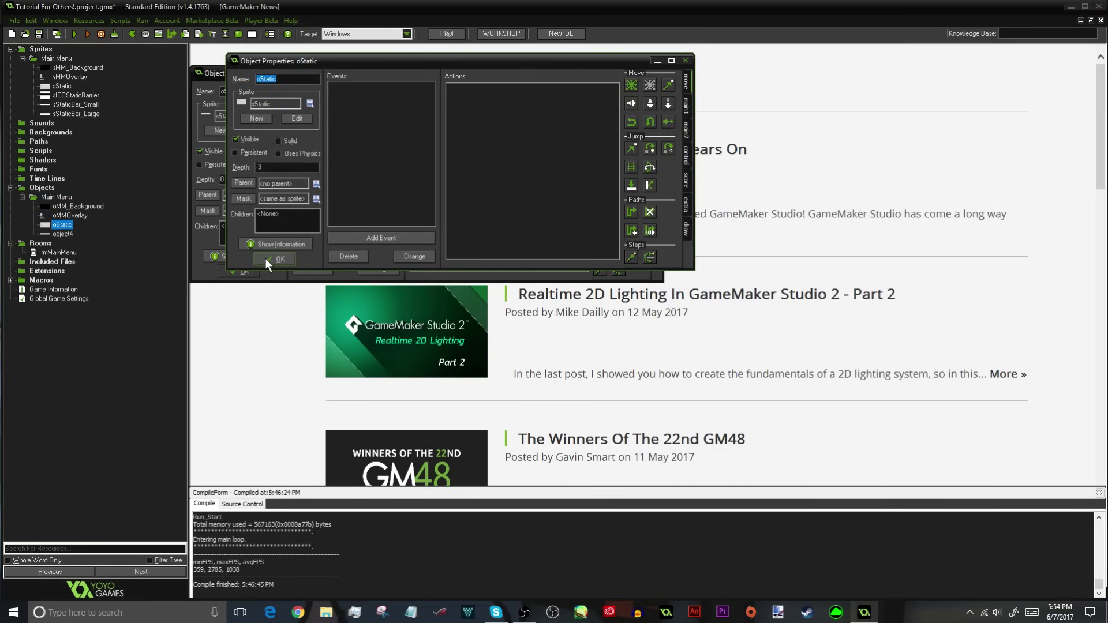
click(267, 259)
click(242, 179)
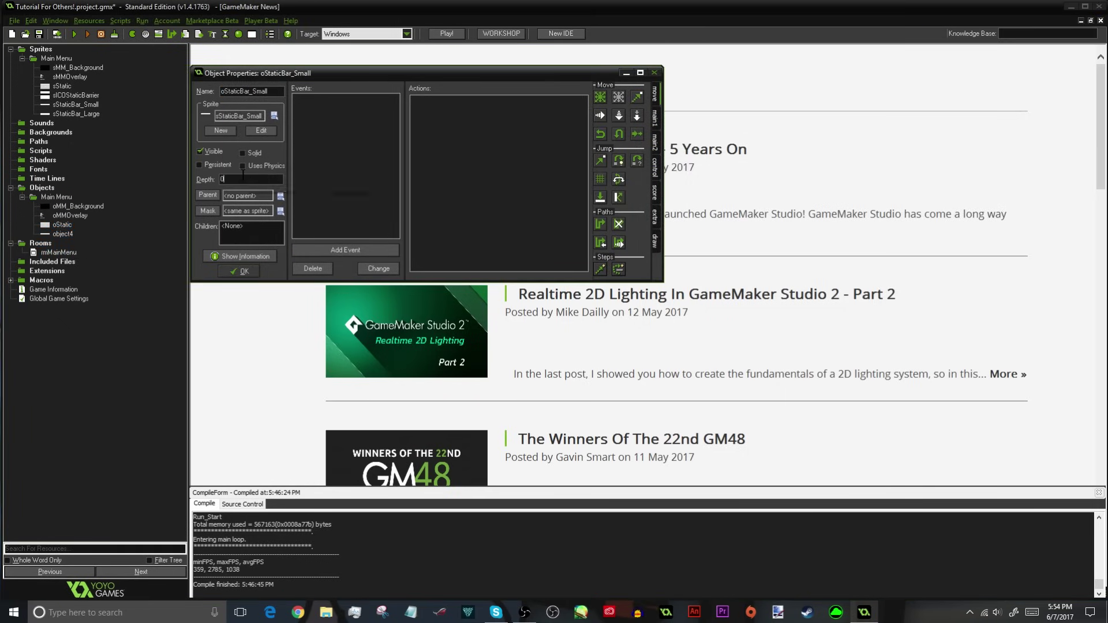
key(BackSpace)
text(-4)
click(226, 268)
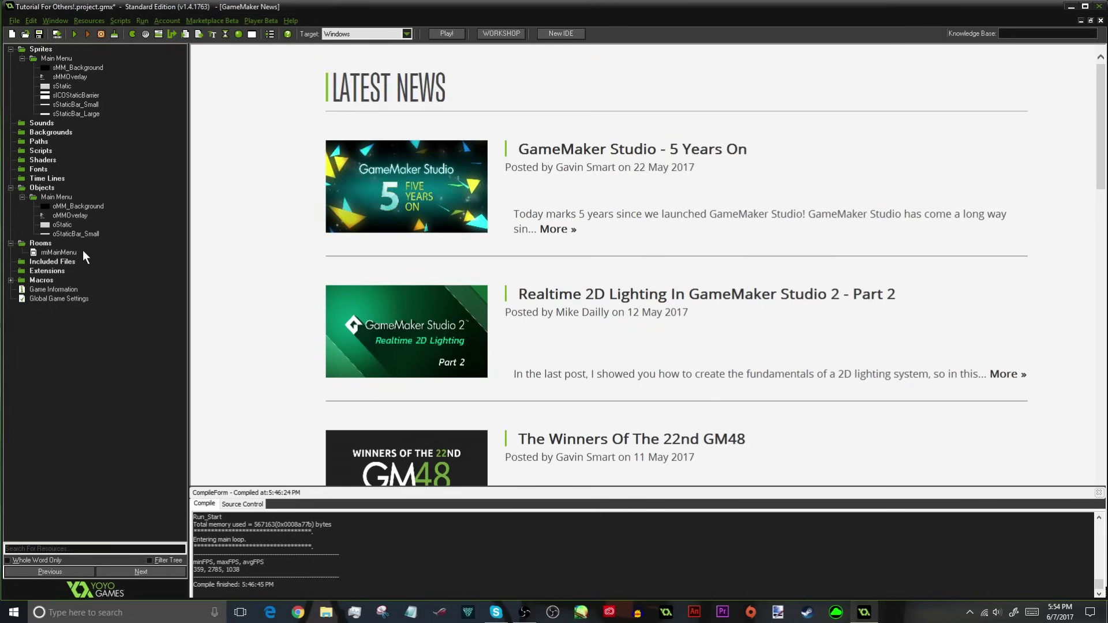
- Duplicate oStaticBar_Small as a new object named oStaticBar_Large and assign it the sStaticBar_Large sprite
right_click(72, 236)
click(66, 271)
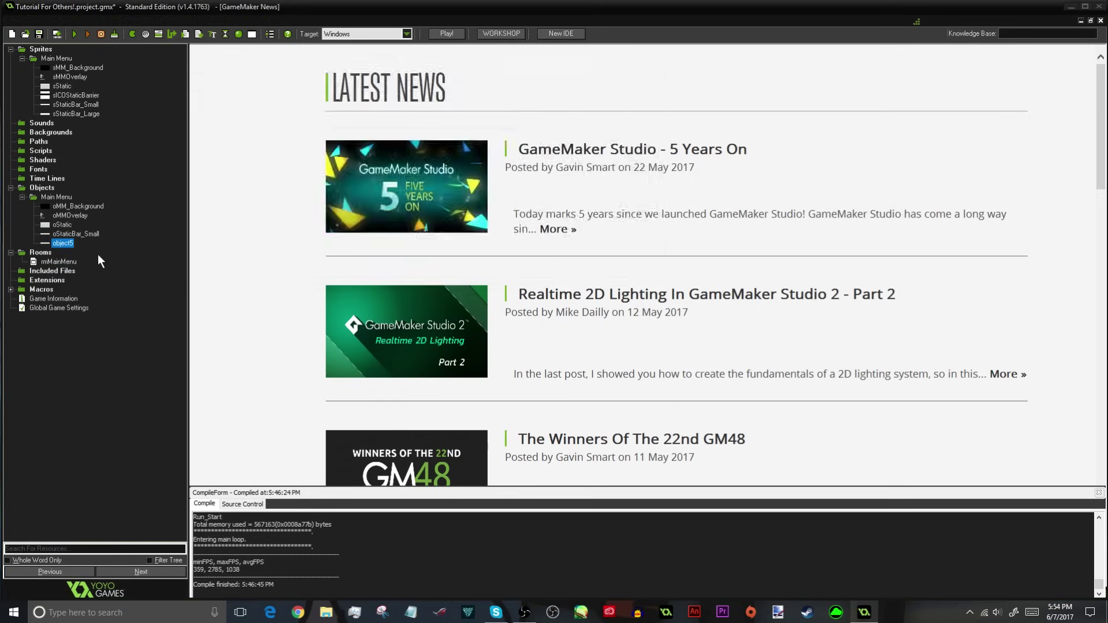
text(oStati)
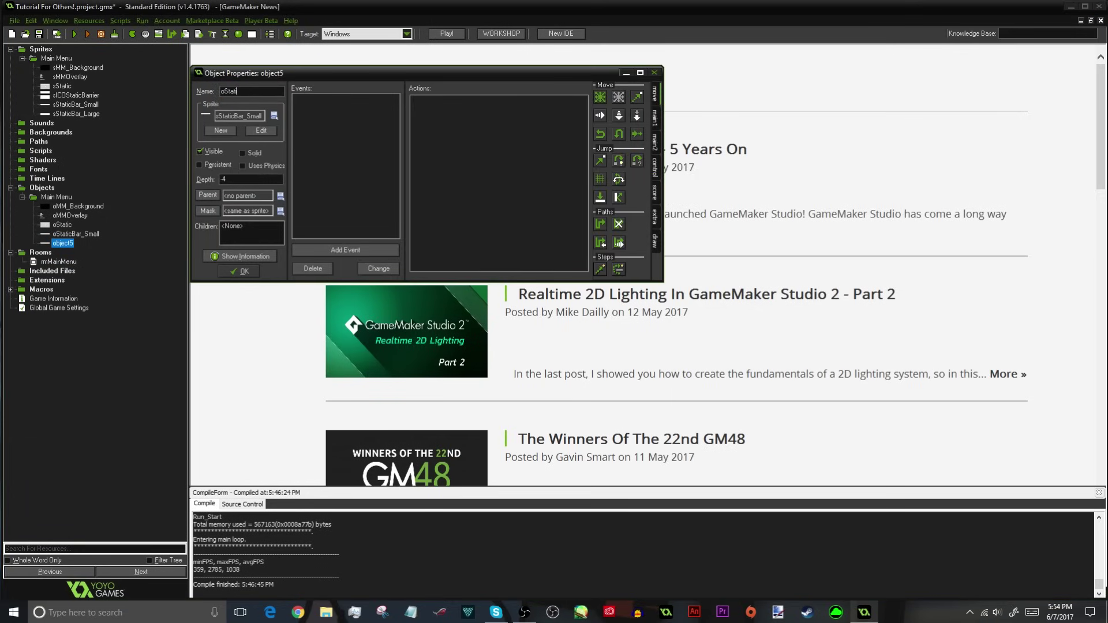
text(cBar_Large)
click(274, 116)
mouse_move(278, 137)
click(218, 197)
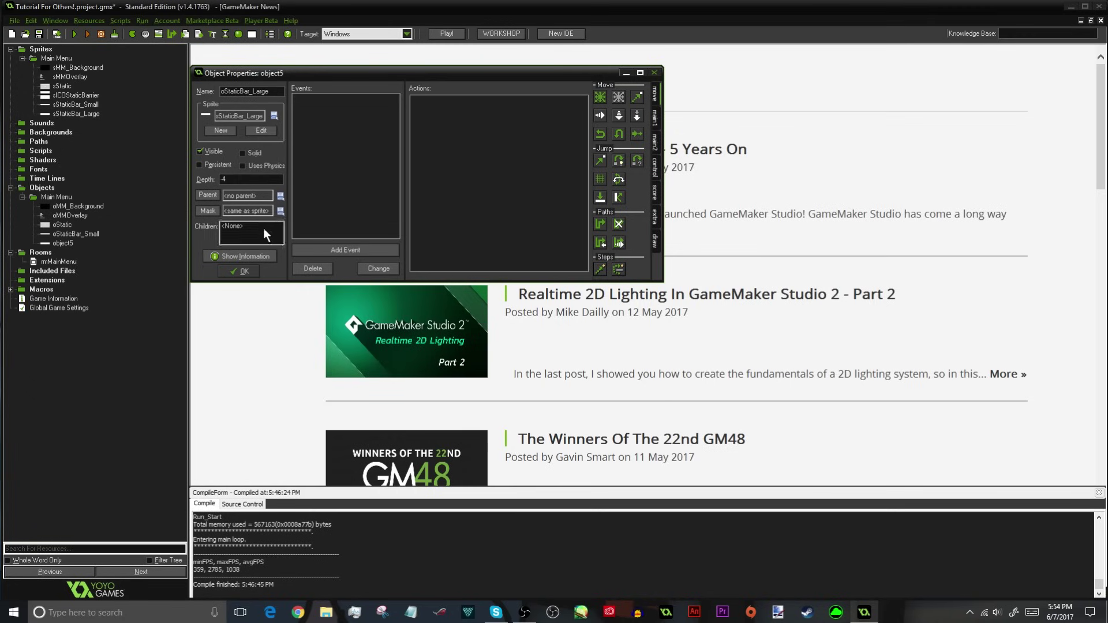
click(242, 273)
click(242, 271)
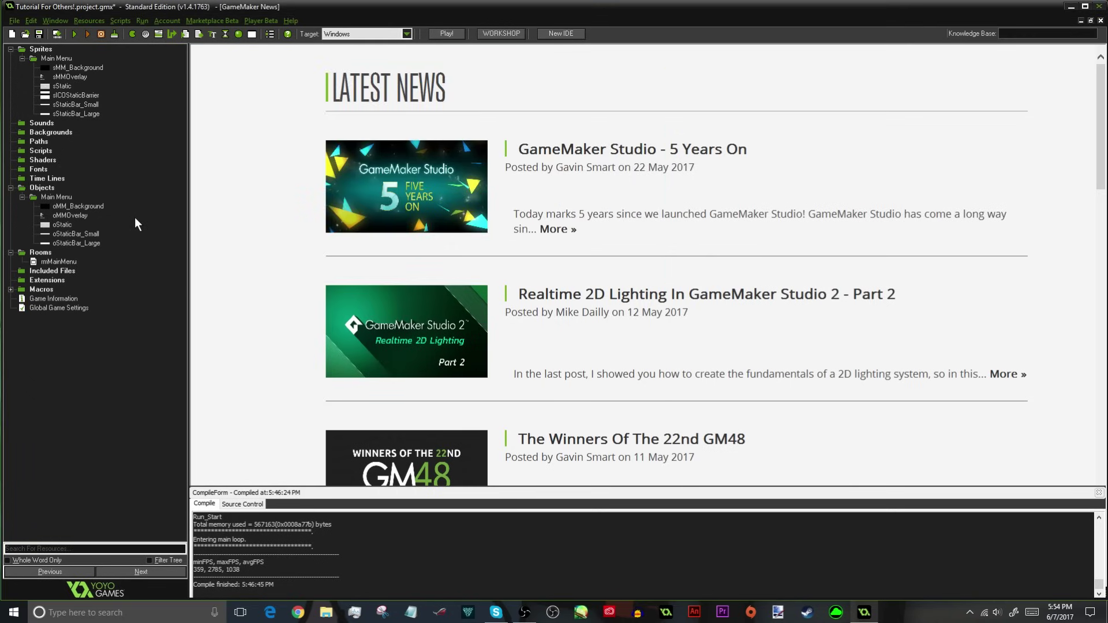
- Create another Main Menu object named oStaticBar_Barrier and assign it the sICOStaticBarrier sprite
right_click(51, 201)
click(39, 207)
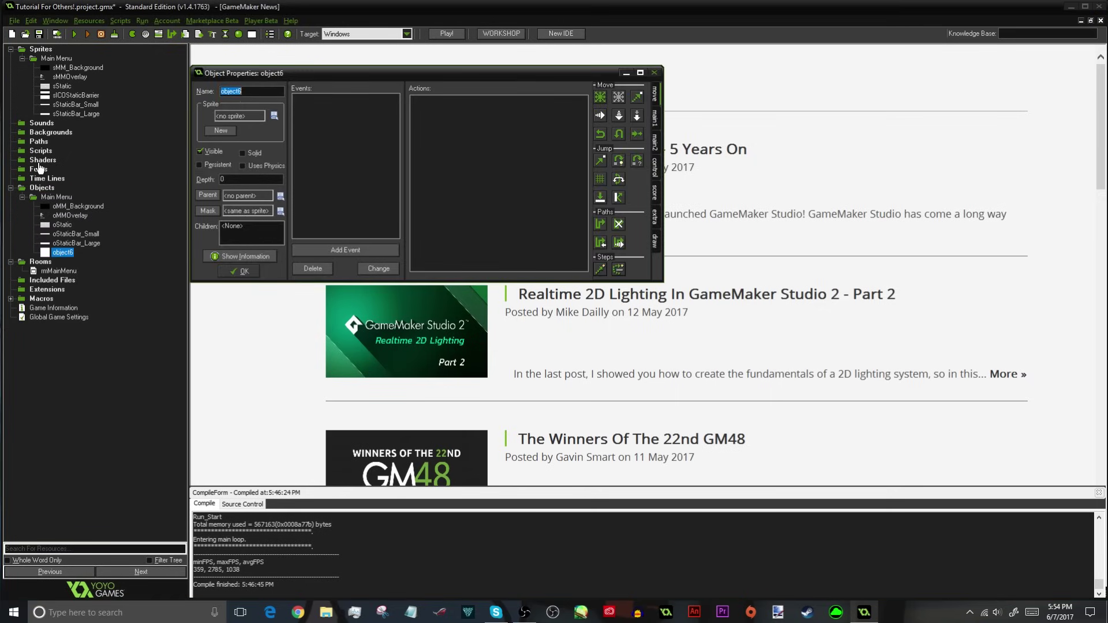
text(oStaticBar_Barrier)
click(274, 115)
mouse_move(268, 139)
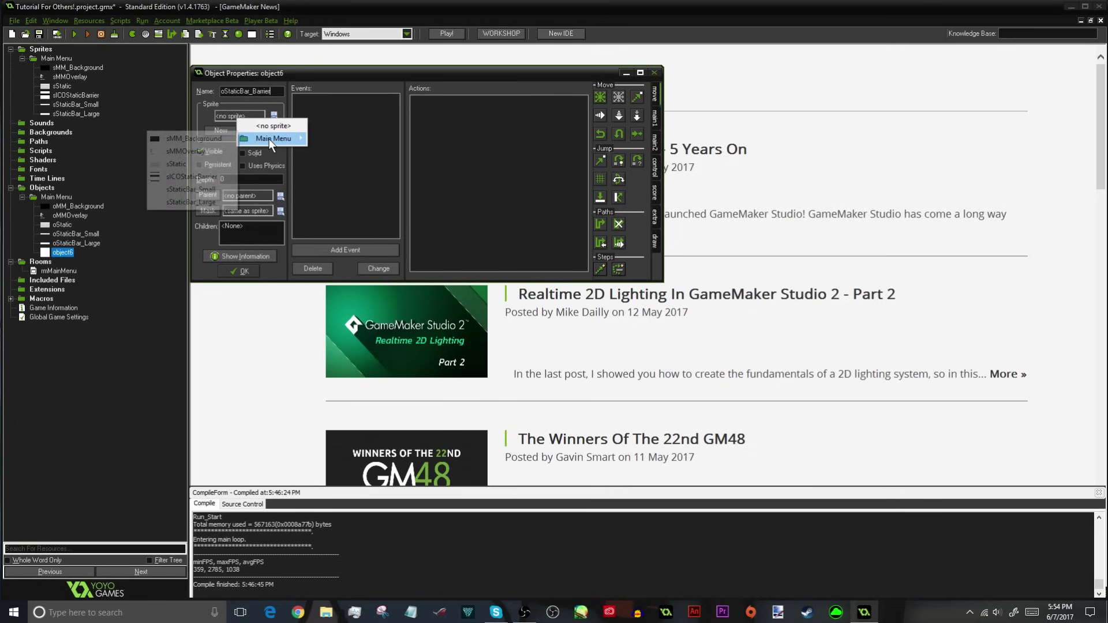
click(198, 178)
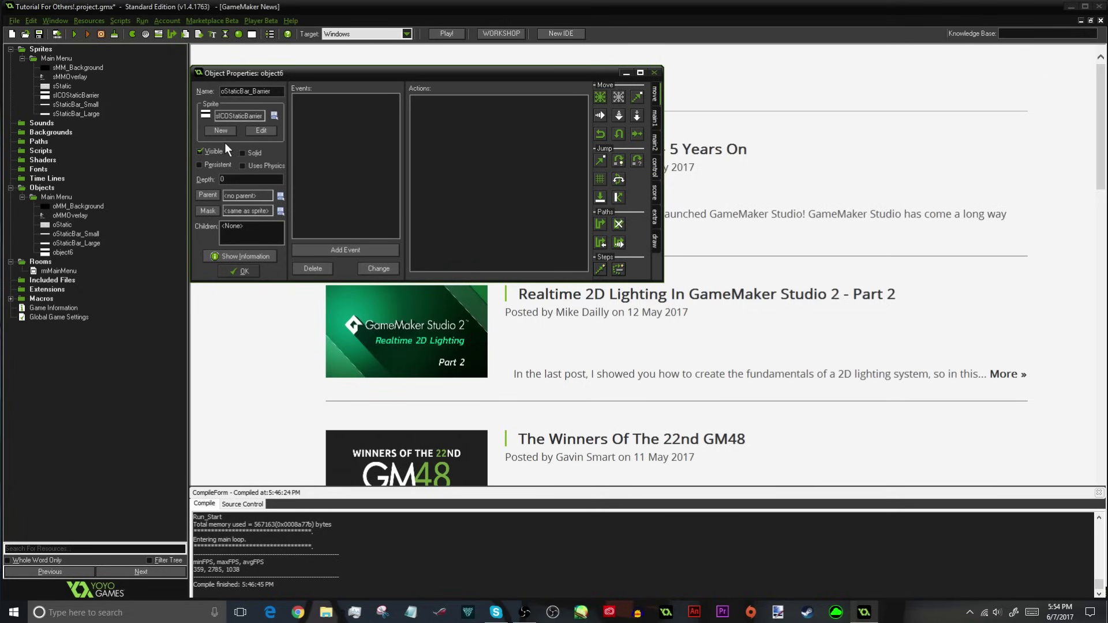
- Make oStaticBar_Barrier invisible and set its depth to -1000
double_click(207, 150)
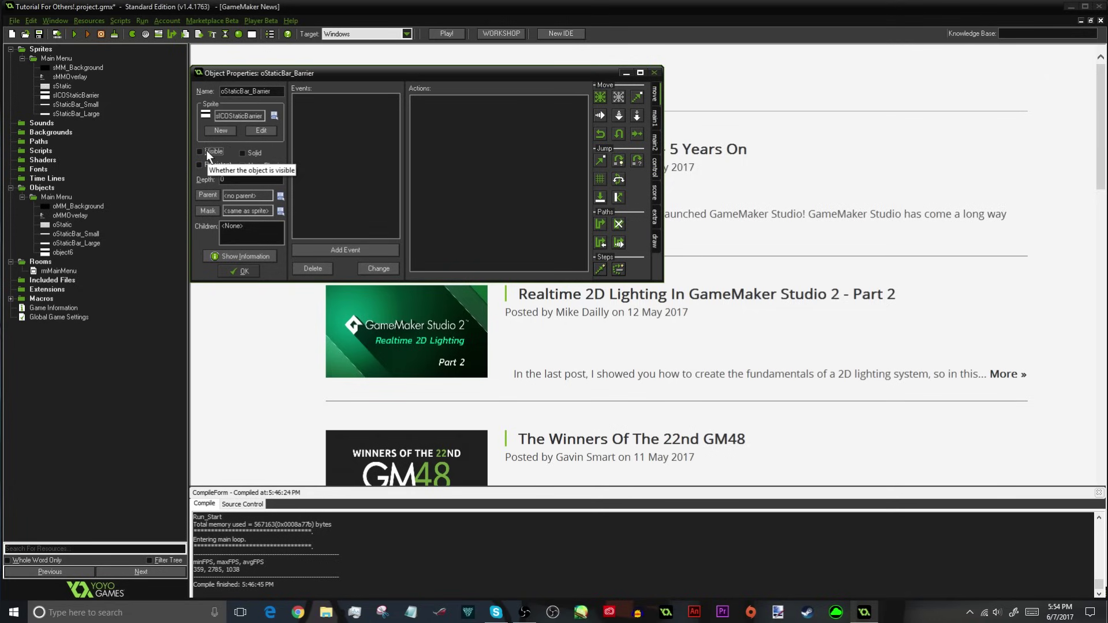
click(206, 151)
double_click(250, 180)
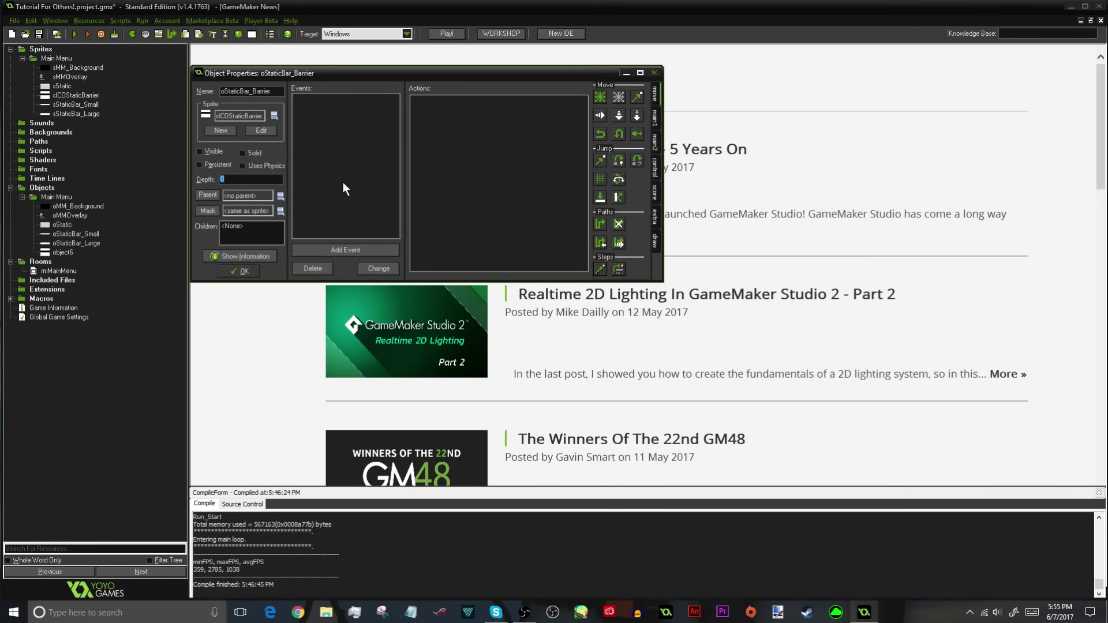
text(-1000)
- Add a collision event with oStaticBar_Small to the barrier object
click(356, 248)
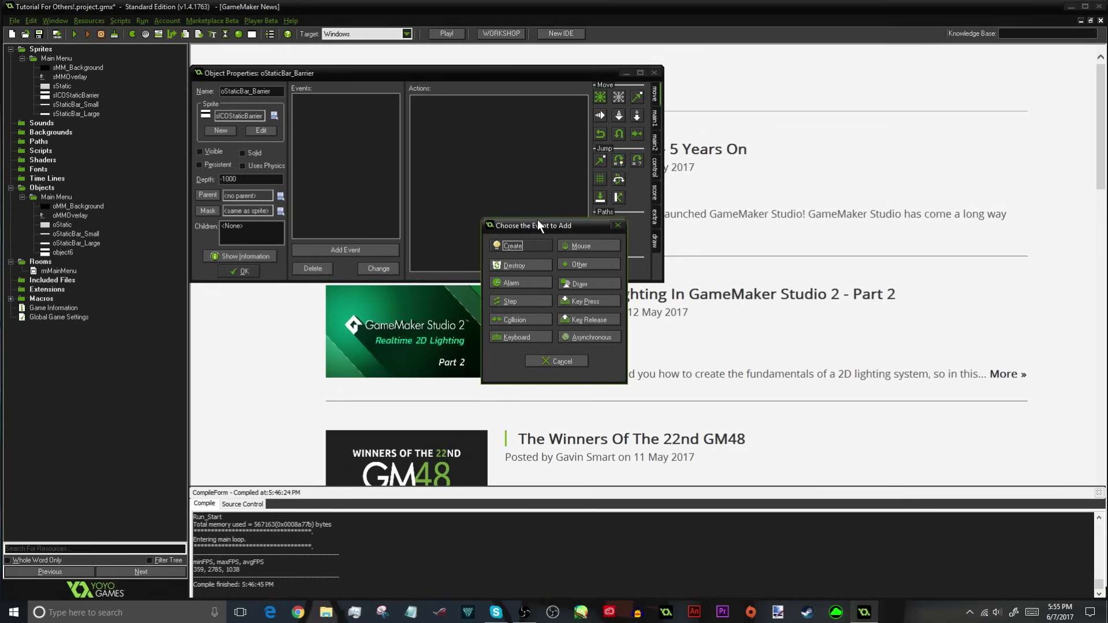
drag(538, 220, 600, 220)
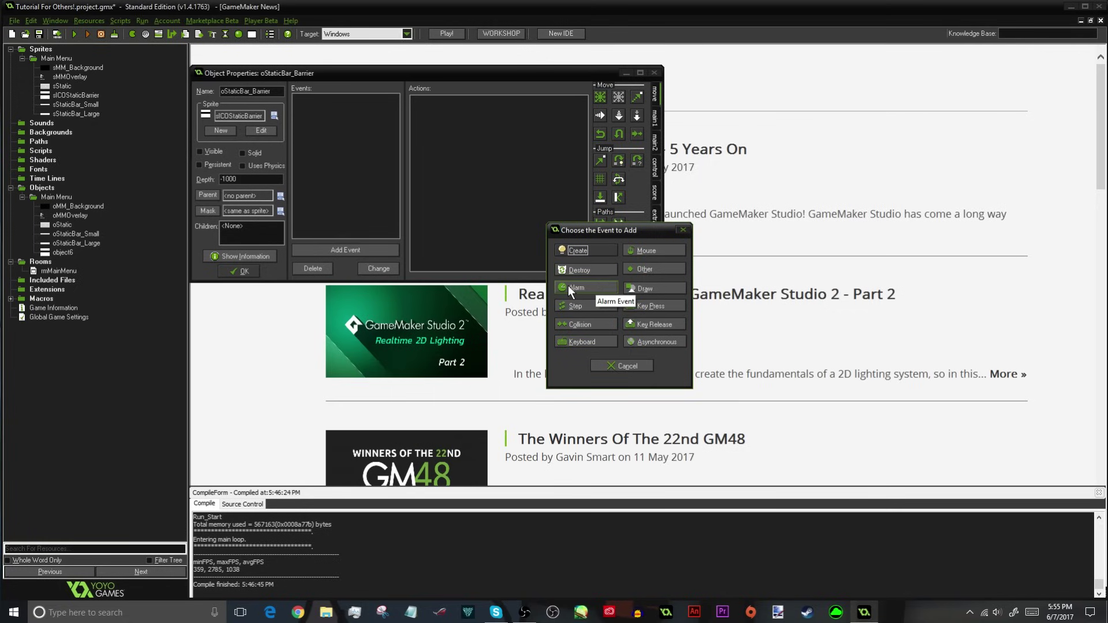
click(587, 323)
click(588, 320)
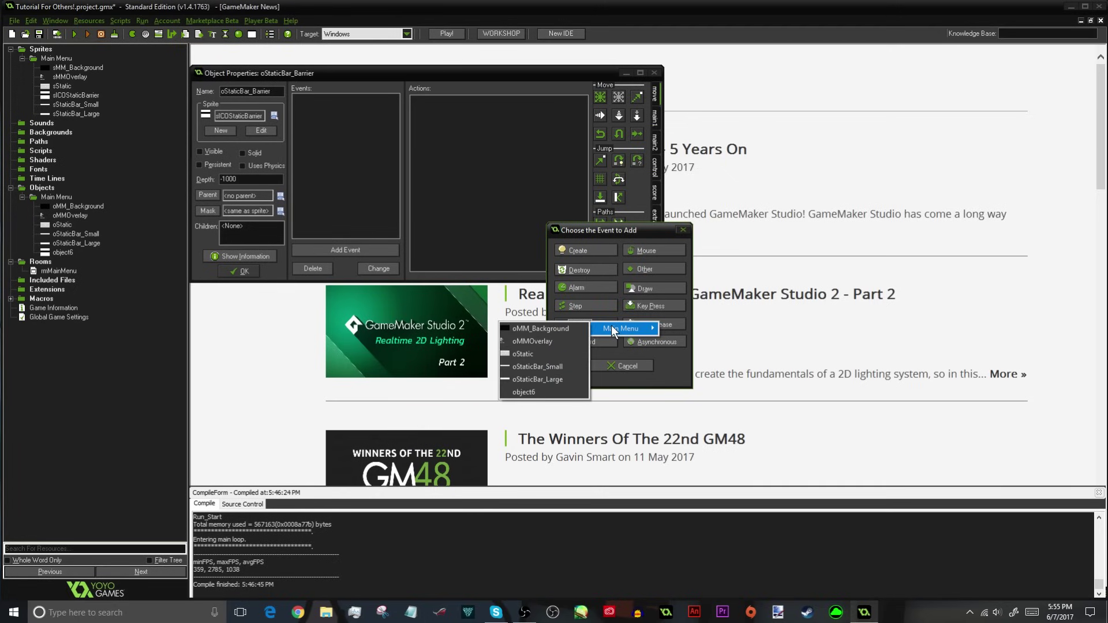
click(546, 365)
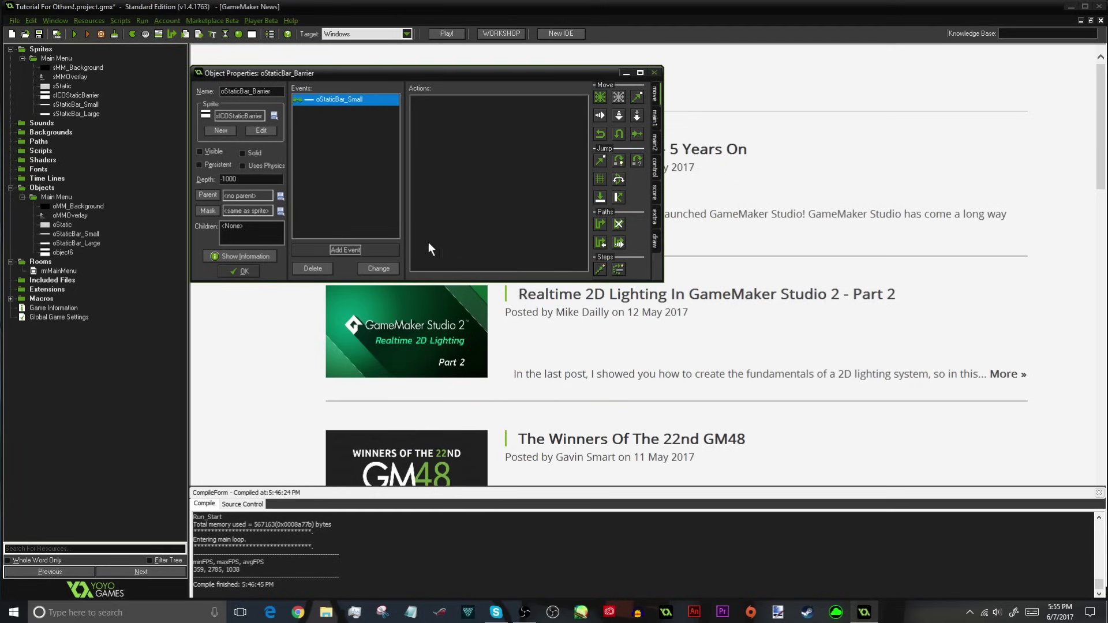
click(307, 114)
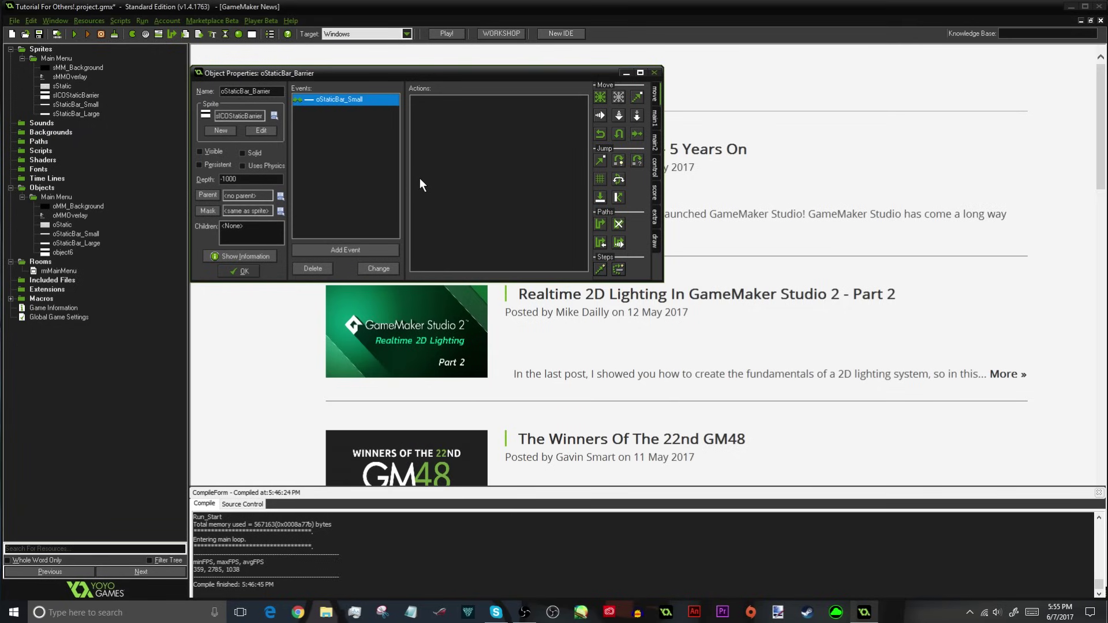
- Enlarge the object window and add a Destroy Instance action to the collision event, applied to the object oStaticBar_Small
drag(661, 281, 756, 382)
click(743, 123)
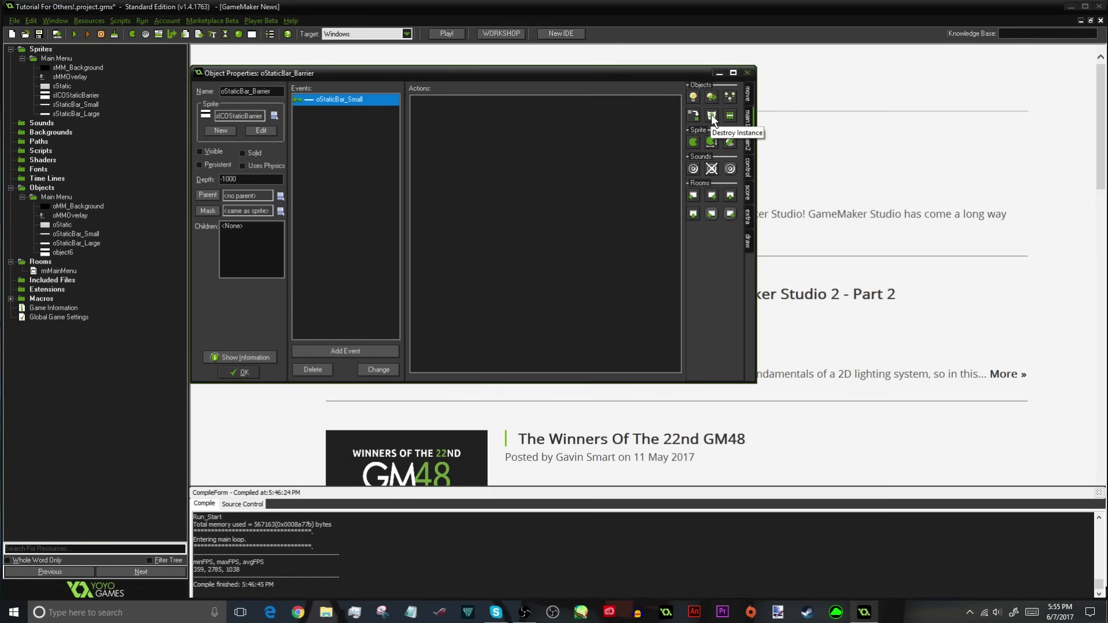
drag(710, 114, 663, 172)
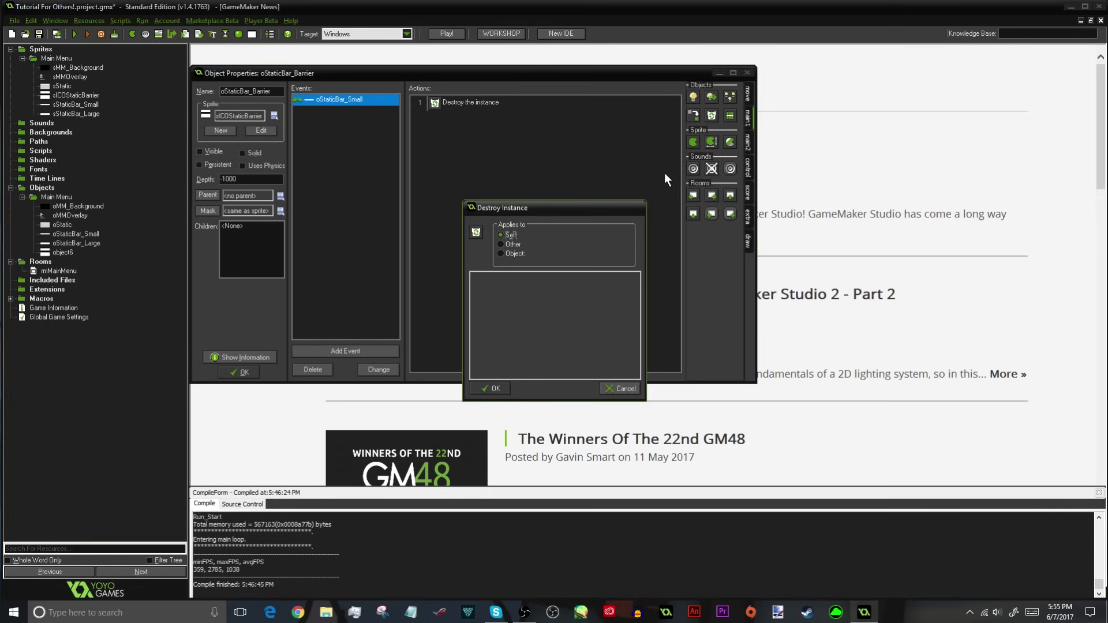
drag(518, 209, 614, 150)
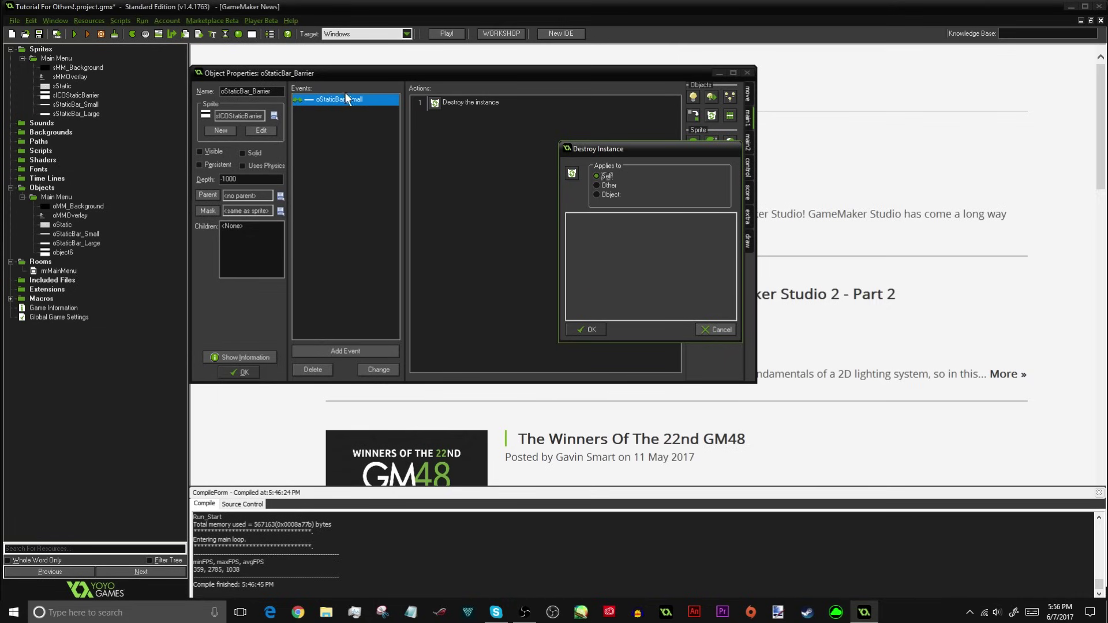
click(610, 193)
click(721, 196)
mouse_move(684, 205)
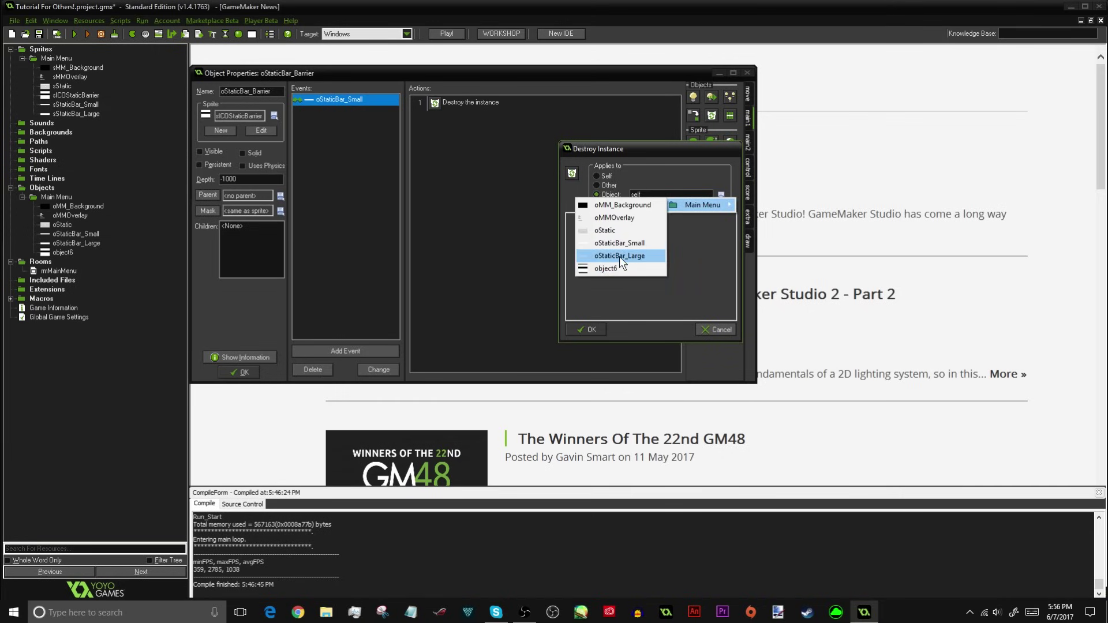
click(618, 244)
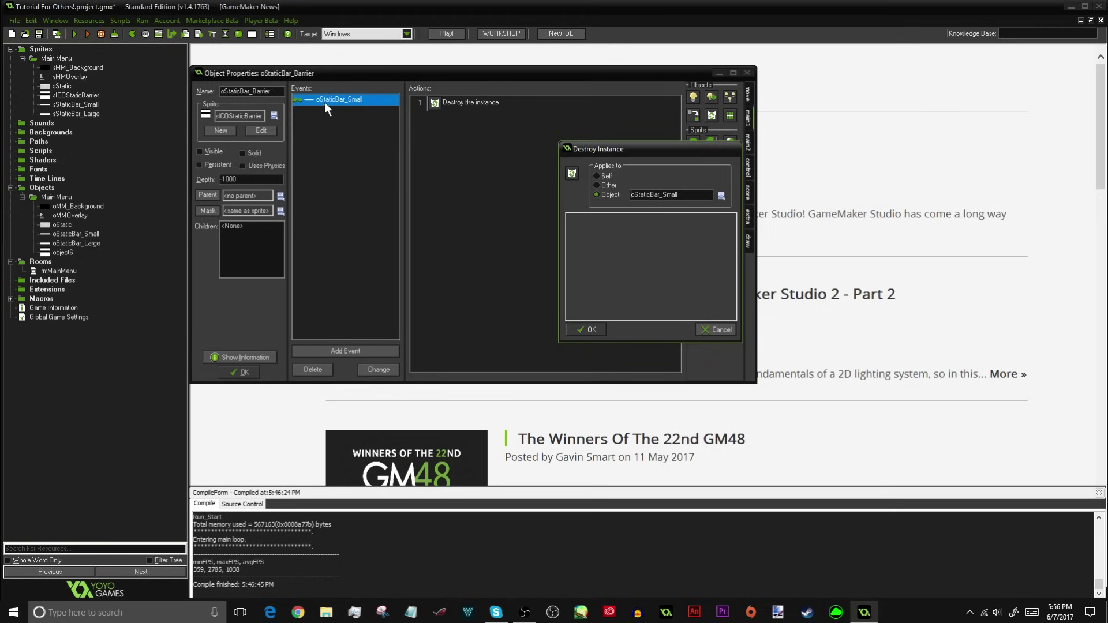
click(597, 331)
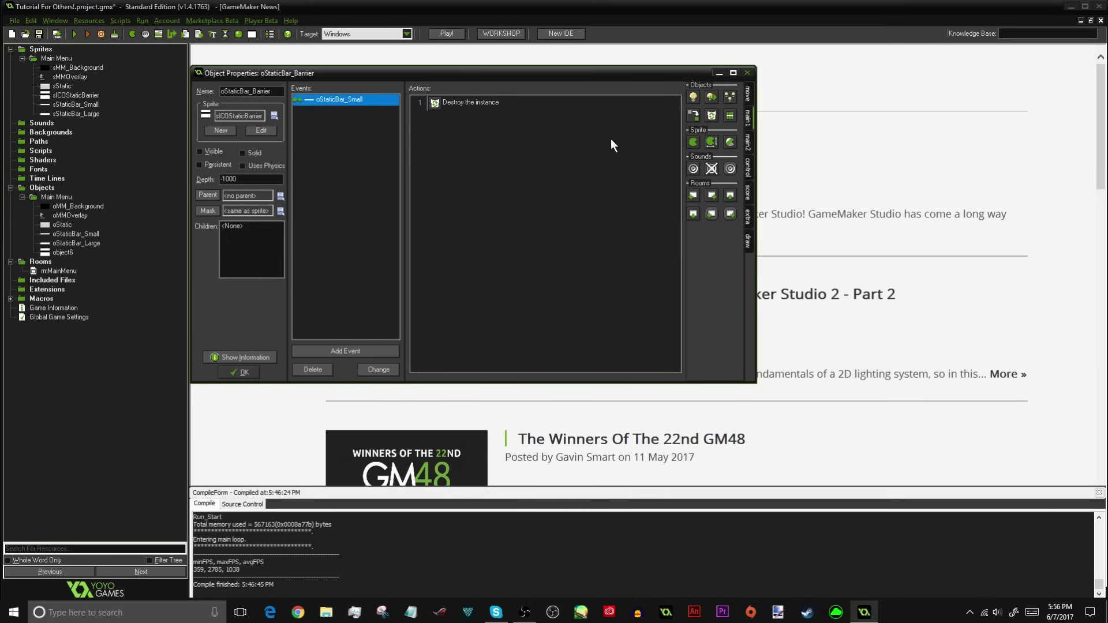
- Add a Create Instance action to the collision event that creates oStaticBar_Small at x 0, y 0
click(694, 98)
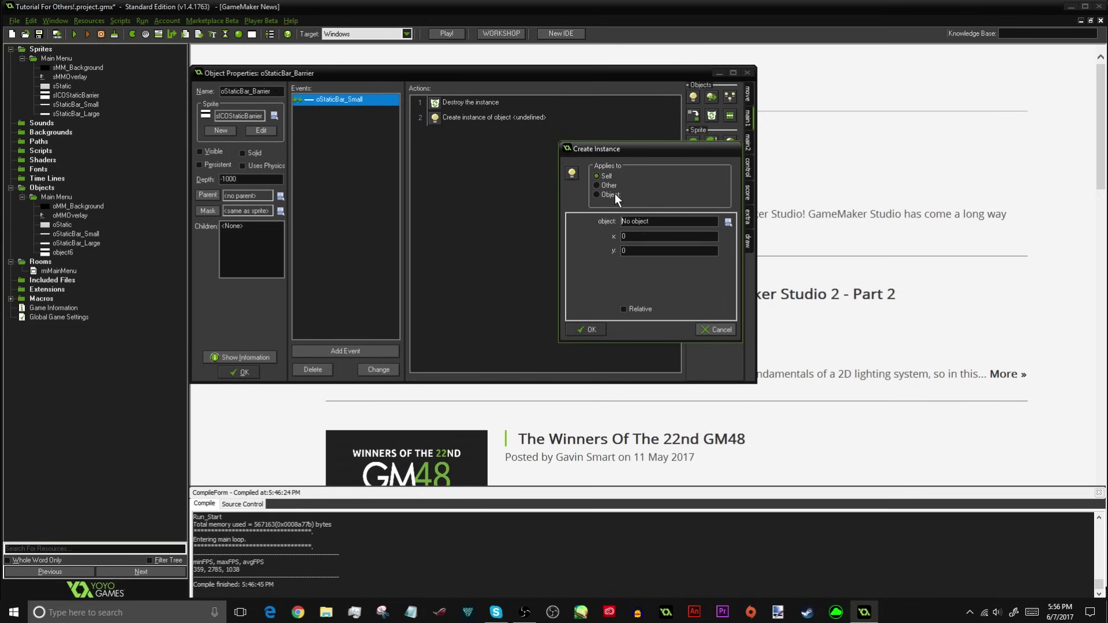
click(728, 222)
mouse_move(747, 243)
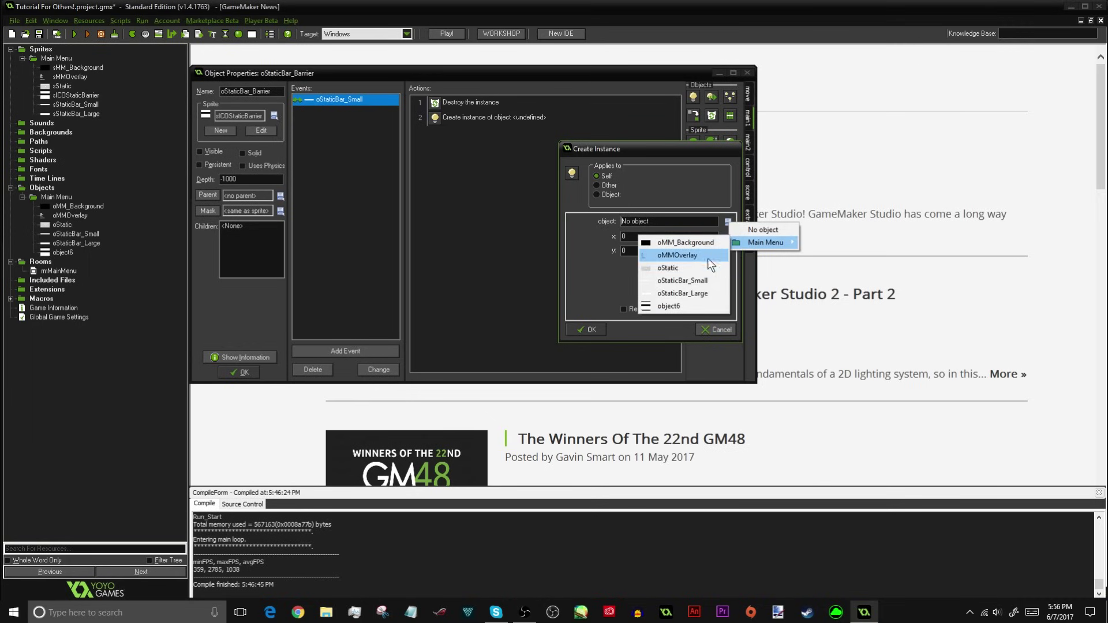
click(691, 281)
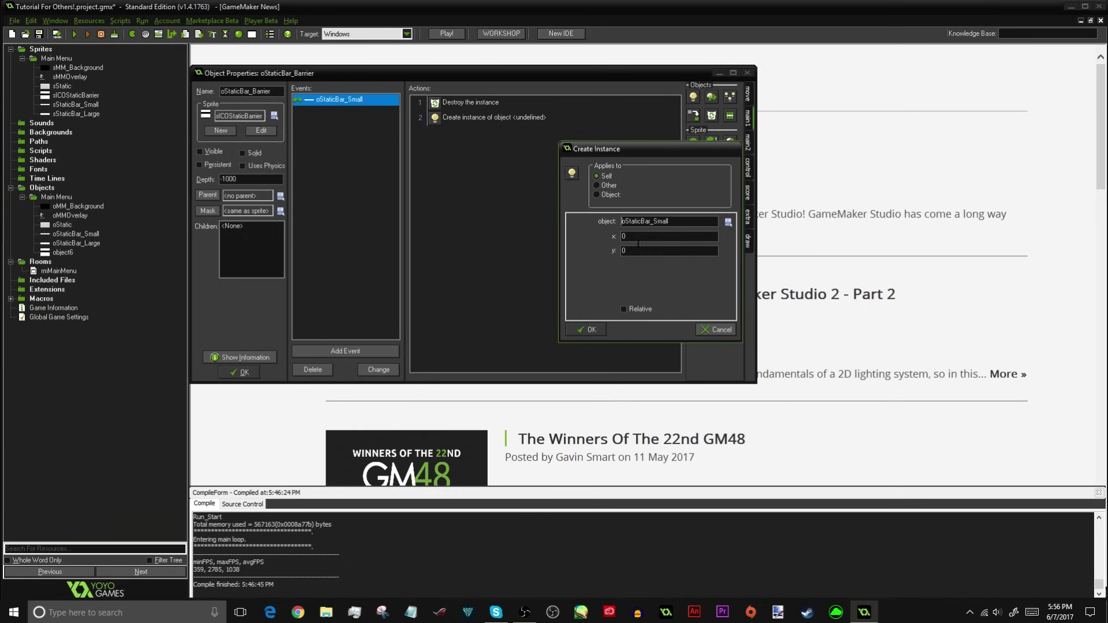
click(594, 325)
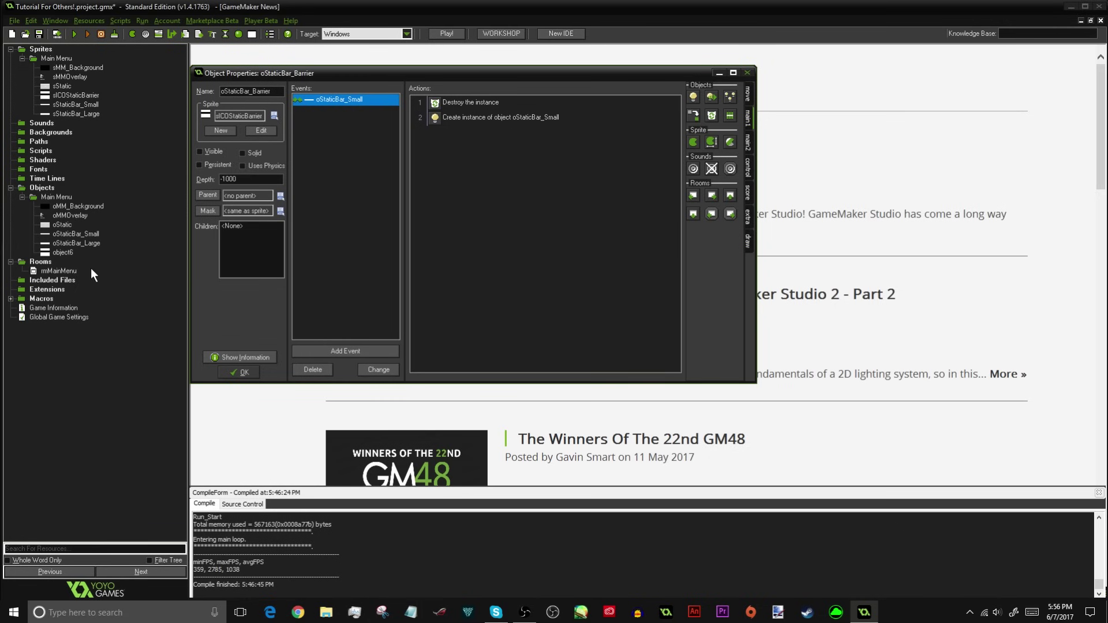
- Place an instance of oStaticBar_Small just above the visible area of room rmMainMenu, at x 0, y -128
double_click(59, 271)
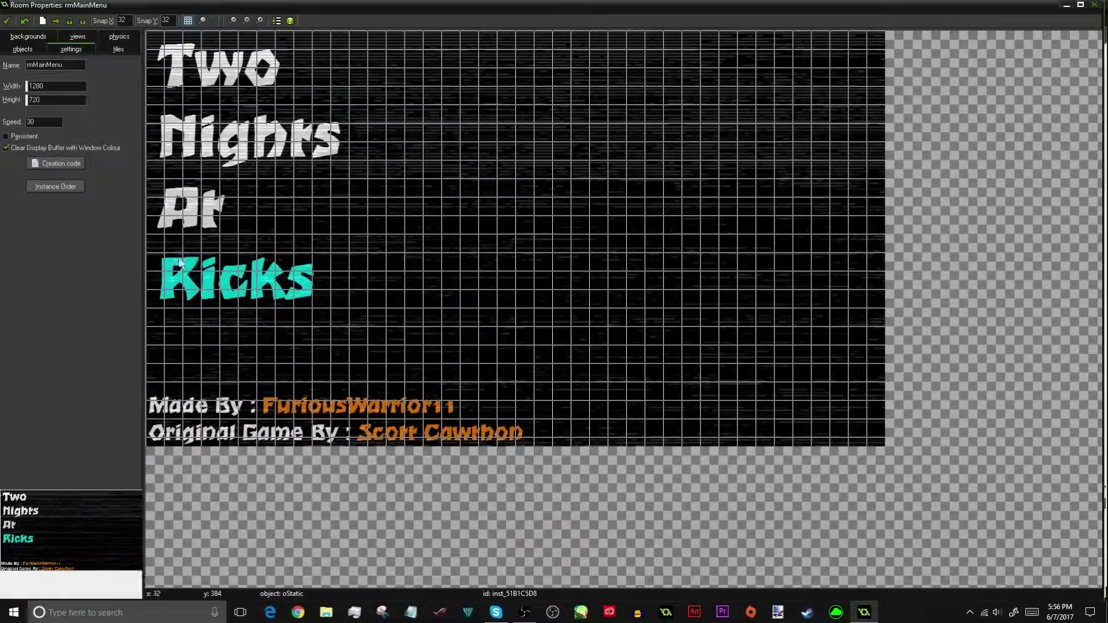
scroll(349, 225, down, 1)
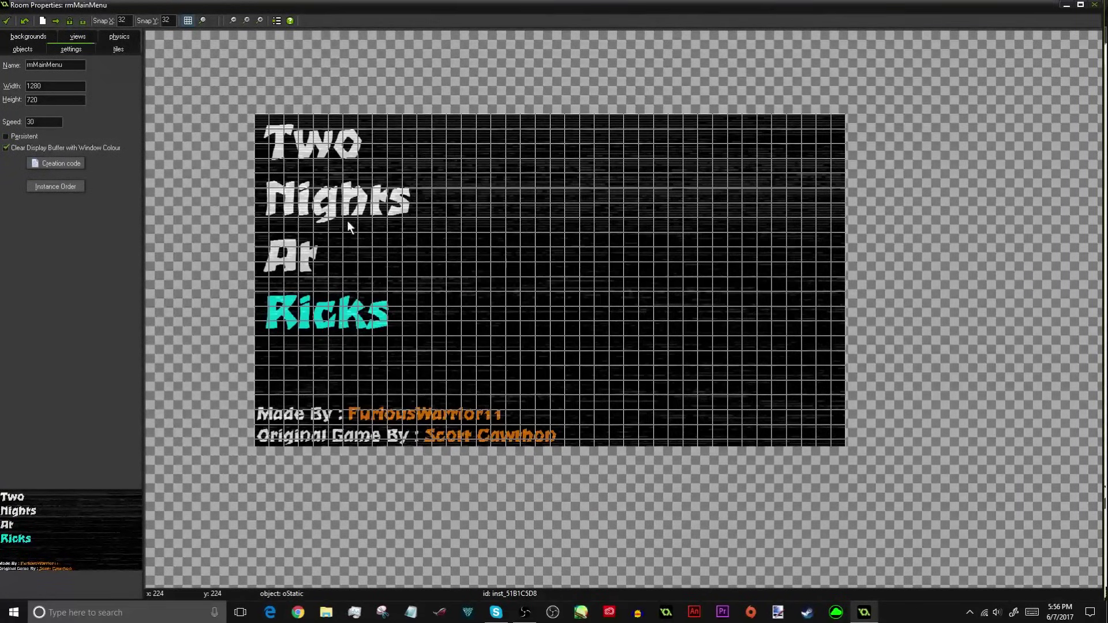
click(26, 48)
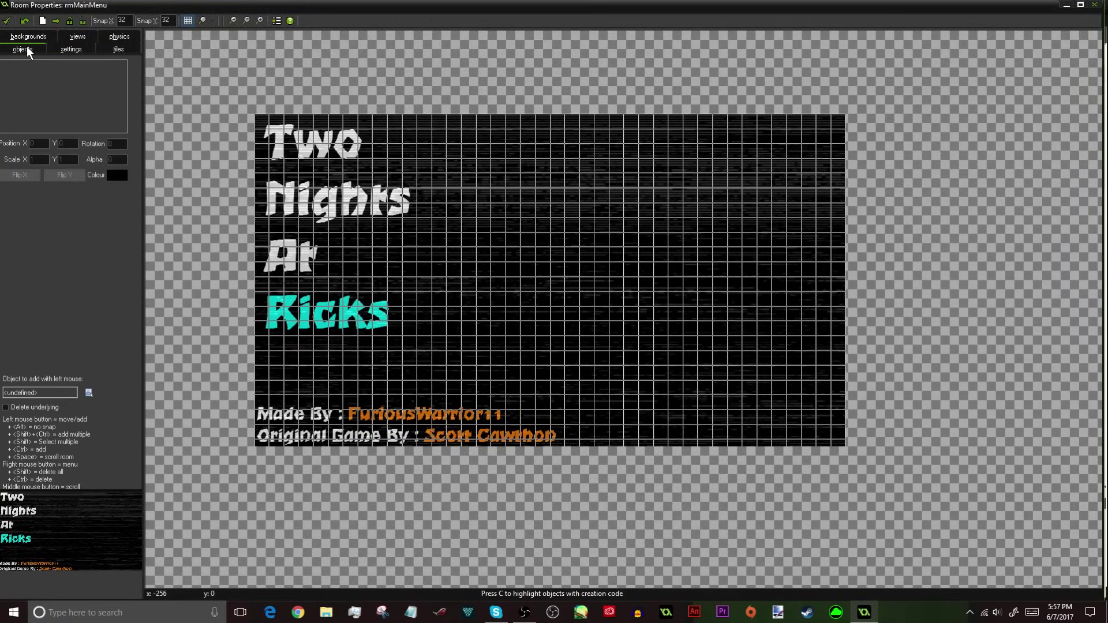
click(37, 392)
mouse_move(81, 400)
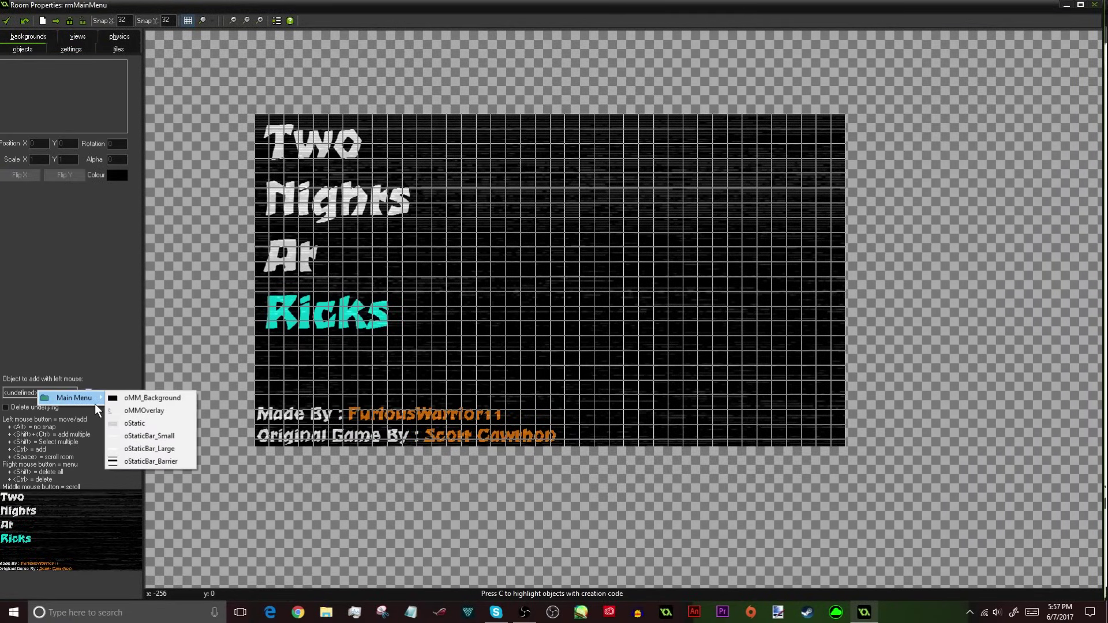
click(140, 435)
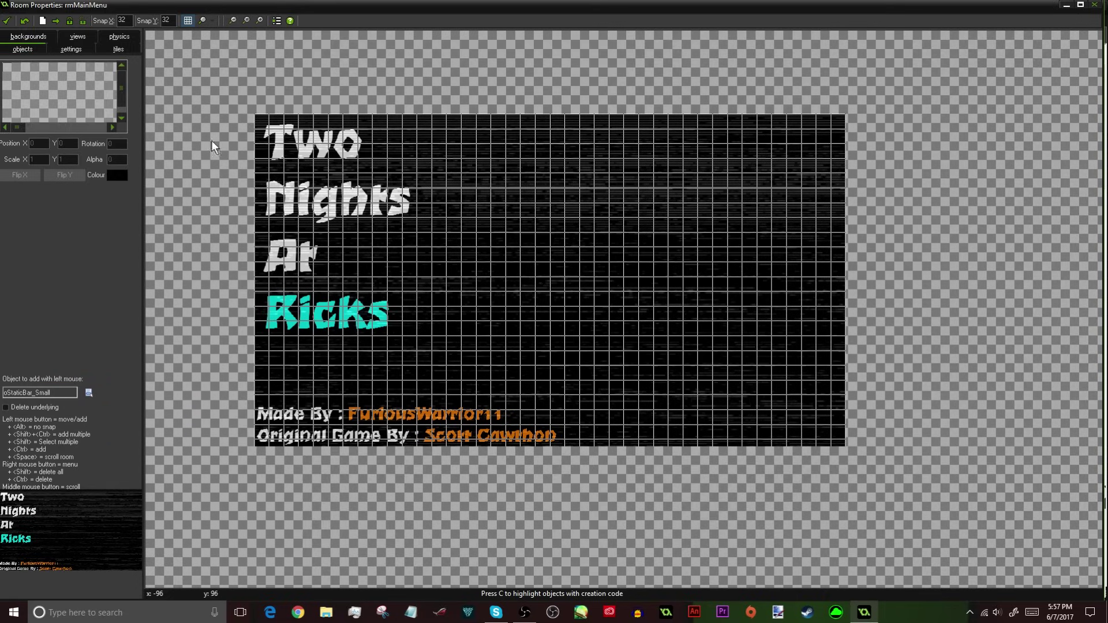
middle_drag(250, 80, 235, 223)
ctrl+scroll(317, 205, up, 1)
middle_drag(317, 206, 272, 213)
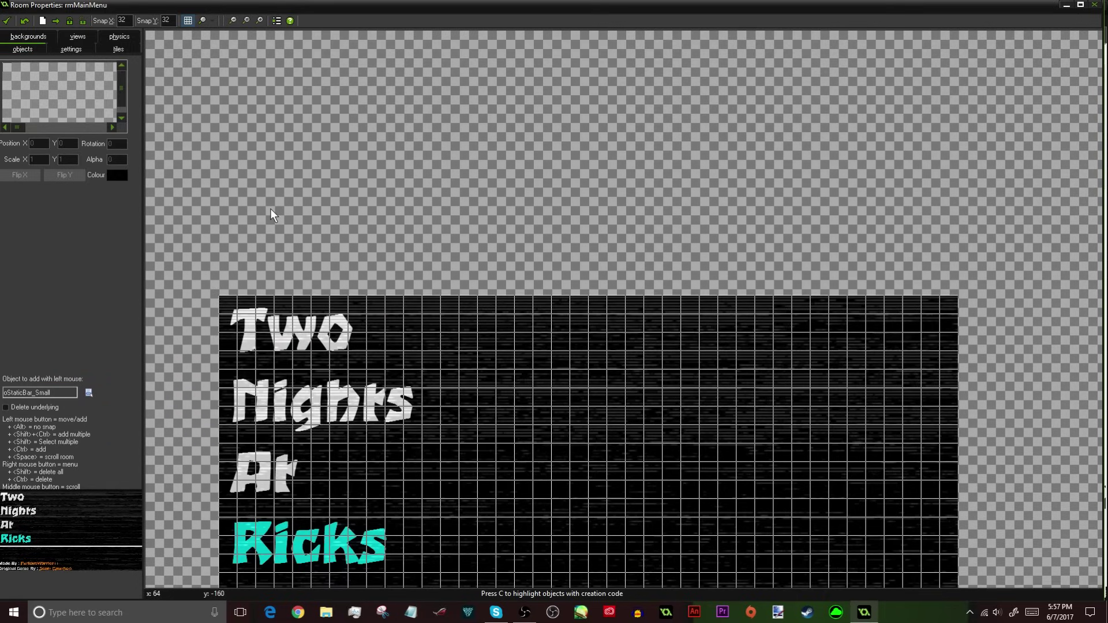
drag(258, 174, 224, 238)
- Examine the placed small bar's alignment with the room's upper-left corner and its x and y position
ctrl+scroll(196, 248, up, 2)
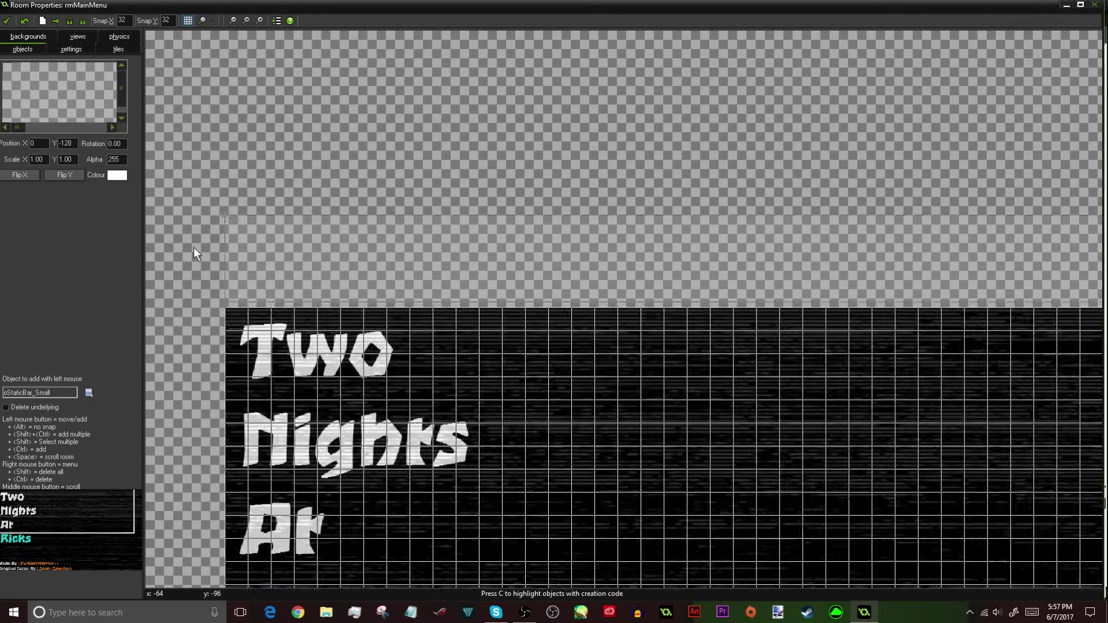
ctrl+scroll(182, 276, up, 2)
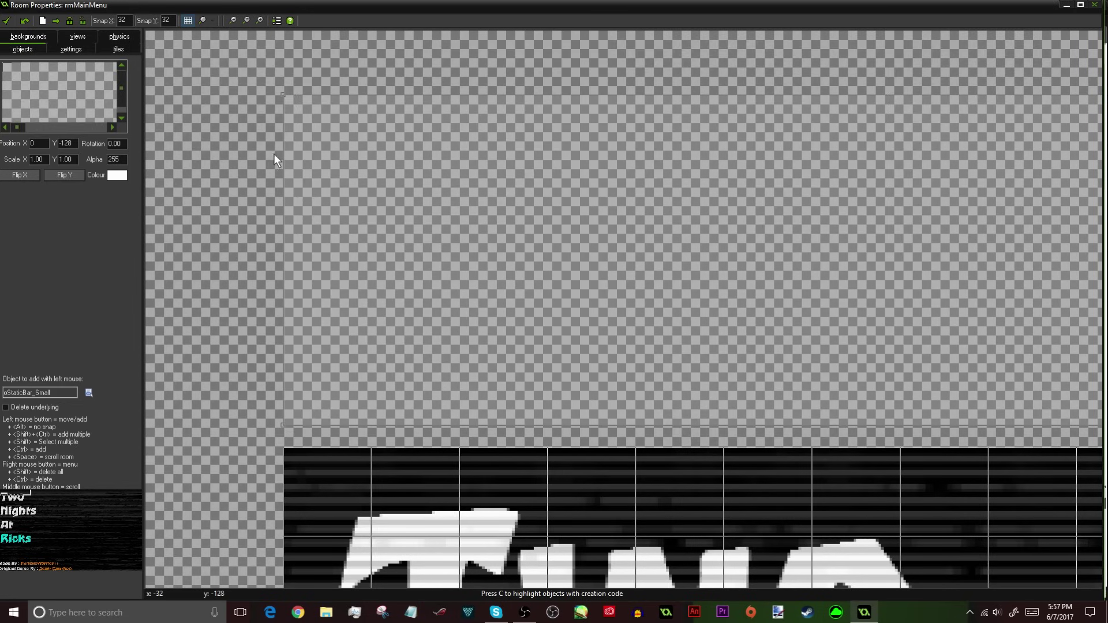
ctrl+scroll(361, 188, down, 1)
ctrl+scroll(413, 167, down, 3)
ctrl+scroll(558, 189, up, 1)
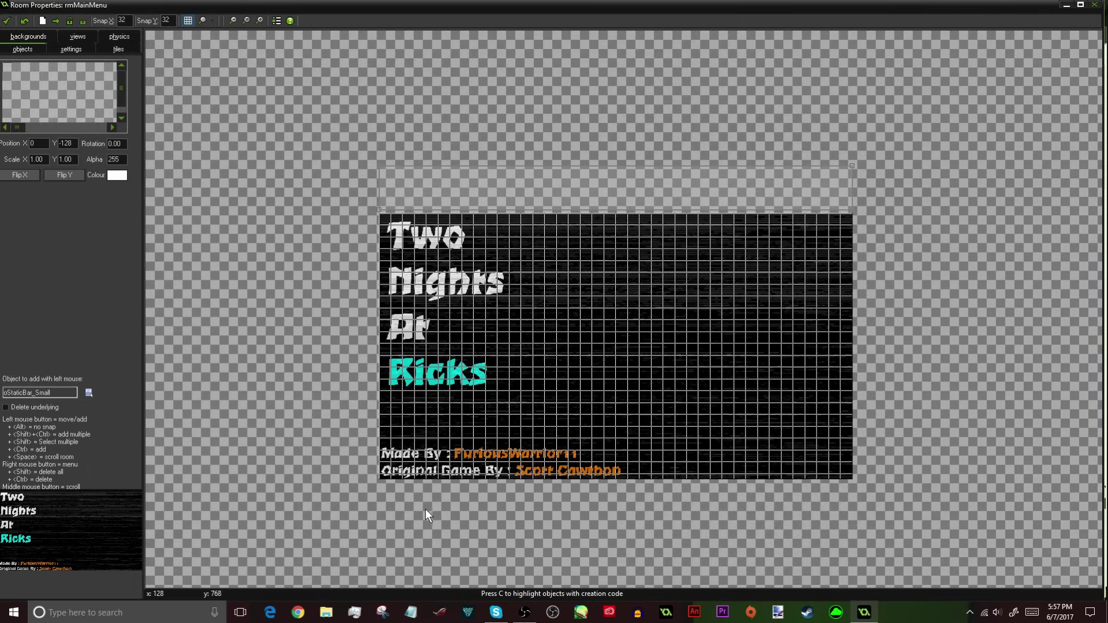
ctrl+scroll(579, 183, down, 1)
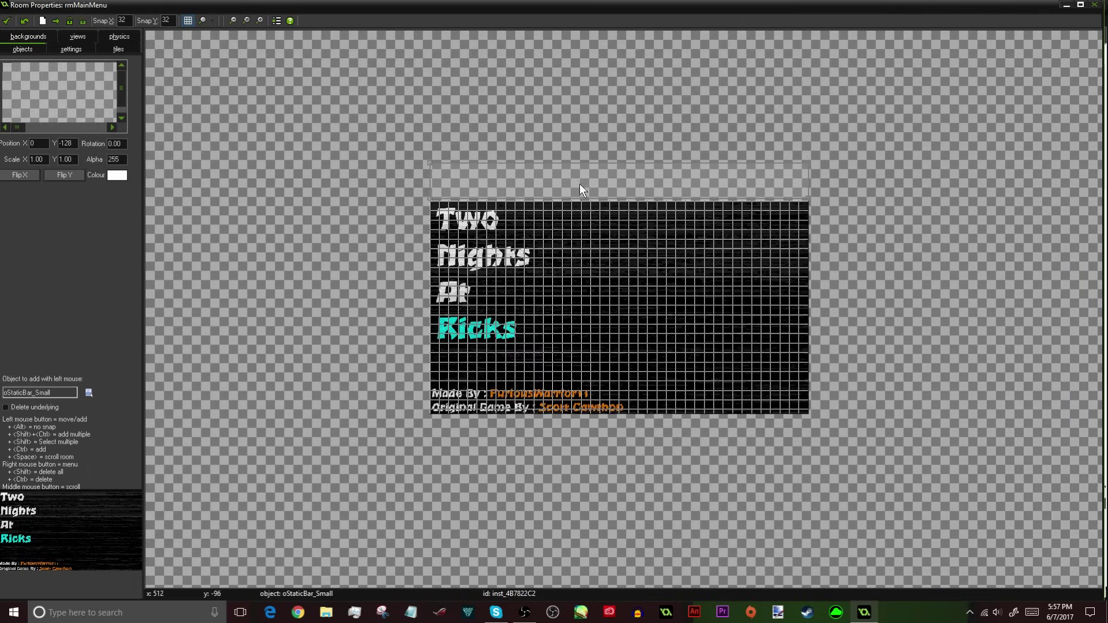
ctrl+scroll(564, 172, up, 4)
ctrl+scroll(401, 174, up, 1)
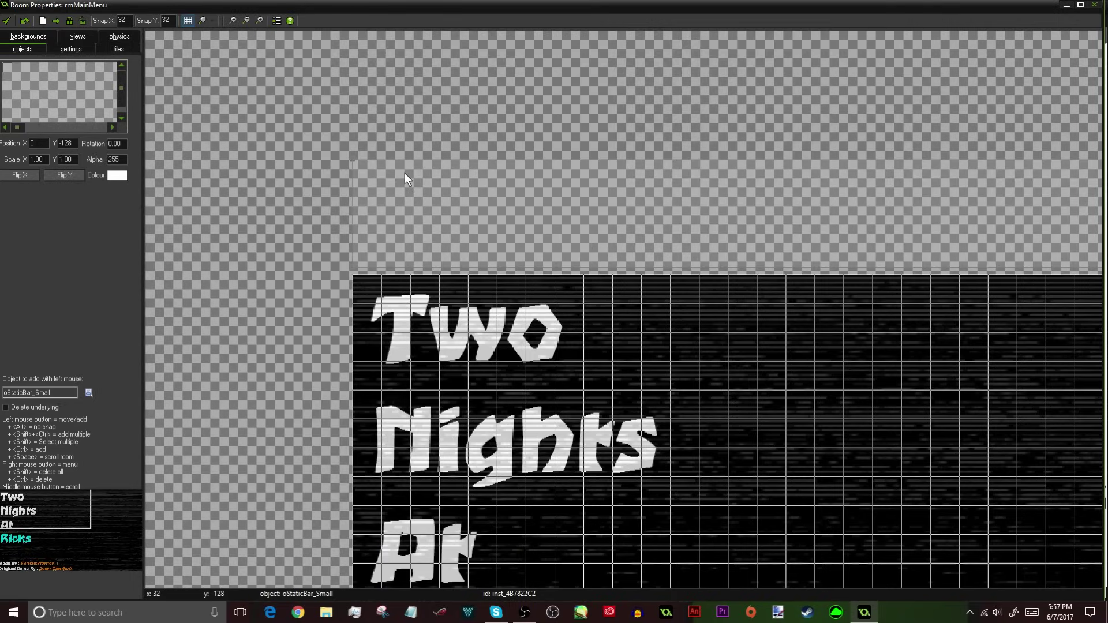
ctrl+scroll(507, 163, down, 2)
middle_drag(507, 163, 366, 148)
ctrl+scroll(276, 147, up, 1)
ctrl+scroll(255, 197, up, 5)
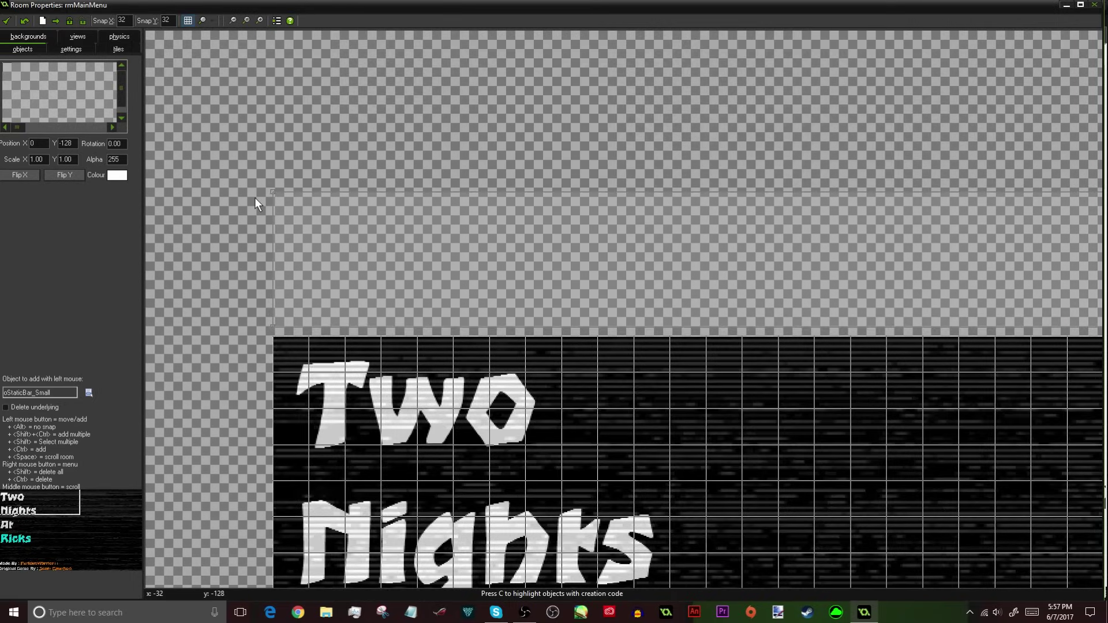
ctrl+scroll(294, 186, up, 1)
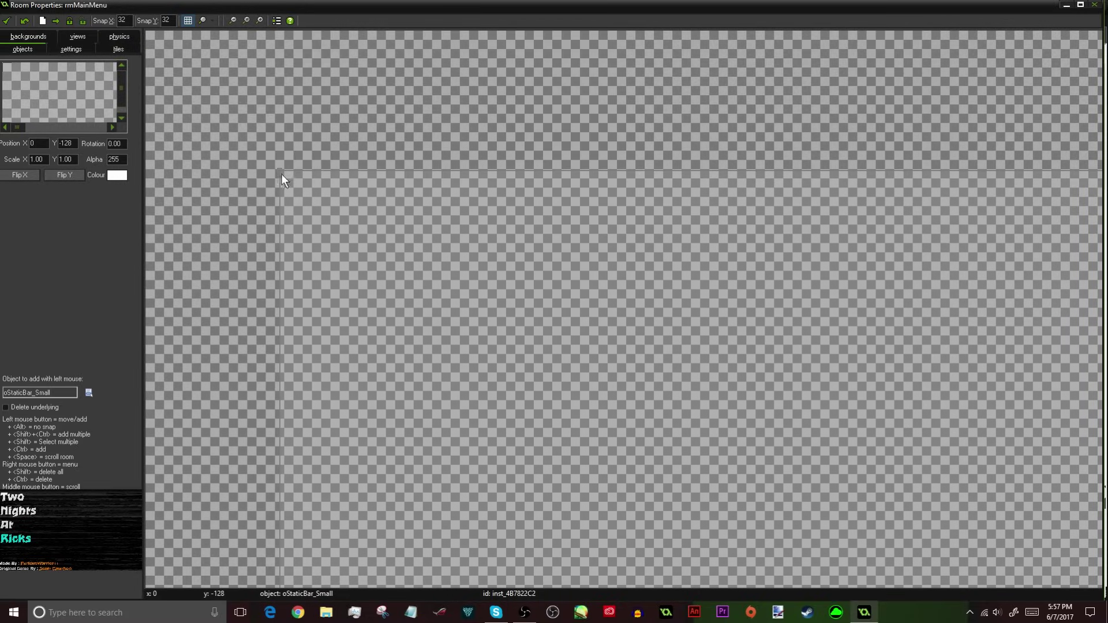
- Switch to Notepad, note the coordinates "0 -128" and return to the room editor
click(411, 614)
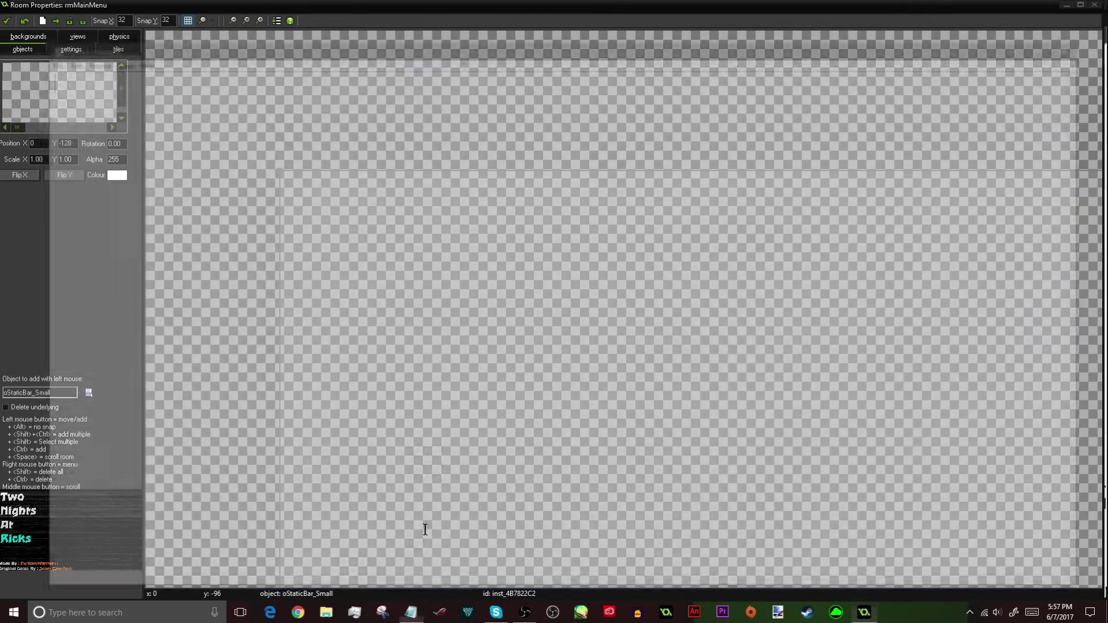
text(0 -128)
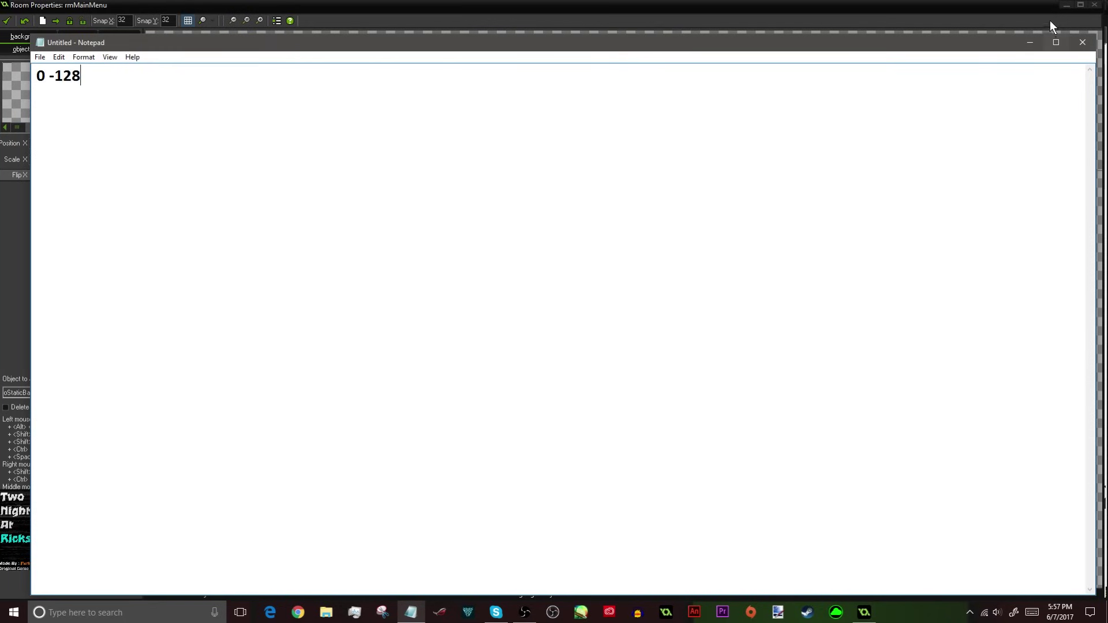
click(1029, 41)
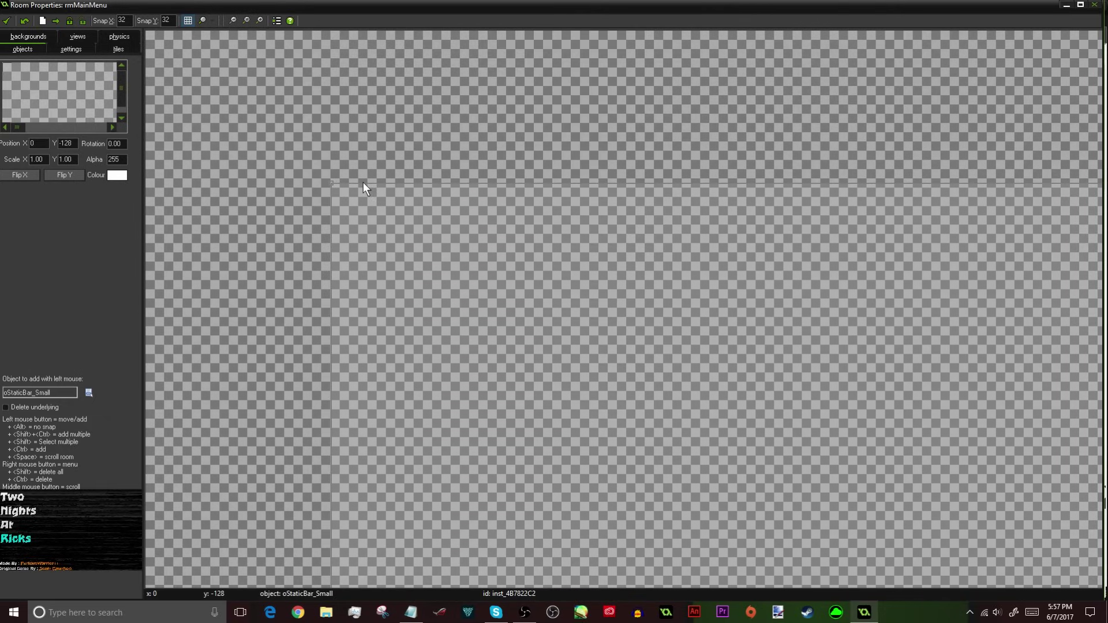
- Delete the oStaticBar_Small instance above the room and close the room editor, accepting the changes
click(384, 199)
right_click(493, 206)
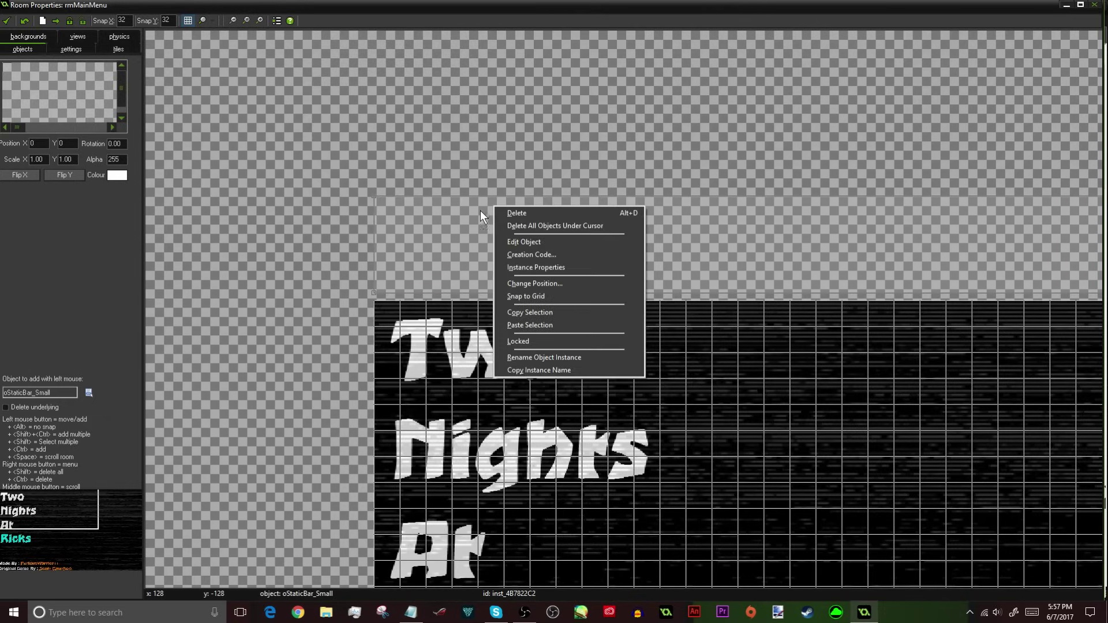
click(534, 213)
ctrl+scroll(608, 215, down, 2)
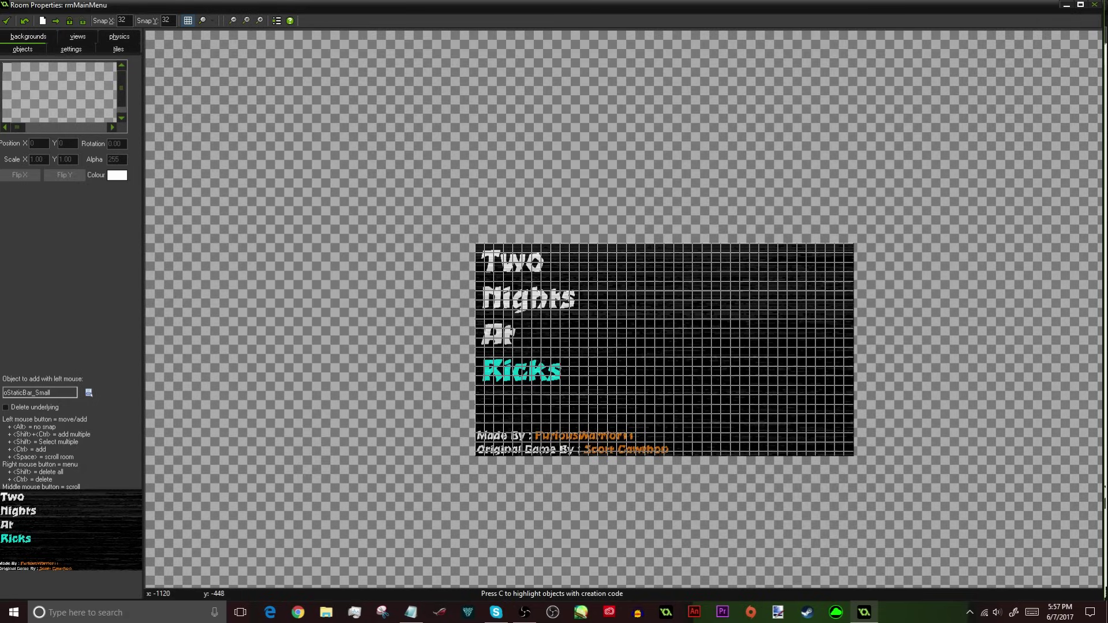
click(7, 20)
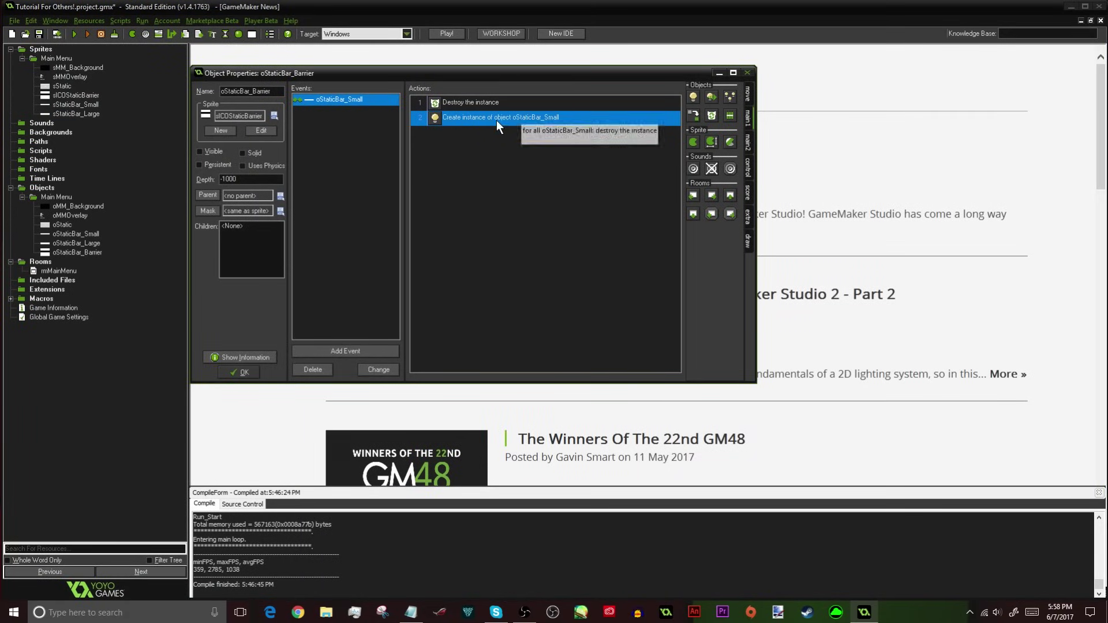
- Set y to -128 in the barrier's Create Instance action, using the coordinates noted in Notepad, and accept the object
double_click(501, 120)
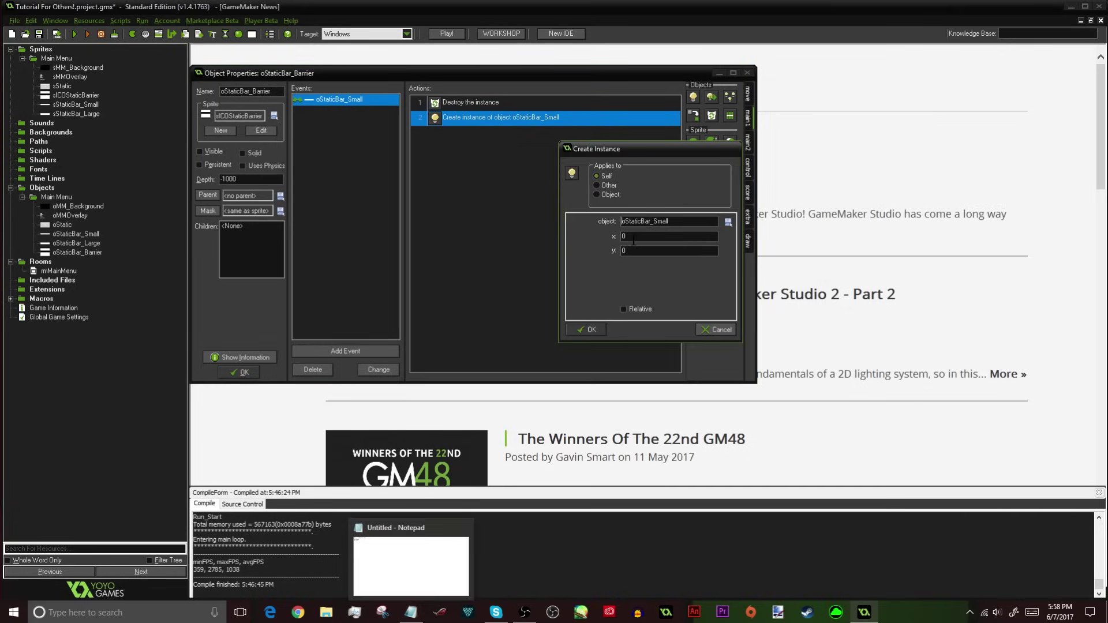
click(413, 613)
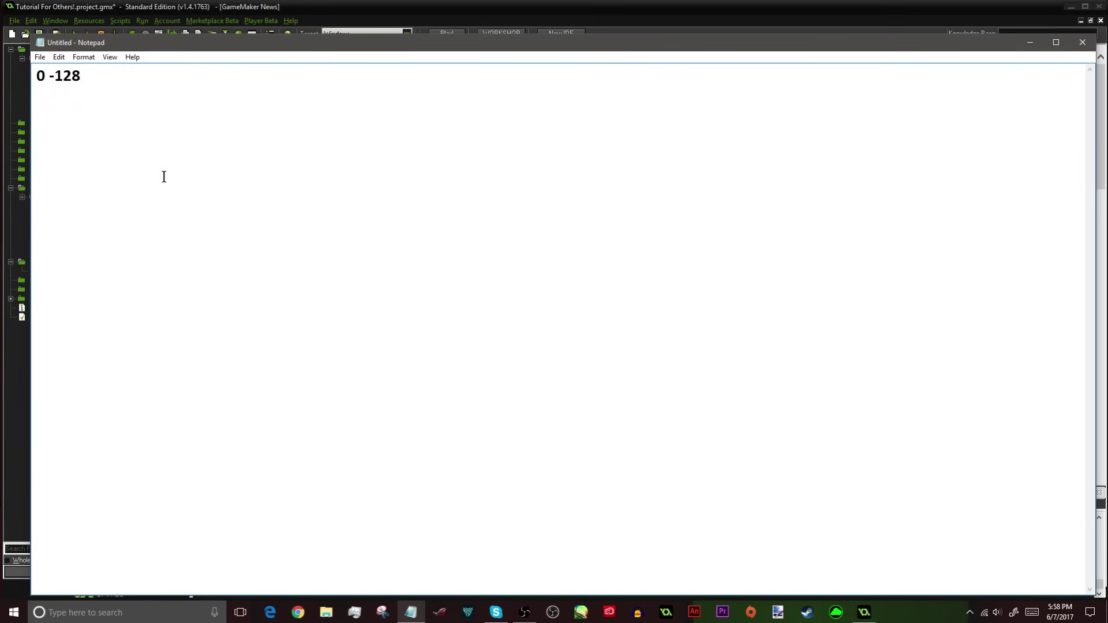
click(408, 613)
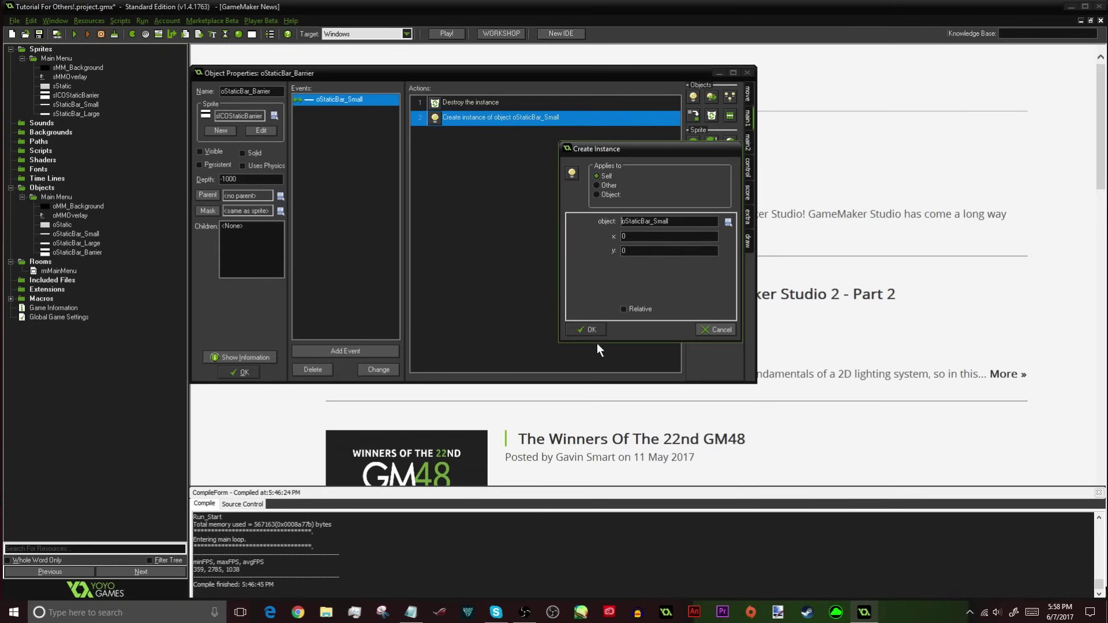
double_click(635, 252)
text(-128)
click(584, 327)
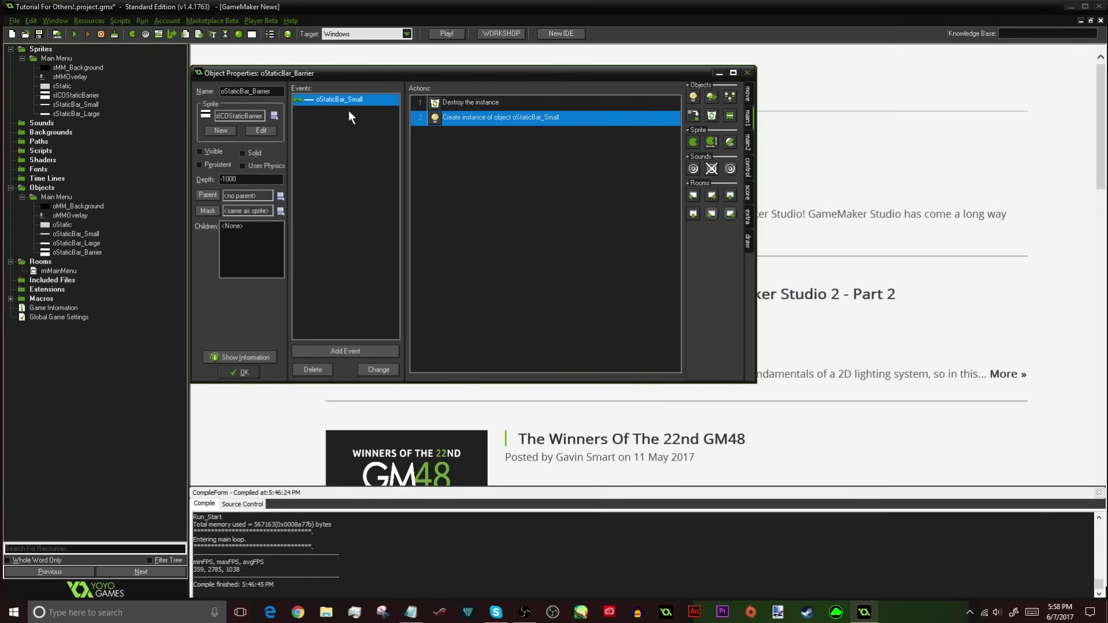
click(243, 373)
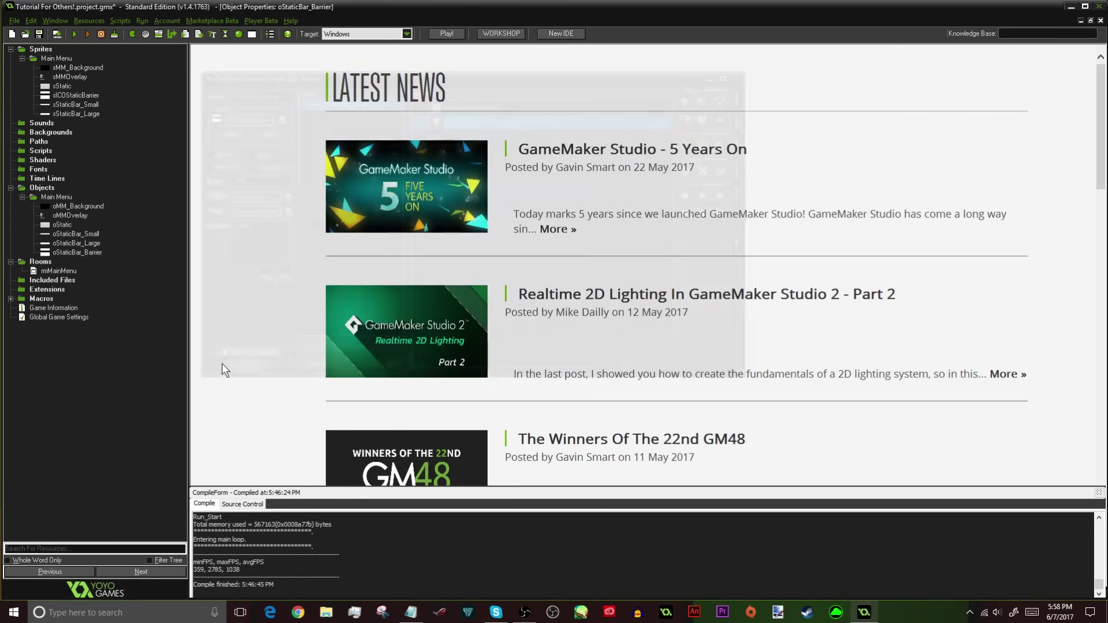
- Add a Create event to the object oStaticBar_Small
double_click(91, 234)
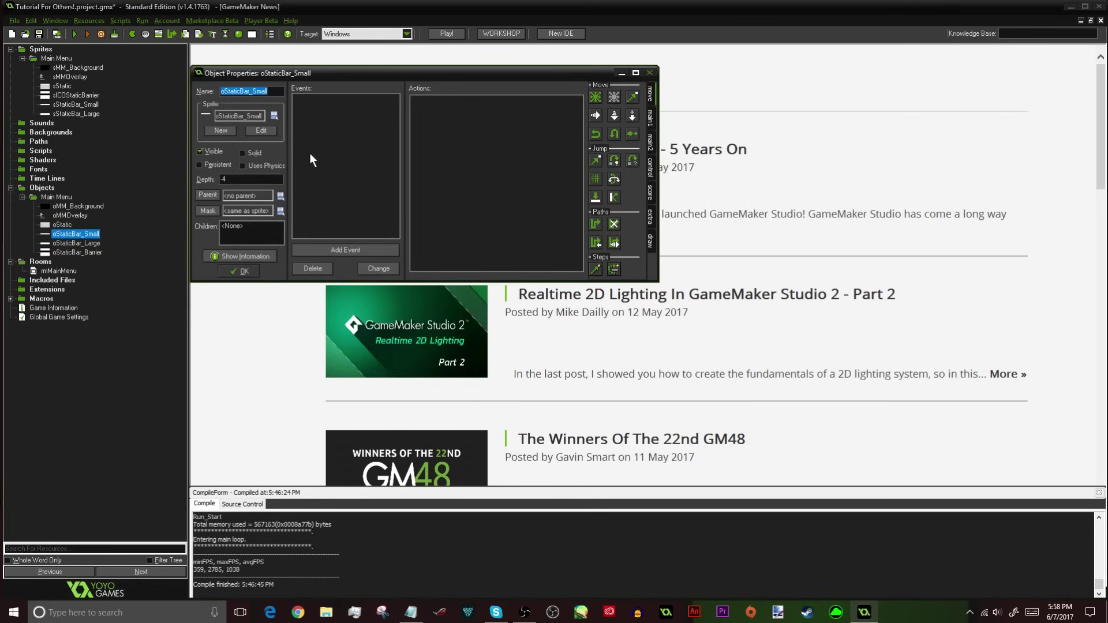
double_click(85, 243)
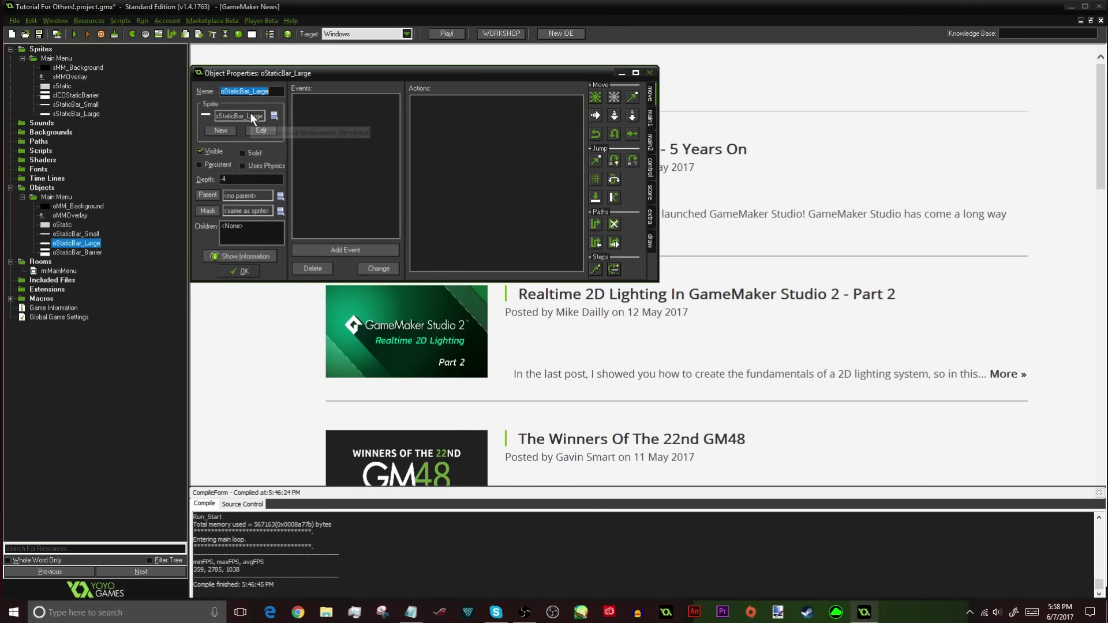
click(240, 270)
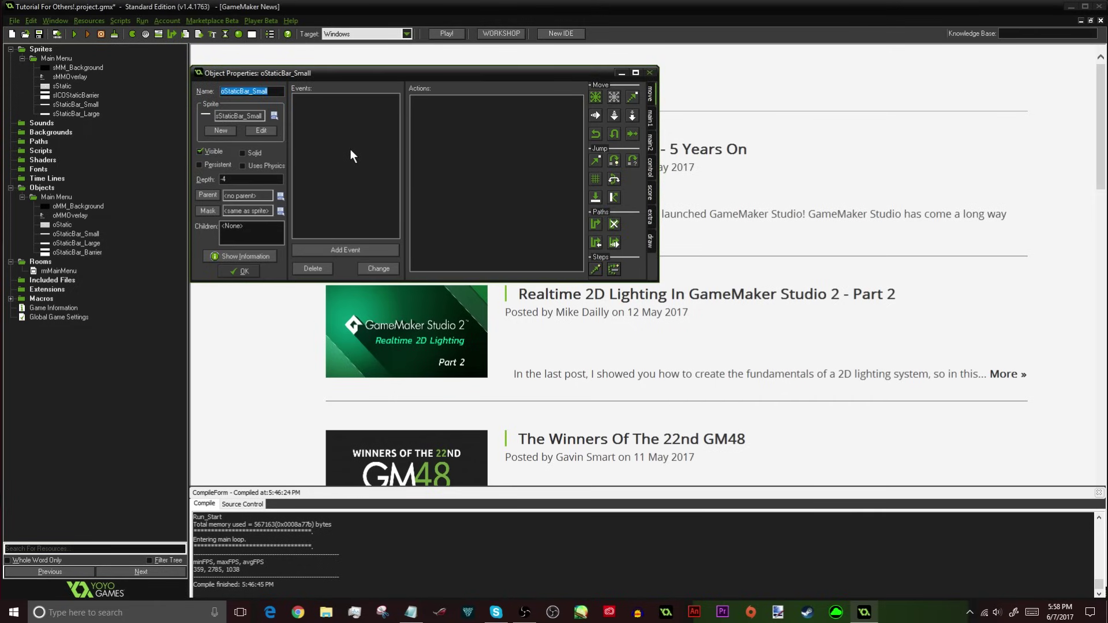
click(314, 113)
click(351, 255)
click(558, 248)
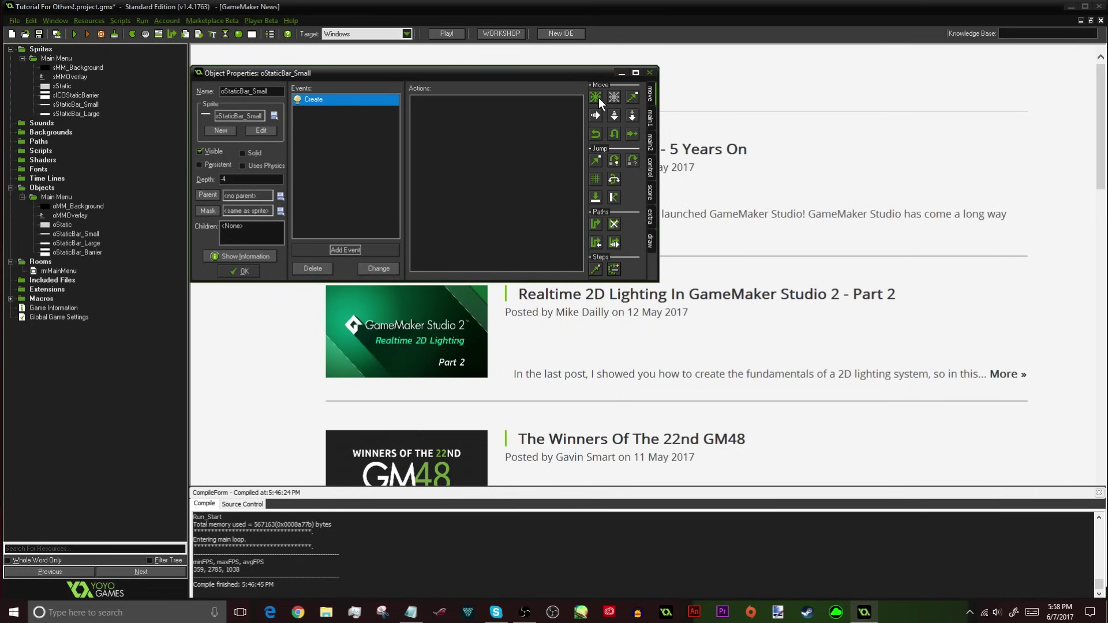
- Add a Move Fixed action to the Create event with downward direction and speed 15, and accept the object
drag(596, 97, 519, 158)
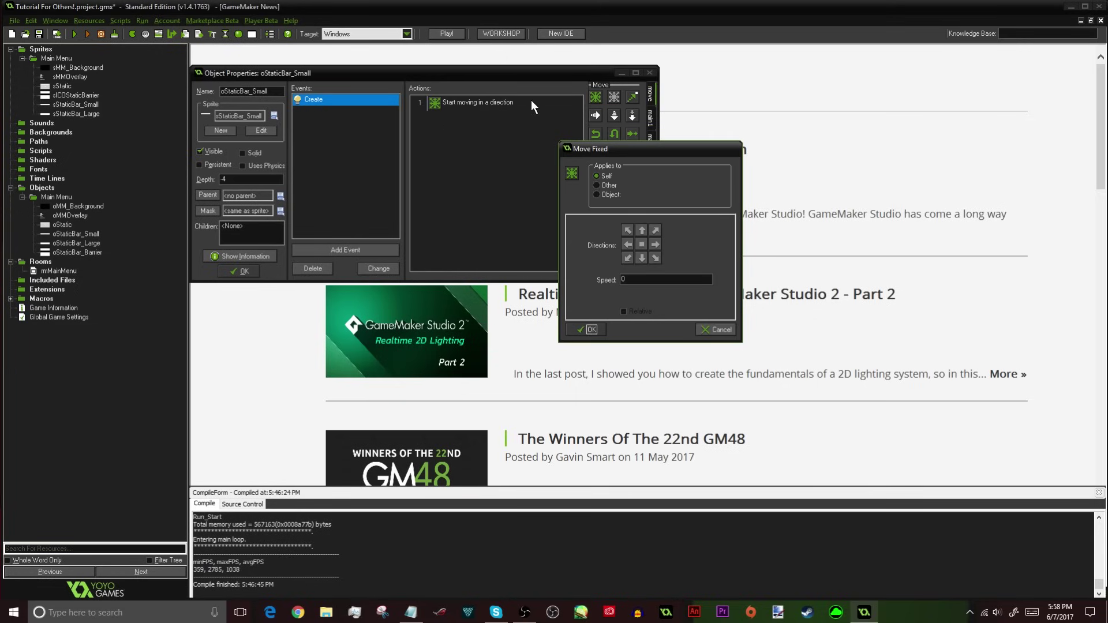
double_click(640, 277)
text(15)
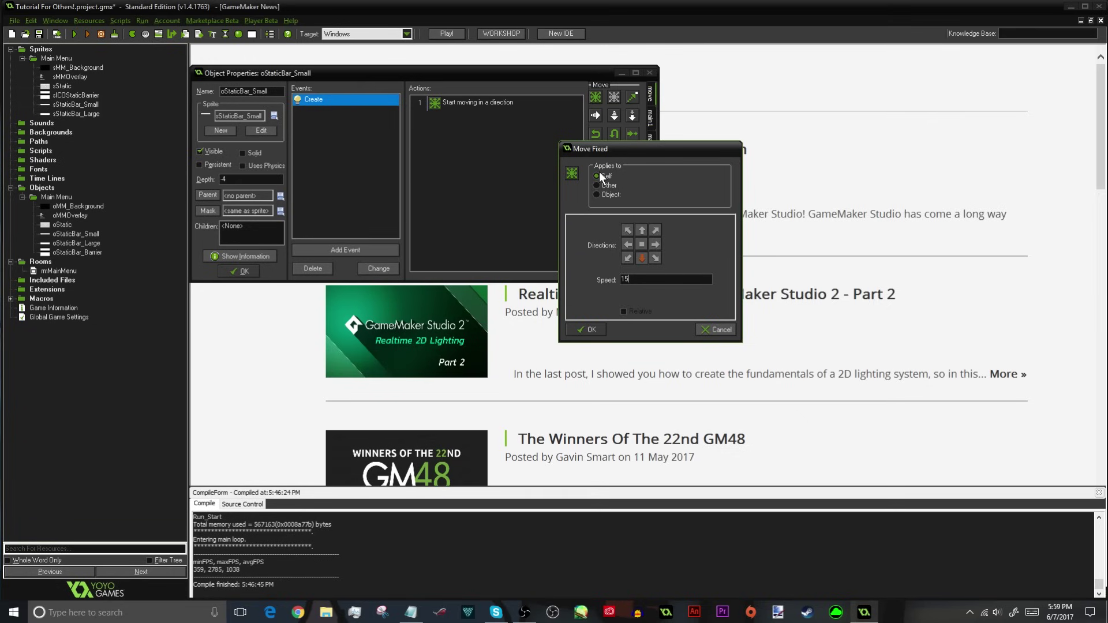
click(587, 329)
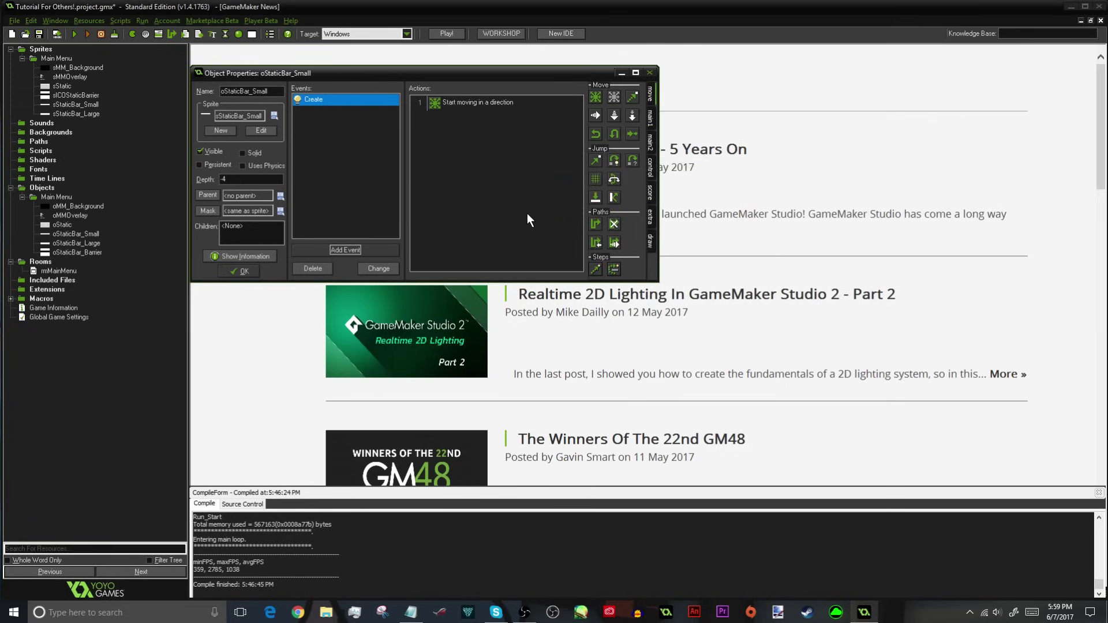
click(241, 270)
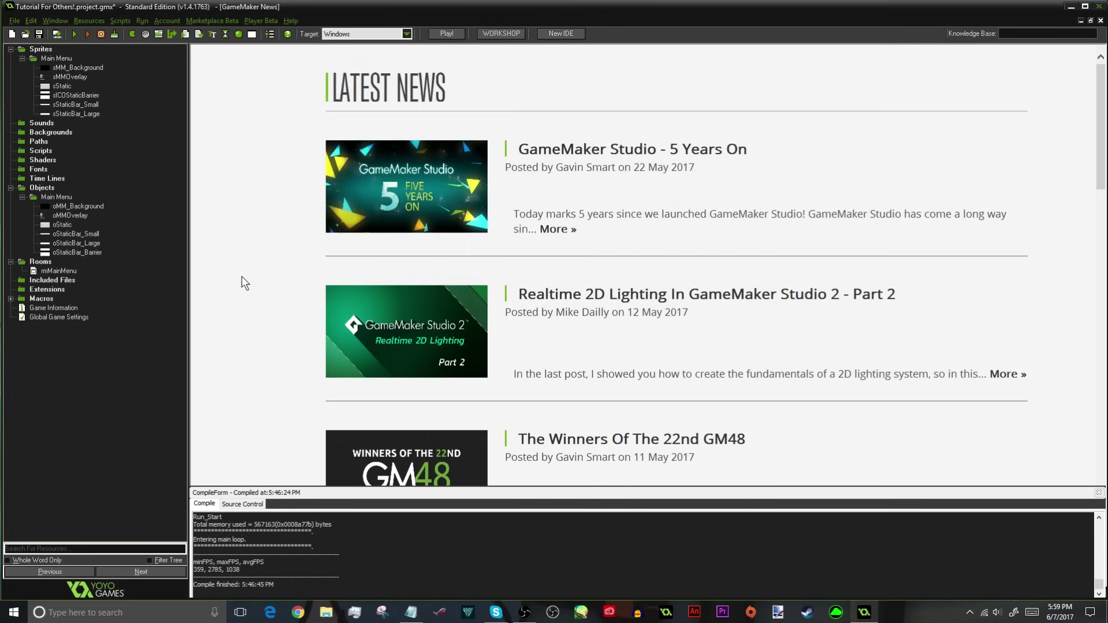
- Add a collision event with oStaticBar_Large to the object oStaticBar_Barrier
double_click(76, 254)
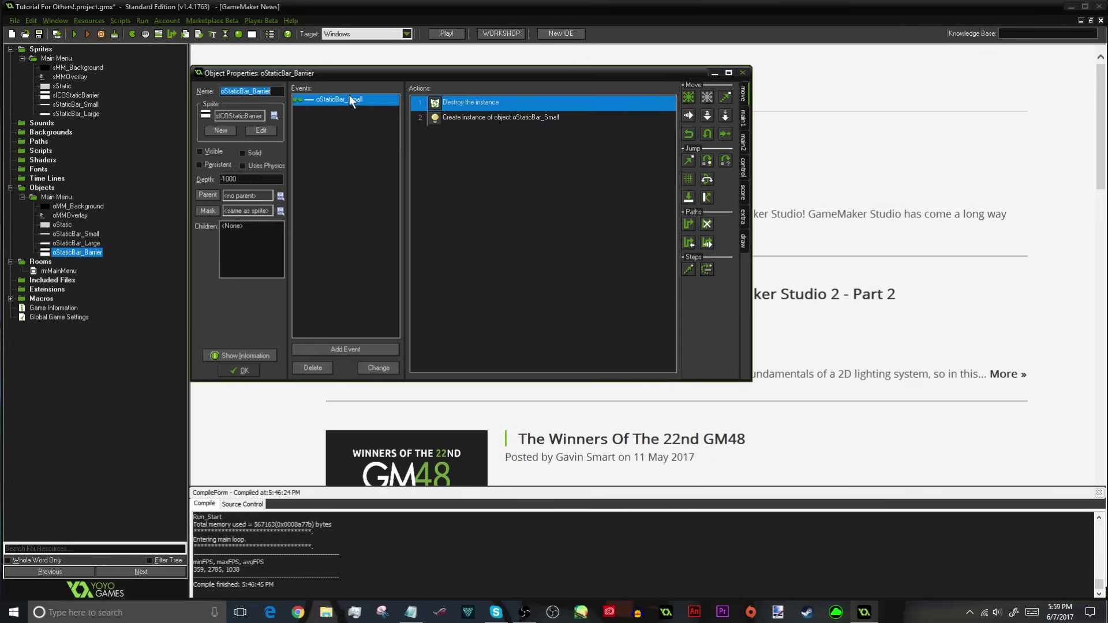
click(338, 99)
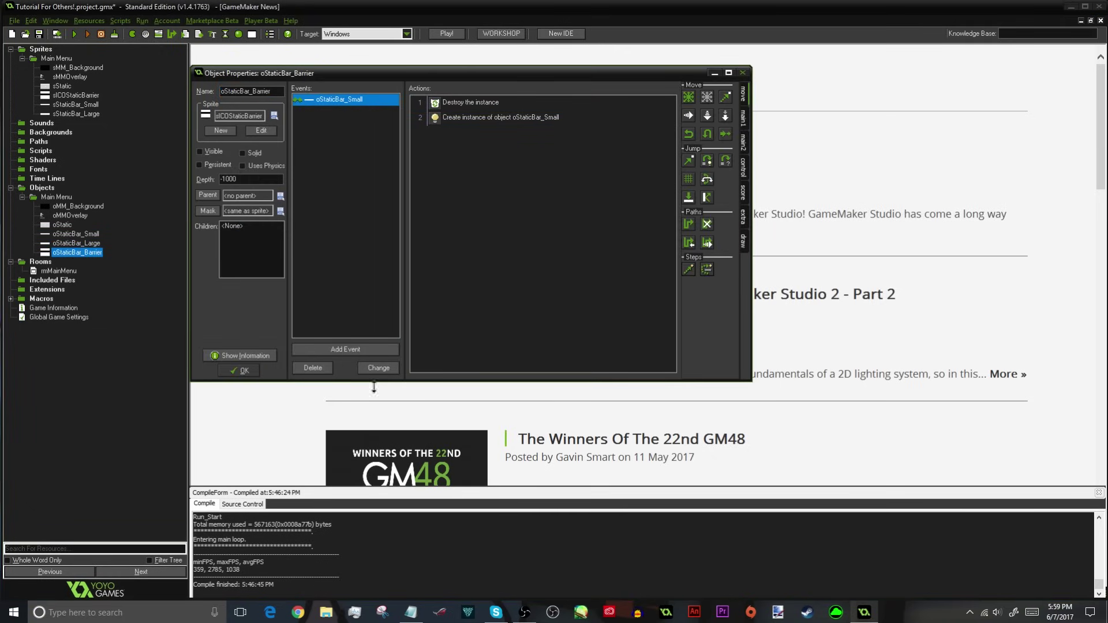
click(348, 347)
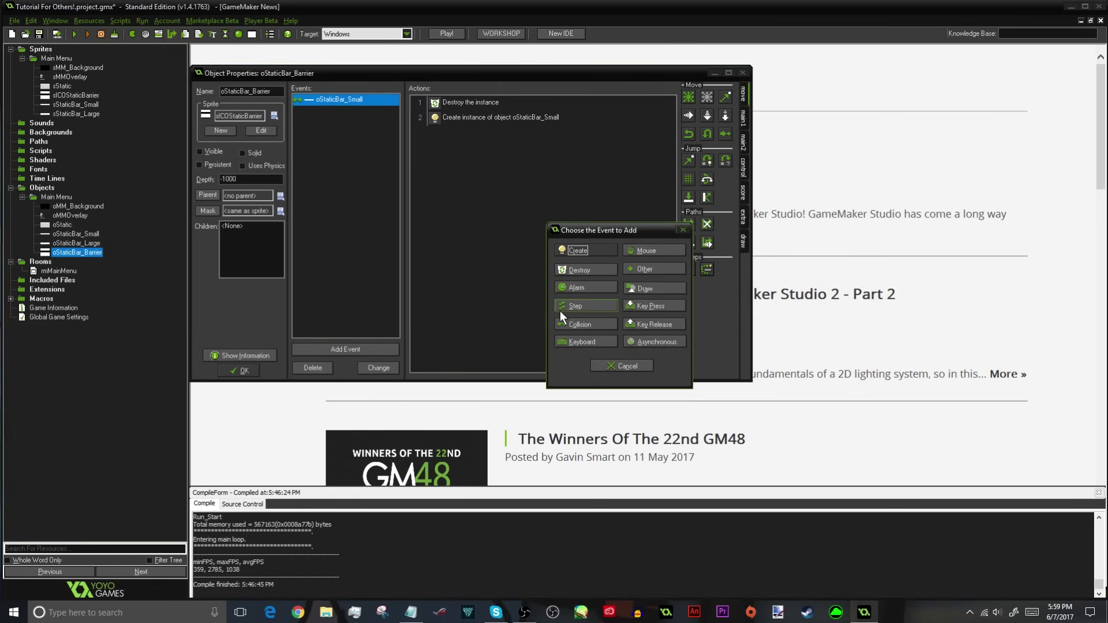
click(586, 324)
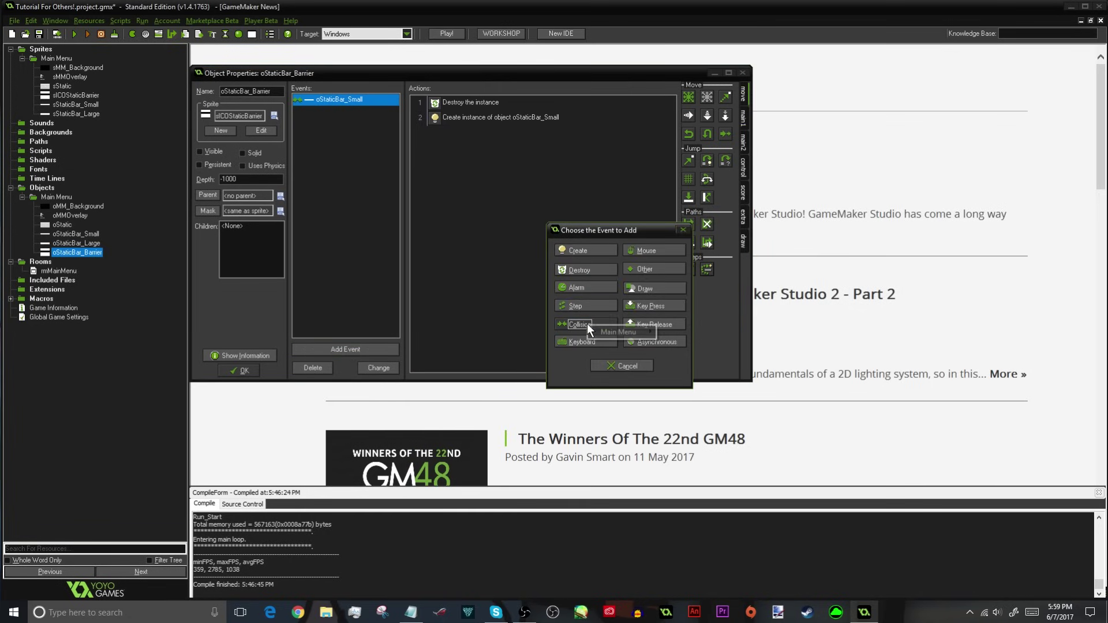
mouse_move(612, 331)
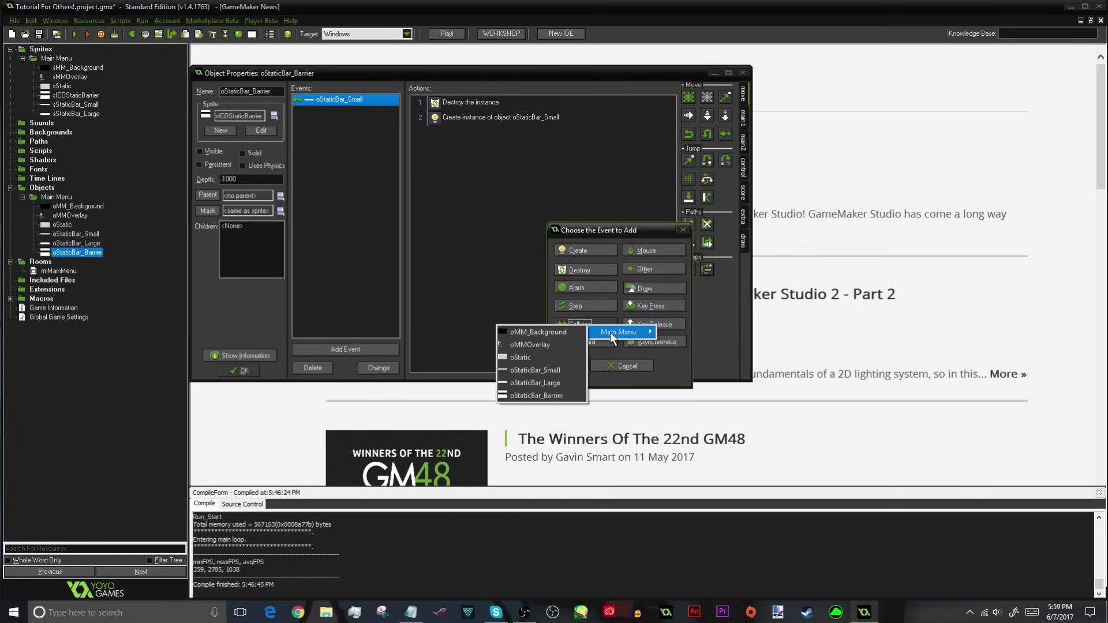
click(544, 385)
- Copy both actions from the barrier's oStaticBar_Small collision event into its oStaticBar_Large collision event
click(344, 101)
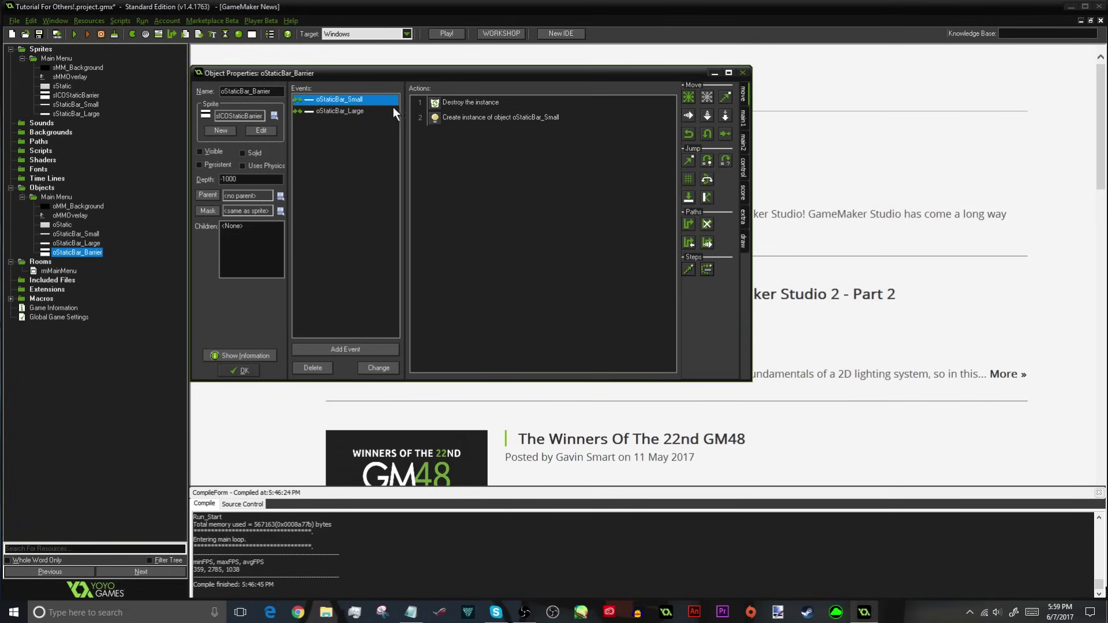
click(451, 119)
shift+click(445, 102)
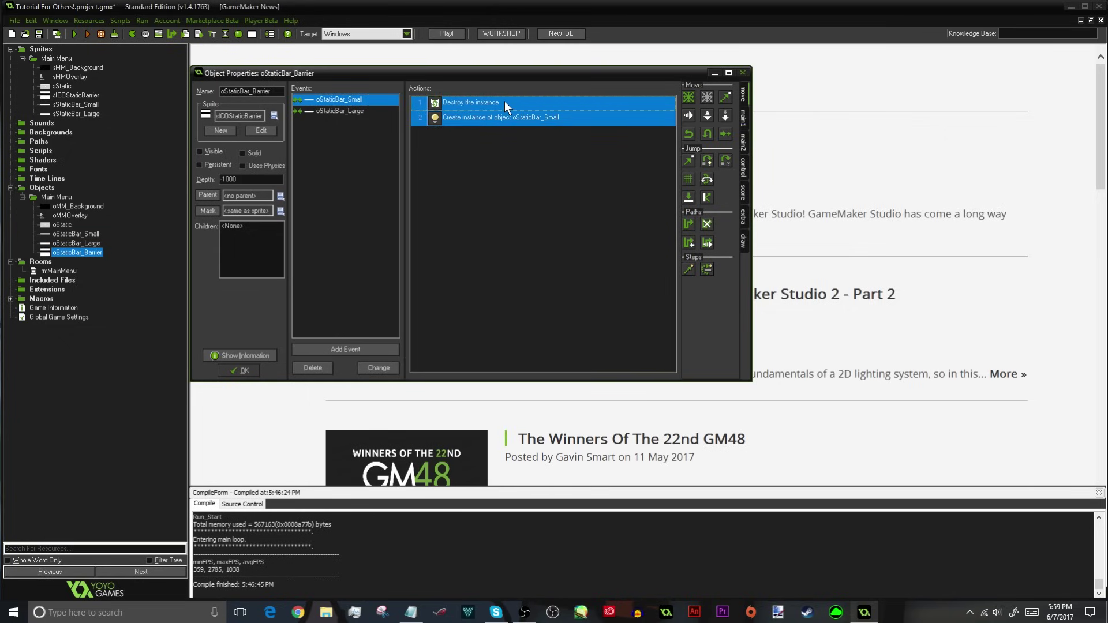
click(322, 110)
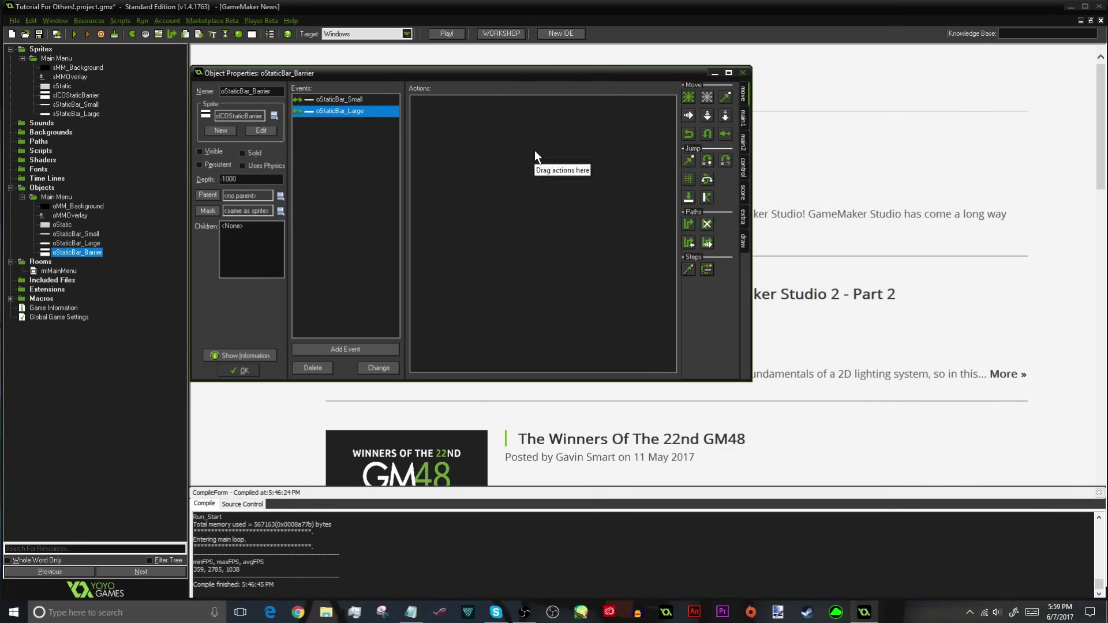
key(ctrl+v)
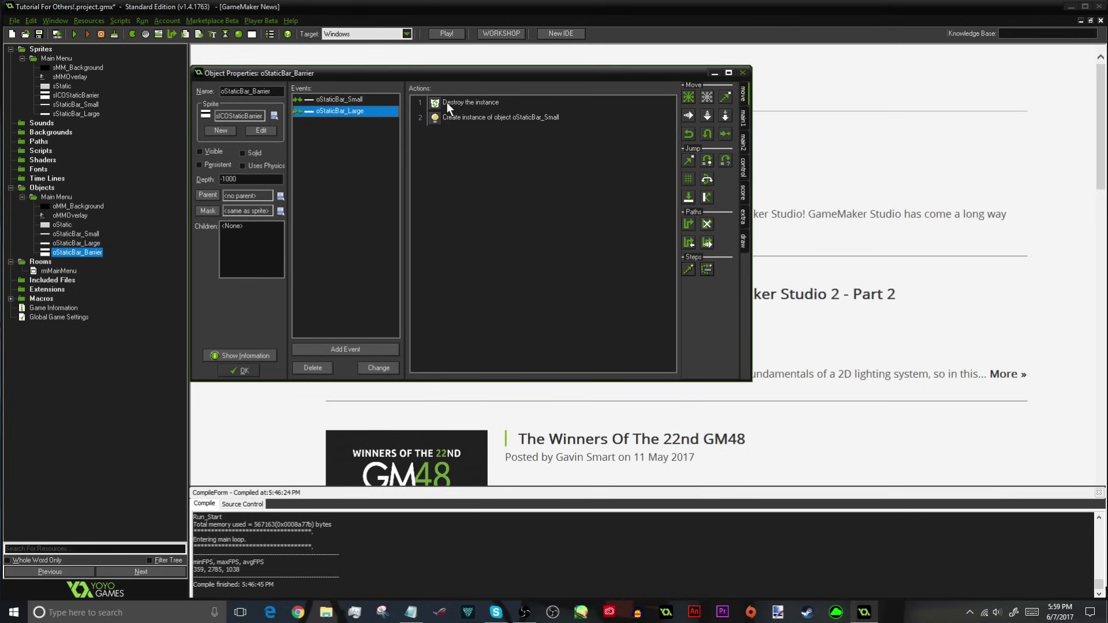
- Make the Destroy Instance action in the oStaticBar_Large collision event apply to the object oStaticBar_Large
double_click(473, 101)
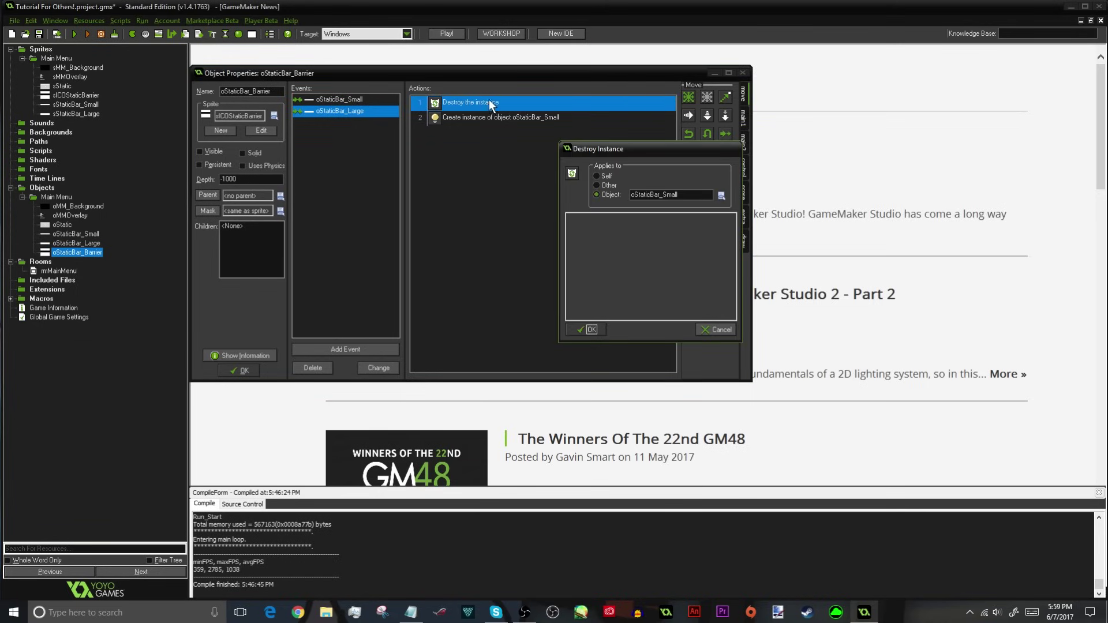
click(720, 196)
mouse_move(750, 199)
click(684, 251)
click(582, 331)
- Set the object of the Create Instance action in the oStaticBar_Large collision event to oStaticBar_Large
double_click(496, 115)
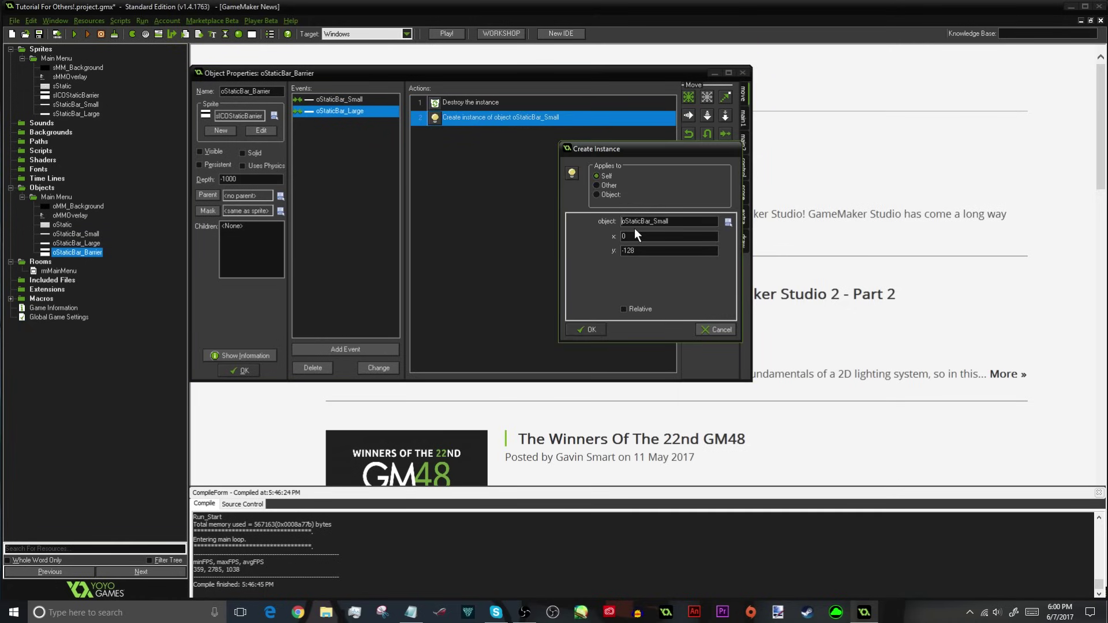
click(728, 223)
mouse_move(739, 248)
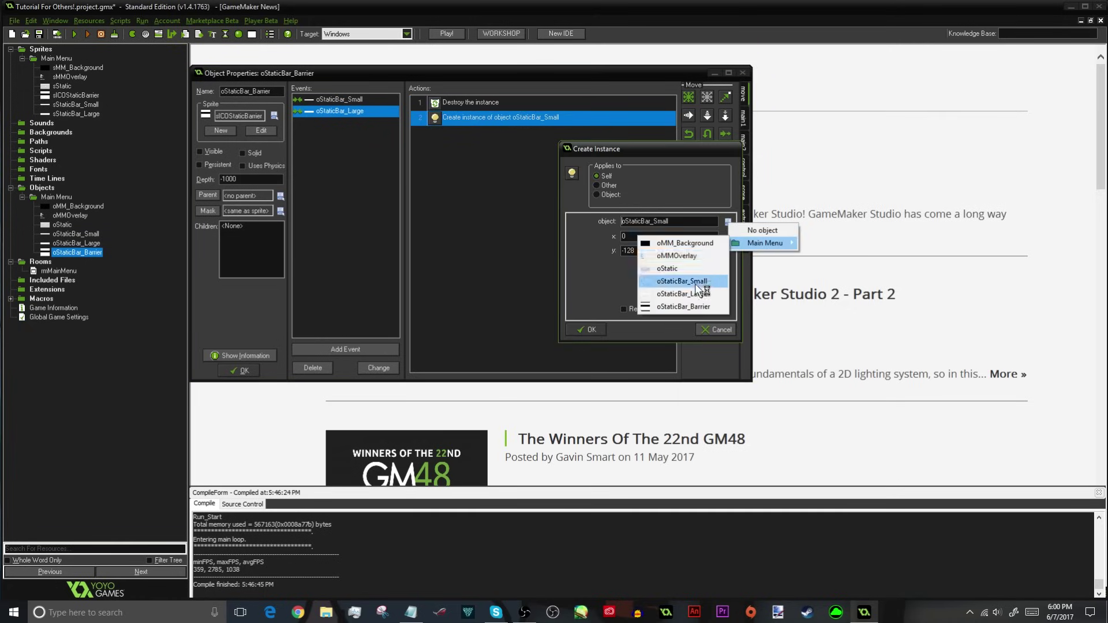
click(691, 299)
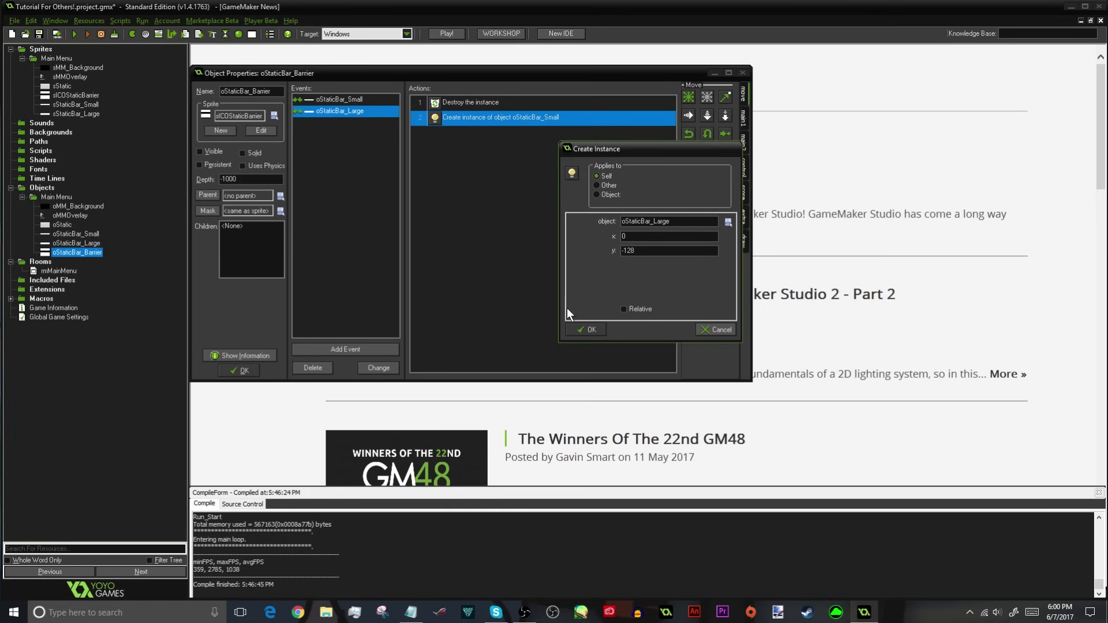
click(578, 325)
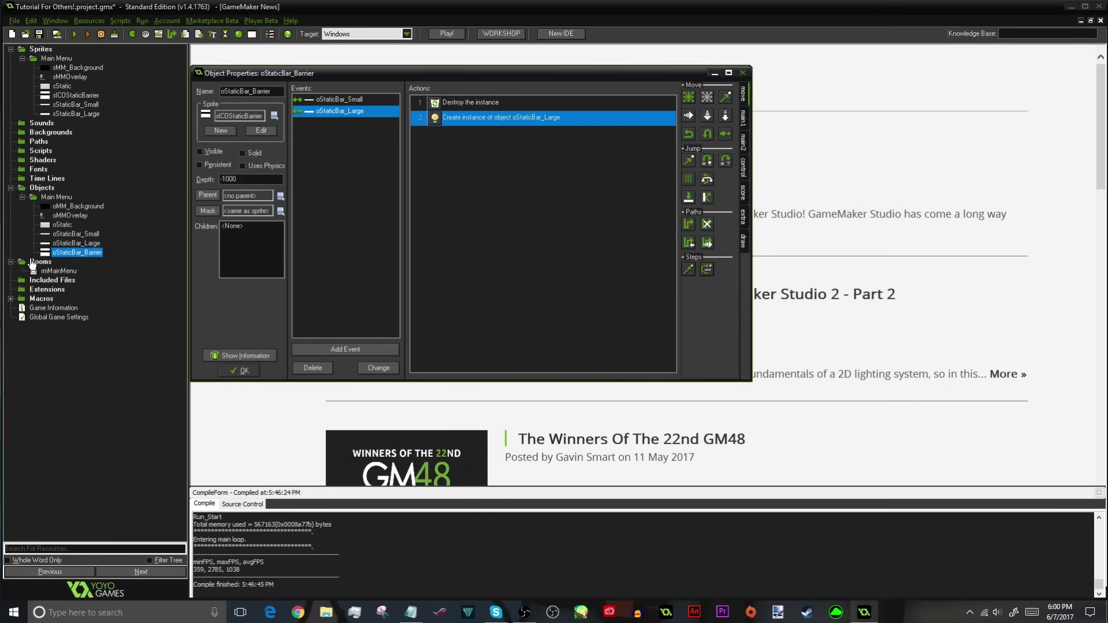
- Place an oStaticBar_Large instance just above the room rmMainMenu at x 0, y -256
double_click(57, 271)
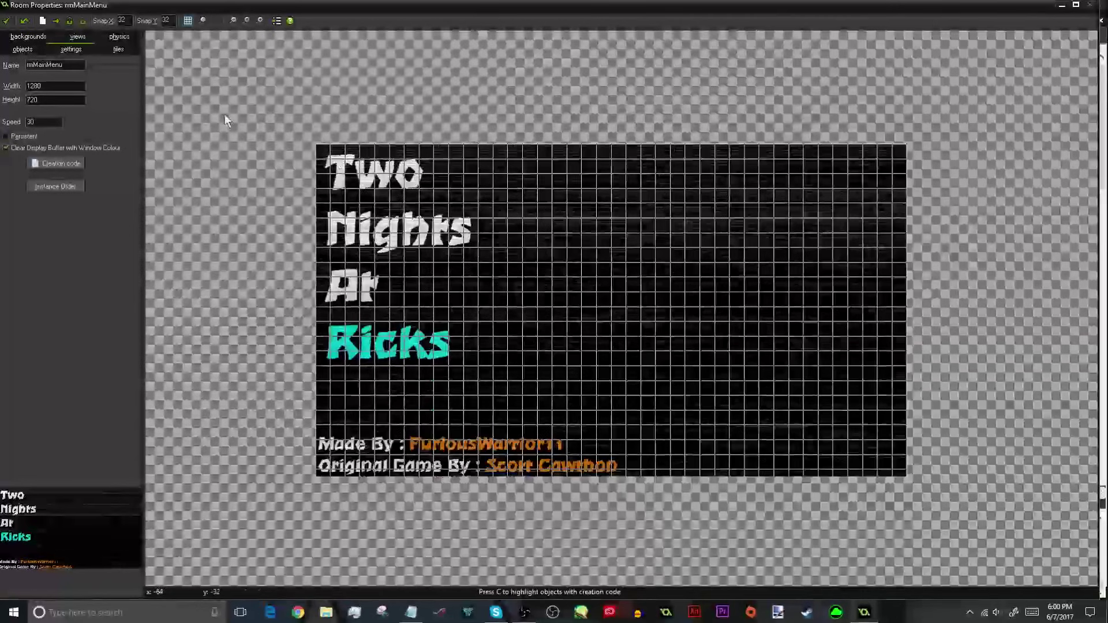
click(22, 49)
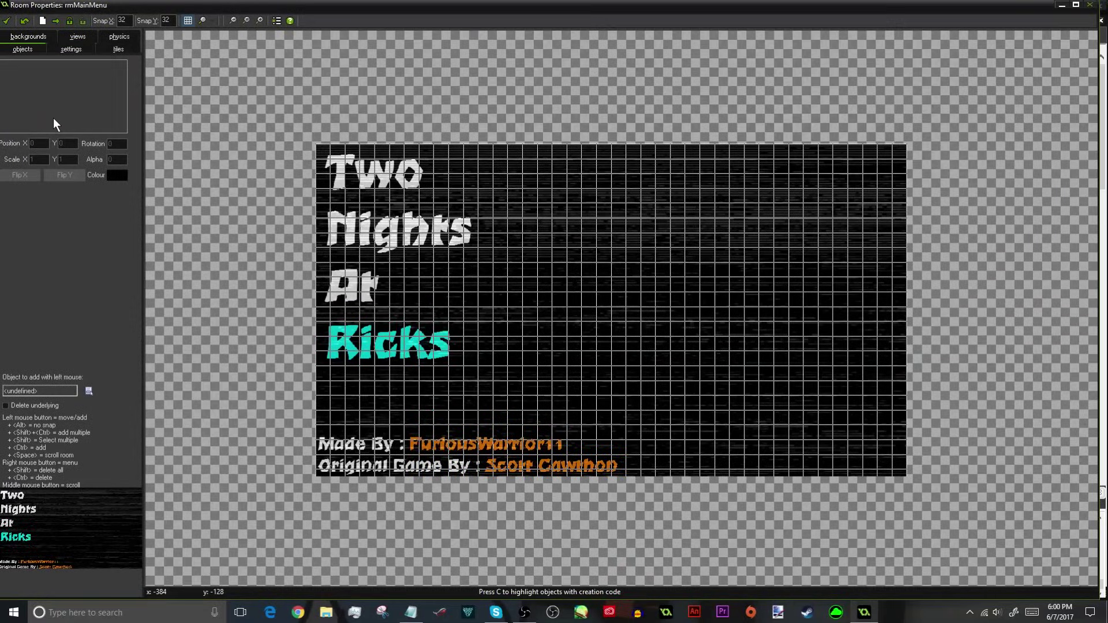
click(34, 390)
mouse_move(78, 397)
click(173, 448)
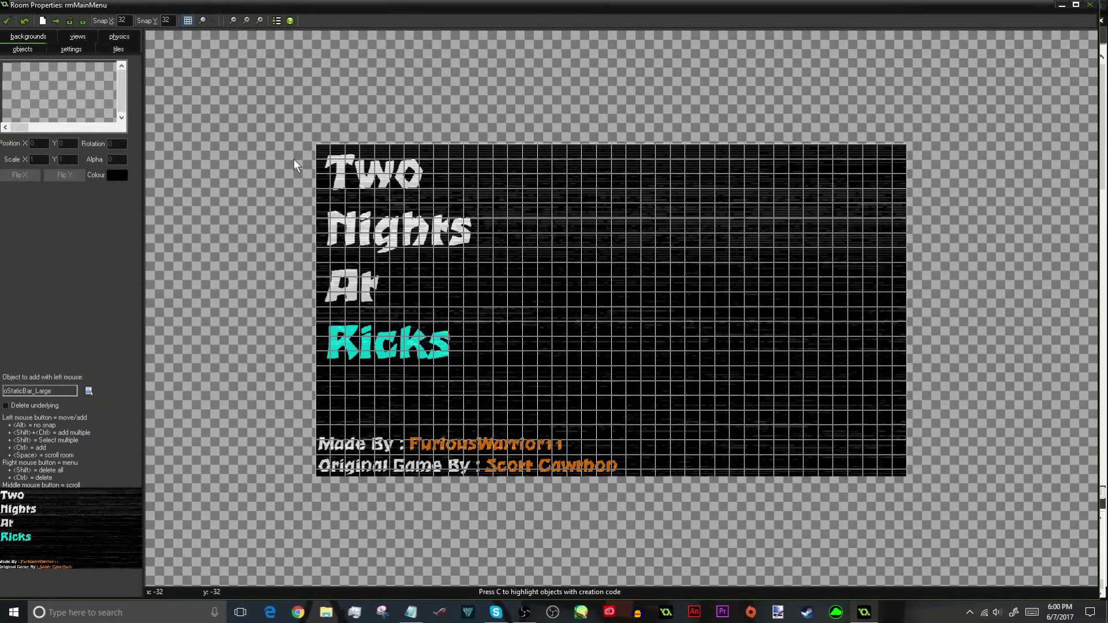
scroll(293, 158, up, 3)
drag(284, 158, 199, 209)
scroll(199, 209, up, 3)
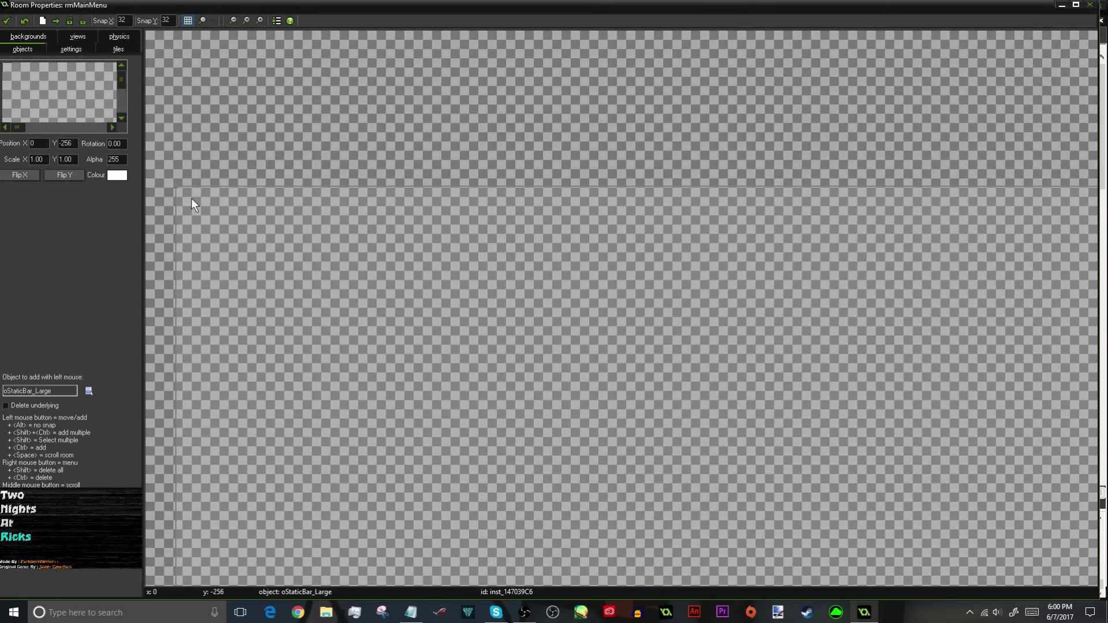
- Delete the oStaticBar_Large instance above the room and close the room editor, accepting the changes
right_click(192, 206)
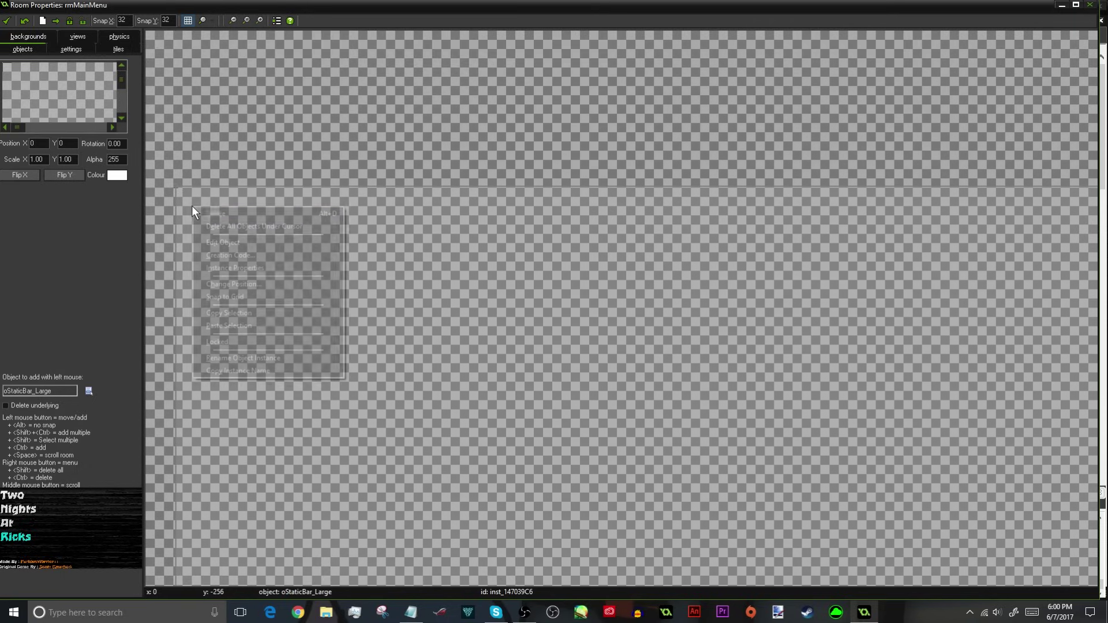
click(262, 211)
scroll(326, 87, down, 3)
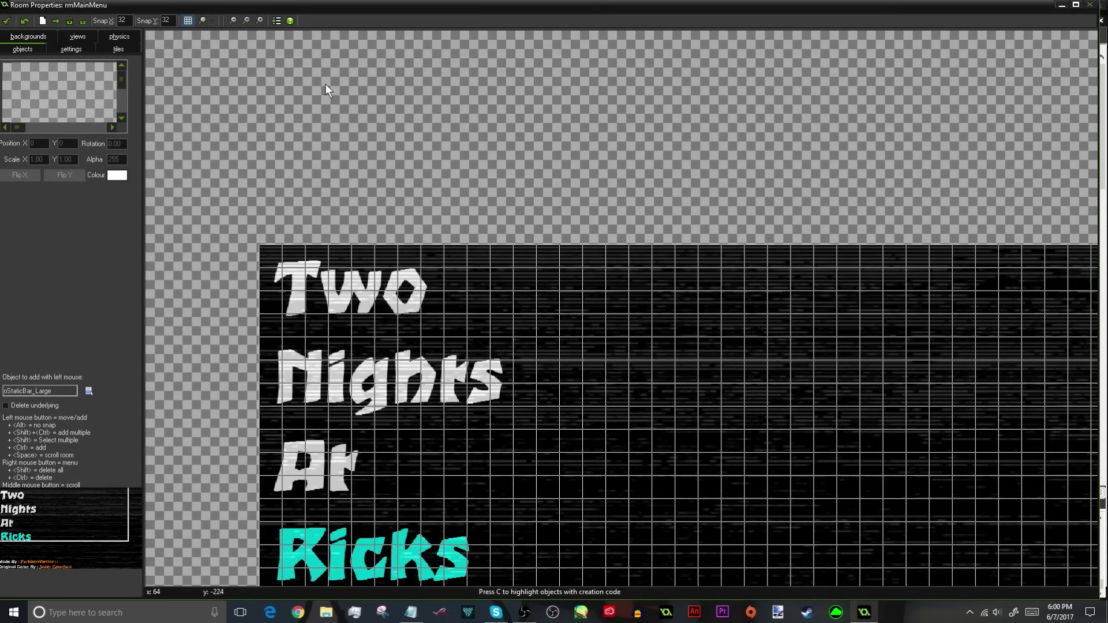
click(6, 21)
- Change the y coordinate noted in Notepad to -256 and minimize Notepad
click(410, 611)
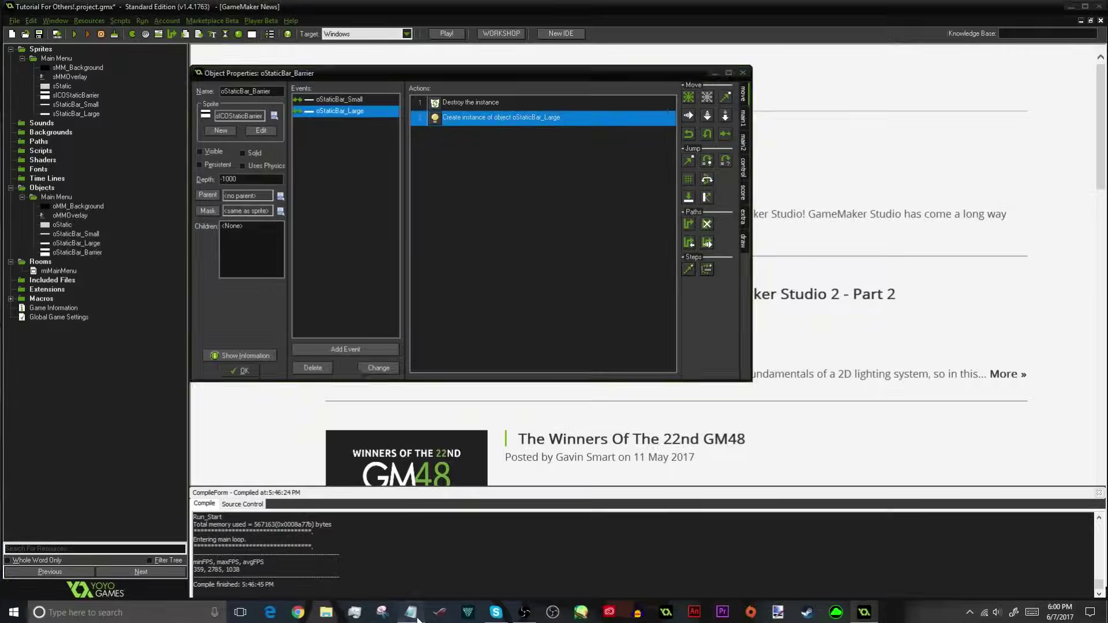
drag(84, 87, 60, 90)
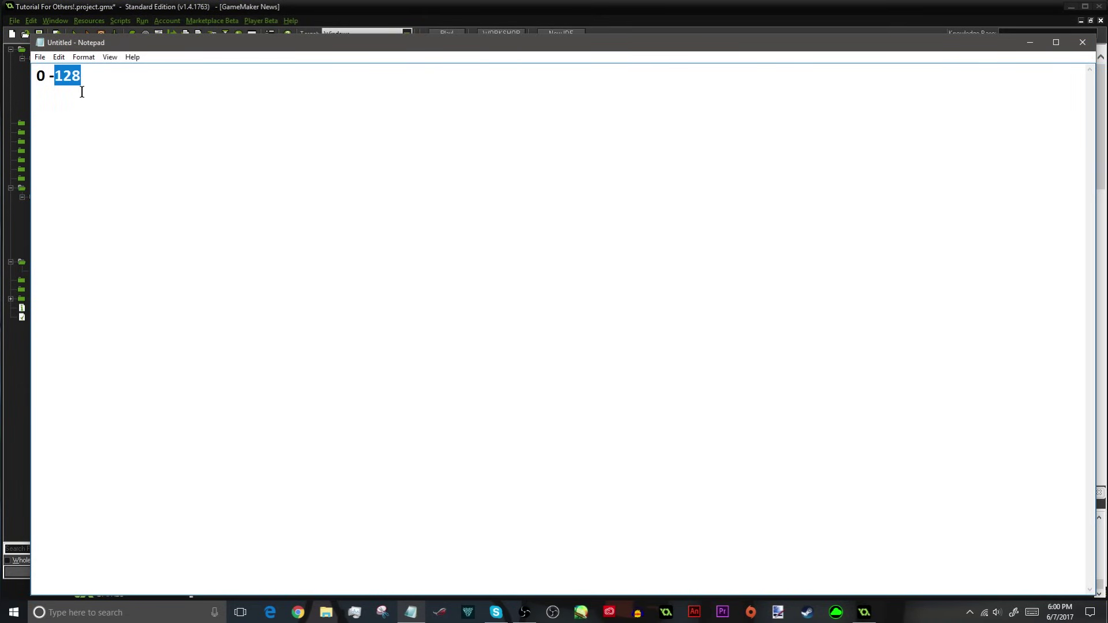
text(256)
click(1035, 42)
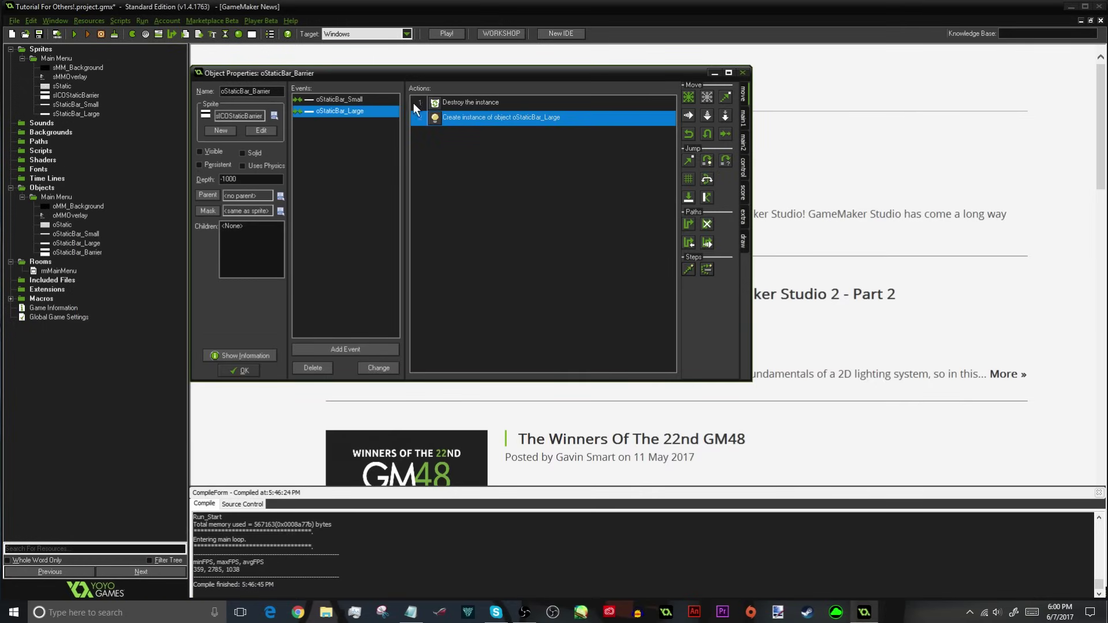
- Set y to -256 in the Create Instance action for oStaticBar_Large and accept the barrier object
double_click(452, 113)
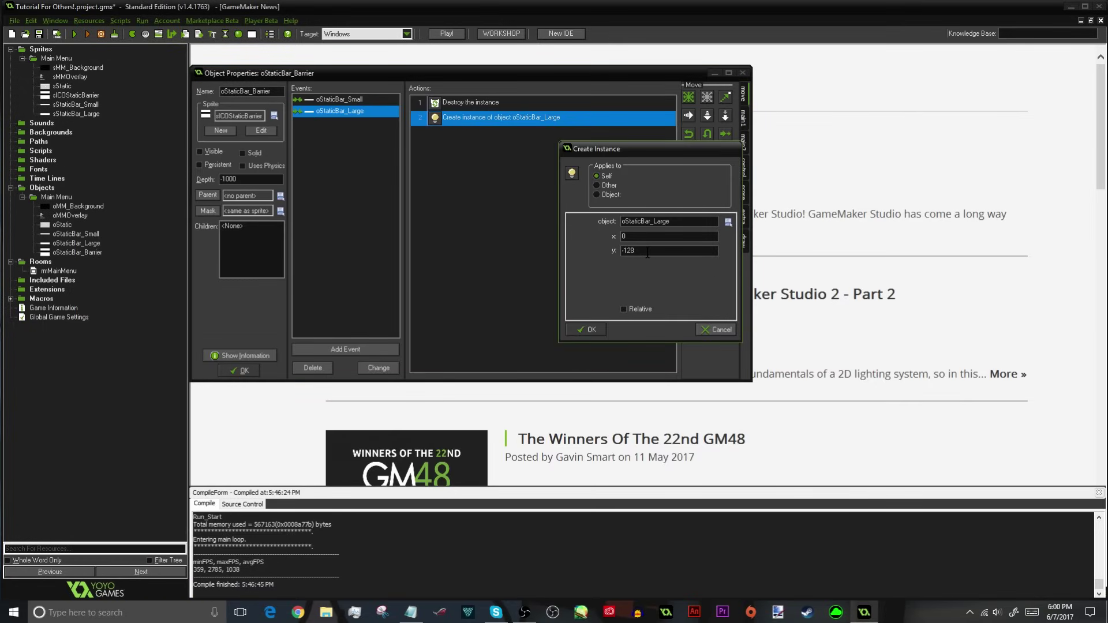
drag(637, 250, 622, 254)
text(256)
click(594, 330)
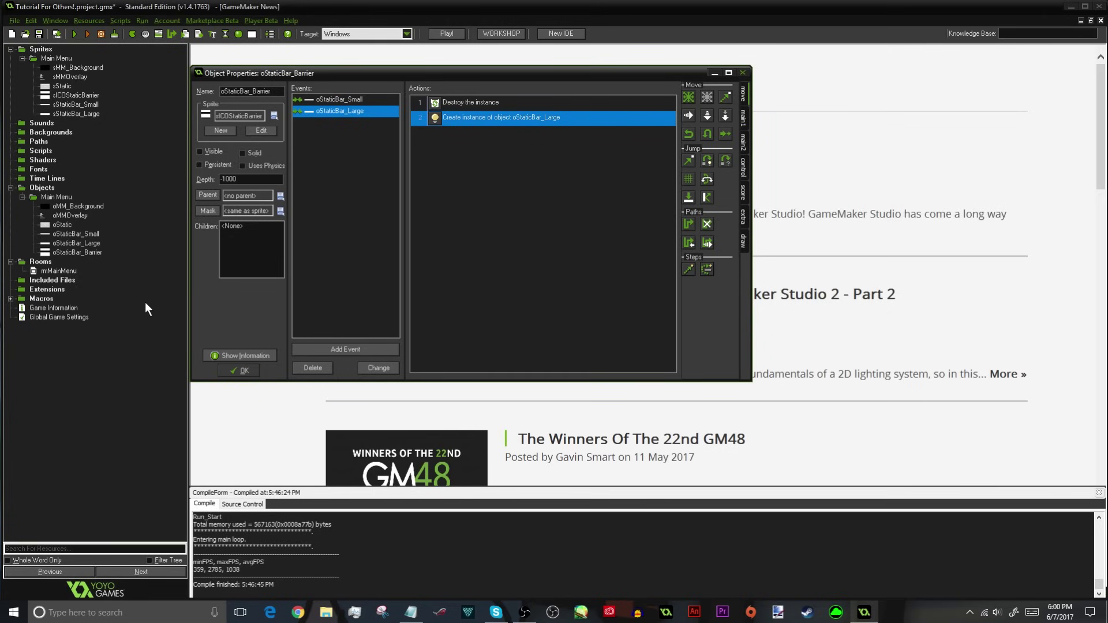
click(247, 371)
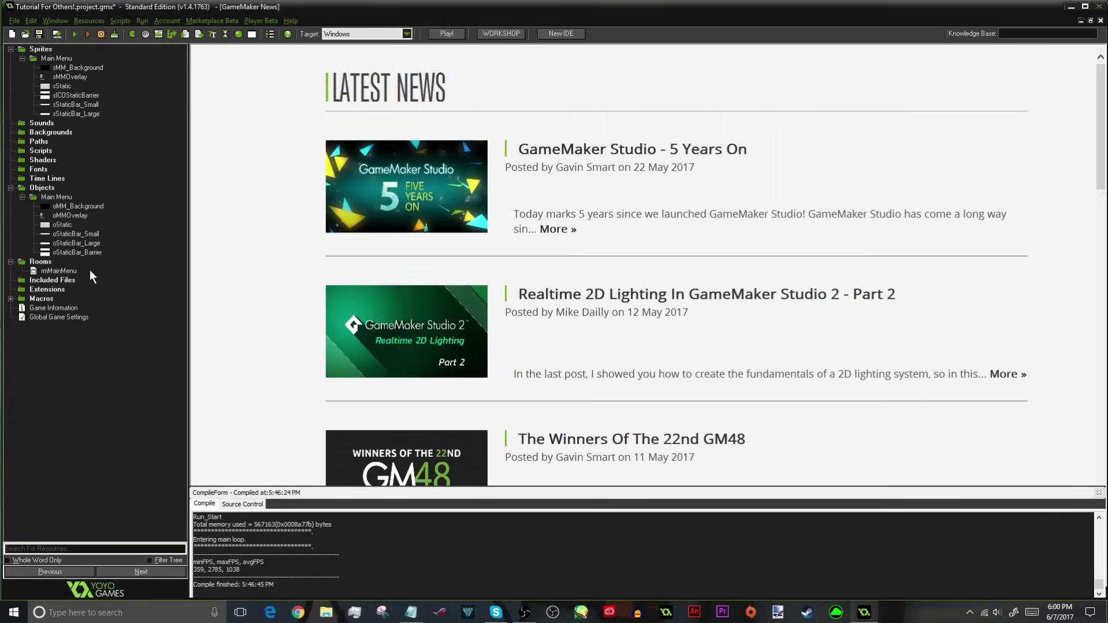
- Copy the Create event of oStaticBar_Small, including its movement action, into the object oStaticBar_Large
double_click(67, 245)
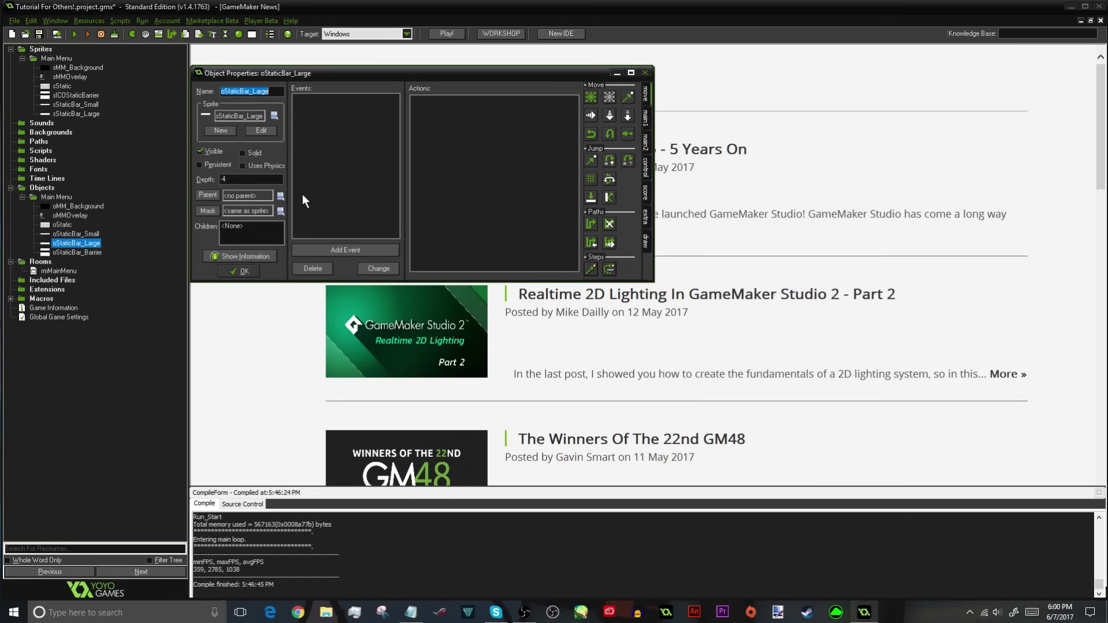
double_click(75, 234)
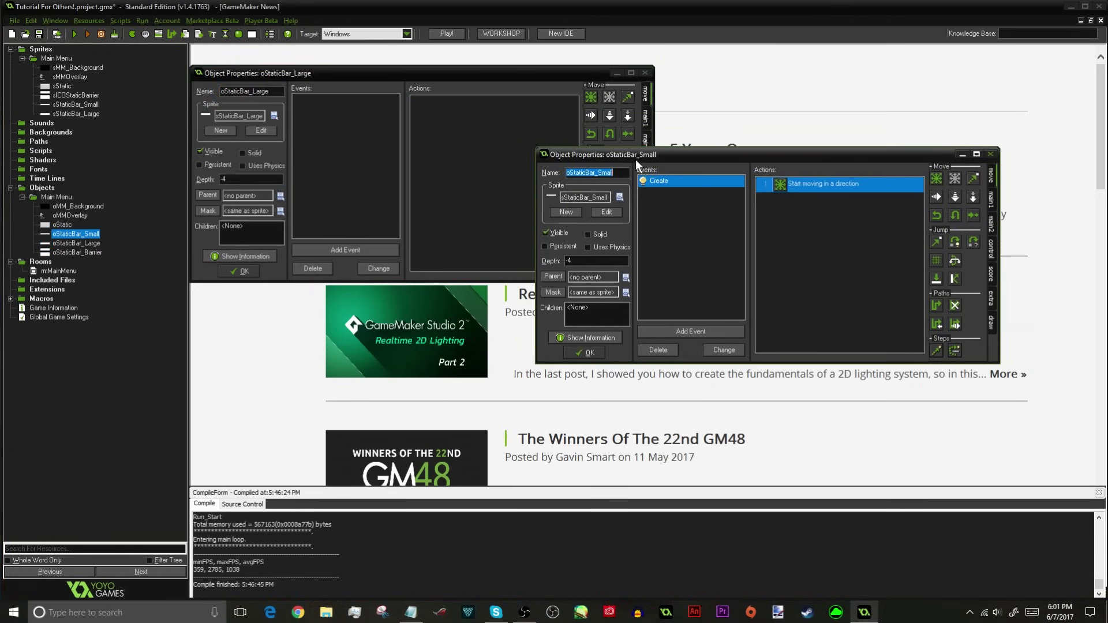
right_click(663, 183)
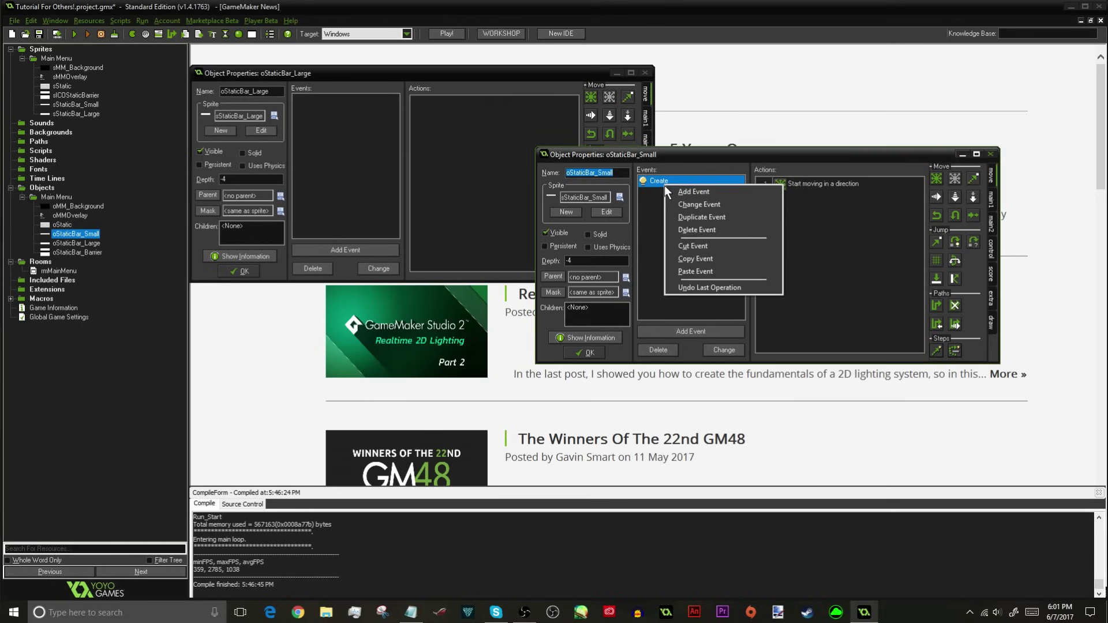
click(687, 258)
click(331, 150)
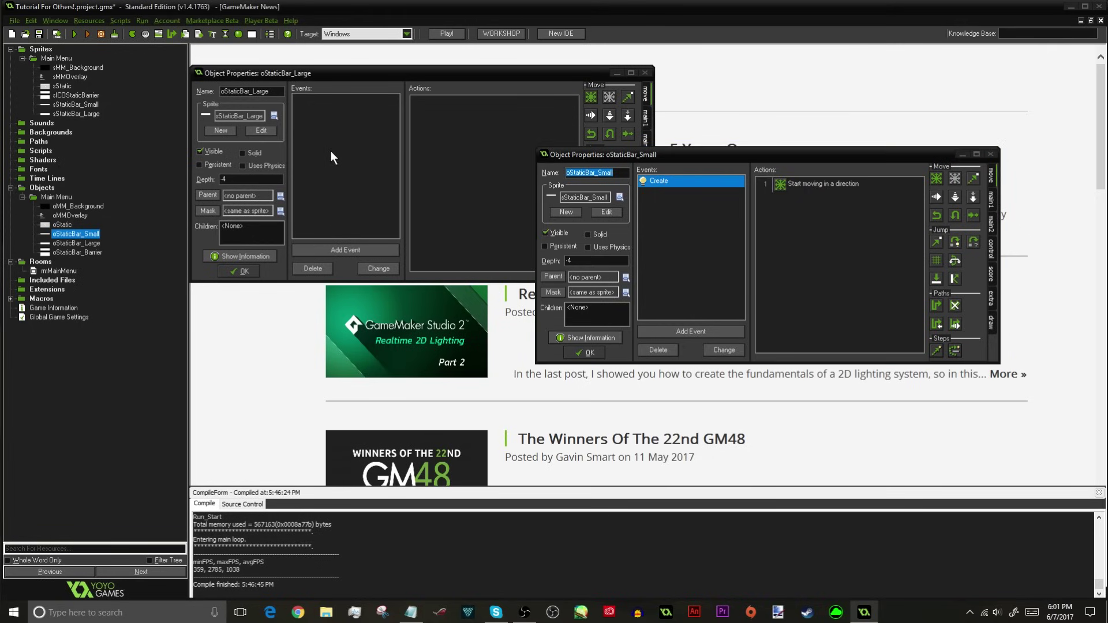
click(680, 178)
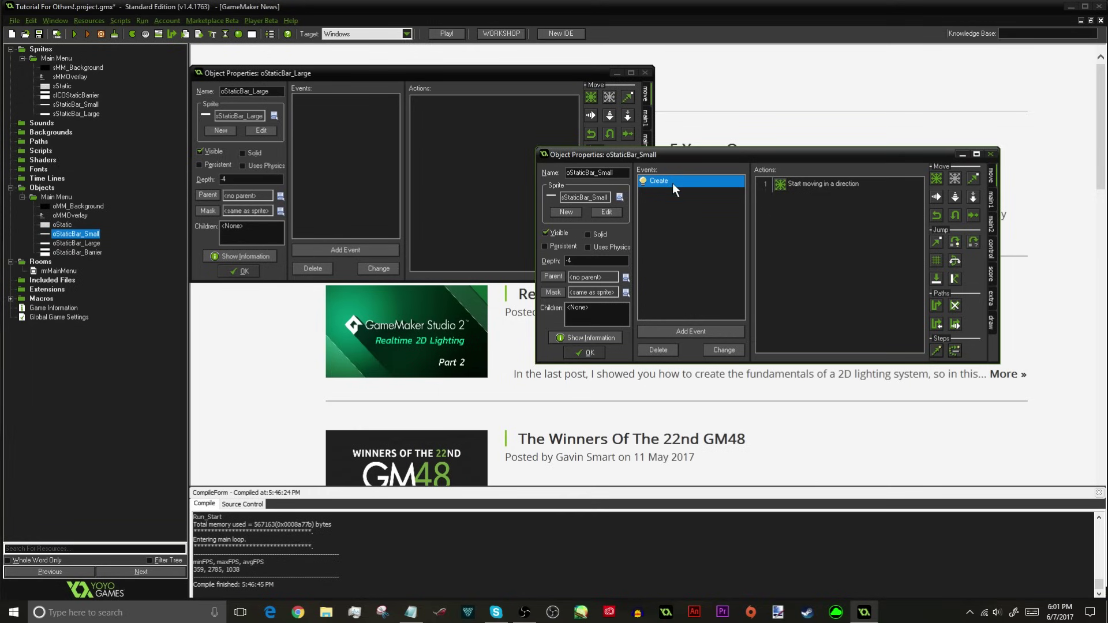
right_click(672, 182)
click(704, 257)
click(323, 120)
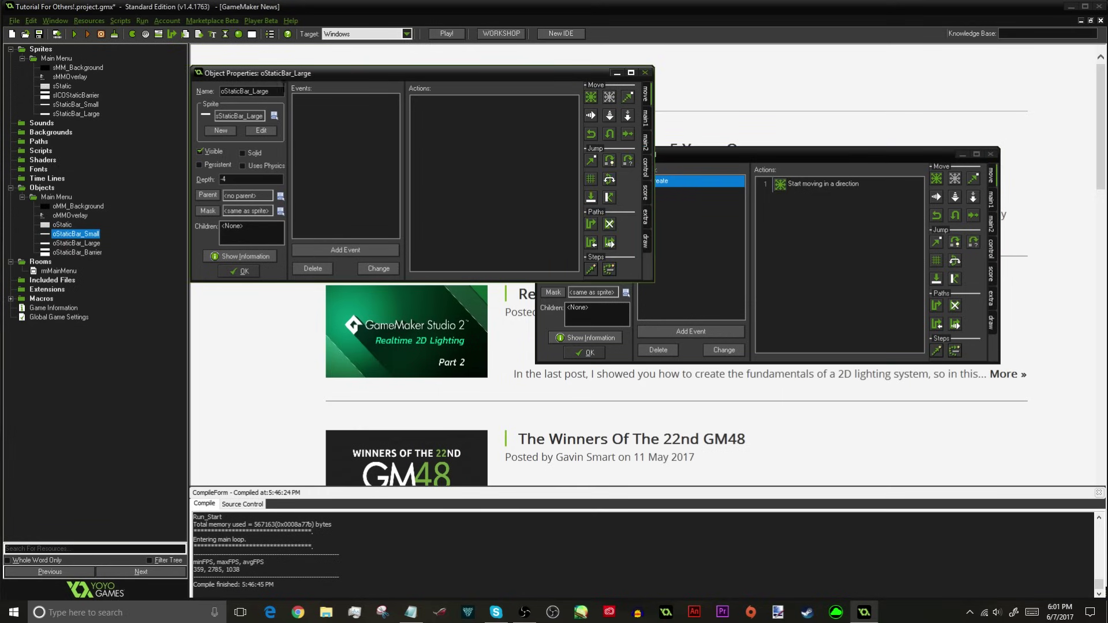
right_click(314, 126)
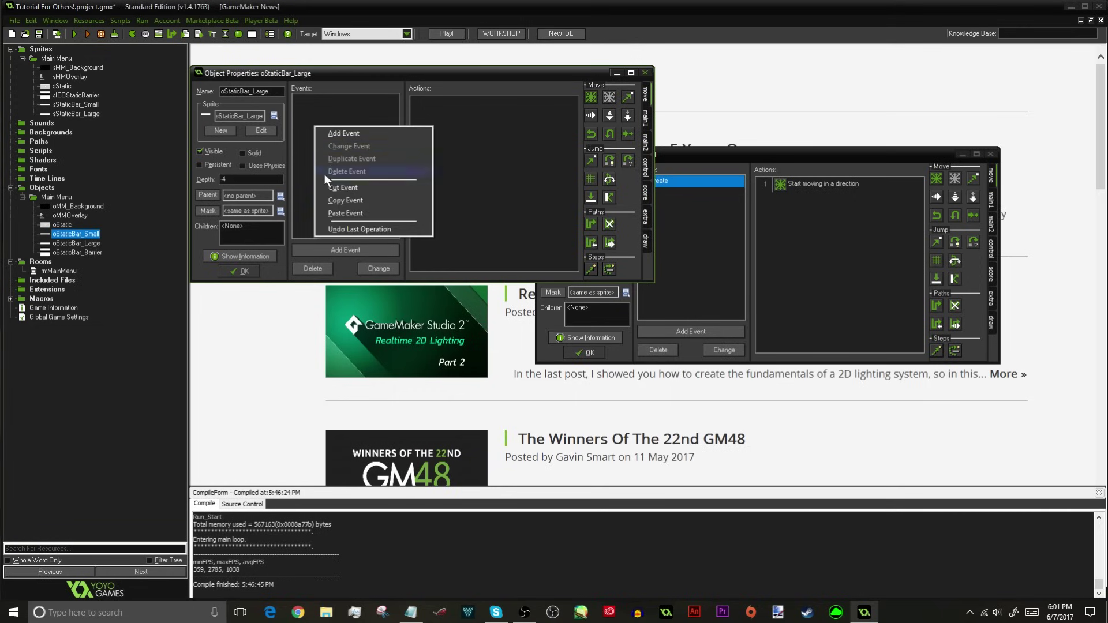
click(343, 213)
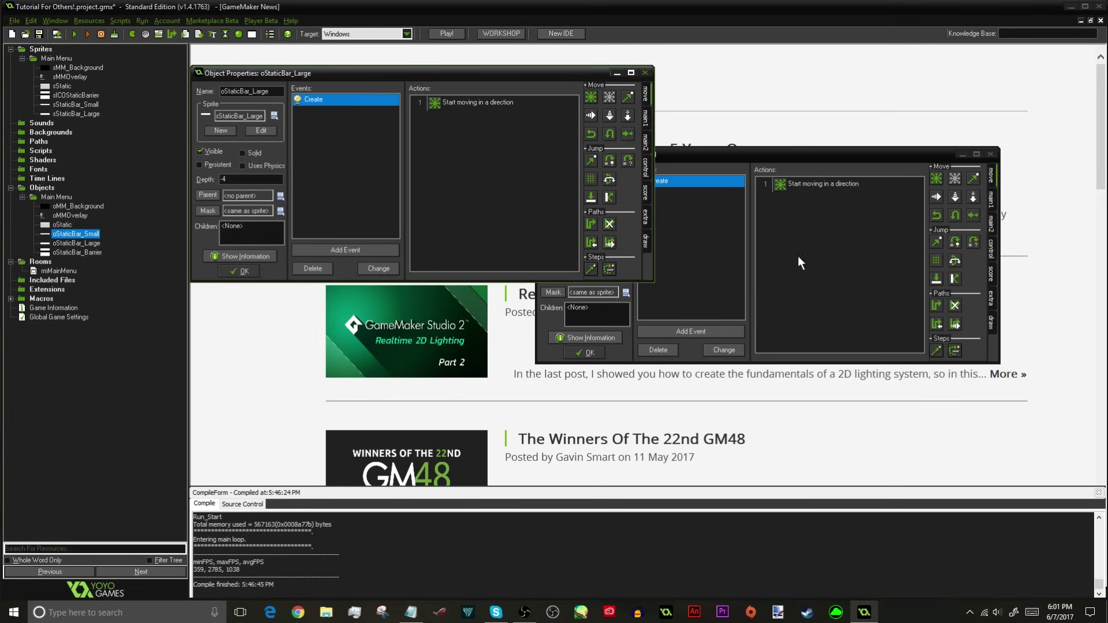
- Check the movement action's speed in oStaticBar_Large, confirm it, and accept the oStaticBar_Large and oStaticBar_Small objects
double_click(460, 104)
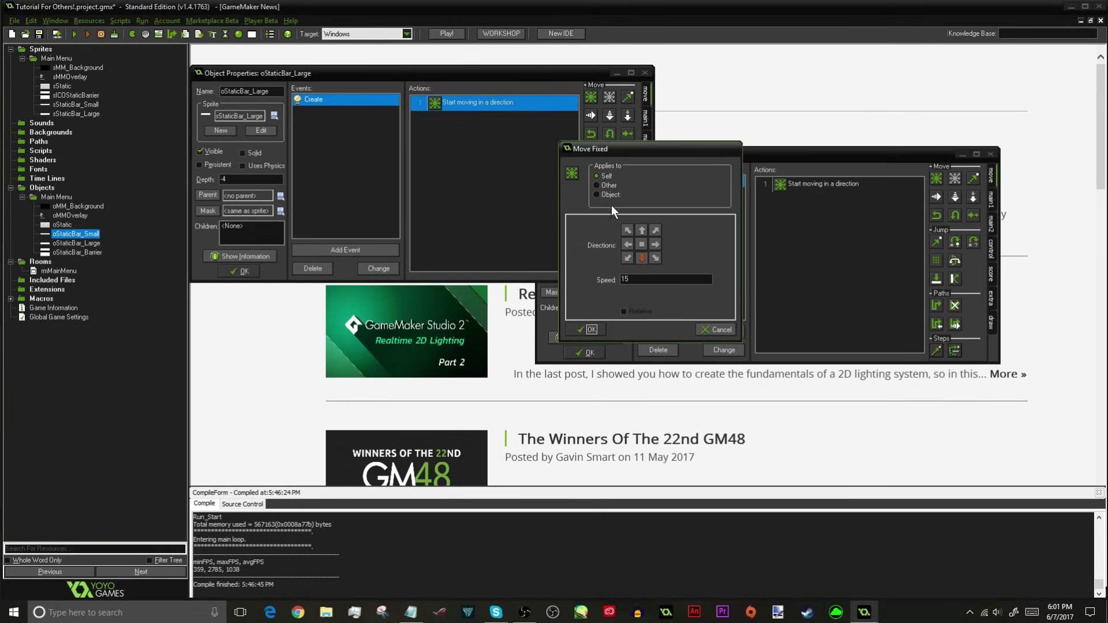
drag(640, 278, 618, 286)
click(590, 328)
click(226, 272)
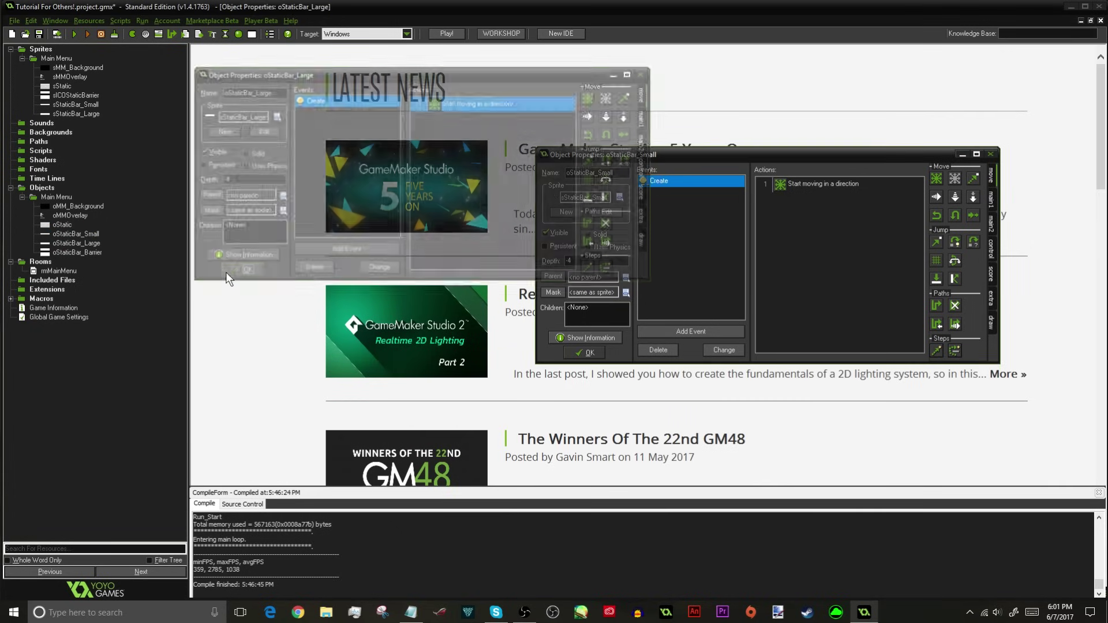
click(578, 350)
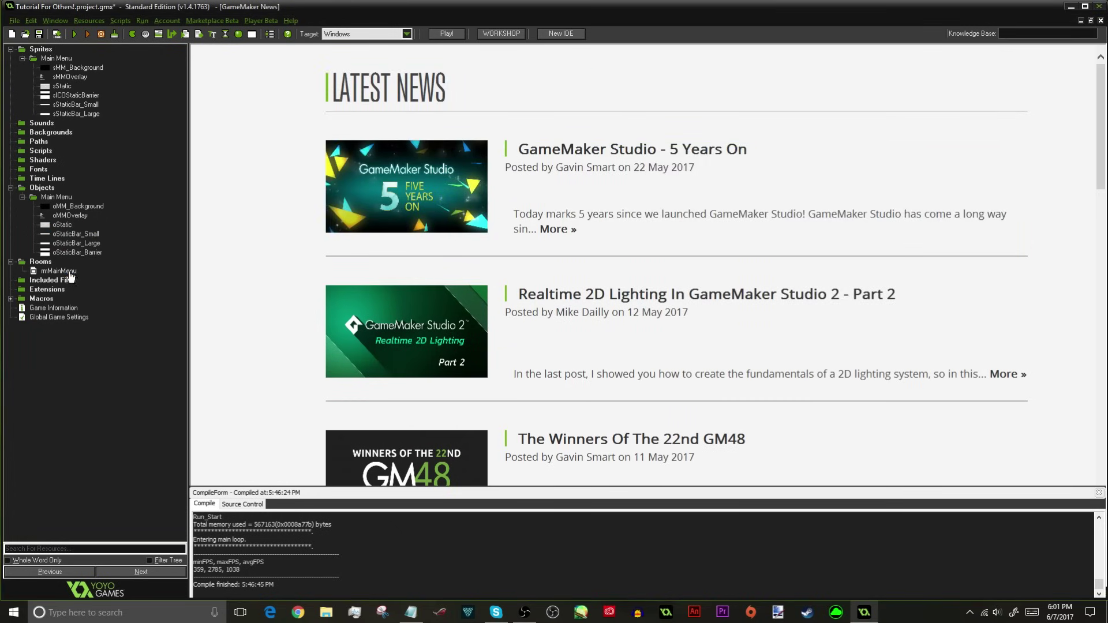
- Place an oStaticBar_Large instance just below the room area of rmMainMenu, at about x 0, y 736
double_click(56, 272)
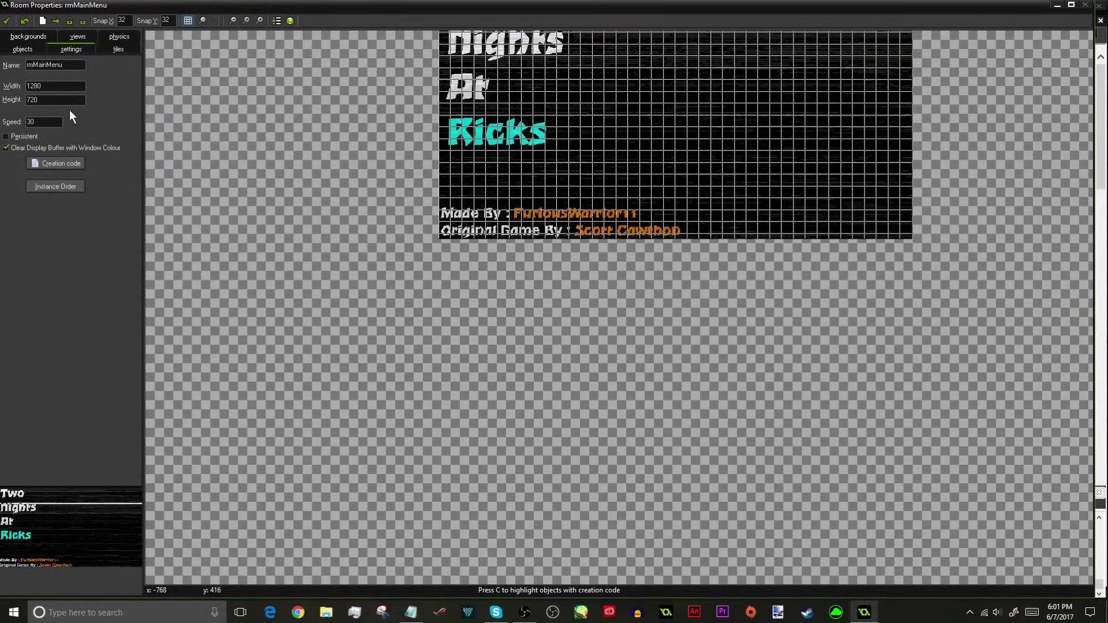
click(22, 49)
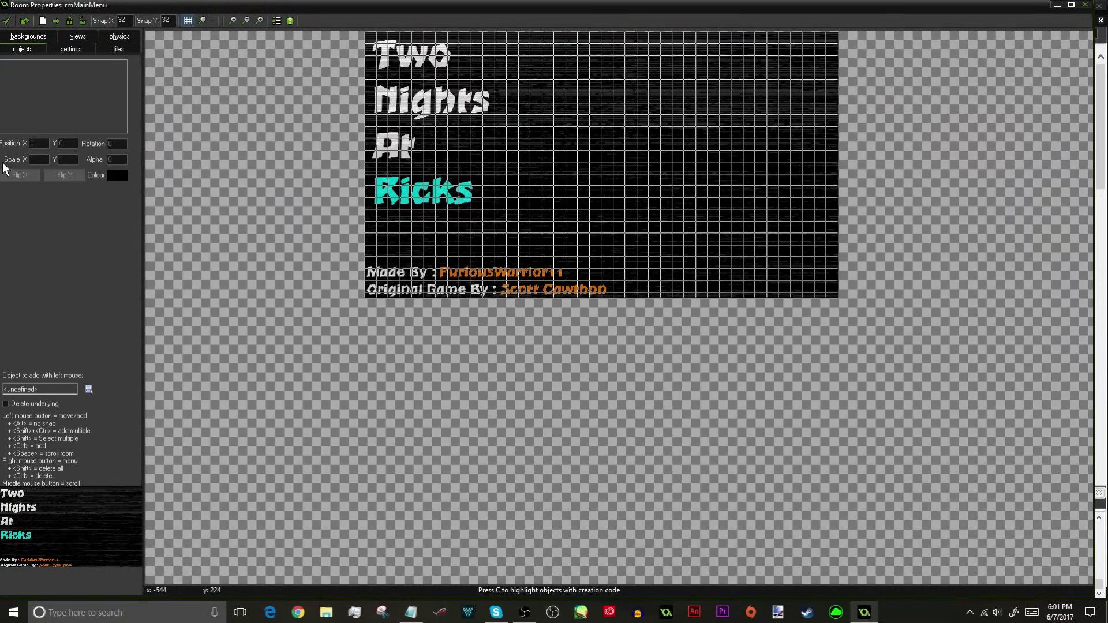
click(60, 386)
mouse_move(115, 394)
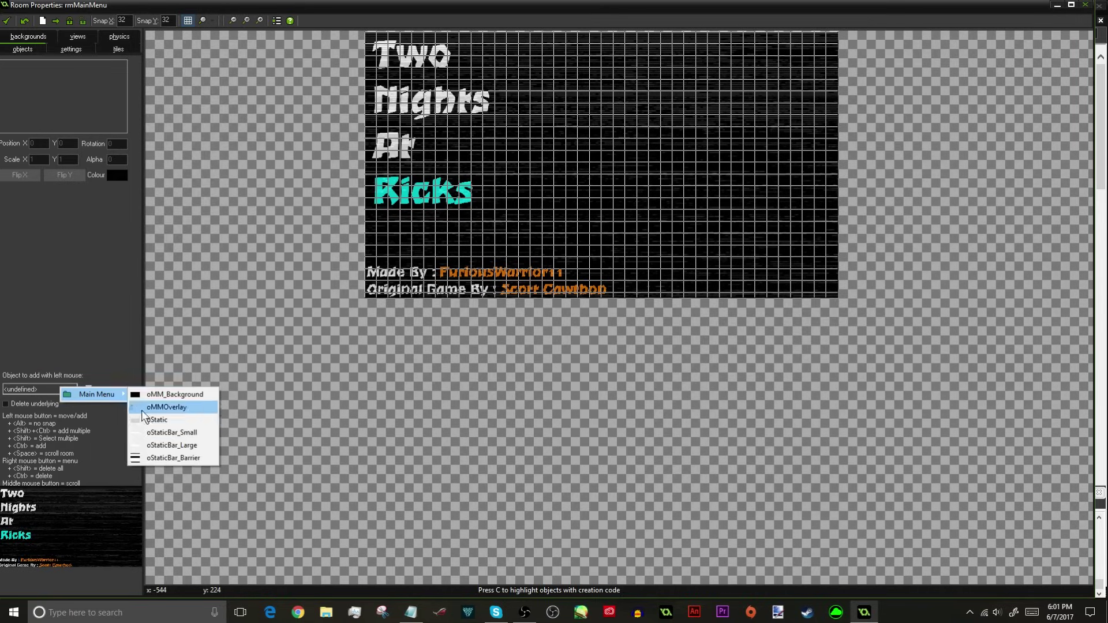
click(168, 447)
click(370, 300)
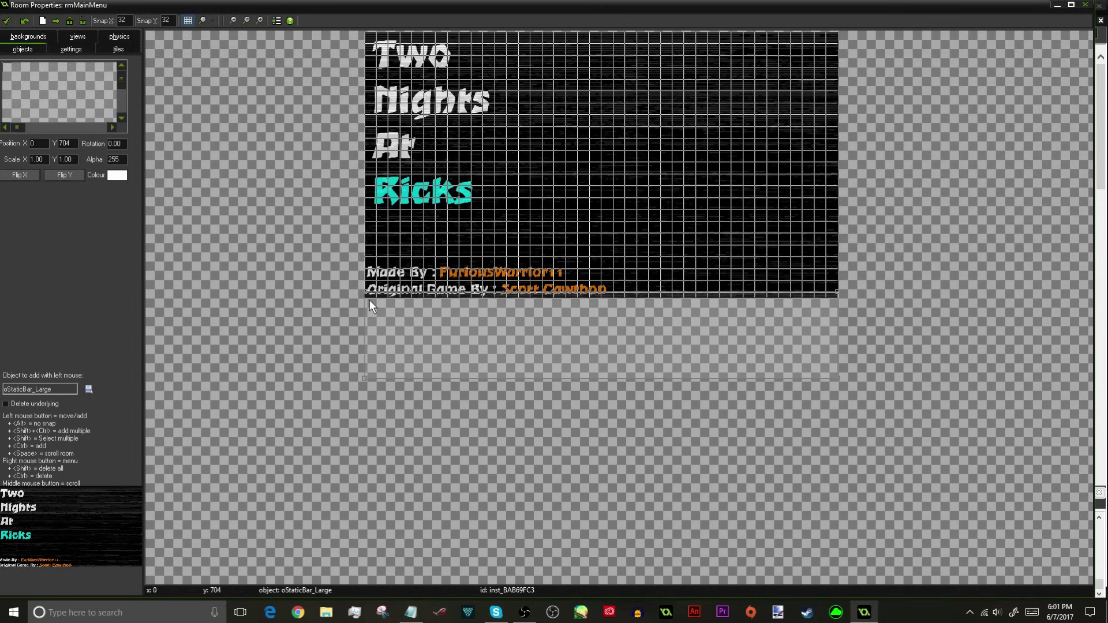
drag(369, 303, 368, 307)
scroll(364, 427, up, 2)
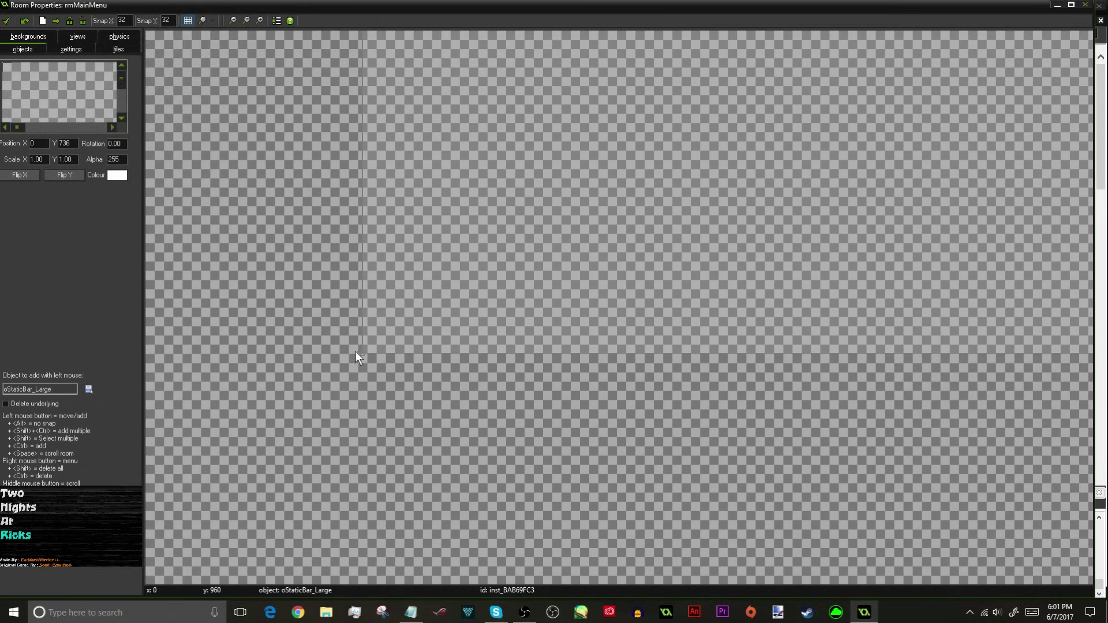
- Place an oStaticBar_Barrier instance beneath the large static bar in rmMainMenu, at x 0, y 960
click(58, 393)
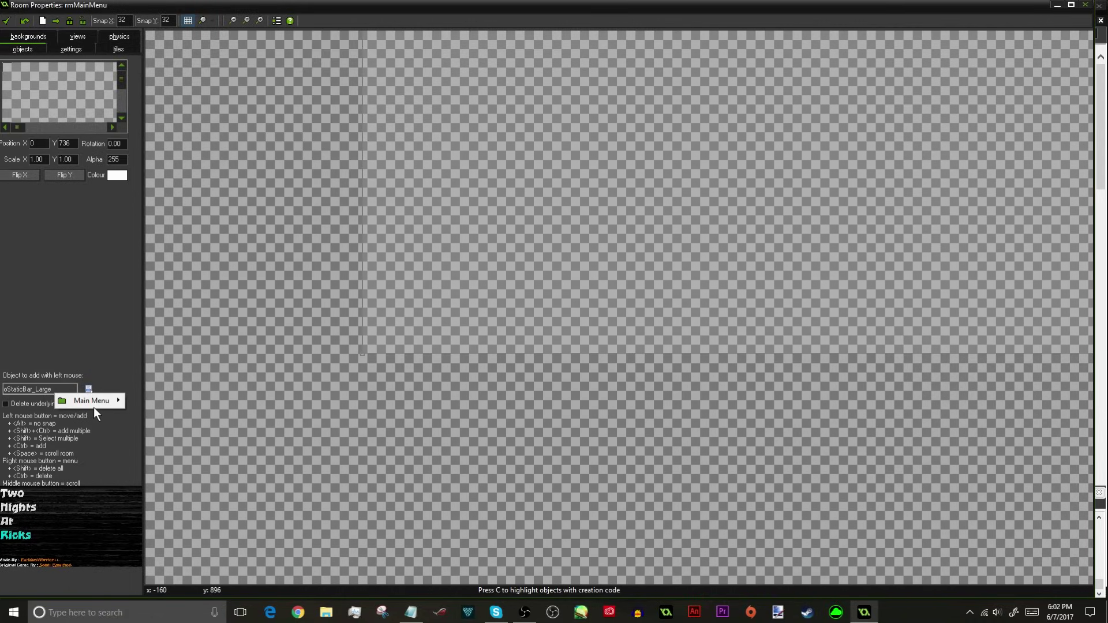
mouse_move(93, 403)
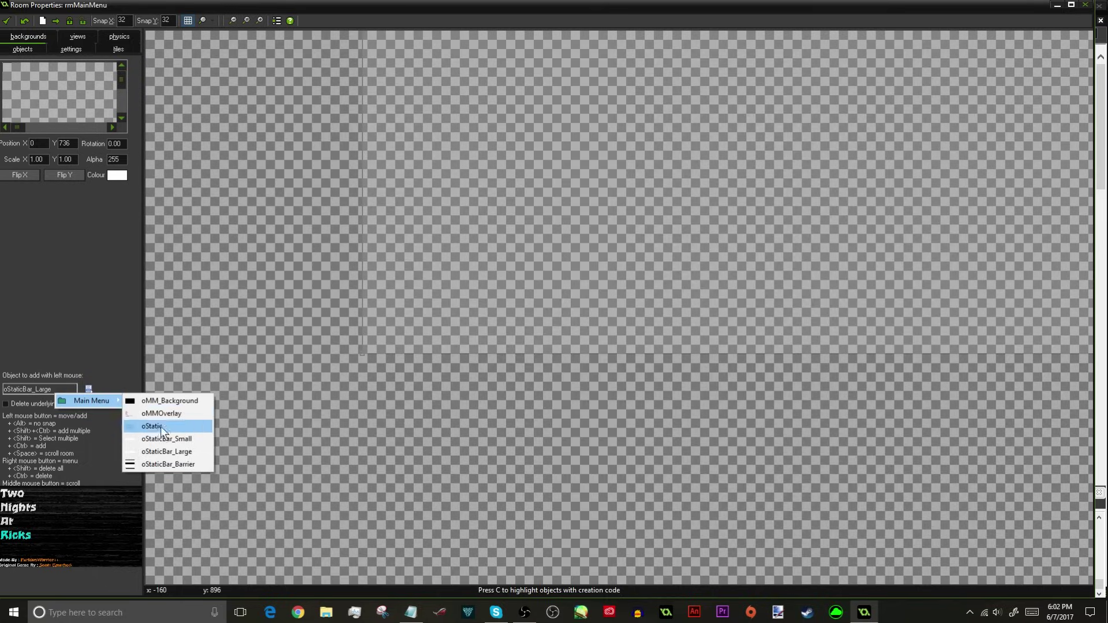
click(171, 464)
drag(364, 430, 372, 383)
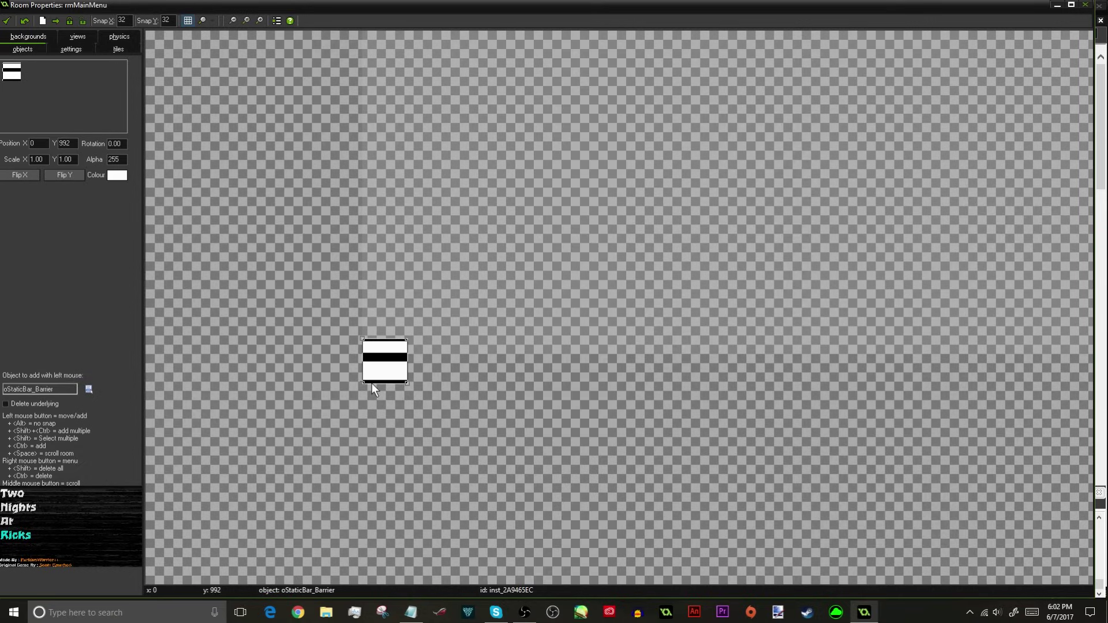
scroll(476, 280, down, 1)
scroll(476, 279, down, 1)
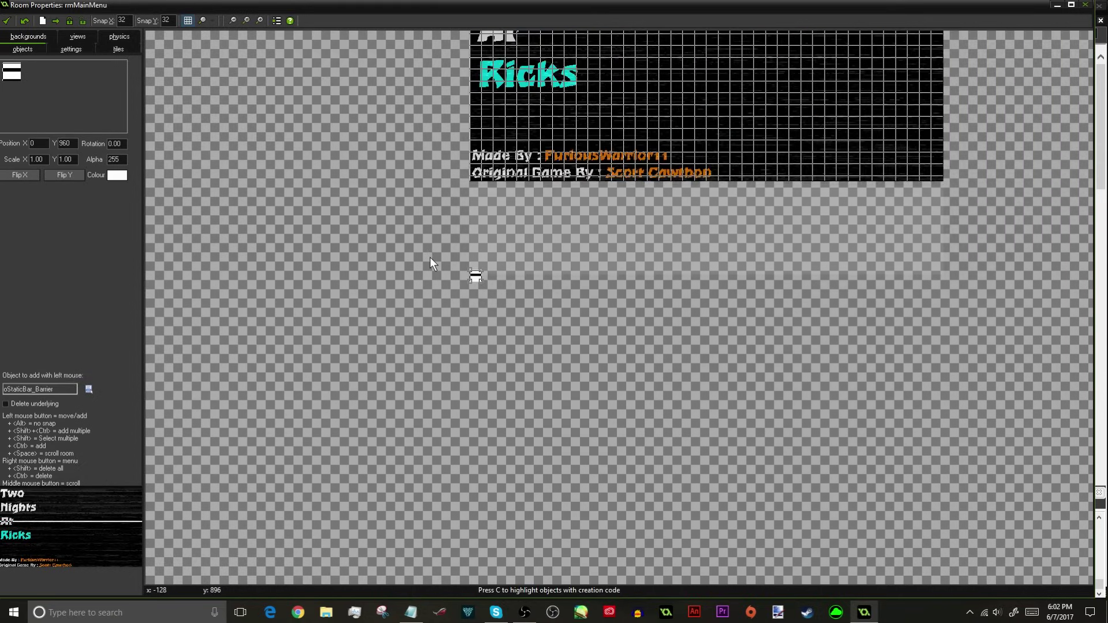
scroll(553, 256, up, 2)
middle_drag(540, 125, 497, 332)
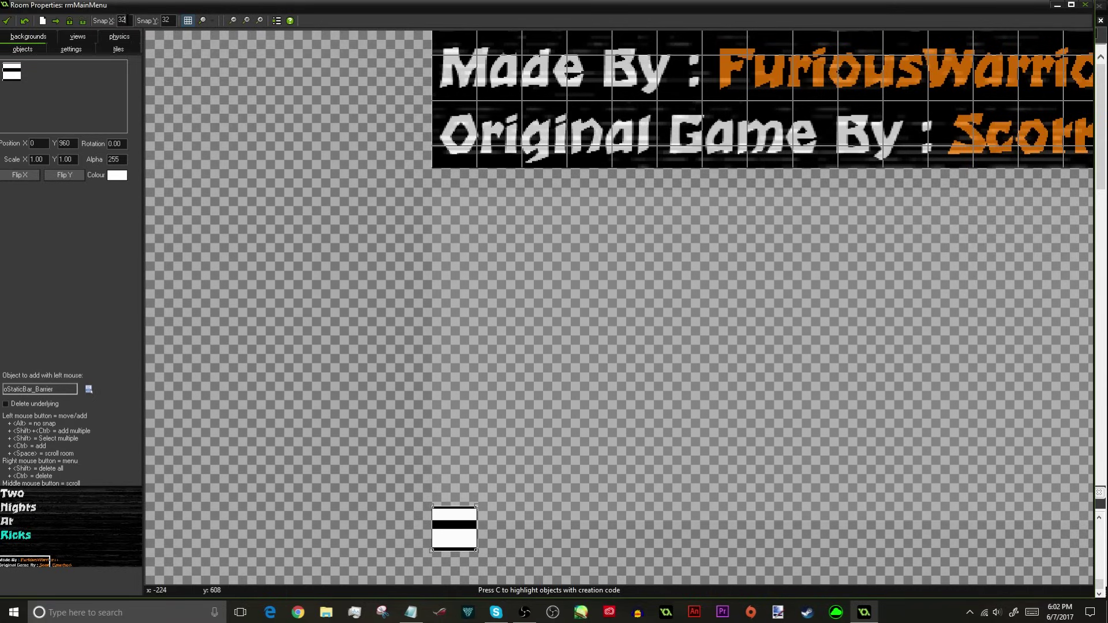
- Set the room's snap X and Y to 16 and move the large static bar to x 0, y 720
double_click(123, 21)
text(16)
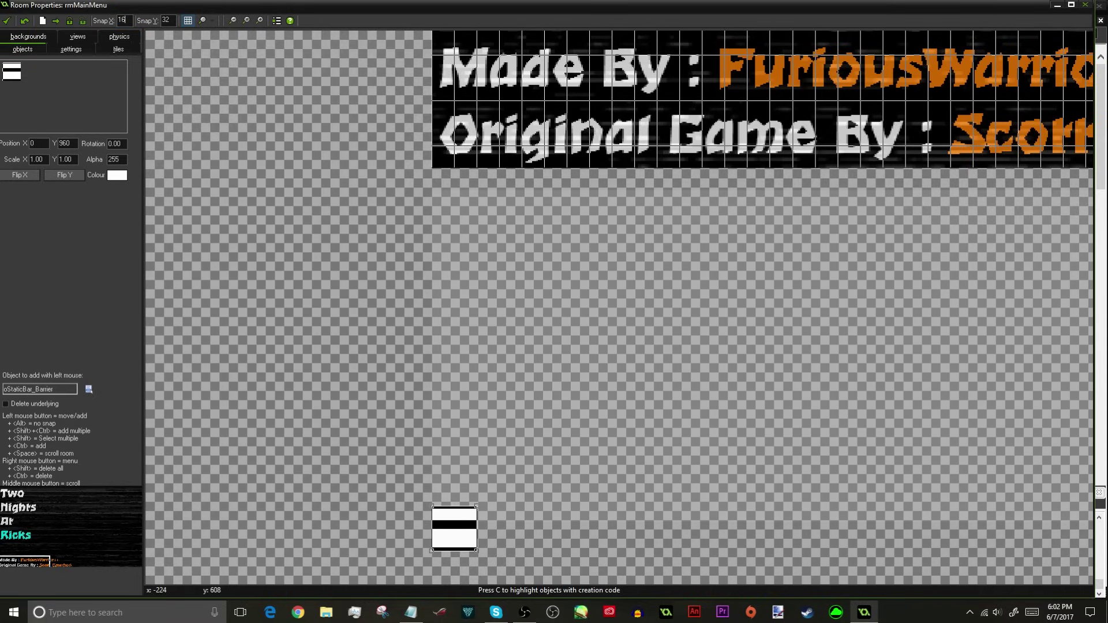
key(Tab)
text(16)
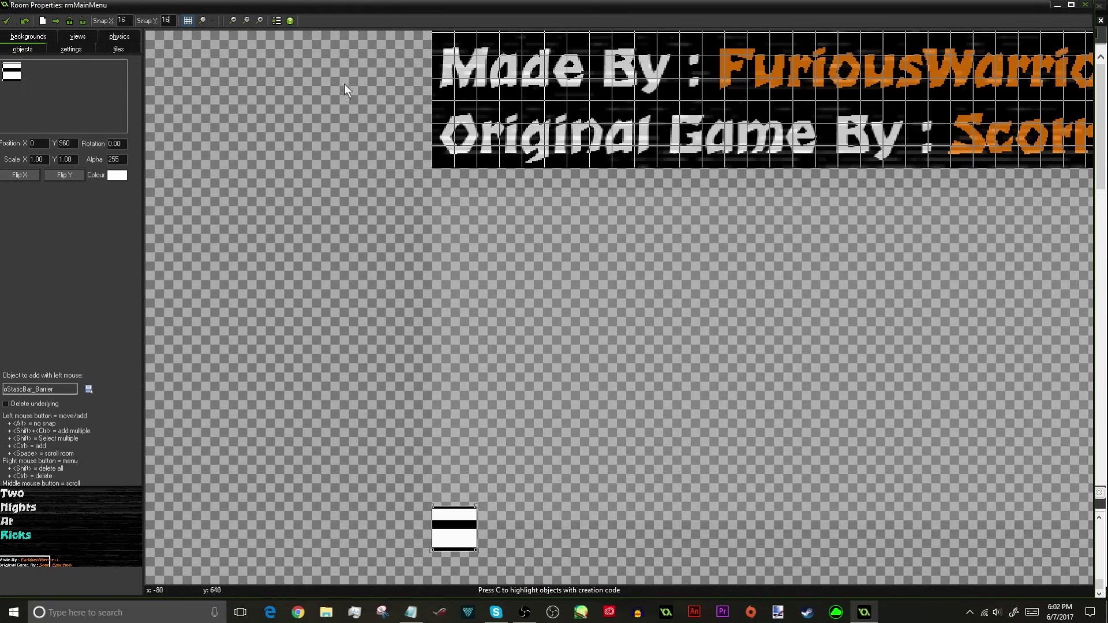
middle_drag(582, 125, 497, 195)
ctrl+scroll(497, 196, down, 2)
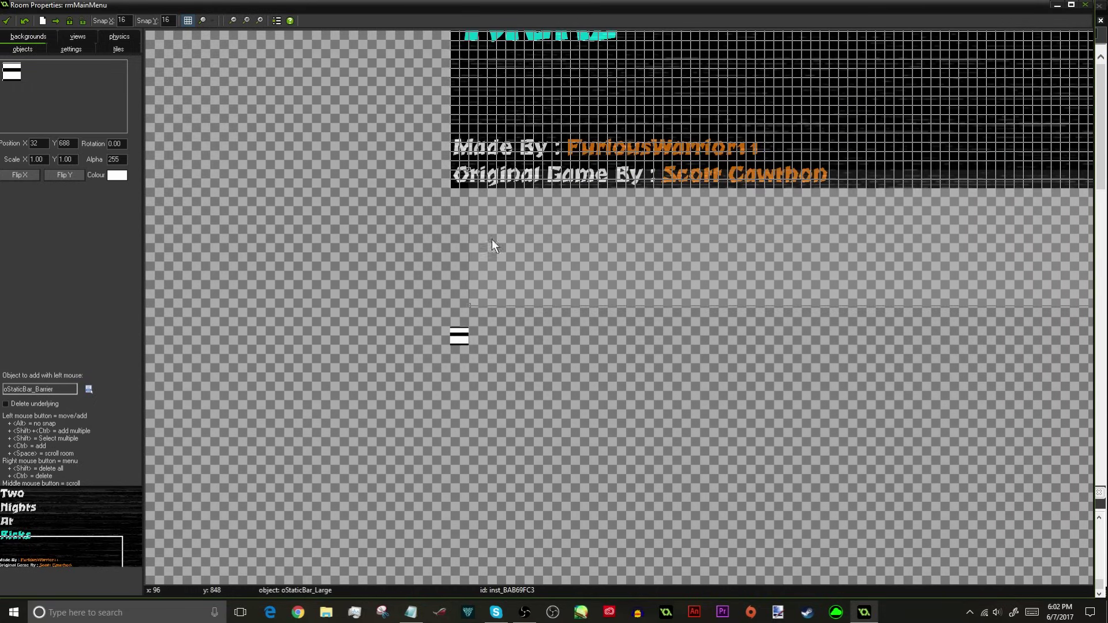
drag(542, 224, 509, 260)
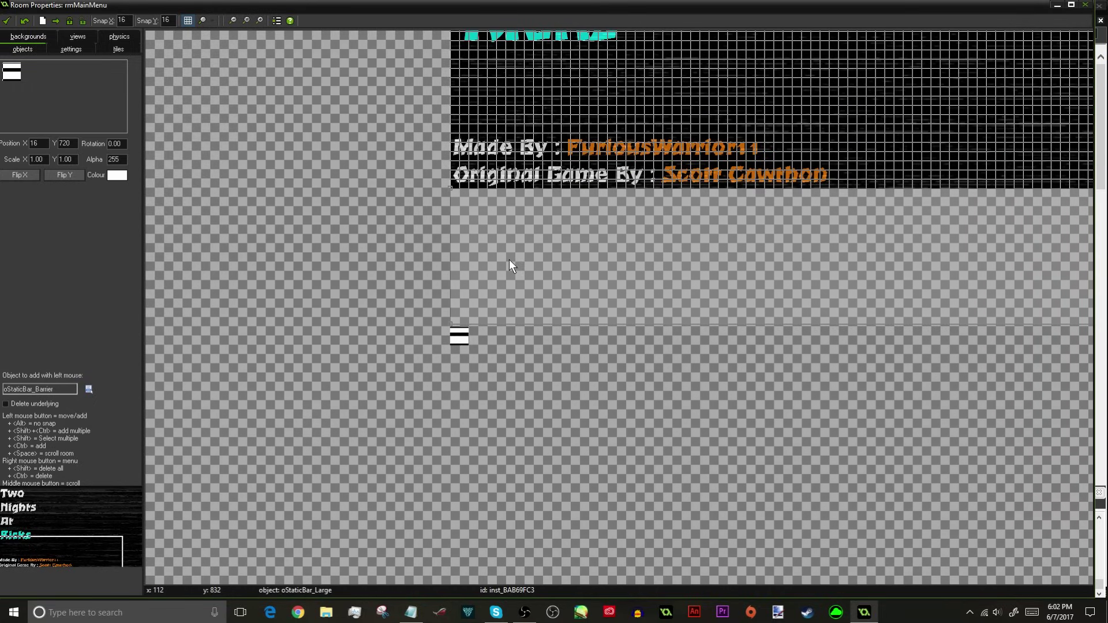
ctrl+scroll(482, 313, up, 3)
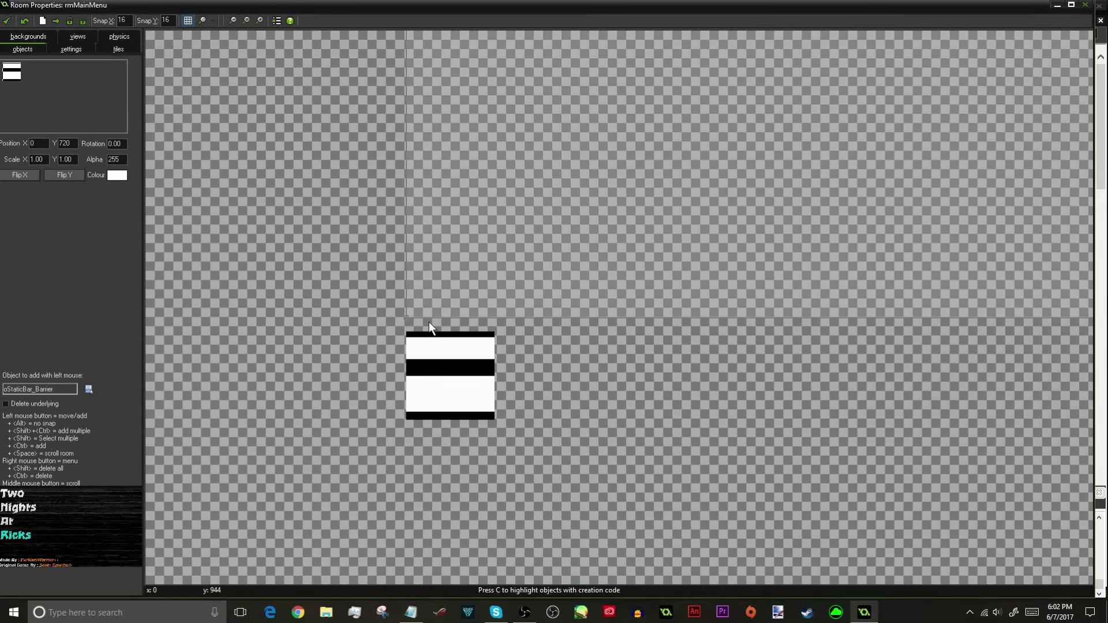
- Stretch the barrier instance across the full room width, to a scale of 40 by 1.5
ctrl+scroll(456, 349, down, 3)
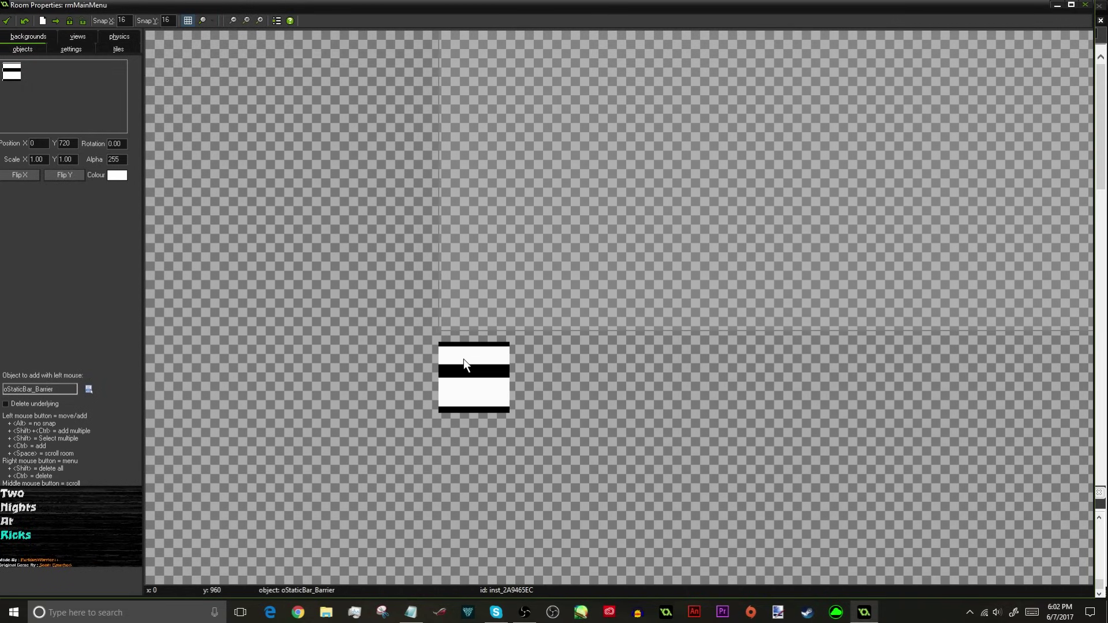
ctrl+scroll(469, 355, down, 1)
ctrl+scroll(508, 339, up, 3)
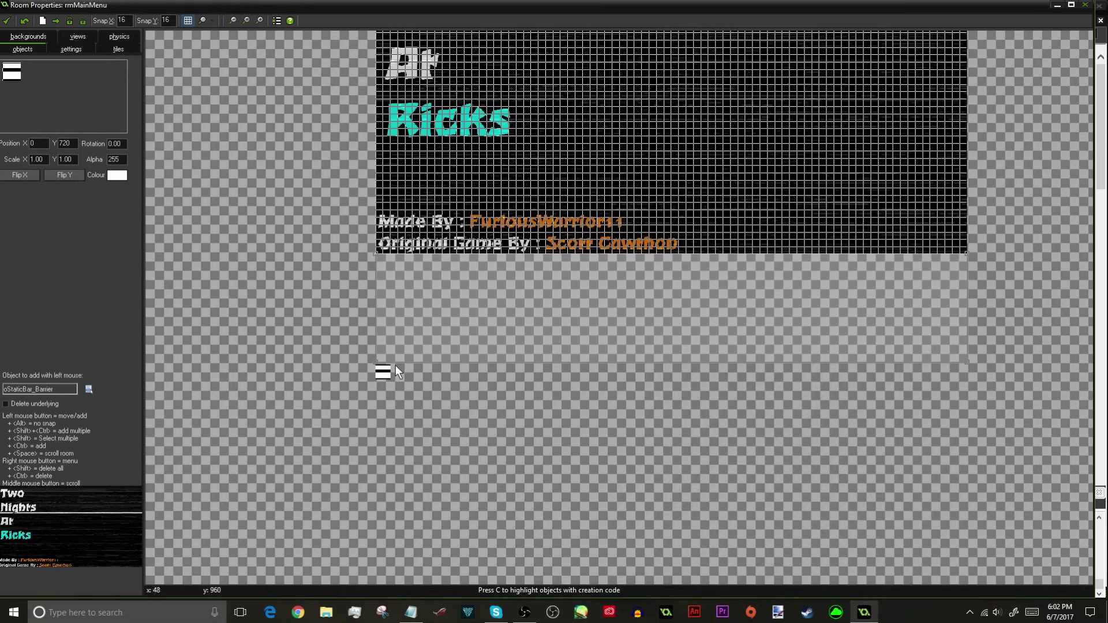
click(383, 370)
drag(383, 369, 969, 396)
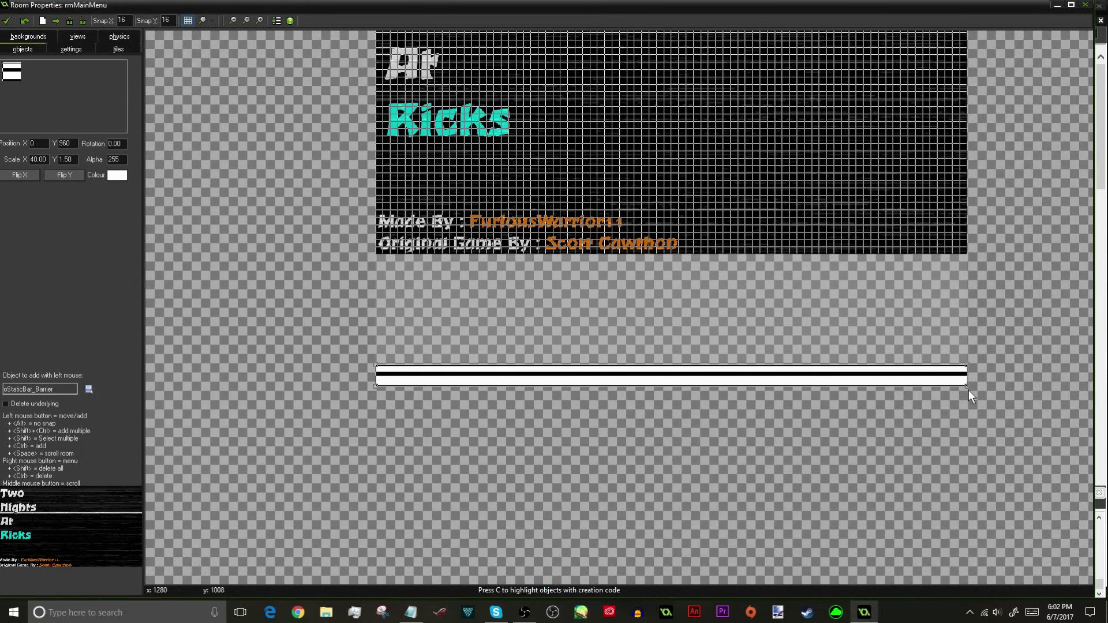
- Move the oStaticBar_Large instance up into the room, to x 0, y 384
click(468, 286)
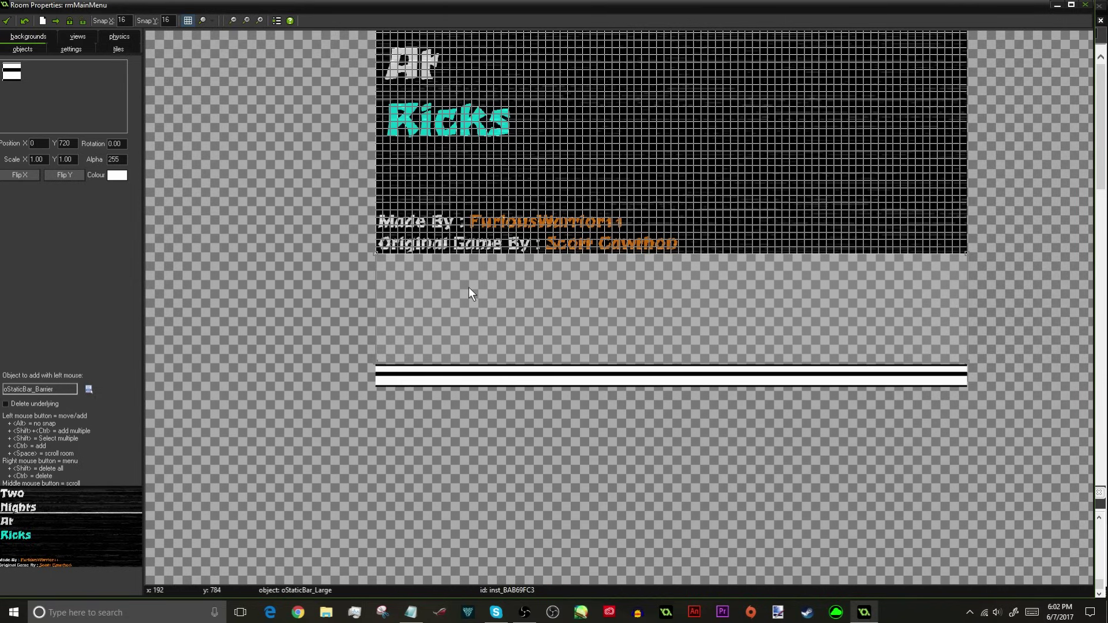
drag(393, 285, 409, 138)
scroll(635, 173, up, 1)
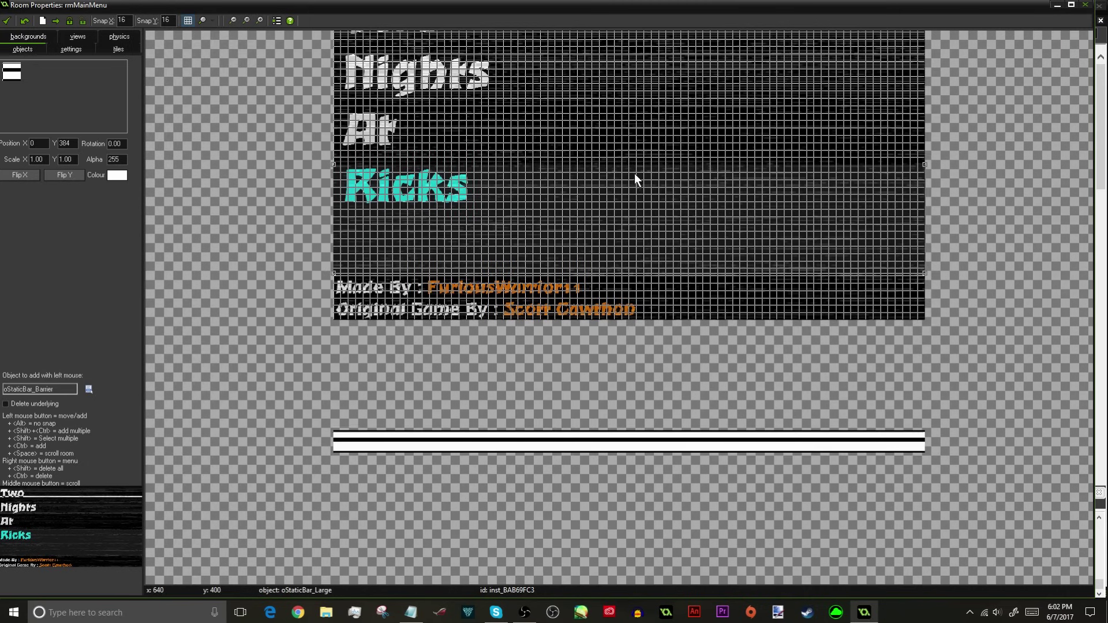
ctrl+scroll(635, 173, up, 2)
ctrl+scroll(635, 172, down, 2)
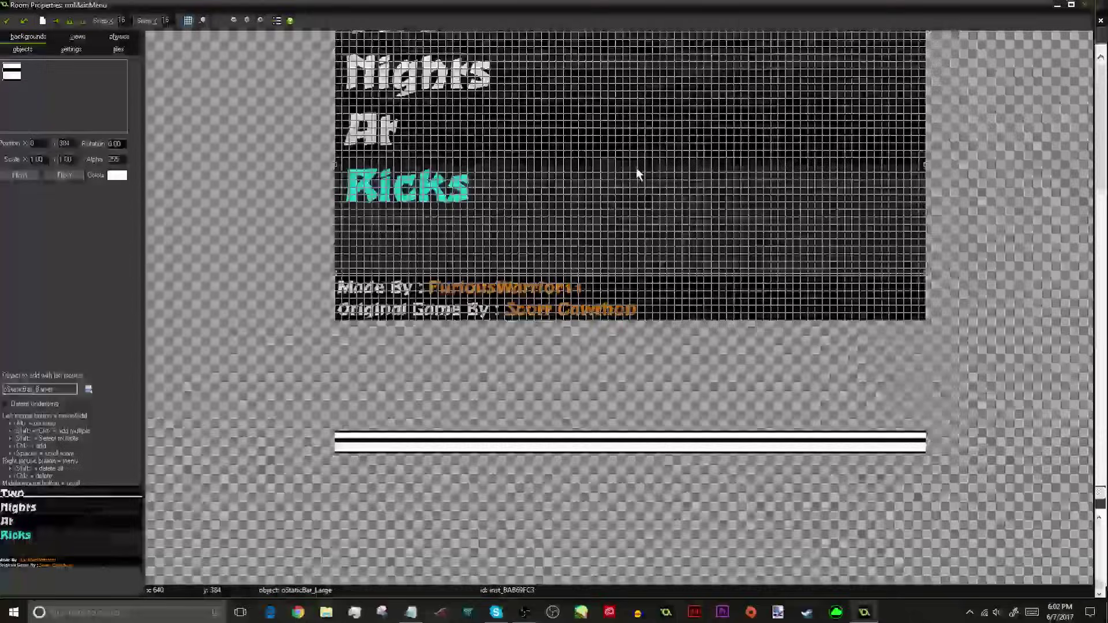
middle_drag(636, 172, 574, 227)
ctrl+scroll(573, 227, down, 1)
- Place an oStaticBar_Small instance near the top of the room at x 0, y 96 and accept the room changes
click(67, 386)
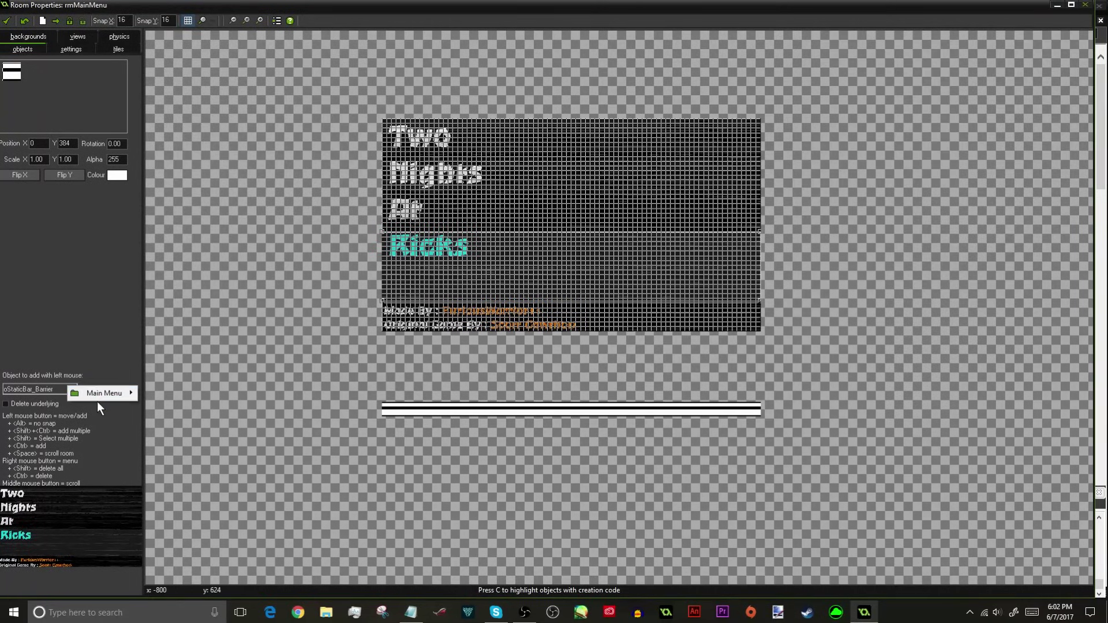
mouse_move(104, 393)
click(181, 434)
ctrl+scroll(361, 183, up, 1)
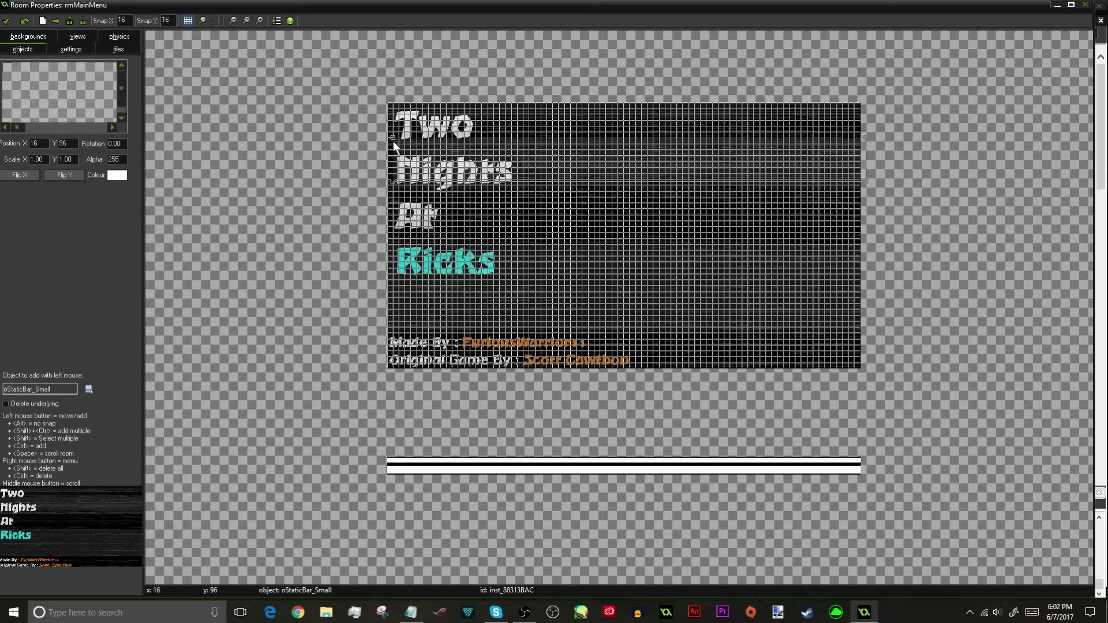
drag(396, 155, 381, 154)
ctrl+scroll(306, 252, up, 1)
ctrl+scroll(316, 225, up, 1)
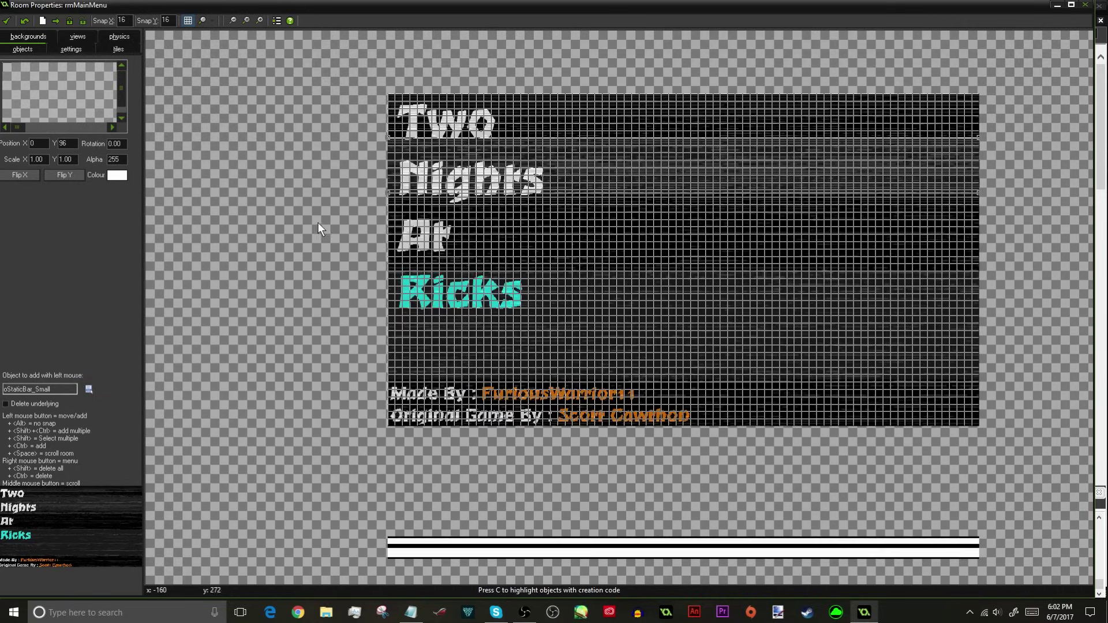
click(7, 21)
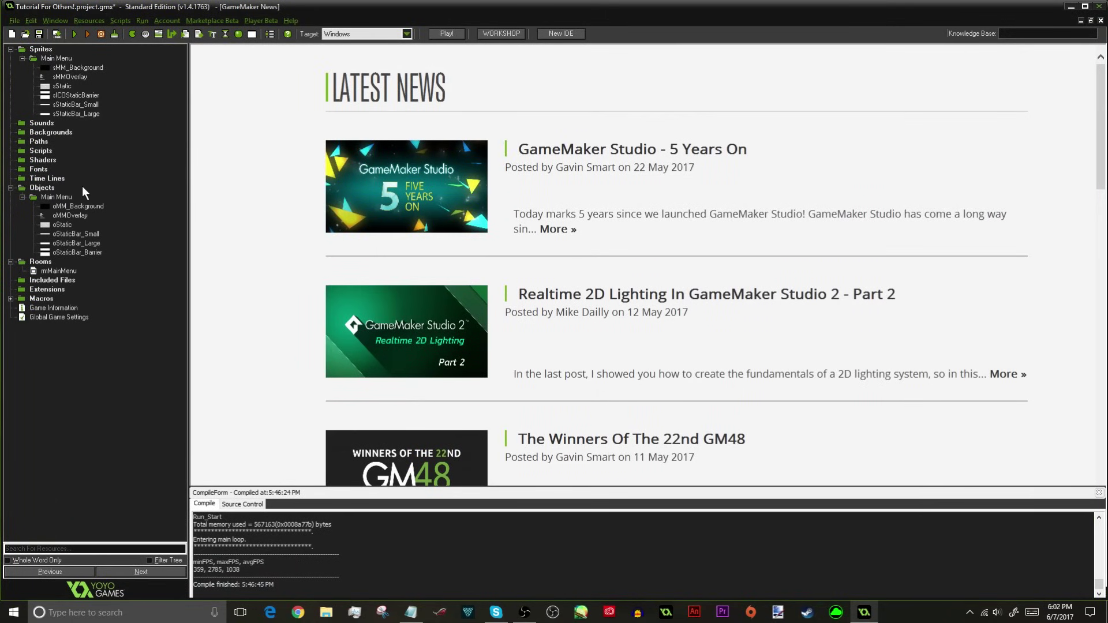
- Flood-fill the sStaticBar_Small image with white at opacity 25 in Blend mode and accept the sprite
click(75, 95)
double_click(64, 106)
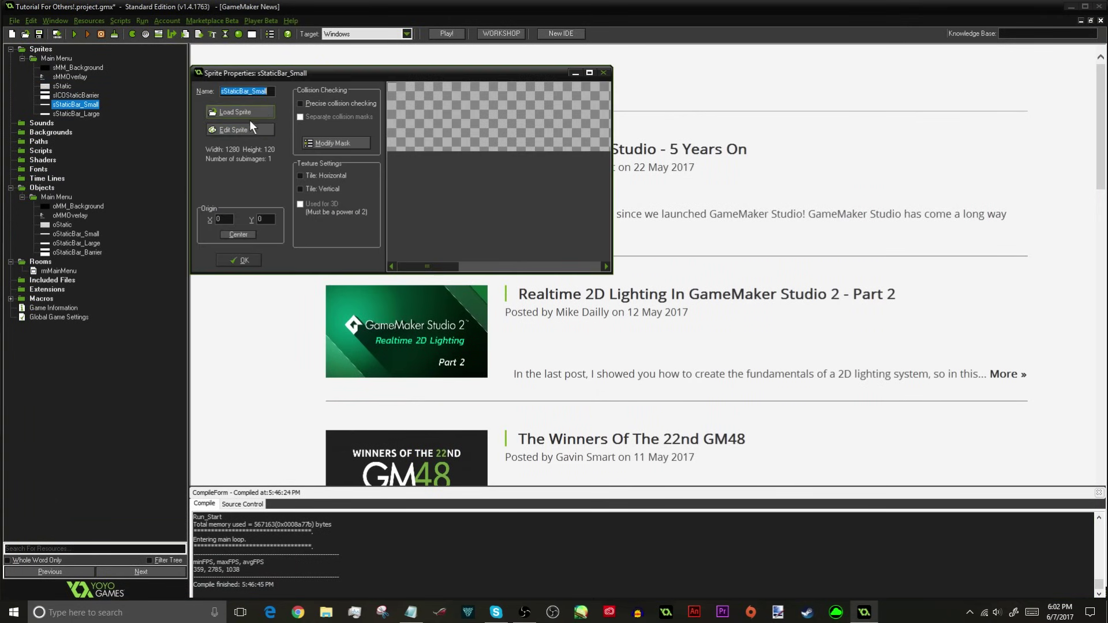
click(254, 122)
double_click(274, 106)
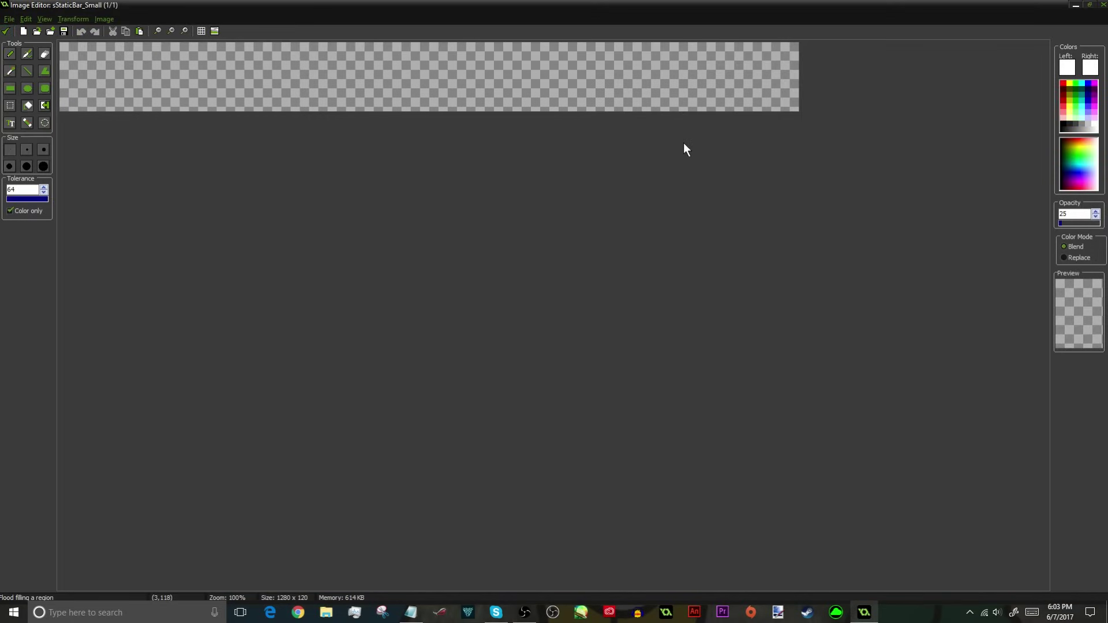
click(490, 55)
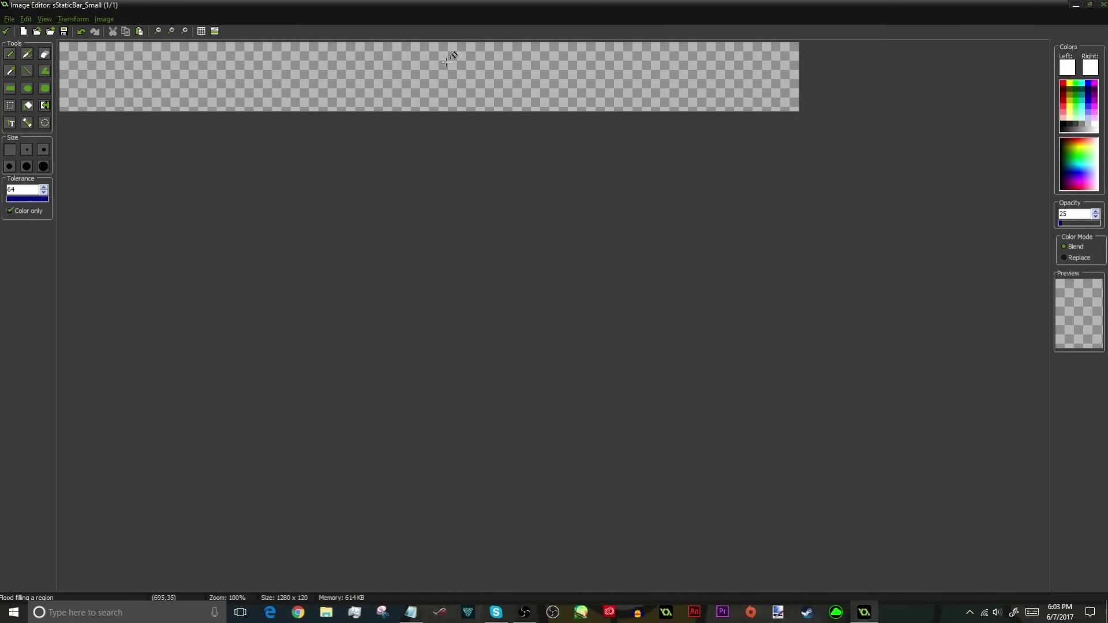
click(11, 32)
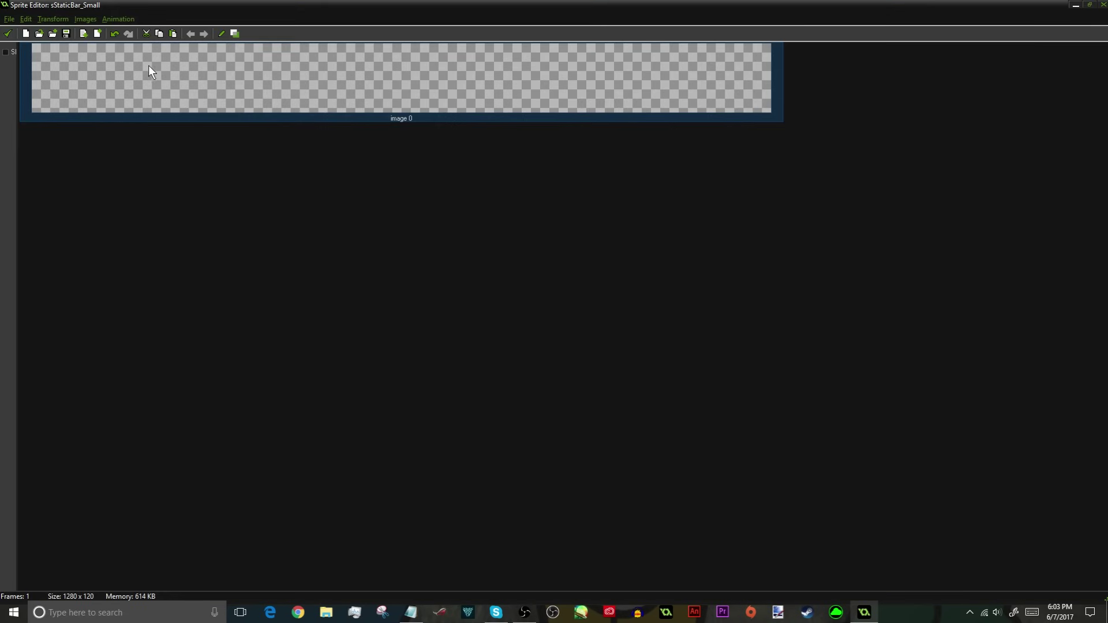
click(8, 33)
click(239, 262)
- Flood-fill the sStaticBar_Large image with white at opacity 25 in Blend mode and accept the sprite
click(76, 114)
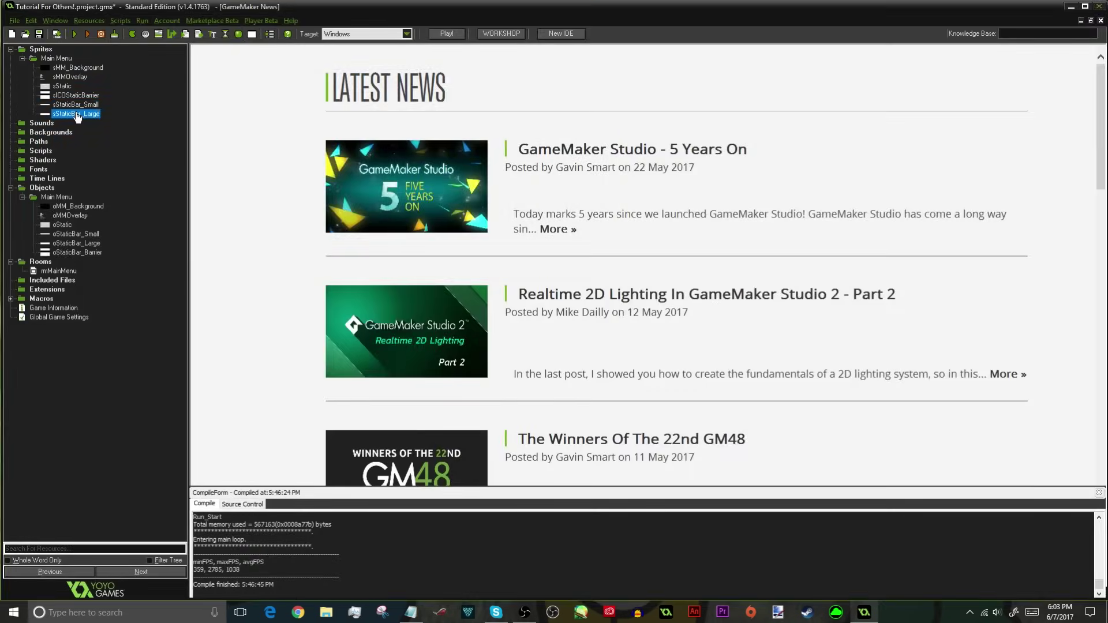
double_click(77, 115)
click(263, 133)
double_click(263, 132)
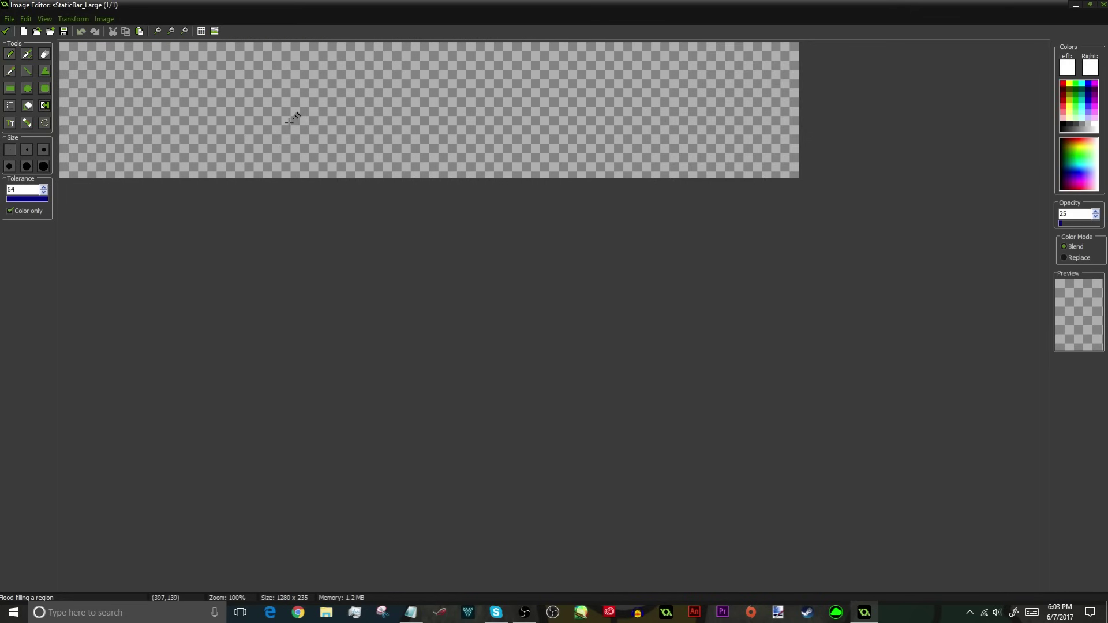
click(6, 31)
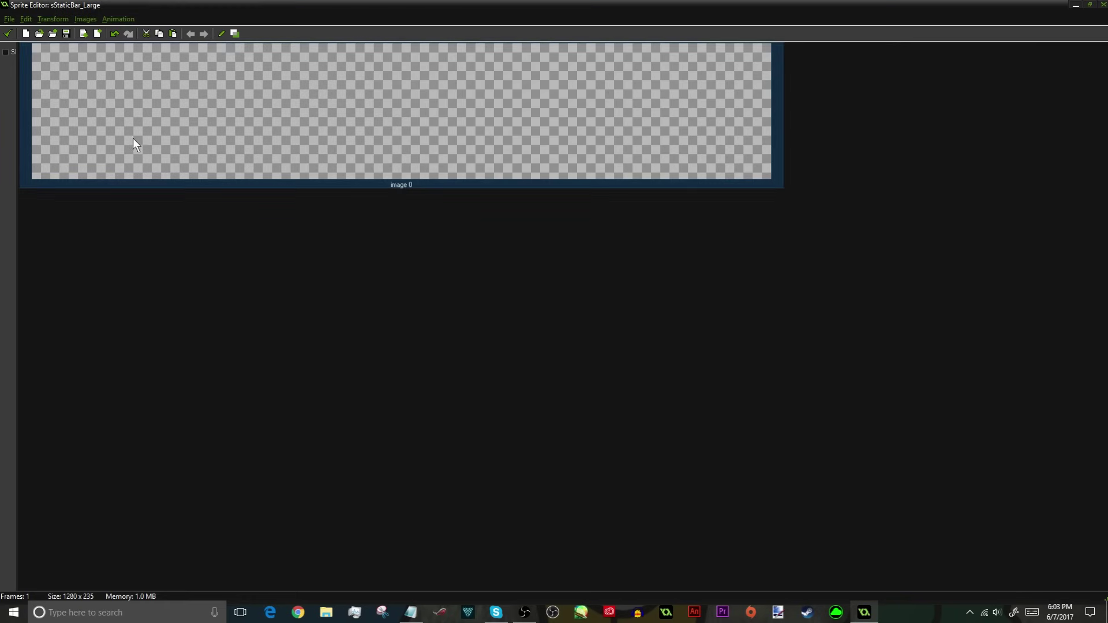
click(9, 33)
click(238, 261)
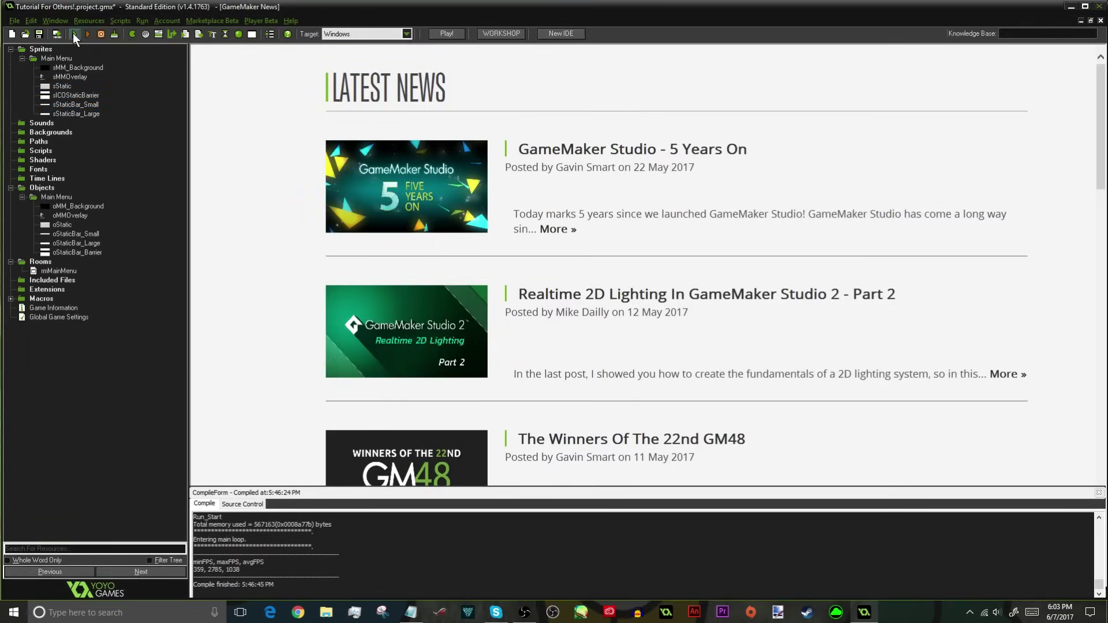
- Run the game to check how the moving static bars look on the main menu, and close it
key(F5)
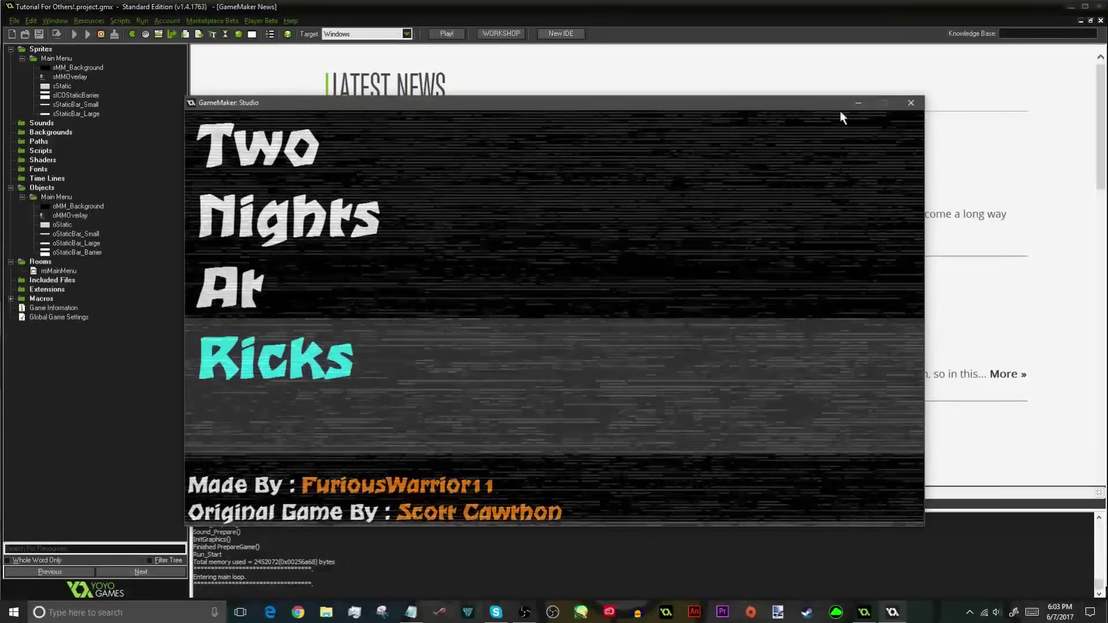
click(910, 103)
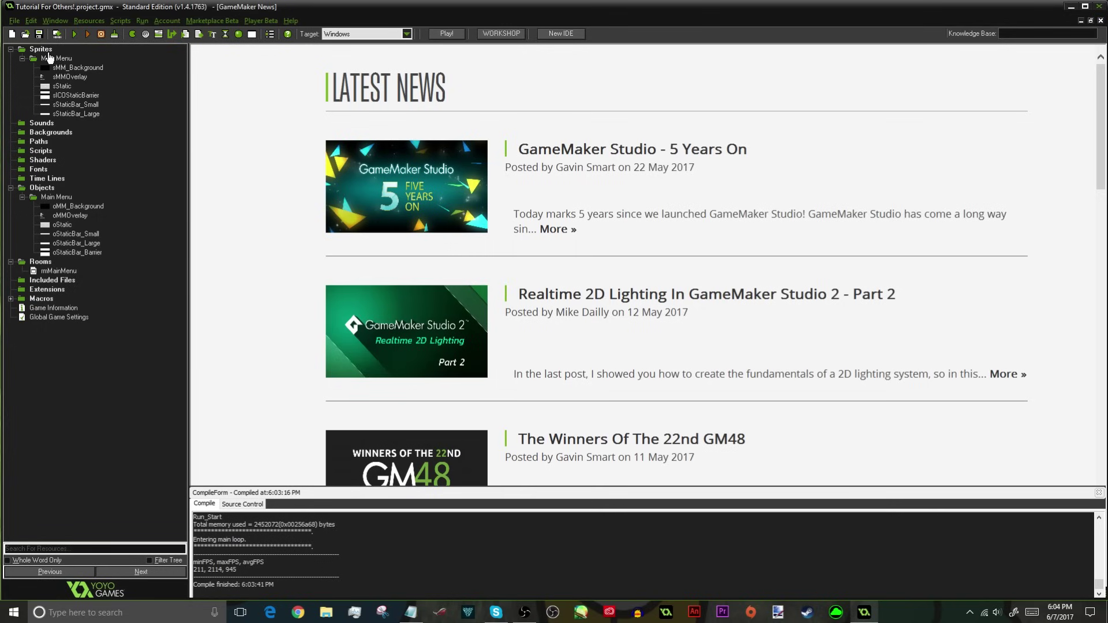
- Create a sprite named sNewGame_Yes in the Main Menu sprite group
right_click(50, 60)
click(143, 70)
right_click(54, 61)
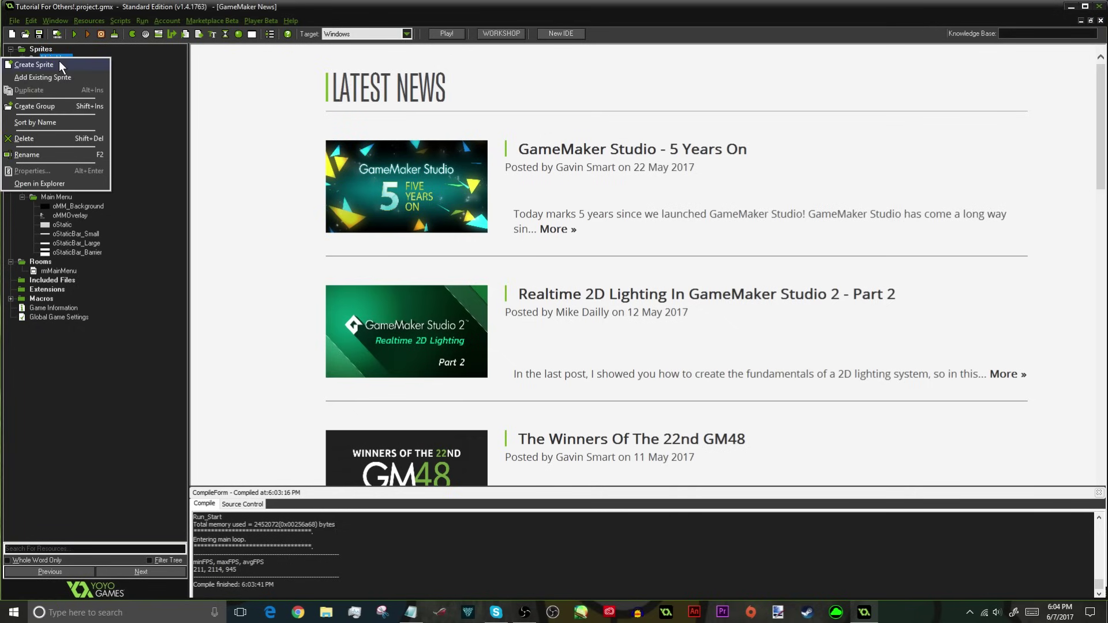
click(59, 64)
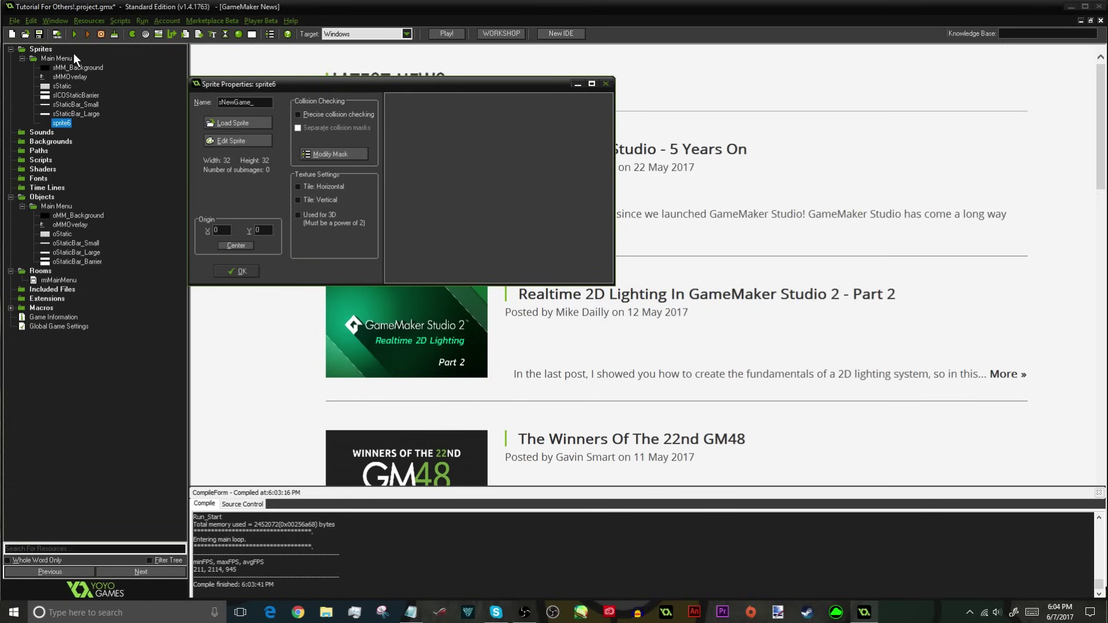
key(Return)
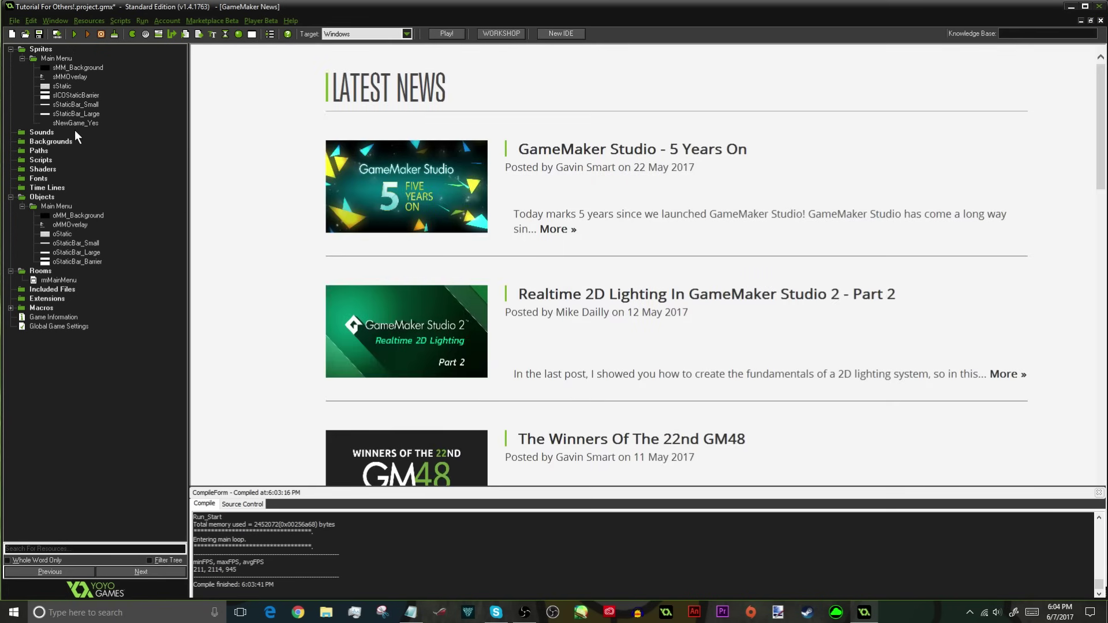
- Duplicate the sNewGame_Yes sprite and name the copy sNewGame_No
right_click(68, 127)
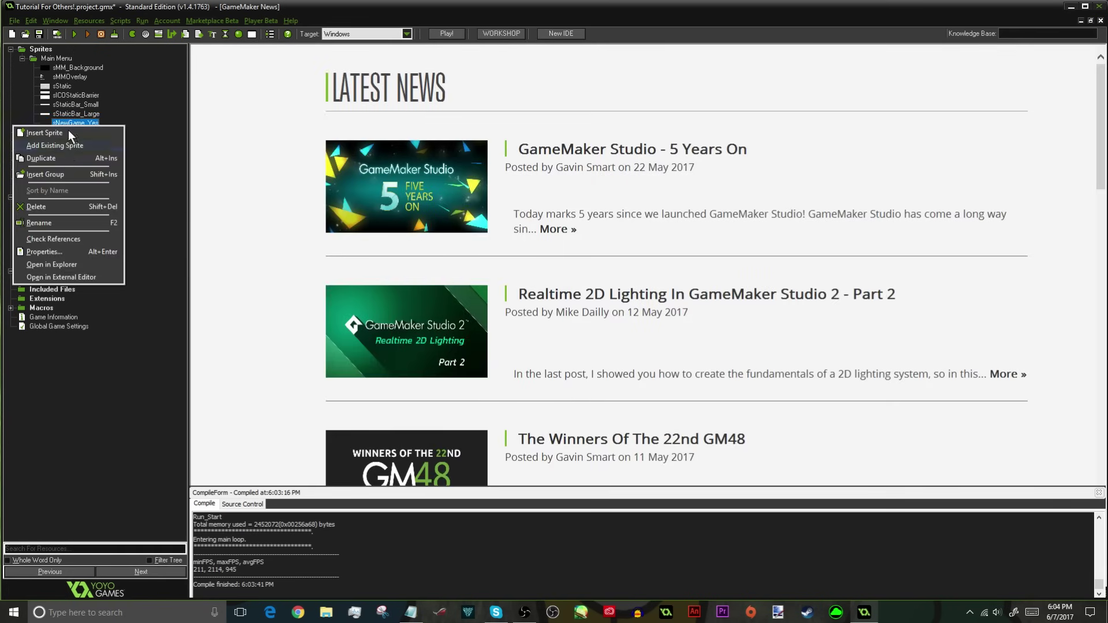
click(64, 160)
text(sNewGame)
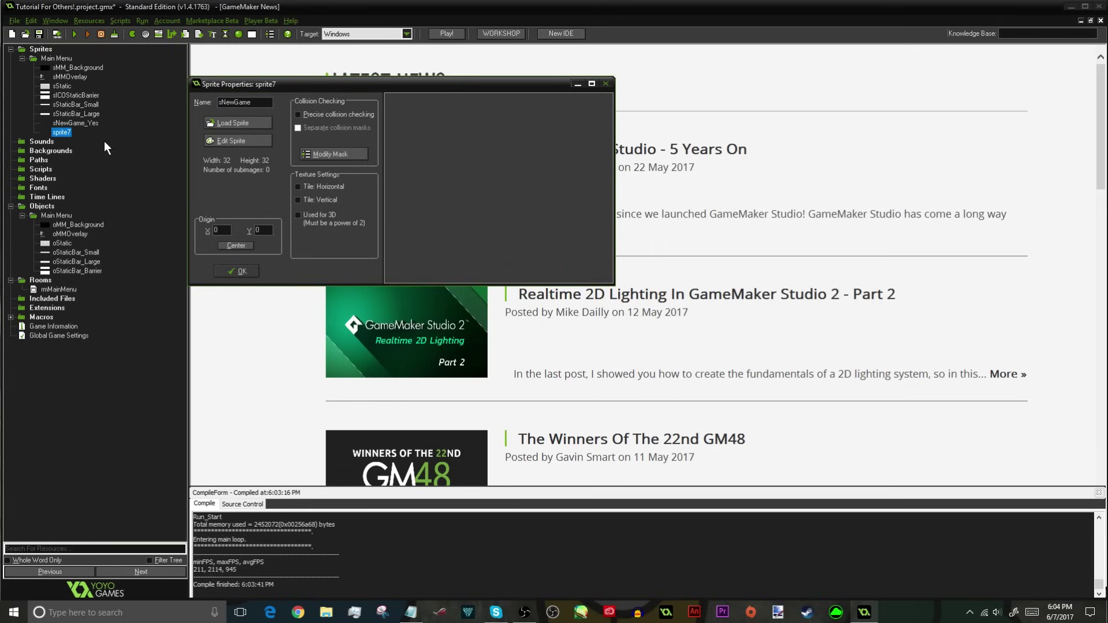
text(_No)
key(BackSpace)
text(o)
key(Return)
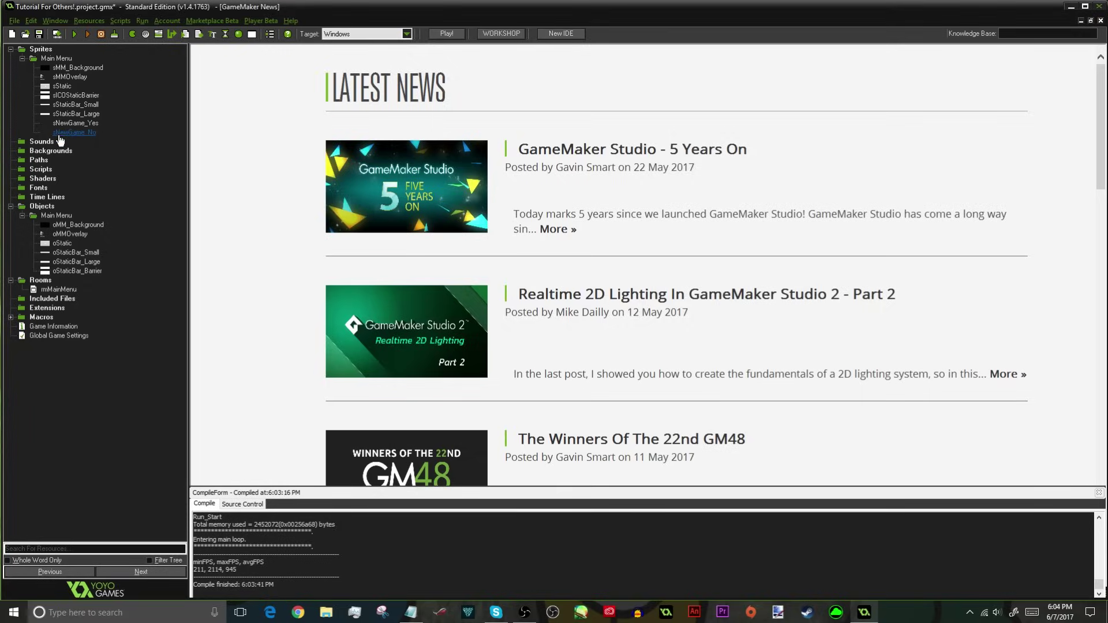
- Open the sNewGame_No sprite properties and look at its frames in the sprite editor
double_click(65, 132)
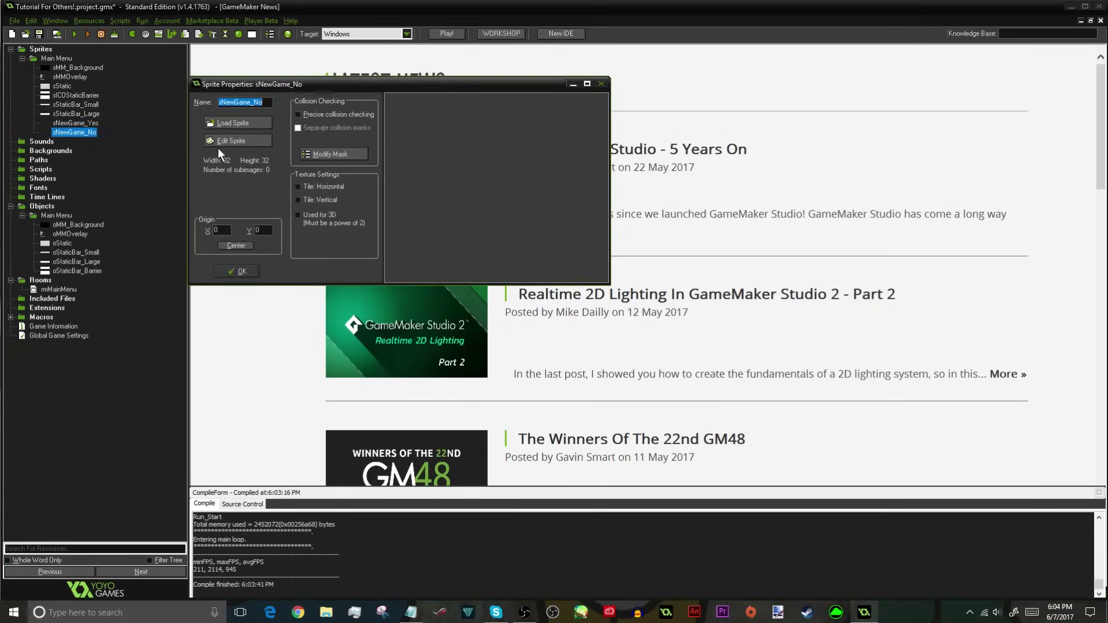
click(225, 141)
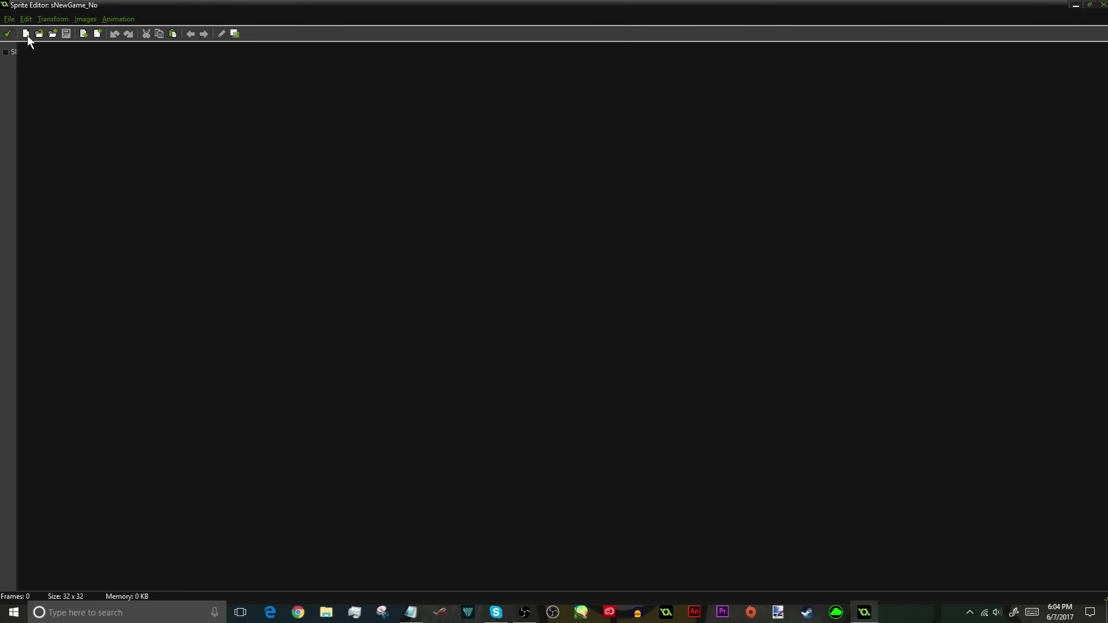
click(8, 34)
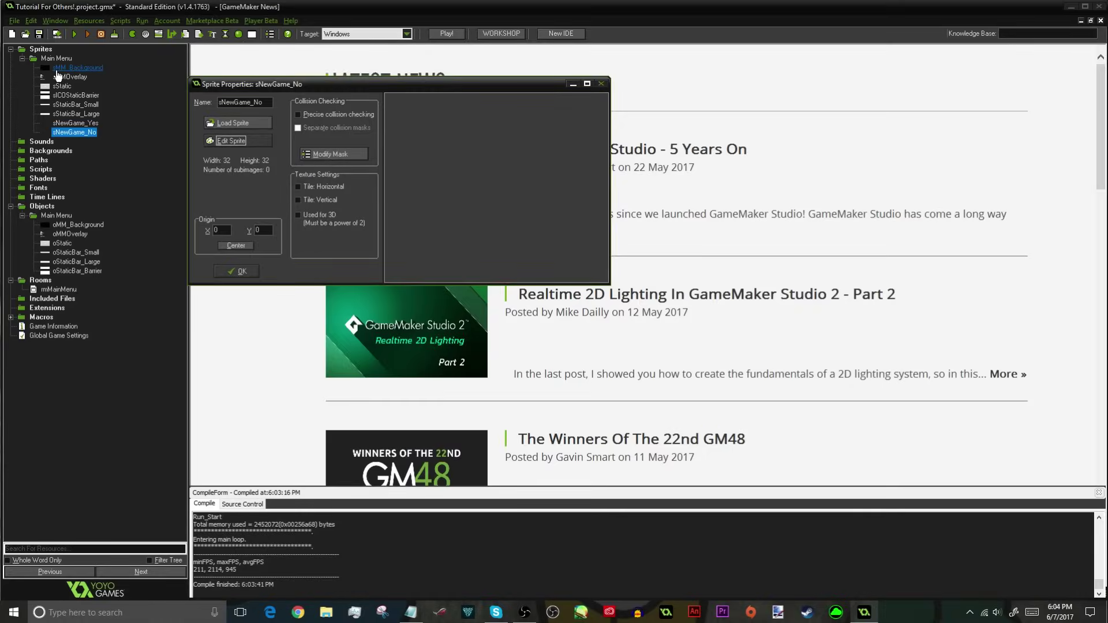
- Examine the sMM_Background image with the region selection tool active, and close the sprite
click(58, 69)
double_click(59, 75)
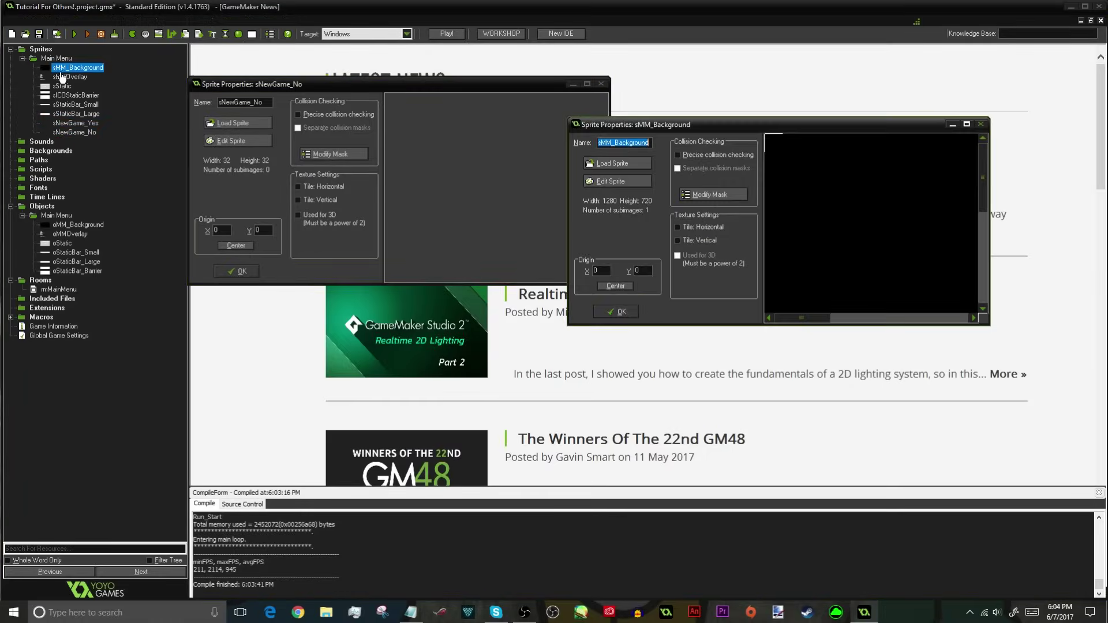
click(600, 181)
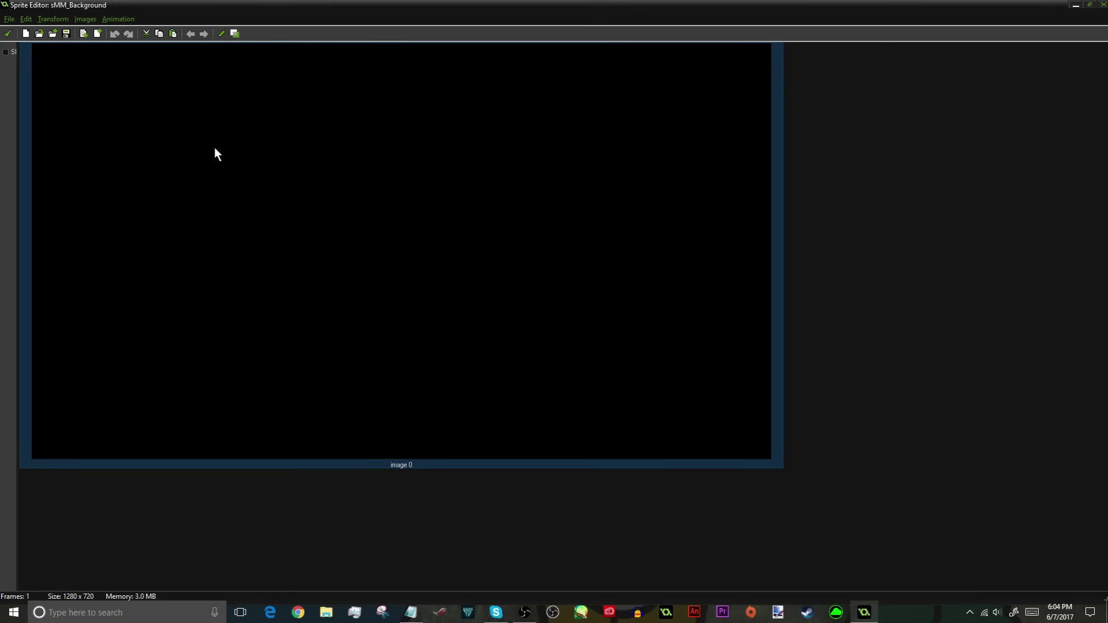
double_click(214, 149)
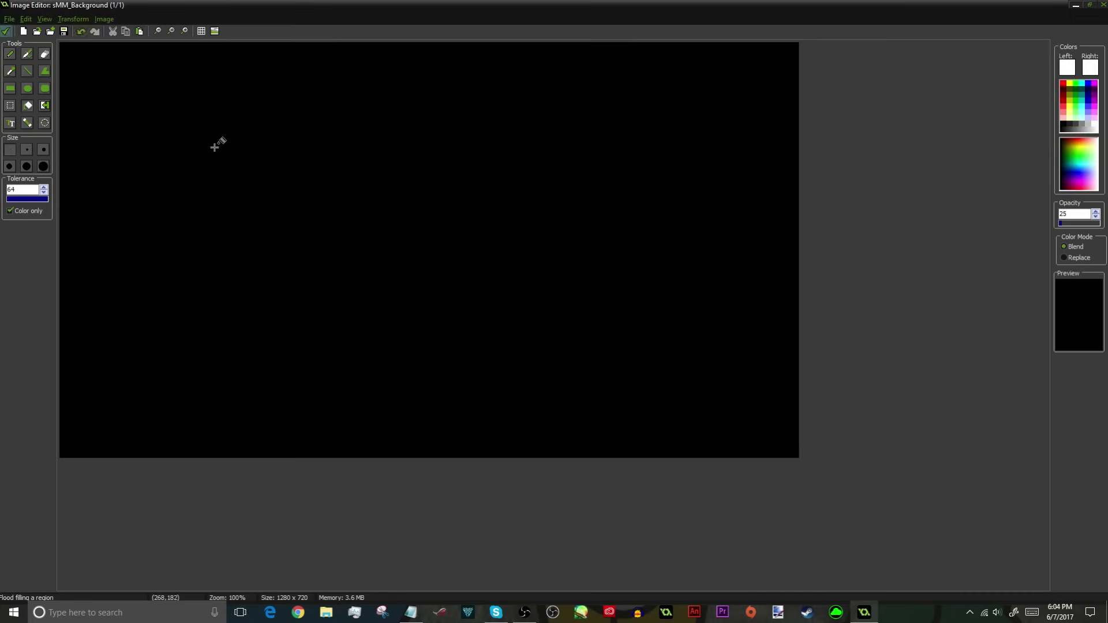
click(11, 105)
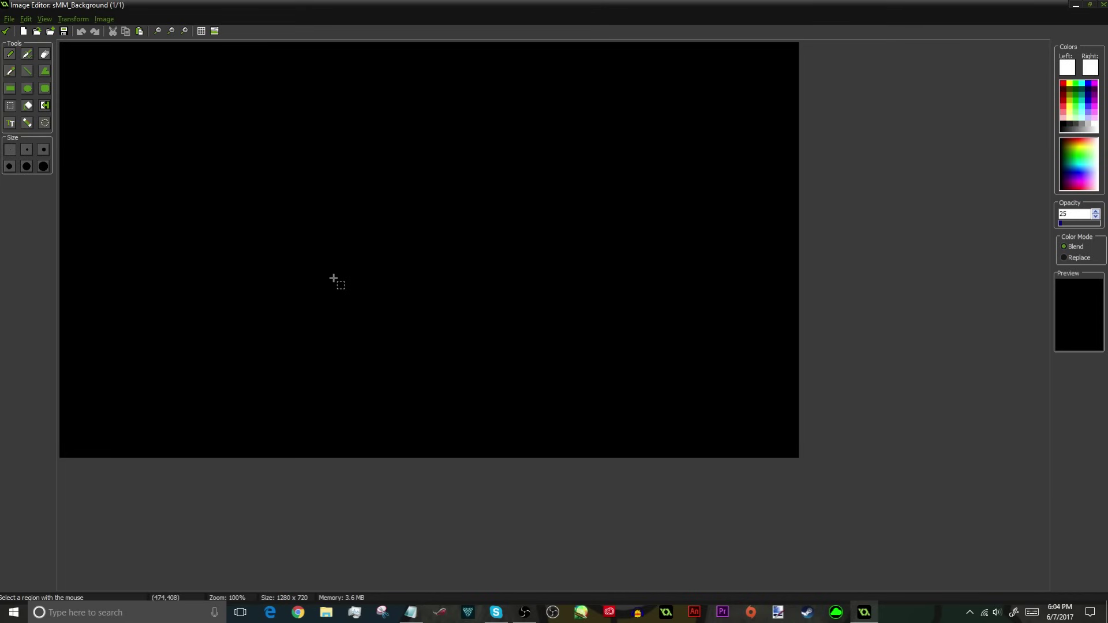
click(6, 31)
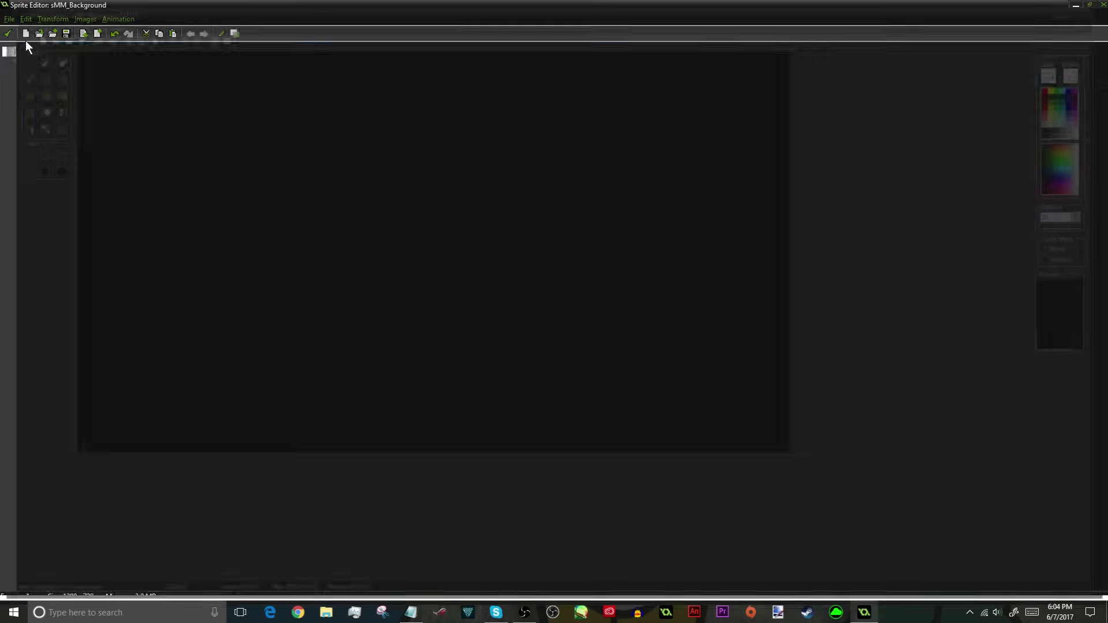
click(7, 33)
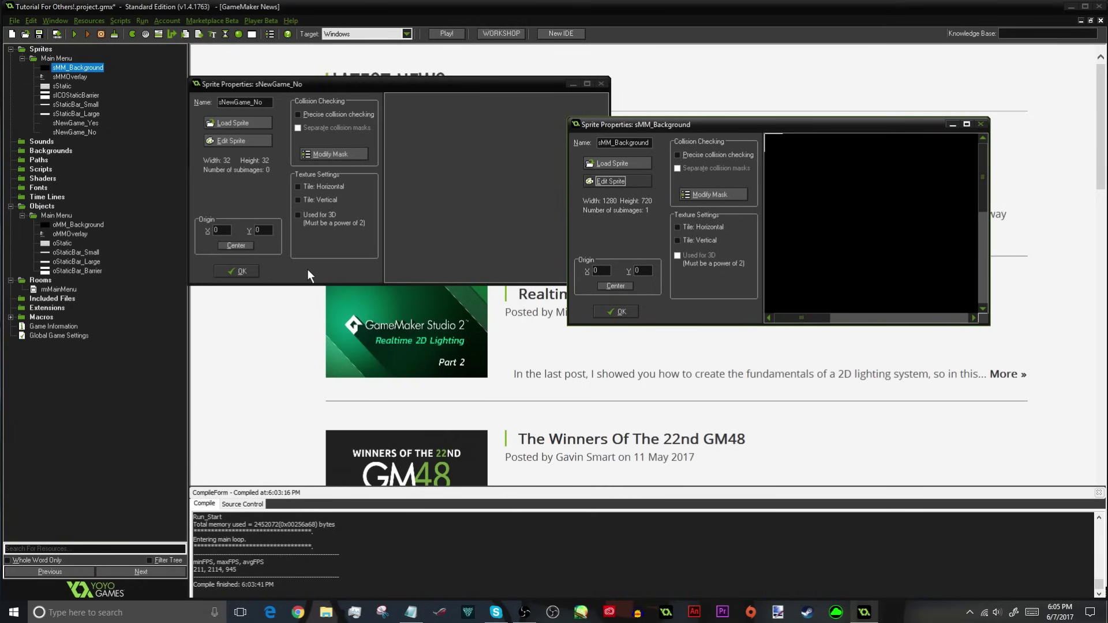
click(612, 312)
- Try marking a rectangular region below the Ricks title in the sMMOverlay image, and close the sprite
double_click(45, 76)
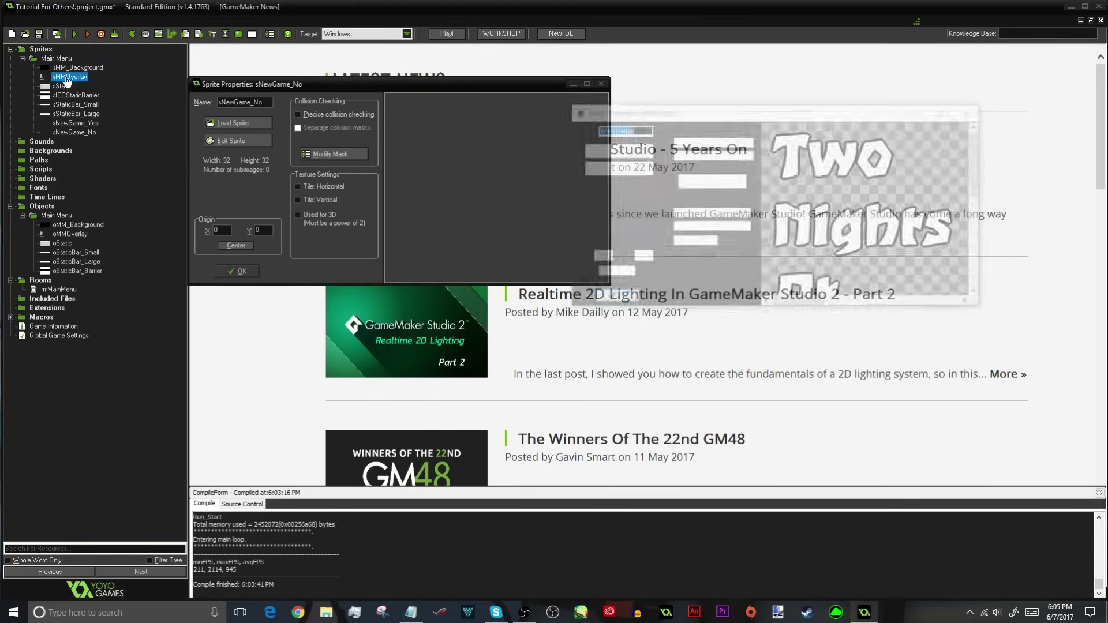
click(605, 169)
double_click(388, 156)
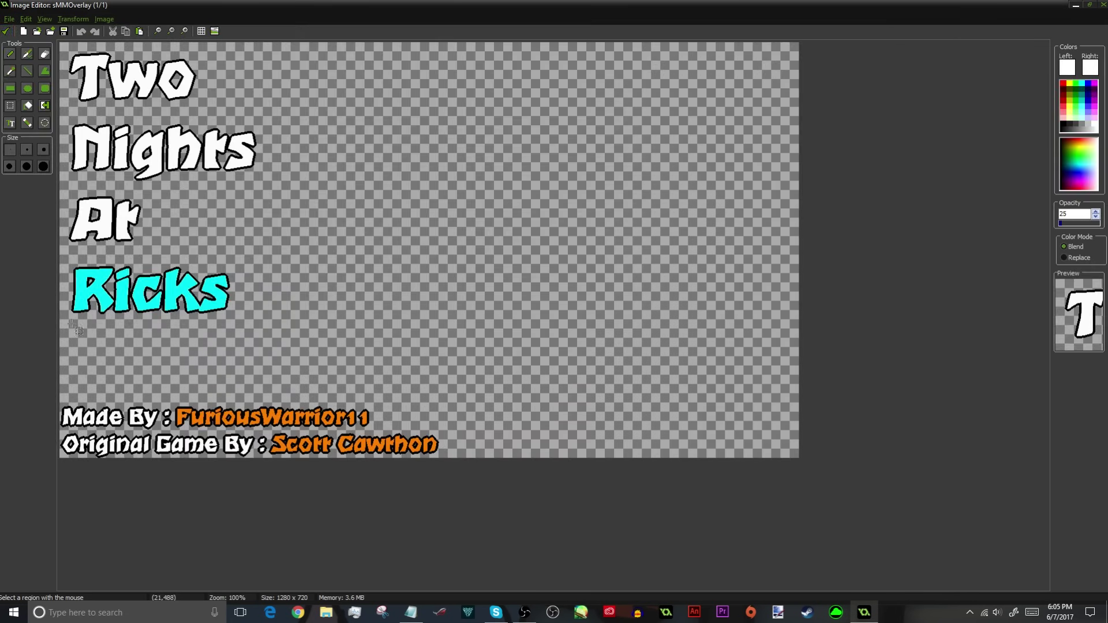
drag(73, 322, 311, 367)
click(7, 31)
click(8, 34)
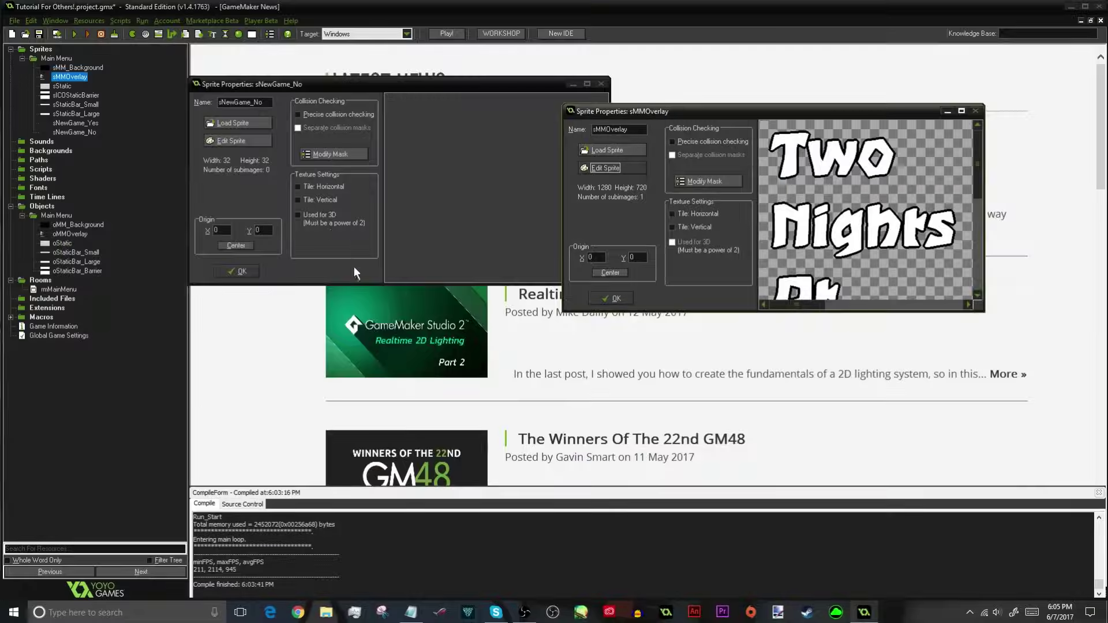
click(595, 300)
- Try pasting the clipboard image into the sNewGame_No sprite, undo the paste and close the sprite editor
click(230, 141)
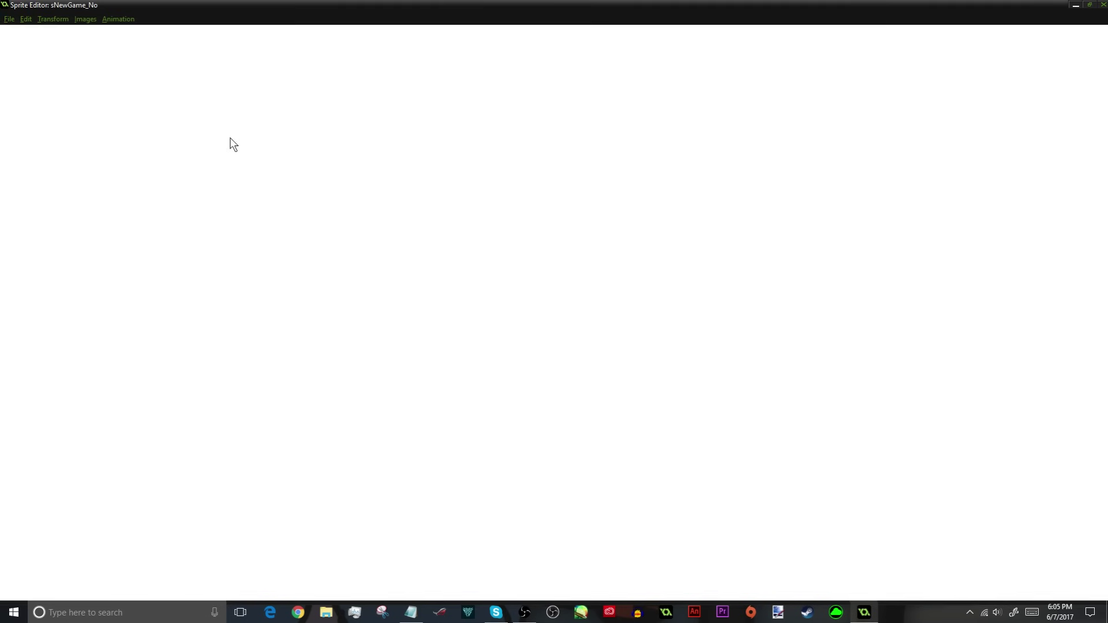
key(ctrl+v)
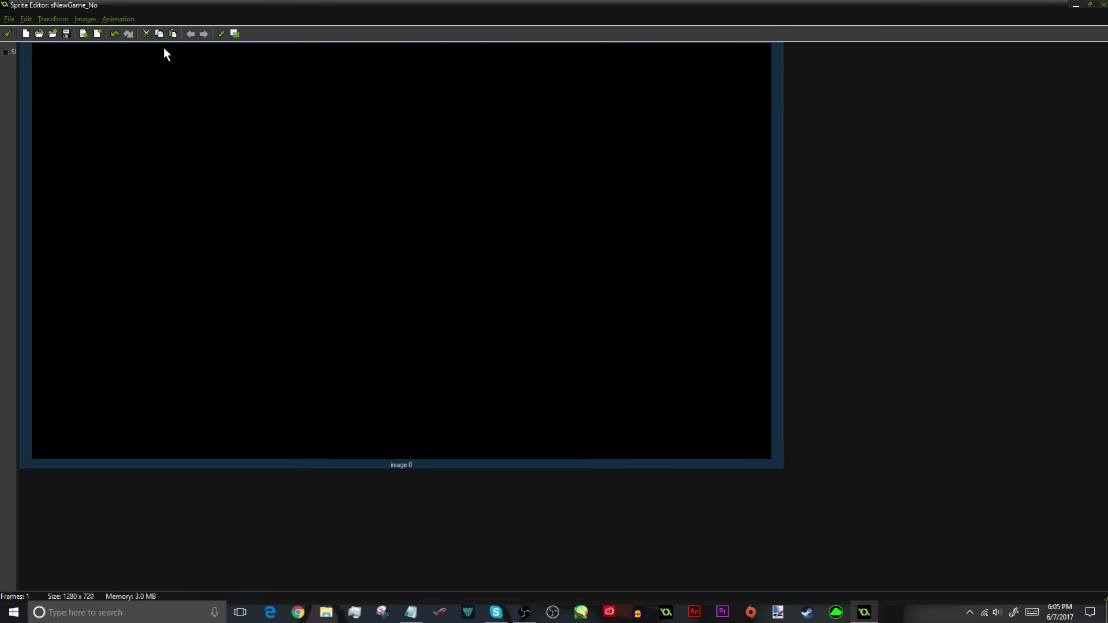
key(ctrl+z)
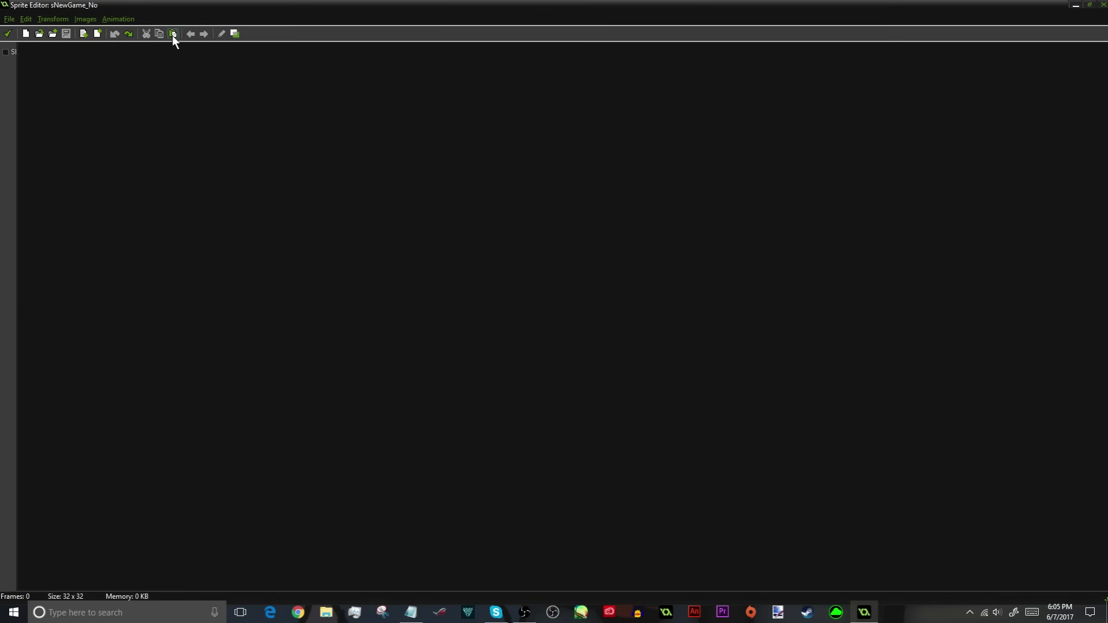
click(172, 36)
key(ctrl+z)
click(8, 36)
double_click(81, 68)
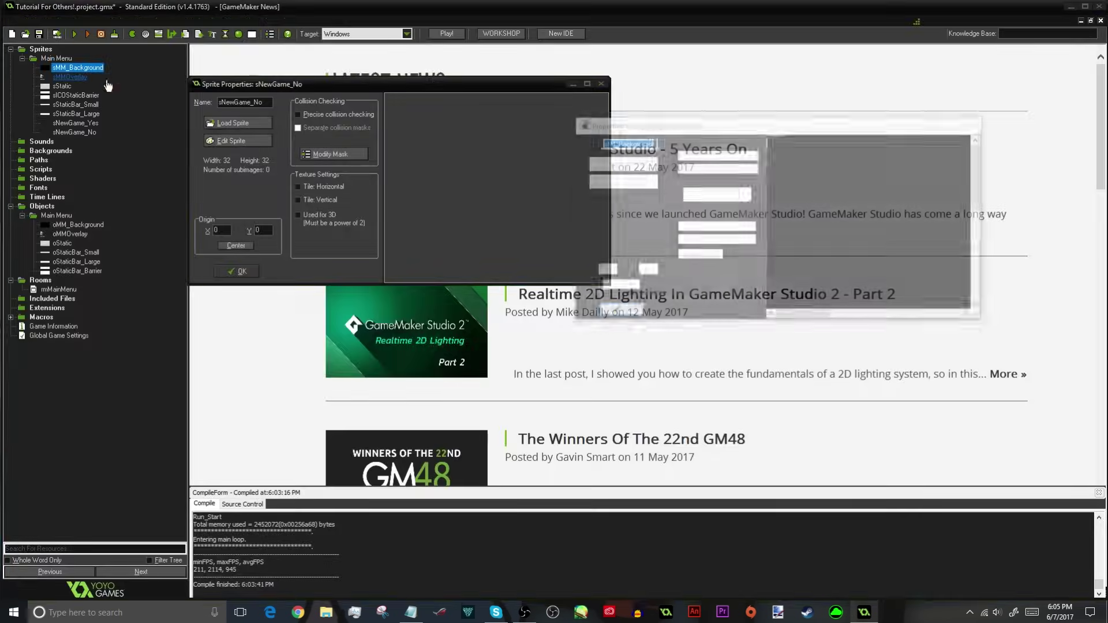
click(613, 181)
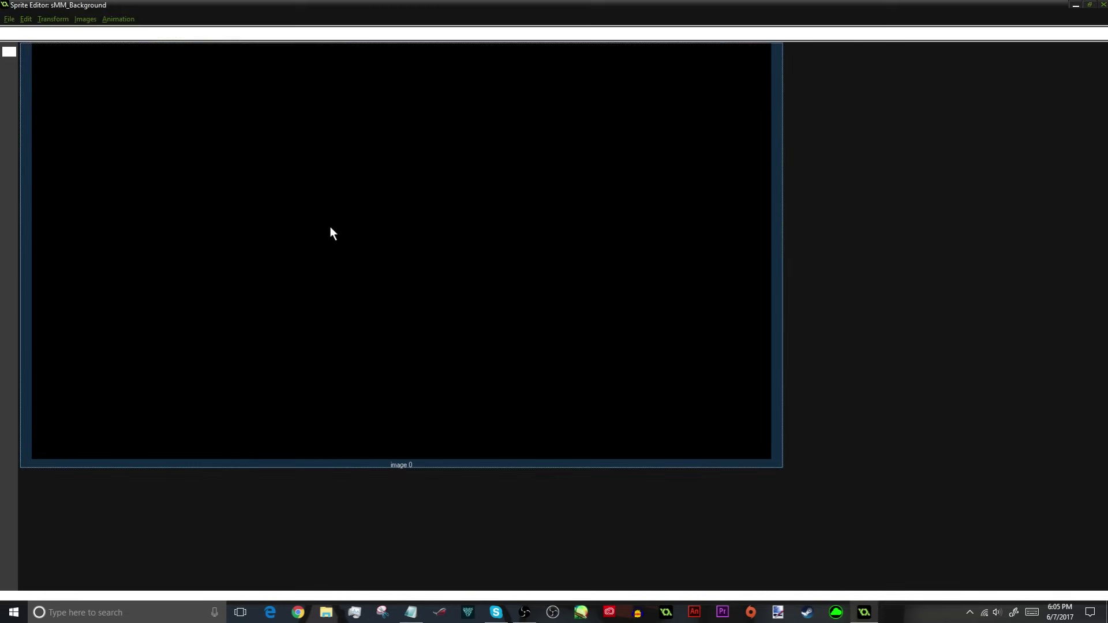
double_click(298, 213)
click(8, 35)
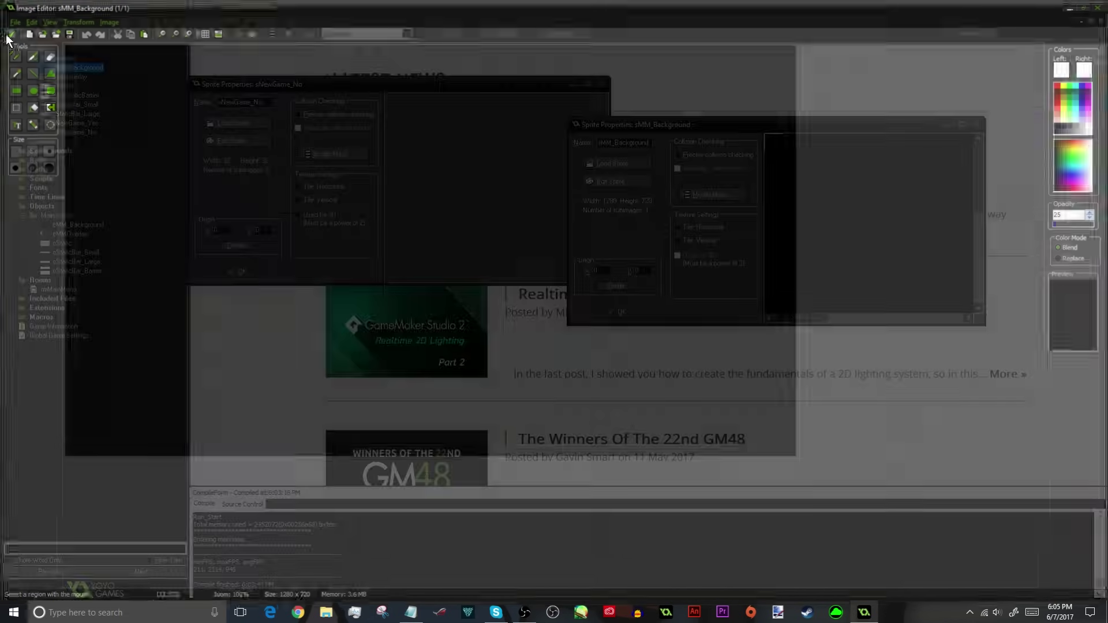
click(8, 34)
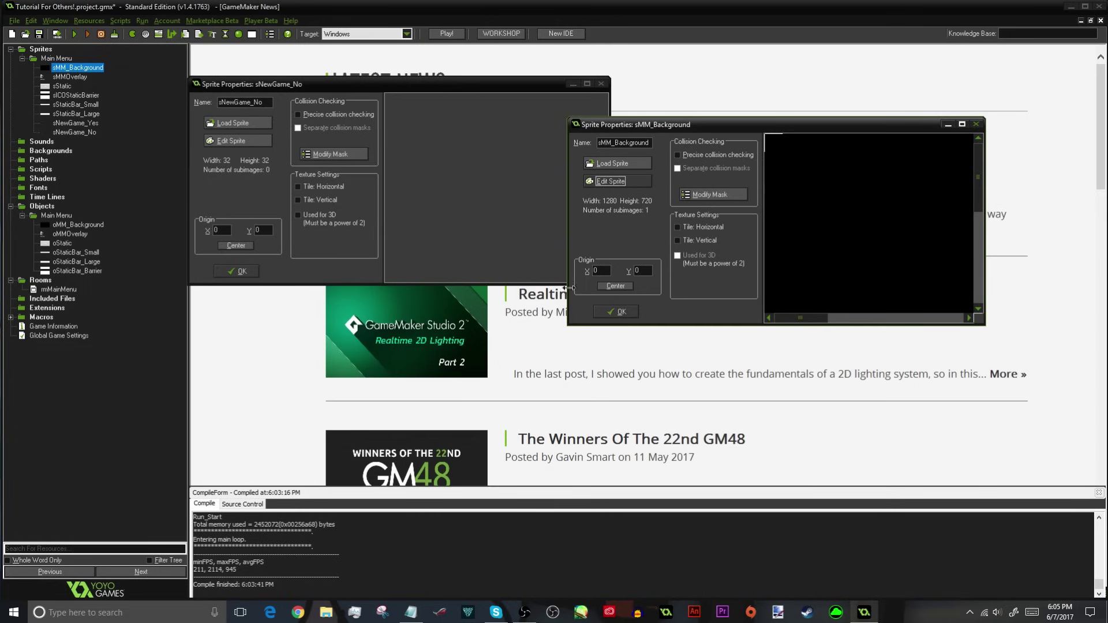
click(616, 312)
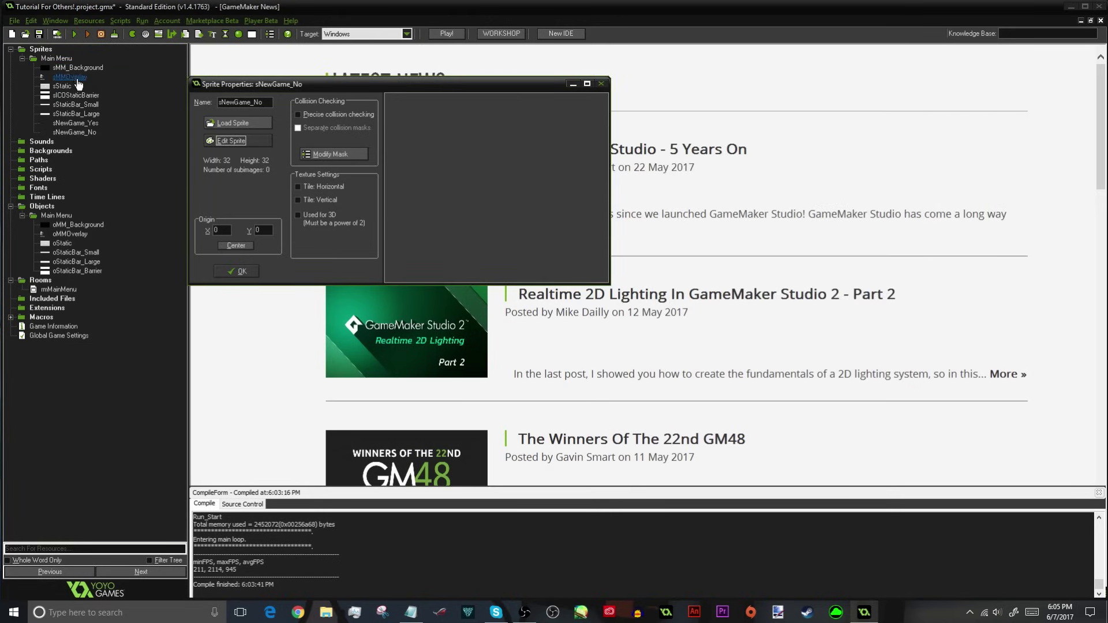
- Mark a rectangular region about 322 by 68 pixels below the Ricks title in the sMMOverlay image
click(77, 78)
double_click(76, 79)
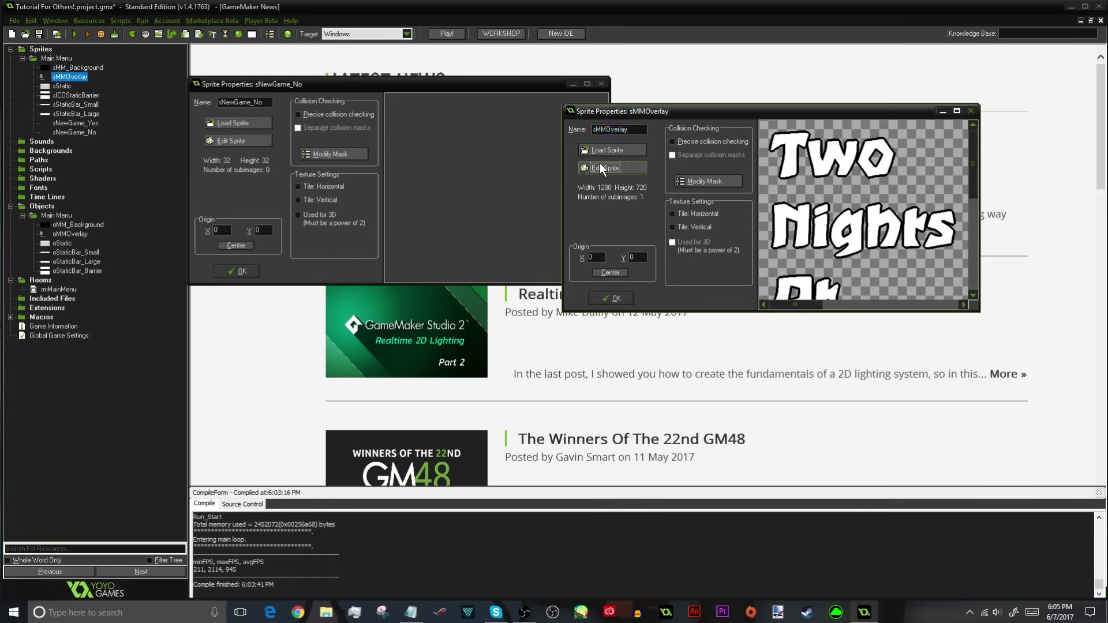
click(606, 167)
double_click(208, 317)
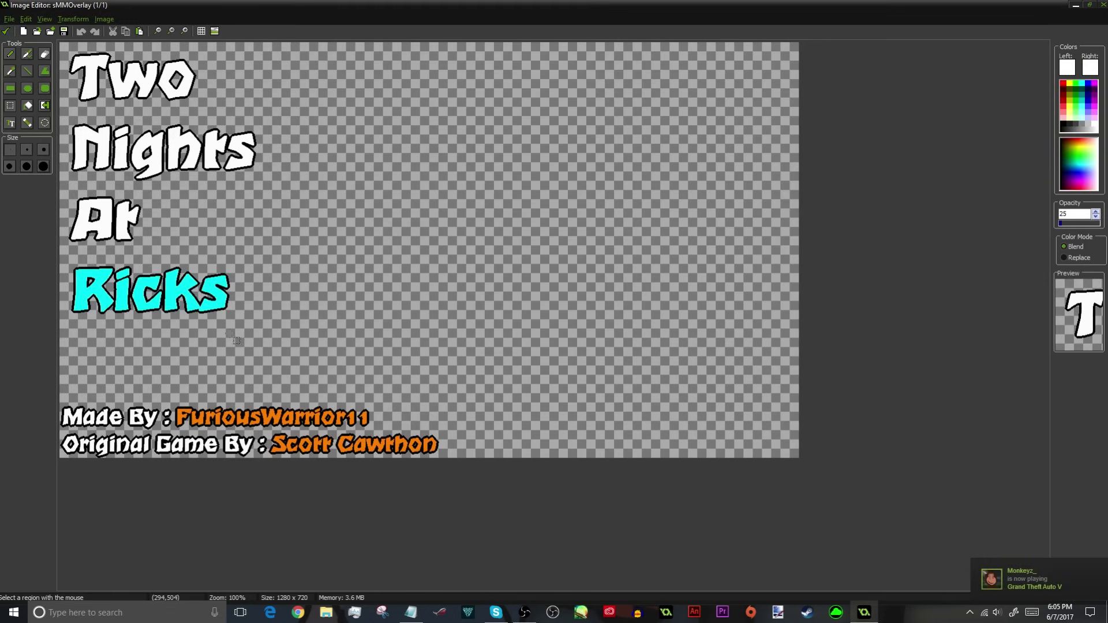
drag(257, 322, 72, 362)
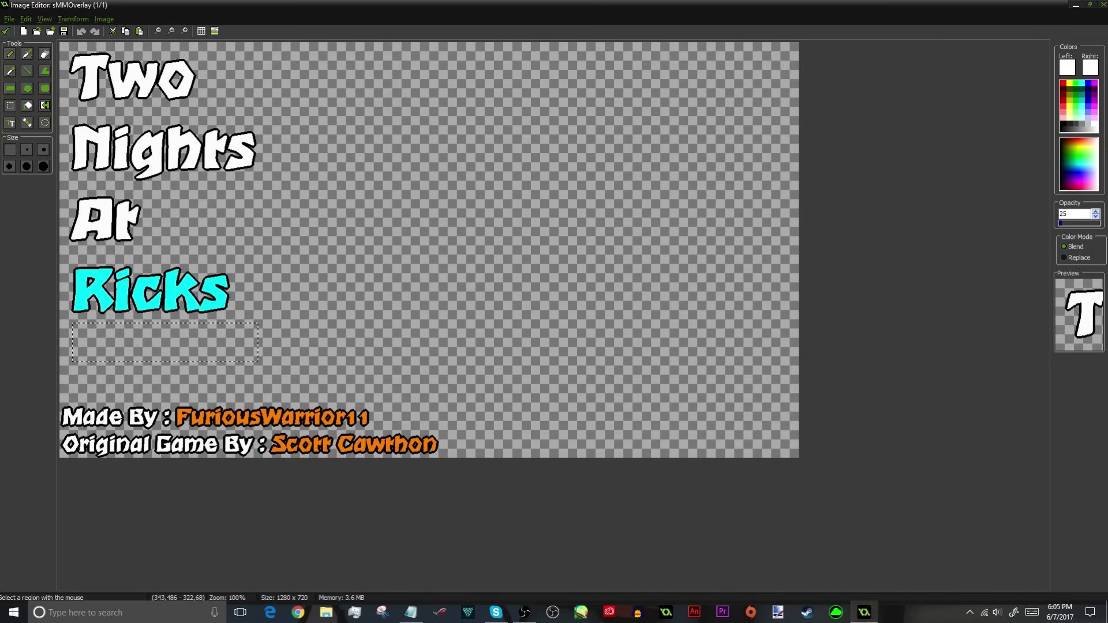
- Leave the sMMOverlay image, try pasting the copied image into the sNewGame_No sprite, delete it and close the editor
click(7, 31)
click(8, 32)
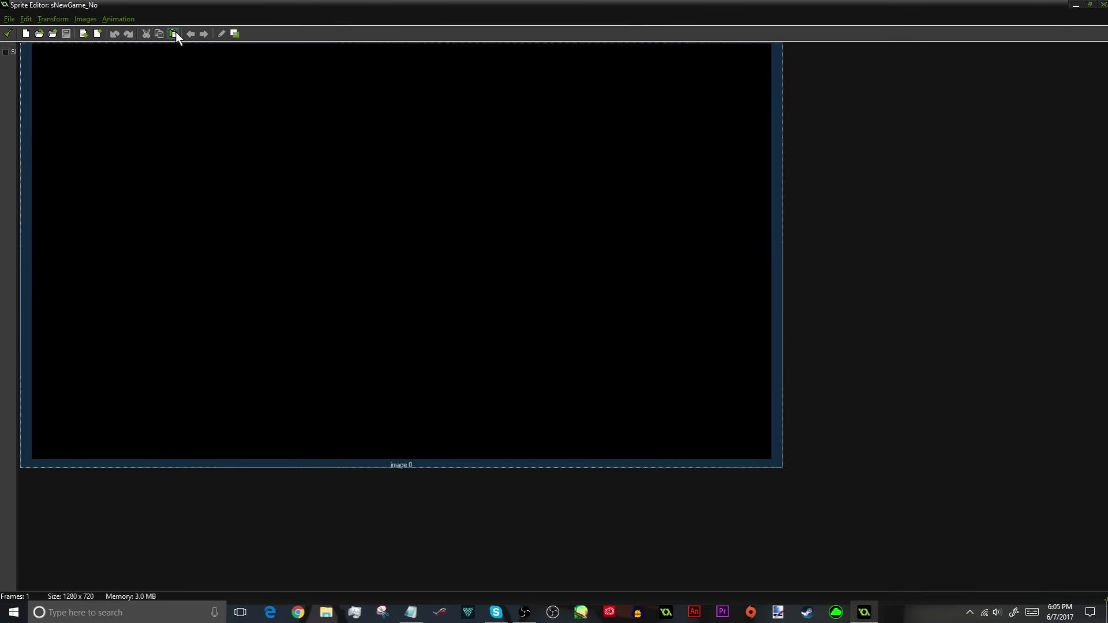
key(Delete)
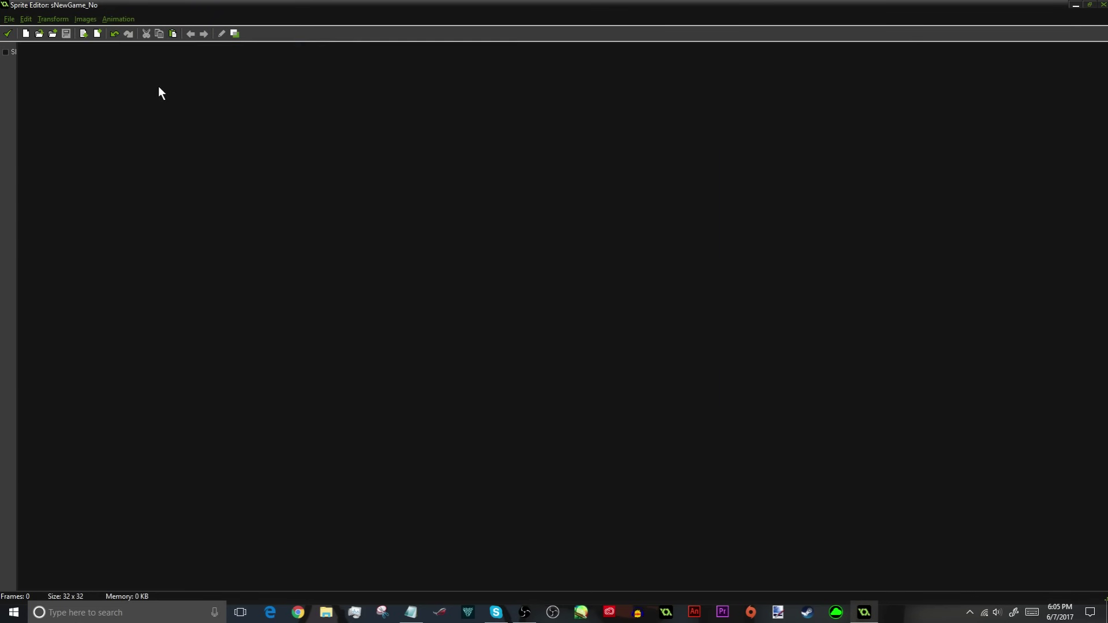
click(7, 33)
- Mark a rectangular region about 411 by 73 pixels below the Ricks title in the sMMOverlay image
click(714, 285)
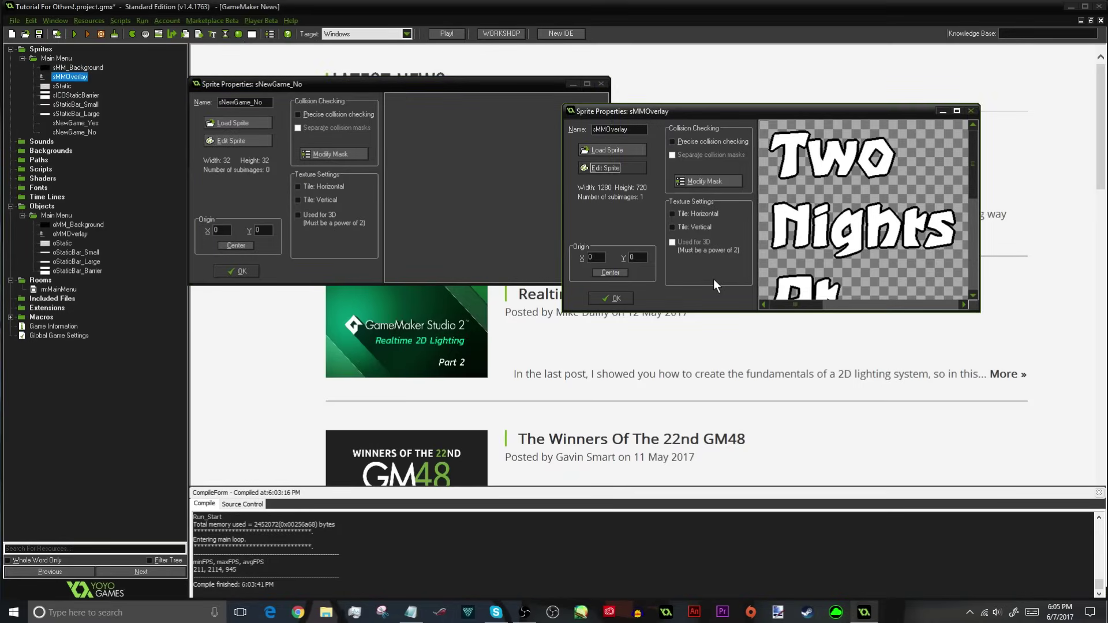
click(614, 171)
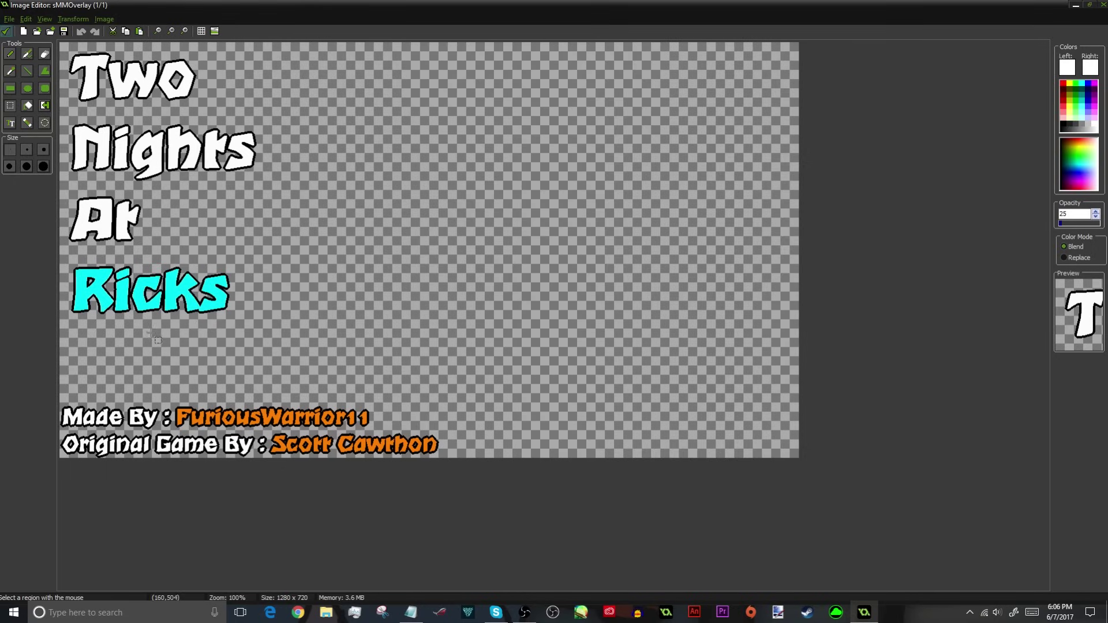
drag(73, 324, 300, 358)
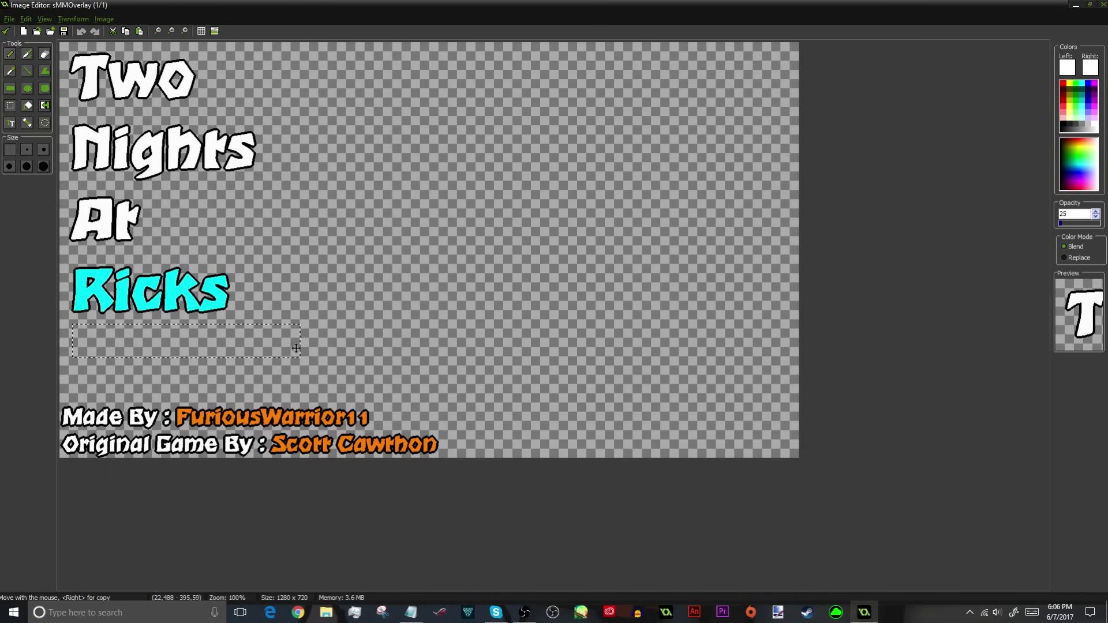
drag(307, 325, 71, 366)
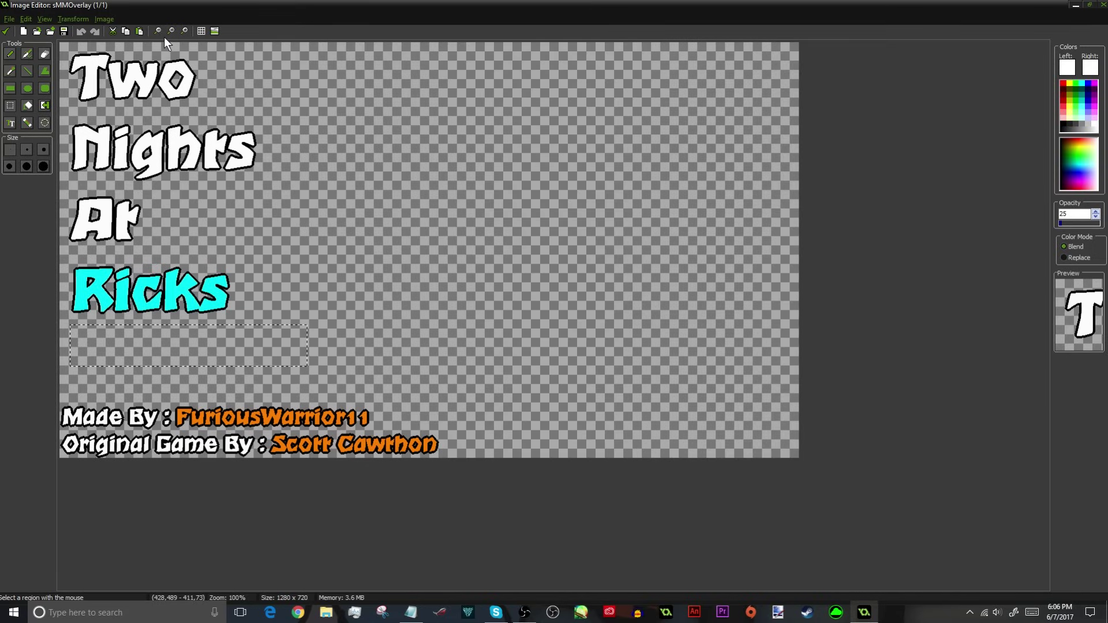
click(127, 612)
text(paint)
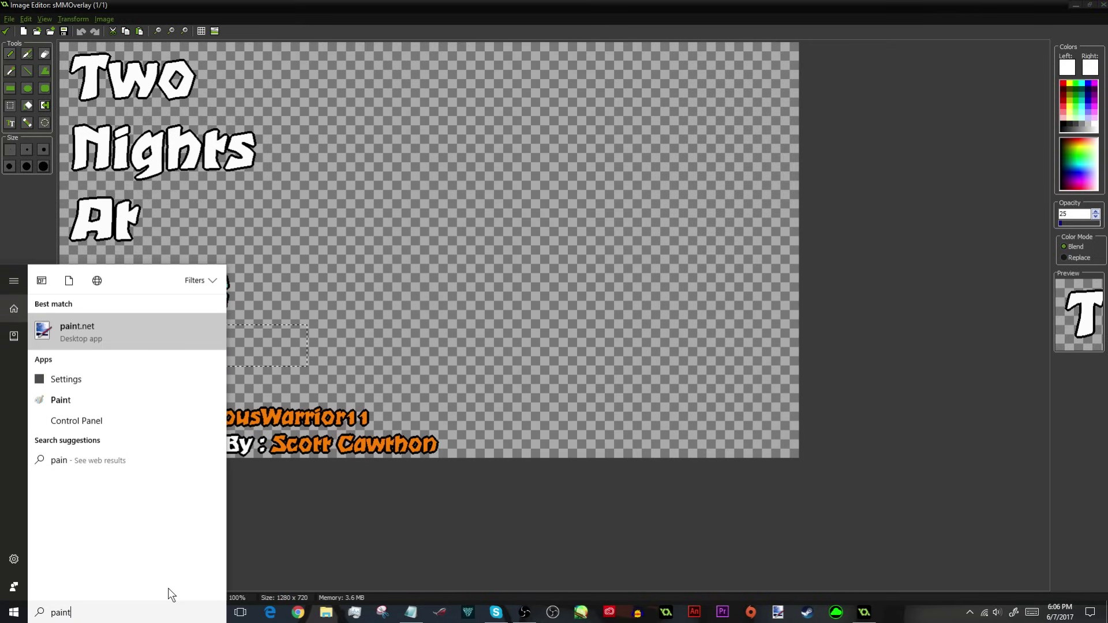
key(Return)
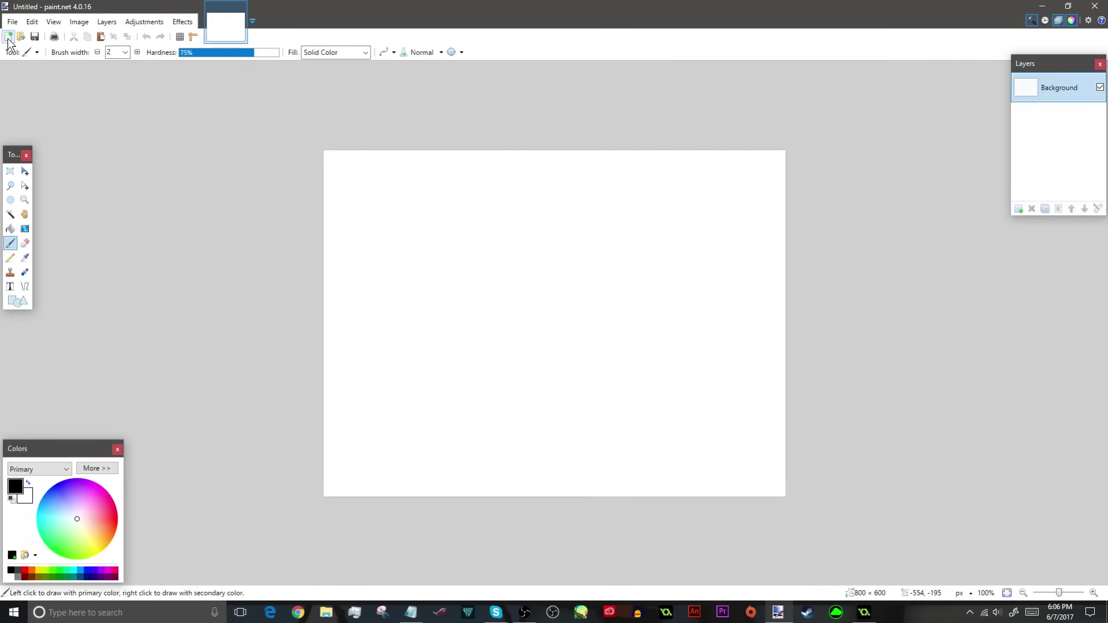
click(8, 37)
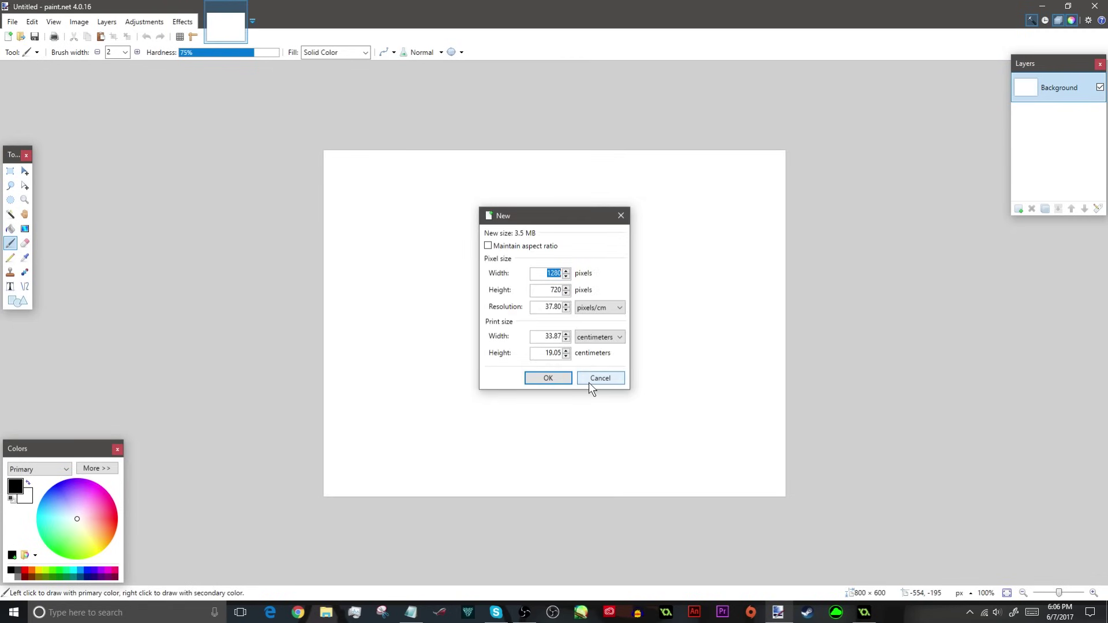
click(599, 378)
key(alt+Tab)
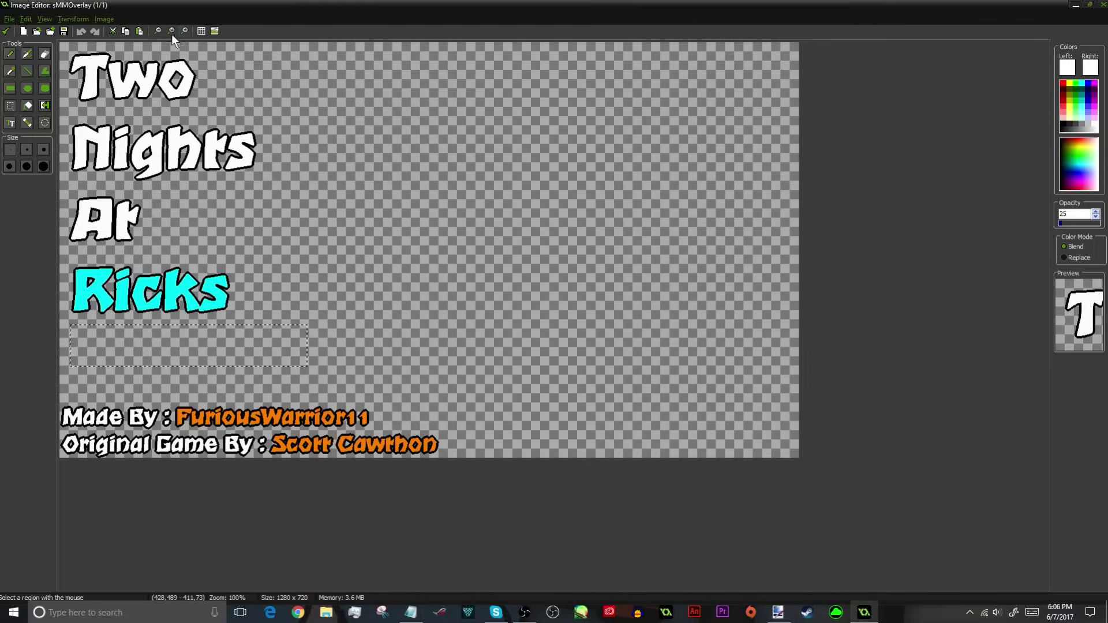
click(778, 613)
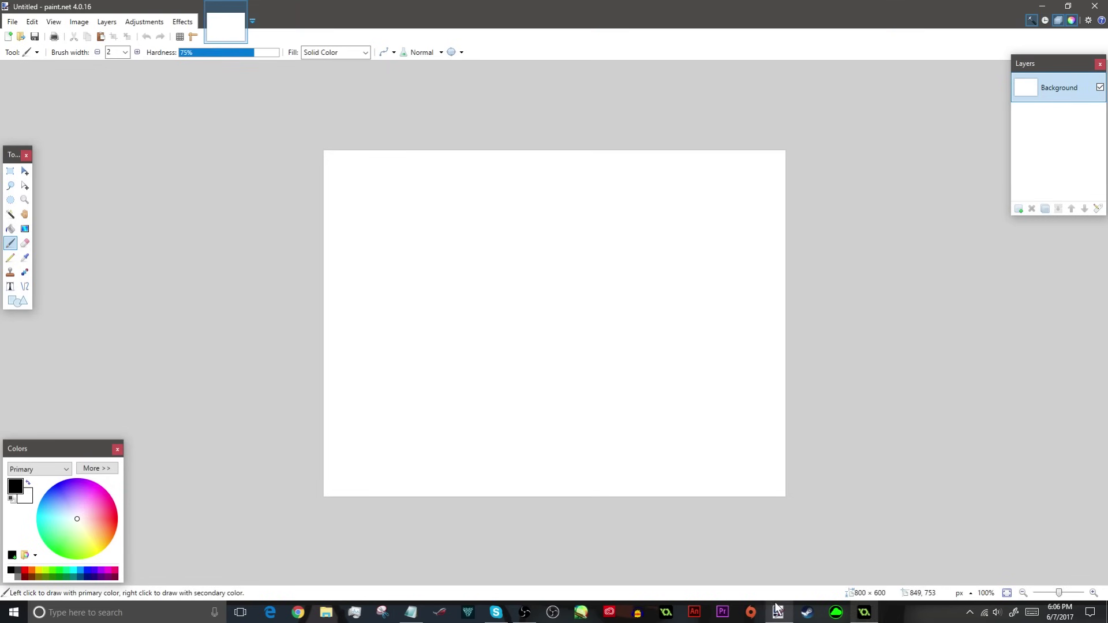
click(8, 37)
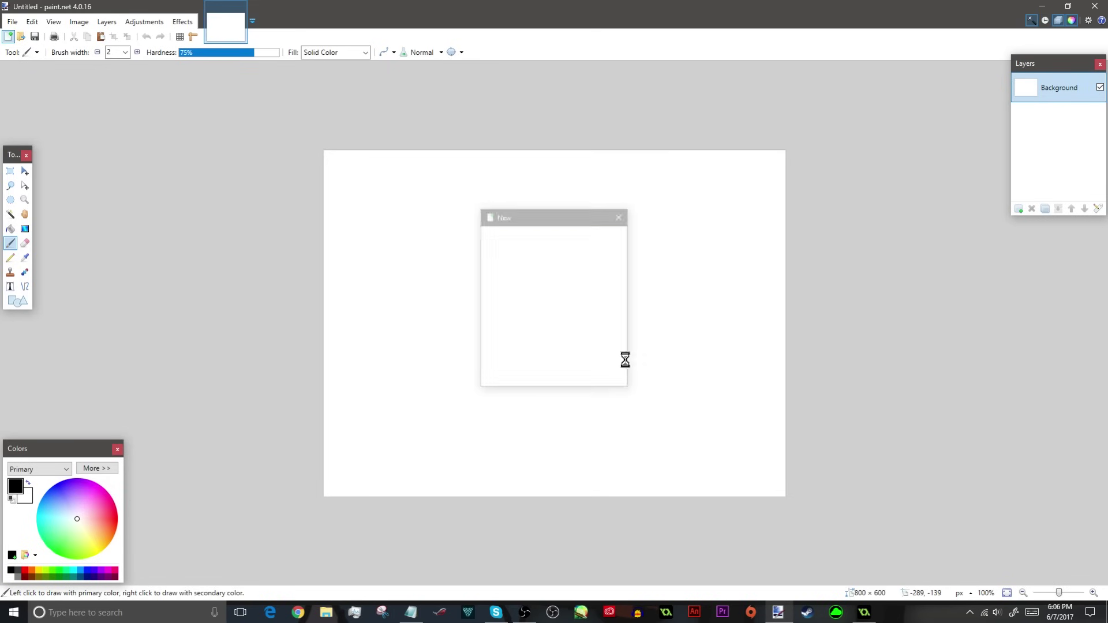
click(605, 379)
click(864, 613)
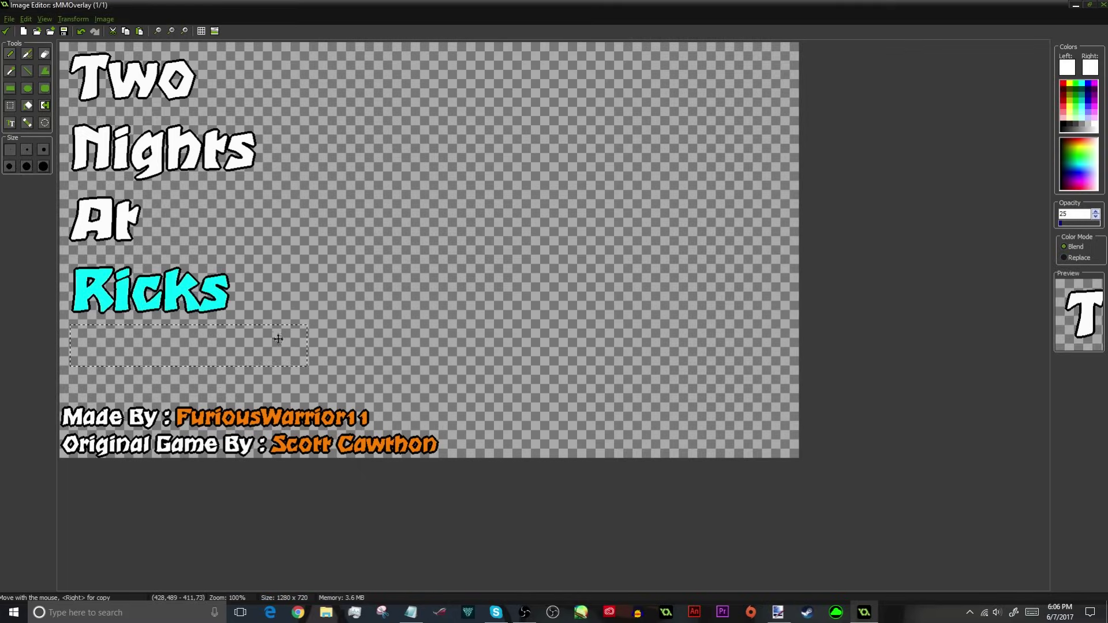
click(778, 613)
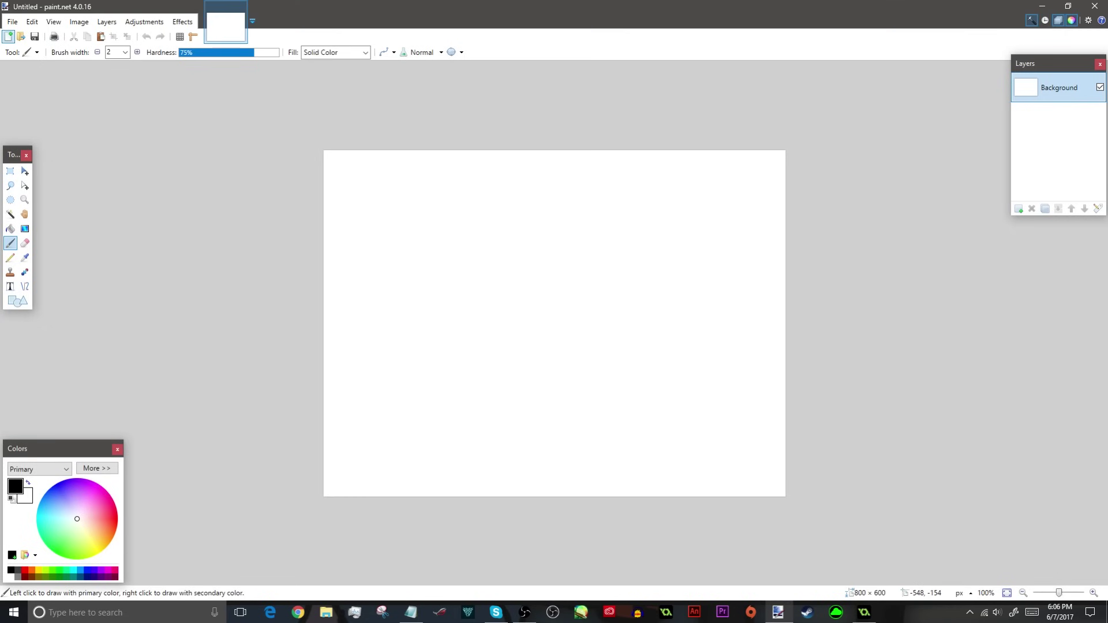
click(8, 36)
click(600, 378)
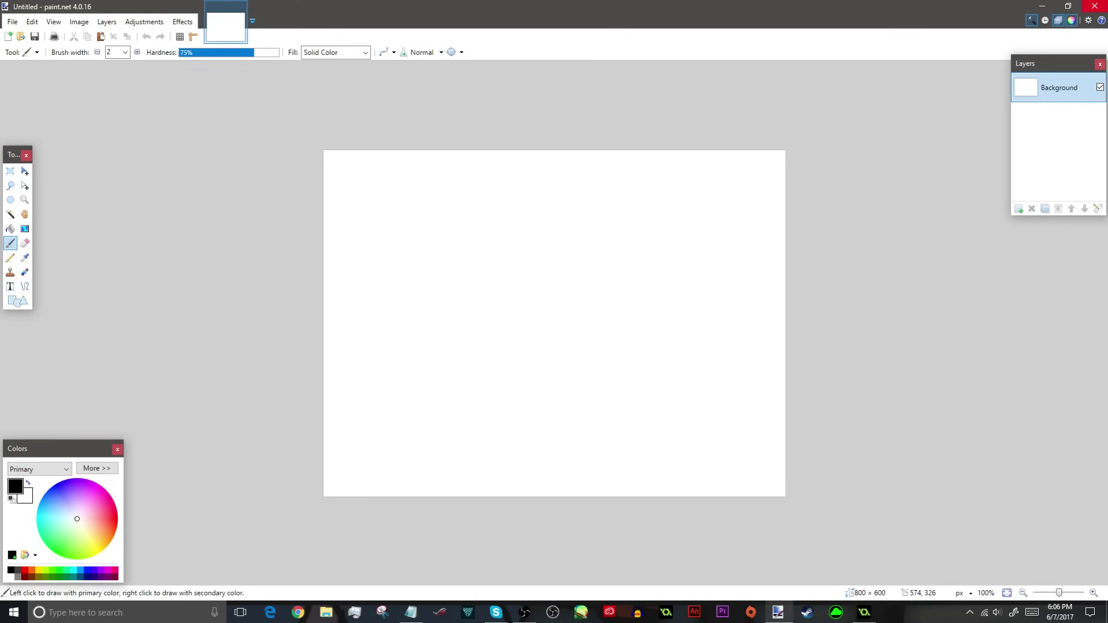
key(alt+Tab)
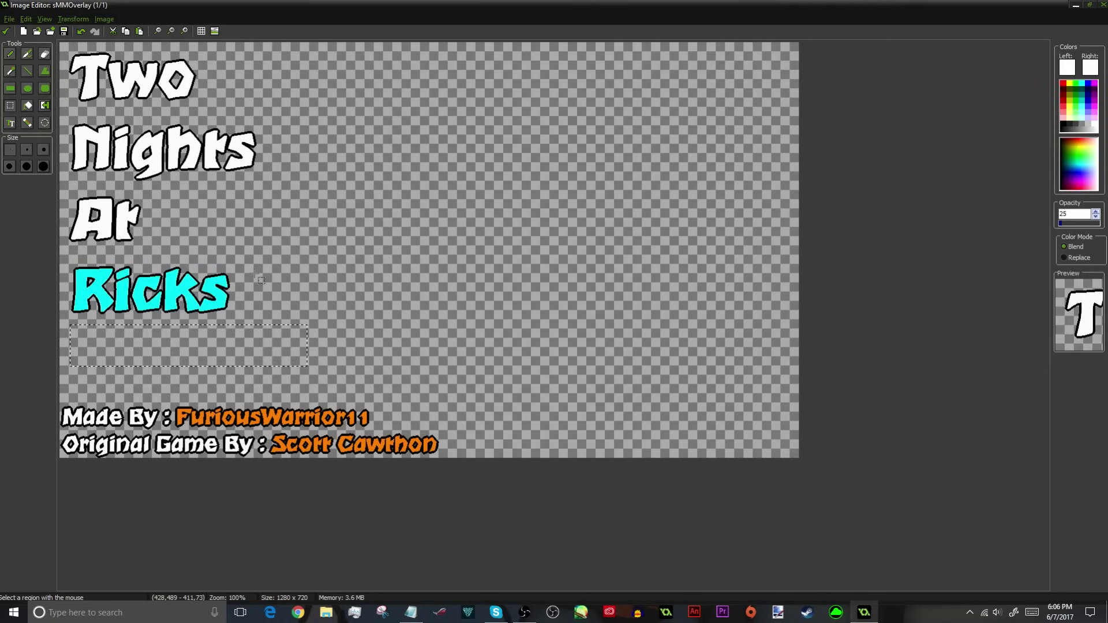
- Close the sMMOverlay sprite and copy a rectangular region about 304 by 83 pixels from the sMM_Background image
click(7, 32)
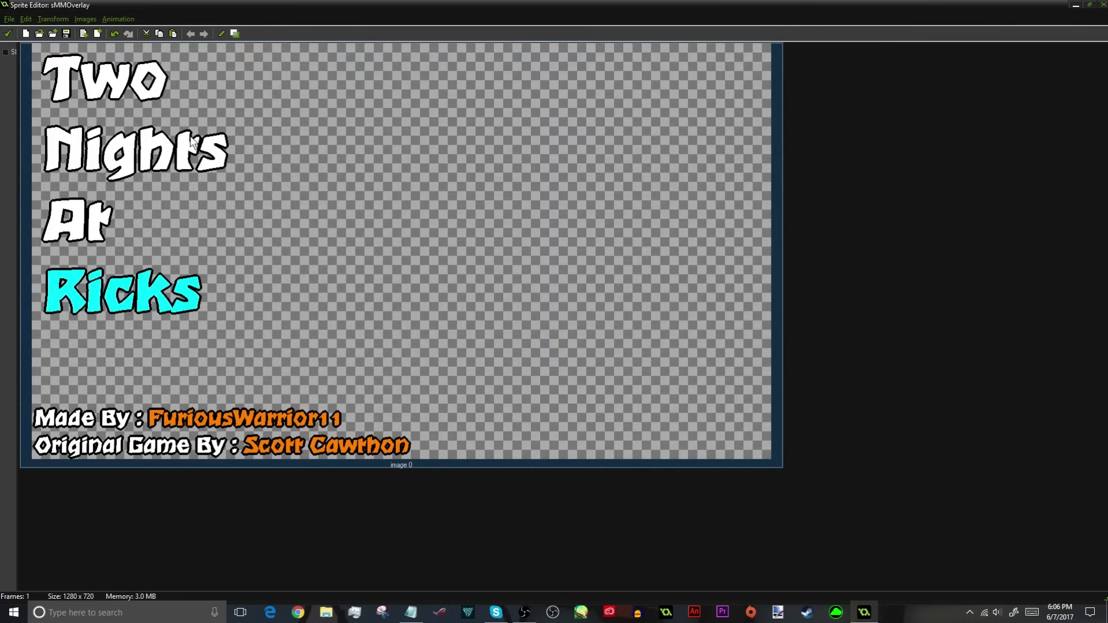
click(10, 33)
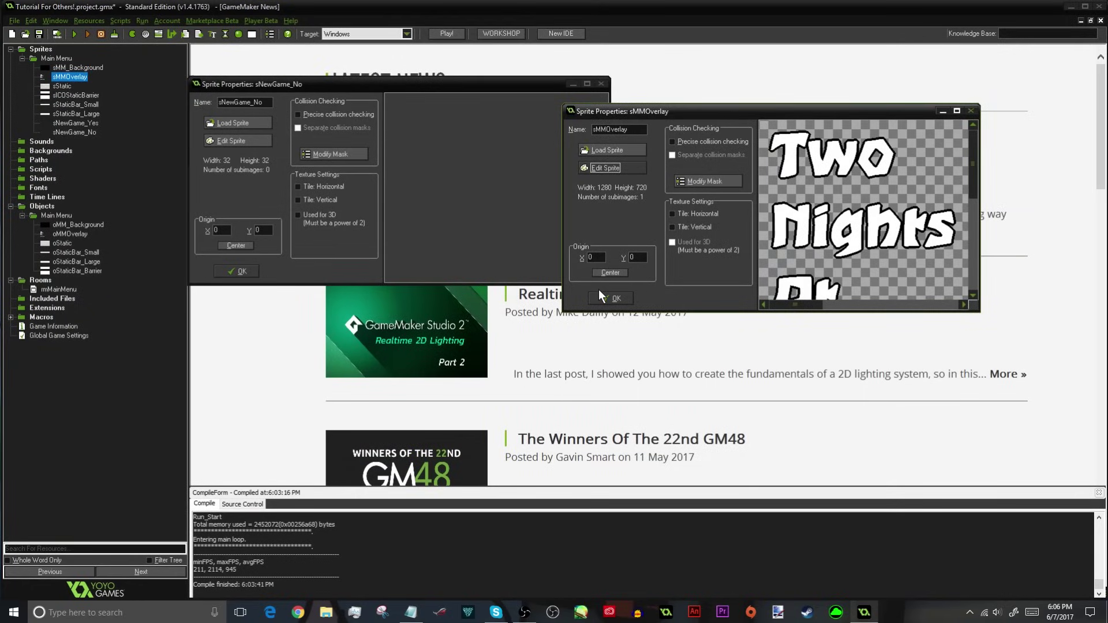
click(611, 297)
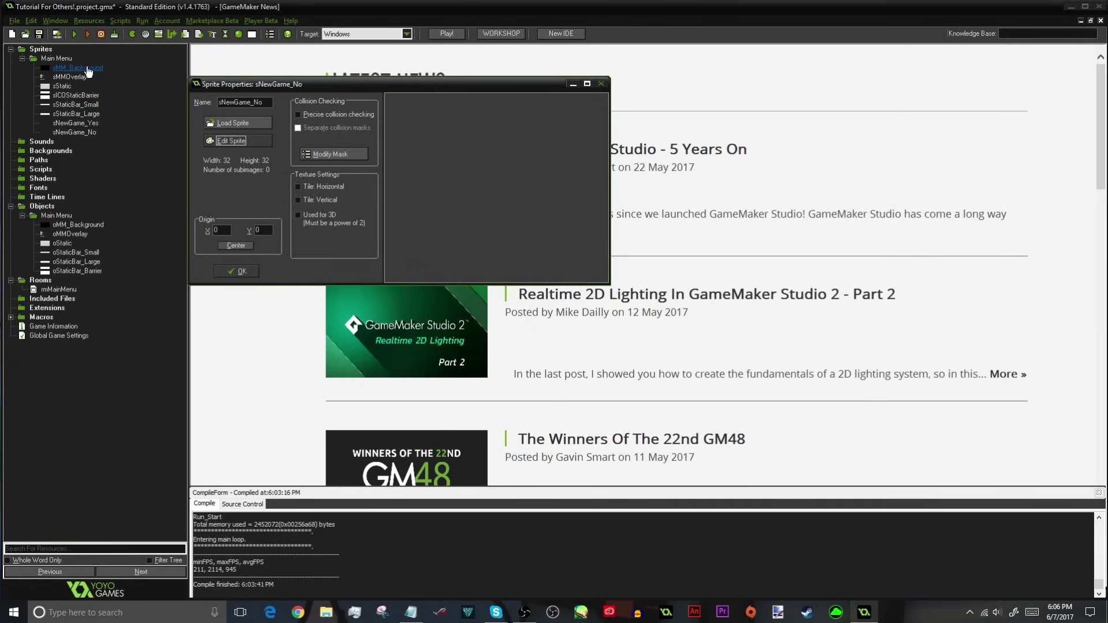
double_click(87, 69)
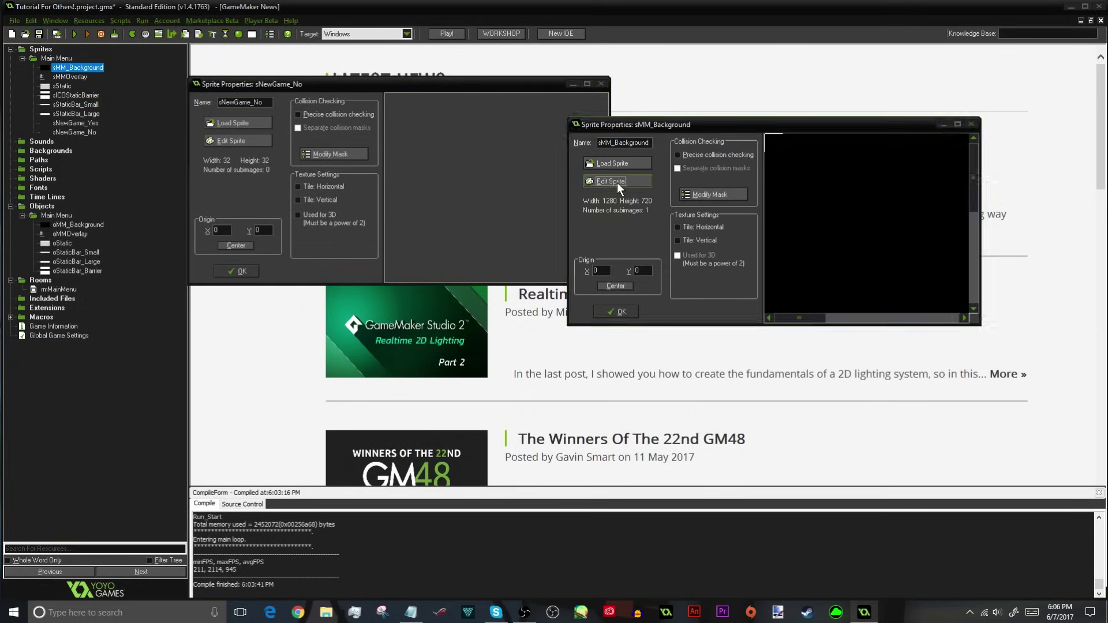
click(617, 184)
double_click(362, 201)
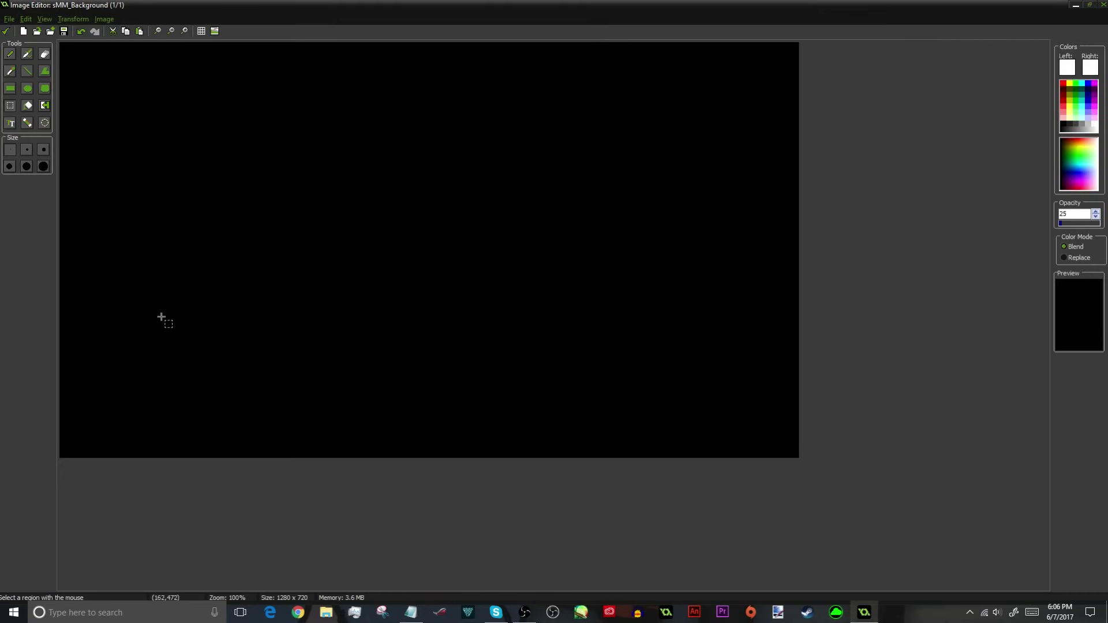
drag(249, 309, 73, 358)
click(6, 30)
click(8, 33)
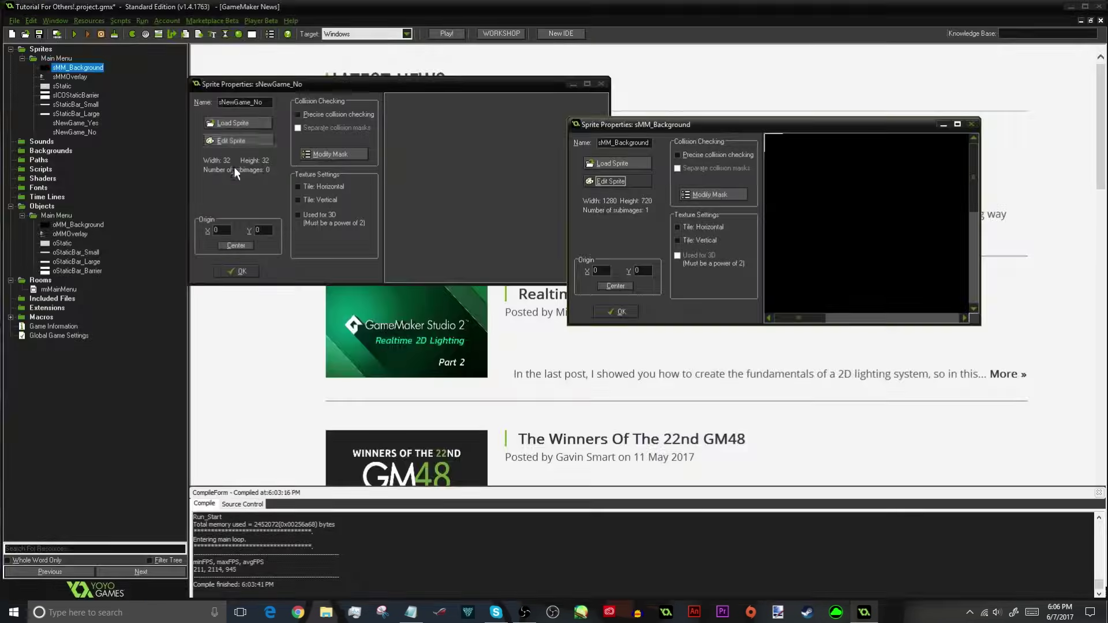
- Paste the copied region into the sNewGame_No sprite as its image, and close the sMM_Background sprite
click(222, 142)
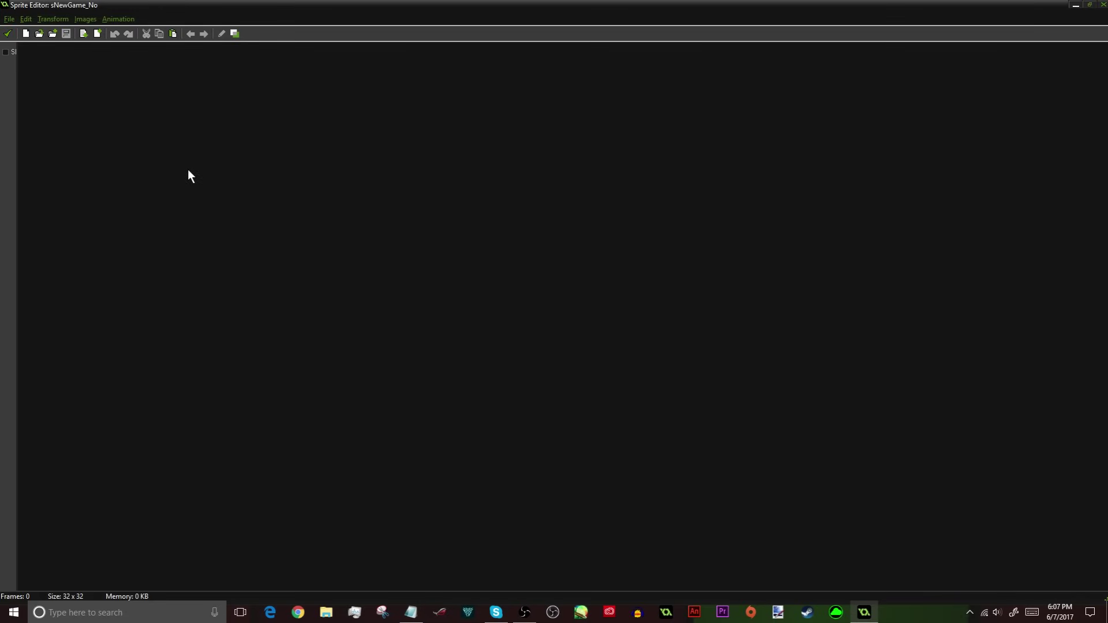
key(ctrl+v)
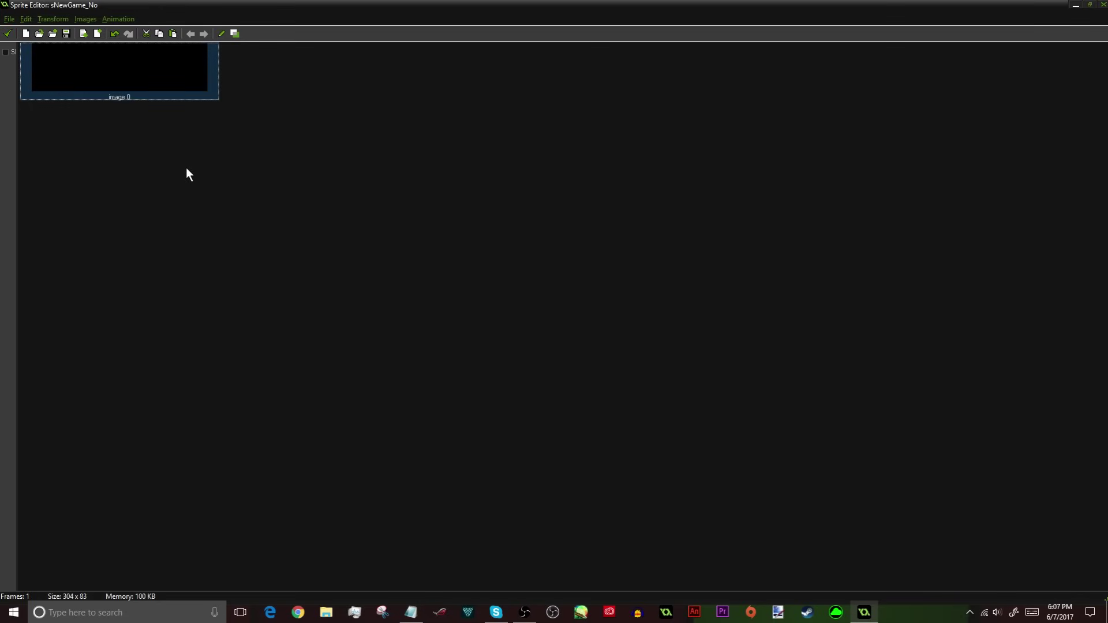
click(7, 33)
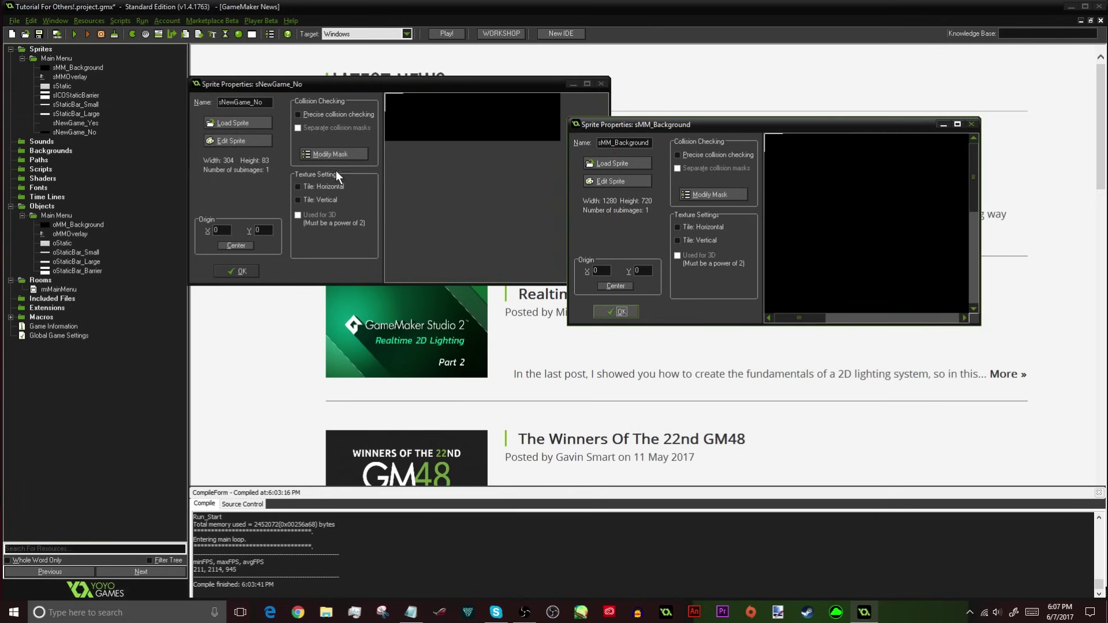
click(617, 313)
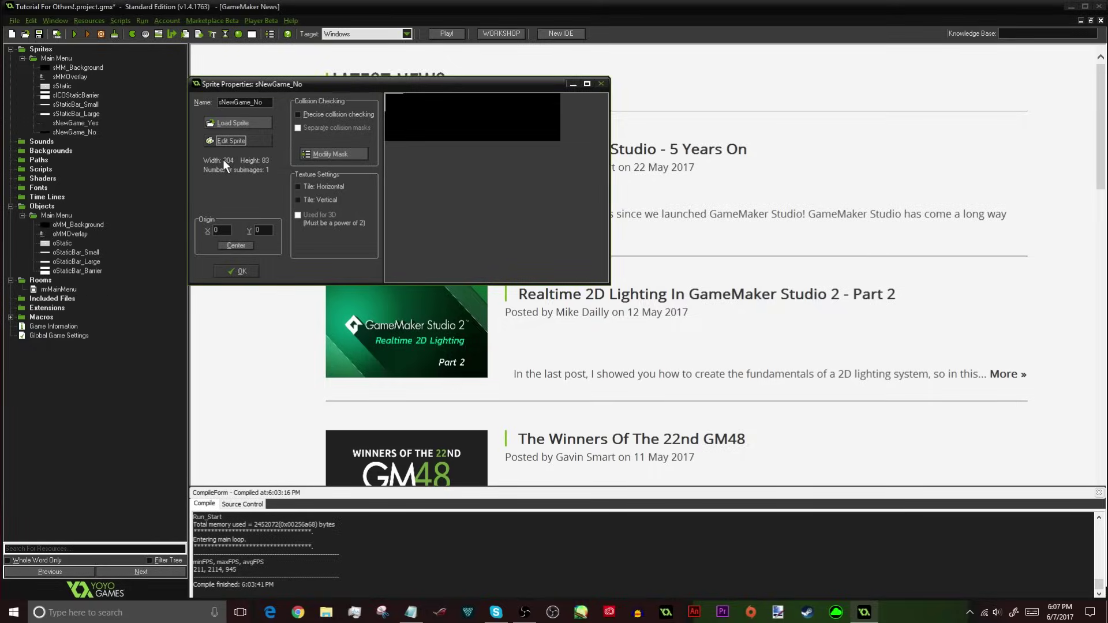
- Stretch the sNewGame_No image to 305 by 85 pixels
click(252, 141)
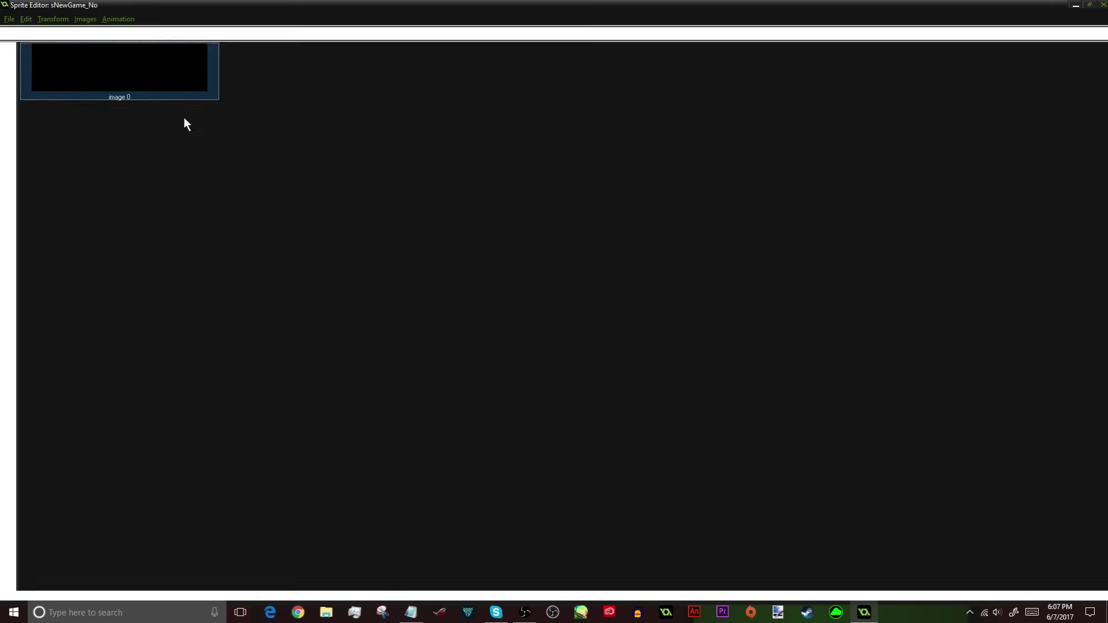
click(52, 20)
click(63, 112)
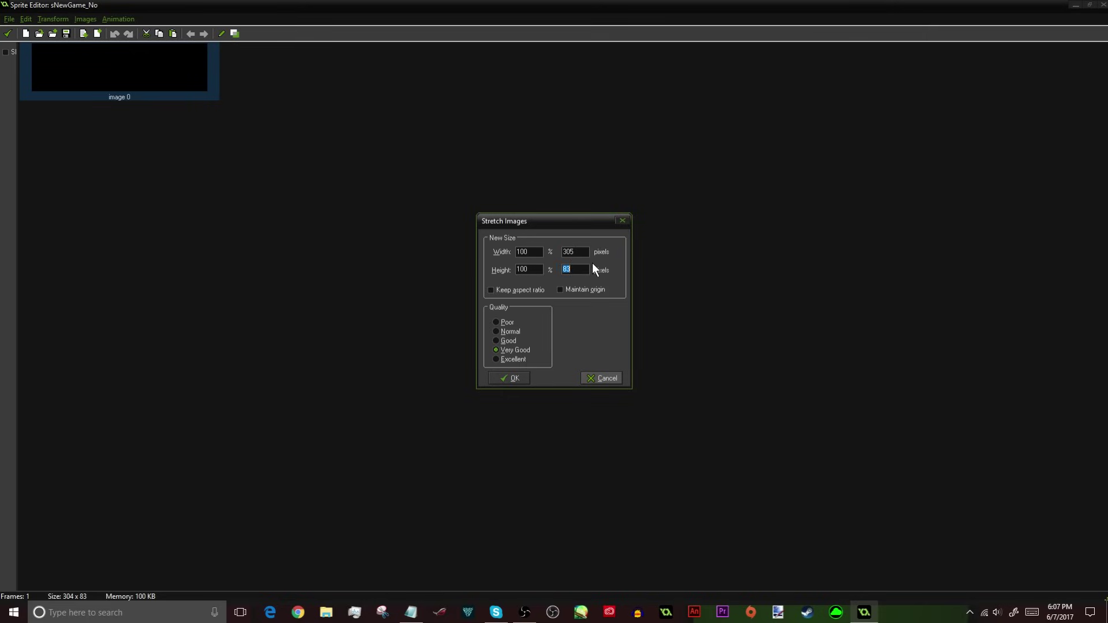
key(Return)
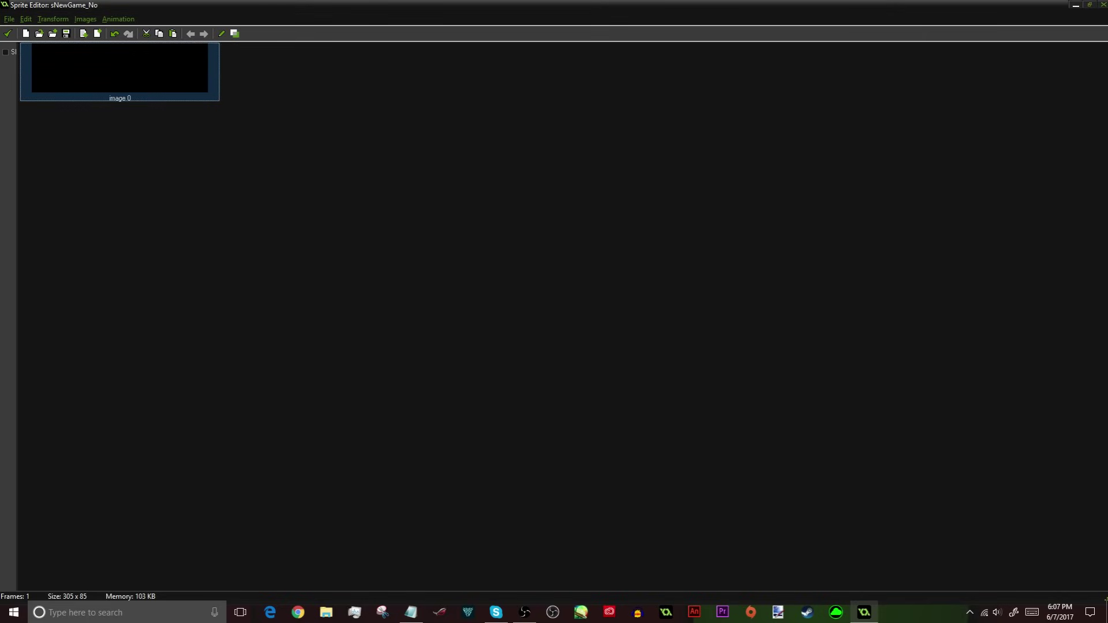
- Erase the whole black fill of the sNewGame_No image, leaving it transparent
double_click(133, 82)
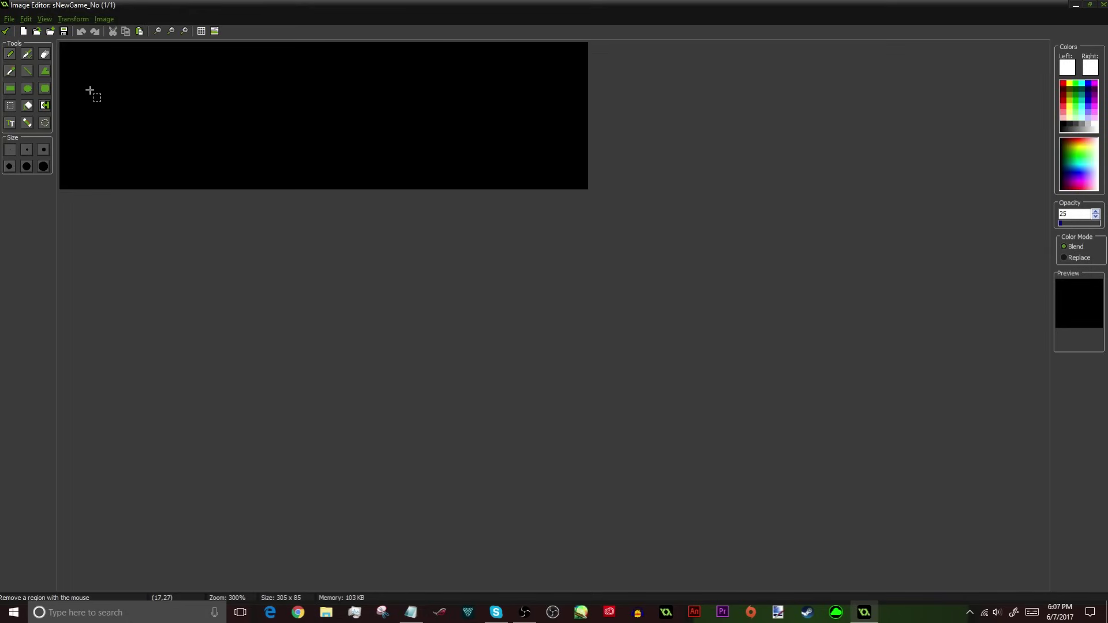
key(ctrl+a)
key(Delete)
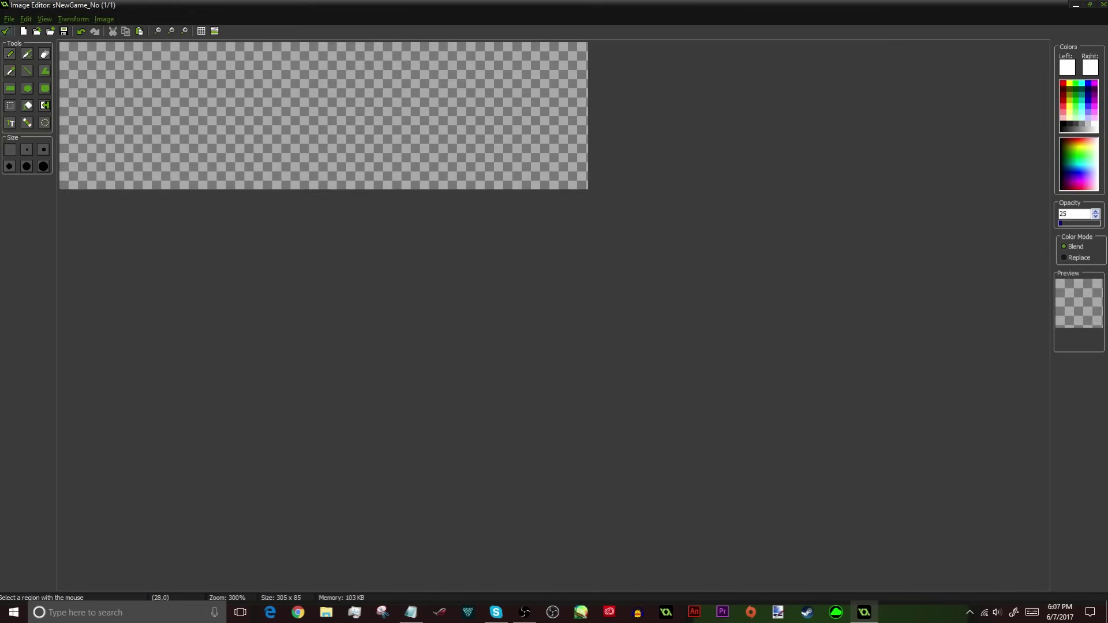
- Add the white text "New Game" at opacity 255 to the sNewGame_No image and position it near the upper left
click(10, 123)
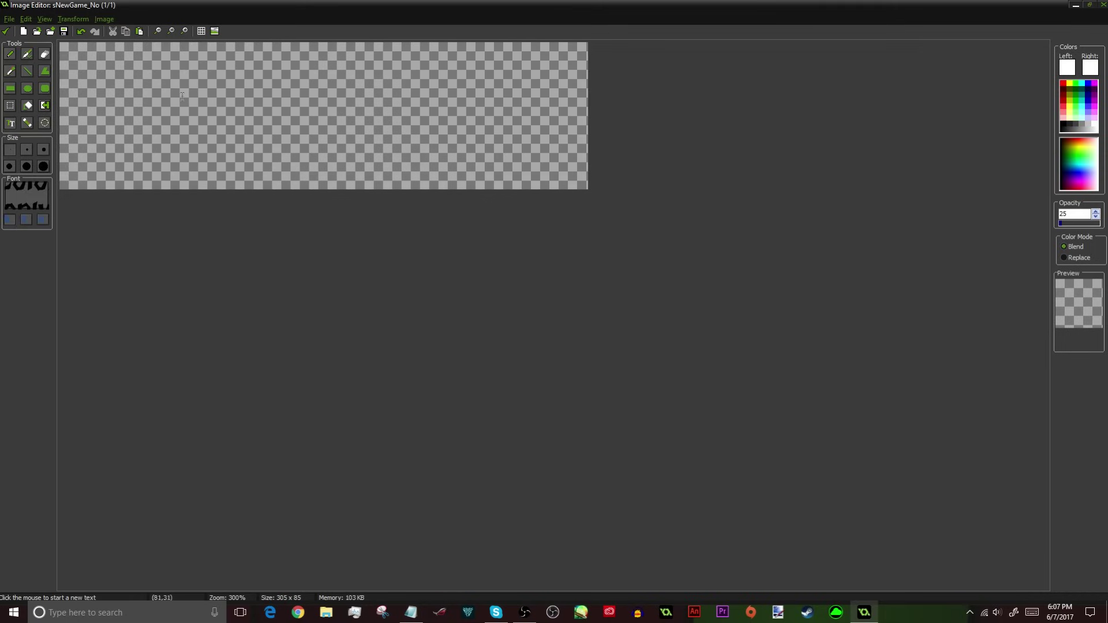
click(71, 128)
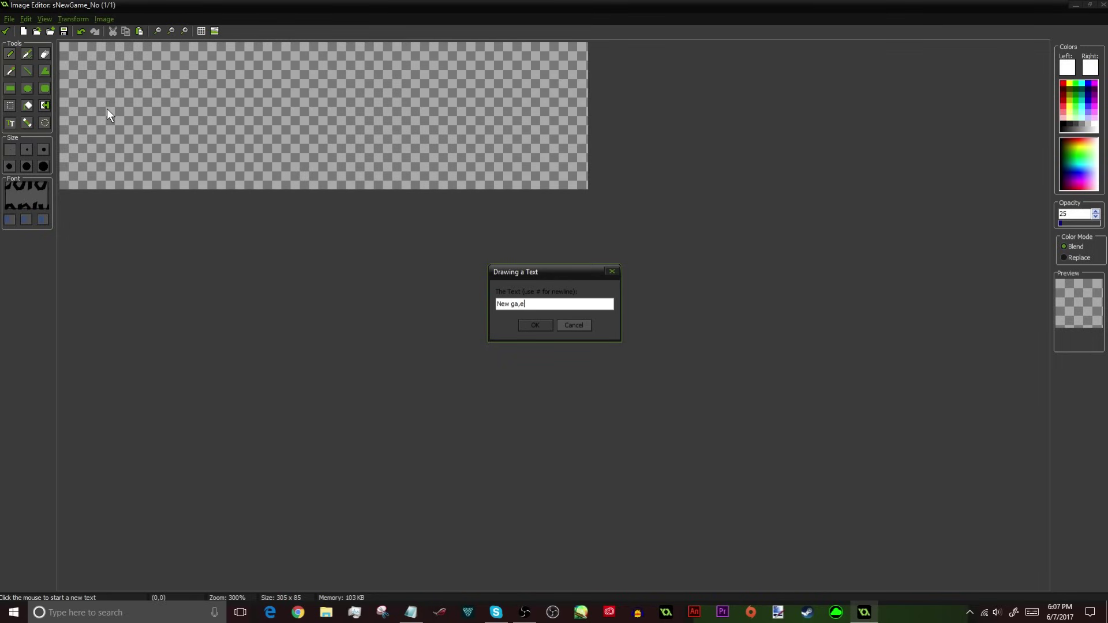
key(Return)
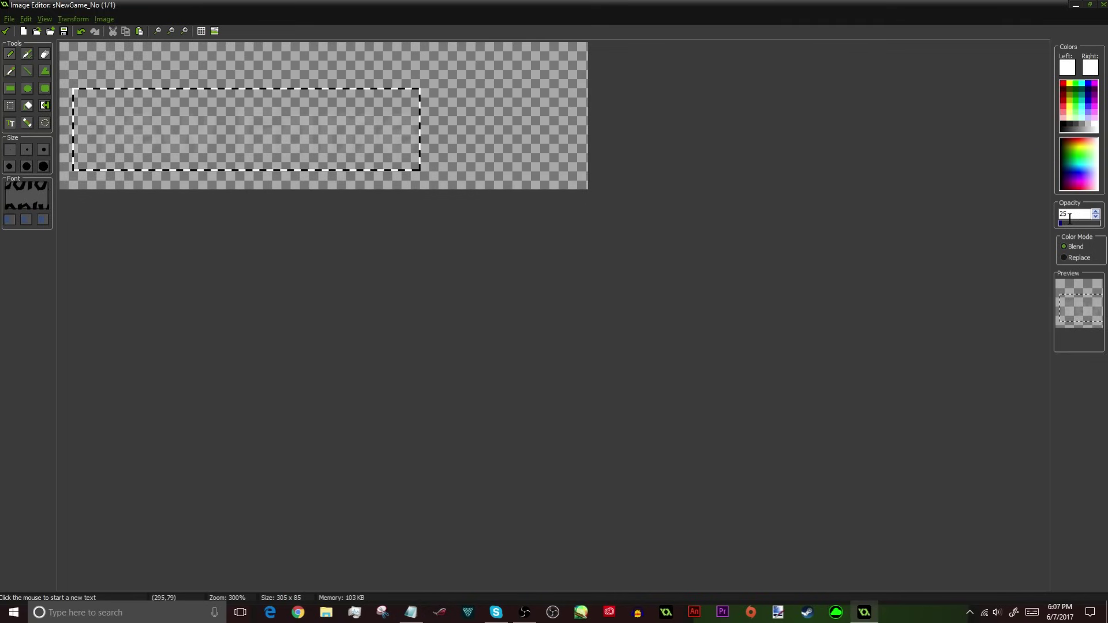
text(5)
drag(110, 201, 132, 172)
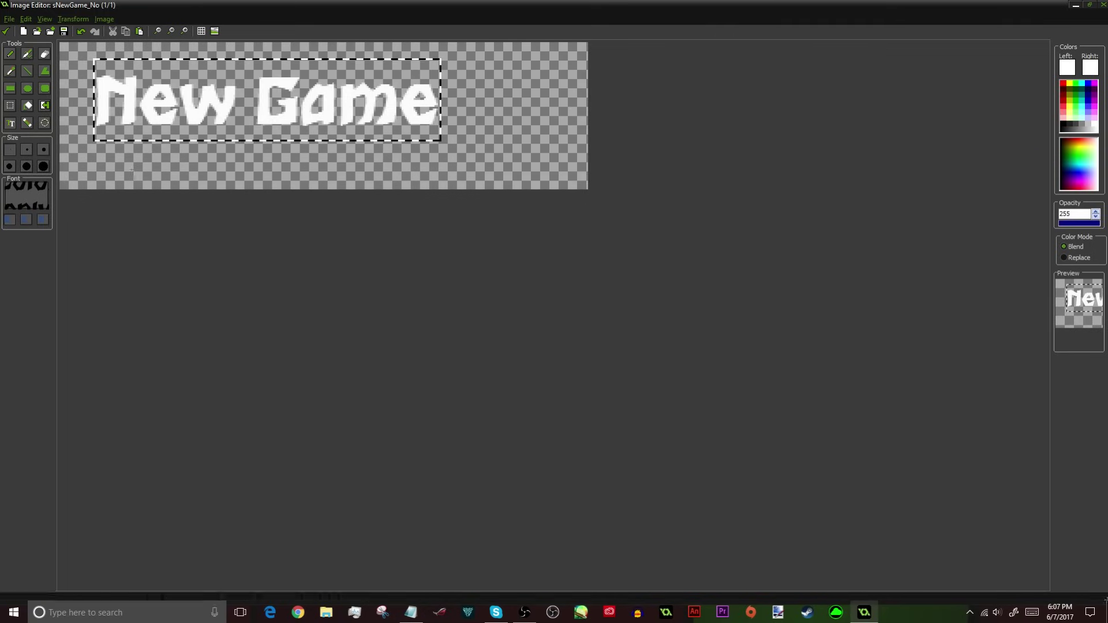
- Try font size 48 for the "New Game" text in the sNewGame_No image and shift the text slightly sideways
click(26, 196)
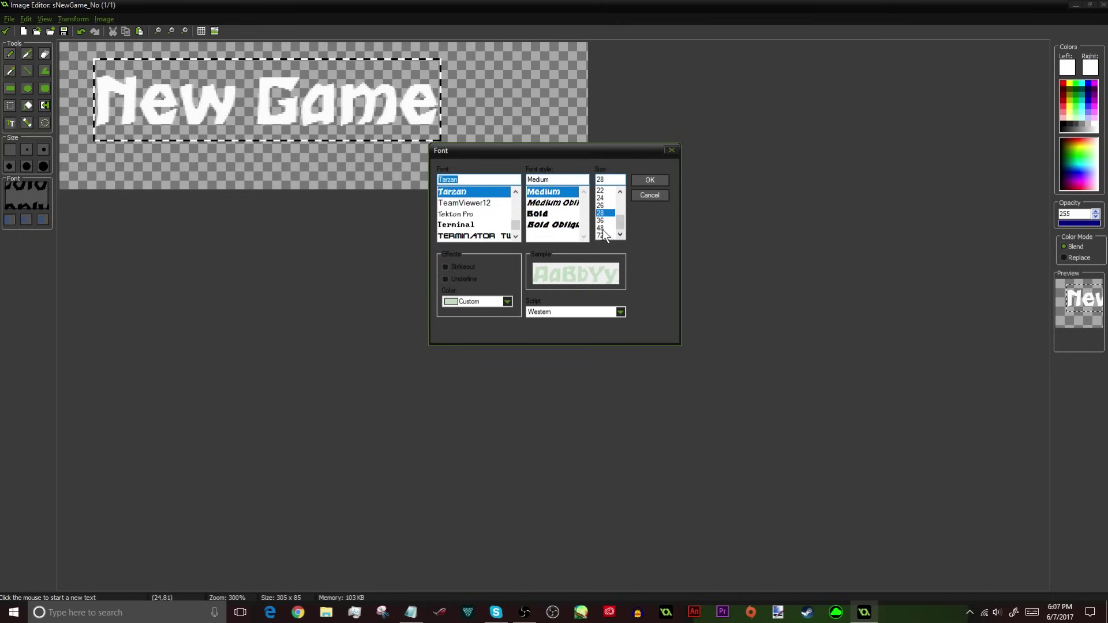
click(601, 227)
click(649, 180)
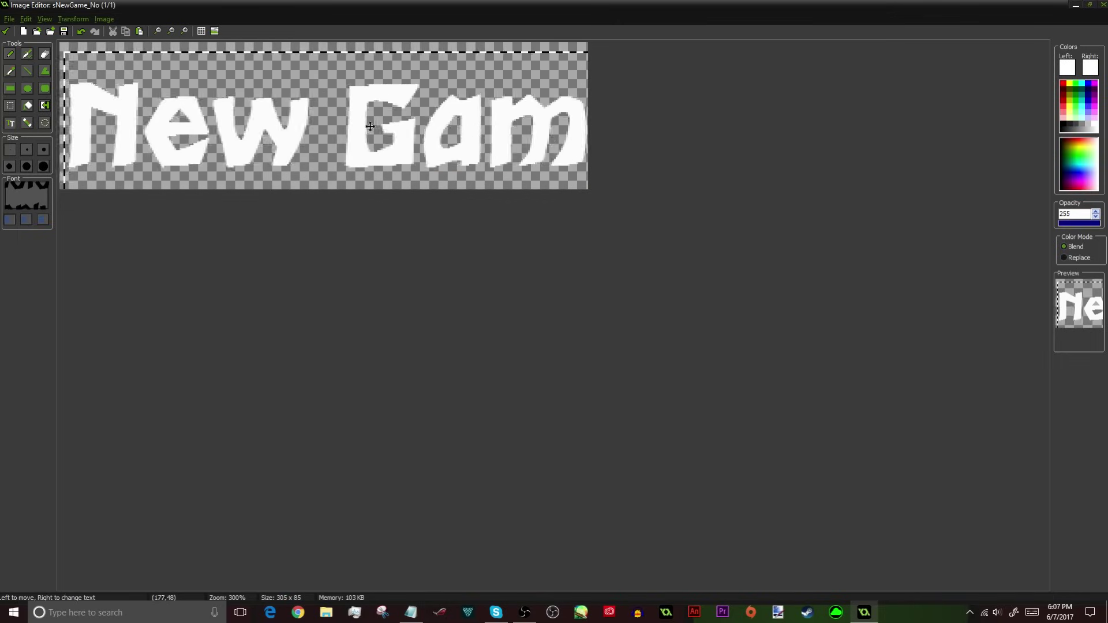
drag(370, 126, 380, 125)
- Set the "New Game" text to font size 36 and position it around the middle of the image
click(12, 185)
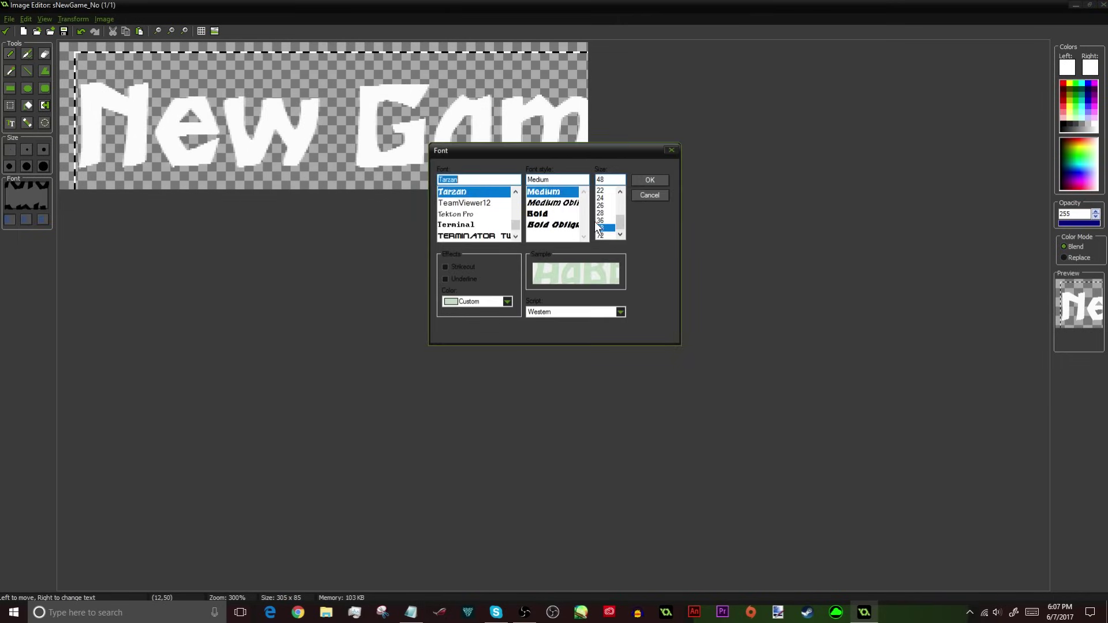
click(600, 220)
click(649, 180)
drag(392, 118, 414, 129)
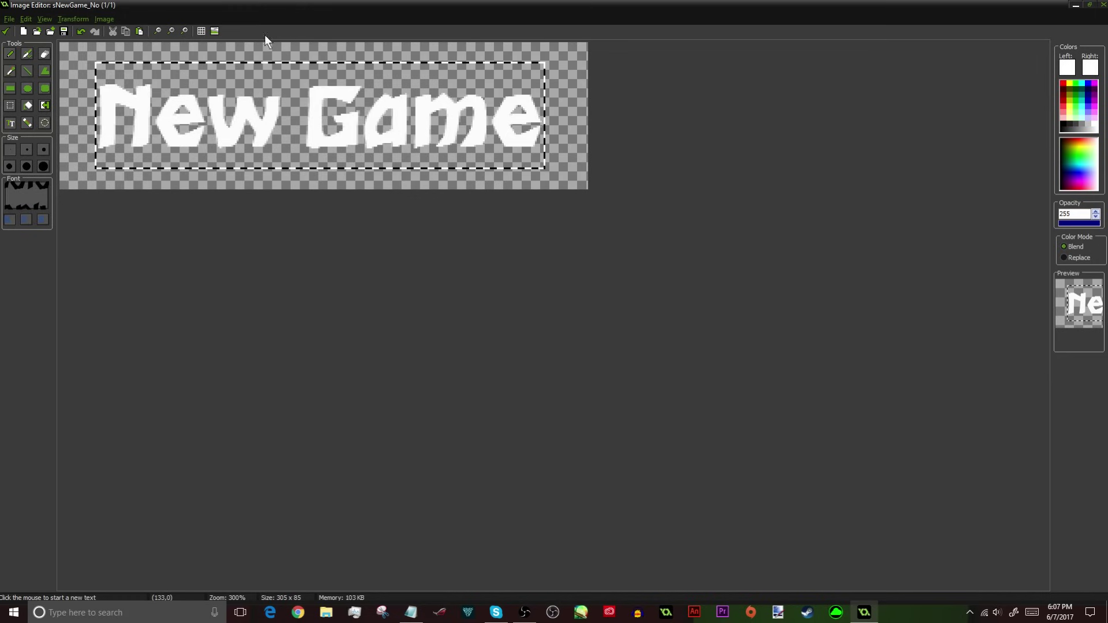
- Scale the sNewGame_No image to 109 percent, both horizontally and vertically
click(74, 19)
click(87, 70)
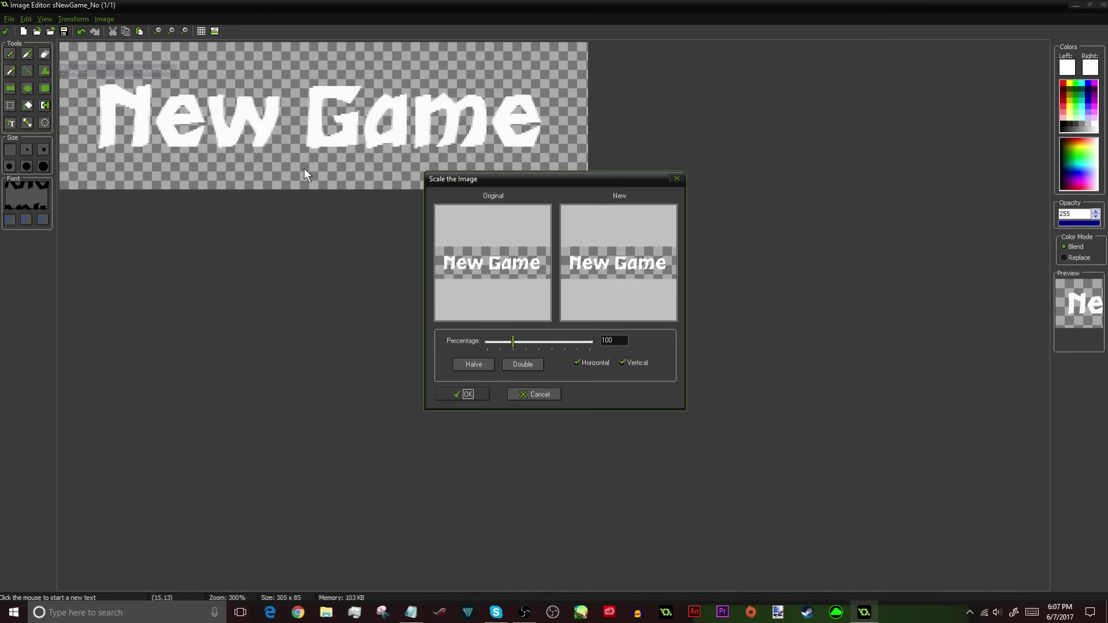
drag(517, 339, 516, 338)
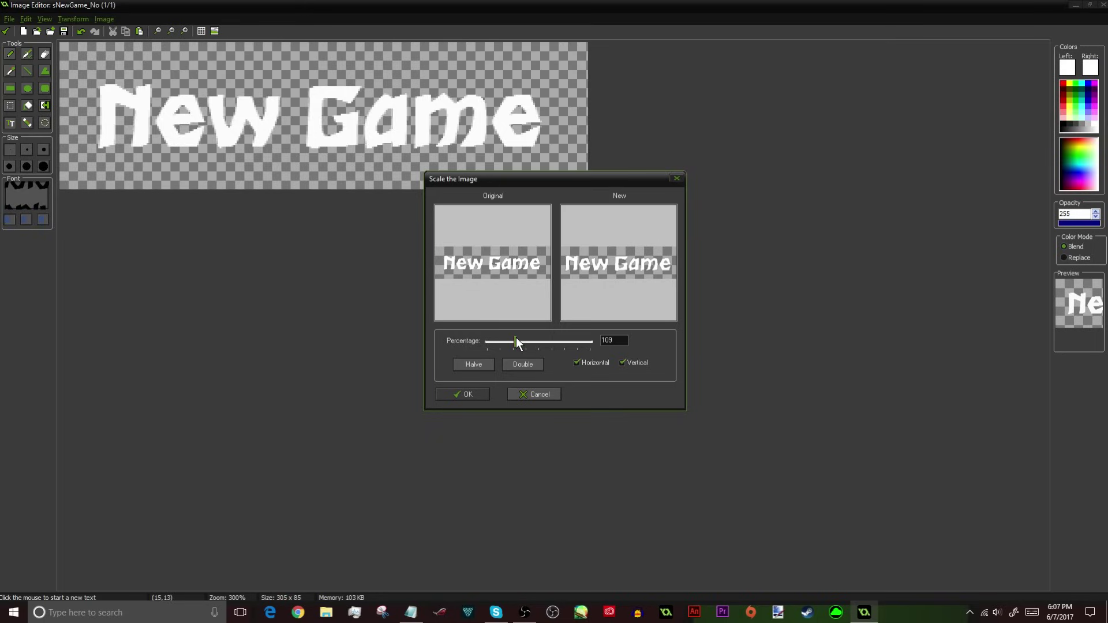
click(465, 397)
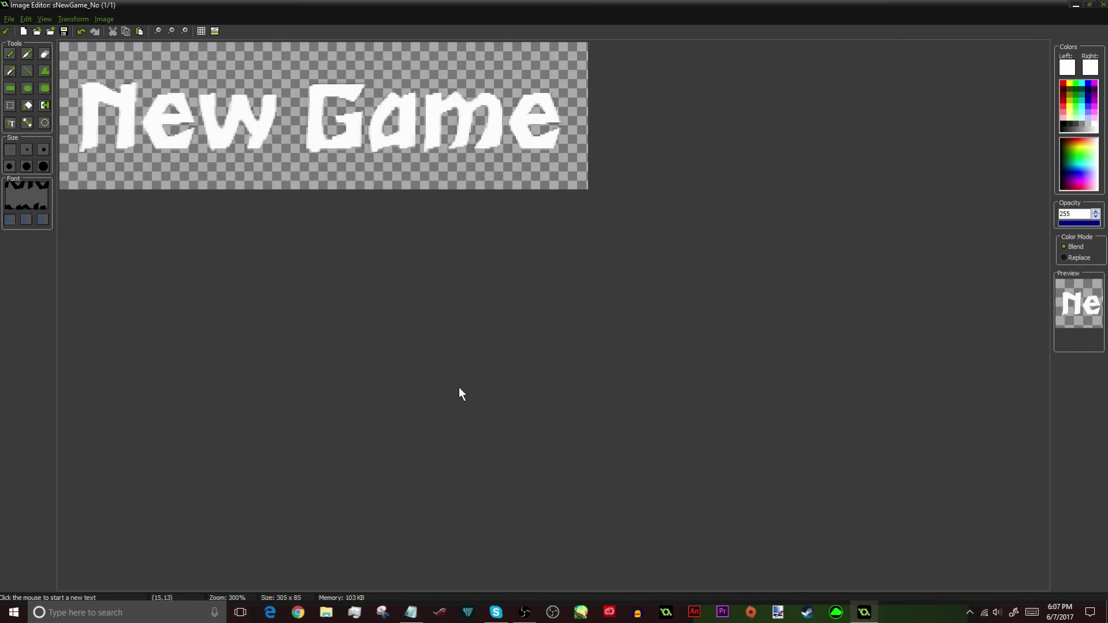
click(27, 105)
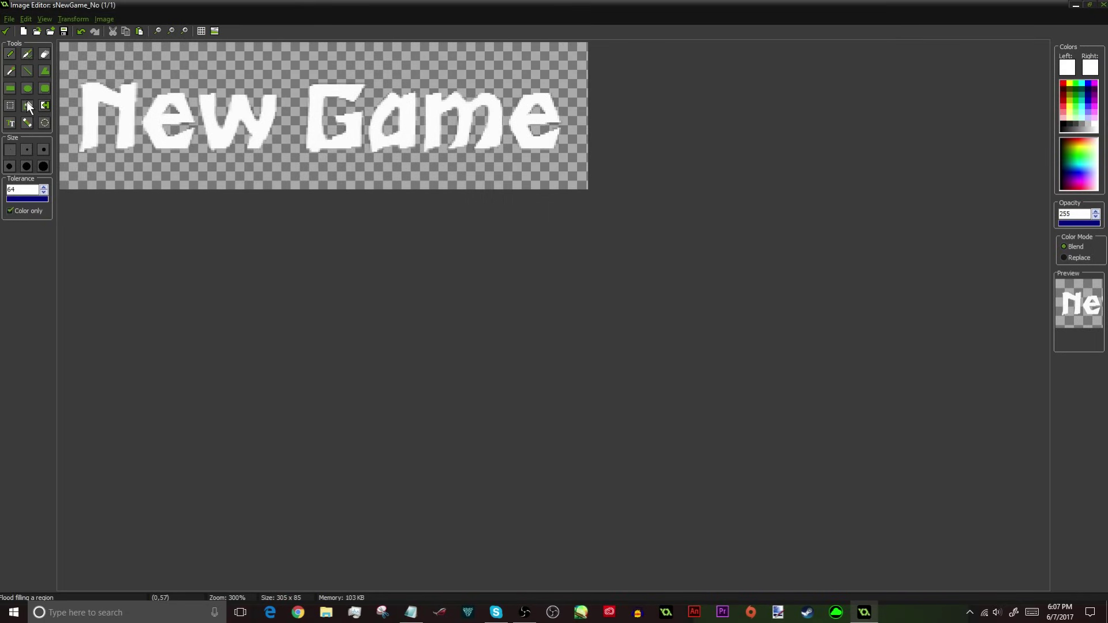
- Enlarge the lettering with two more slight scalings, the last at 102 percent, so it nearly spans the image width
click(72, 19)
click(80, 71)
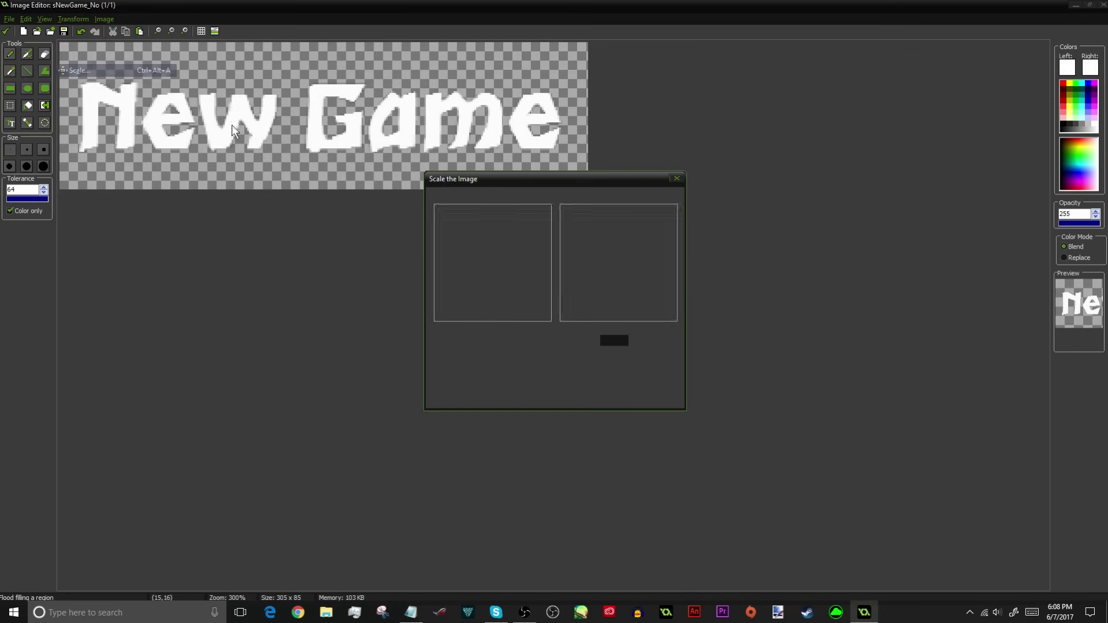
drag(512, 342, 514, 343)
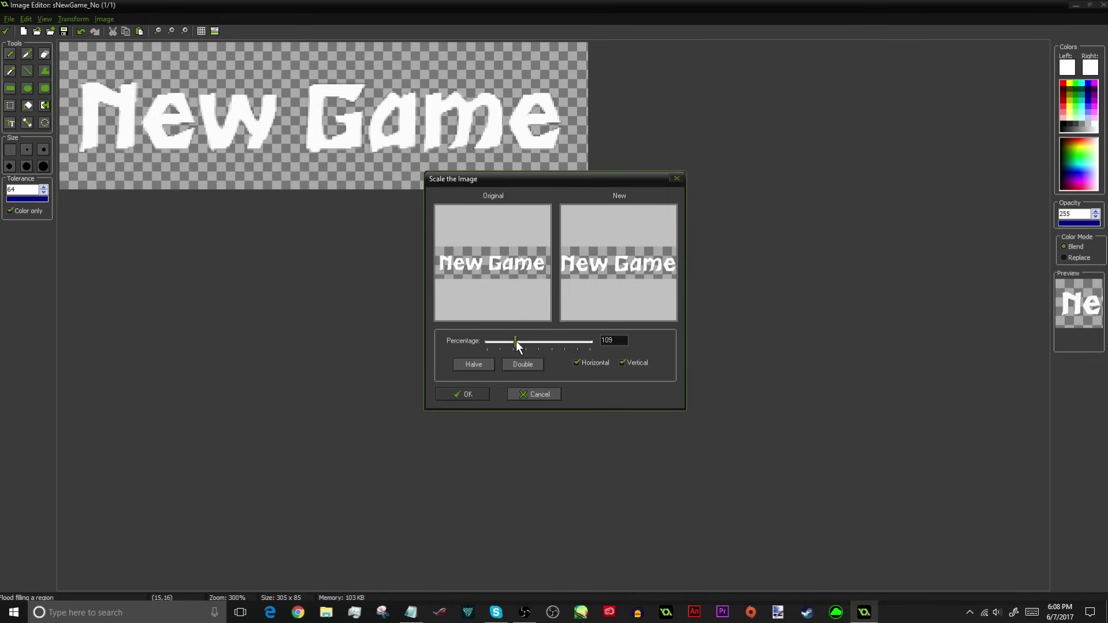
click(465, 394)
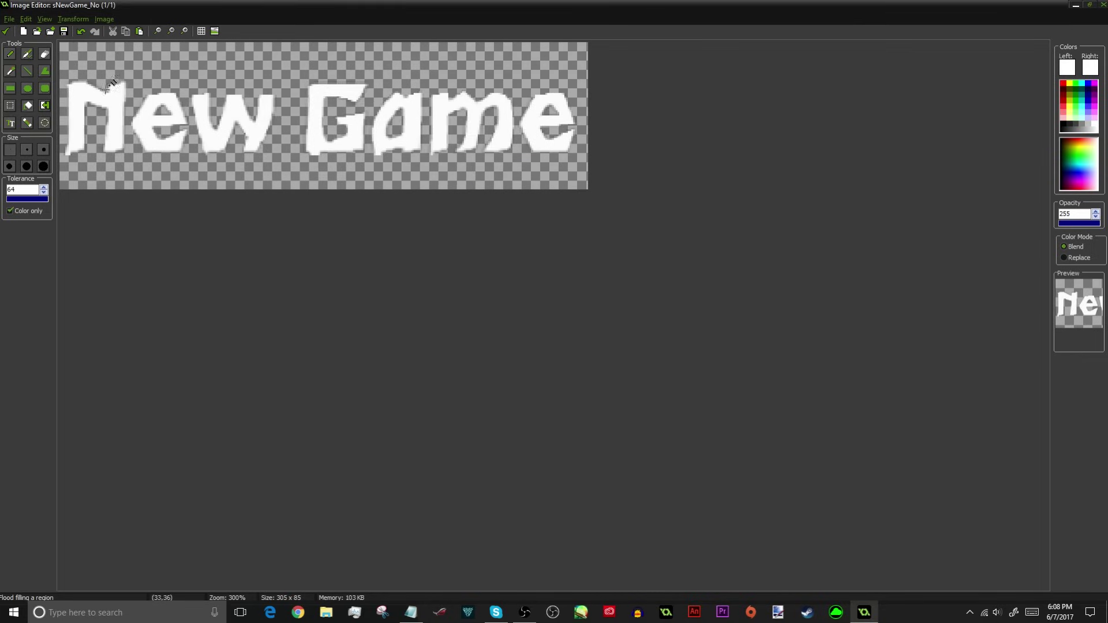
click(74, 19)
click(98, 78)
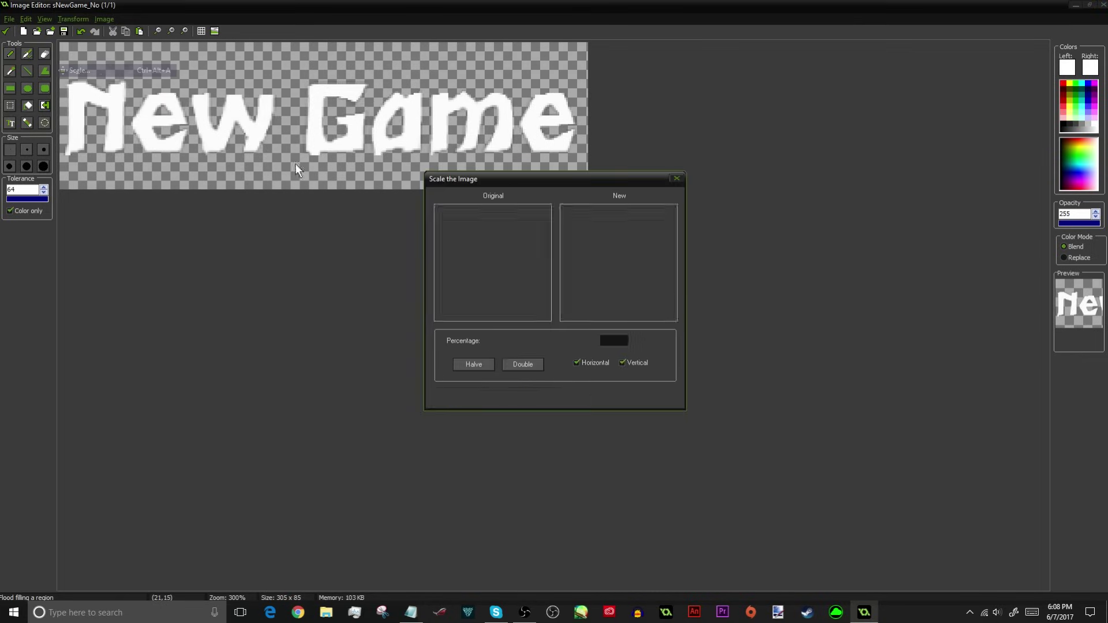
drag(514, 344, 515, 345)
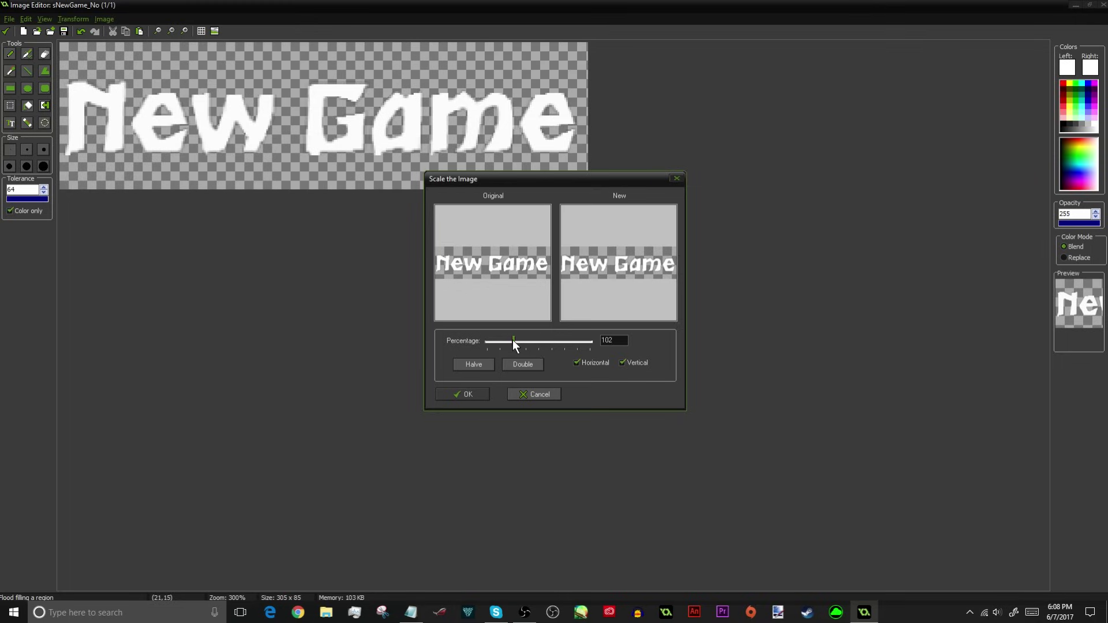
click(471, 393)
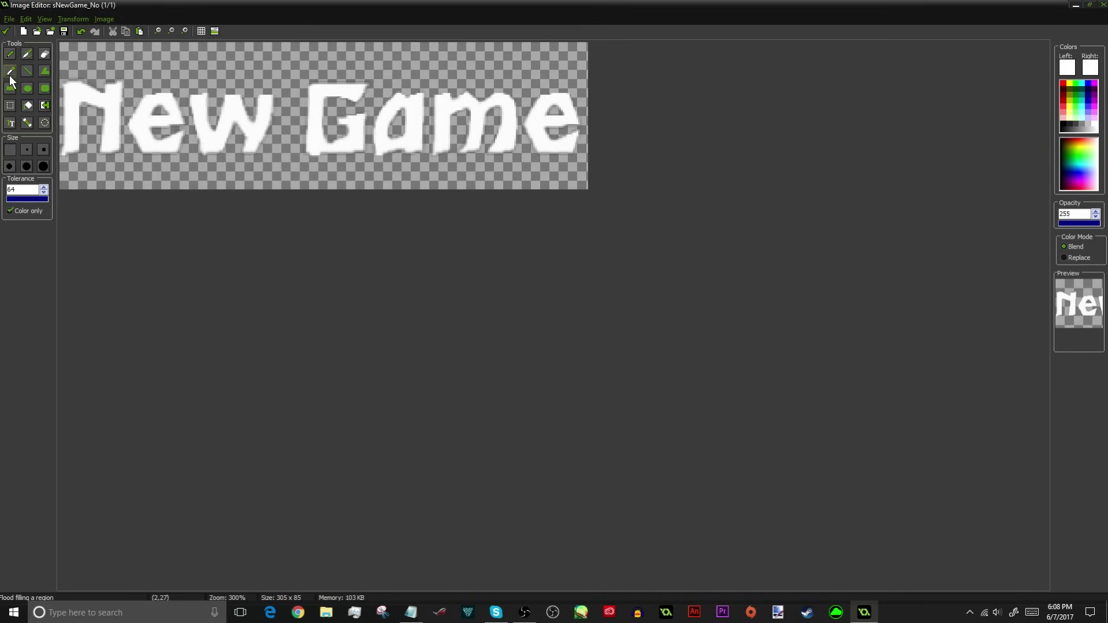
- Cut the full-width strip containing the "New Game" text from the image and accept the image edit
click(10, 106)
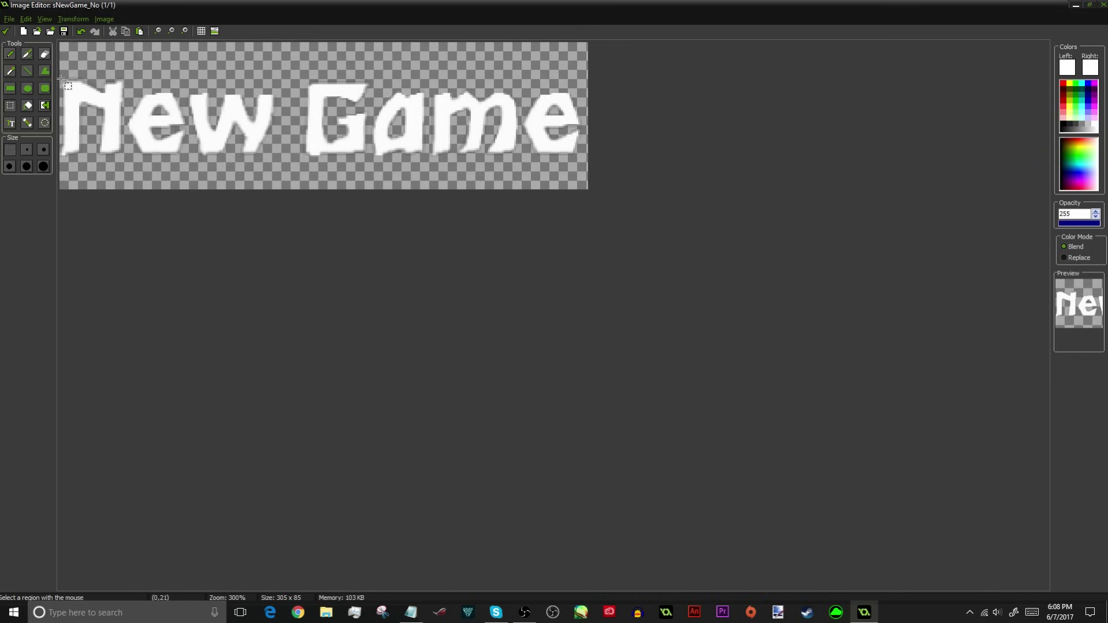
drag(61, 77, 594, 167)
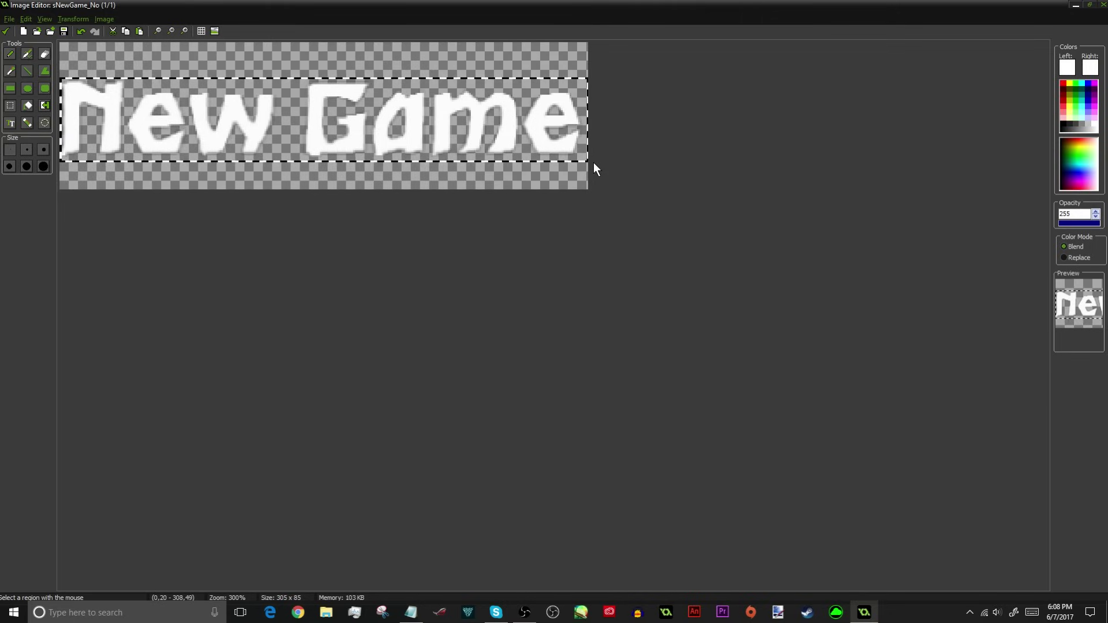
key(Delete)
click(6, 32)
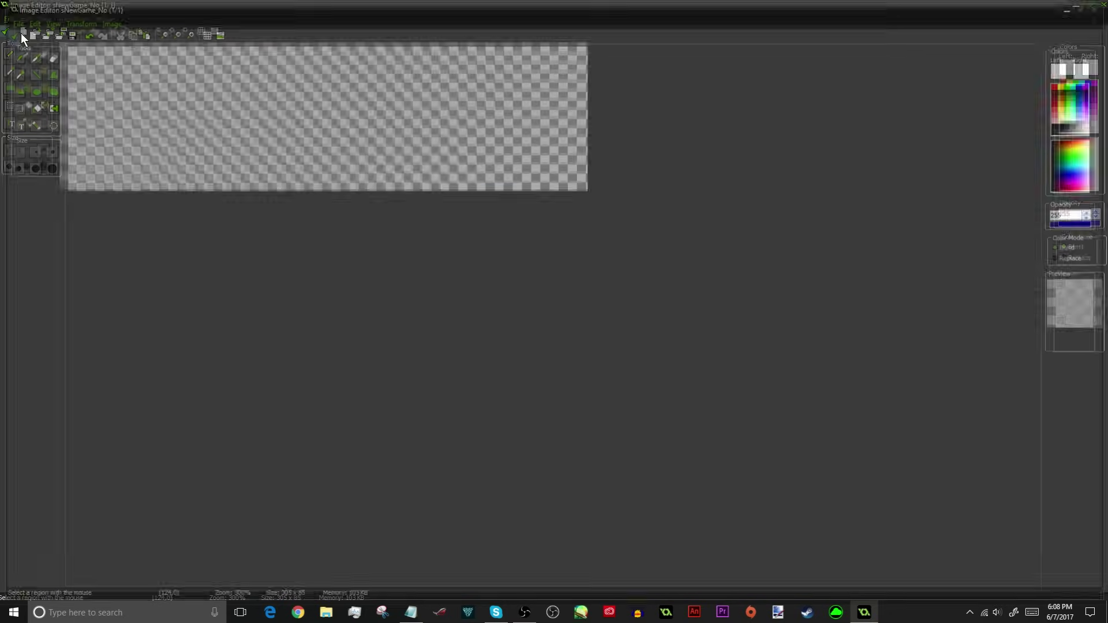
- Paste the cut strip into sNewGame_No using the new size, delete the leftover blank frame and save the sprite
click(172, 34)
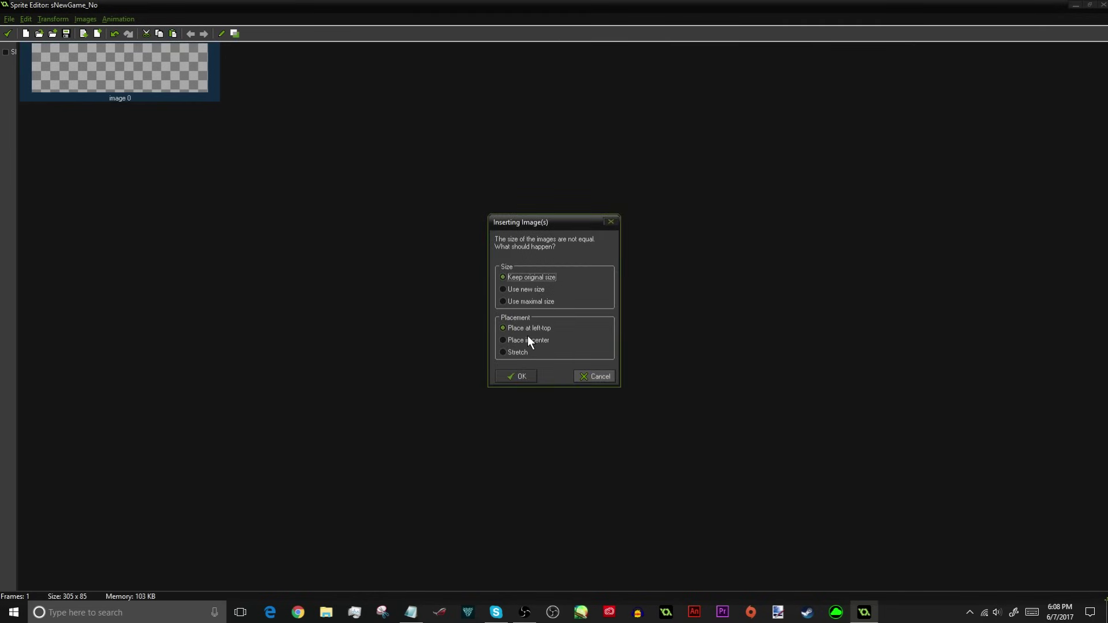
click(515, 376)
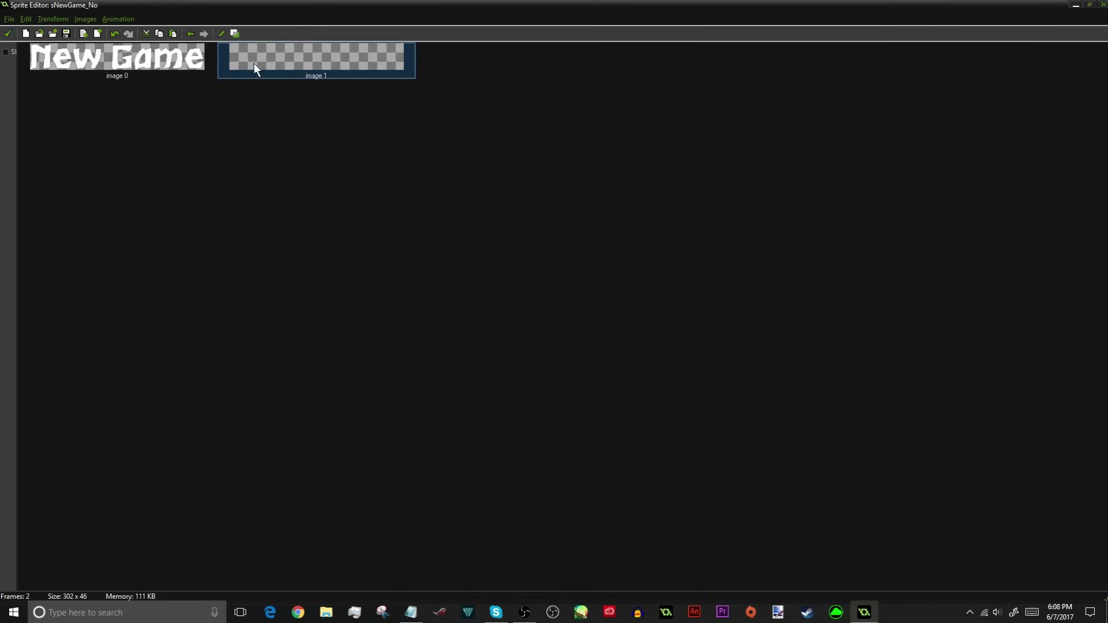
key(Delete)
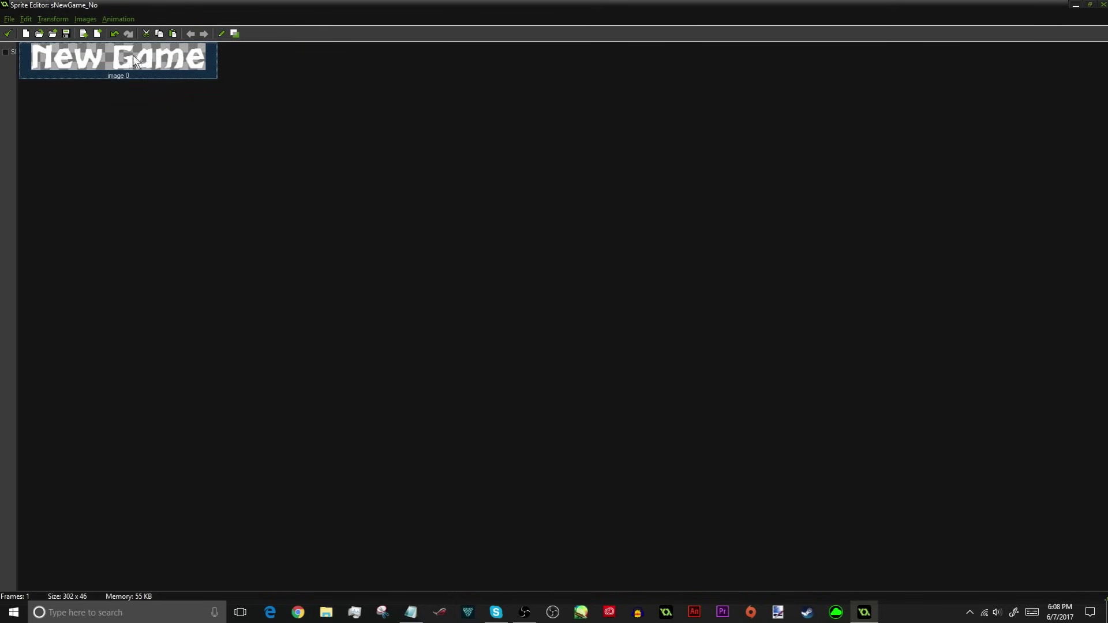
click(8, 33)
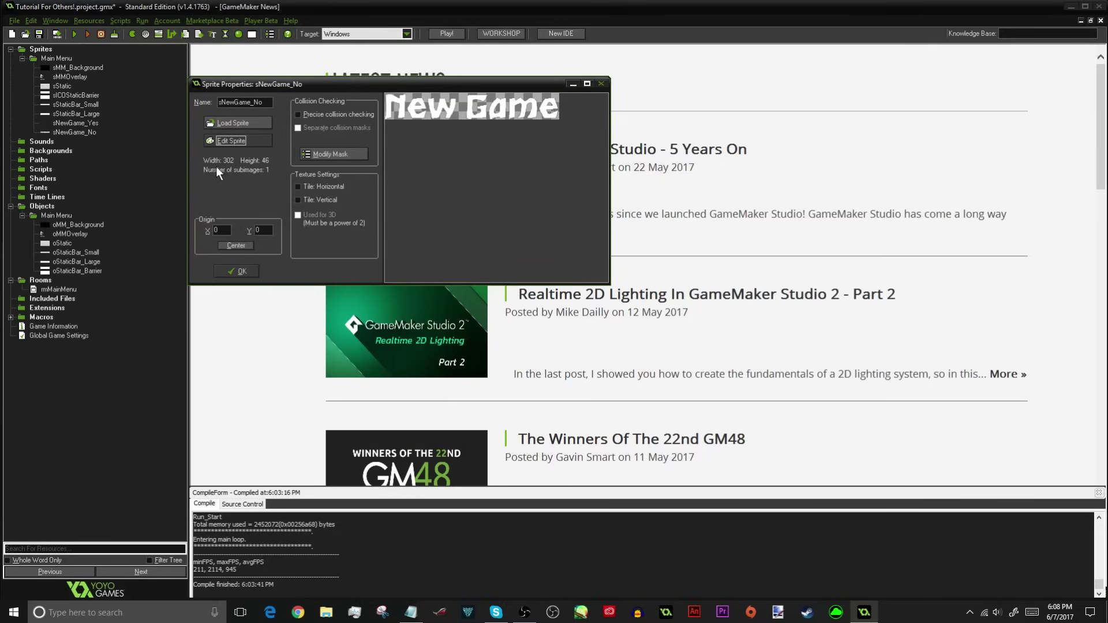
click(239, 271)
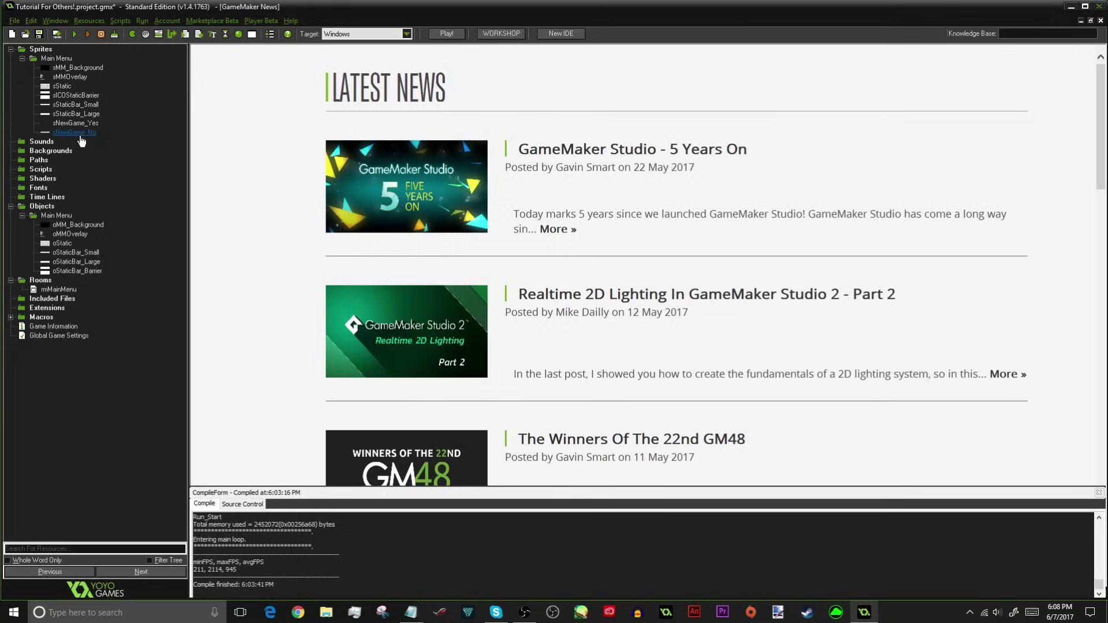
- Copy the image of sNewGame_No and paste it into the empty sNewGame_Yes sprite
click(81, 134)
double_click(81, 138)
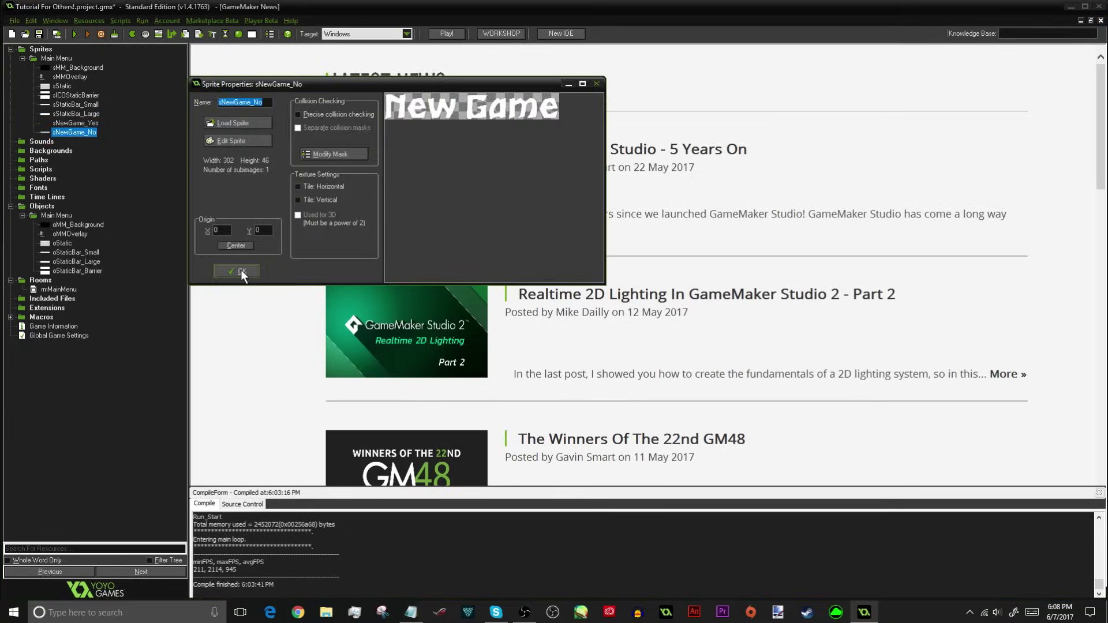
click(231, 141)
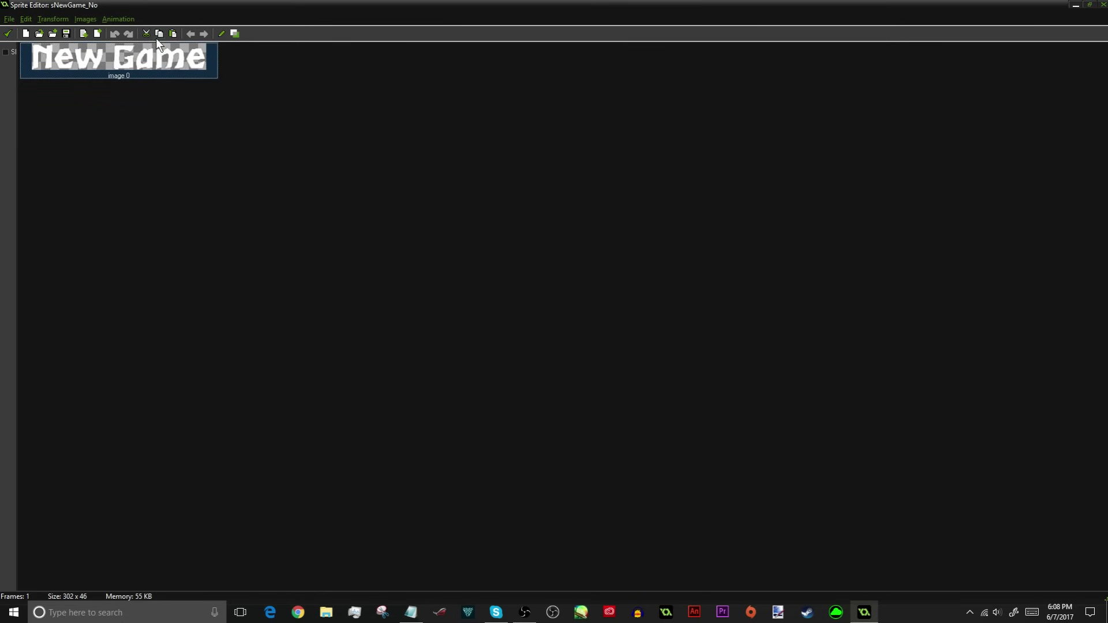
click(8, 33)
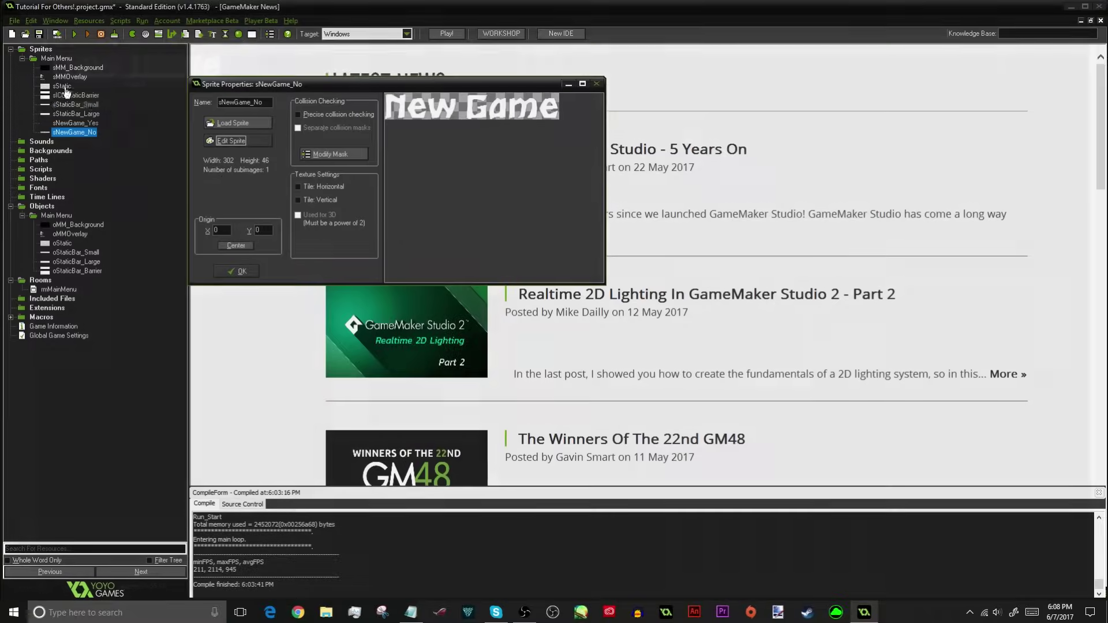
click(240, 273)
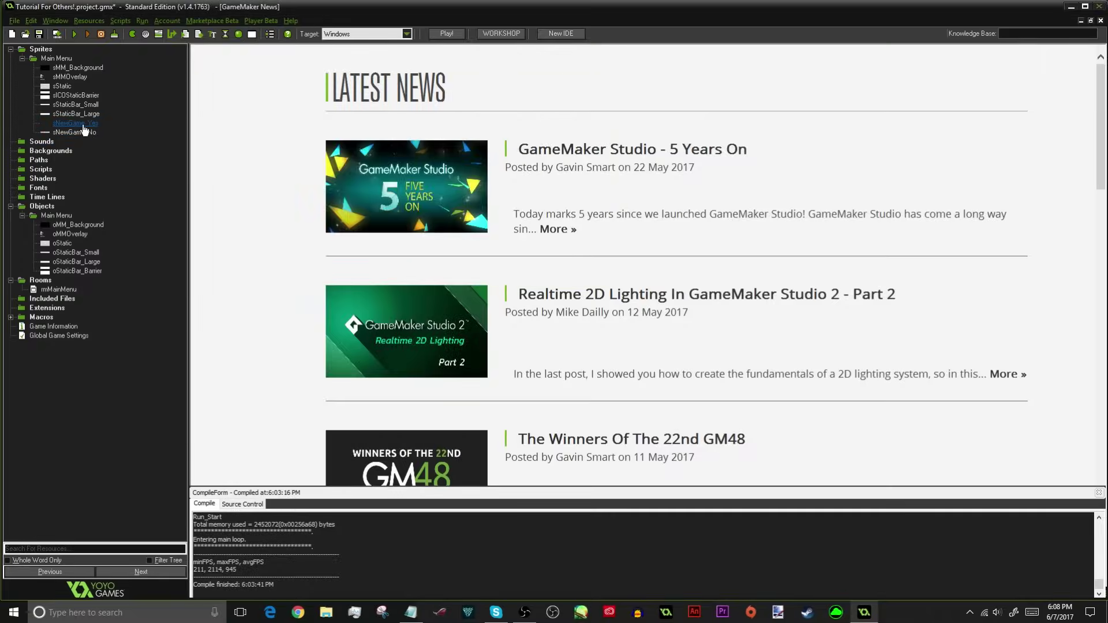
double_click(75, 123)
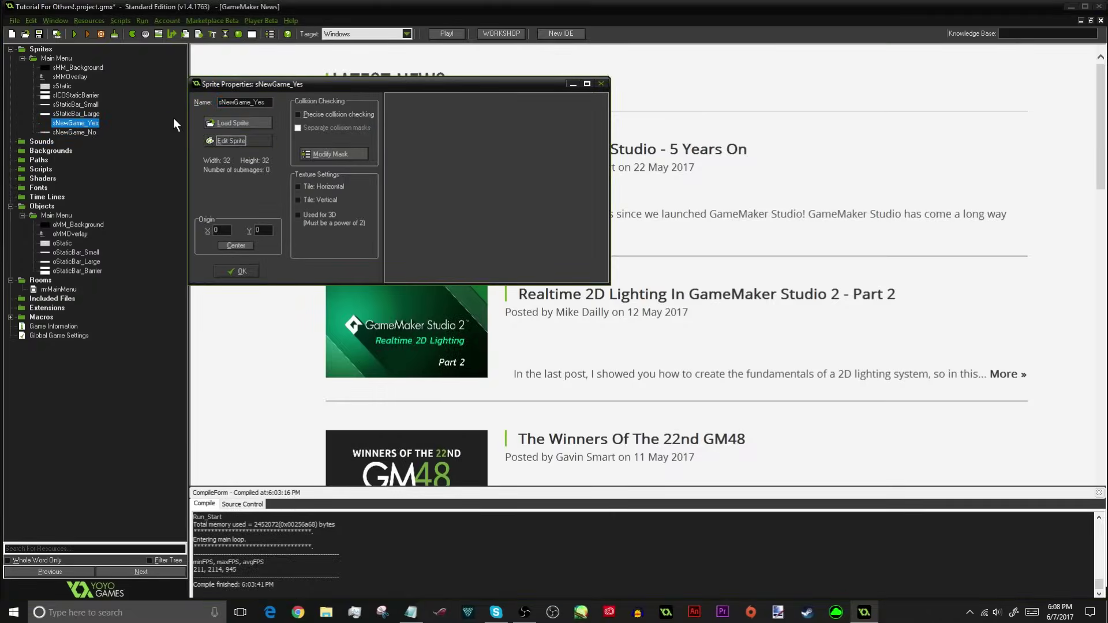
click(231, 140)
click(174, 33)
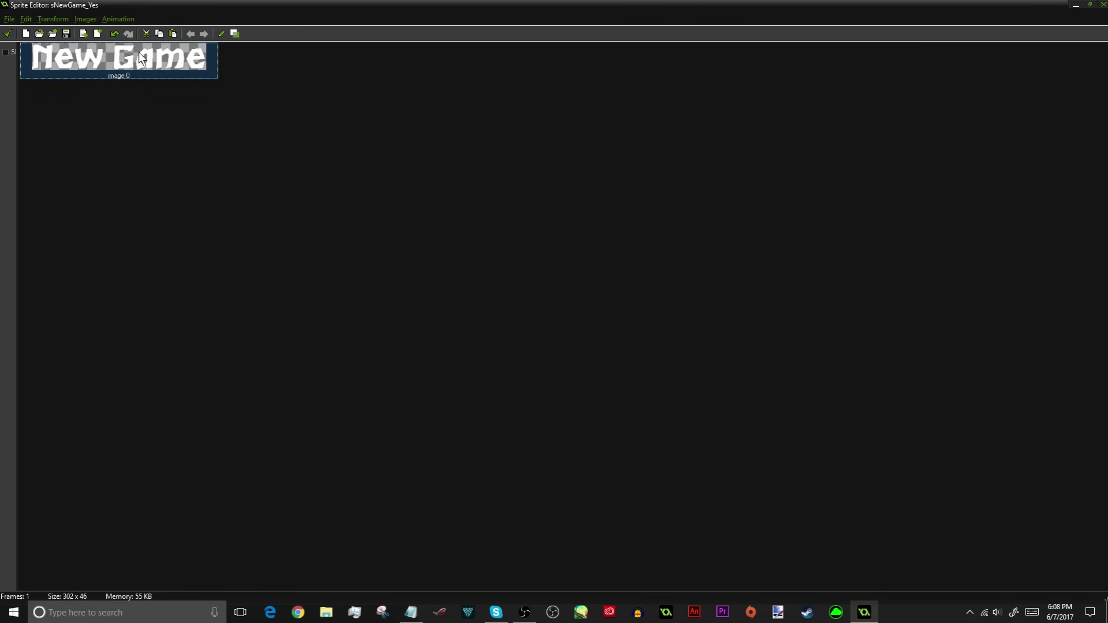
- Flood-fill every letter of "New Game" in the sNewGame_Yes image with yellow and accept the edited sprite
double_click(123, 63)
scroll(124, 64, up, 4)
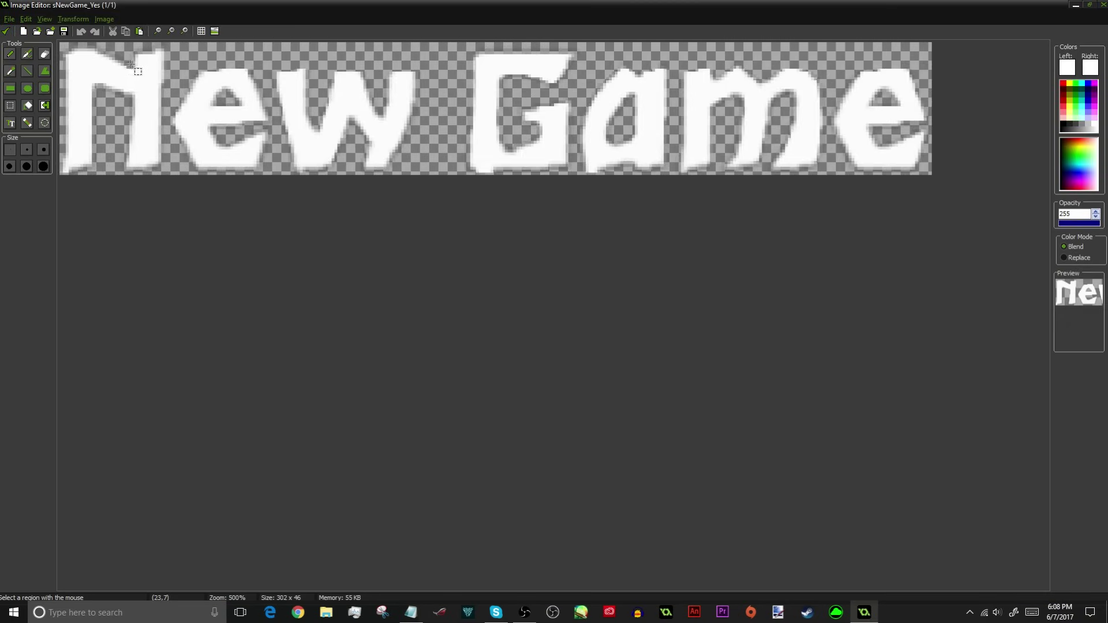
scroll(86, 92, down, 1)
click(27, 106)
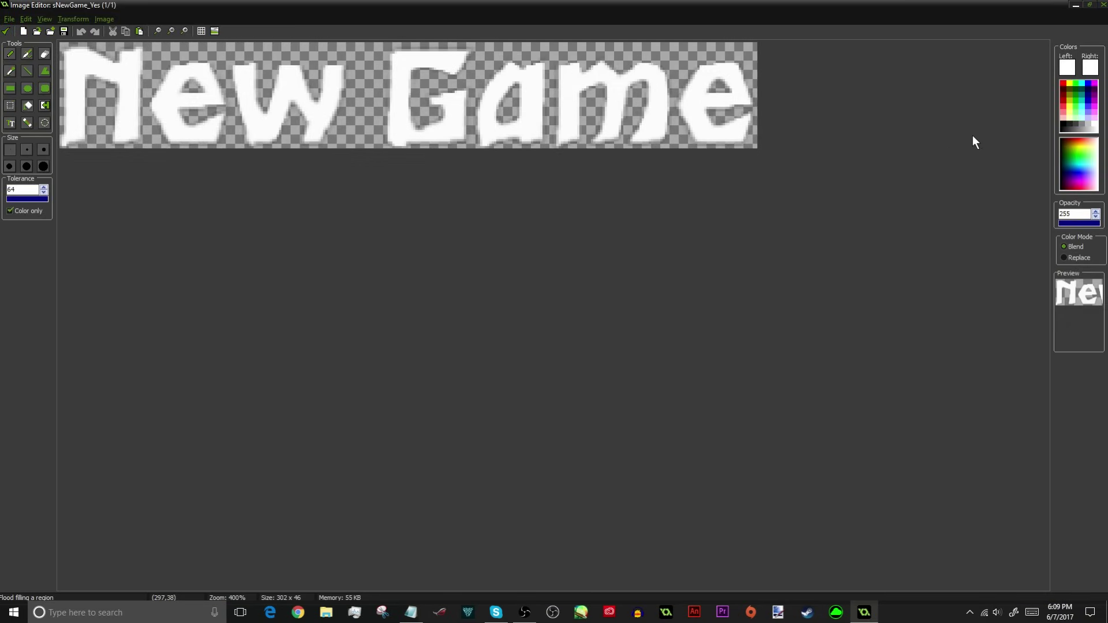
click(1069, 84)
click(103, 78)
click(172, 92)
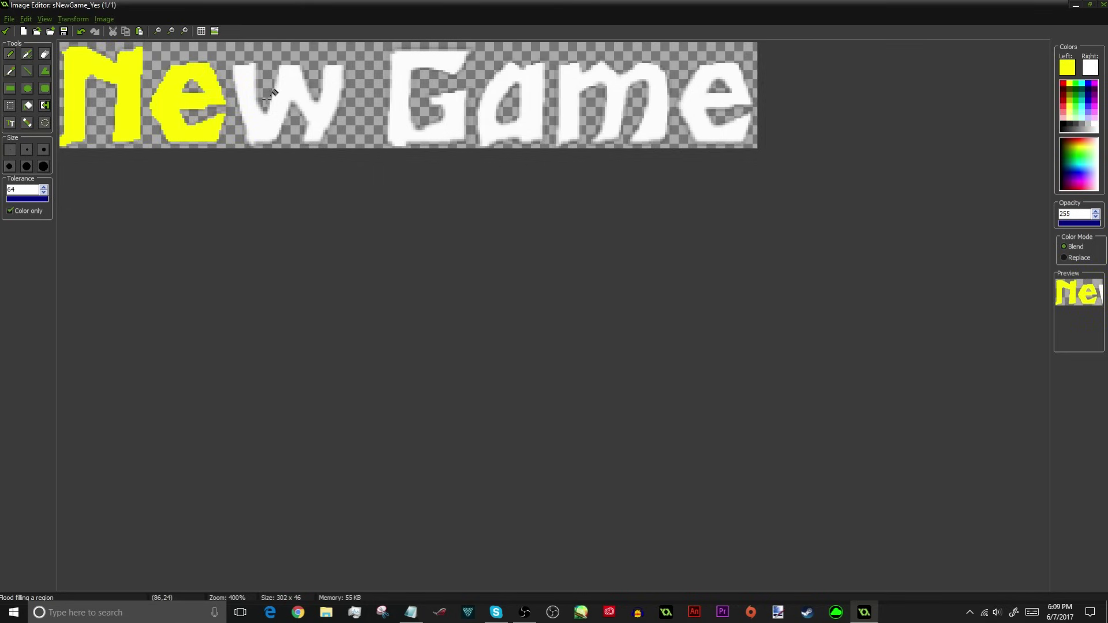
click(295, 96)
click(407, 130)
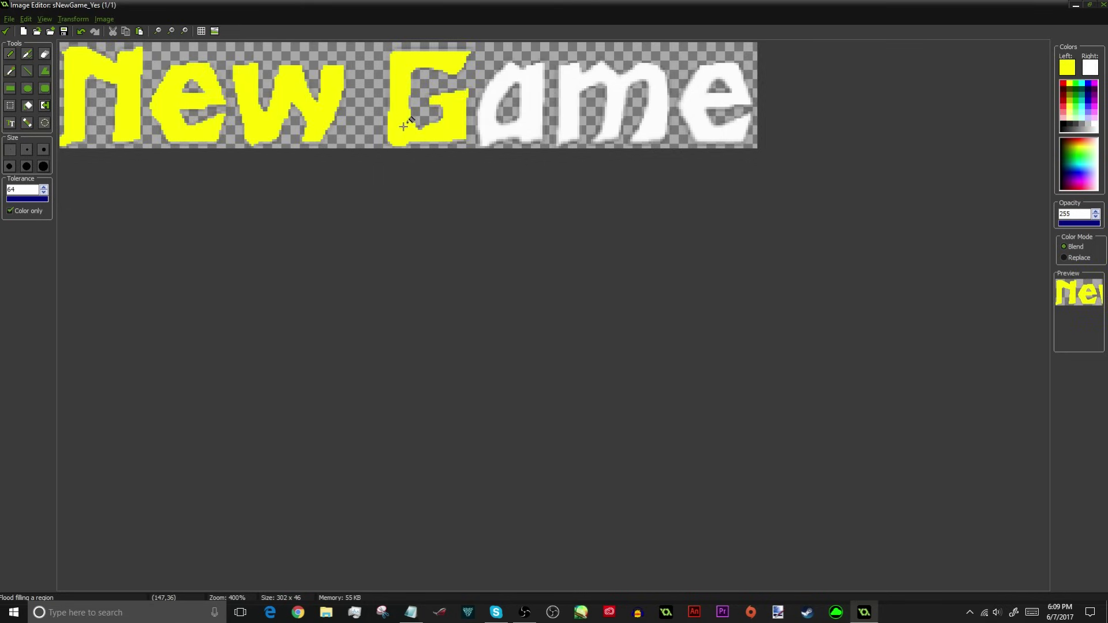
click(526, 117)
click(590, 81)
click(696, 97)
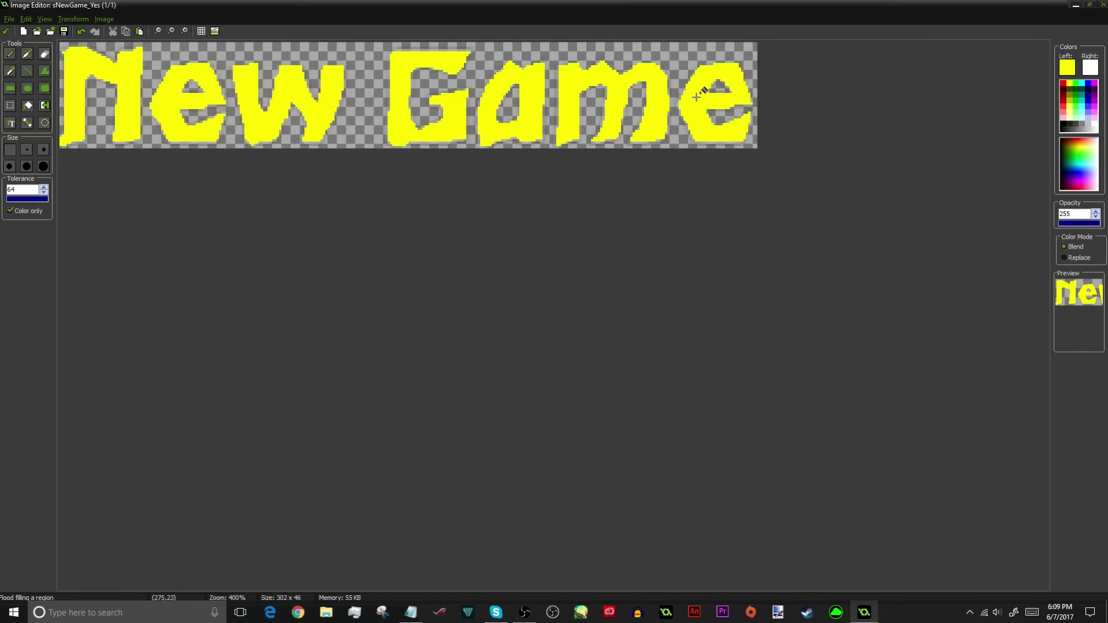
click(6, 31)
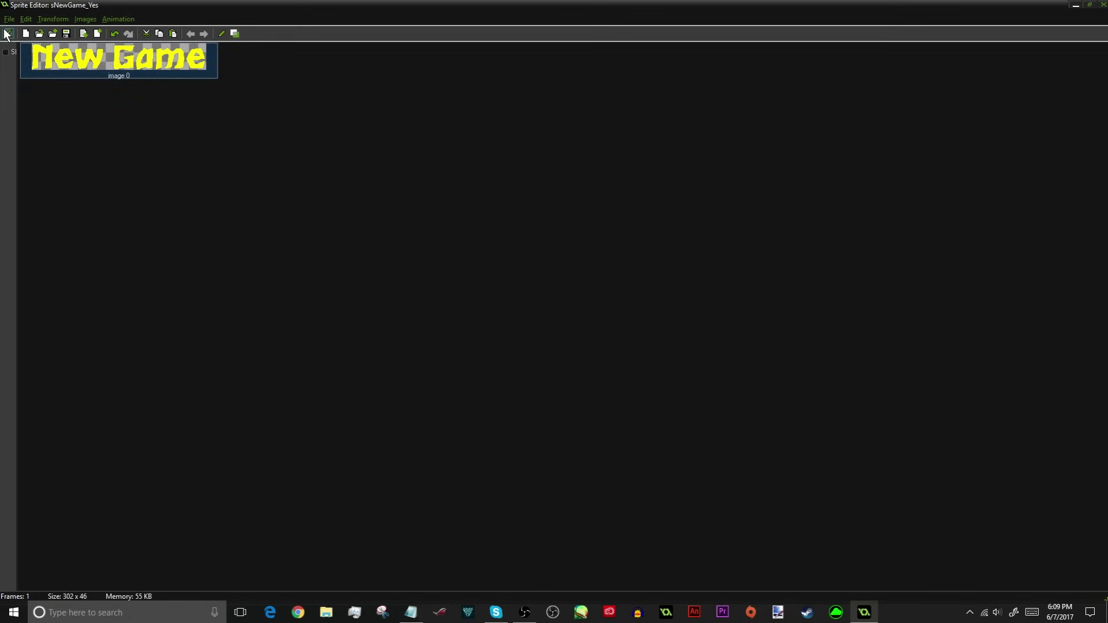
click(6, 34)
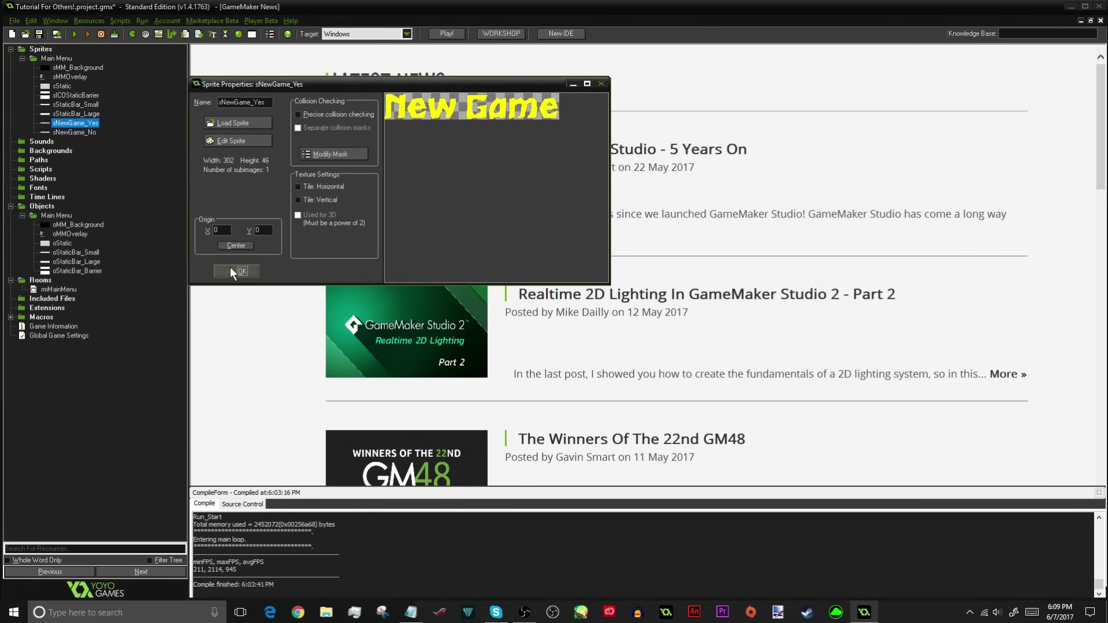
- Confirm the sNewGame_Yes sprite and create an object oNewGame in the Main Menu group with sprite sNewGame_No and depth -1
click(229, 271)
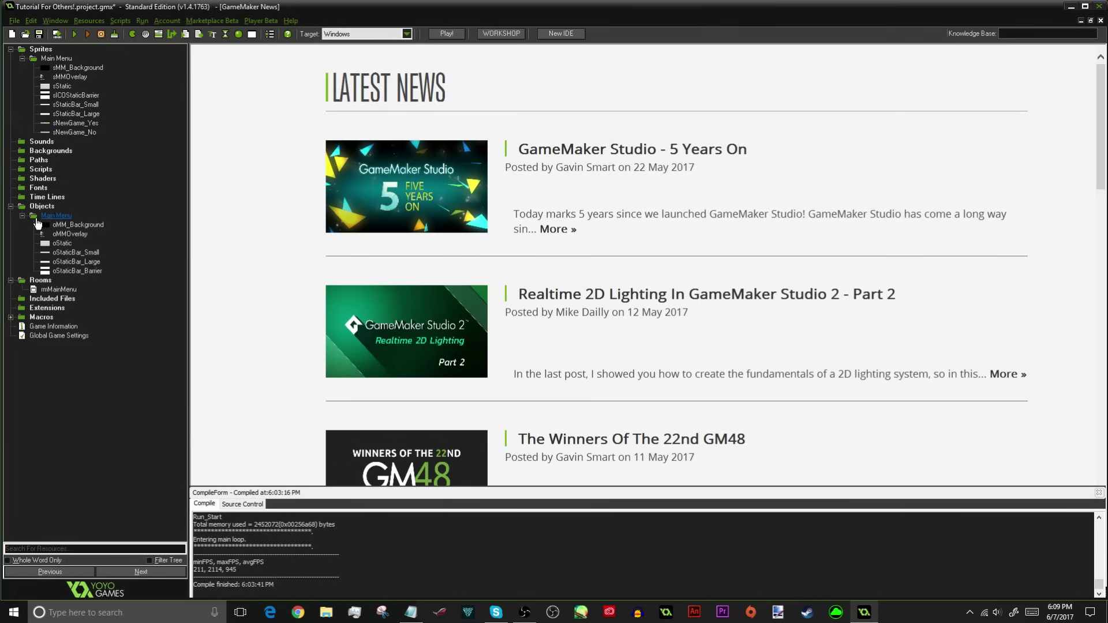
right_click(37, 218)
click(41, 227)
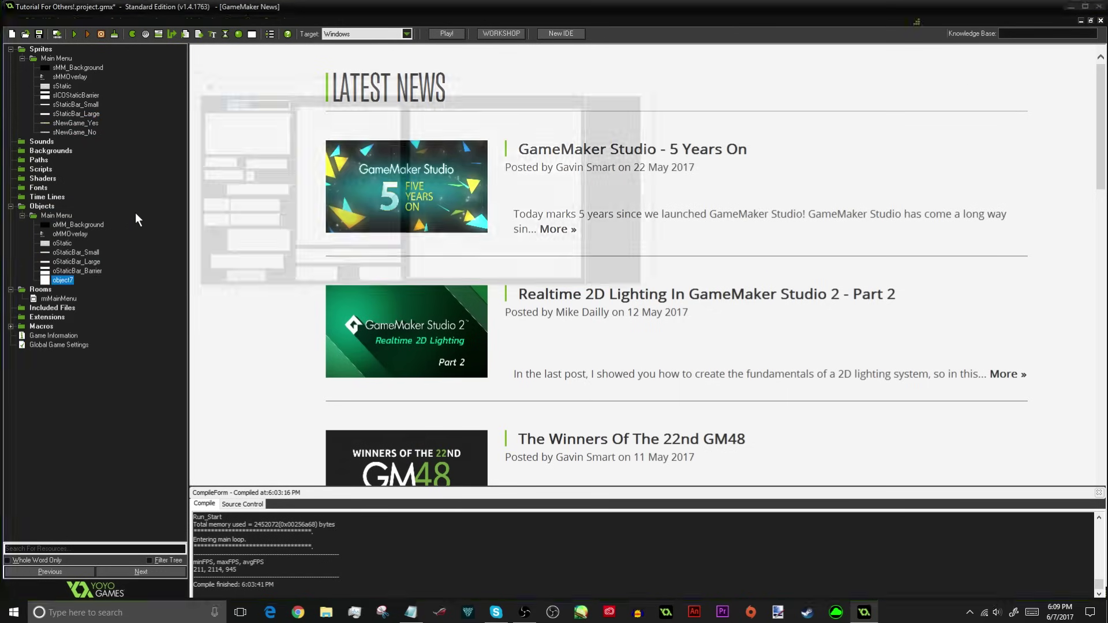
text(oNewGame)
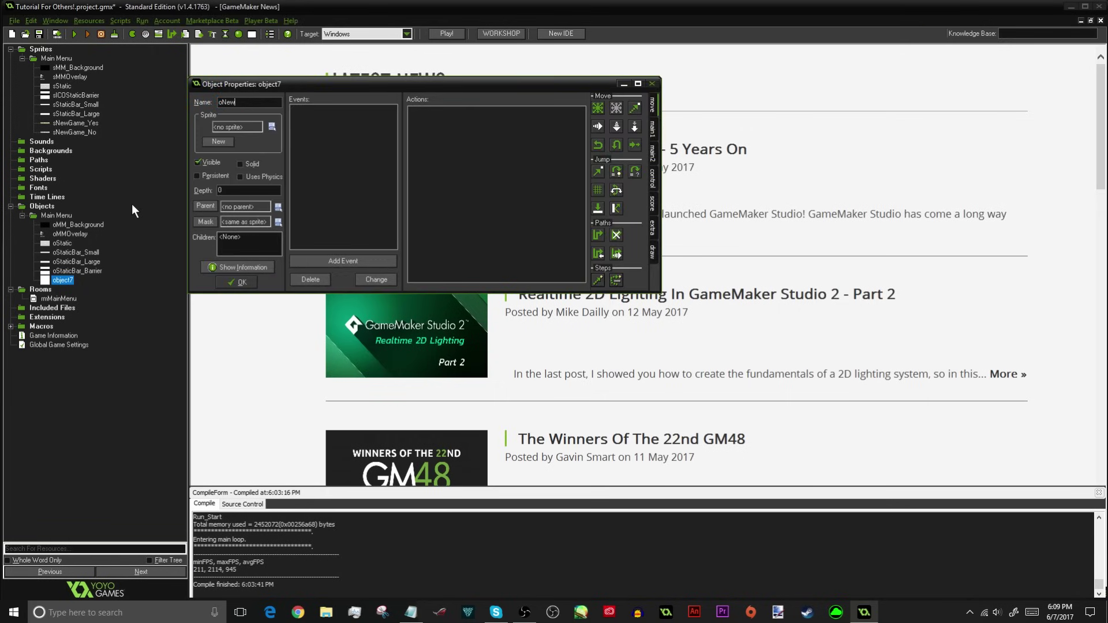
click(230, 129)
mouse_move(264, 146)
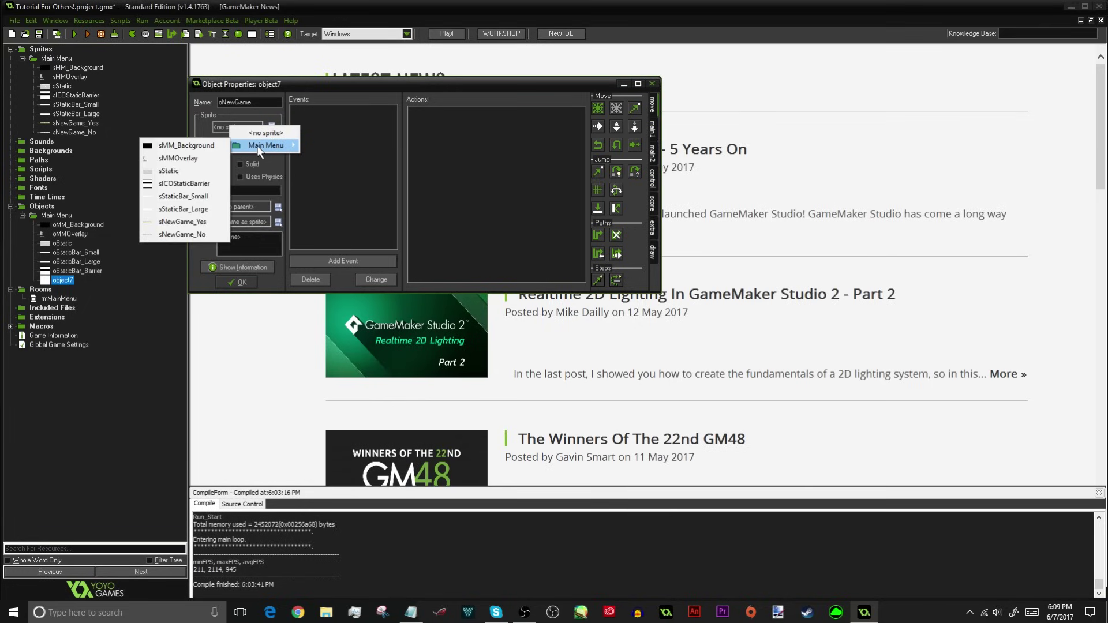
click(201, 244)
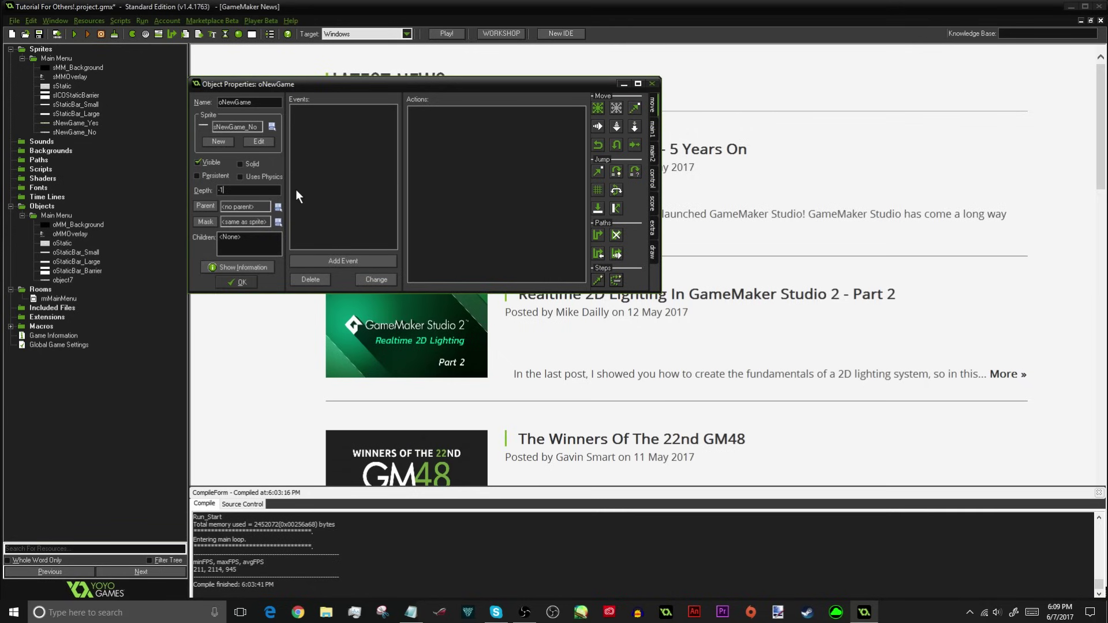
- Add a Mouse Enter event and a Mouse Leave event to the oNewGame object
click(343, 261)
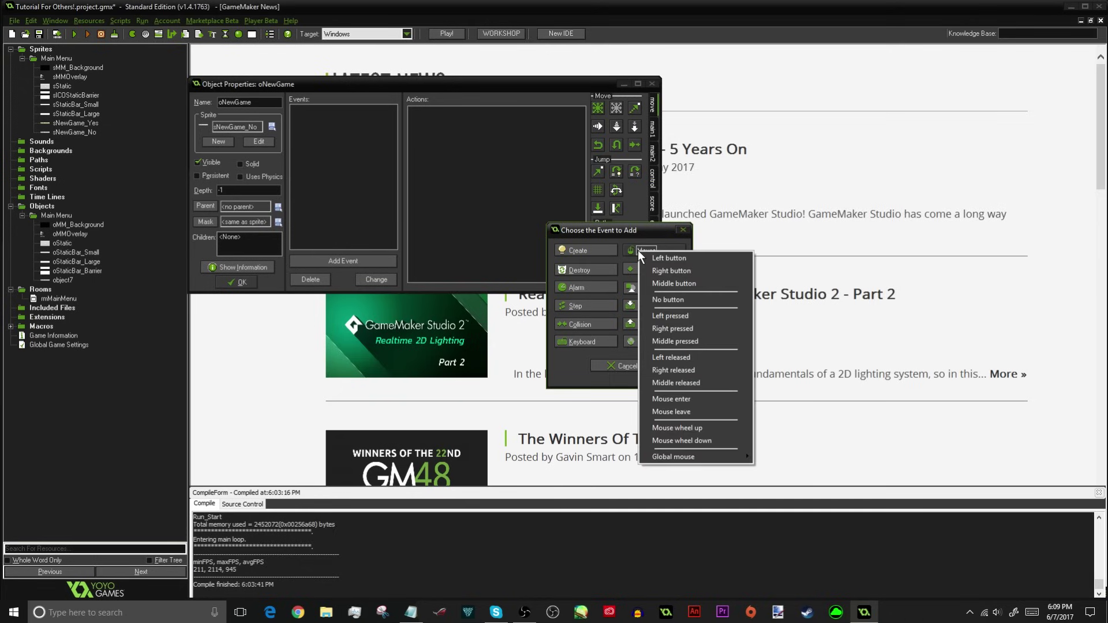
click(680, 399)
click(337, 262)
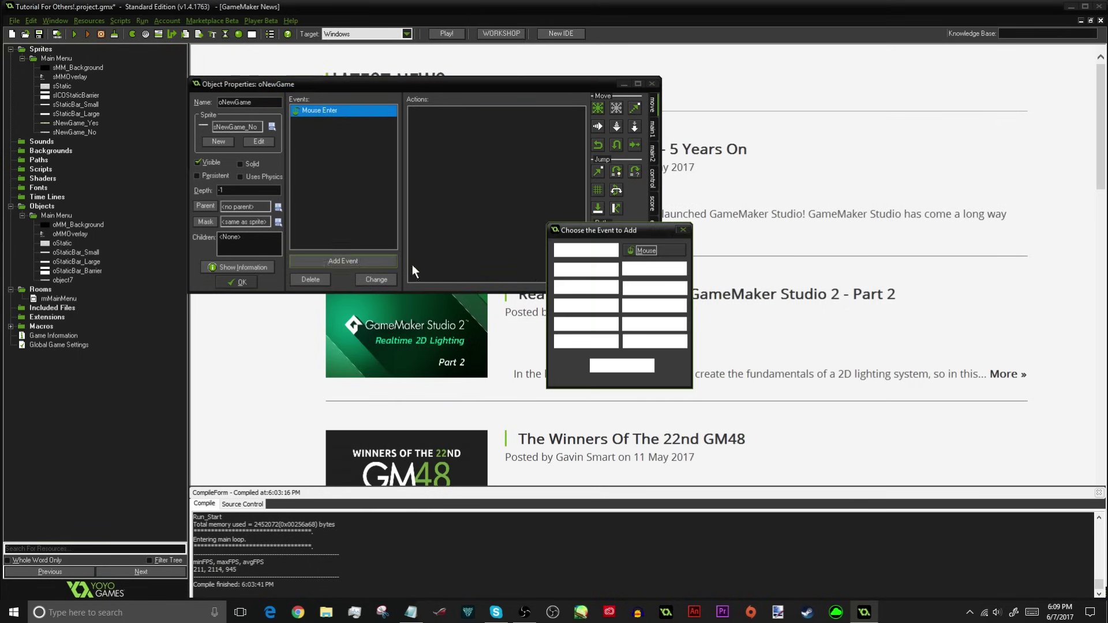
click(646, 250)
click(690, 406)
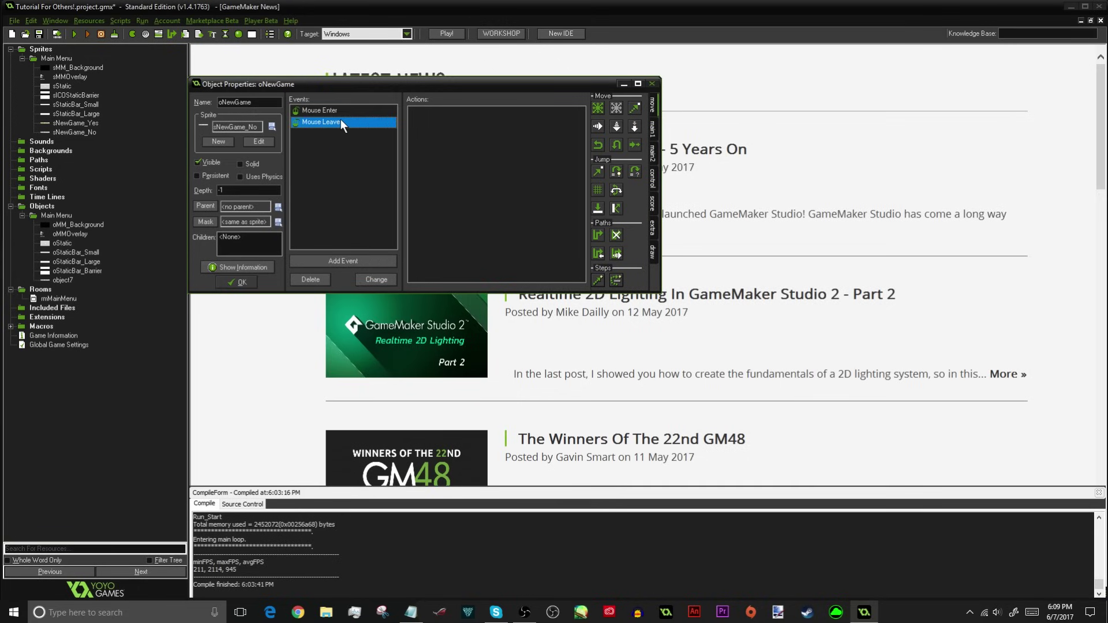
- Give oNewGame's Mouse Enter event a Change Sprite action that switches to sNewGame_Yes
click(652, 172)
click(652, 159)
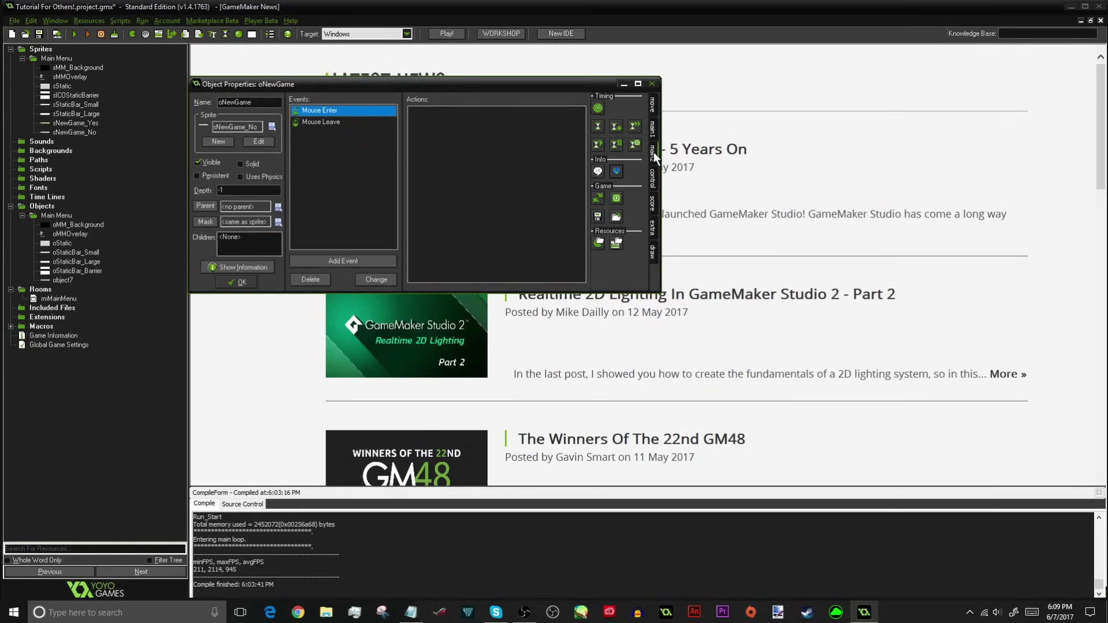
click(653, 126)
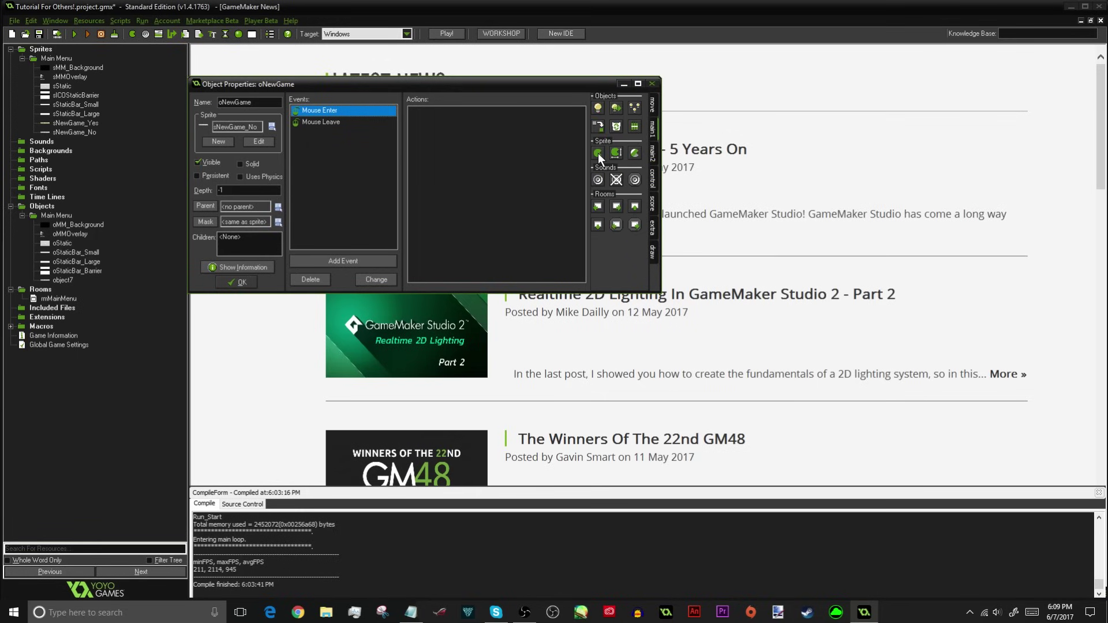
drag(598, 152, 468, 168)
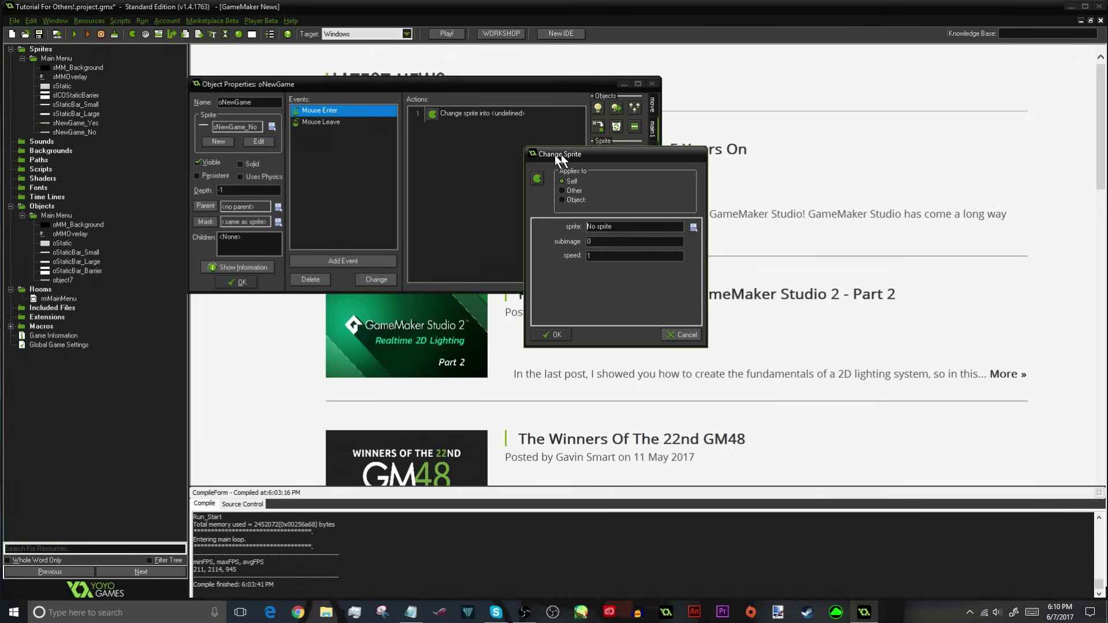
click(597, 240)
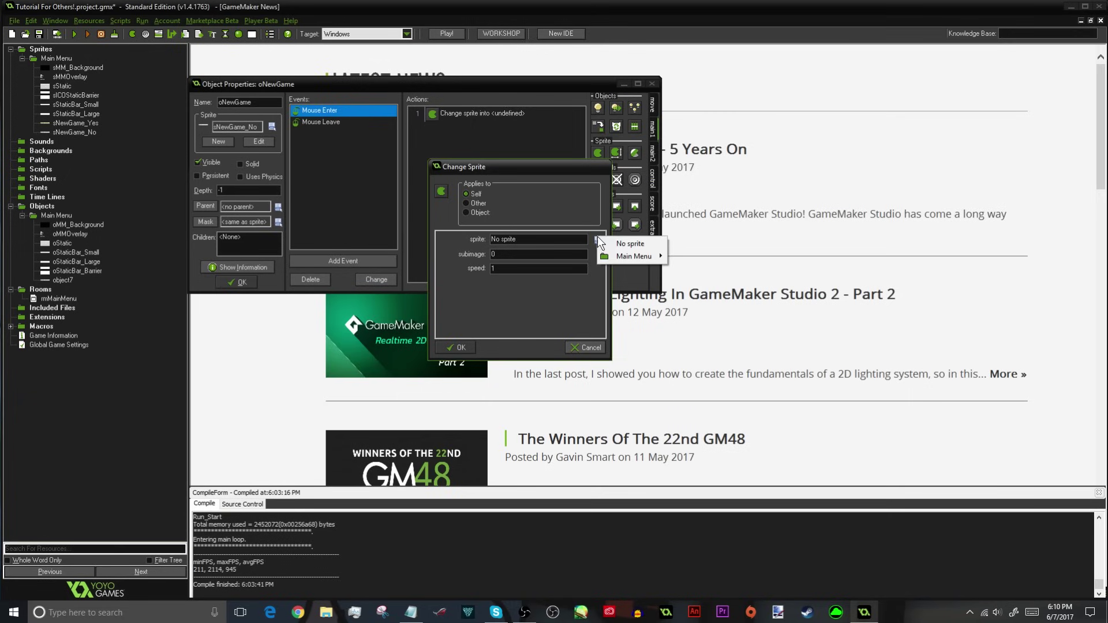
mouse_move(634, 256)
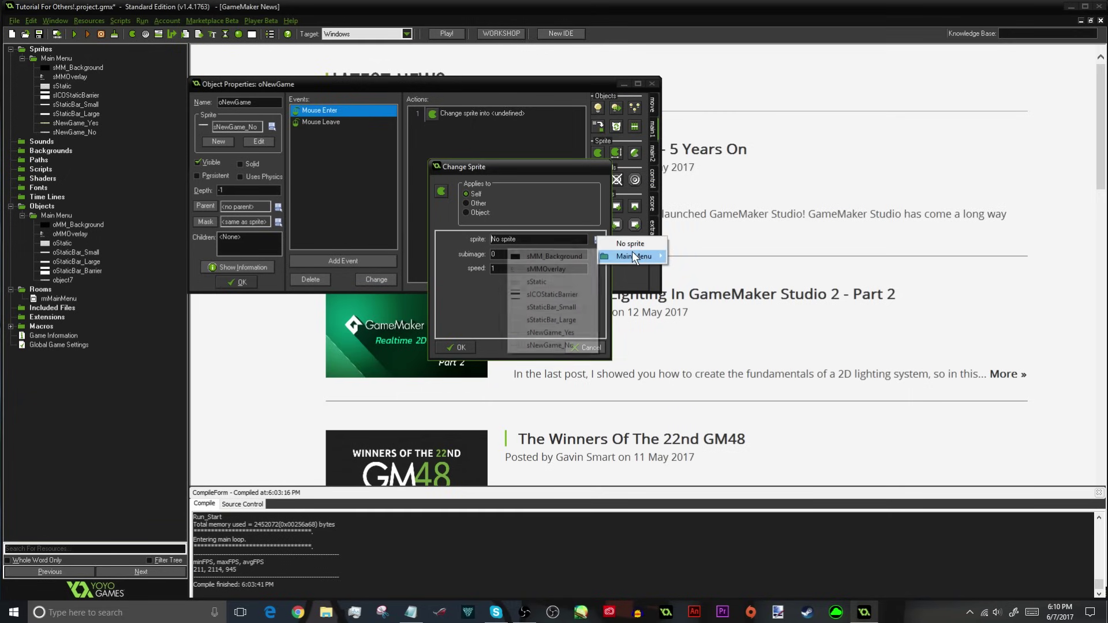
click(543, 333)
click(466, 347)
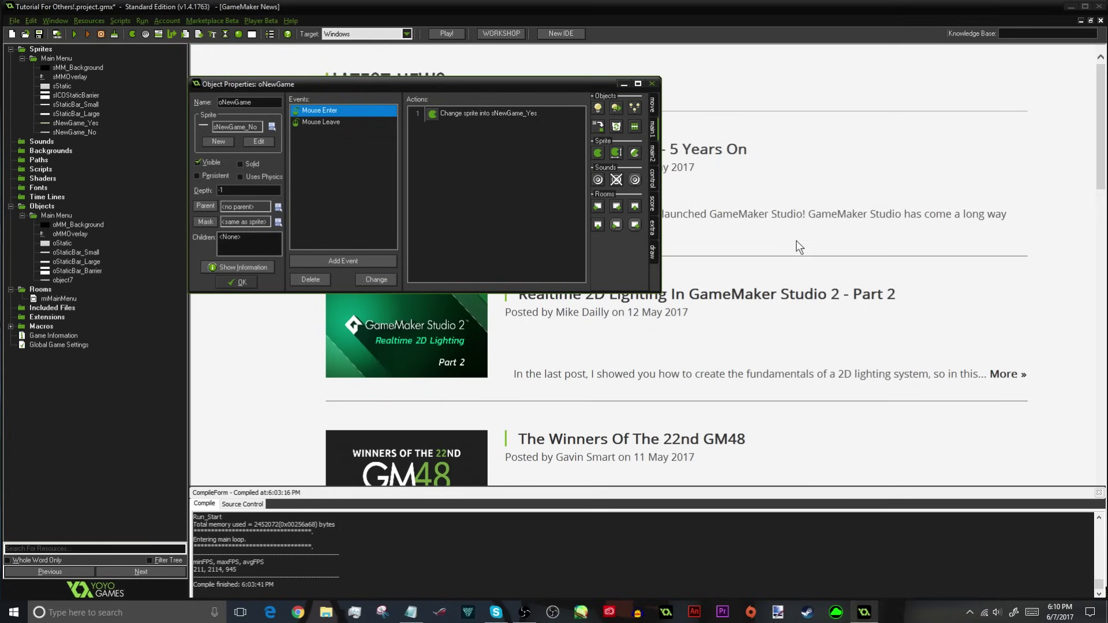
- Give the Mouse Leave event a Change Sprite action that switches to sNewGame_No, and confirm the oNewGame object
click(320, 121)
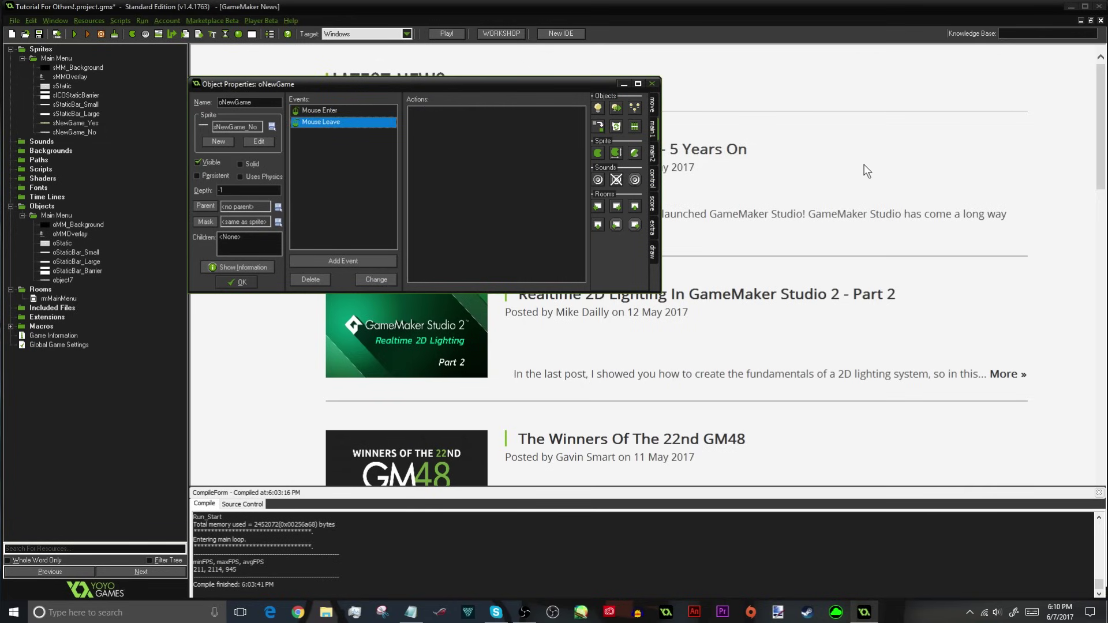
drag(598, 154, 510, 162)
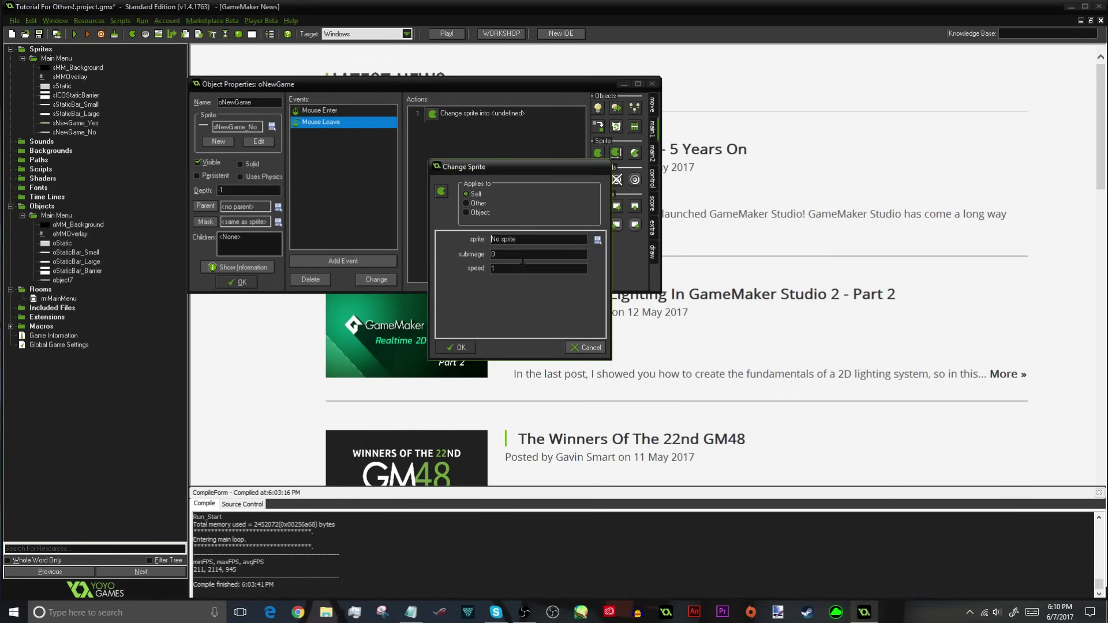
click(597, 240)
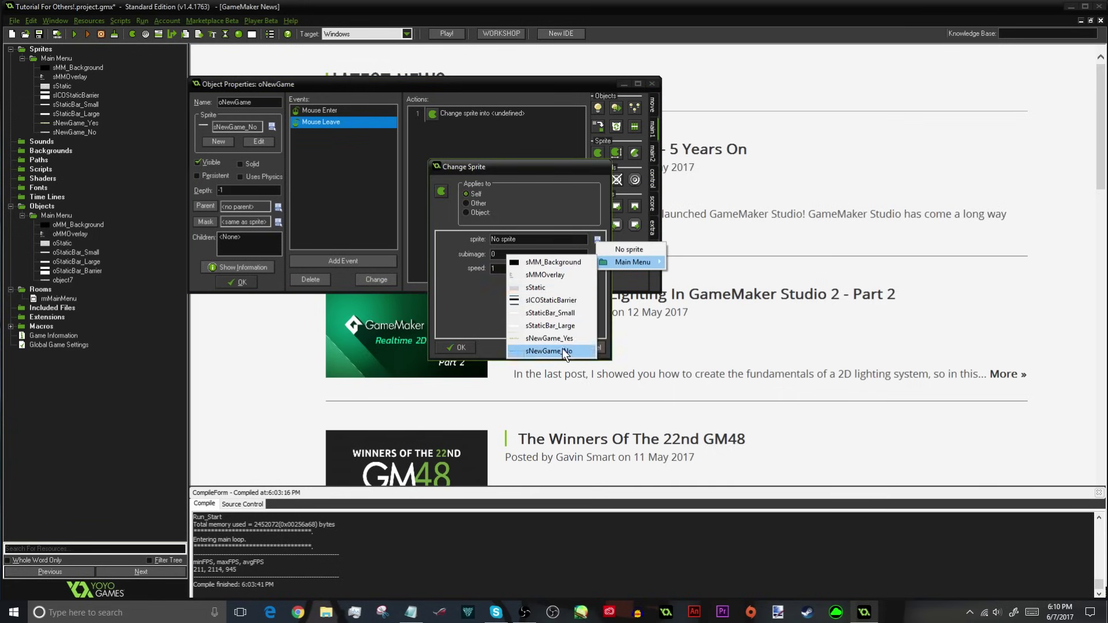
click(560, 350)
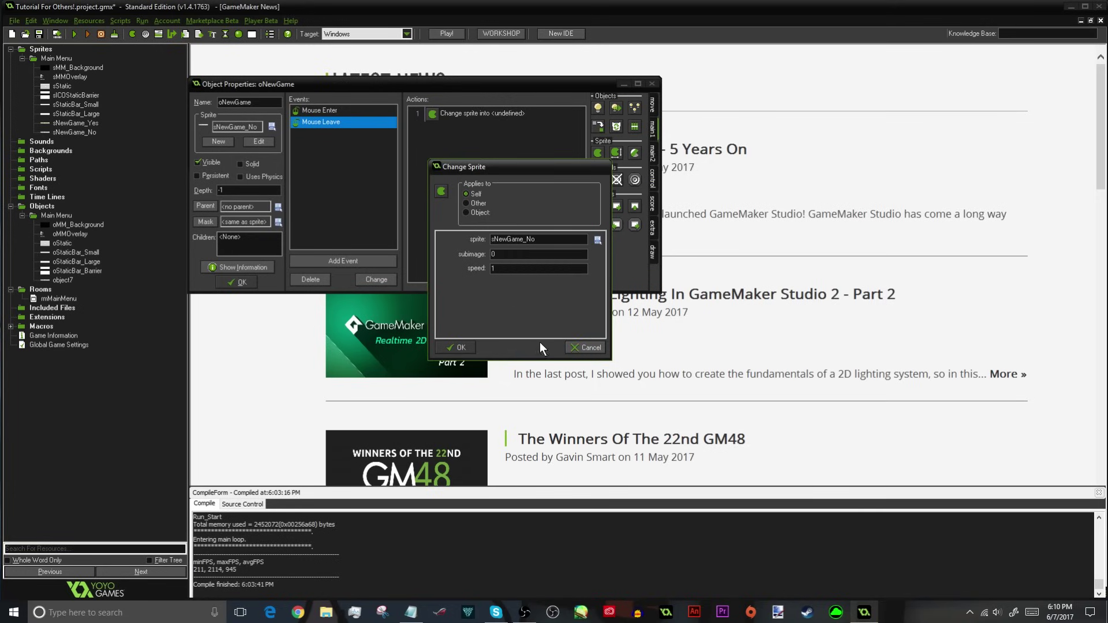
click(468, 346)
click(328, 111)
click(327, 120)
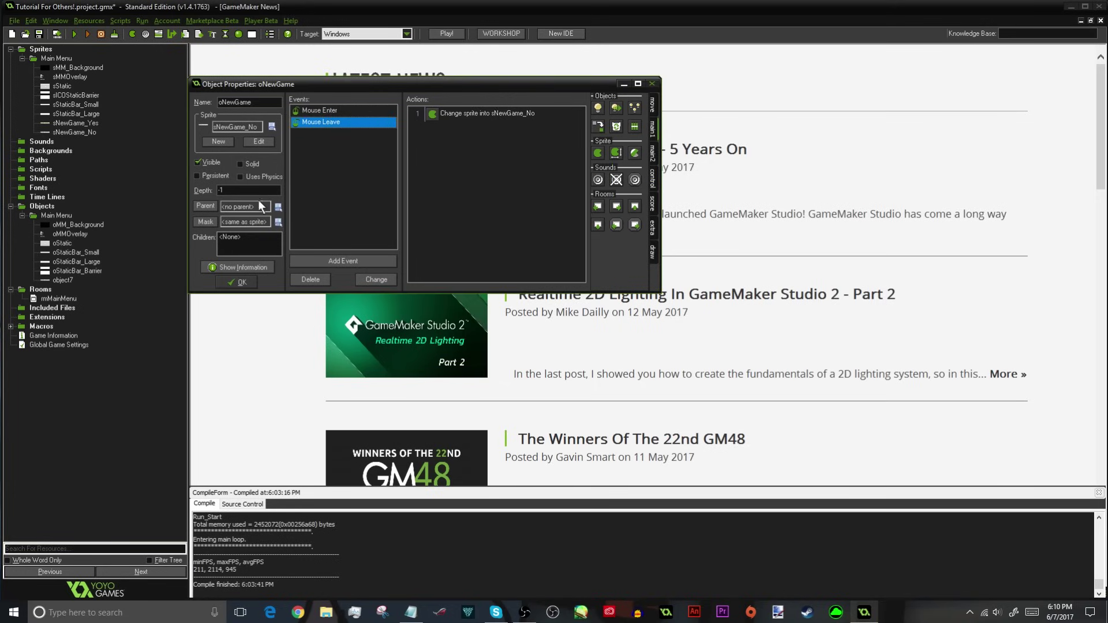
click(241, 281)
- Place an oNewGame instance at X 32, Y 496 in room rmMainMenu, just below the "Ricks" title line, and save the room
click(61, 298)
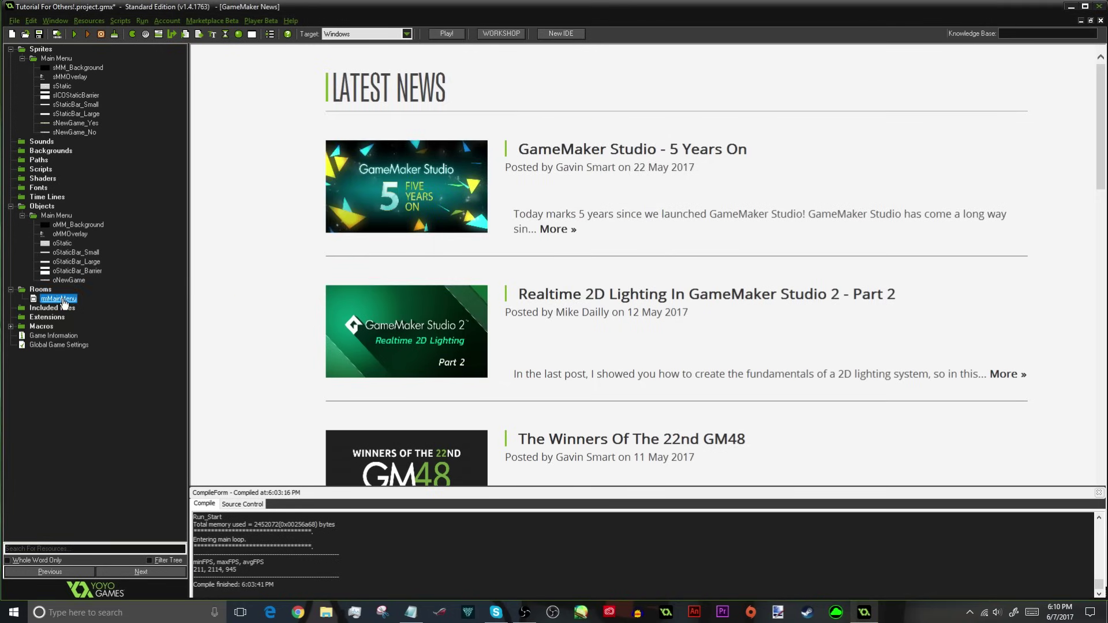
double_click(63, 299)
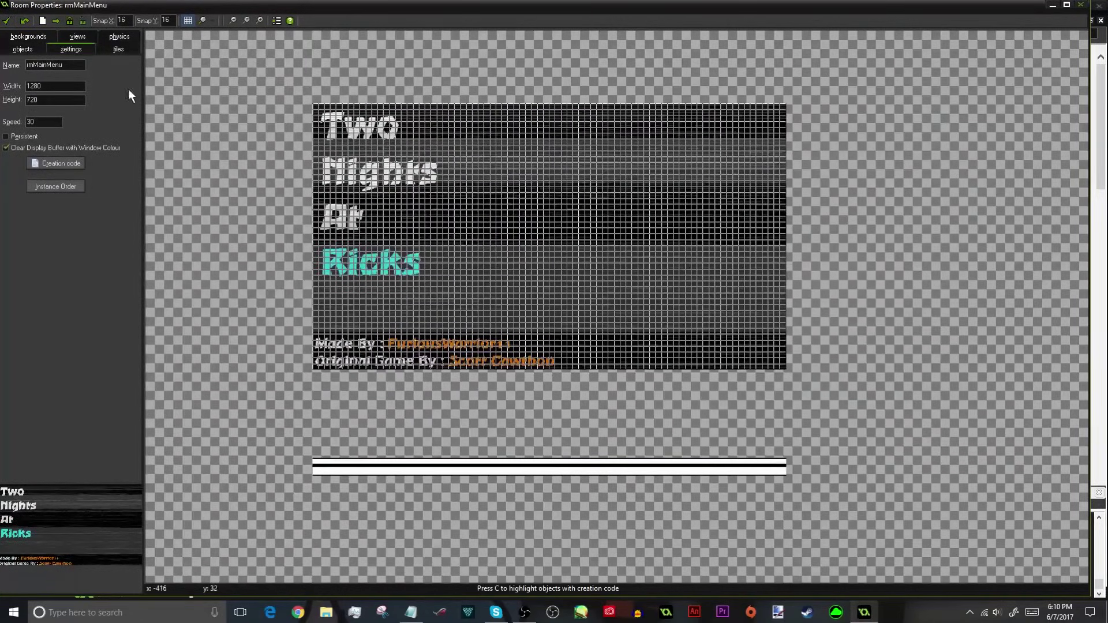
click(26, 387)
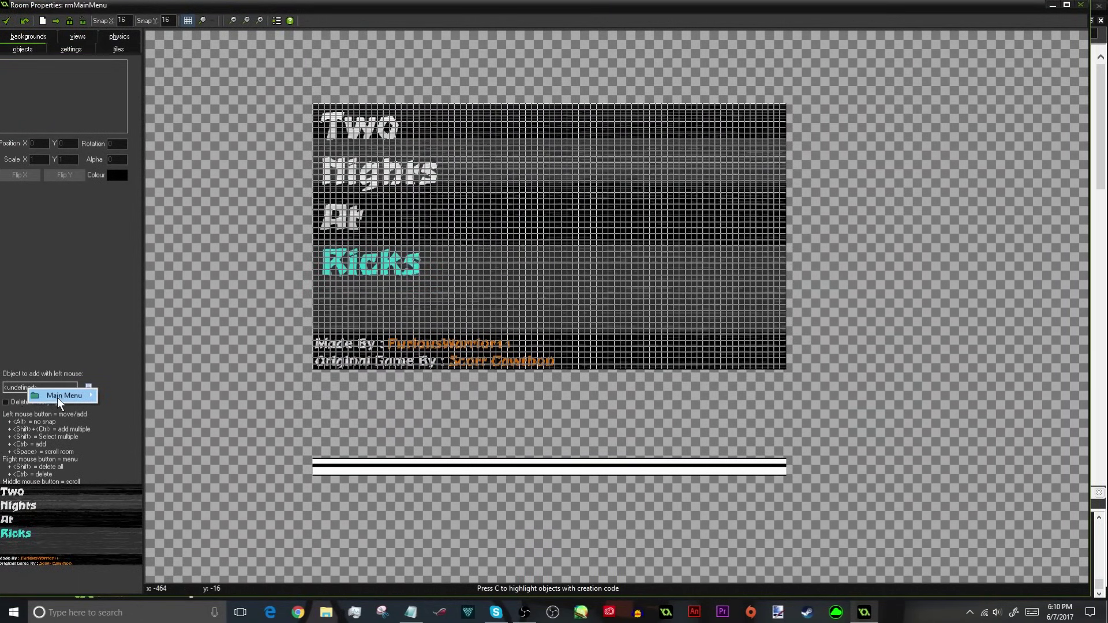
mouse_move(57, 396)
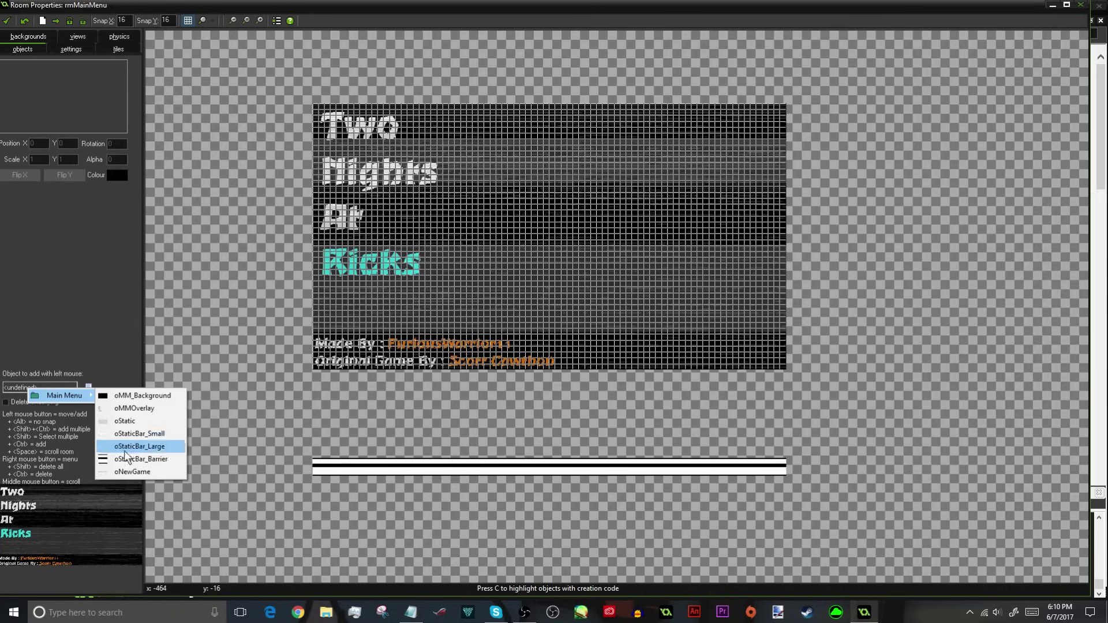
click(140, 471)
scroll(303, 349, up, 2)
drag(323, 305, 362, 226)
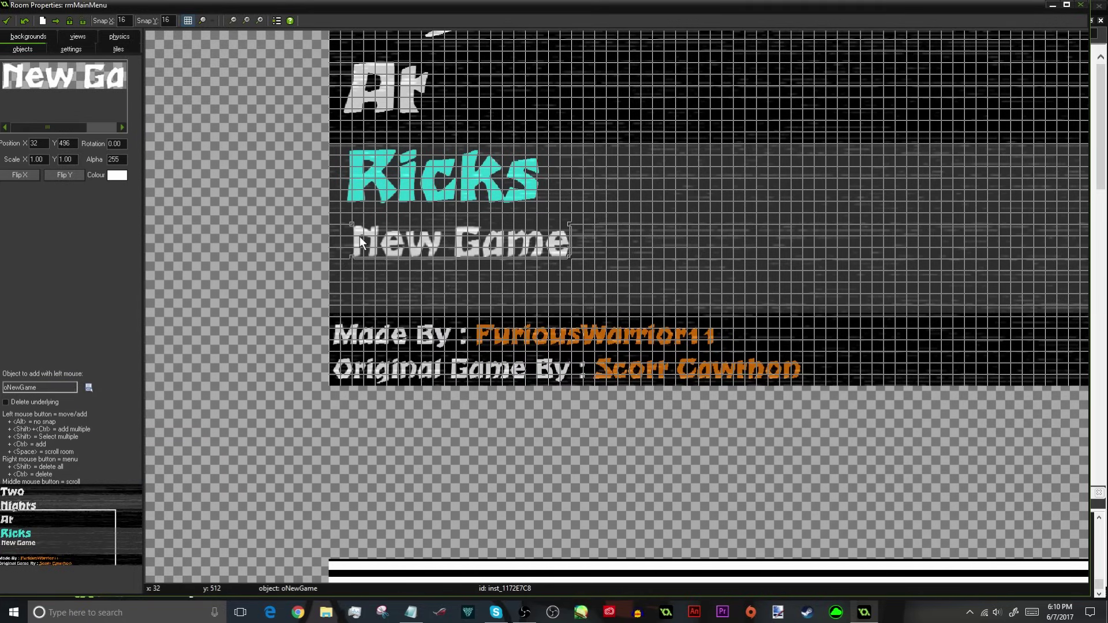
scroll(456, 269, down, 3)
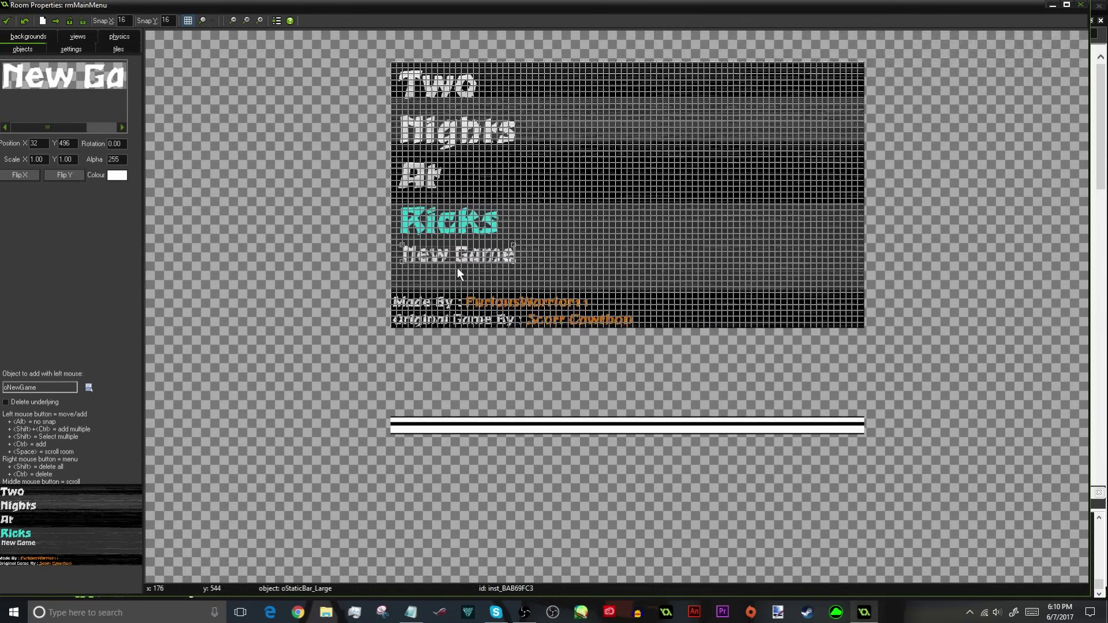
scroll(515, 245, down, 2)
scroll(514, 246, up, 2)
scroll(489, 269, down, 1)
scroll(489, 269, up, 4)
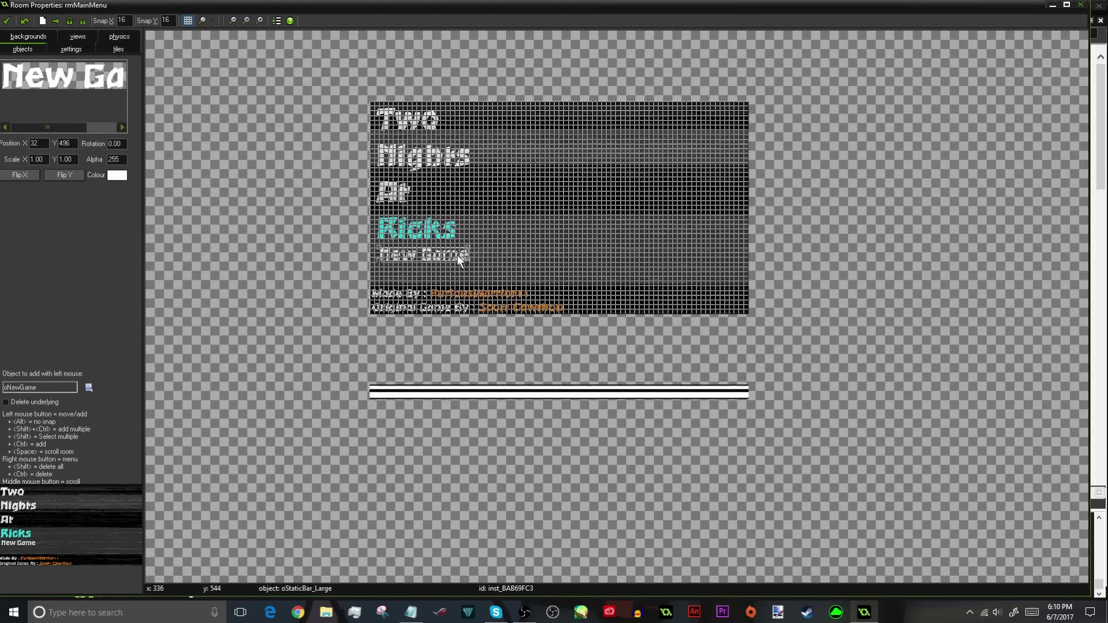
scroll(433, 218, down, 3)
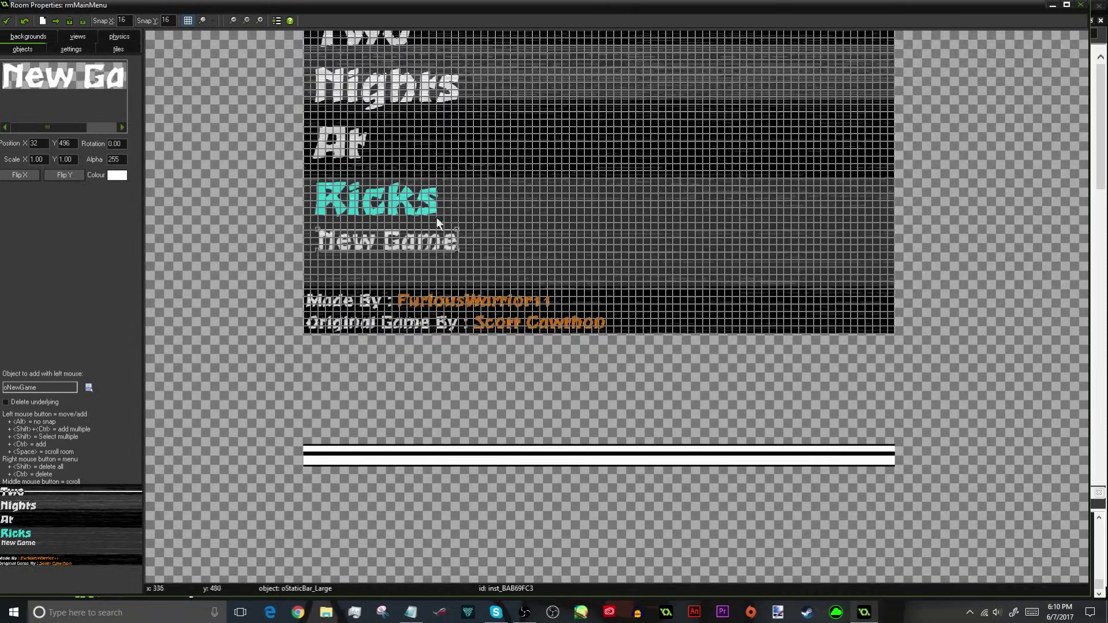
click(7, 22)
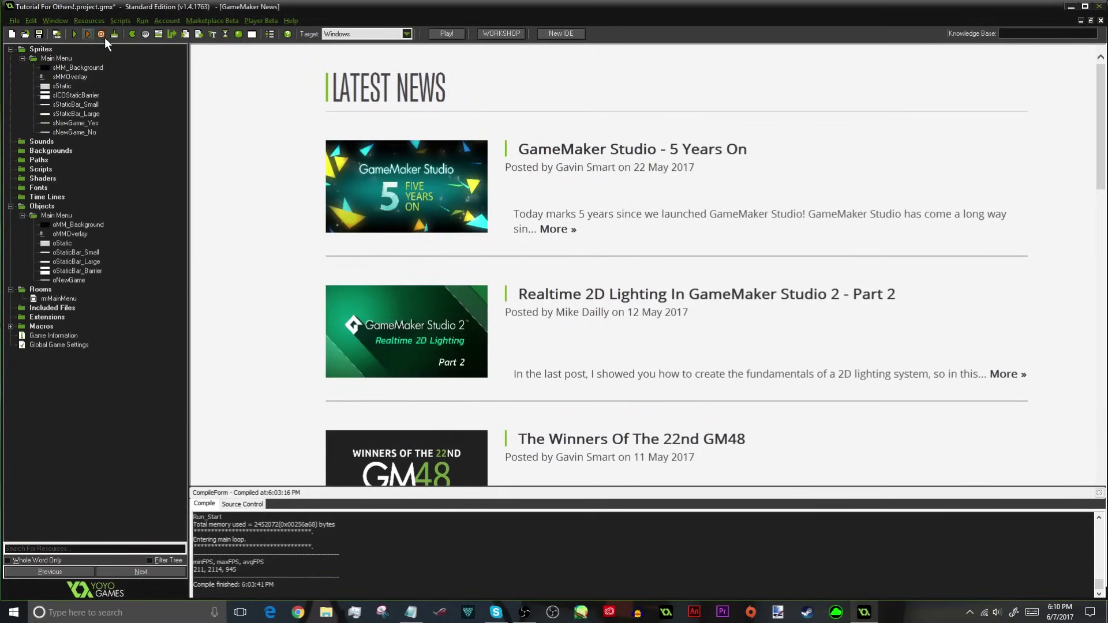
- Run the game to check the New Game button on the main menu, and close the game window
click(75, 36)
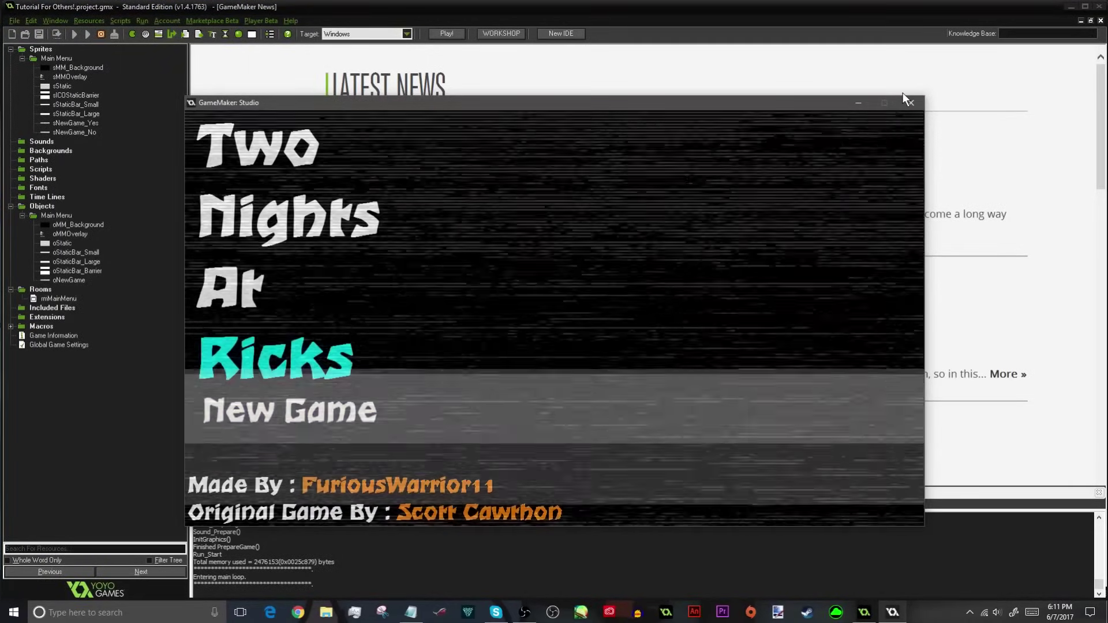
click(904, 99)
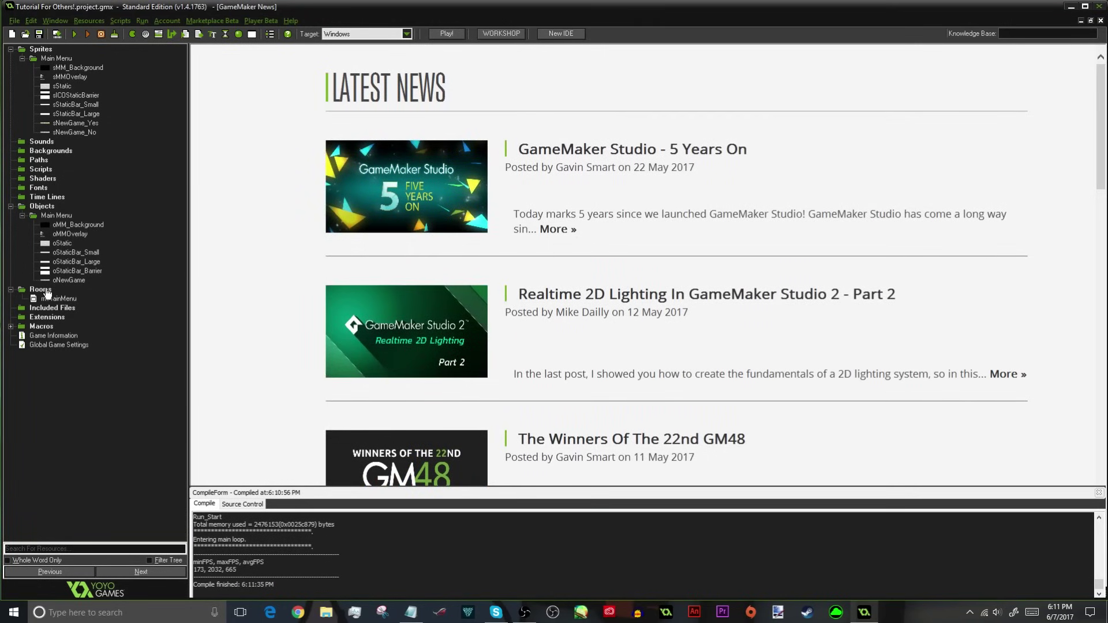
drag(40, 308, 20, 319)
- Open room rmMainMenu and check the X coordinate at the top edge where the free area beside the title text begins
double_click(57, 298)
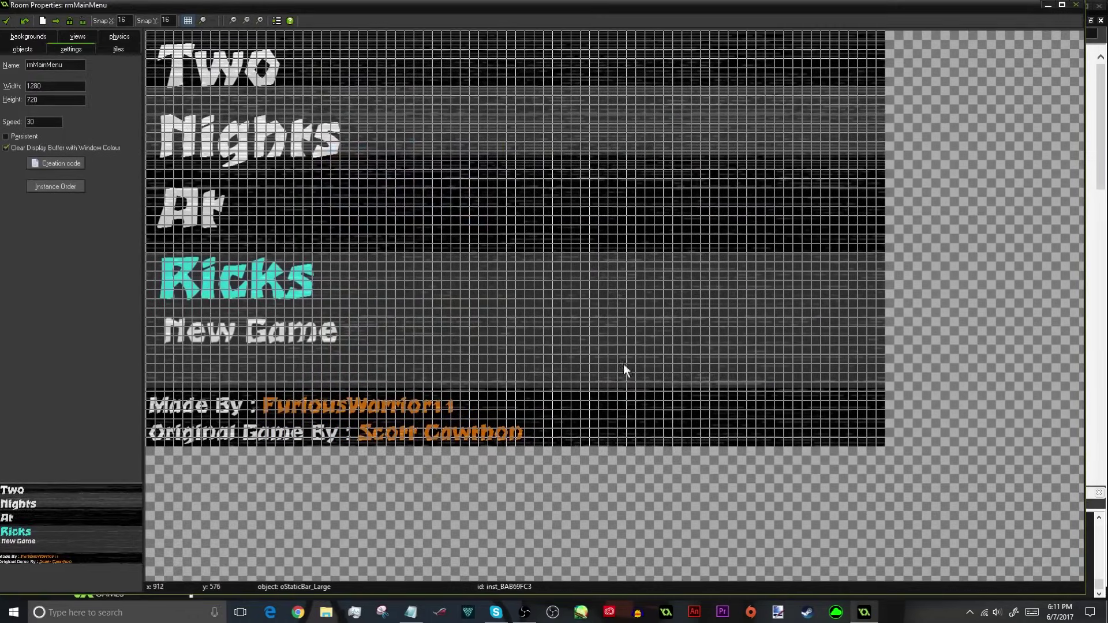
ctrl+scroll(512, 510, down, 1)
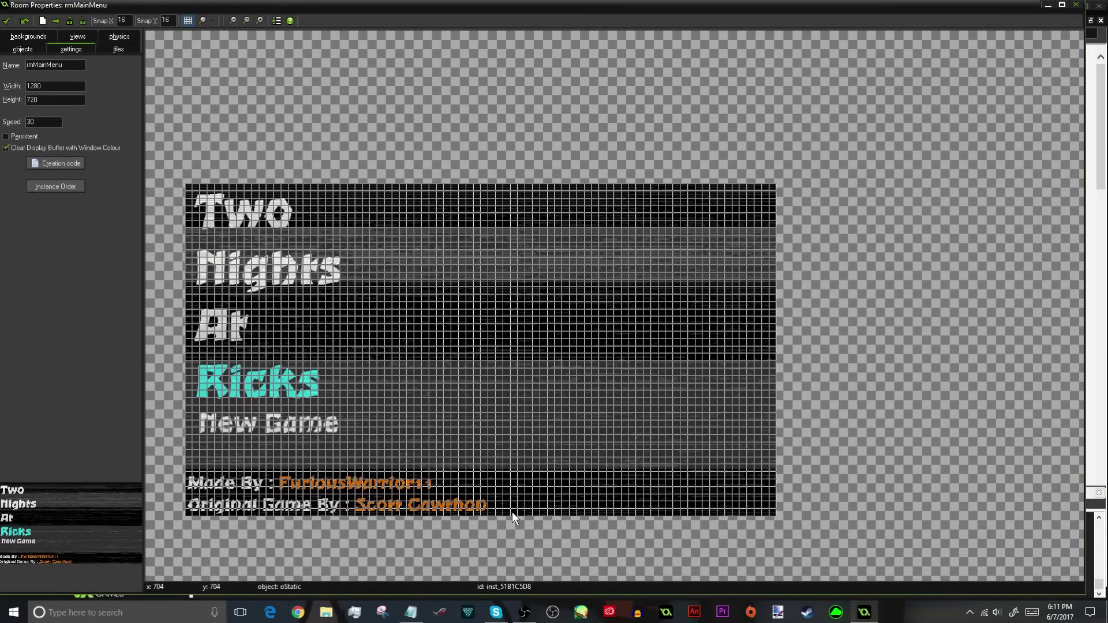
ctrl+scroll(604, 220, up, 1)
scroll(597, 144, down, 3)
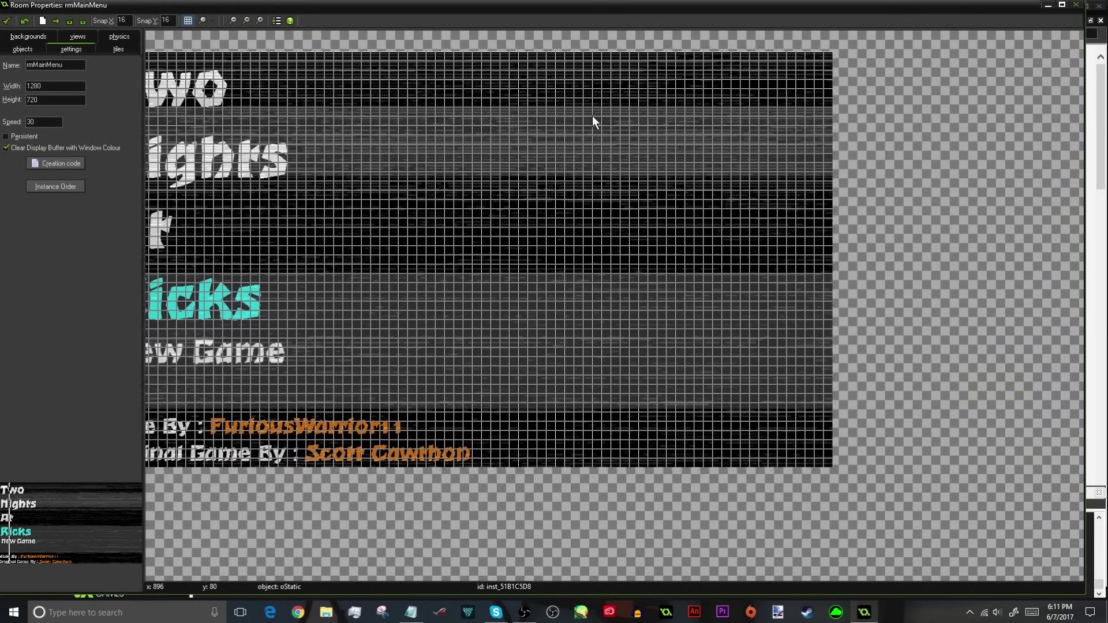
shift+scroll(606, 138, right, 2)
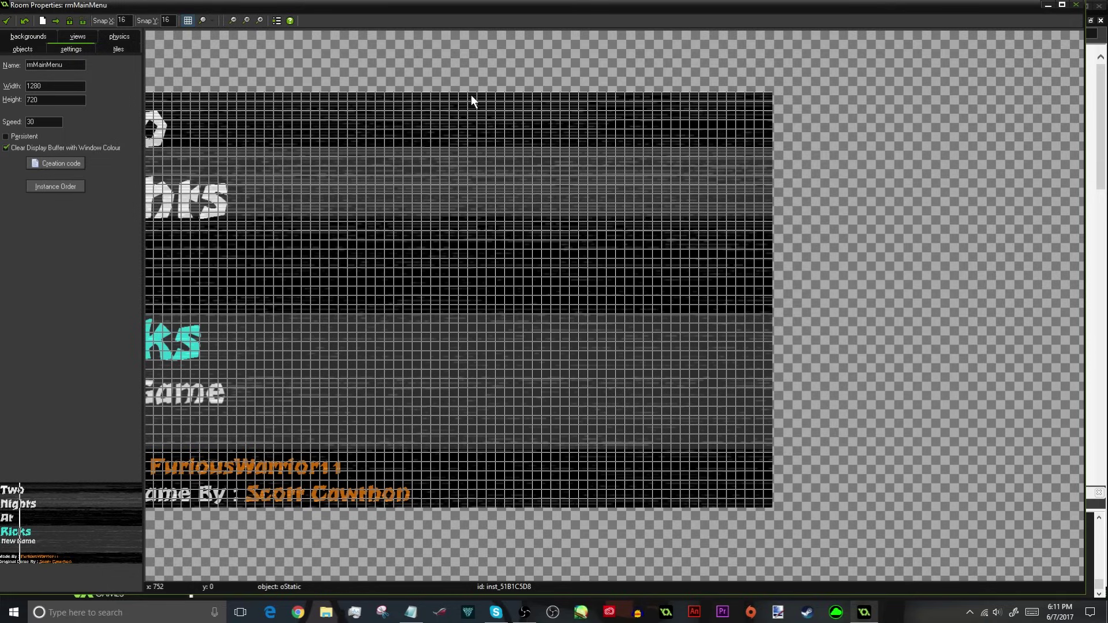
ctrl+scroll(471, 95, up, 4)
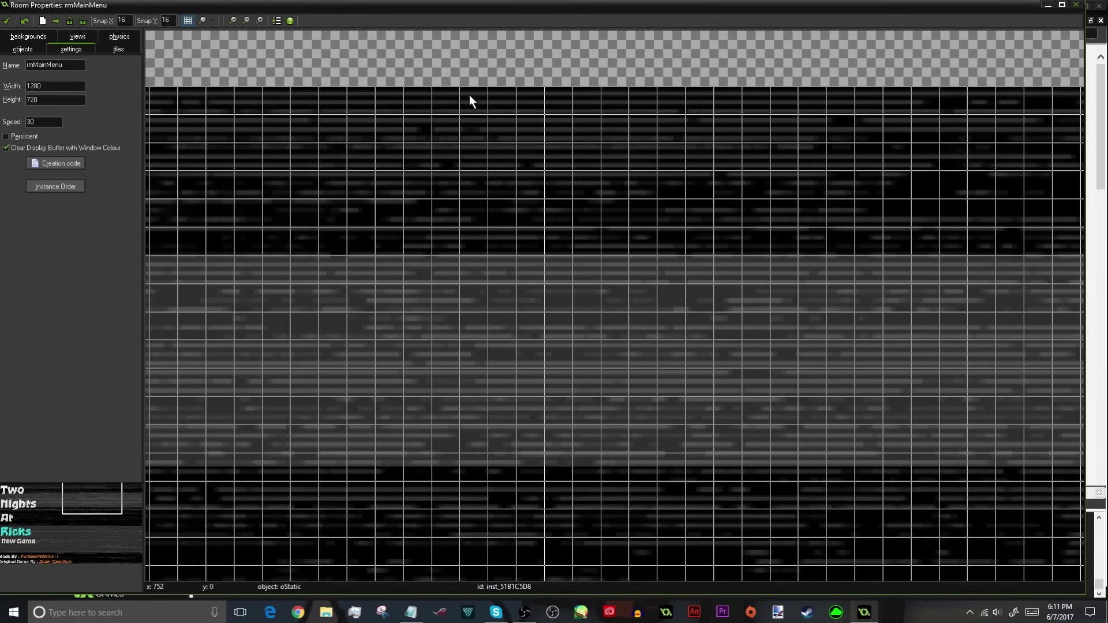
ctrl+scroll(469, 94, down, 3)
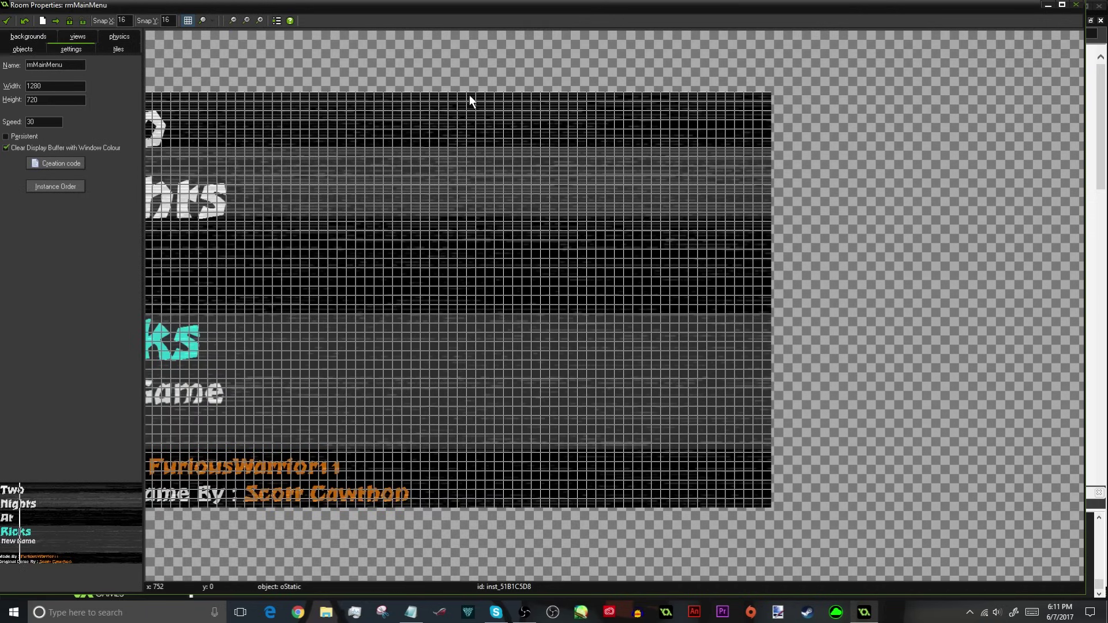
- Calculate 1280-752 in the Windows search for the free area's width, and close the rmMainMenu room properties with its changes accepted
click(147, 613)
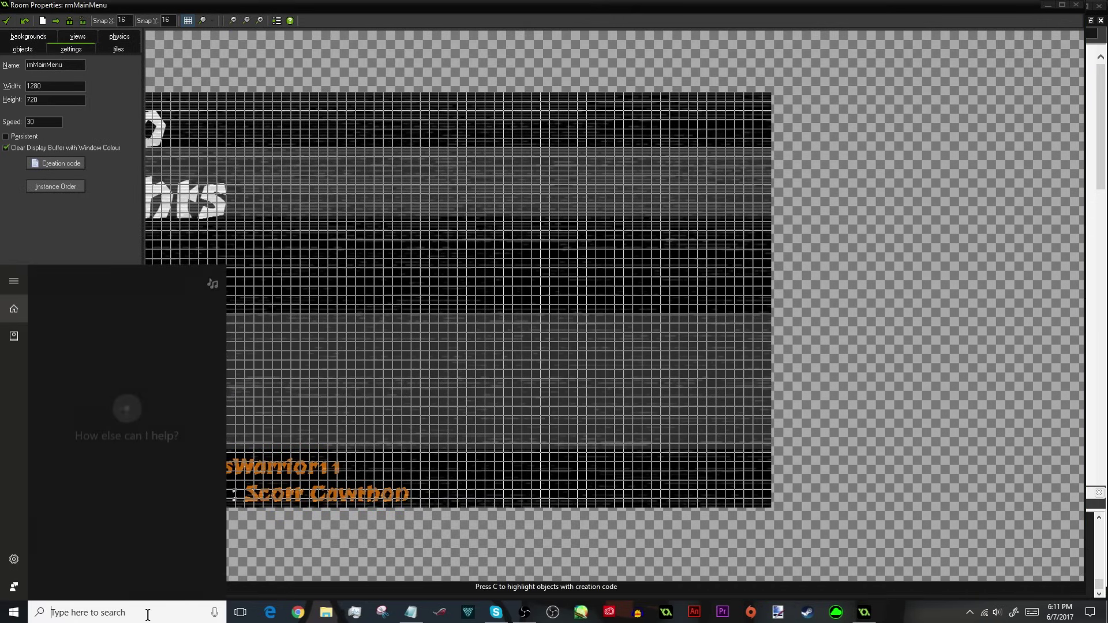
text(1280-)
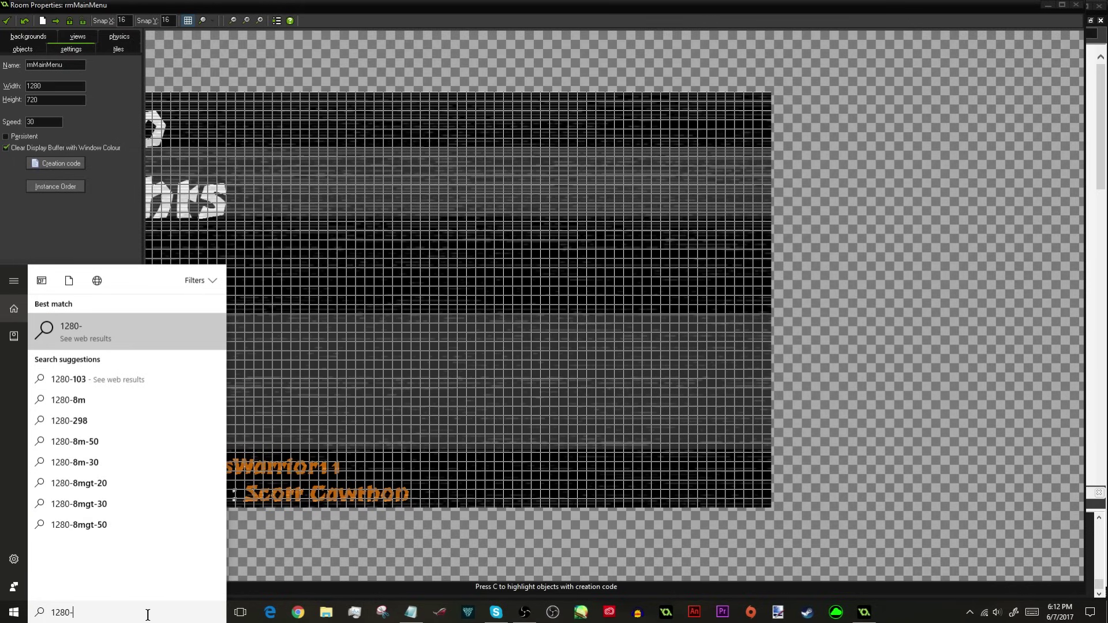
text(752)
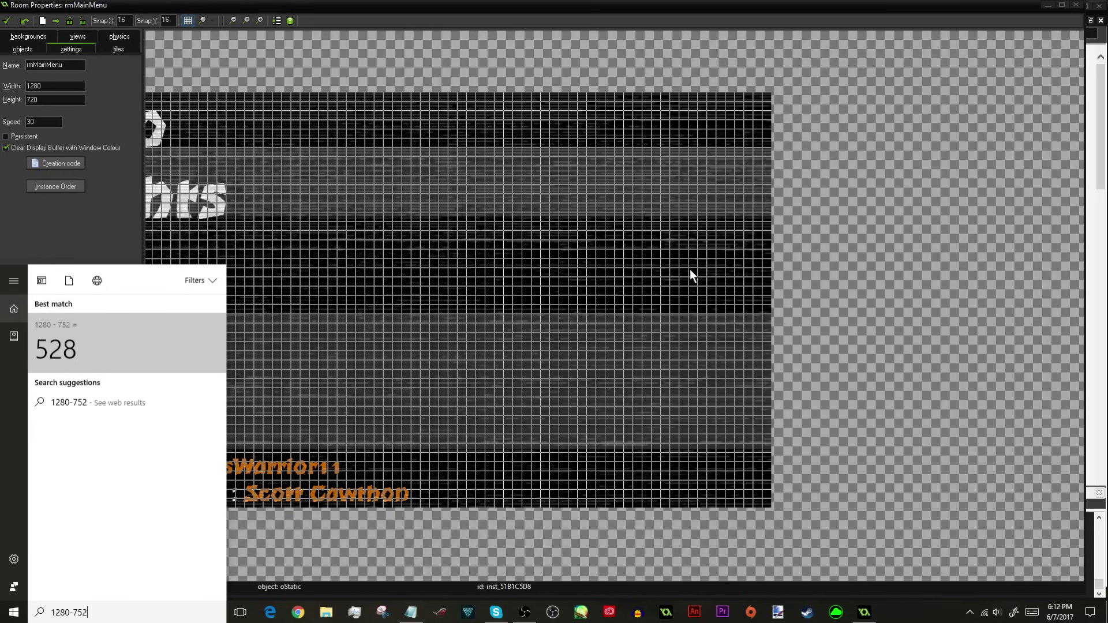
click(853, 223)
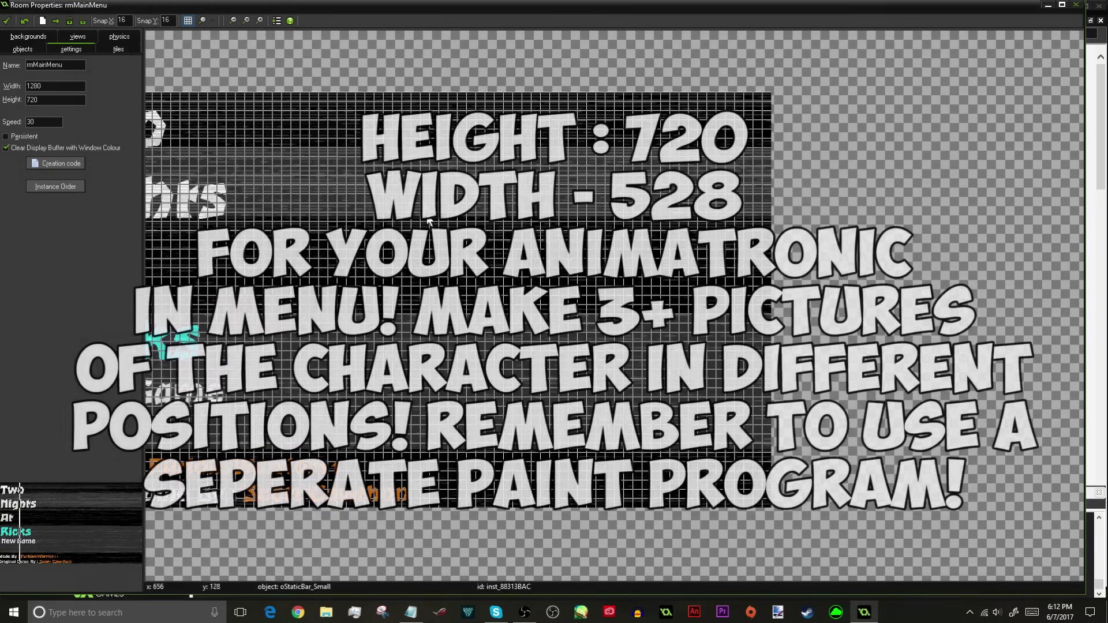
click(6, 20)
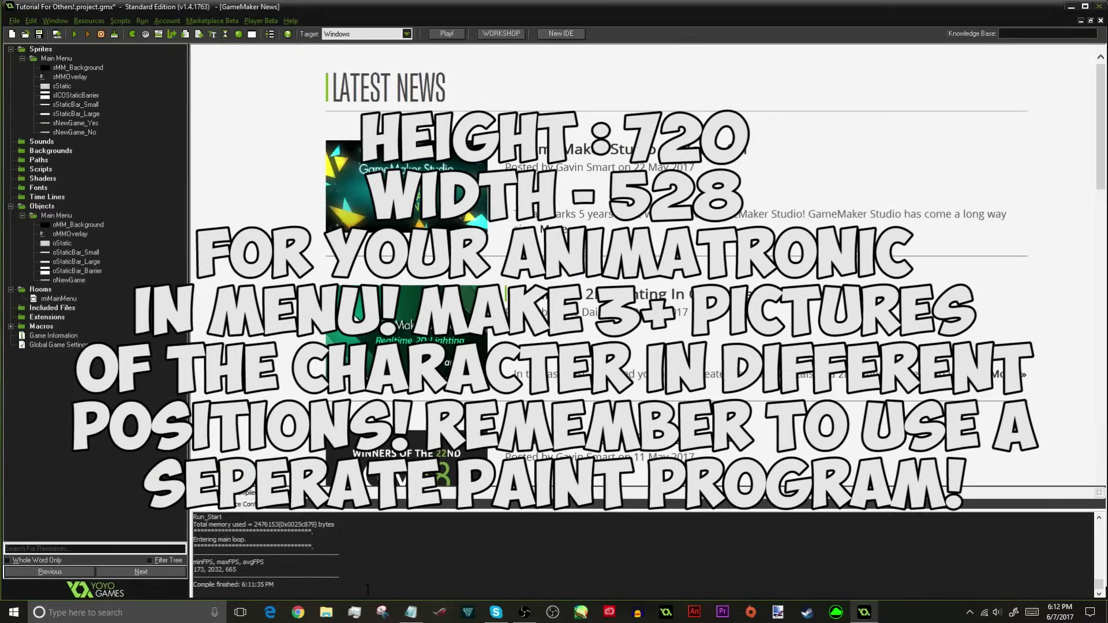
- Switch to Notepad, replace the existing note with "528 x 720", and minimize the window
click(410, 612)
drag(107, 76, 8, 85)
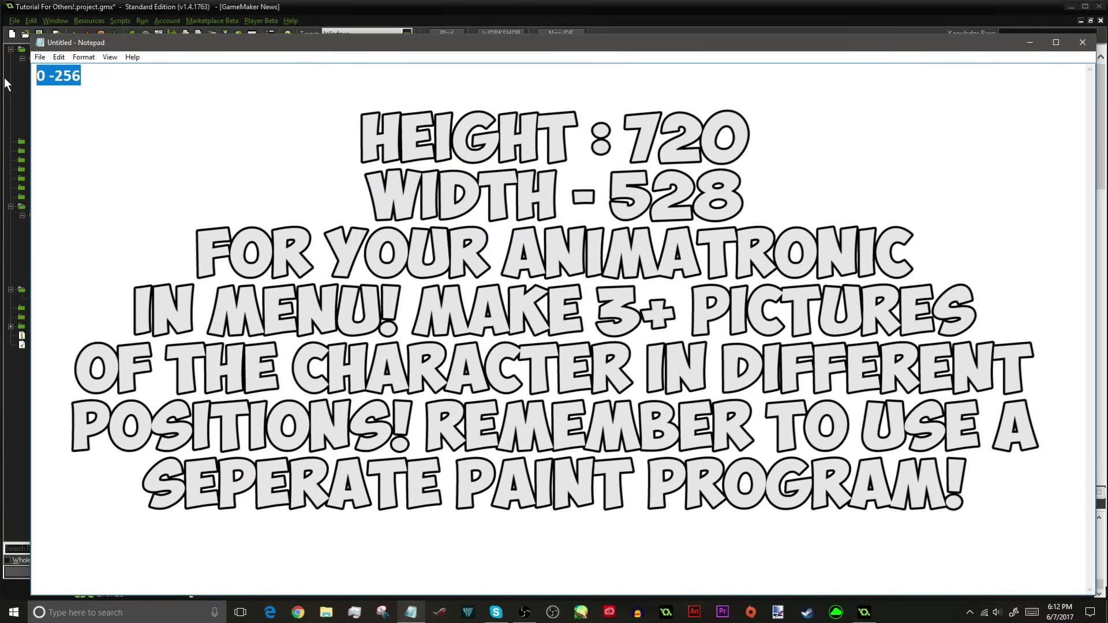
text(527)
key(BackSpace)
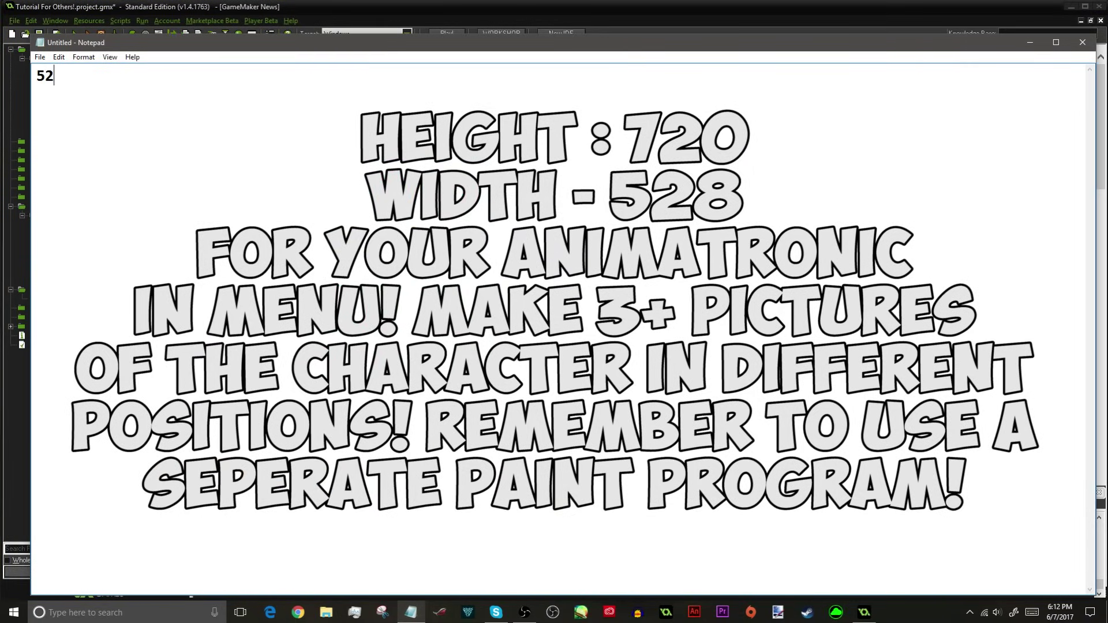
text(8 x 720)
drag(119, 83, 10, 90)
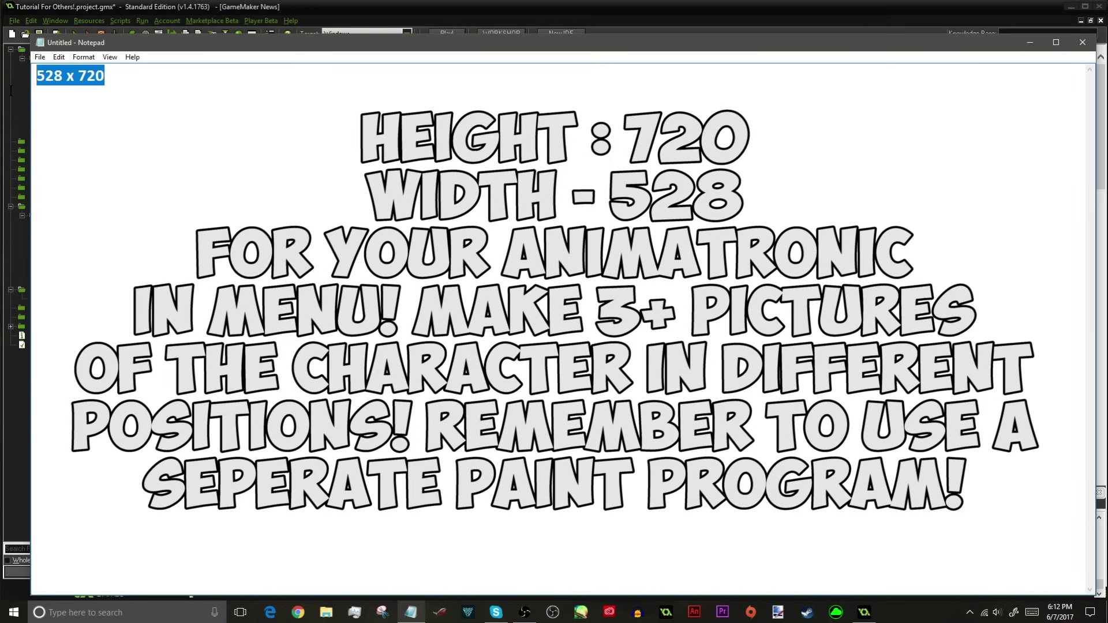
click(111, 79)
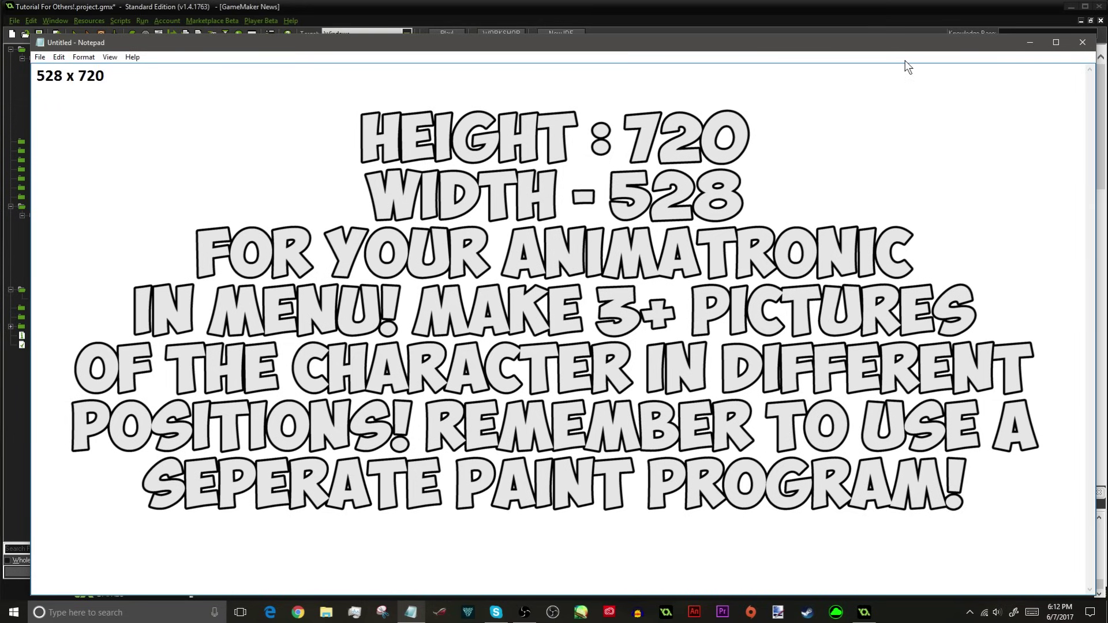
click(1029, 44)
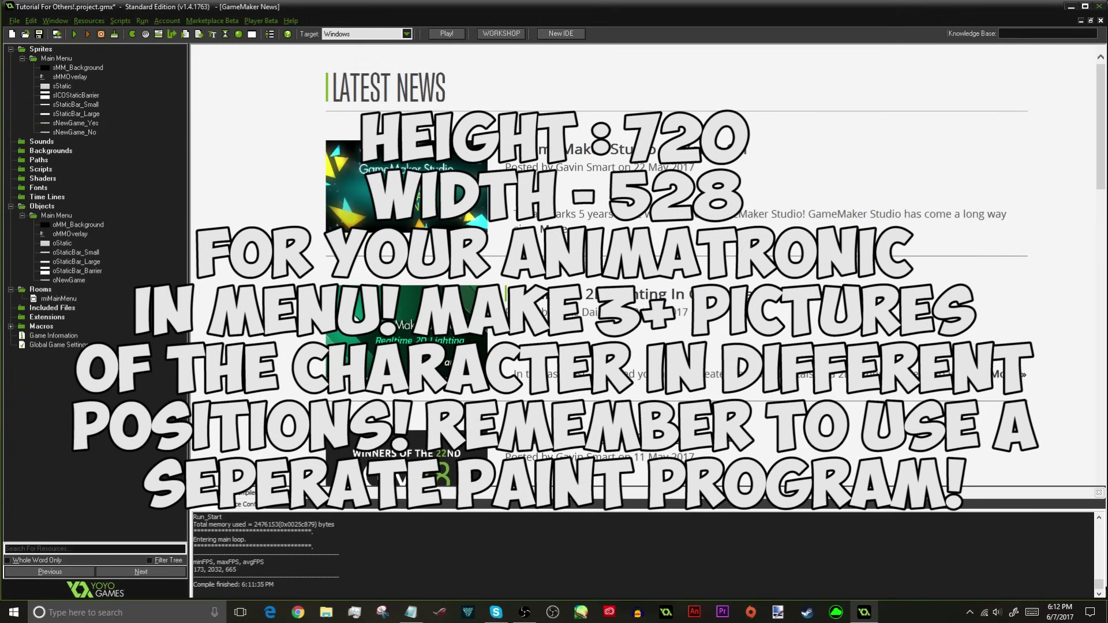